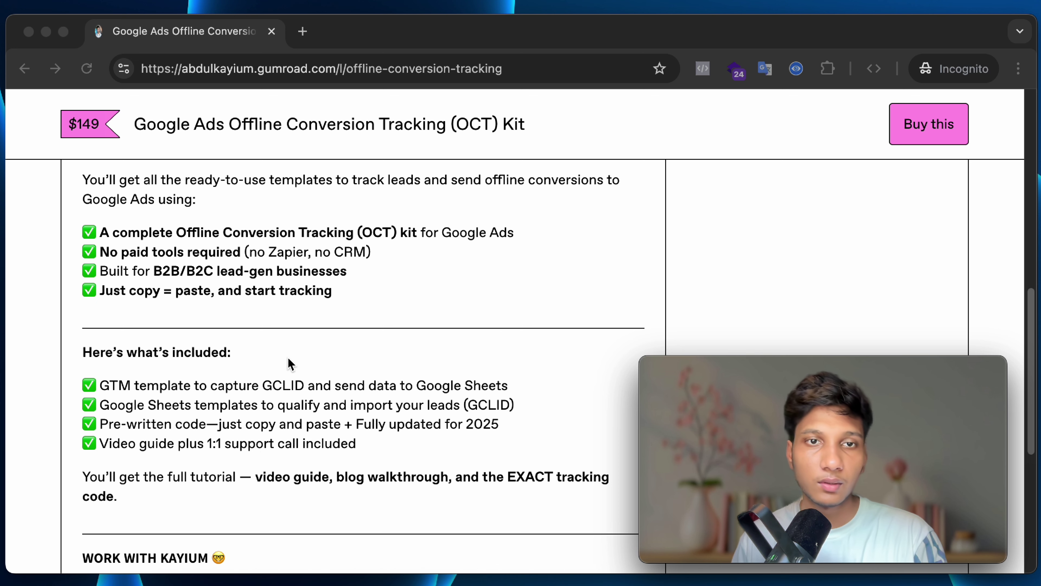
pyautogui.scroll(1, 275, 365)
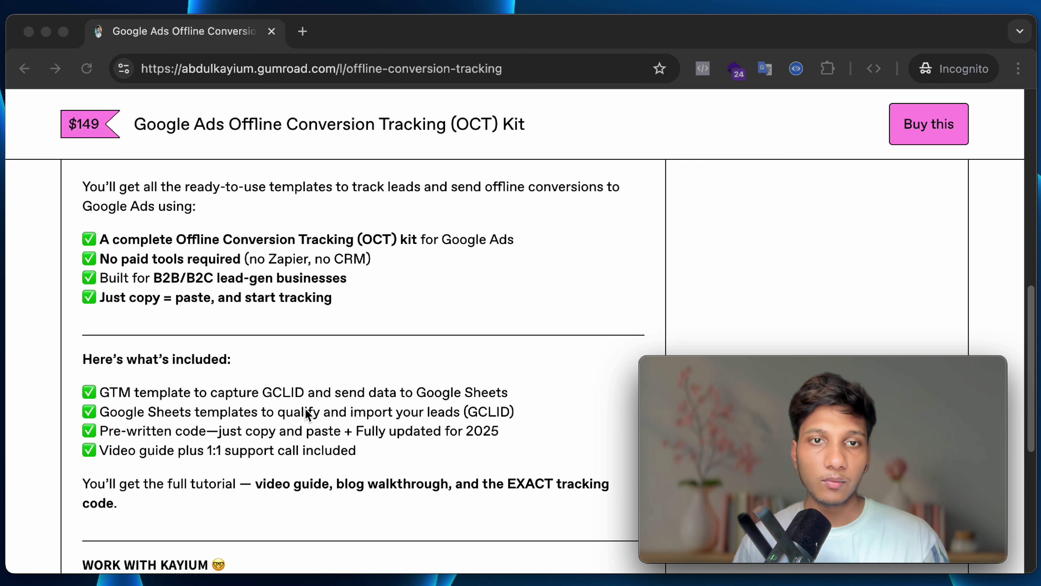
pyautogui.scroll(10, 306, 414)
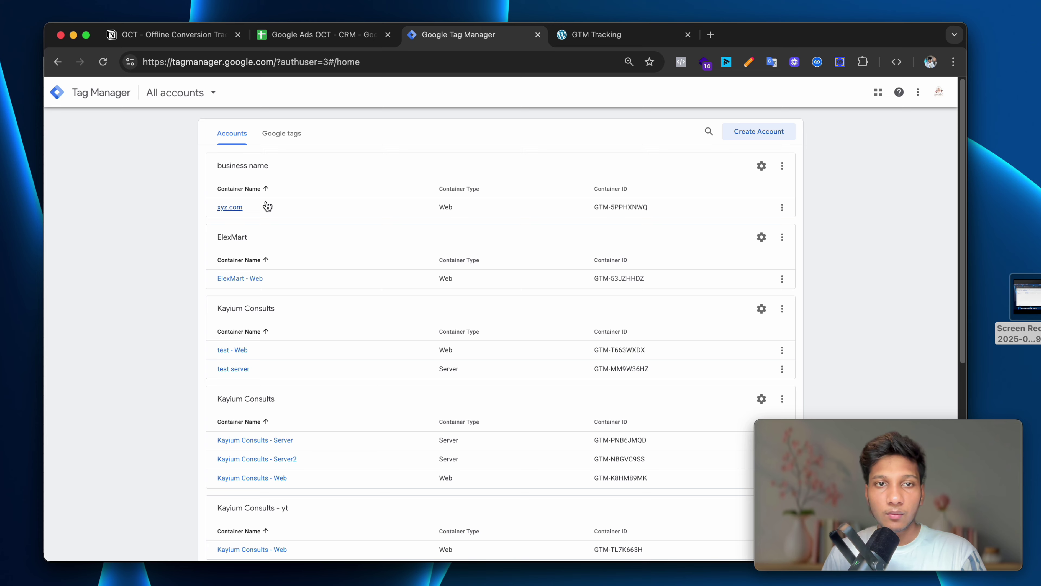
# Start a new Tag Manager account and name it OCT.
pyautogui.scroll(-1, 237, 223)
pyautogui.scroll(-3, 238, 230)
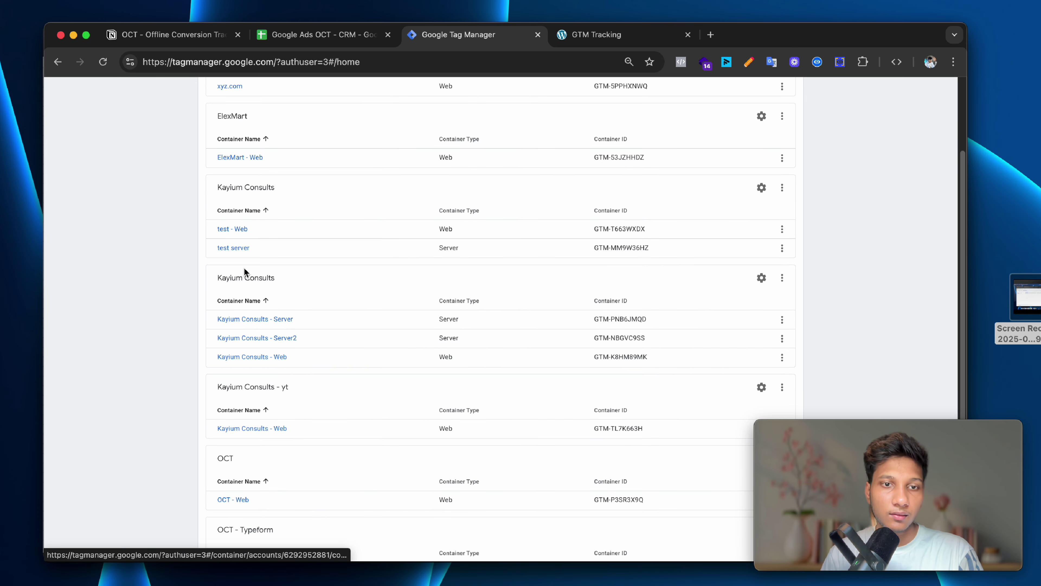
pyautogui.scroll(3, 244, 270)
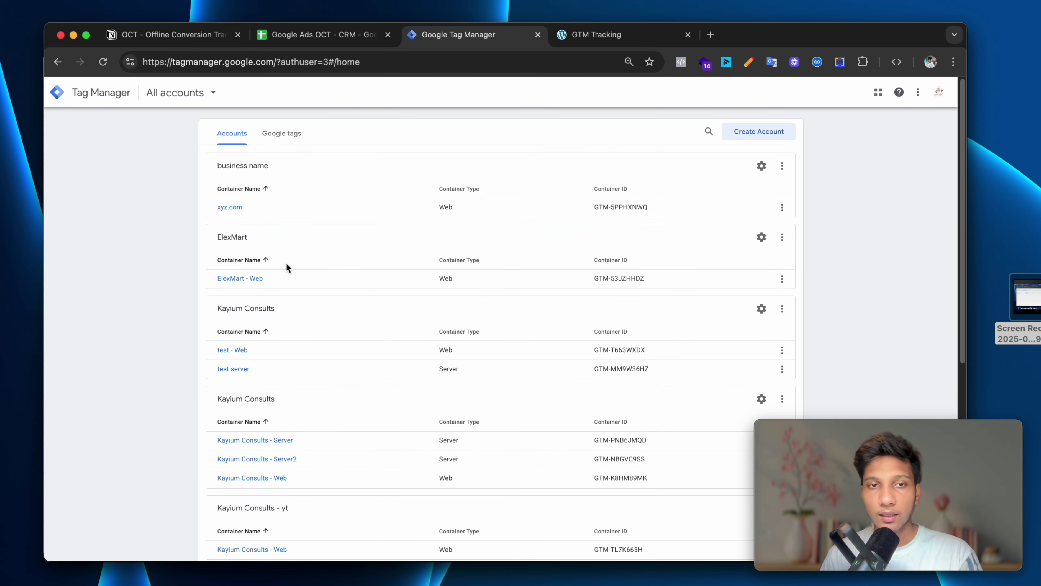
pyautogui.click(756, 132)
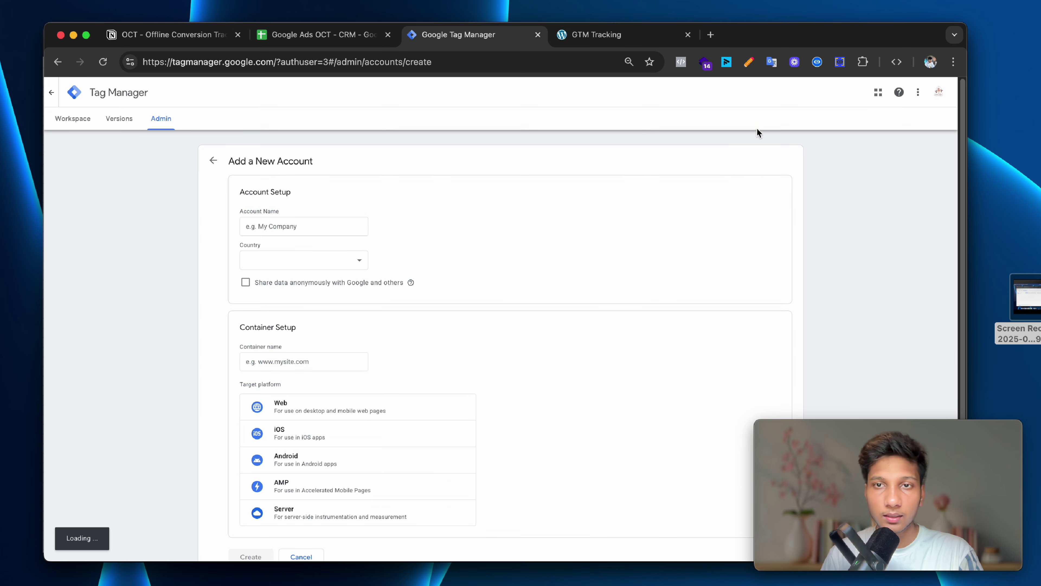
pyautogui.click(300, 225)
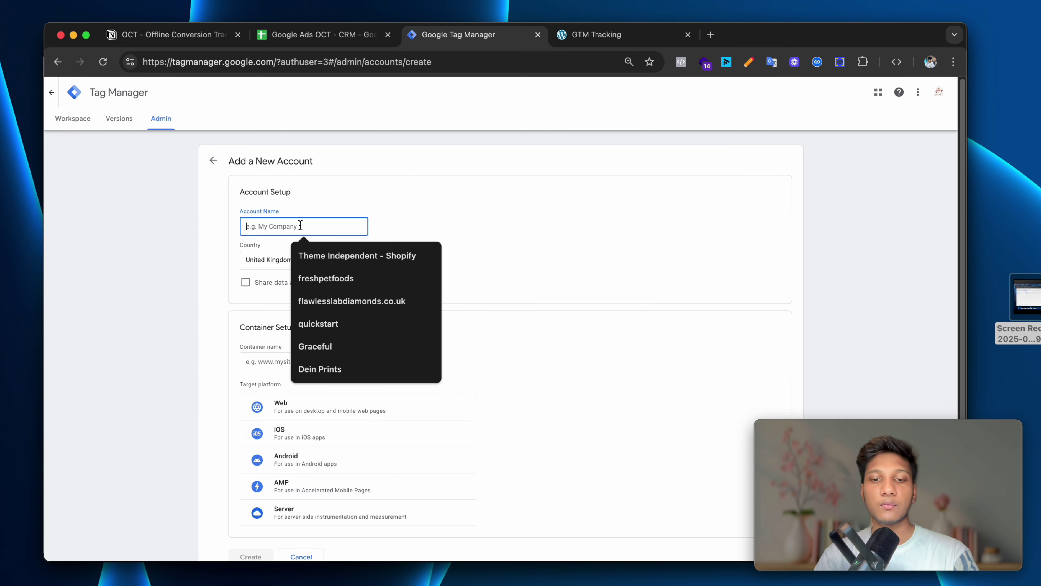
pyautogui.write('OCT')
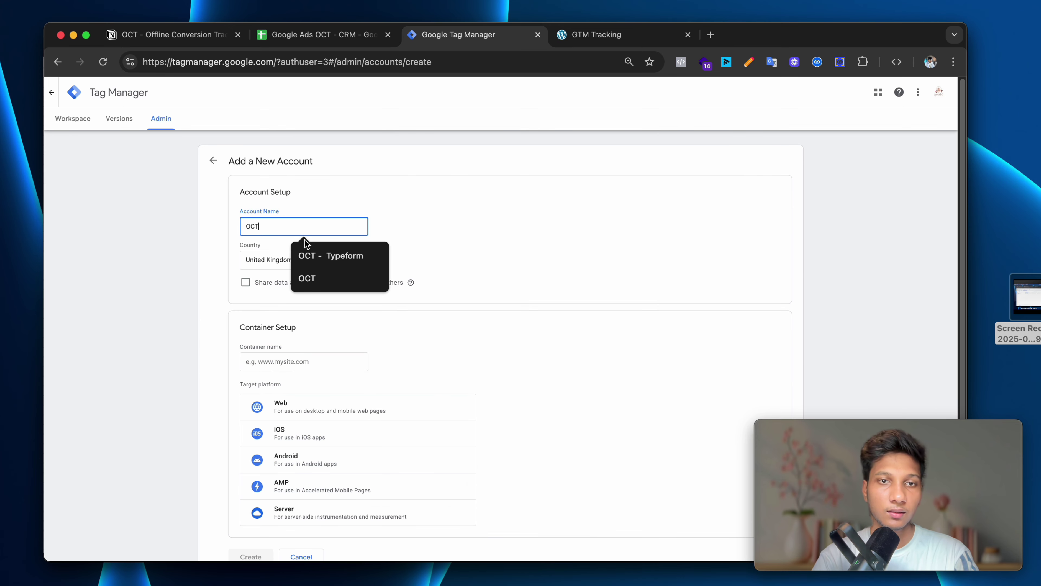
pyautogui.click(410, 219)
pyautogui.scroll(-2, 263, 303)
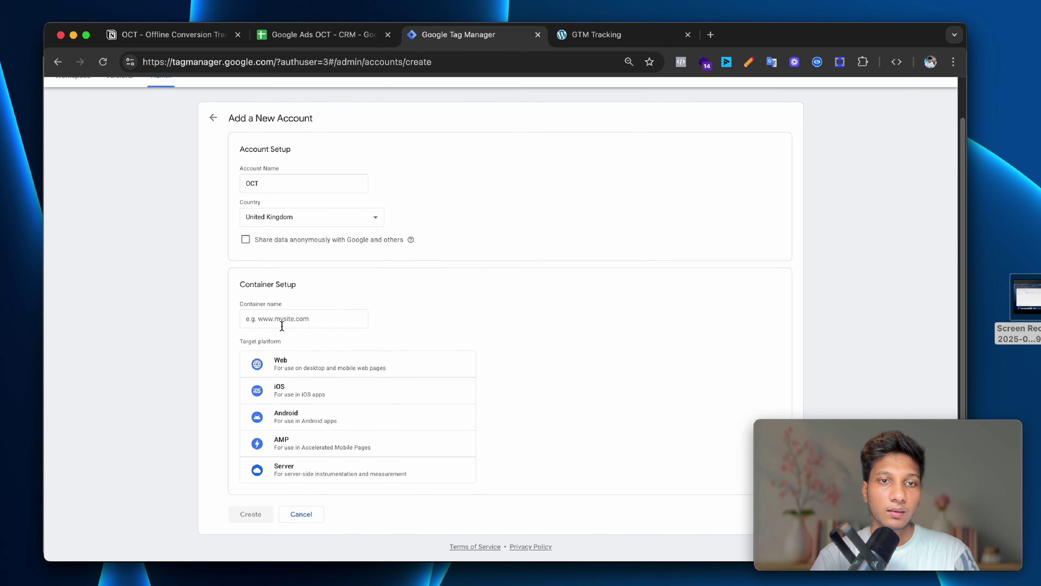
# Name the new account's container OCT - Web with Web as target platform, and leave the form without creating it.
pyautogui.click(291, 323)
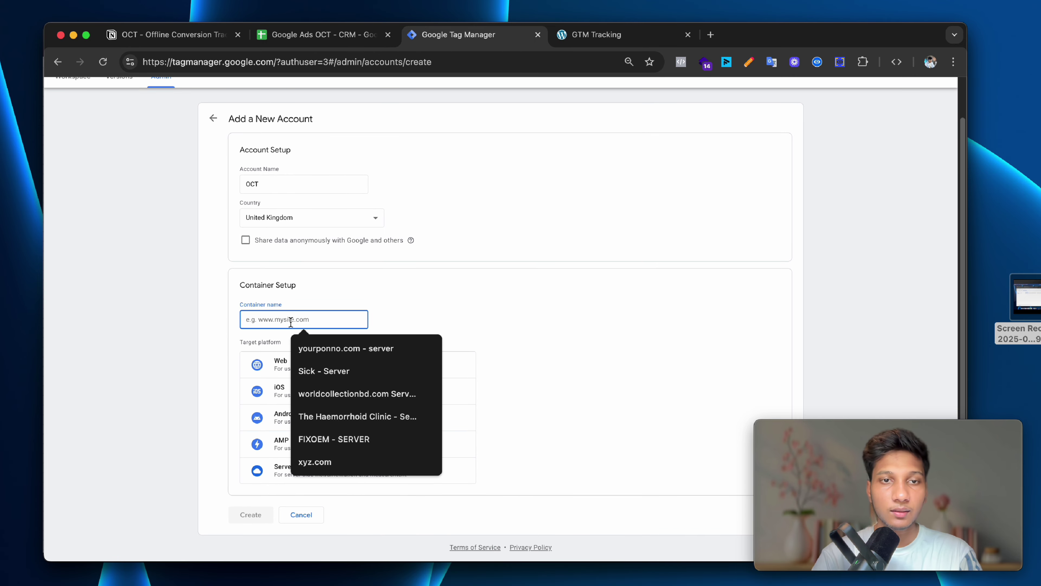
pyautogui.write('OCT')
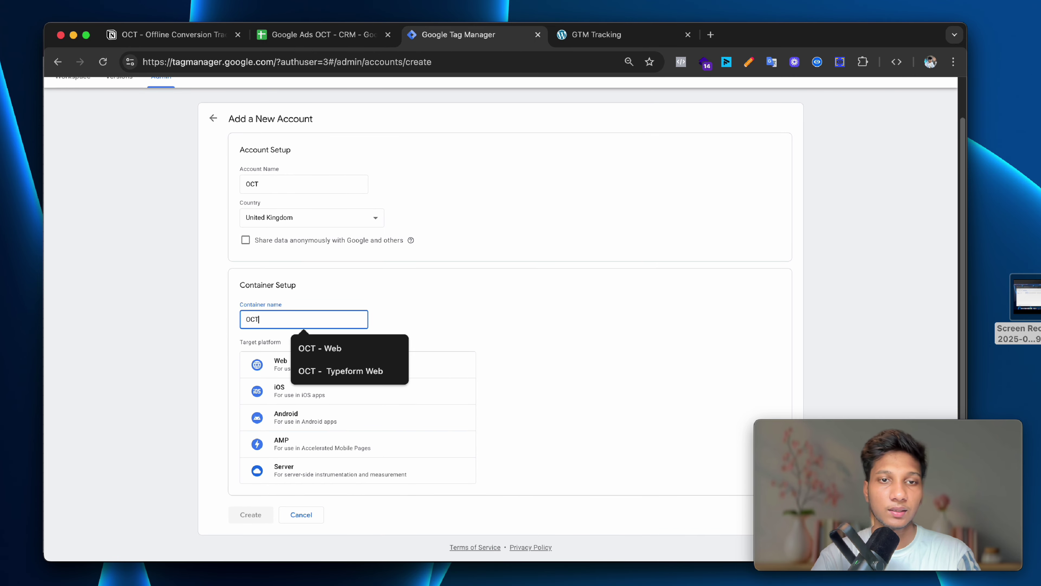
pyautogui.write(' - Web')
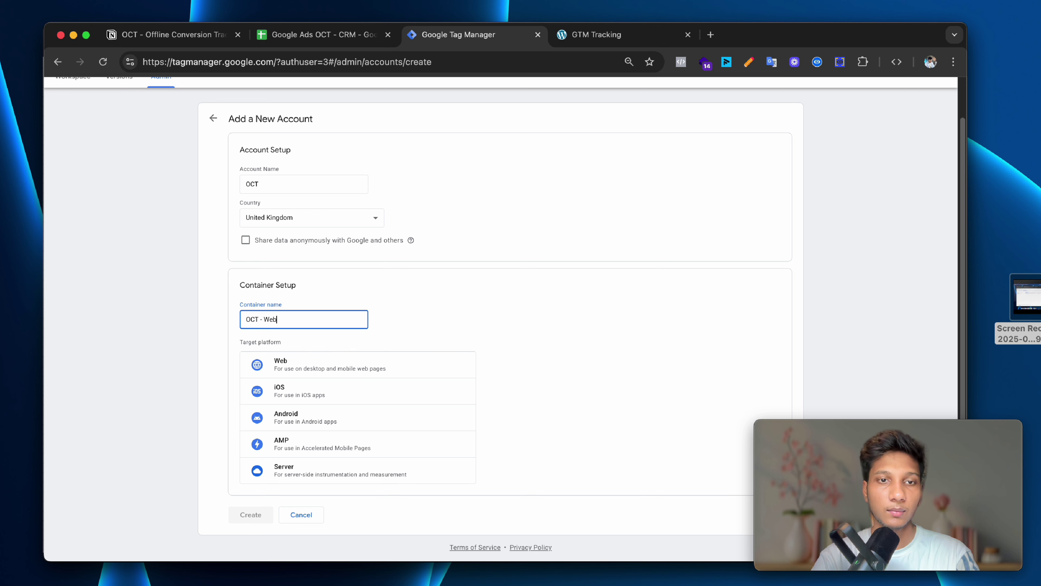
pyautogui.click(293, 369)
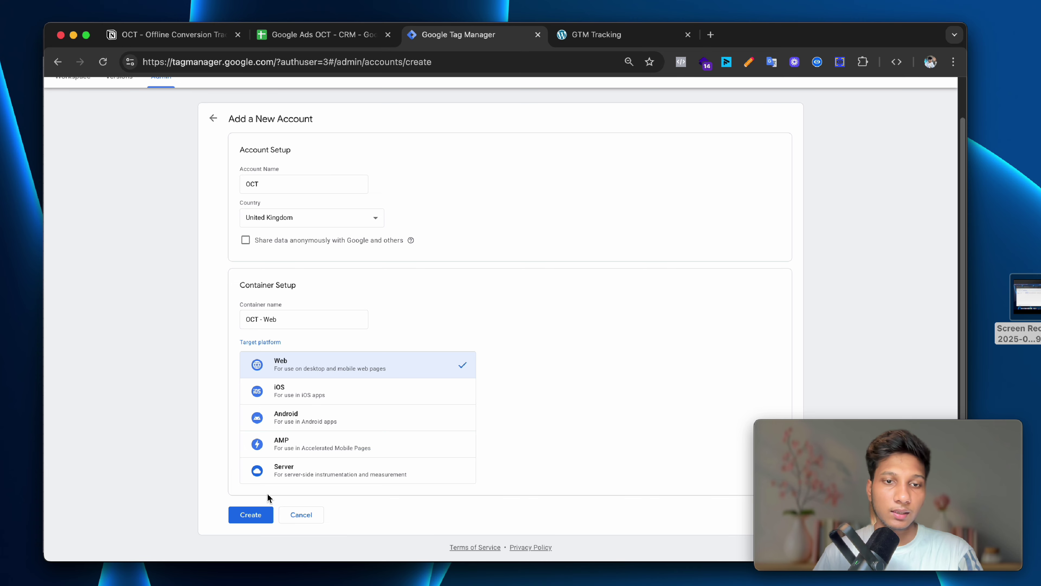
pyautogui.scroll(2, 169, 186)
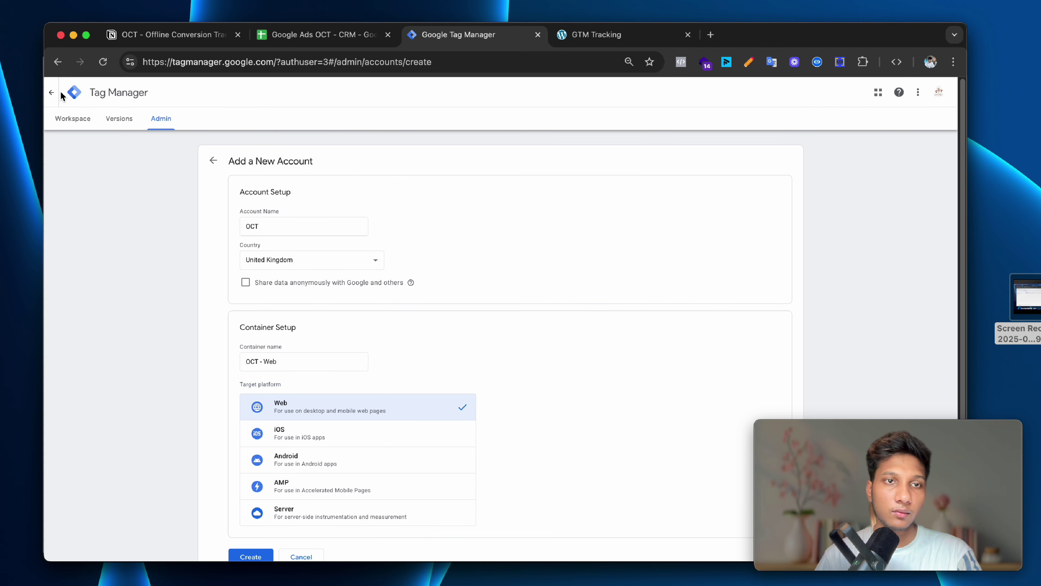
pyautogui.click(53, 93)
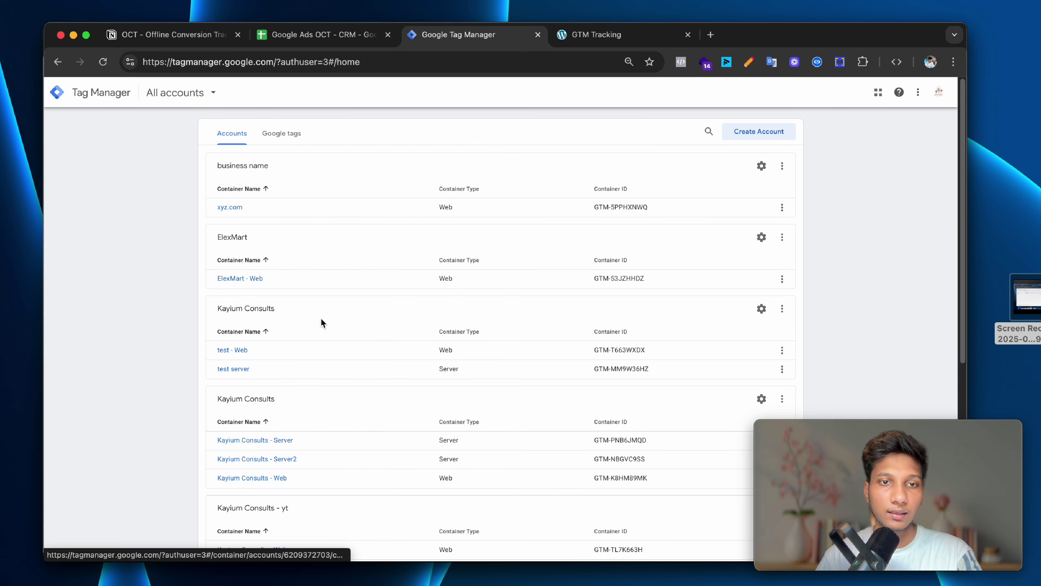
# Open the existing OCT - Web container of the OCT account.
pyautogui.scroll(-5, 322, 323)
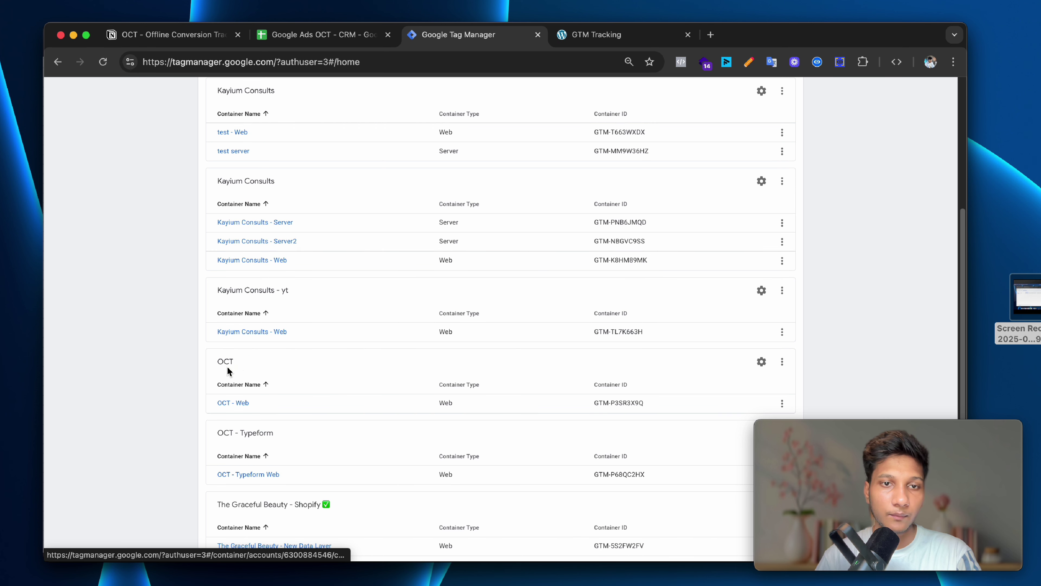
pyautogui.moveTo(233, 363); pyautogui.dragTo(224, 366)
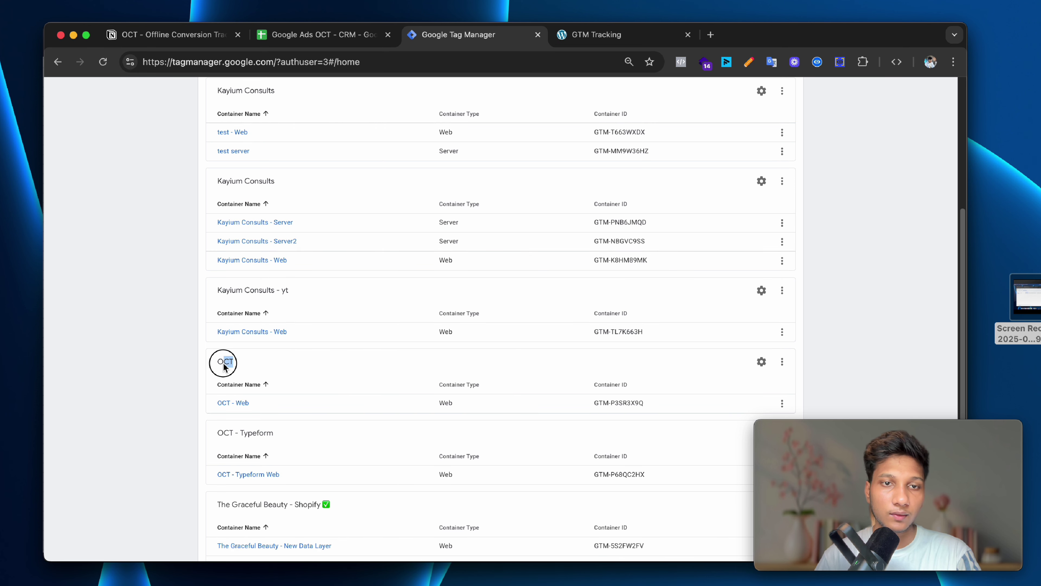
pyautogui.click(238, 403)
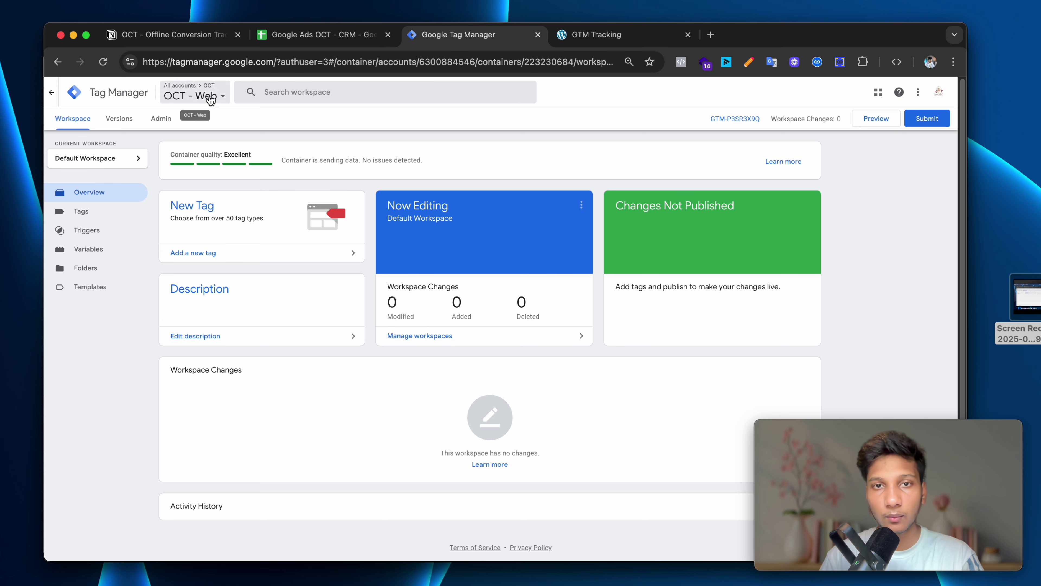
# Switch to the GTM Tracking website, examine its contact form and check its CMS with Wappalyzer.
pyautogui.click(572, 35)
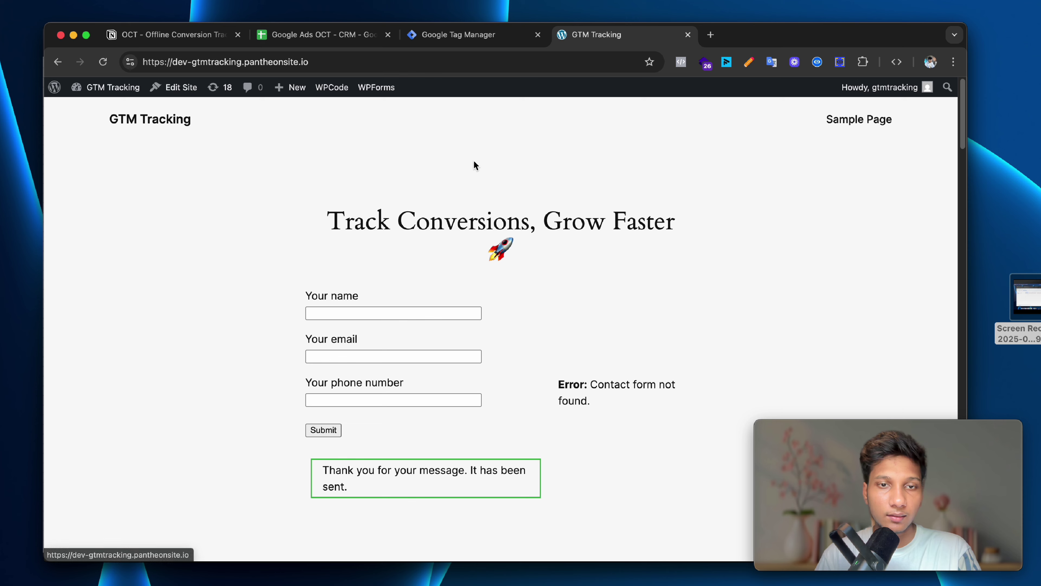
pyautogui.scroll(-2, 395, 312)
pyautogui.click(372, 263)
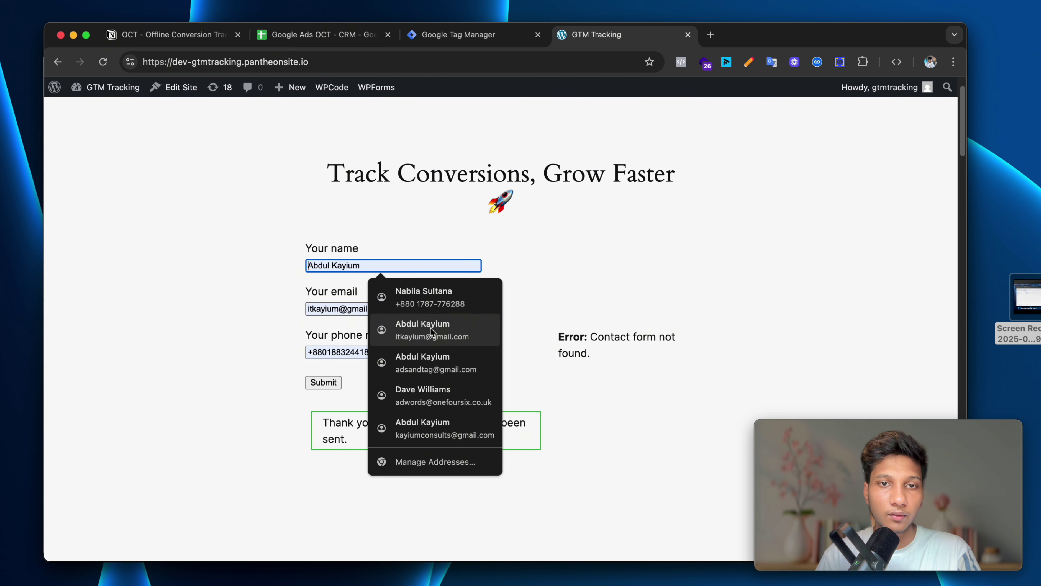
pyautogui.click(621, 280)
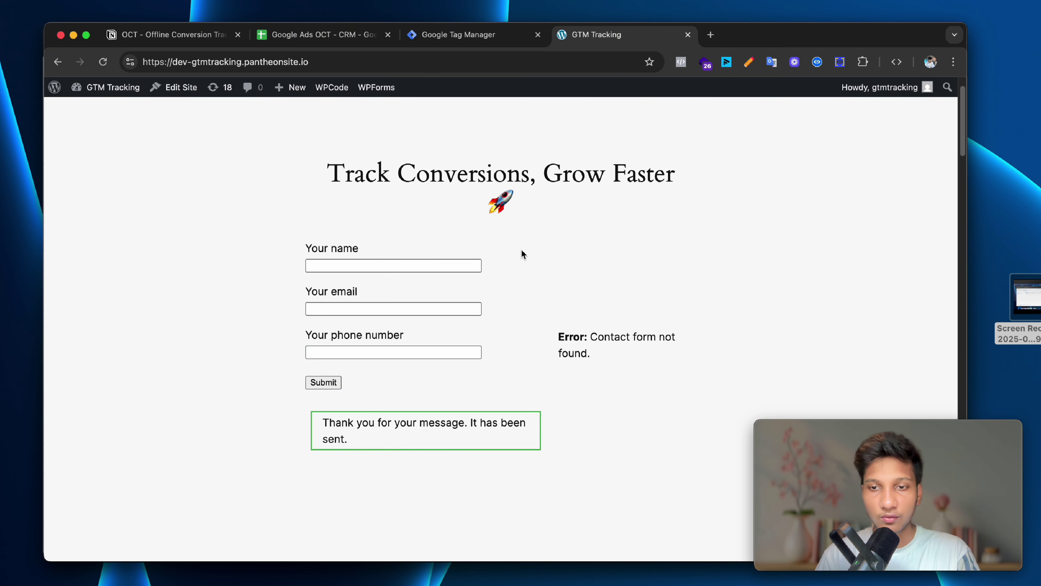
pyautogui.scroll(2, 186, 123)
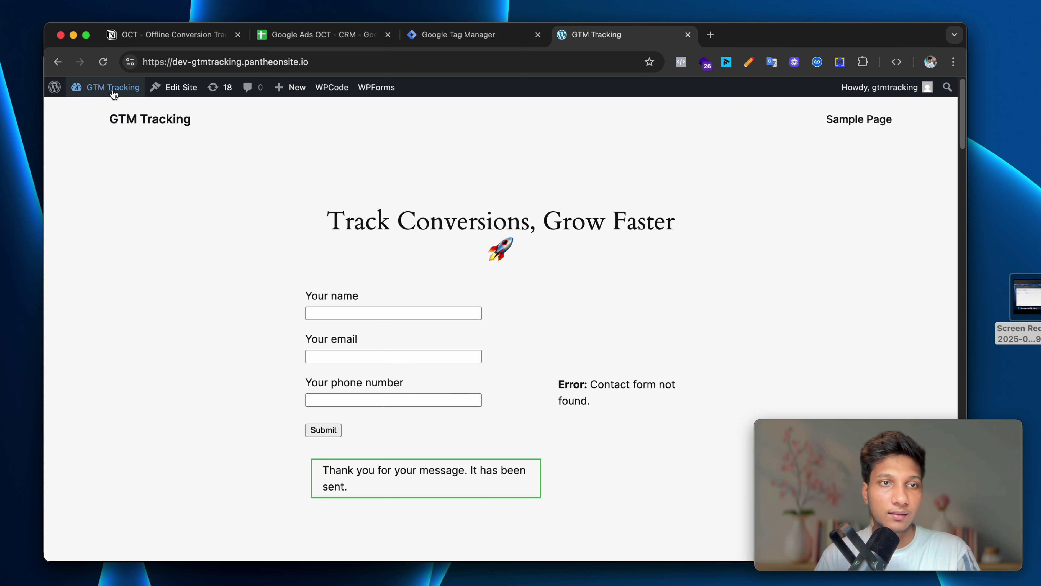
pyautogui.moveTo(107, 87)
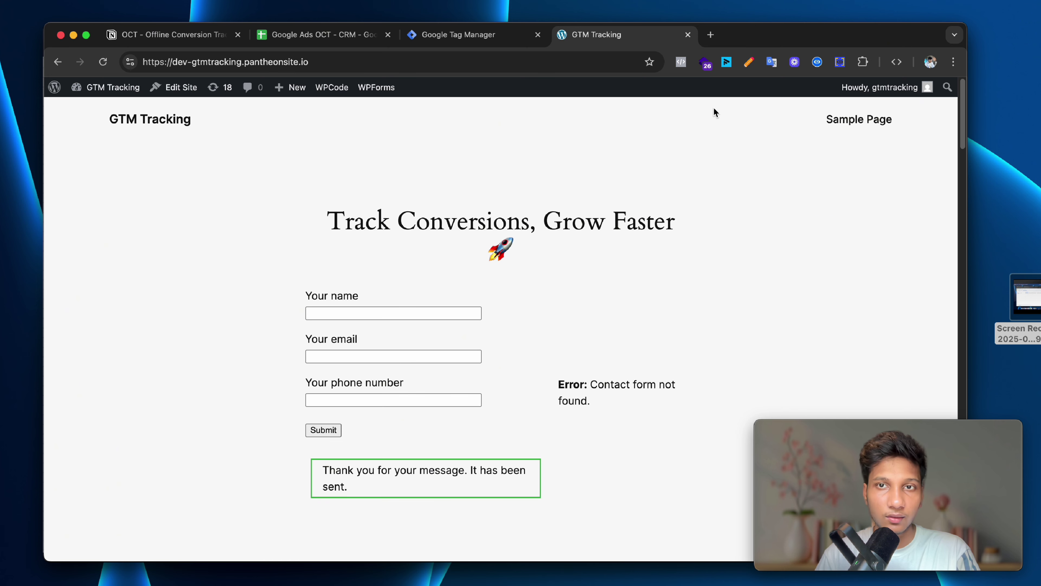
pyautogui.click(705, 62)
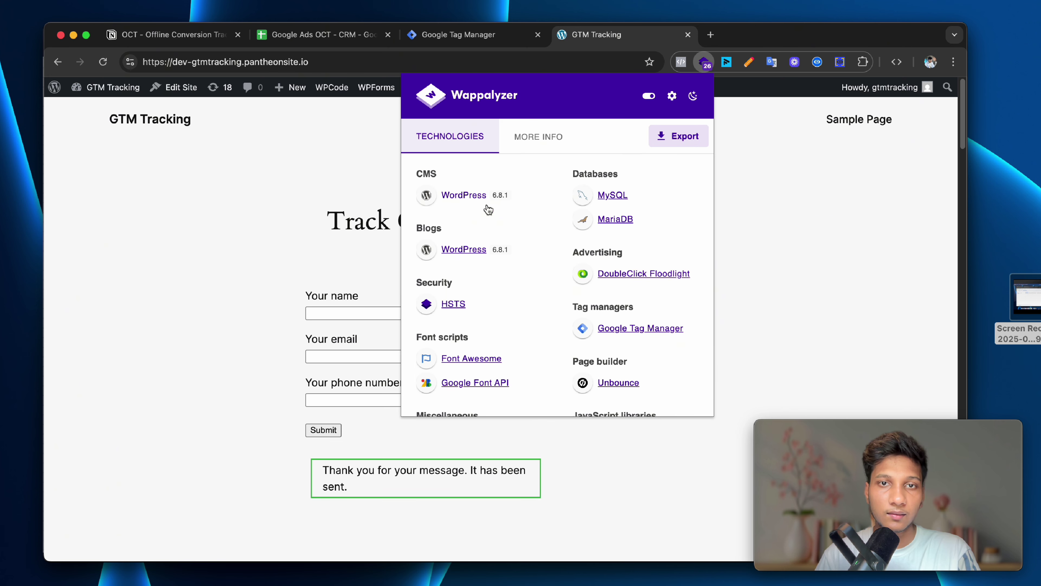
pyautogui.click(864, 186)
# Return to Google Tag Manager and display the installation code snippets of the OCT - Web container.
pyautogui.click(507, 35)
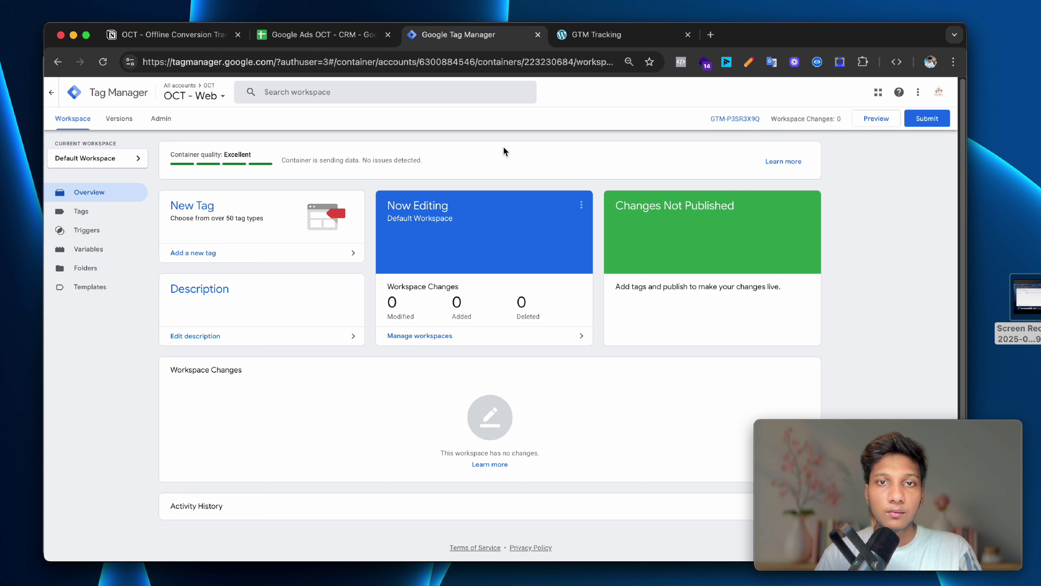
pyautogui.click(744, 122)
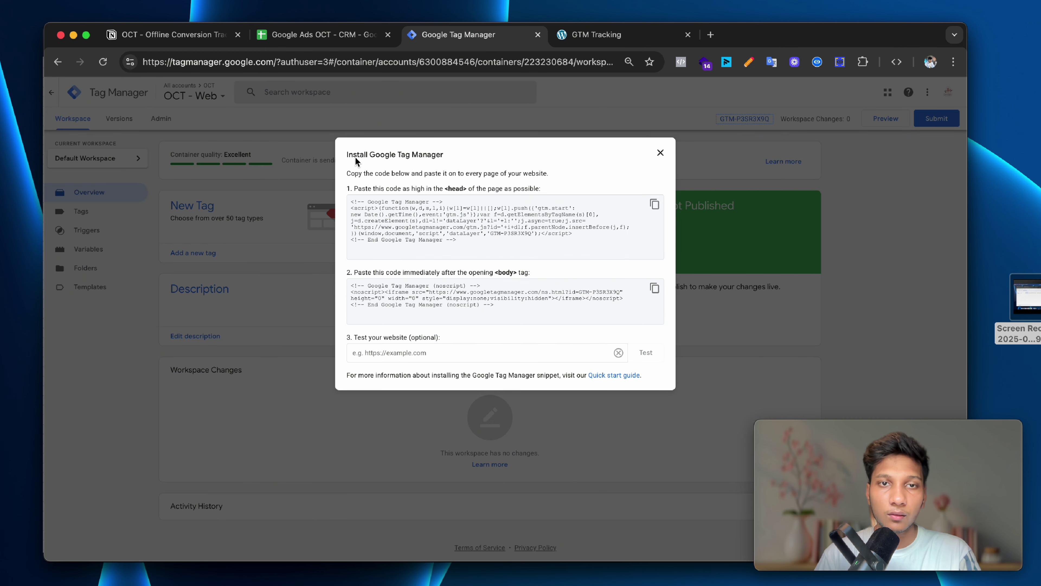
pyautogui.moveTo(345, 153); pyautogui.dragTo(441, 319)
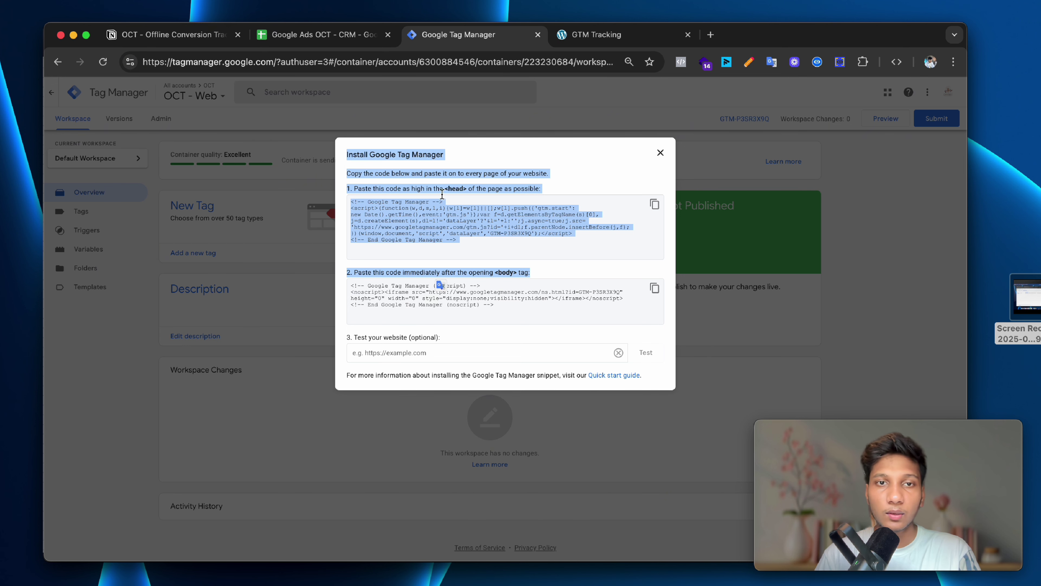
pyautogui.click(426, 189)
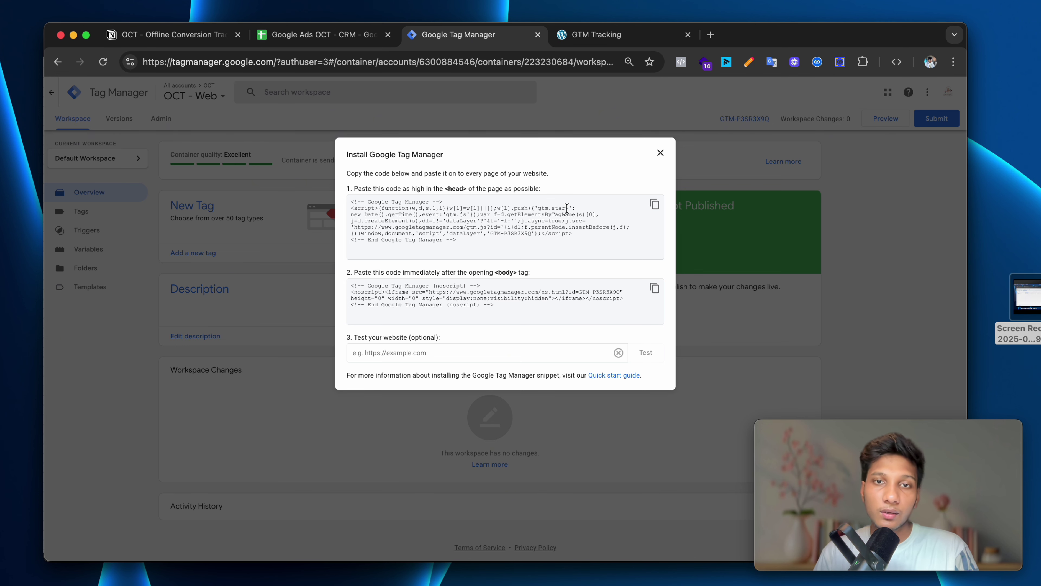
# Open the WordPress admin dashboard of the GTM Tracking site and recheck the container's installation snippets.
pyautogui.click(578, 39)
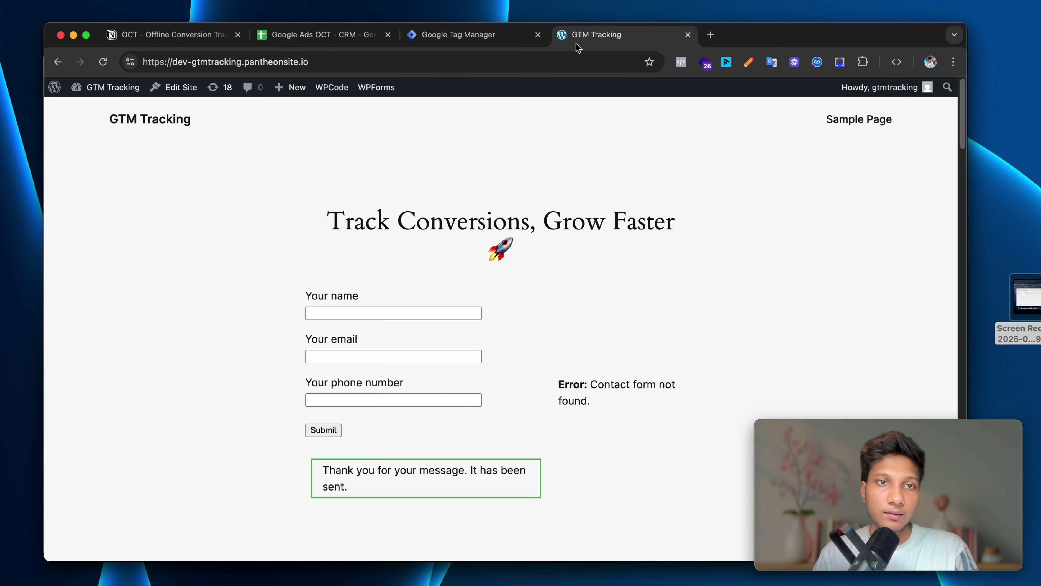
pyautogui.moveTo(114, 88)
pyautogui.click(122, 116)
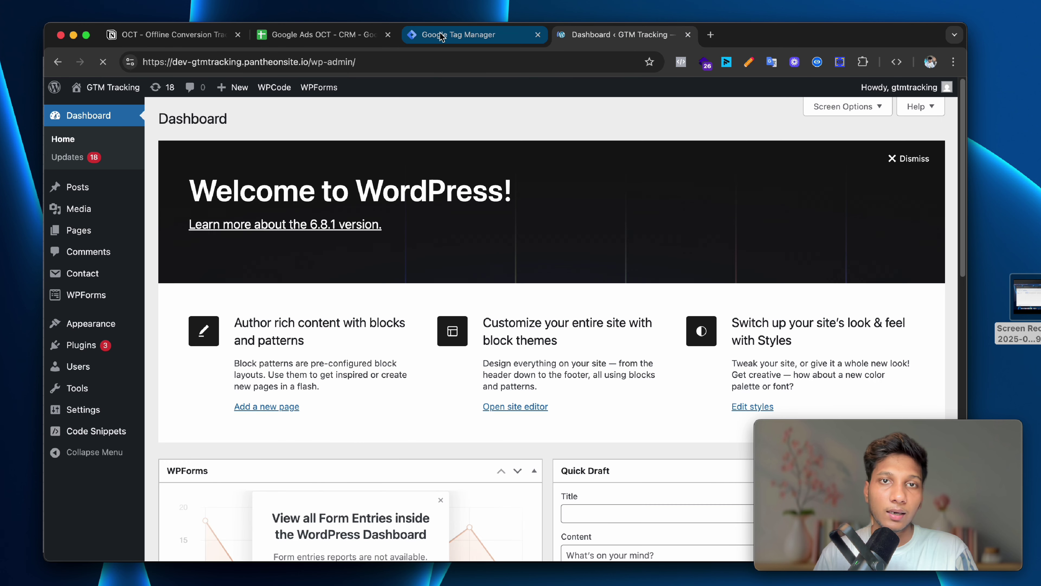
pyautogui.click(463, 33)
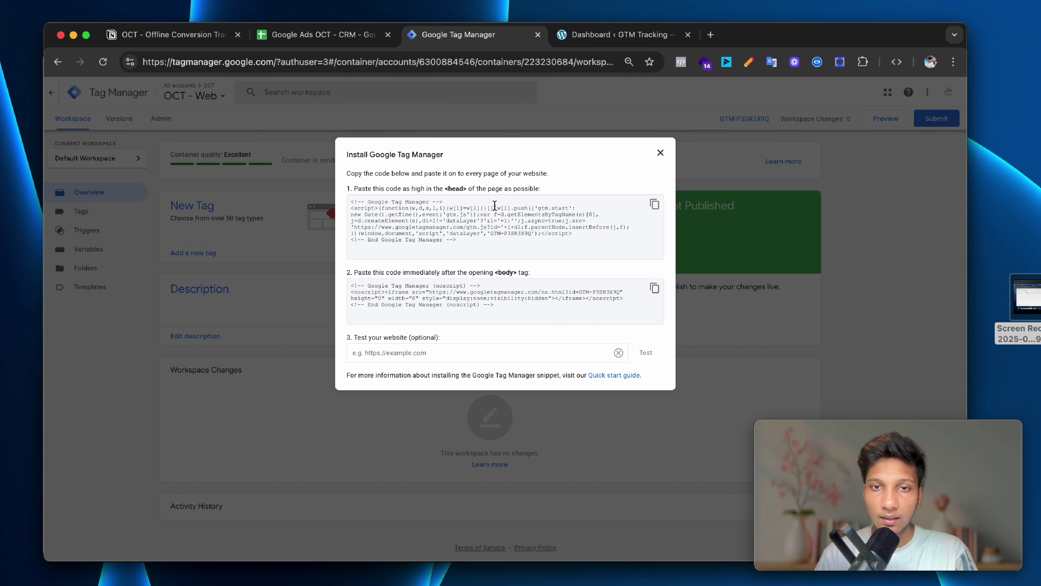
pyautogui.click(601, 43)
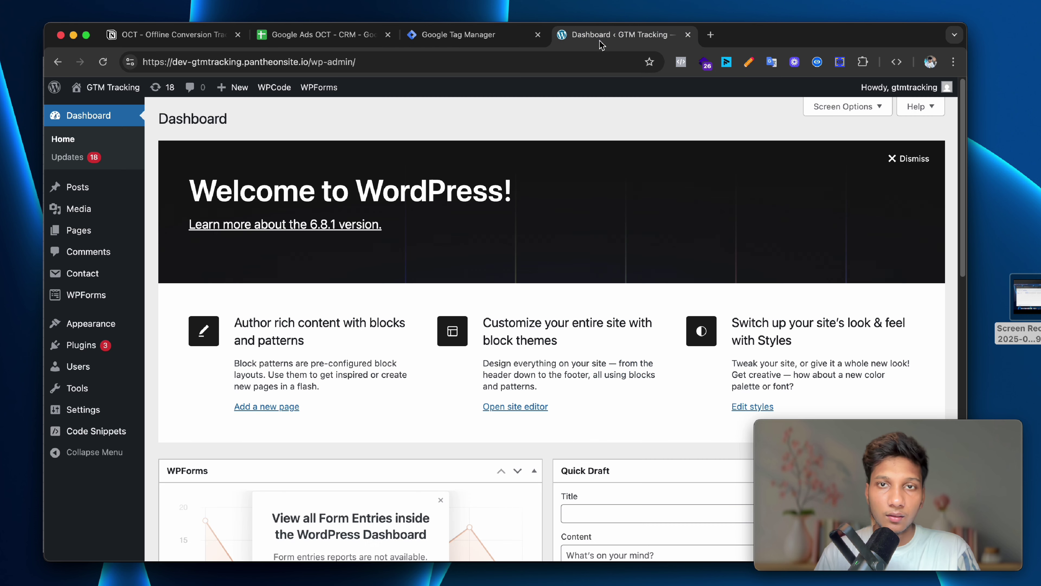
# Open the Header & Footer page of the Code Snippets plugin in WordPress.
pyautogui.moveTo(102, 330)
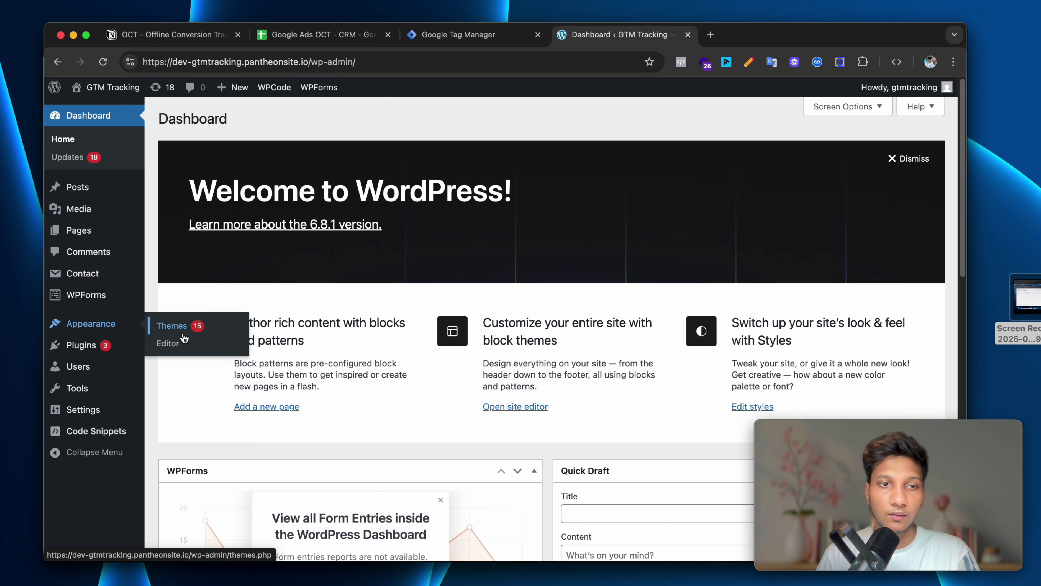
pyautogui.moveTo(72, 354)
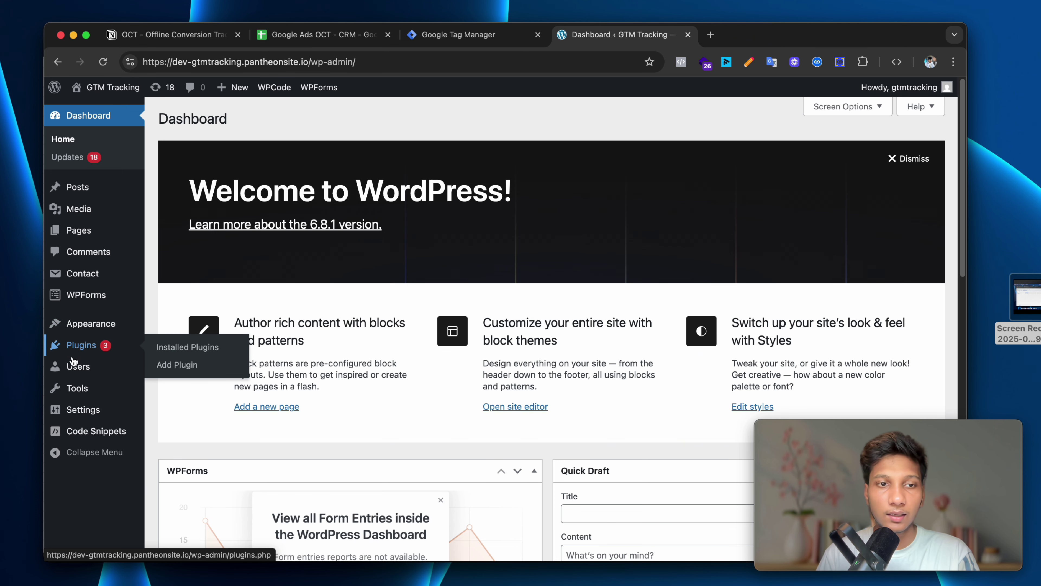
pyautogui.moveTo(111, 435)
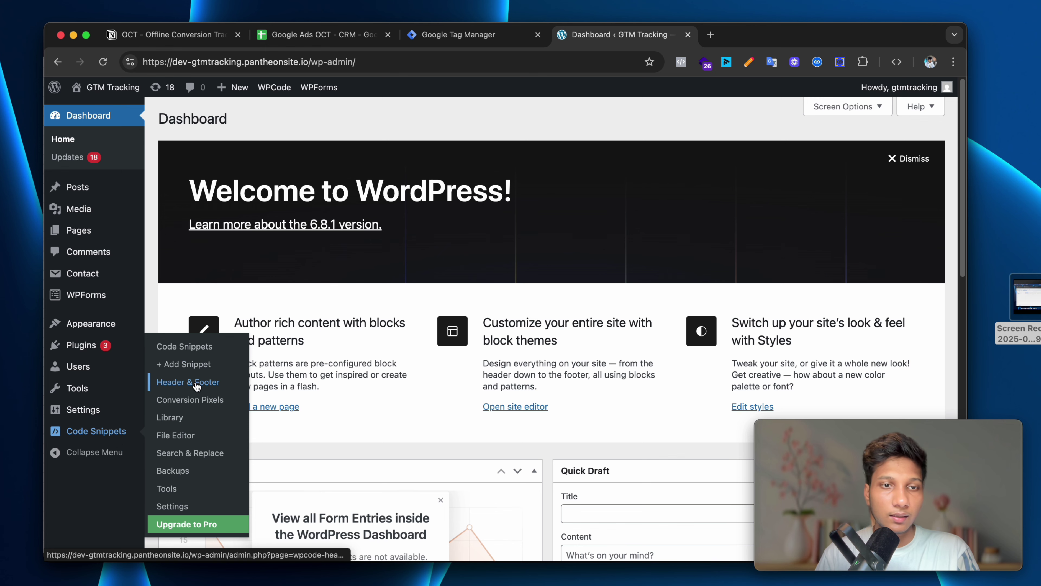
pyautogui.click(216, 383)
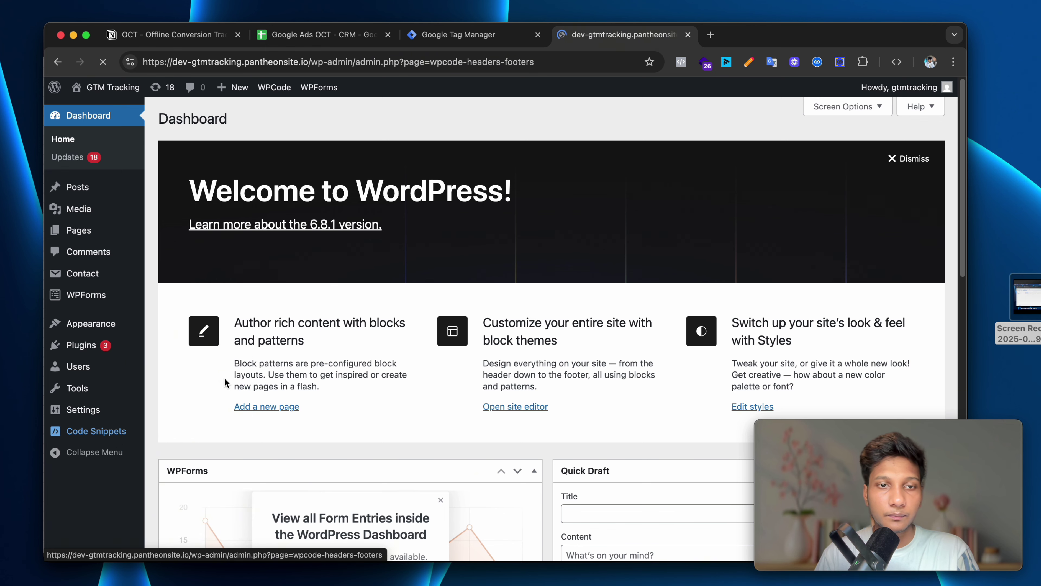
# Copy the container's head snippet from Google Tag Manager and paste it over the existing code in the WordPress global Header field.
pyautogui.scroll(-3, 406, 357)
pyautogui.scroll(-3, 425, 358)
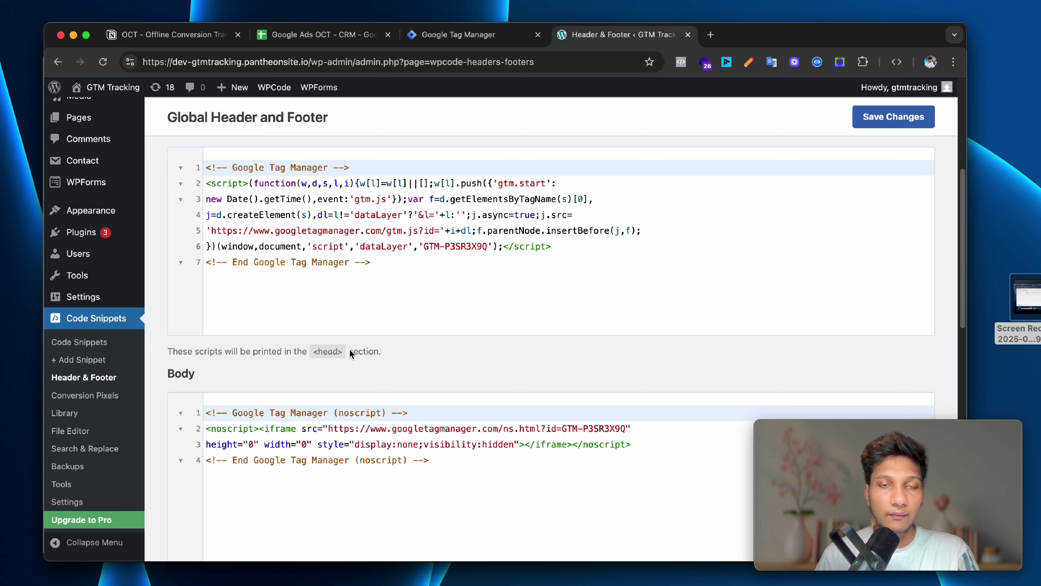
pyautogui.scroll(5, 351, 354)
pyautogui.scroll(-1, 460, 349)
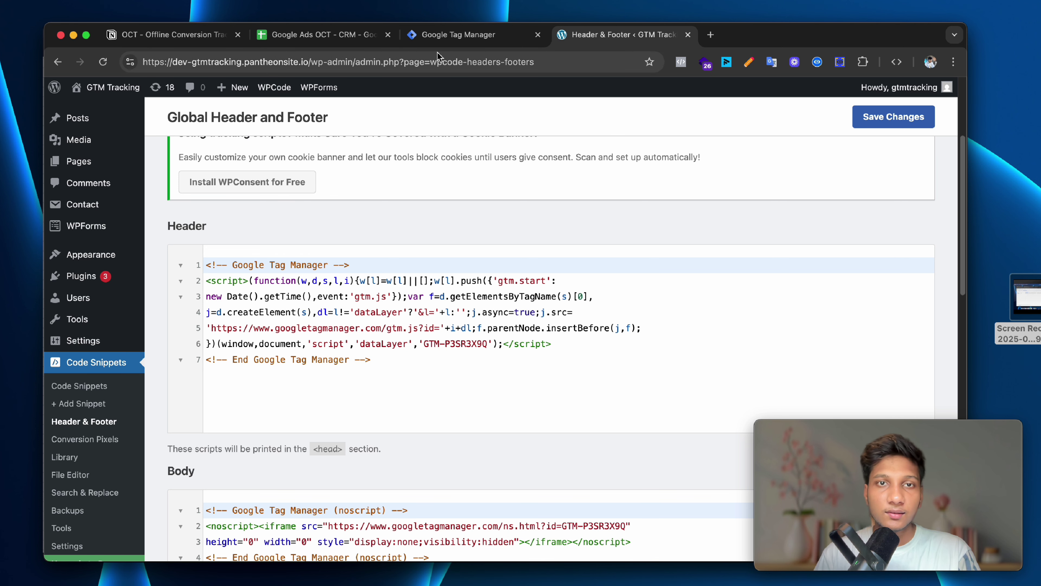
pyautogui.click(438, 40)
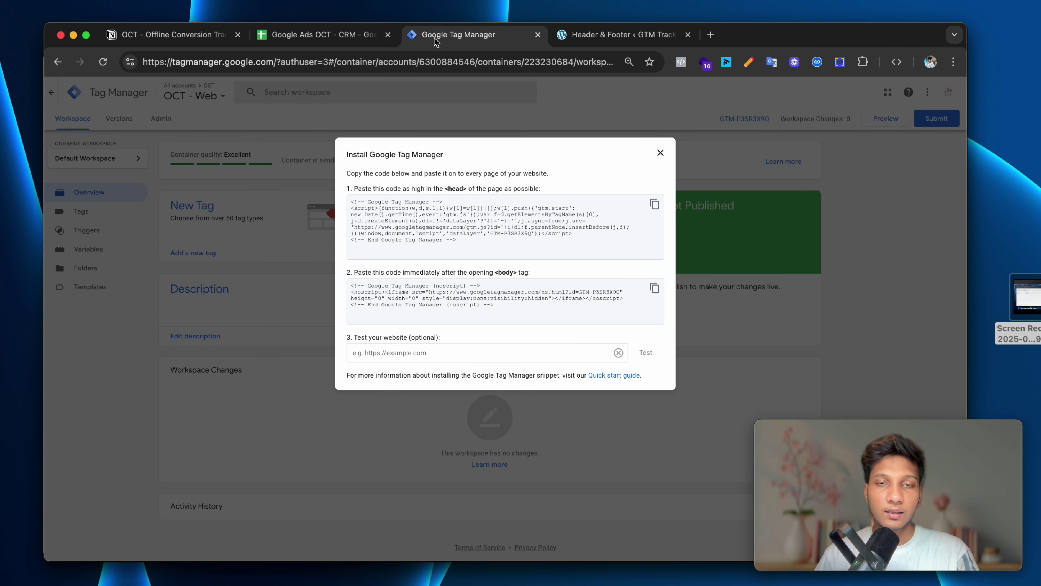
pyautogui.click(653, 205)
pyautogui.hotkey('ctrl', 'Tab')
pyautogui.click(369, 303)
pyautogui.press('super+a')
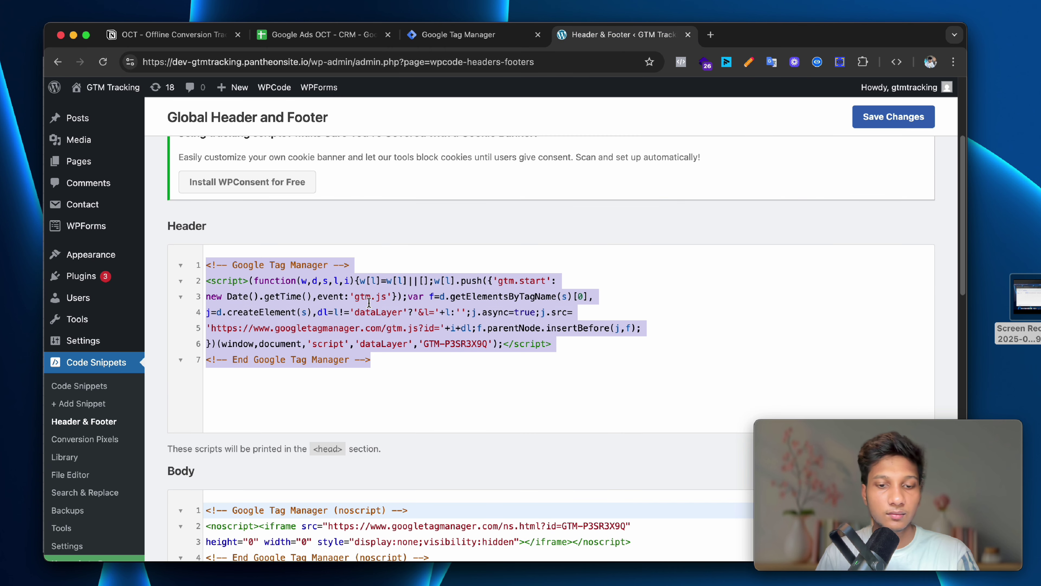
pyautogui.press('super+v')
# Replace the WordPress Body code with the container's noscript snippet from Google Tag Manager and save the header and footer changes.
pyautogui.click(424, 37)
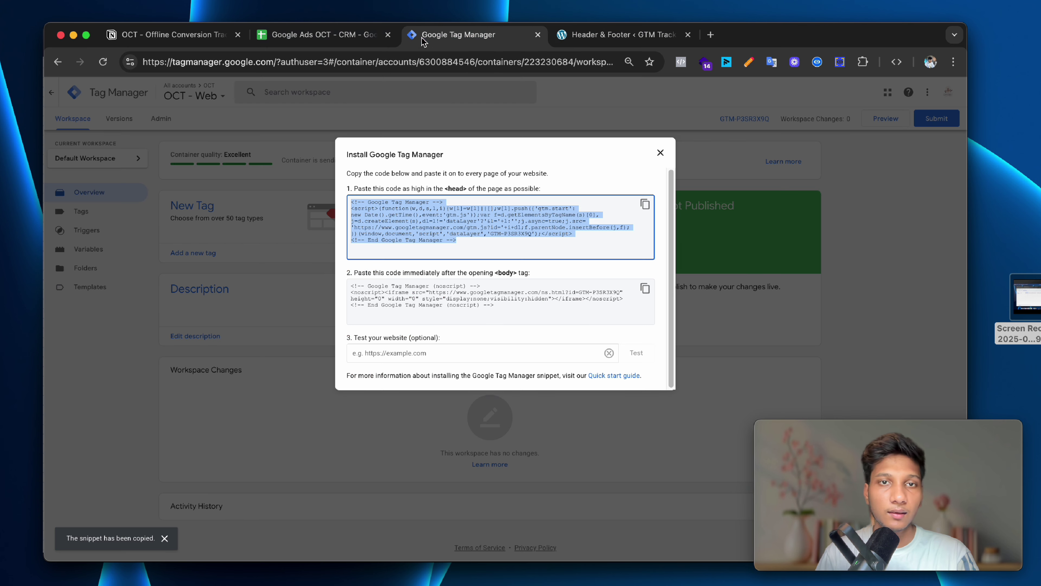
pyautogui.click(451, 301)
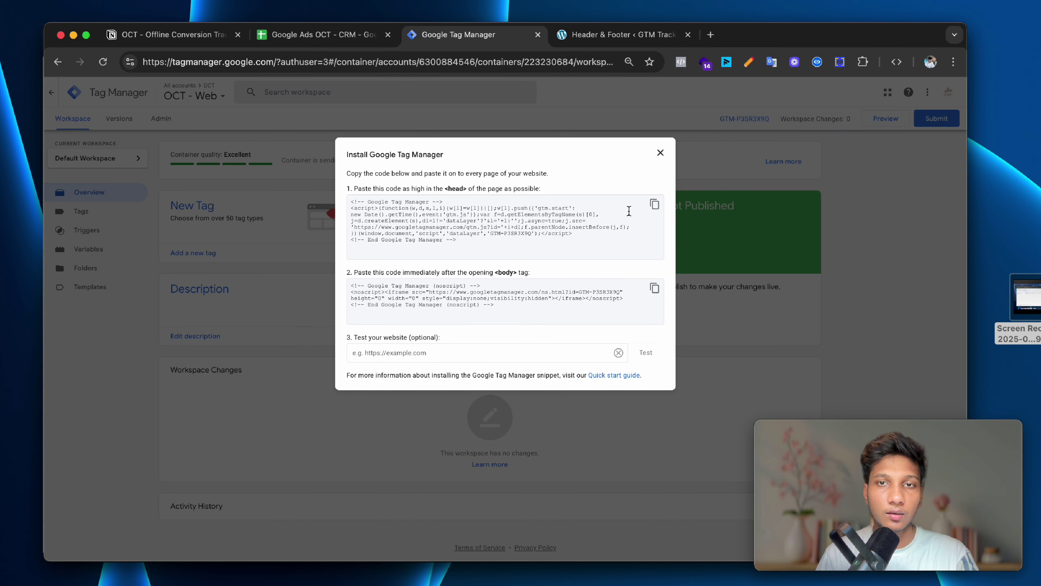
pyautogui.click(655, 288)
pyautogui.click(619, 35)
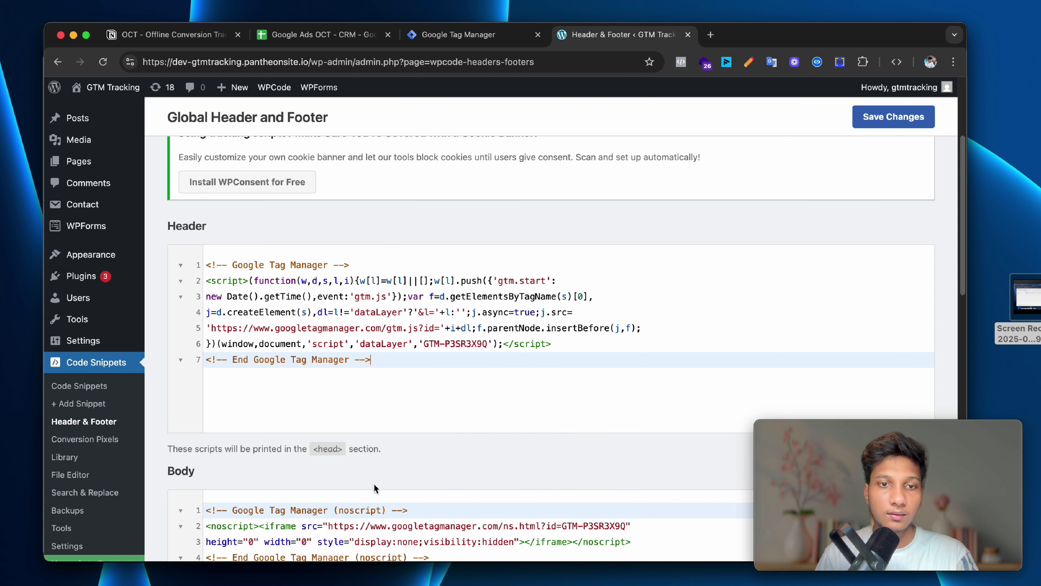
pyautogui.hotkey('ctrl', 'a')
pyautogui.hotkey('ctrl', 'v')
pyautogui.scroll(-4, 813, 166)
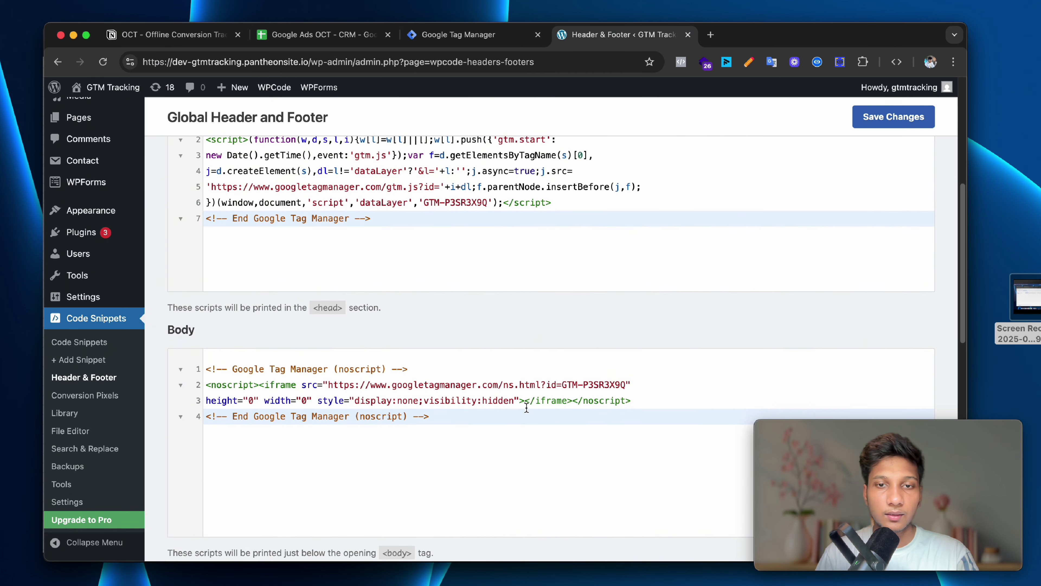
pyautogui.click(881, 120)
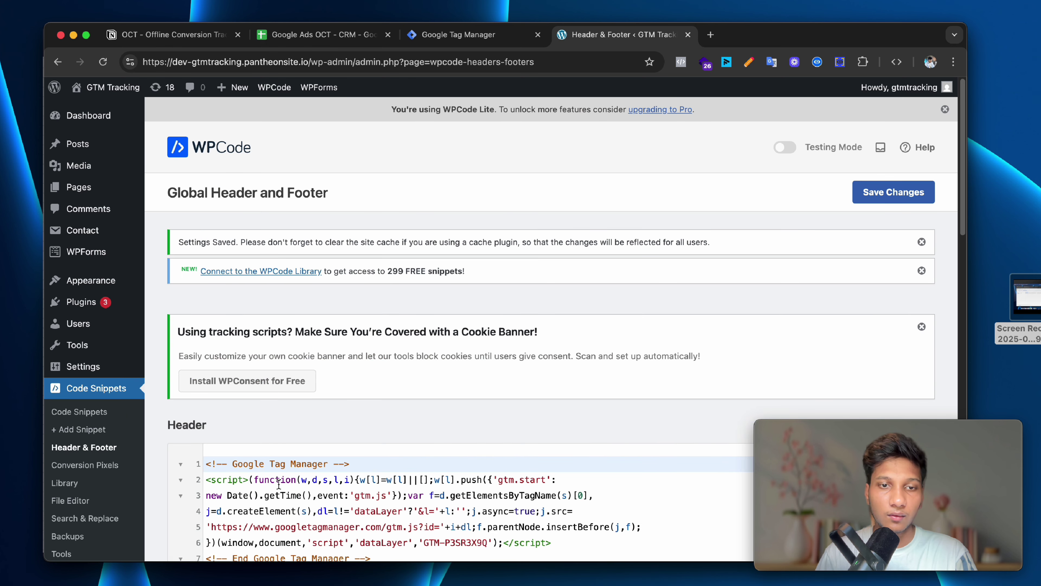
pyautogui.scroll(-1, 269, 476)
pyautogui.scroll(1, 416, 350)
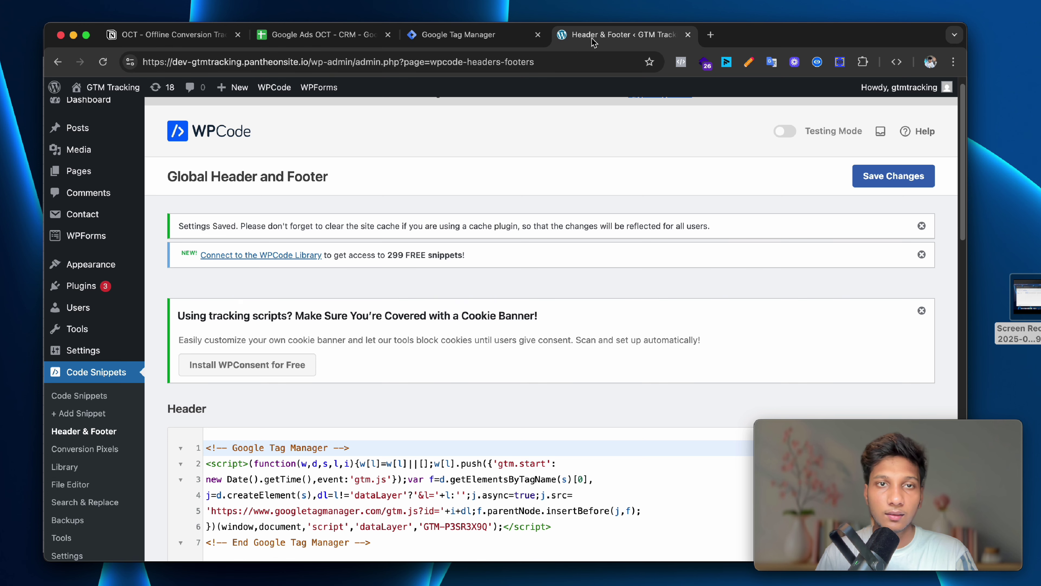
# Close the WordPress page and the installation snippets, and launch preview mode for the OCT - Web container.
pyautogui.press('super+w')
pyautogui.click(657, 151)
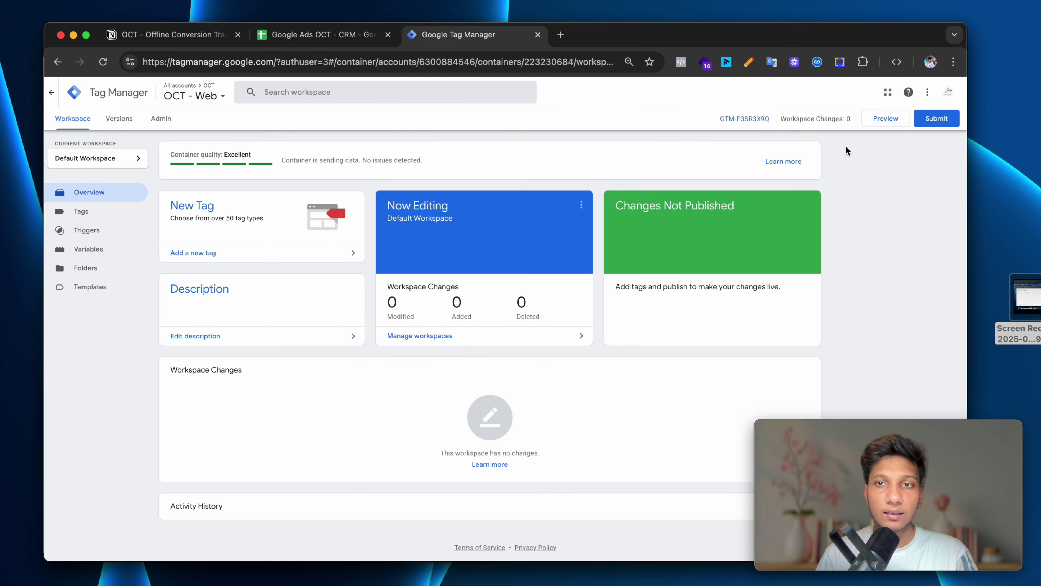
pyautogui.click(876, 128)
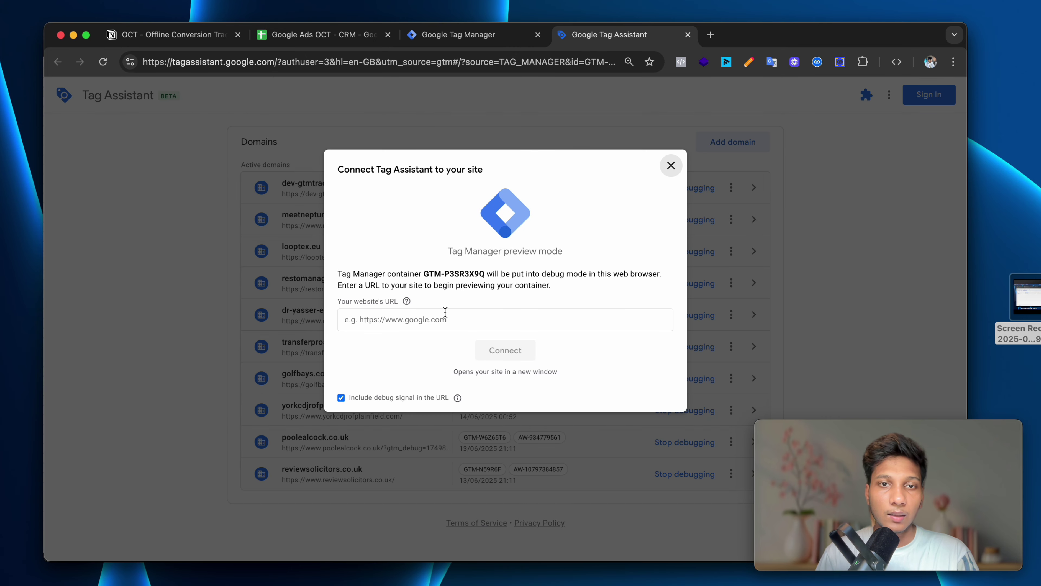
pyautogui.click(440, 315)
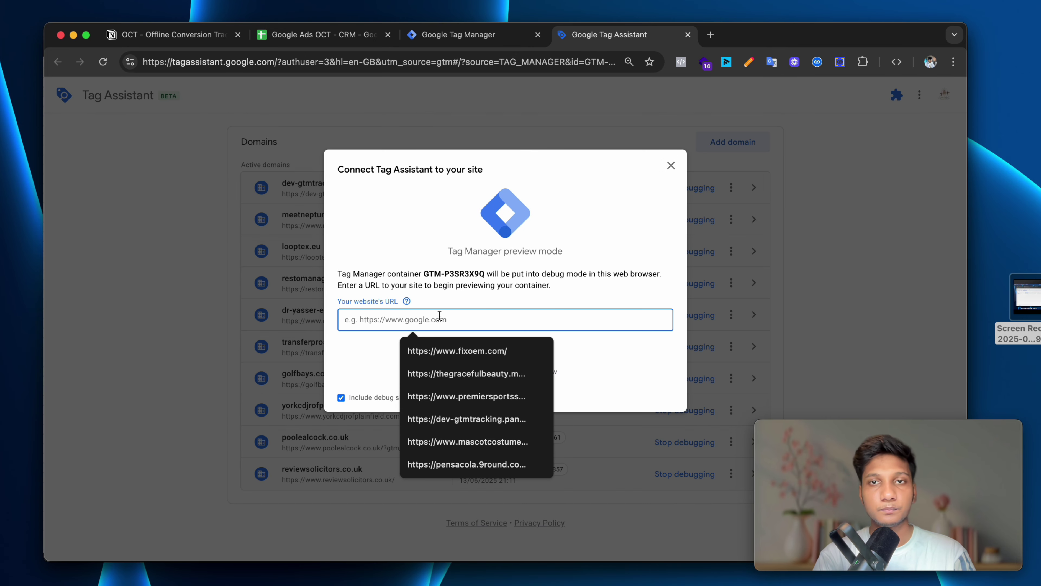
pyautogui.press('Escape')
pyautogui.press('super+t')
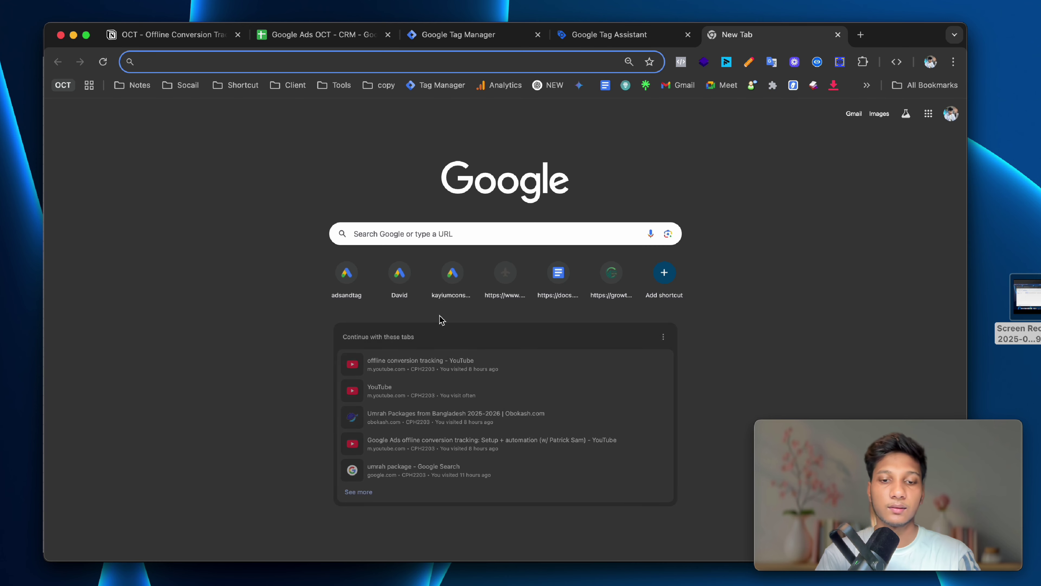
pyautogui.write('gtm')
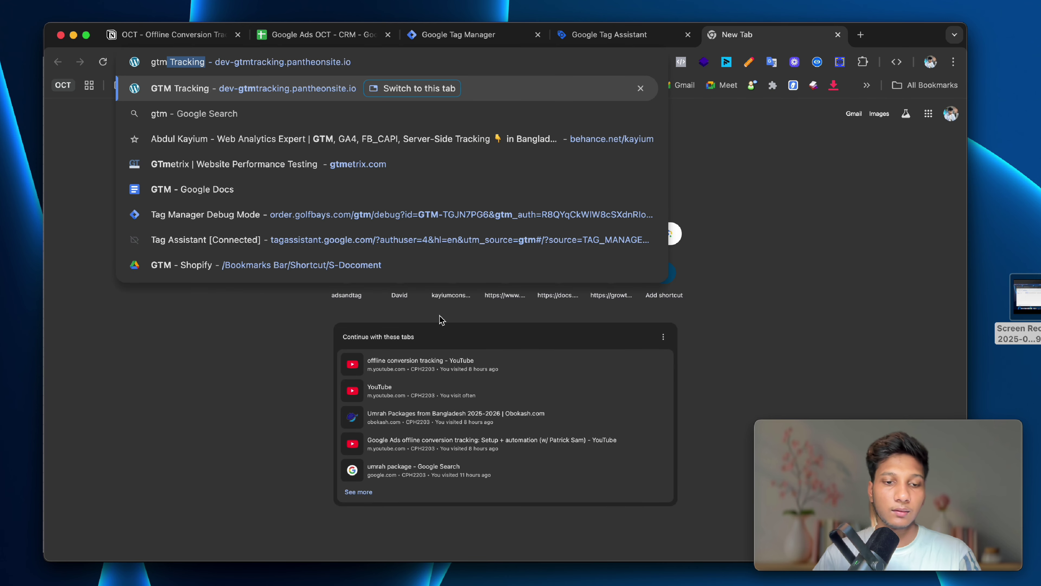
pyautogui.press('Return')
pyautogui.click(369, 62)
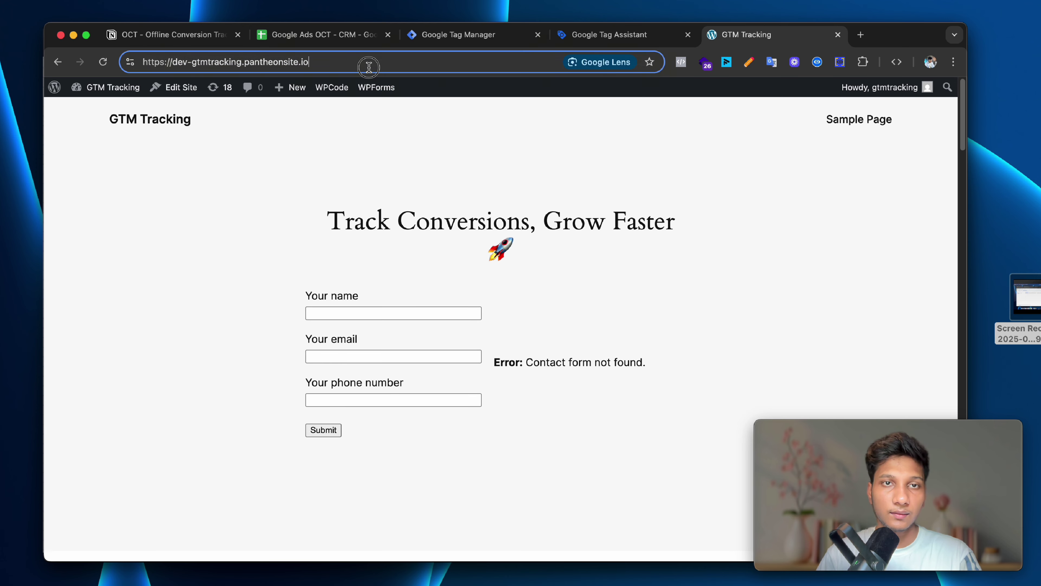
pyautogui.press('super+w')
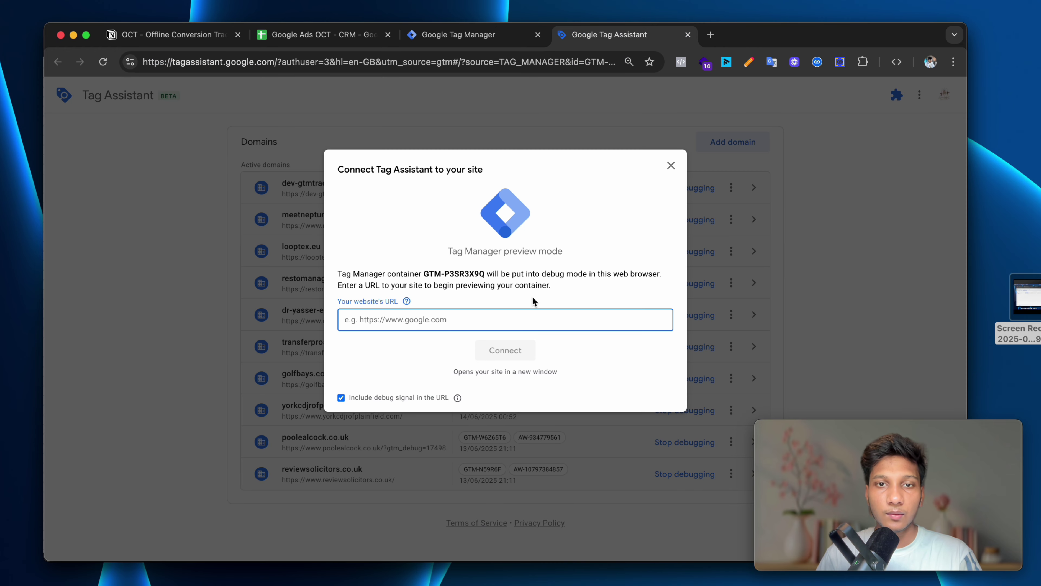
pyautogui.click(497, 321)
pyautogui.press('super+v')
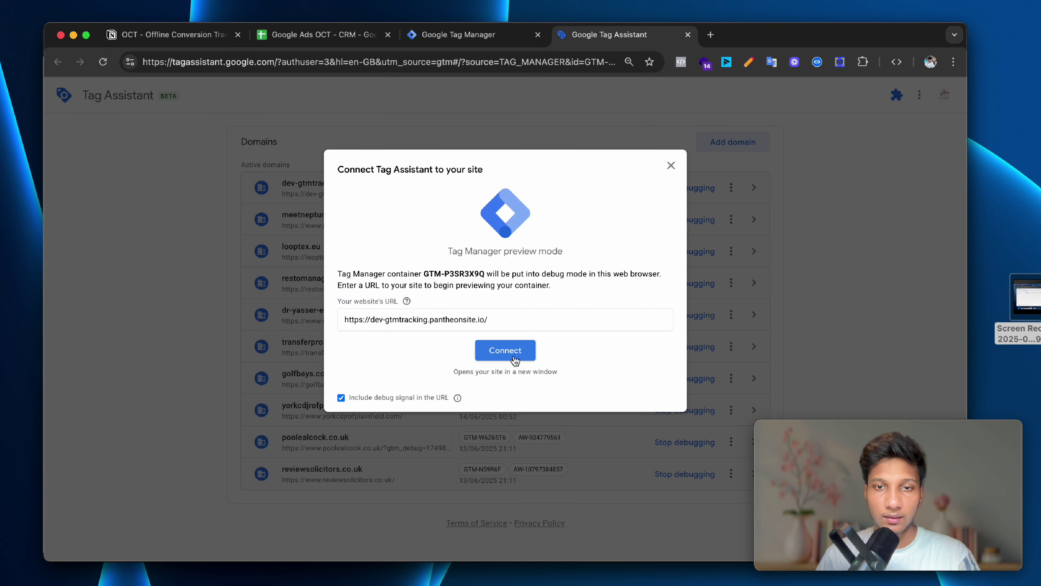
pyautogui.click(511, 351)
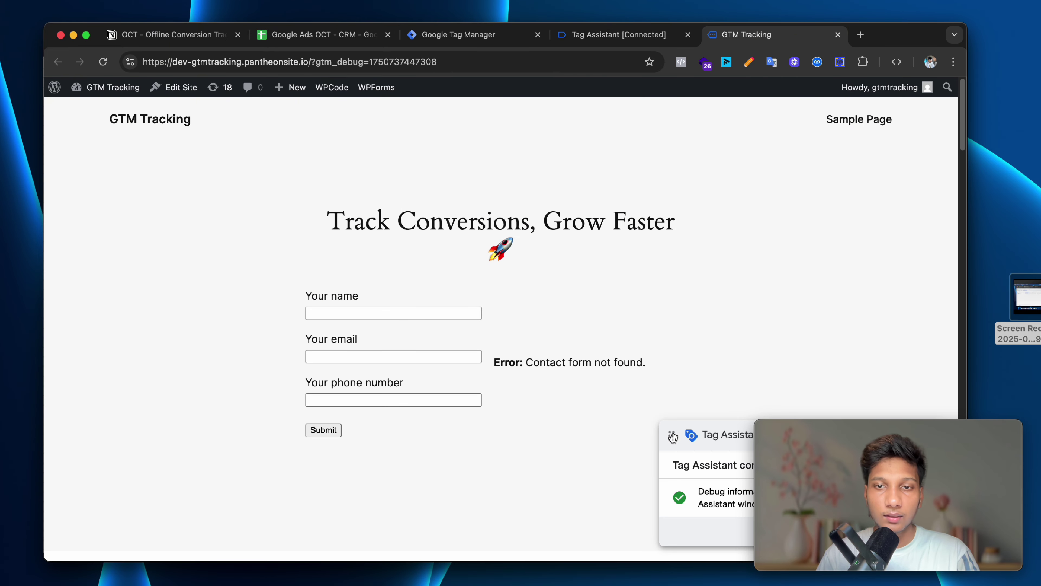
# Check the Tag Assistant connection on the GTM Tracking site and continue to the container's debug summary.
pyautogui.moveTo(672, 436); pyautogui.dragTo(414, 295)
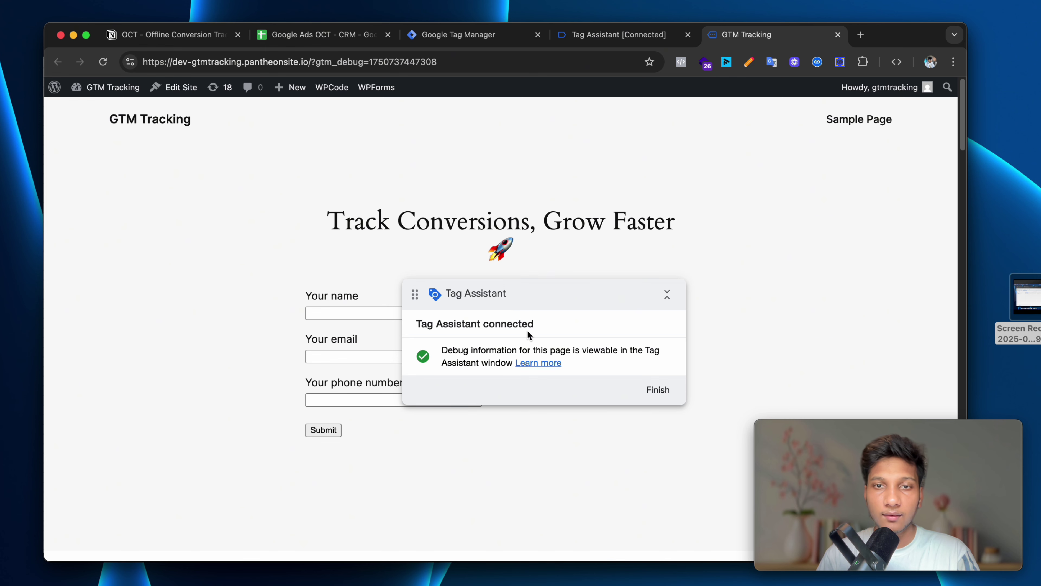
pyautogui.click(603, 37)
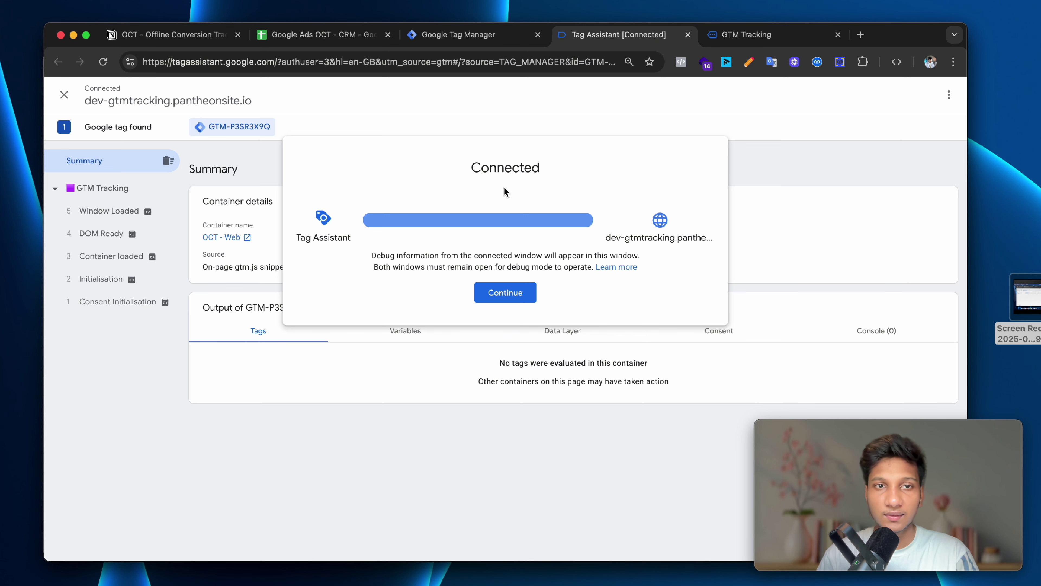
pyautogui.click(506, 292)
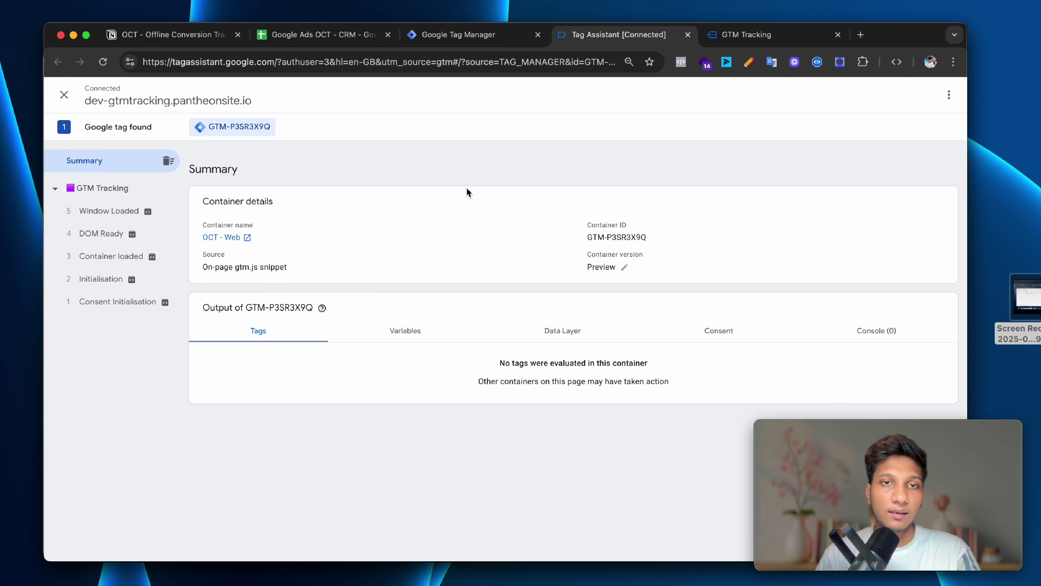
# Return to the OCT notes in Notion and copy the STEP 1 script that captures the GCLID parameter.
pyautogui.click(174, 41)
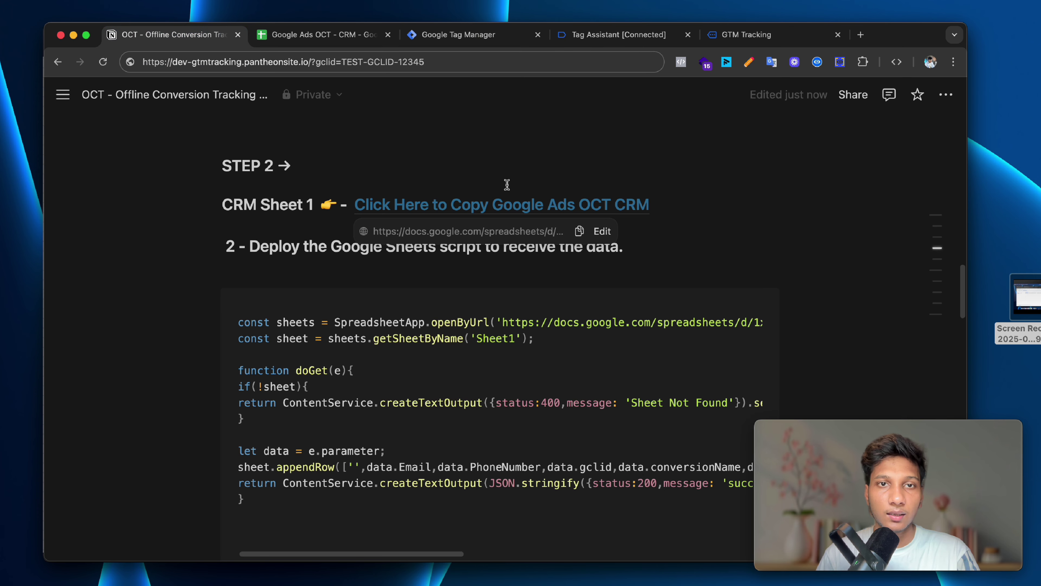
pyautogui.scroll(-1, 664, 207)
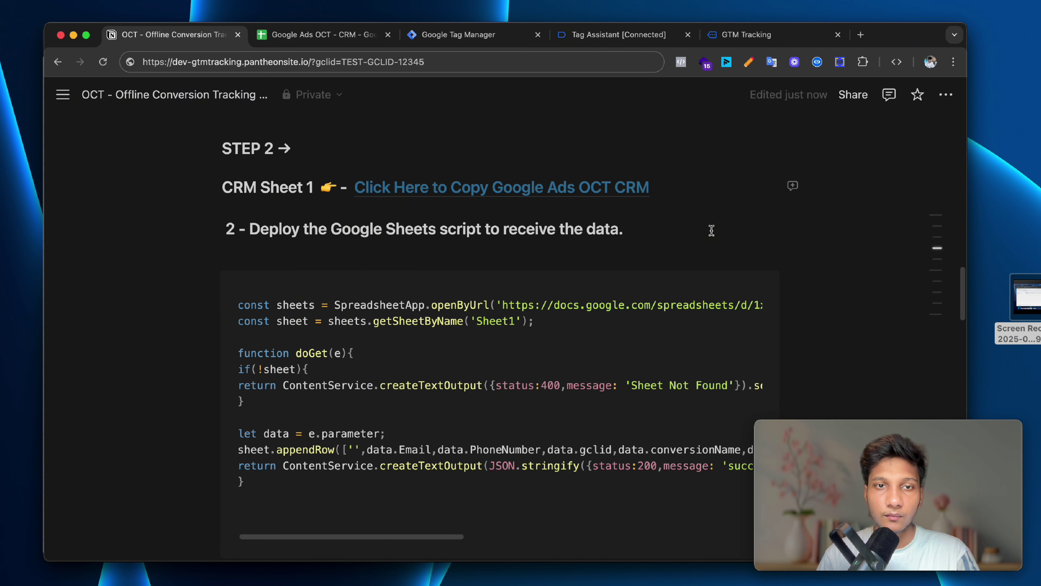
pyautogui.scroll(3, 268, 218)
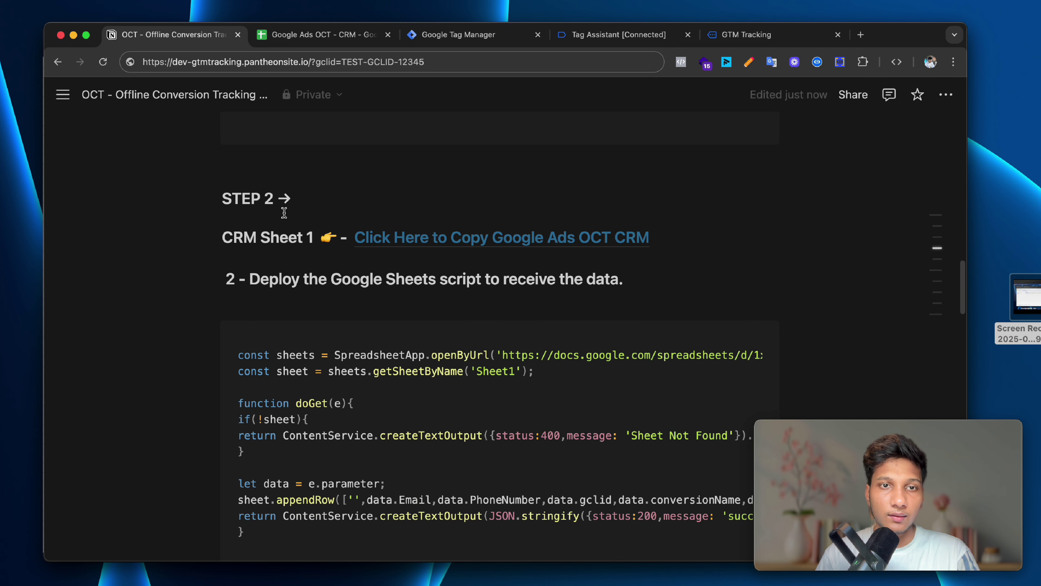
pyautogui.scroll(1, 328, 246)
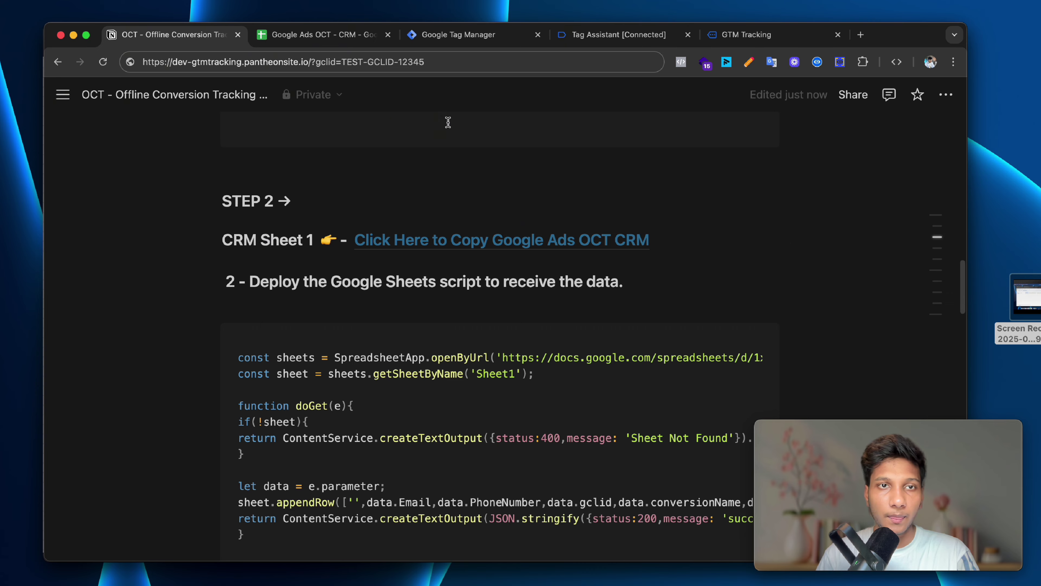
pyautogui.scroll(20, 552, 249)
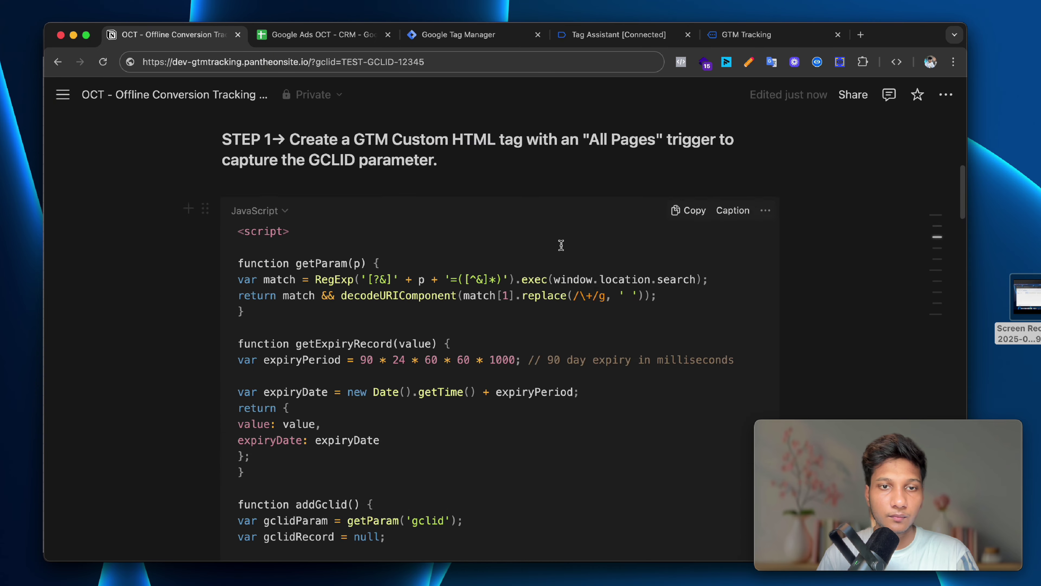
pyautogui.scroll(-8, 558, 247)
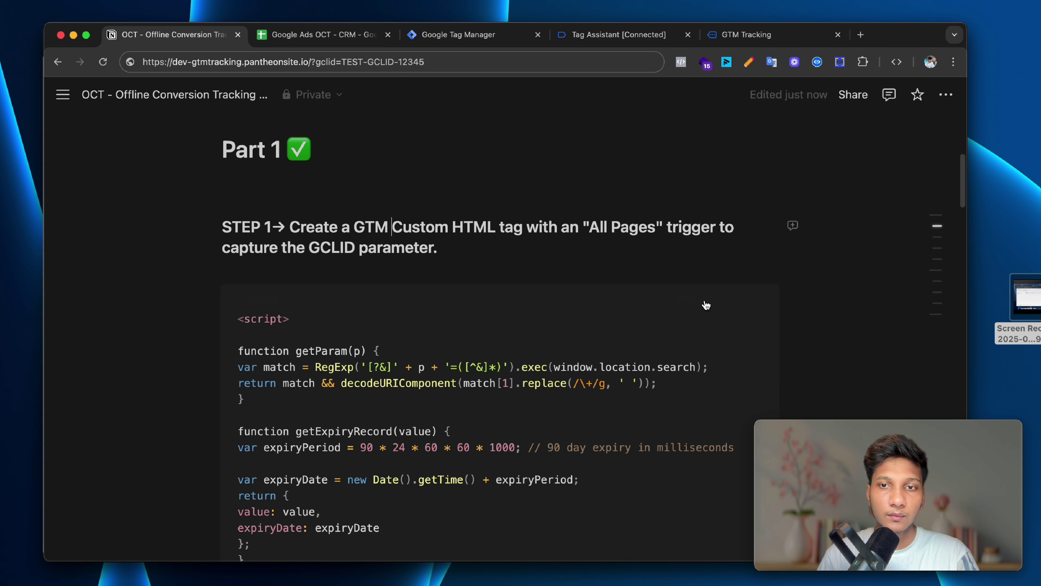
pyautogui.scroll(-1, 623, 279)
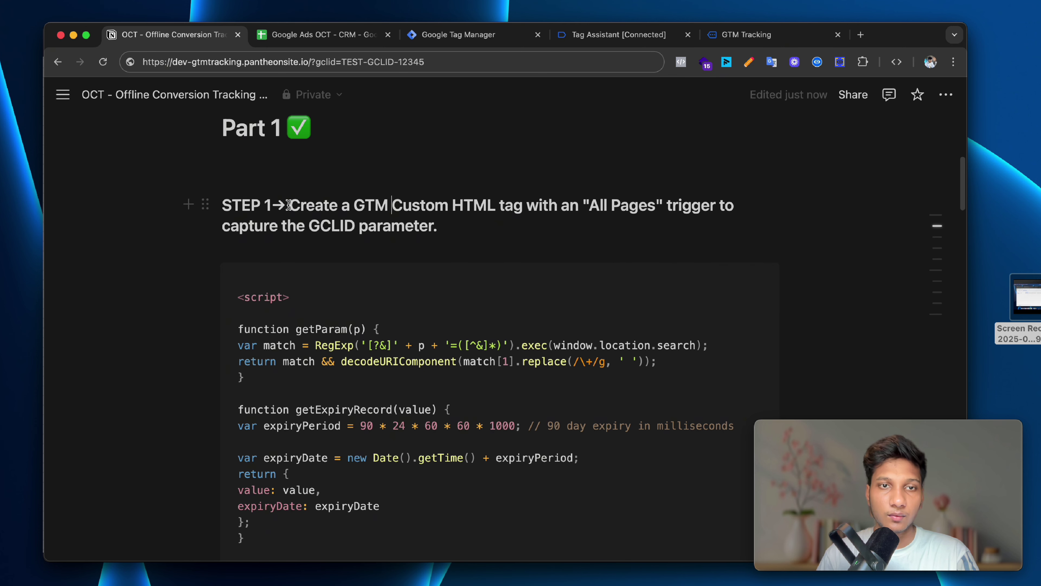
pyautogui.click(694, 282)
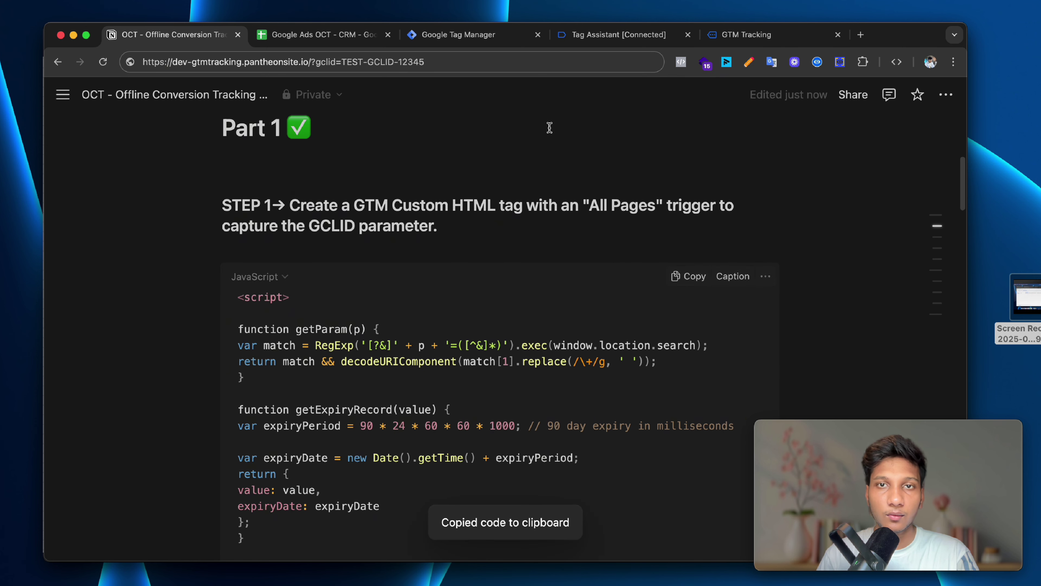
# In the OCT - Web container in Google Tag Manager, create a Custom HTML tag containing the copied GCLID capture script.
pyautogui.click(485, 45)
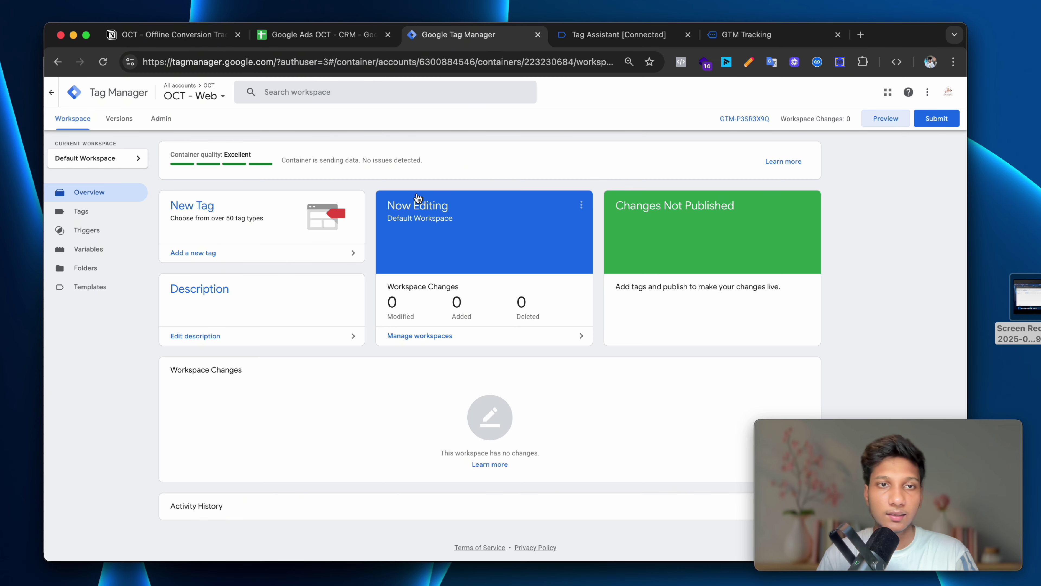
pyautogui.click(106, 217)
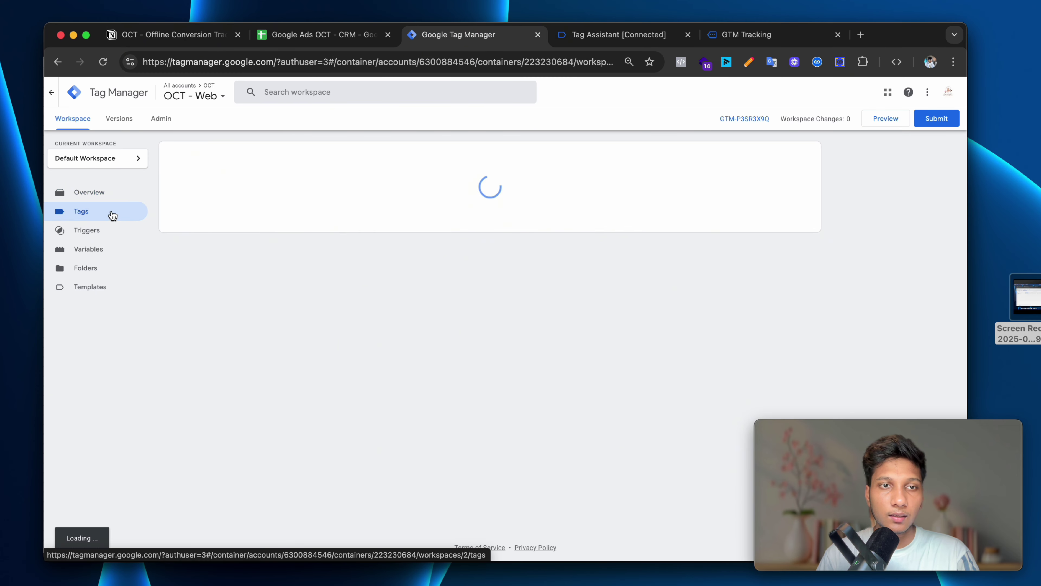
pyautogui.click(794, 160)
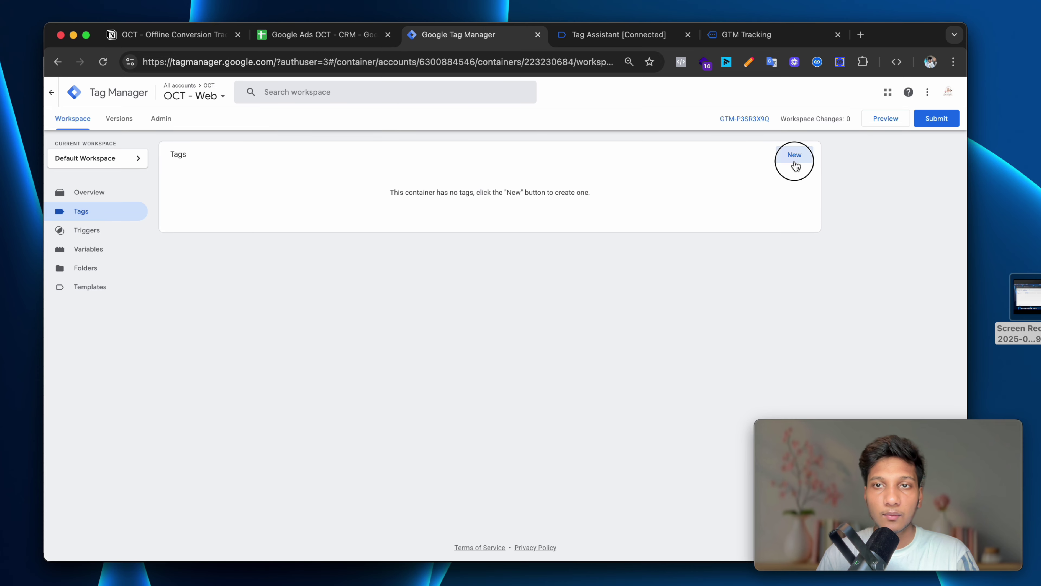
pyautogui.click(703, 211)
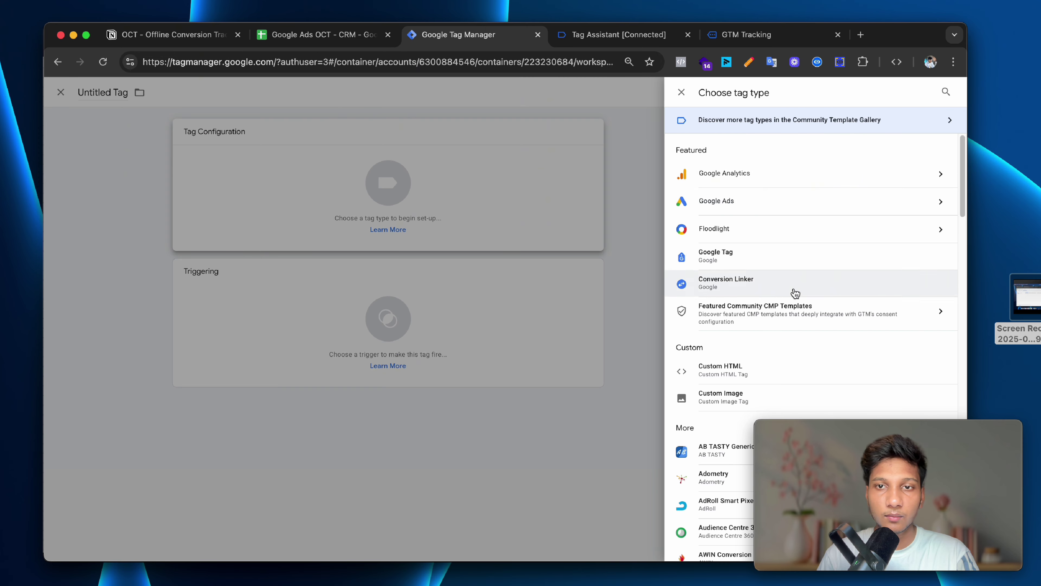
pyautogui.click(769, 372)
pyautogui.click(474, 242)
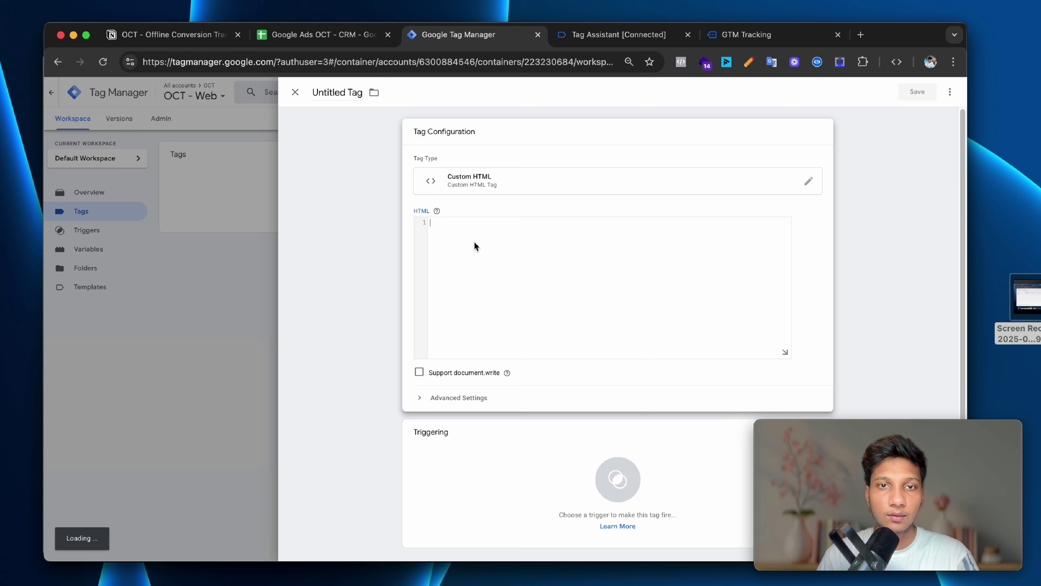
pyautogui.press('super+v')
# Set the Custom HTML tag to fire on the All Pages trigger.
pyautogui.scroll(-1, 601, 311)
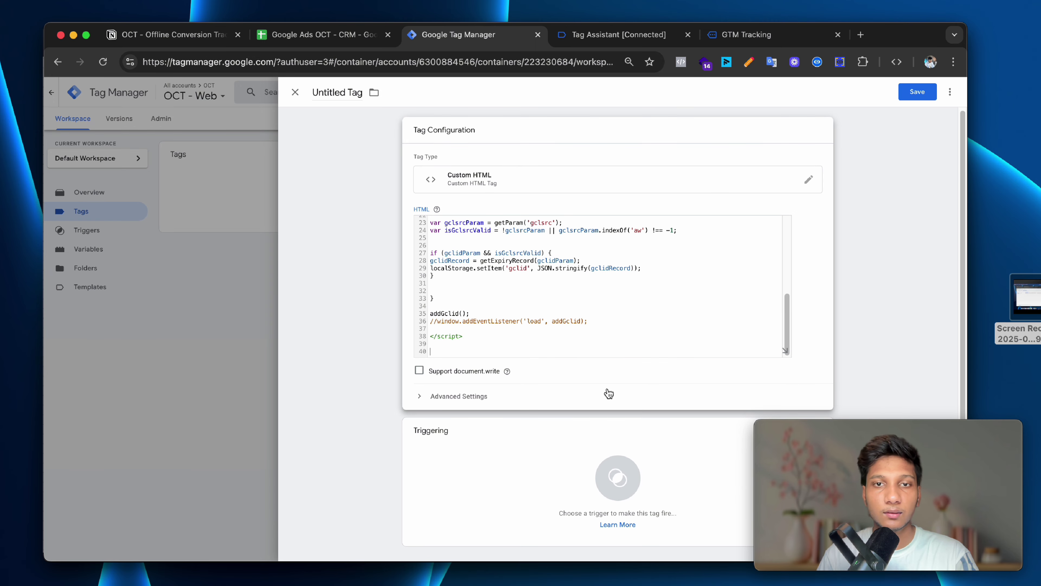
pyautogui.click(491, 435)
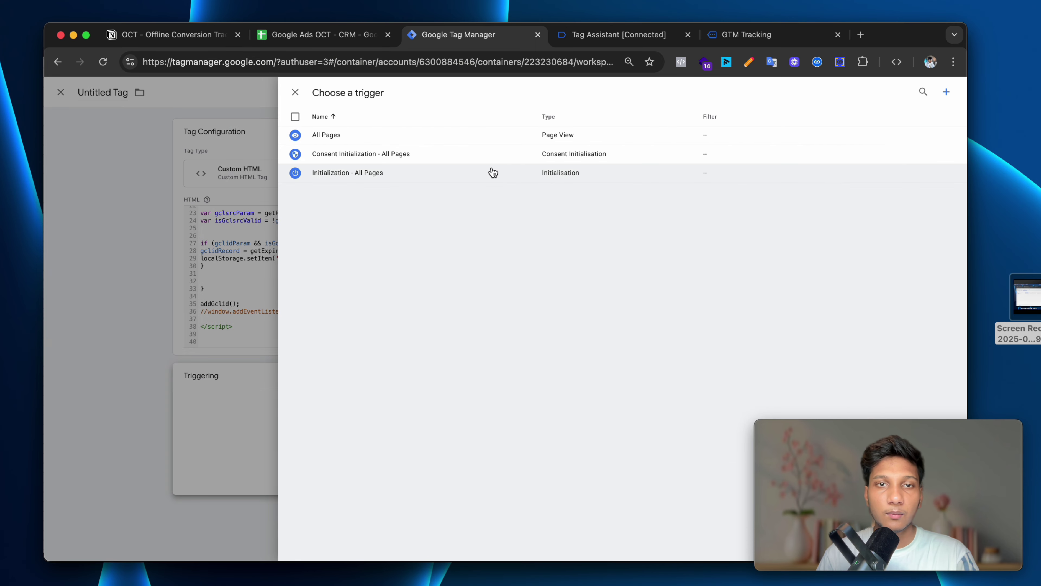
pyautogui.click(443, 141)
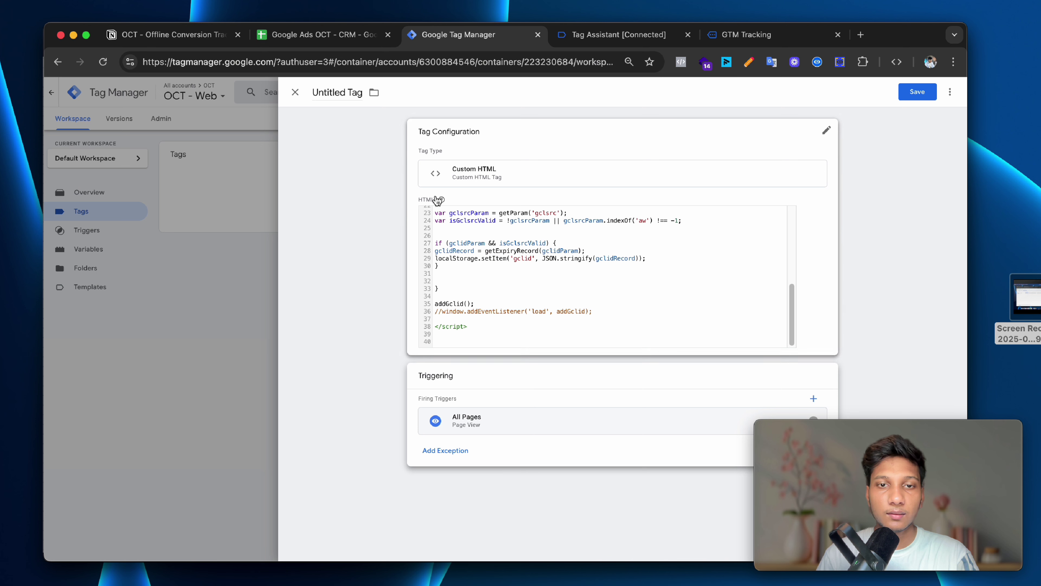
# Name the tag "c HTML - Gclid Collect" and save it.
pyautogui.click(347, 93)
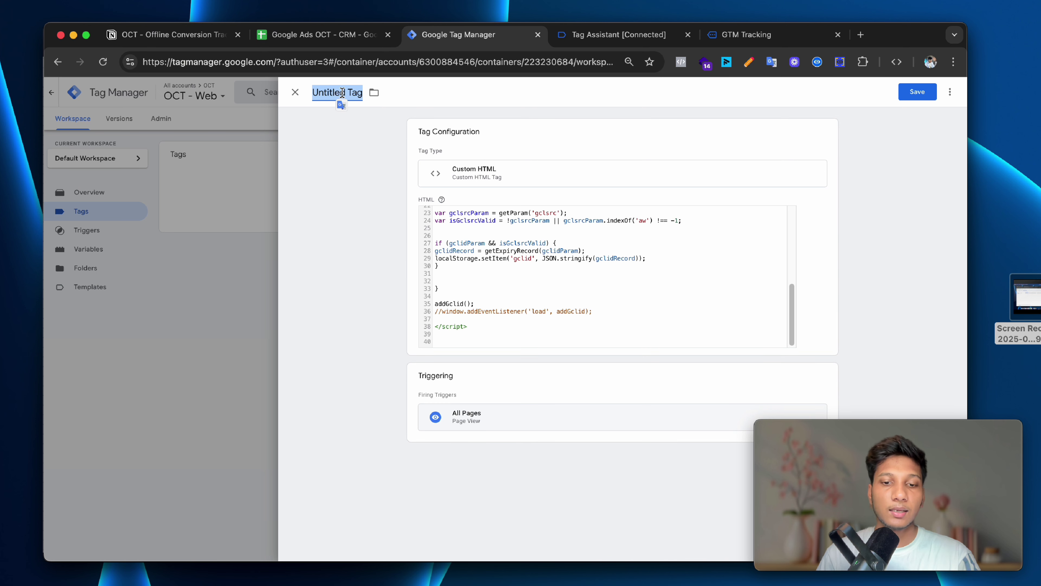
pyautogui.write('c HTML -')
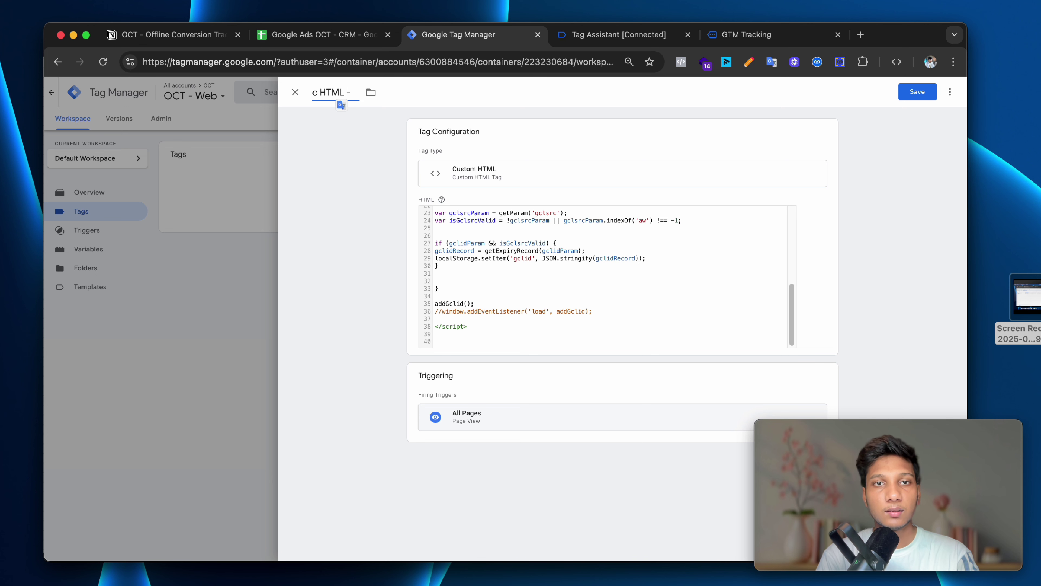
pyautogui.write(' Gcl')
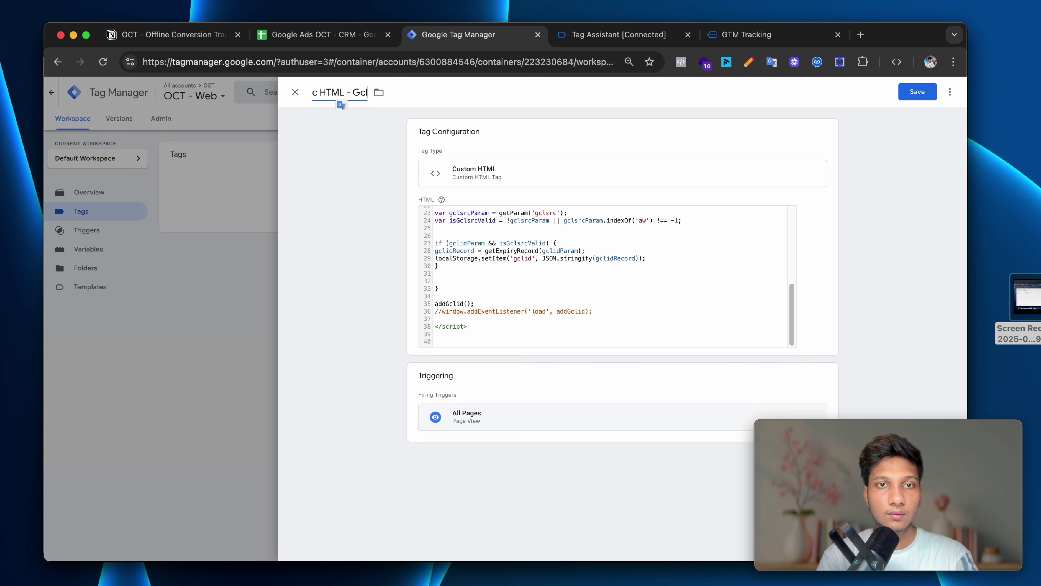
pyautogui.write('id collect')
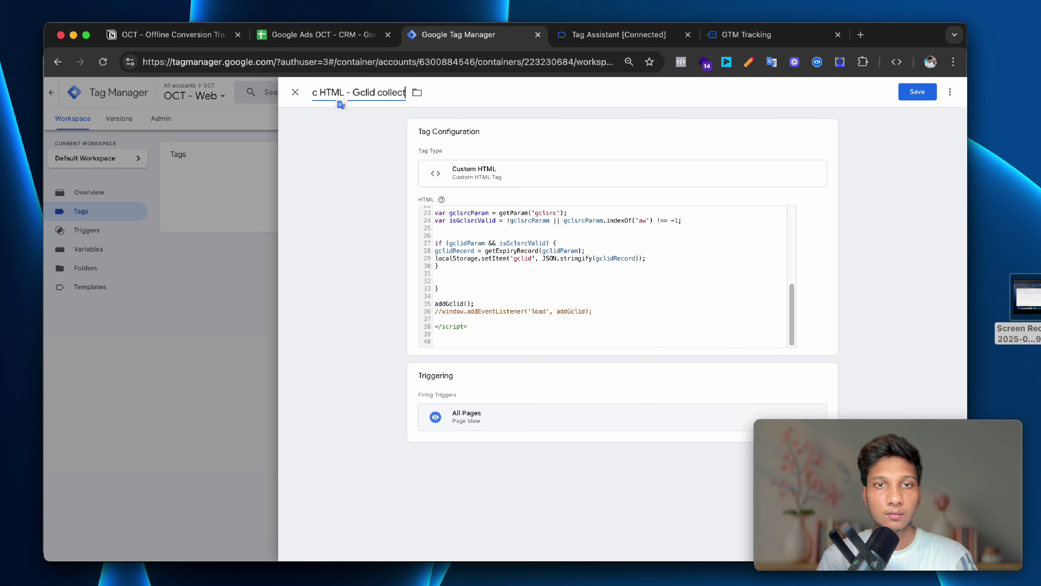
pyautogui.click(381, 93)
pyautogui.press('BackSpace')
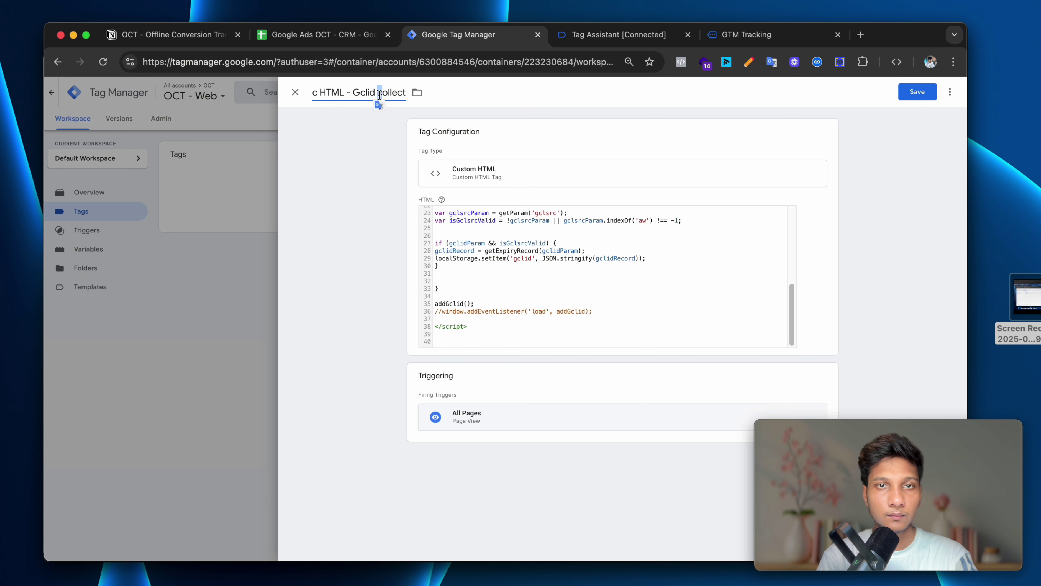
pyautogui.write('C')
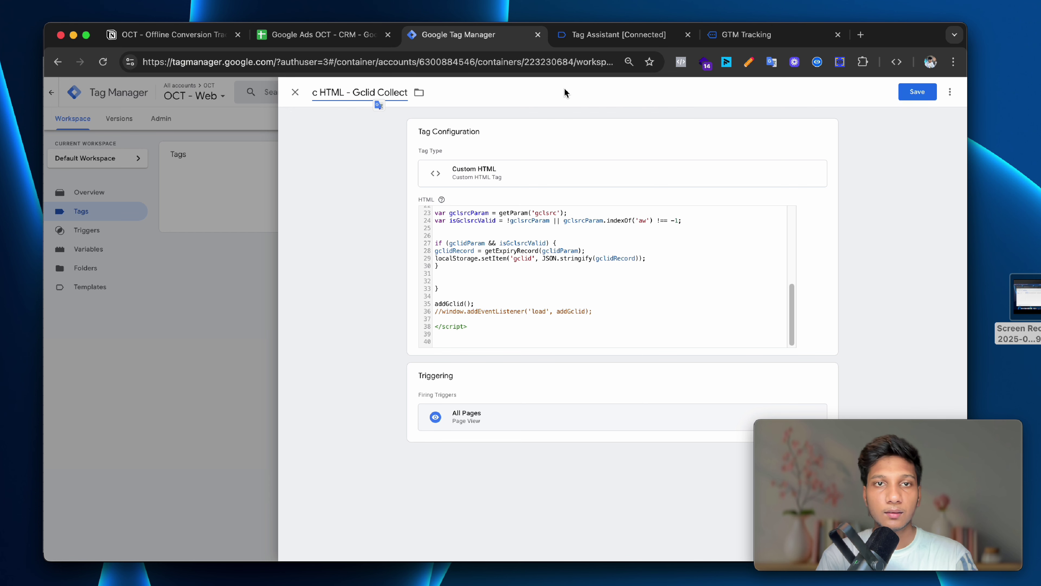
pyautogui.doubleClick(348, 92)
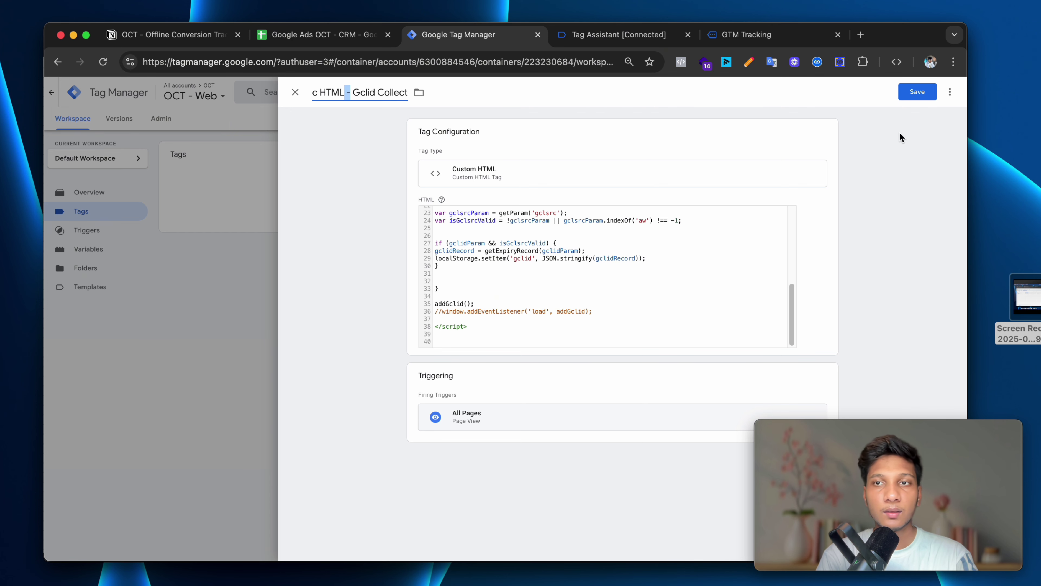
pyautogui.click(908, 94)
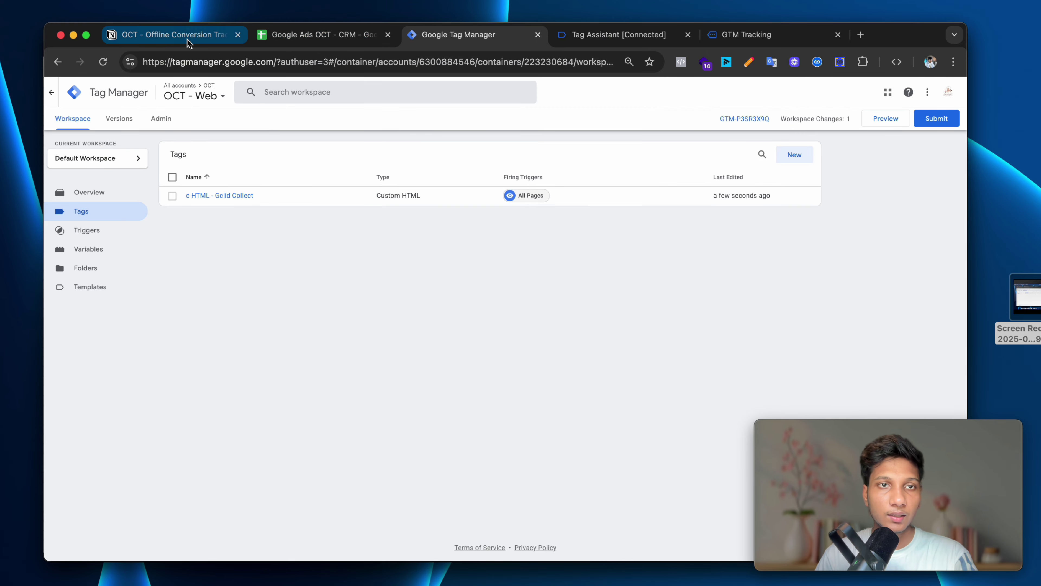
# Open the Google Ads OCT CRM sheet from the STEP 2 link in the Notion notes and close the duplicate sheet page.
pyautogui.click(172, 34)
pyautogui.scroll(-15, 435, 263)
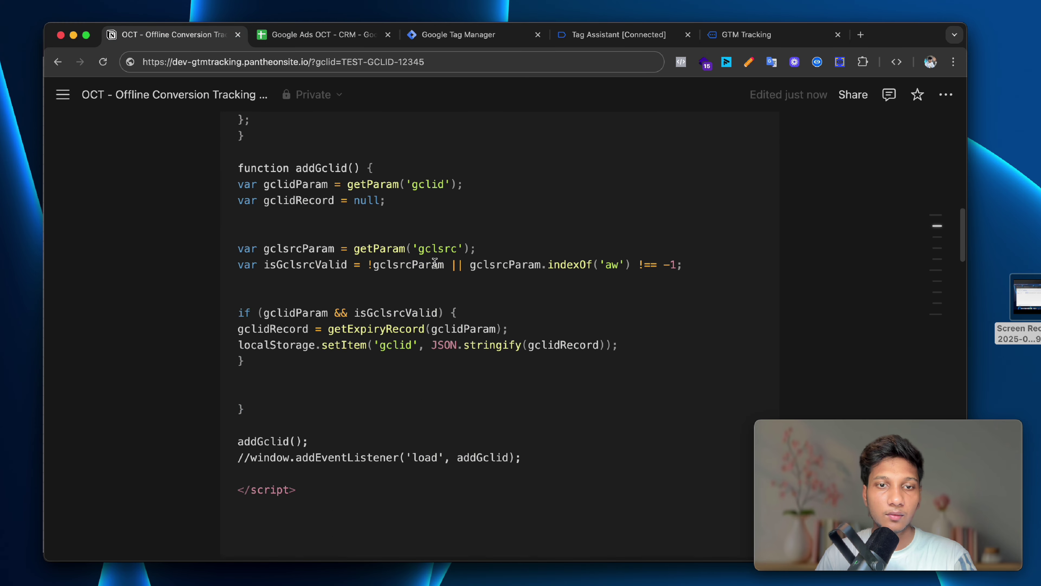
pyautogui.scroll(-5, 435, 263)
pyautogui.click(271, 242)
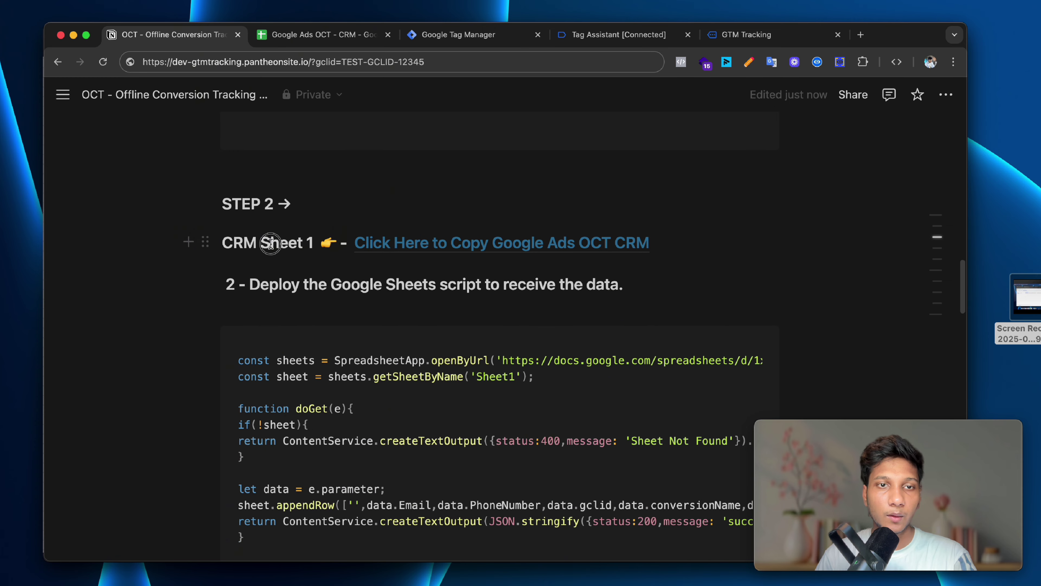
pyautogui.moveTo(609, 252)
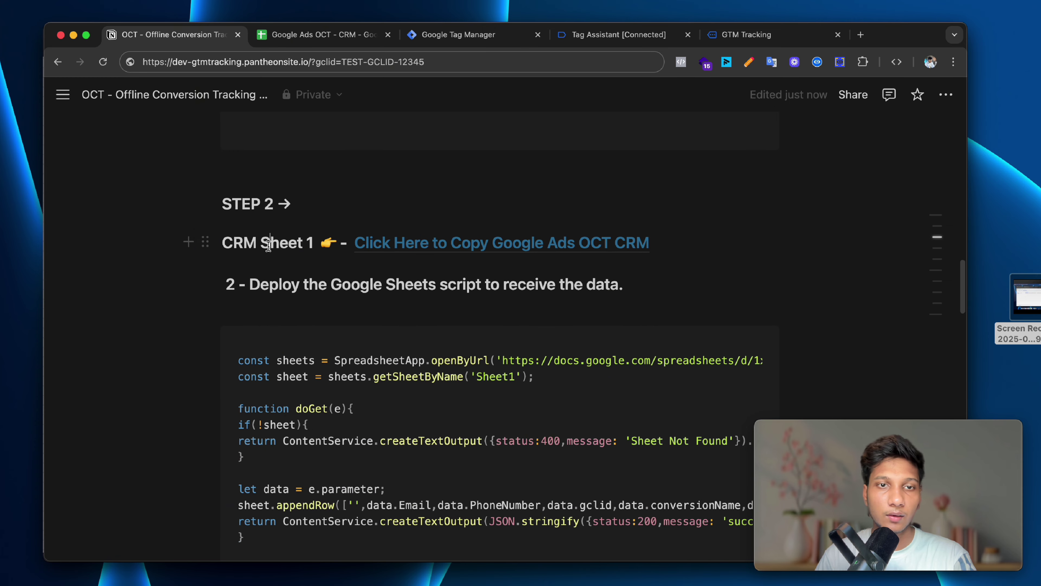
pyautogui.click(502, 248)
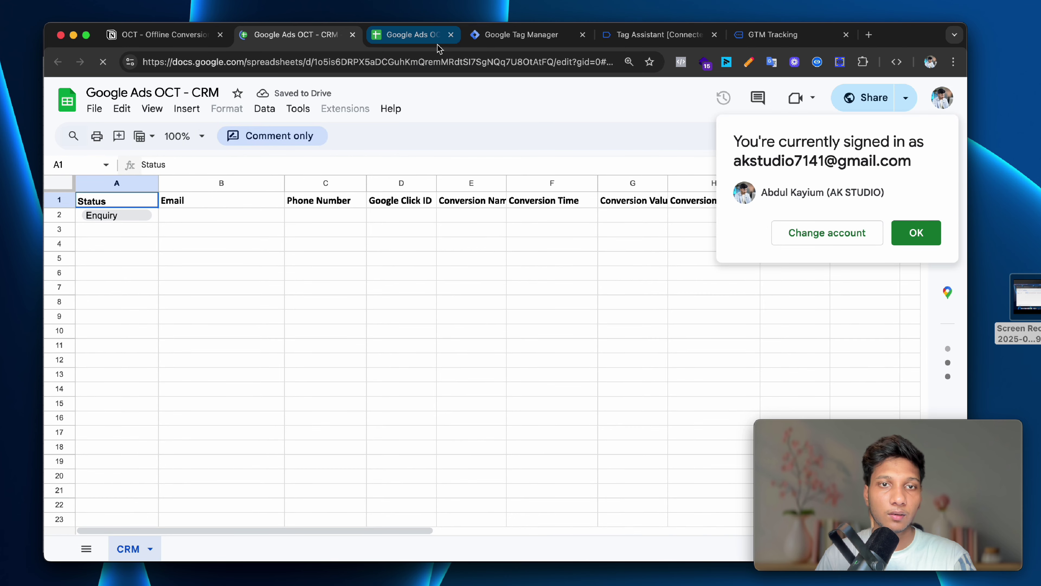
pyautogui.click(485, 35)
pyautogui.click(916, 233)
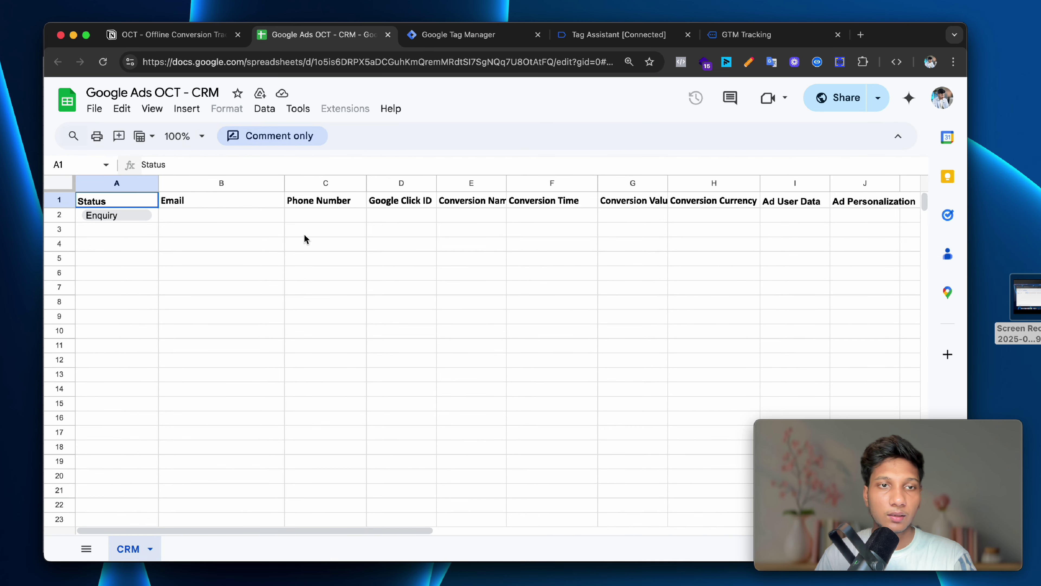
# Locate the Make a copy command for the Google Ads OCT - CRM sheet and look over its columns.
pyautogui.click(197, 244)
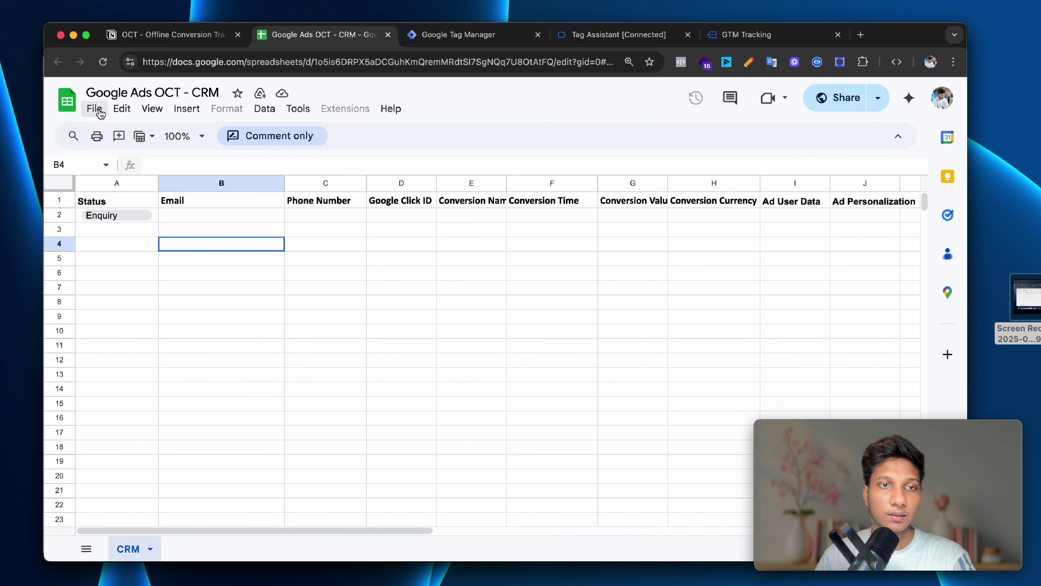
pyautogui.click(123, 110)
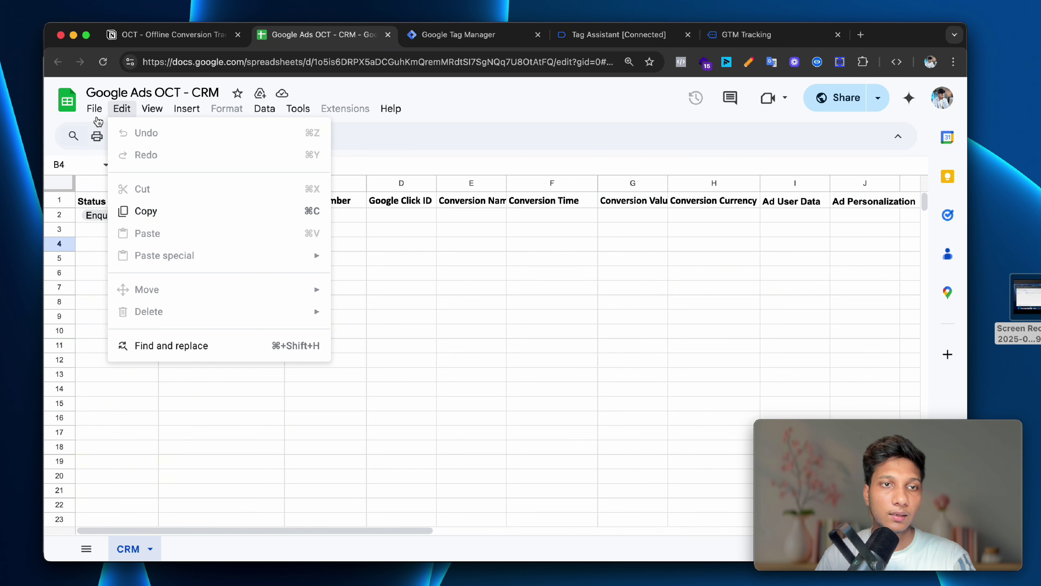
pyautogui.moveTo(95, 112)
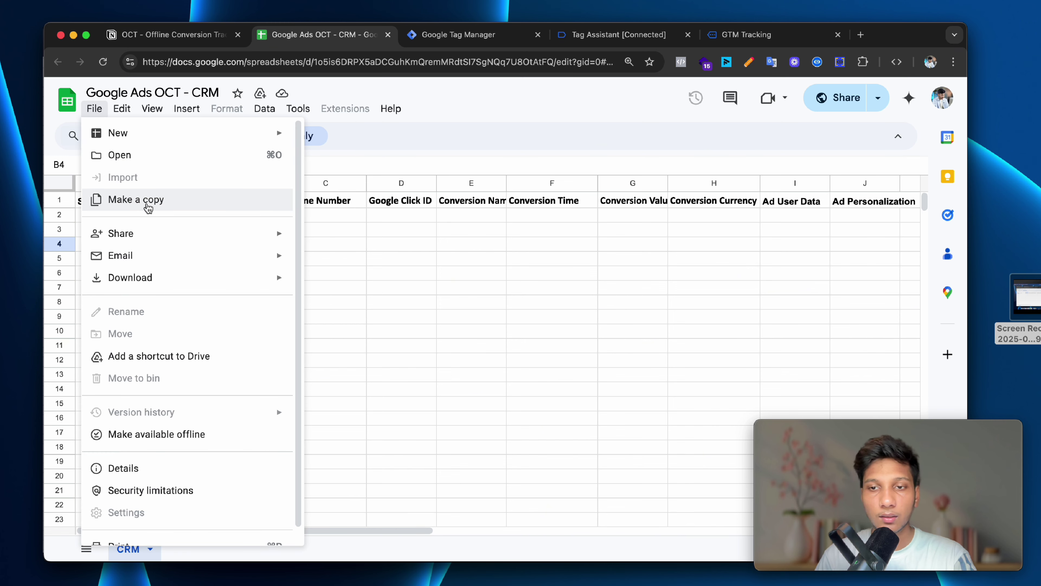
pyautogui.click(504, 249)
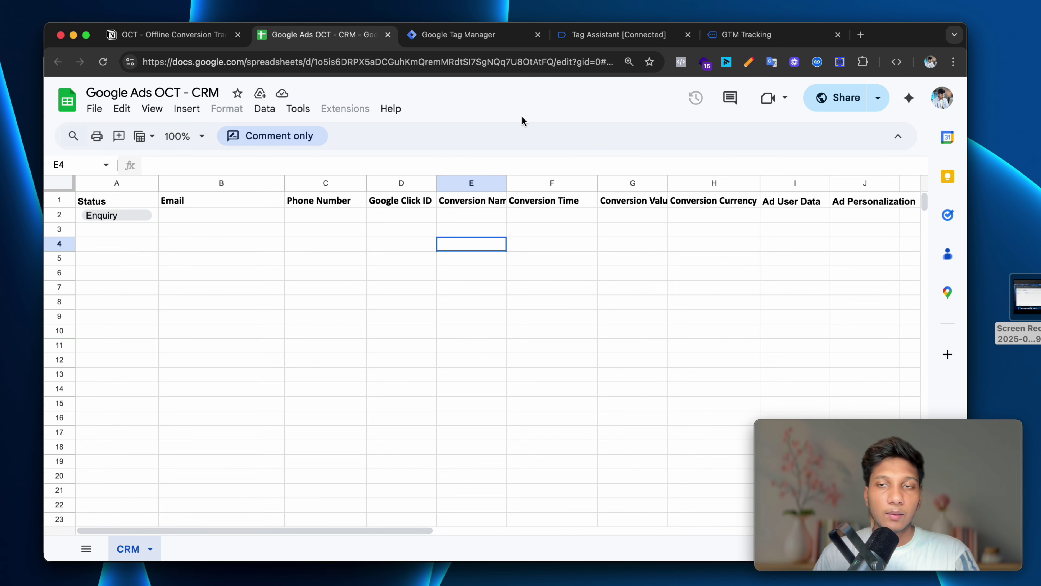
pyautogui.click(523, 250)
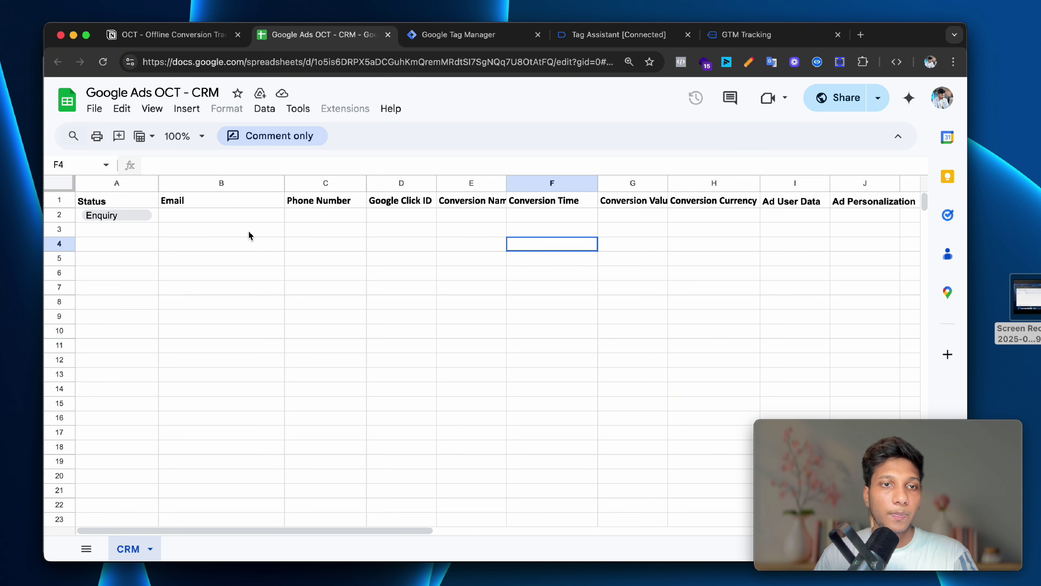
pyautogui.click(245, 220)
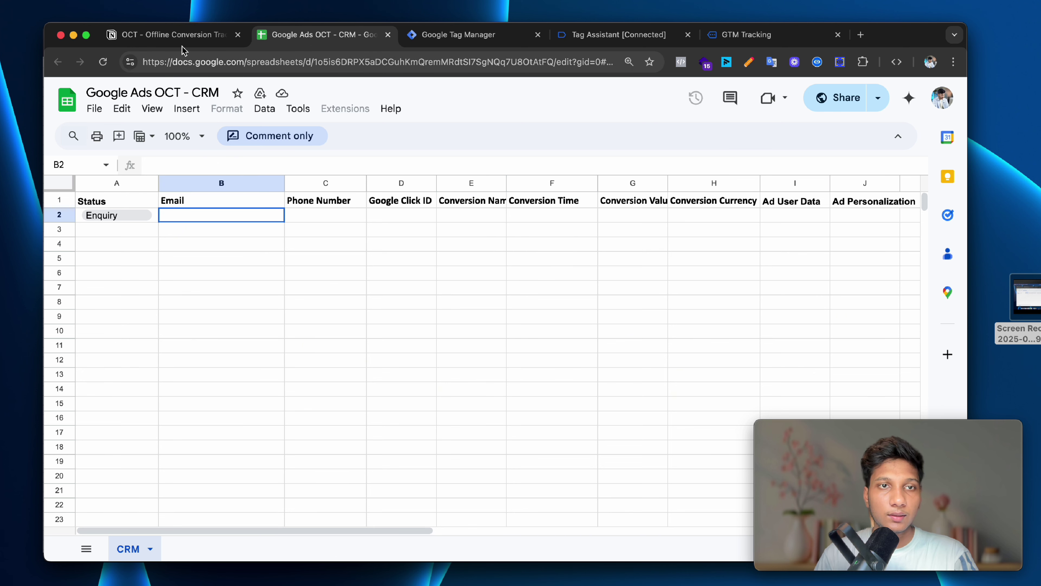
# Review the Google Sheets deployment script in the STEP 2 notes, and check whether Extensions can be used in the CRM sheet.
pyautogui.click(181, 35)
pyautogui.scroll(-2, 623, 296)
pyautogui.scroll(-4, 624, 297)
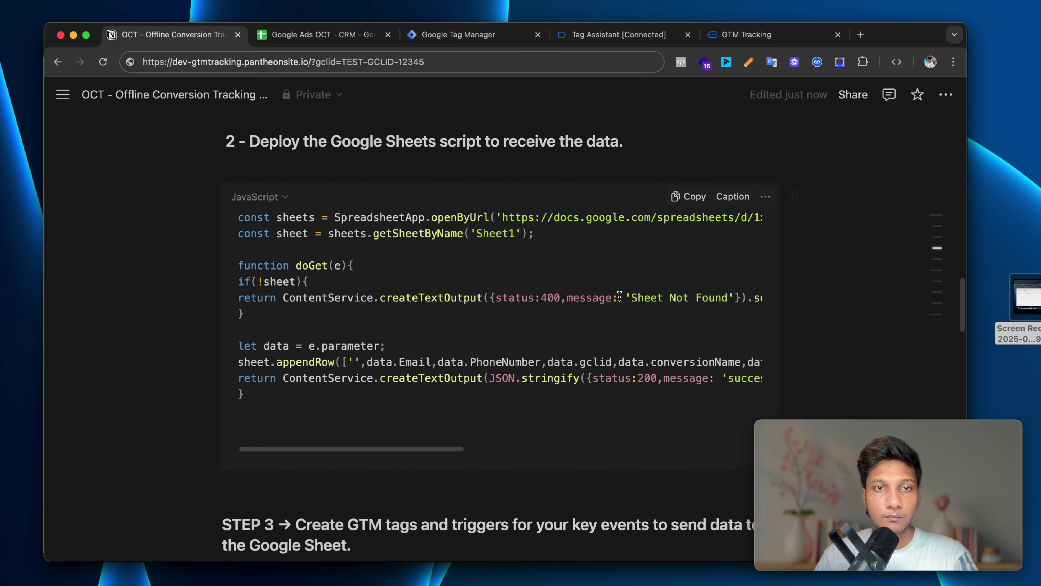
pyautogui.click(327, 38)
pyautogui.click(175, 38)
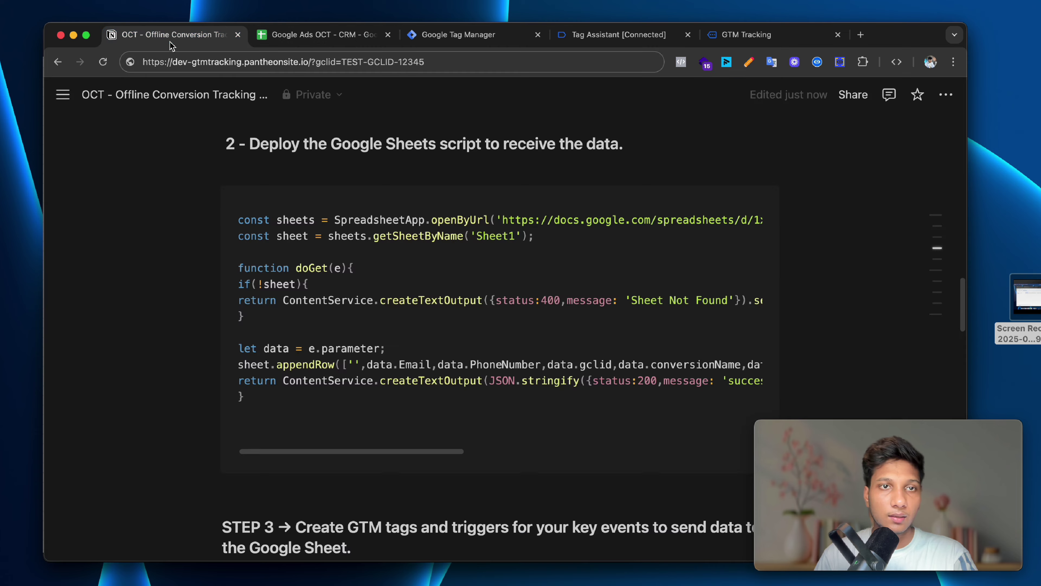
pyautogui.click(366, 37)
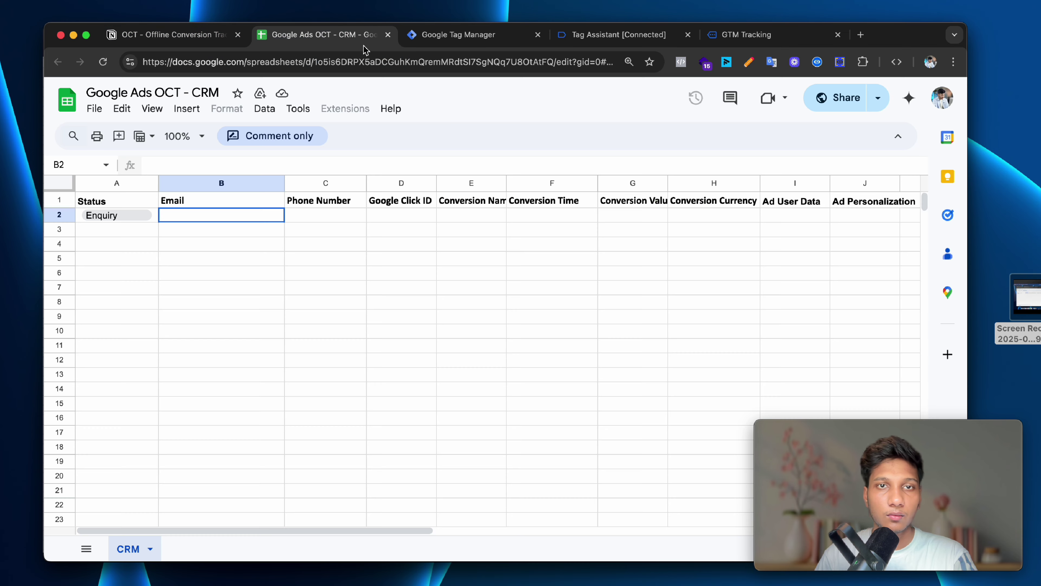
pyautogui.click(325, 234)
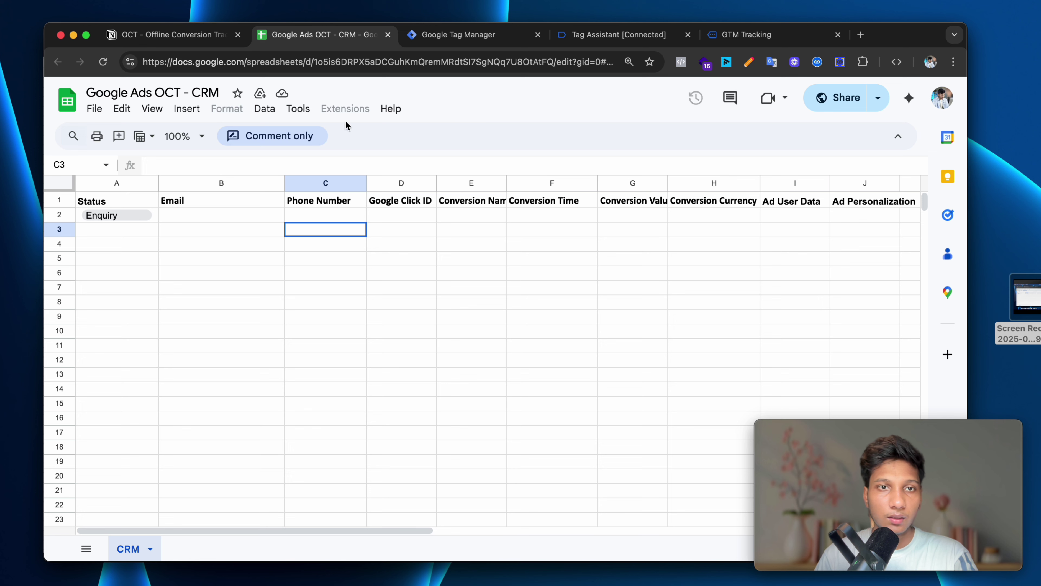
pyautogui.click(216, 221)
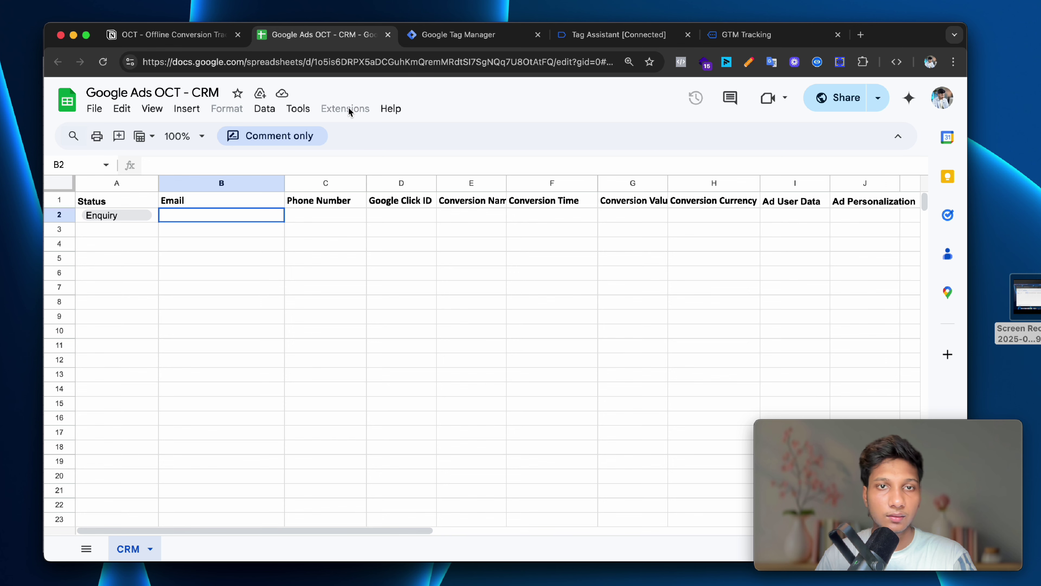
# Reload the CRM sheet, dismiss the account notice, and check the sheet's general access in the sharing dialog.
pyautogui.click(104, 63)
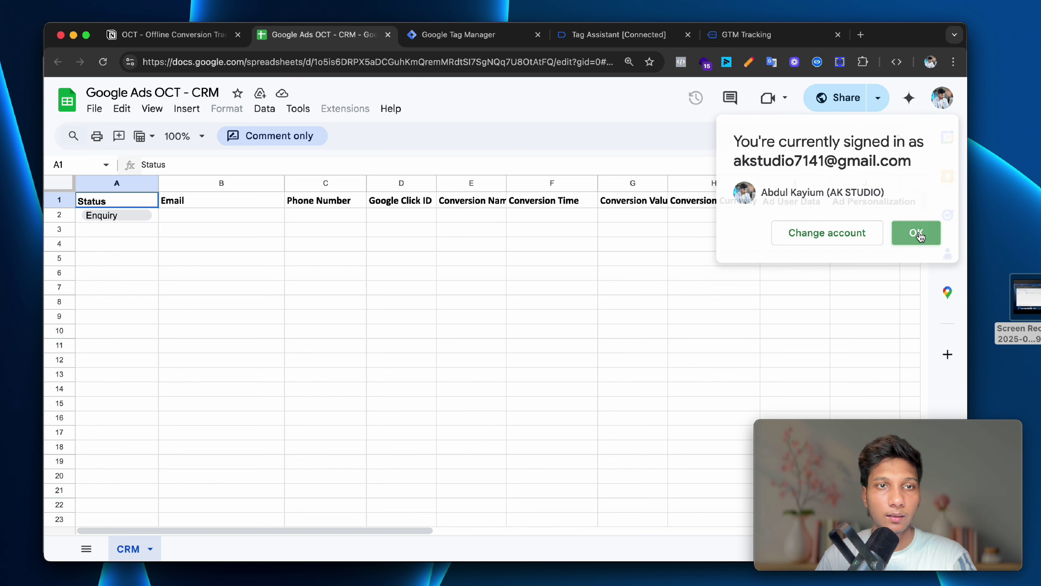
pyautogui.click(916, 232)
pyautogui.click(838, 100)
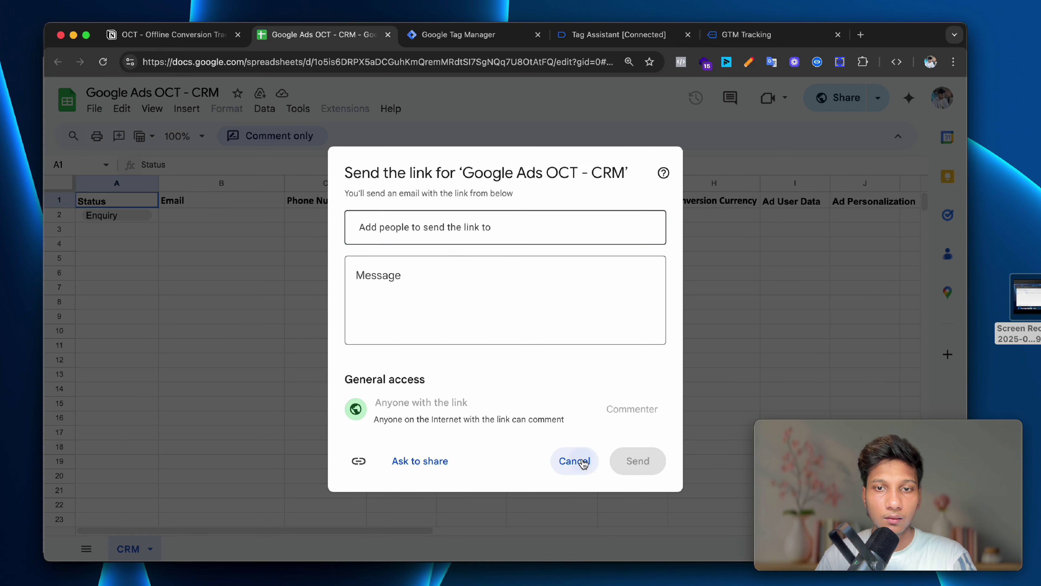
pyautogui.click(582, 462)
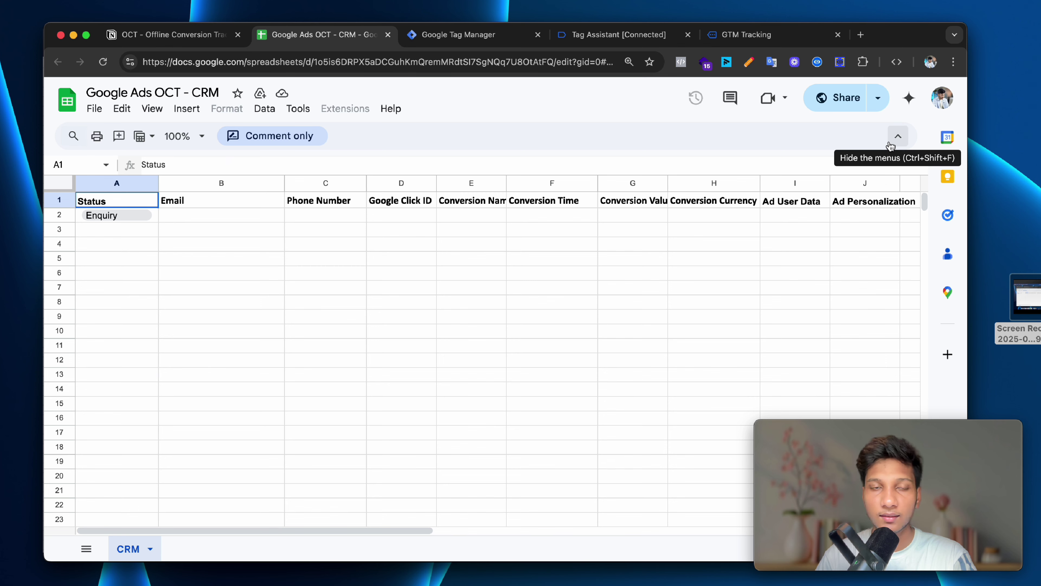
# Switch to the Google account that owns the CRM sheet and open the sheet there with editing rights.
pyautogui.click(942, 98)
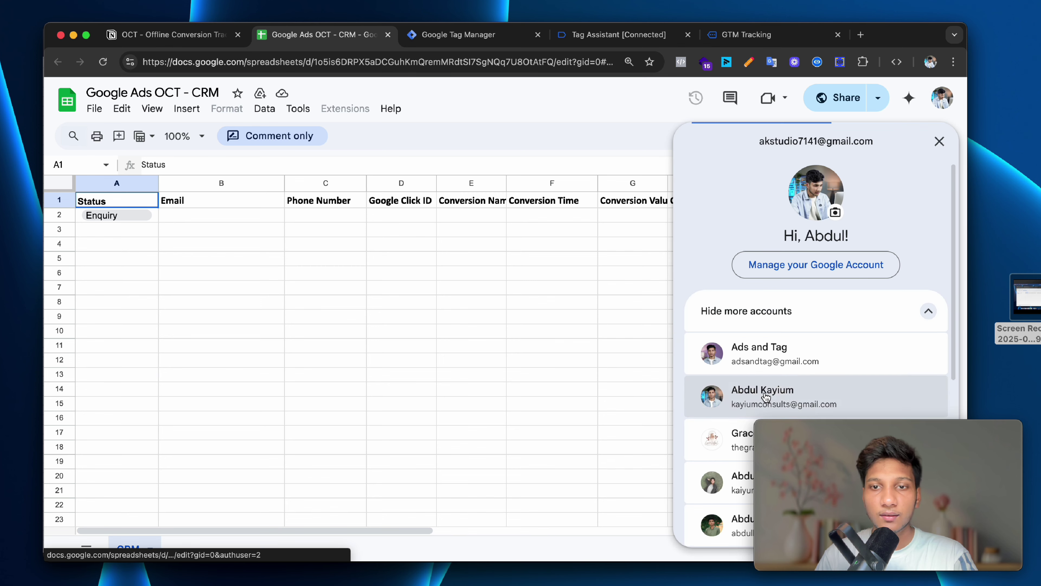
pyautogui.click(763, 397)
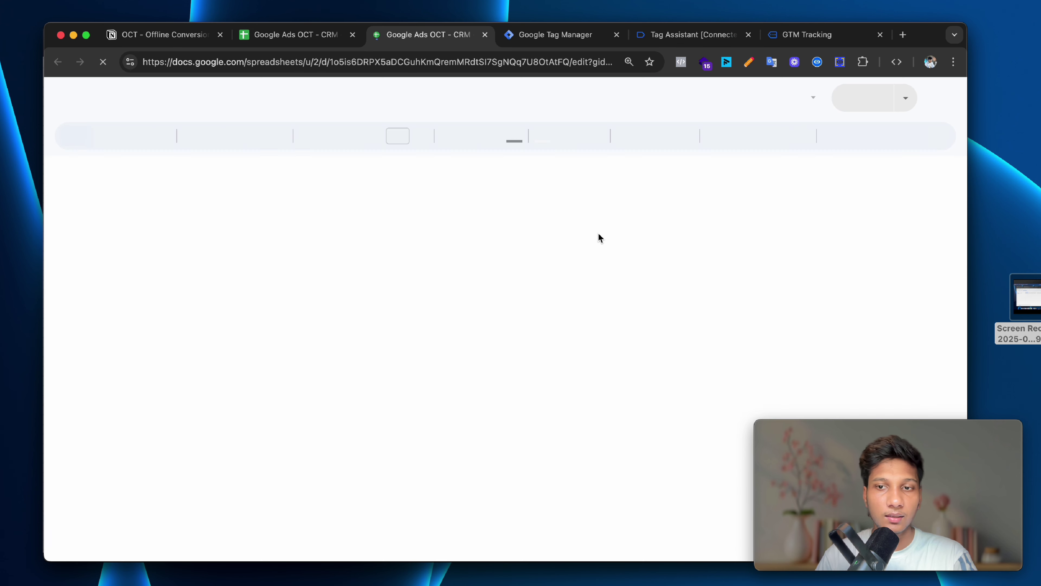
pyautogui.click(233, 231)
pyautogui.click(254, 214)
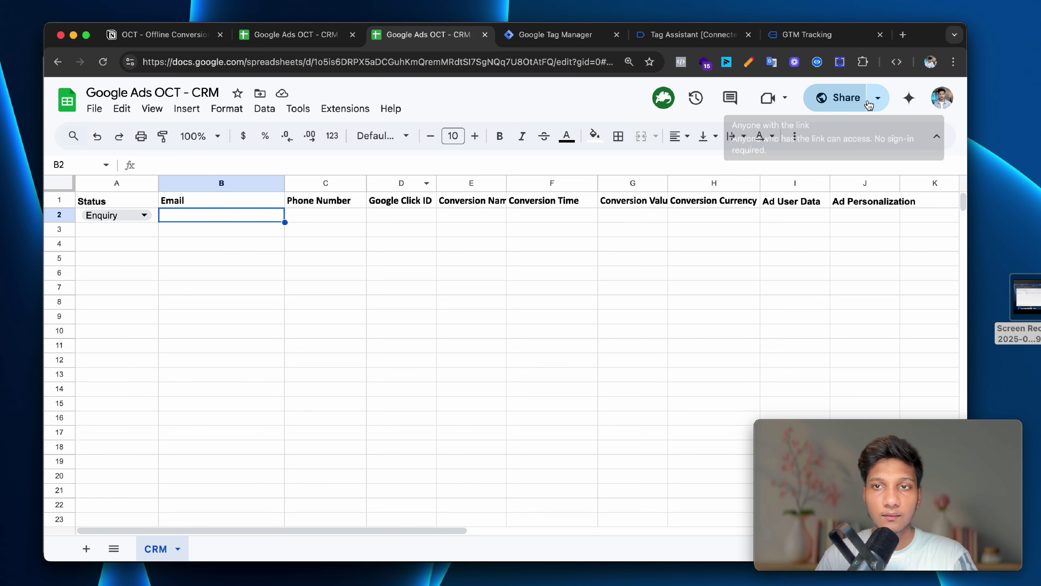
# Set the CRM sheet's general access for anyone with the link to Editor and copy its sharing link.
pyautogui.click(846, 98)
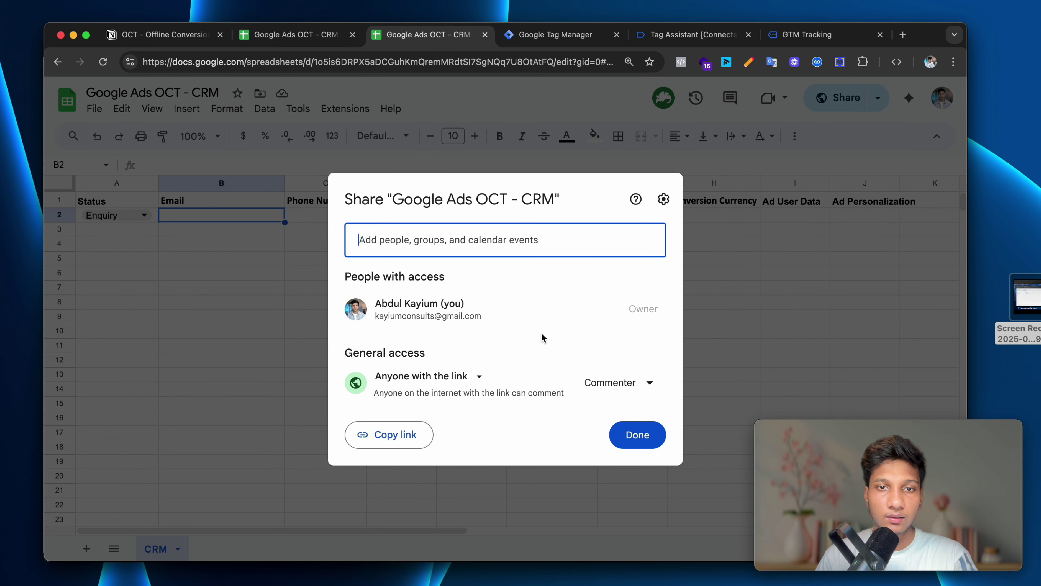
pyautogui.click(636, 401)
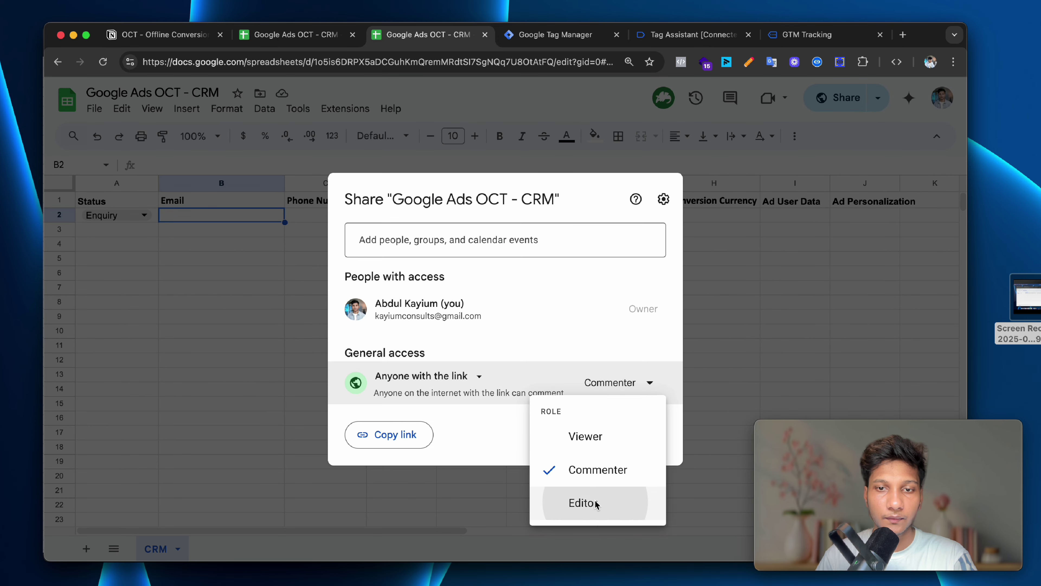
pyautogui.click(589, 509)
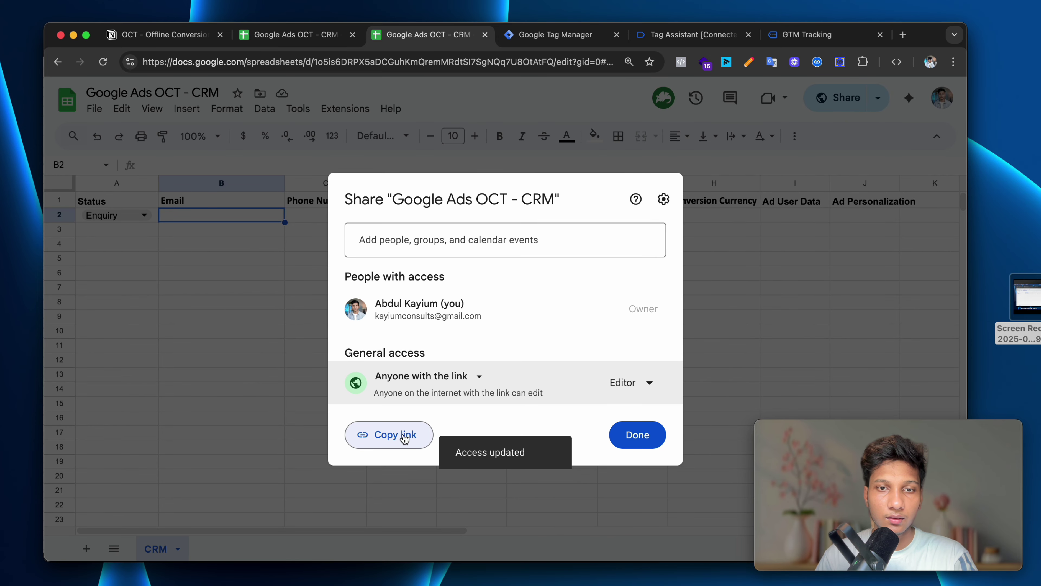
pyautogui.click(426, 435)
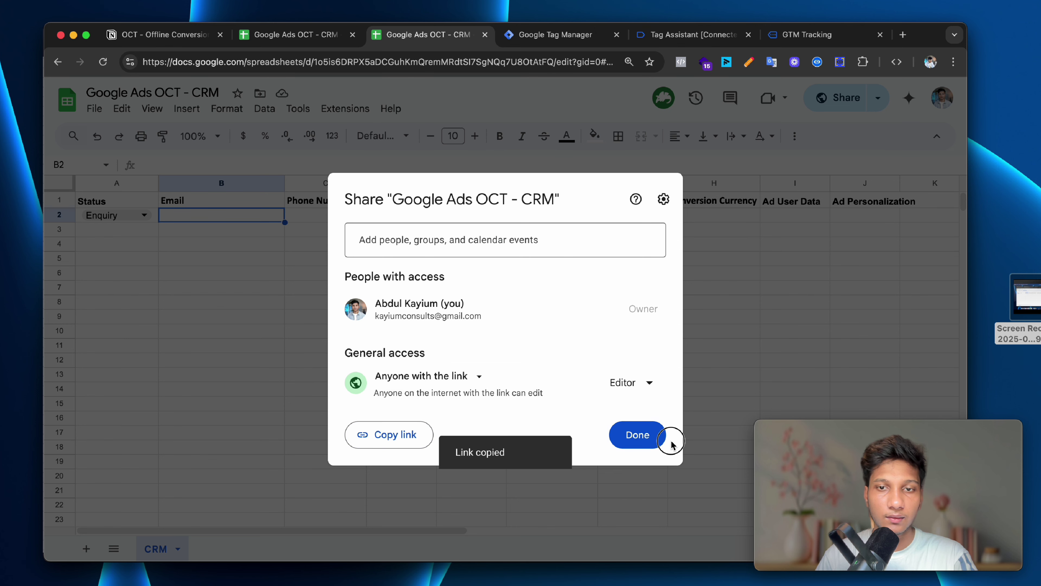
pyautogui.click(656, 436)
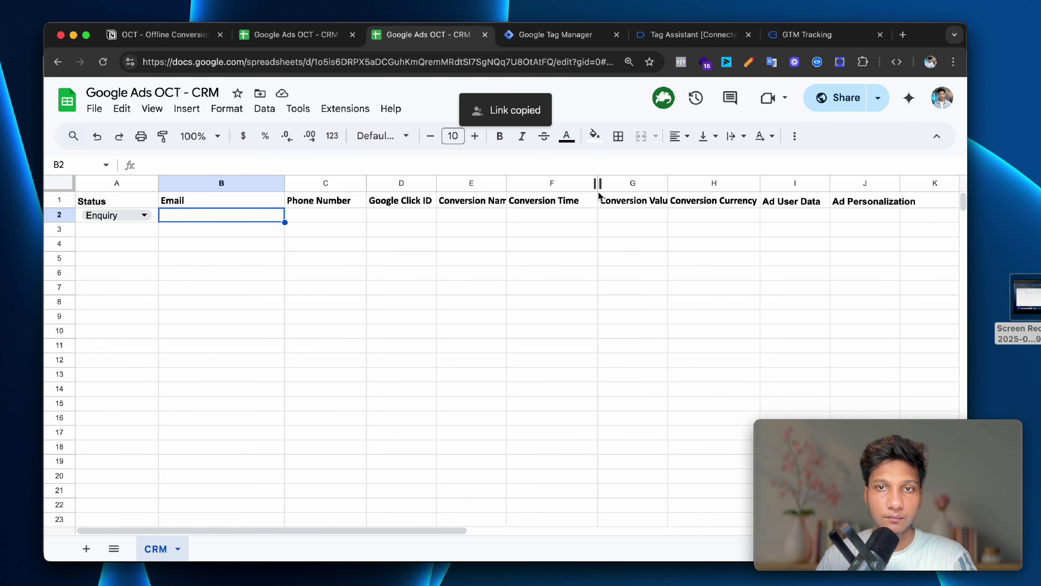
# Close the CRM sheet opened under the owner account, reload the original one, and dismiss the signed-in account notice.
pyautogui.click(283, 35)
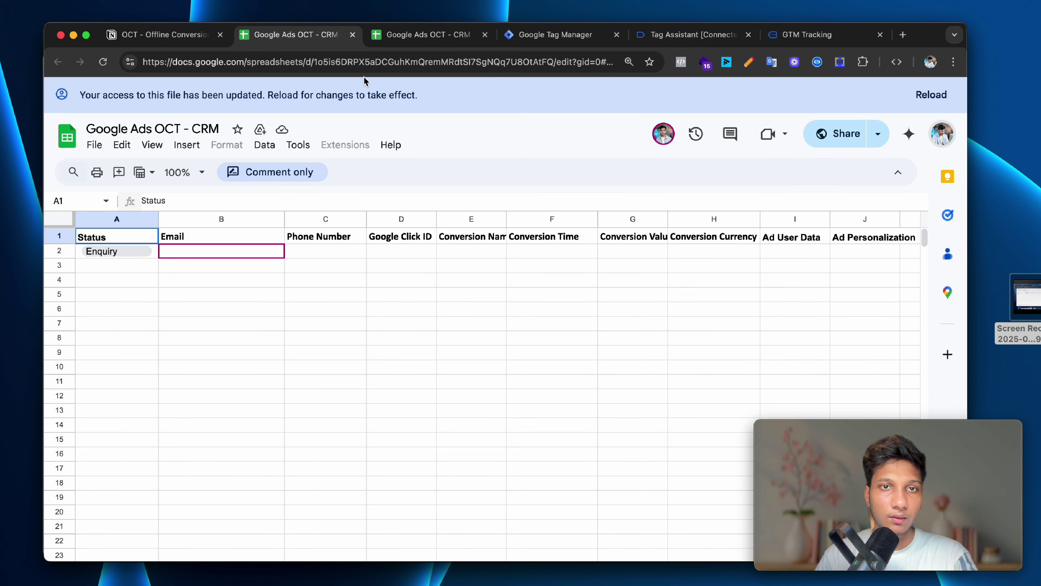
pyautogui.press('super+w')
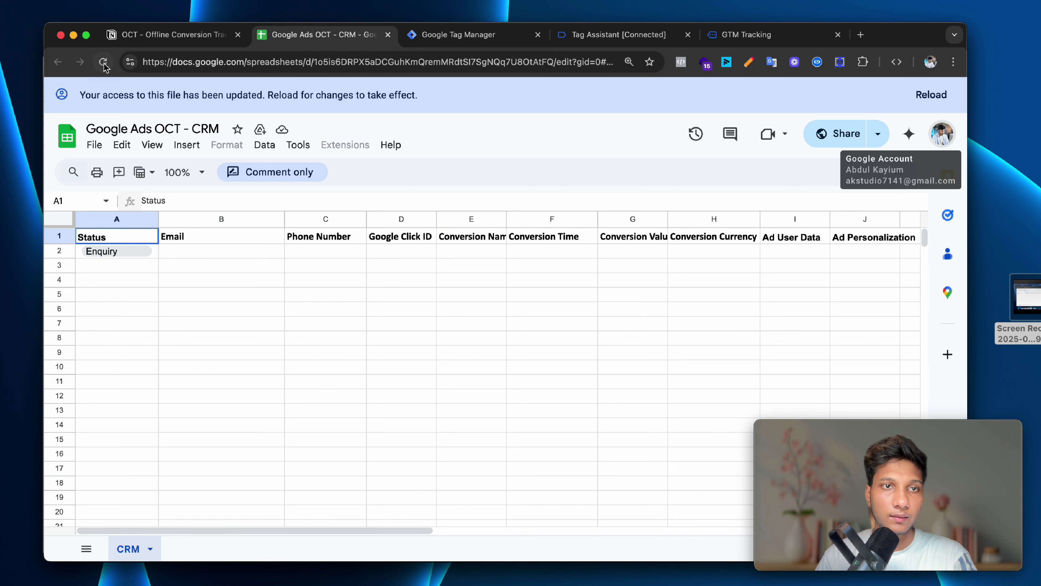
pyautogui.click(105, 64)
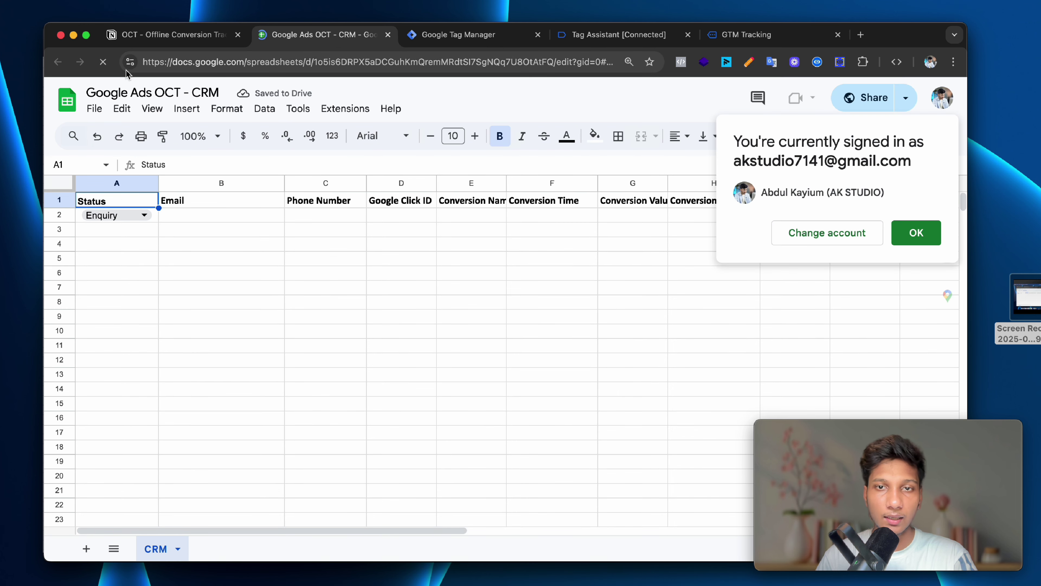
pyautogui.click(912, 232)
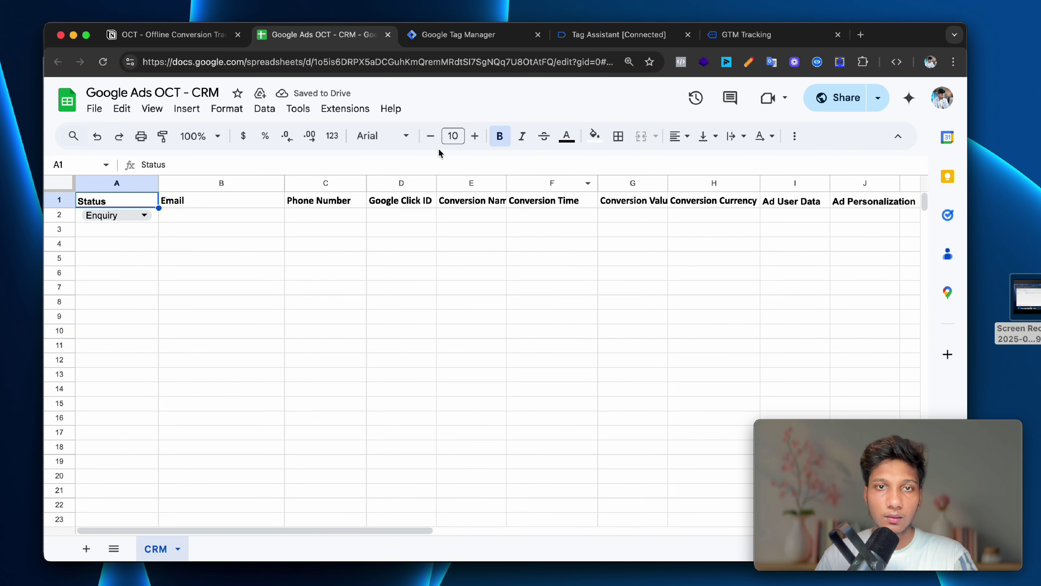
# Open Apps Script from the CRM sheet, clear the default myFunction code from Code.gs, and dismiss the account notice.
pyautogui.click(347, 110)
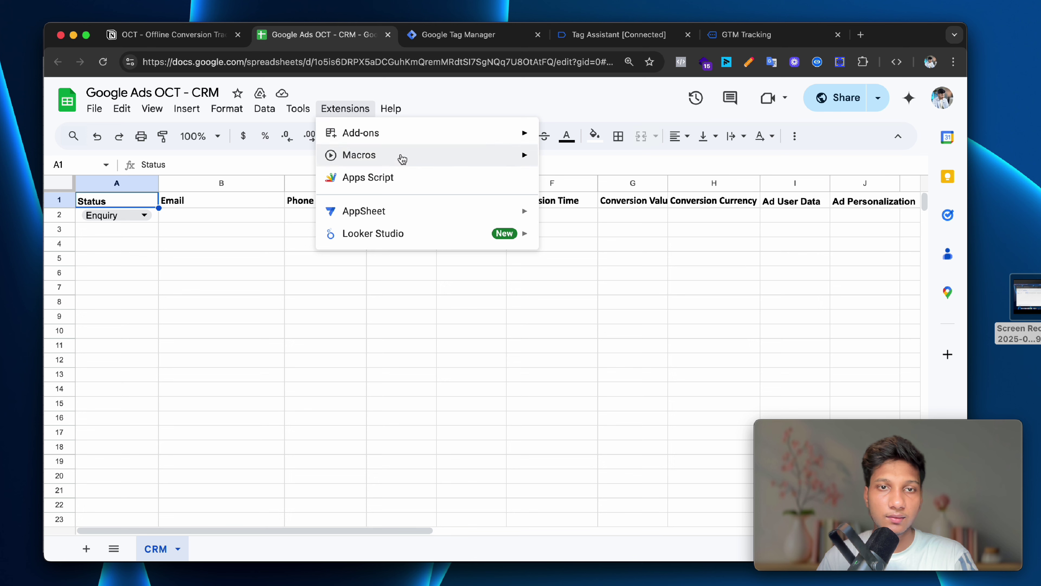
pyautogui.click(400, 179)
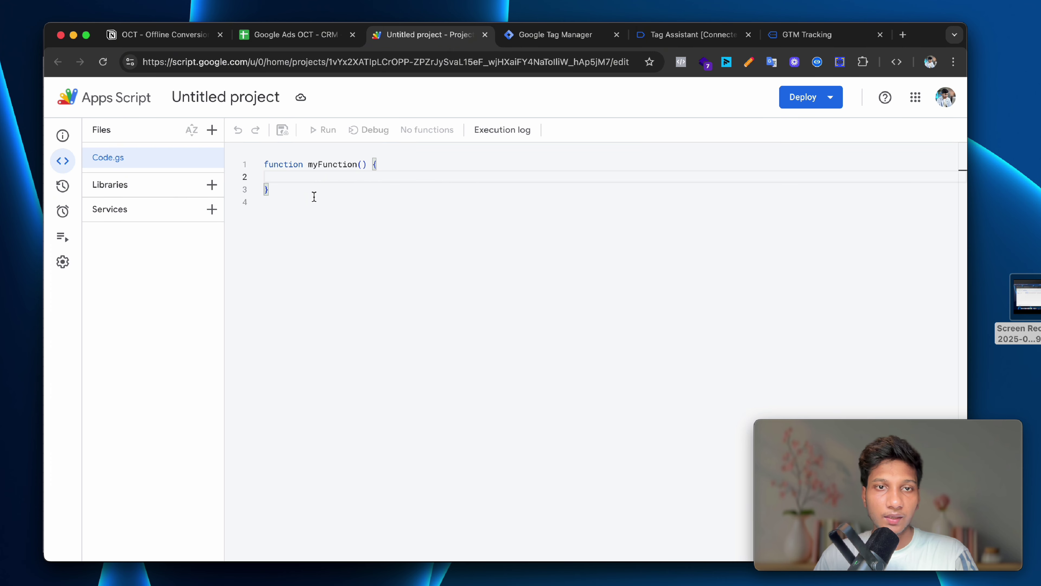
pyautogui.press('super+a')
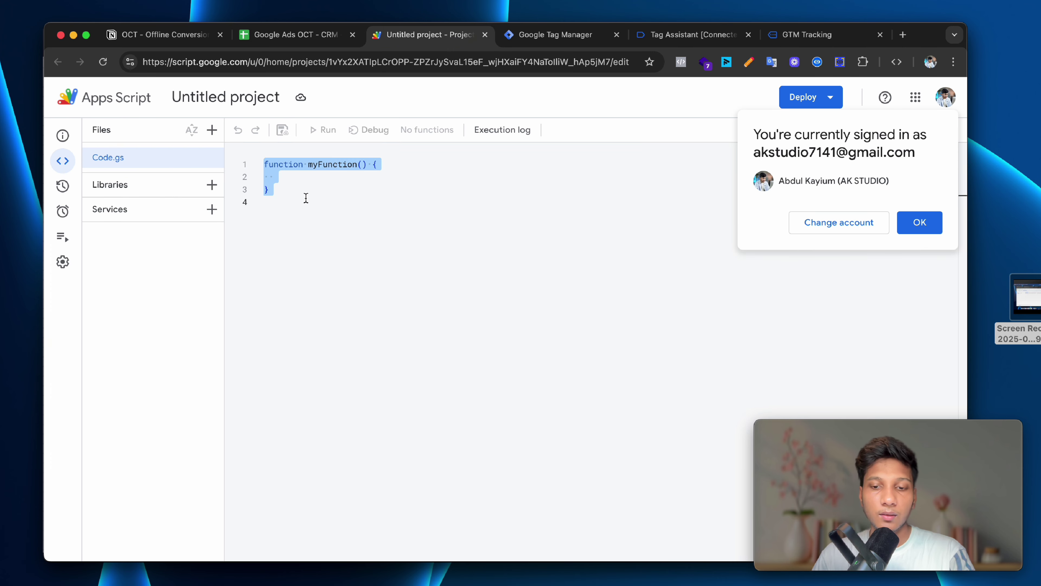
pyautogui.press('BackSpace')
pyautogui.click(917, 222)
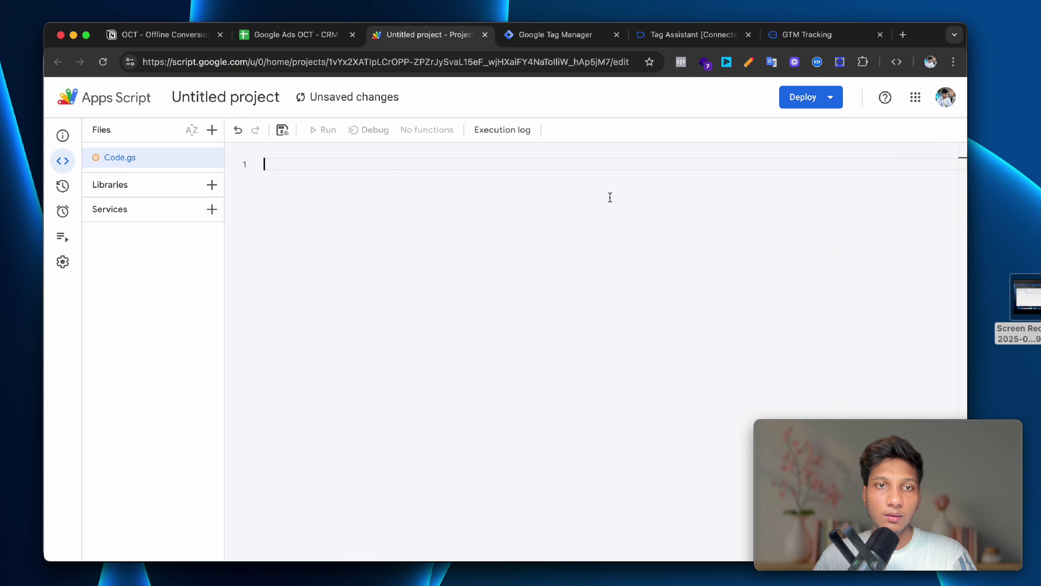
pyautogui.click(342, 171)
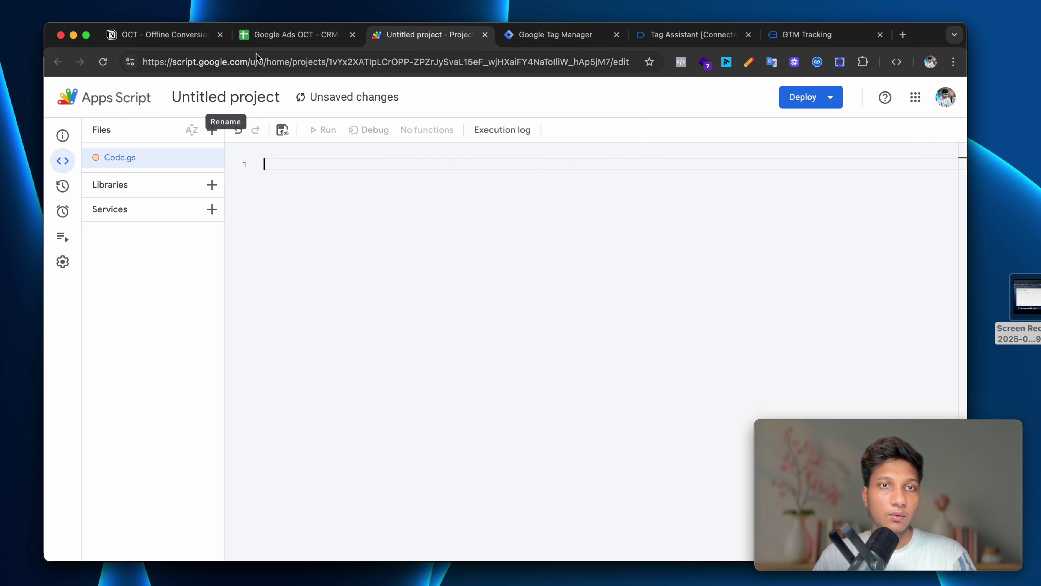
# Copy the JavaScript deployment code from STEP 2 of the Notion notes and paste it into the empty Code.gs file.
pyautogui.click(164, 34)
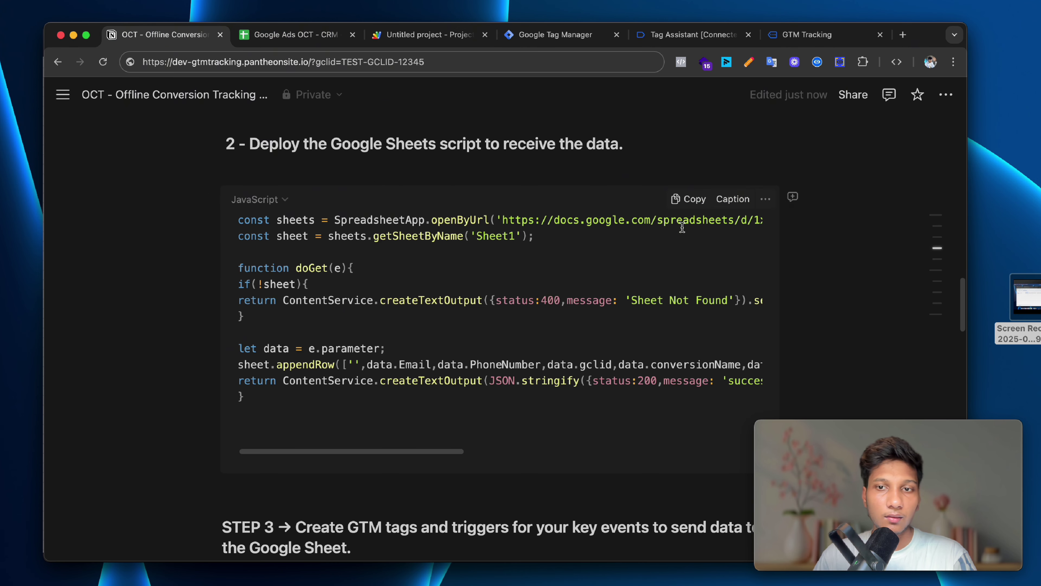
pyautogui.click(715, 201)
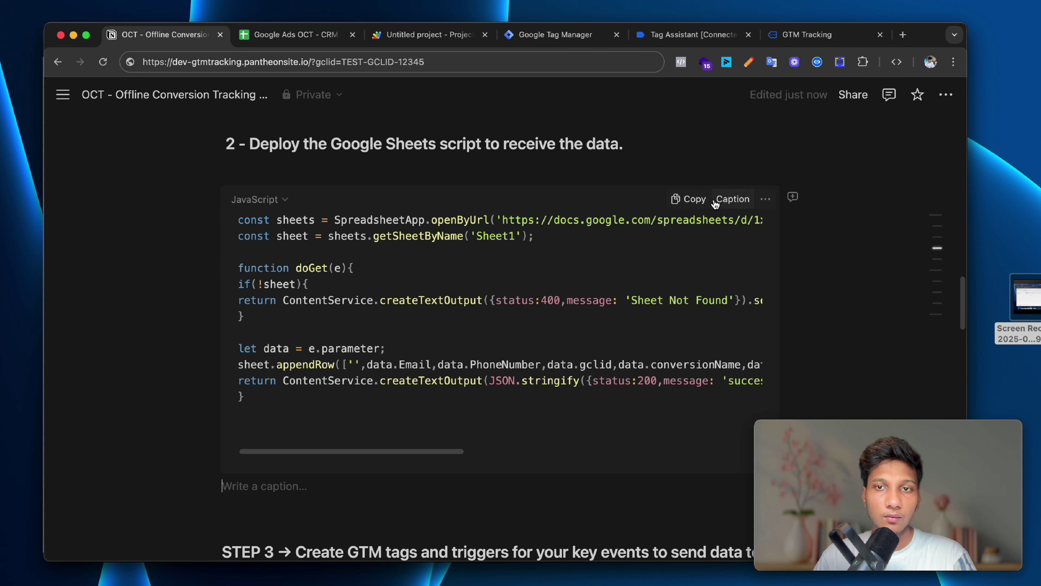
pyautogui.click(692, 201)
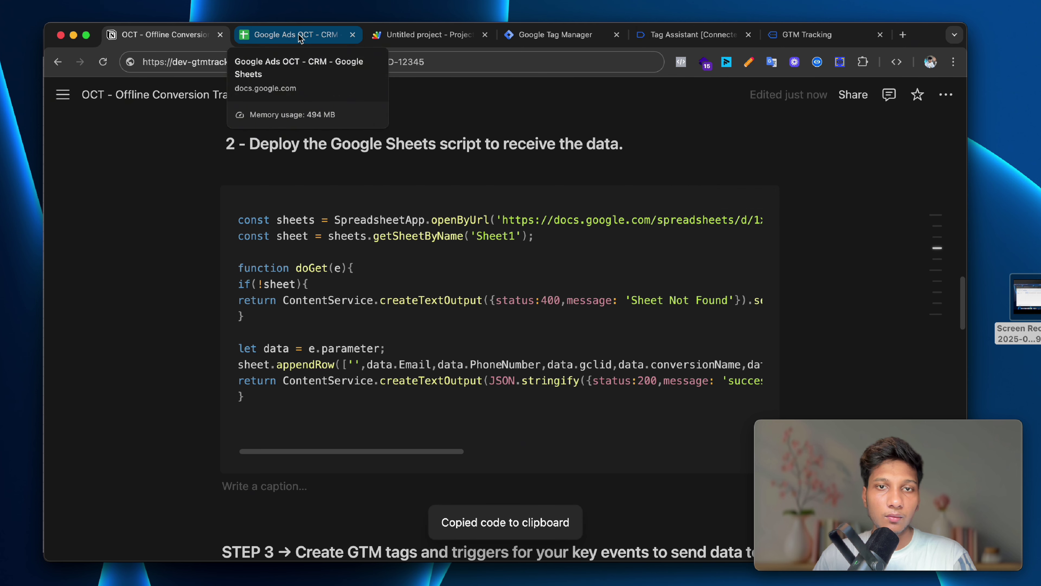
pyautogui.scroll(3, 365, 131)
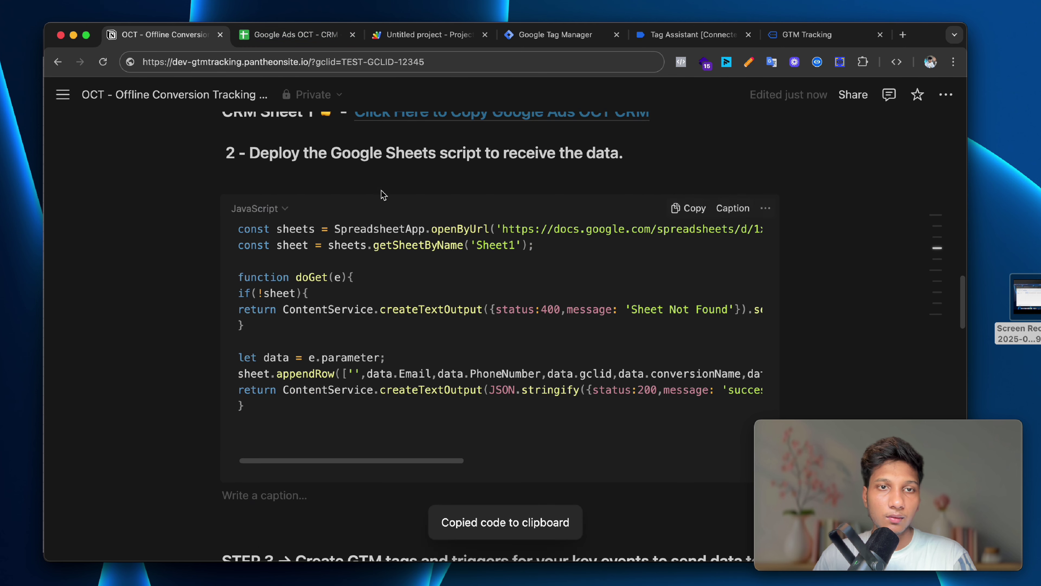
pyautogui.click(311, 36)
pyautogui.click(410, 36)
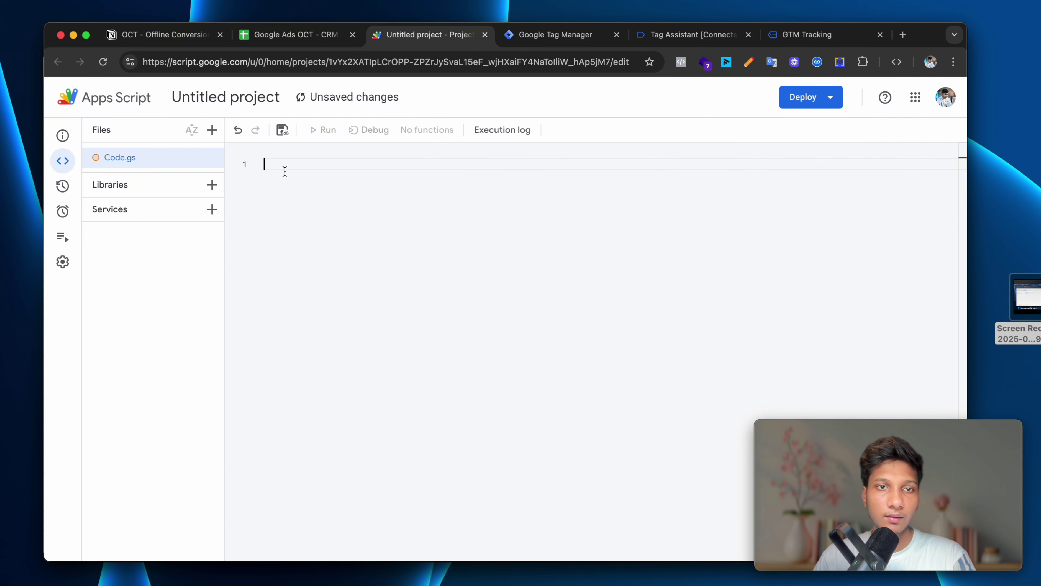
pyautogui.press('super+v')
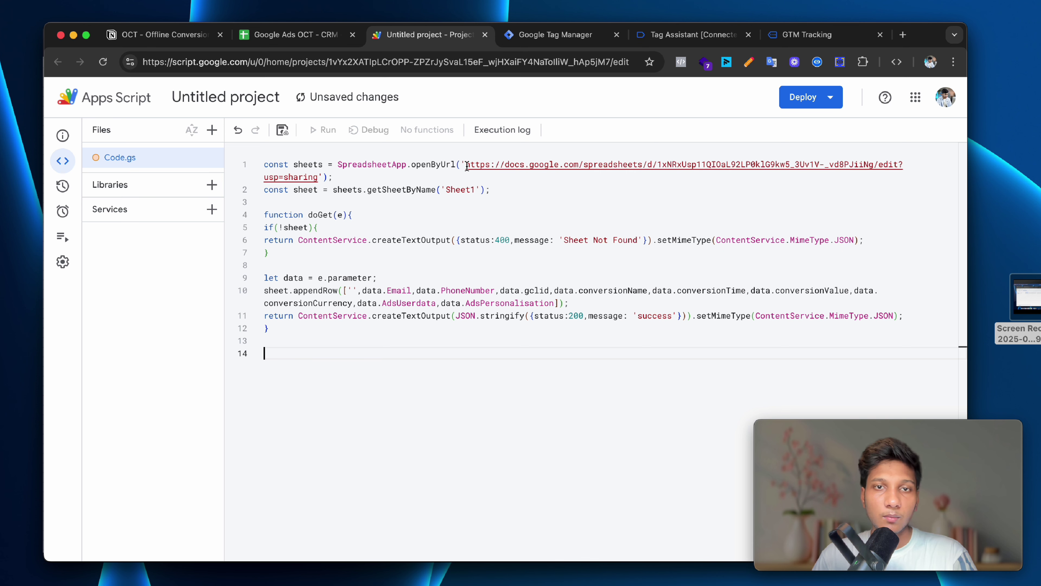
# Replace the spreadsheet URL in the script's openByUrl call with the sharing link copied from the CRM sheet.
pyautogui.moveTo(467, 166); pyautogui.dragTo(316, 179)
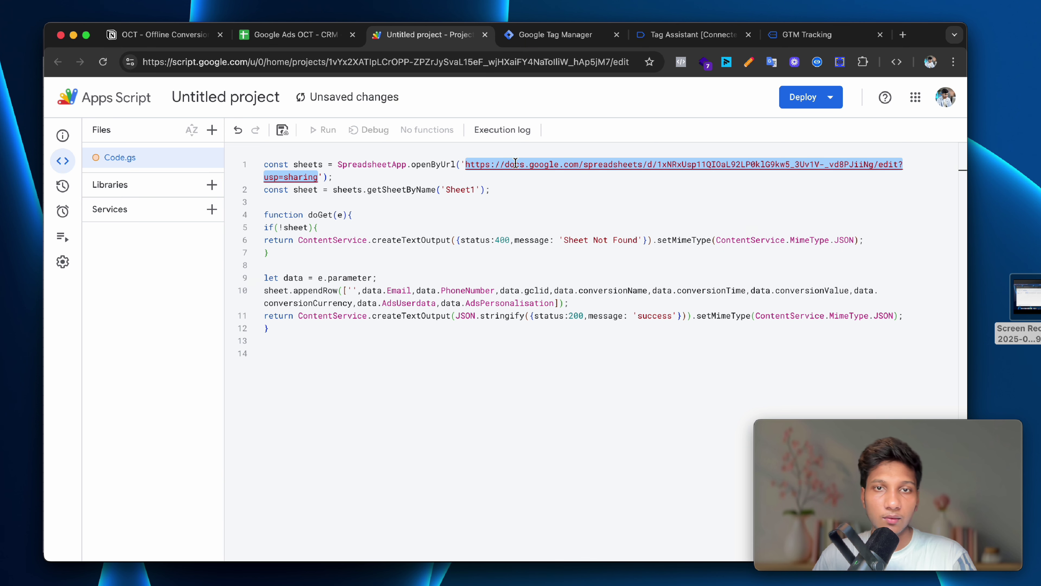
pyautogui.click(302, 36)
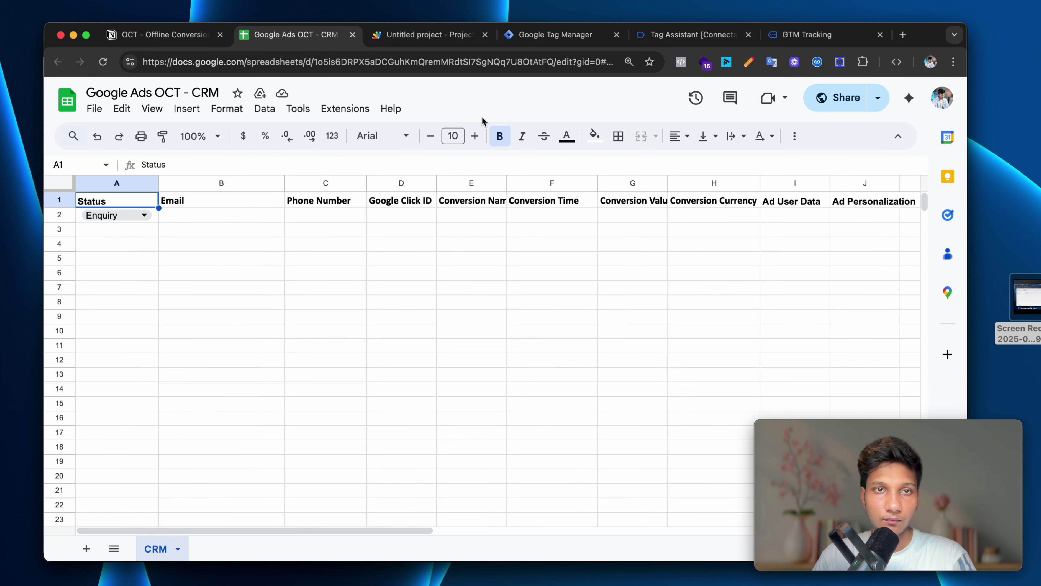
pyautogui.click(877, 97)
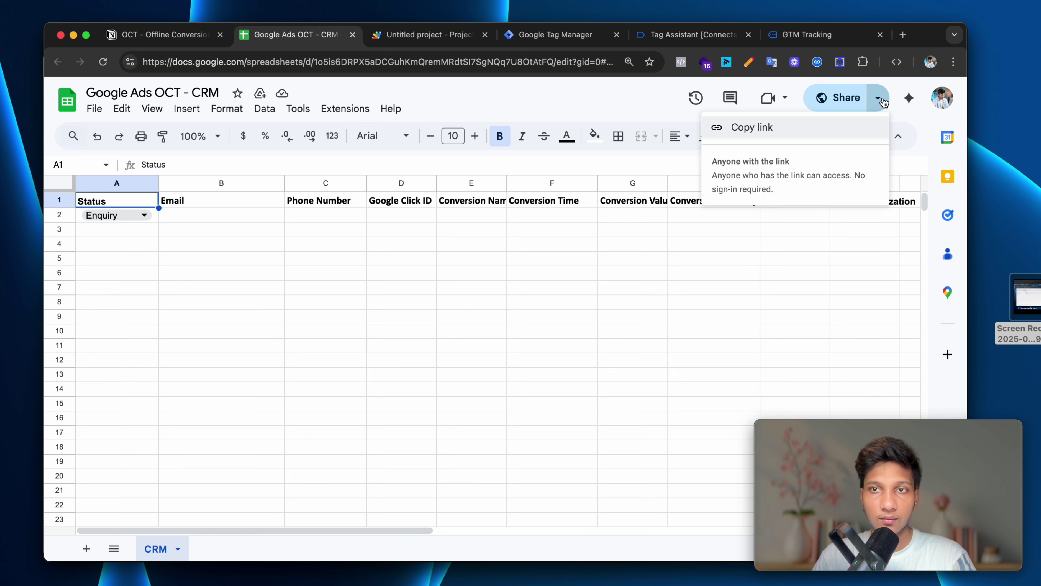
pyautogui.click(460, 115)
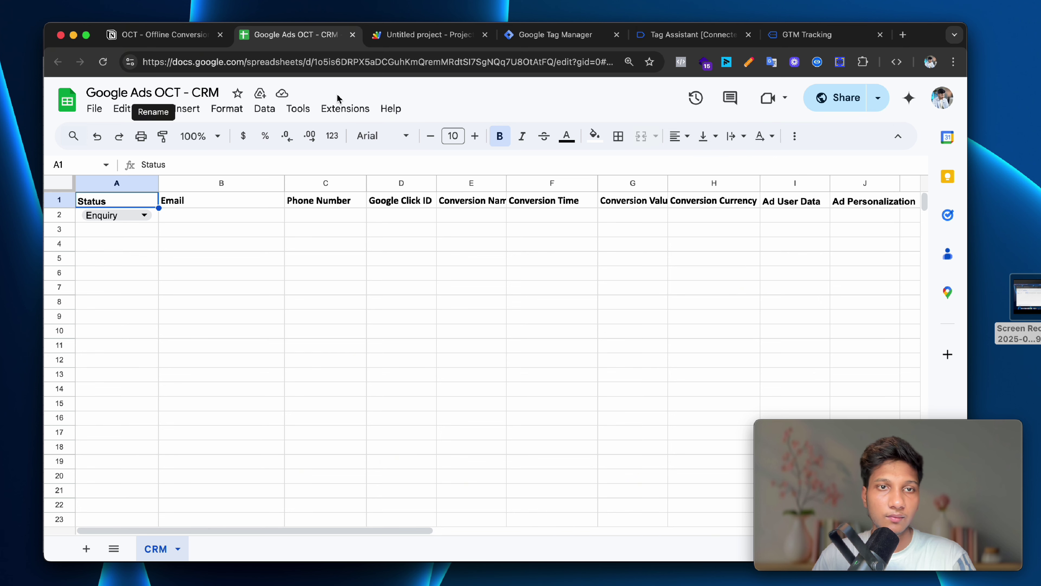
pyautogui.click(871, 97)
pyautogui.click(762, 131)
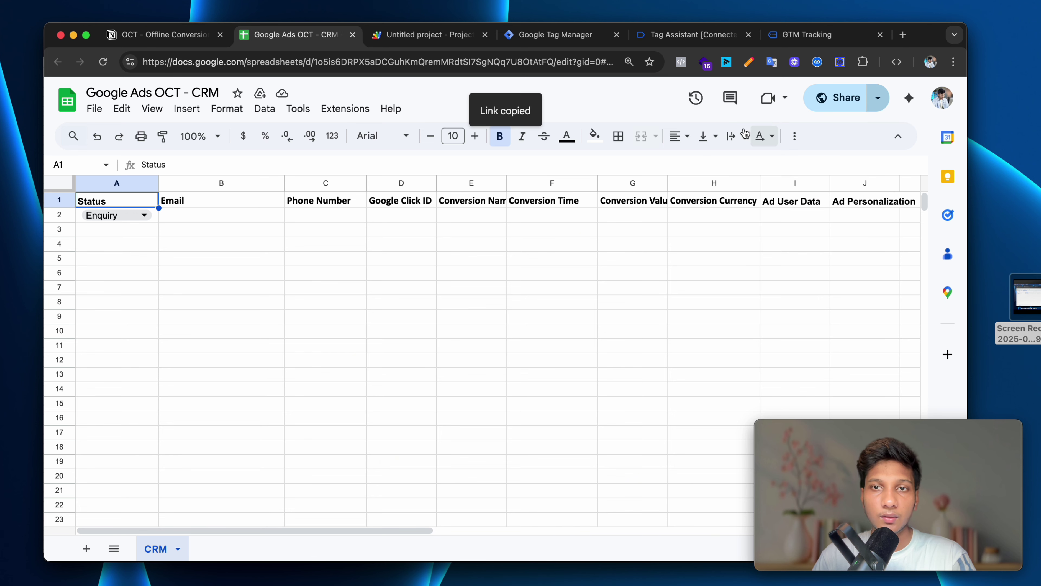
pyautogui.click(410, 35)
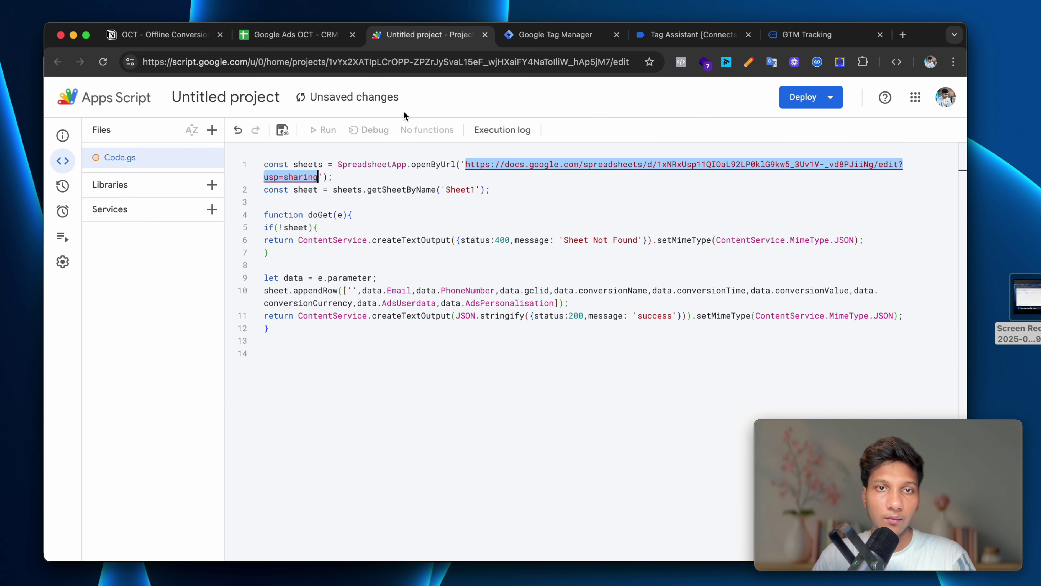
pyautogui.click(352, 166)
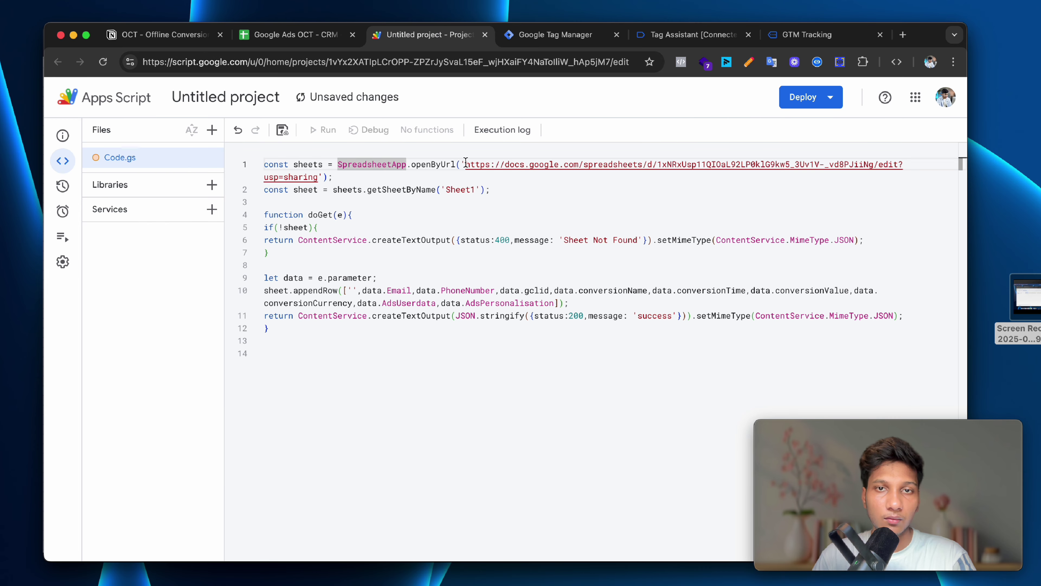
pyautogui.moveTo(466, 164); pyautogui.dragTo(319, 178)
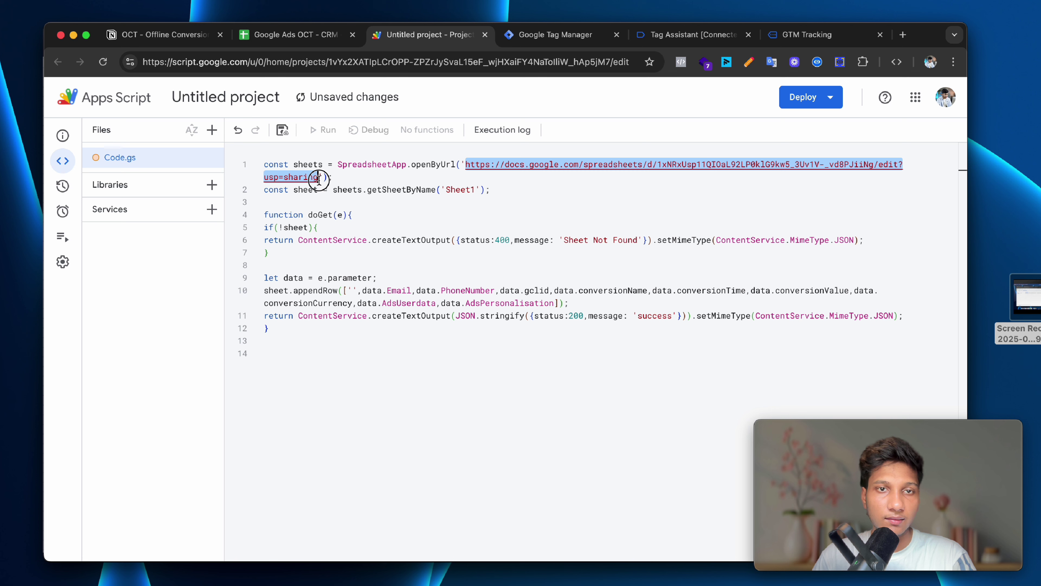
pyautogui.press('super+v')
pyautogui.click(562, 176)
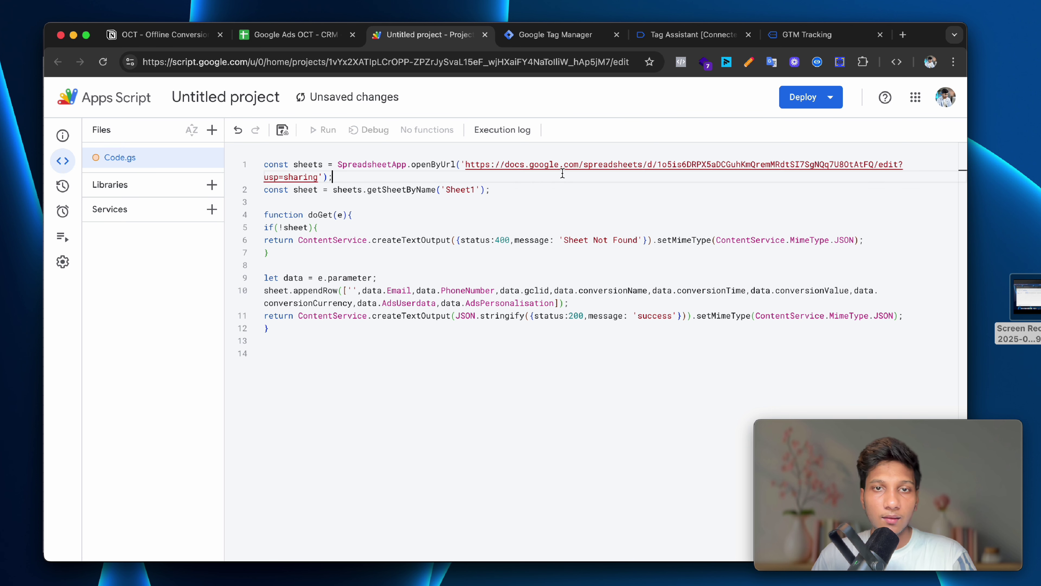
# Replace Sheet1 in the script's getSheetByName call with CRM, the tab name copied from the CRM spreadsheet.
pyautogui.doubleClick(456, 191)
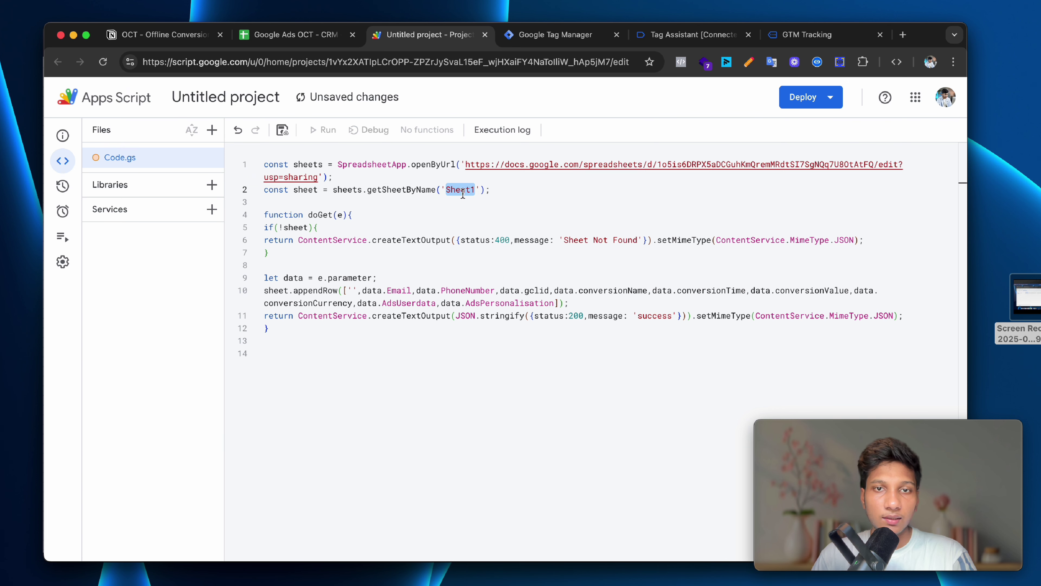
pyautogui.click(291, 35)
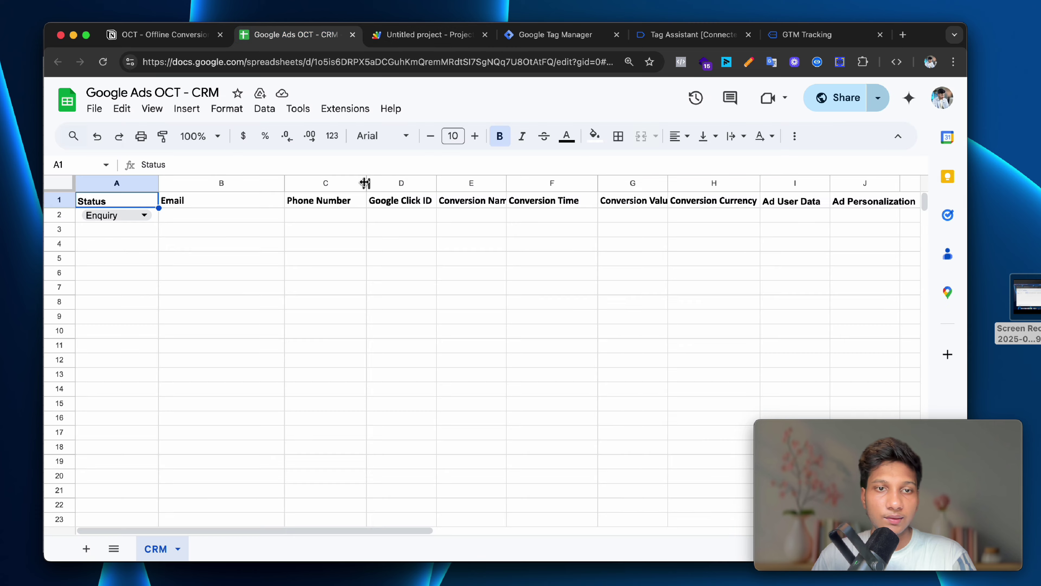
pyautogui.click(177, 548)
pyautogui.click(200, 375)
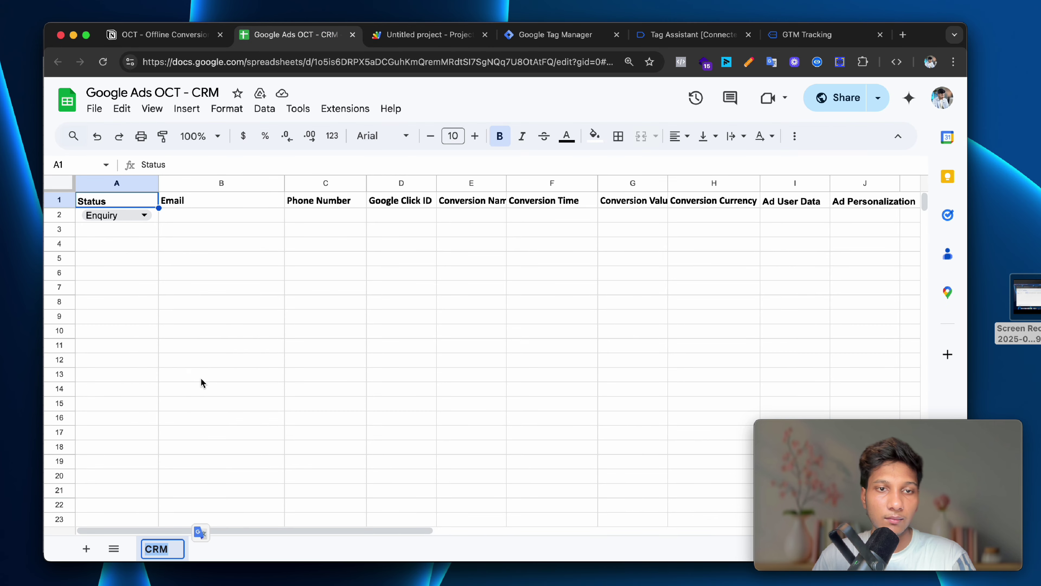
pyautogui.click(428, 35)
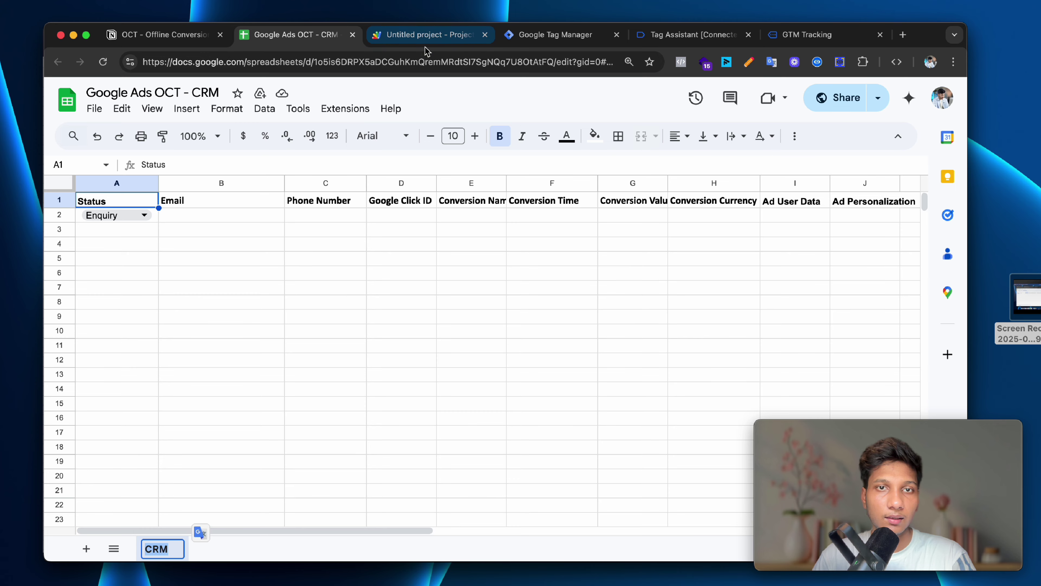
pyautogui.press('super+v')
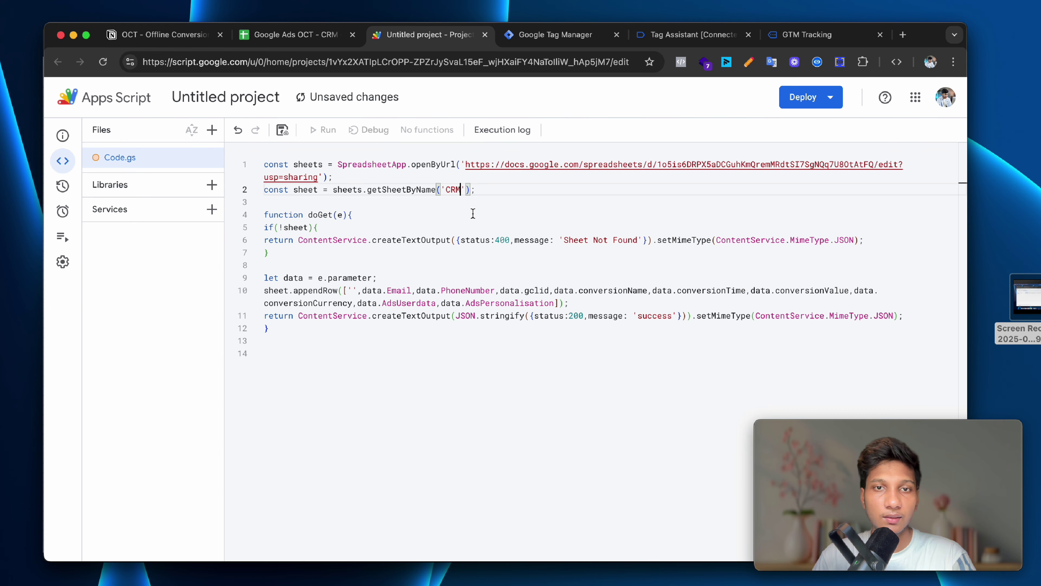
pyautogui.click(507, 193)
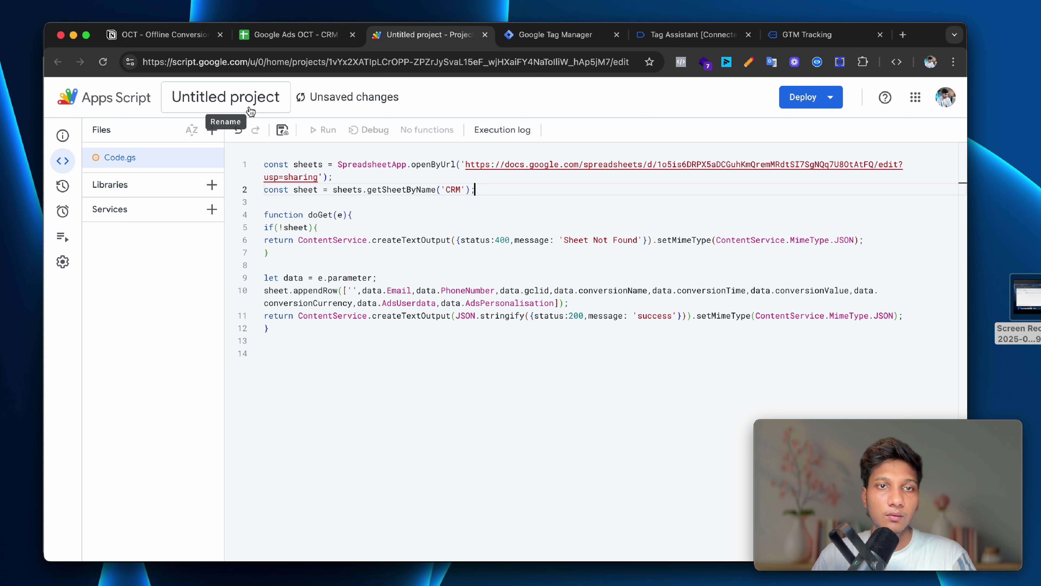
# Rename the Apps Script project as V1 and save it.
pyautogui.click(242, 100)
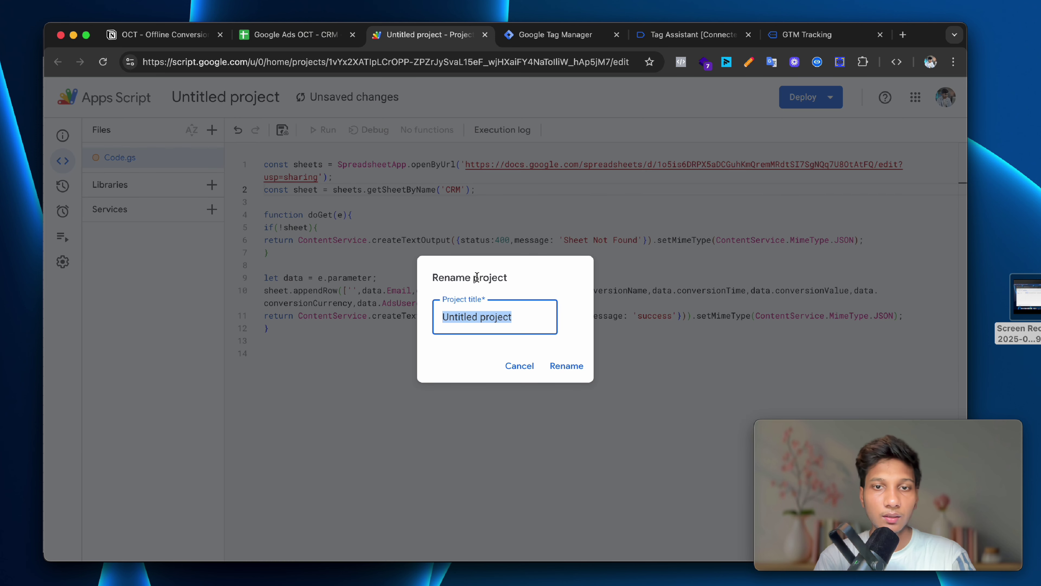
pyautogui.write('V1')
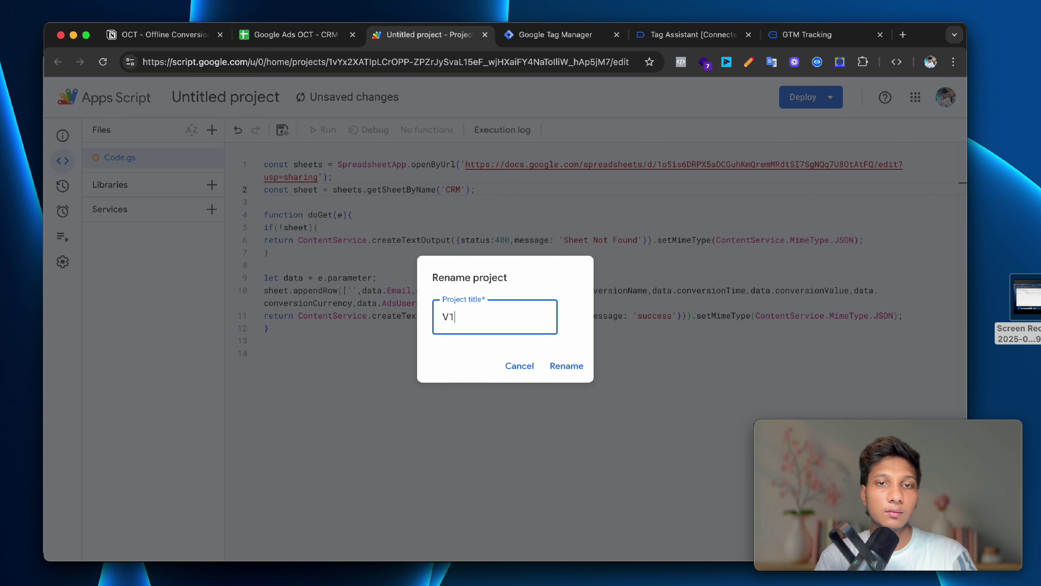
pyautogui.click(586, 366)
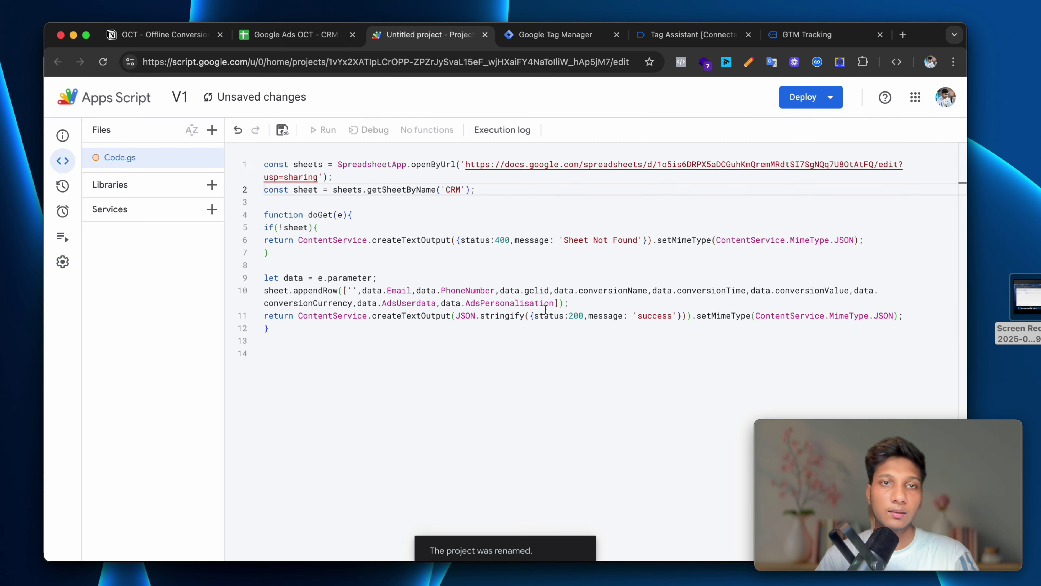
pyautogui.click(285, 132)
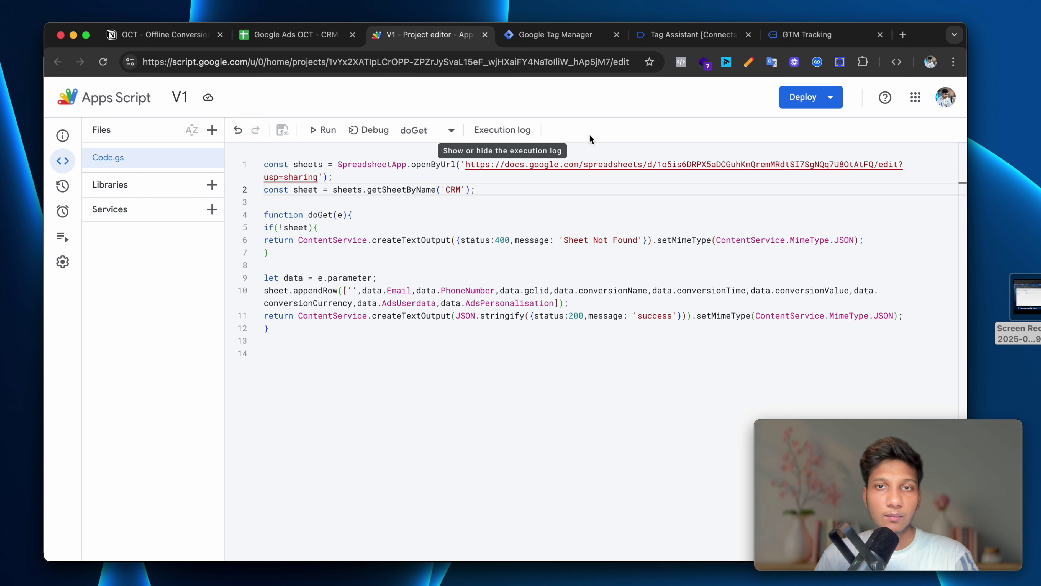
# Deploy the script as a new web app with the description OCT V1 and access granted to Anyone.
pyautogui.click(814, 104)
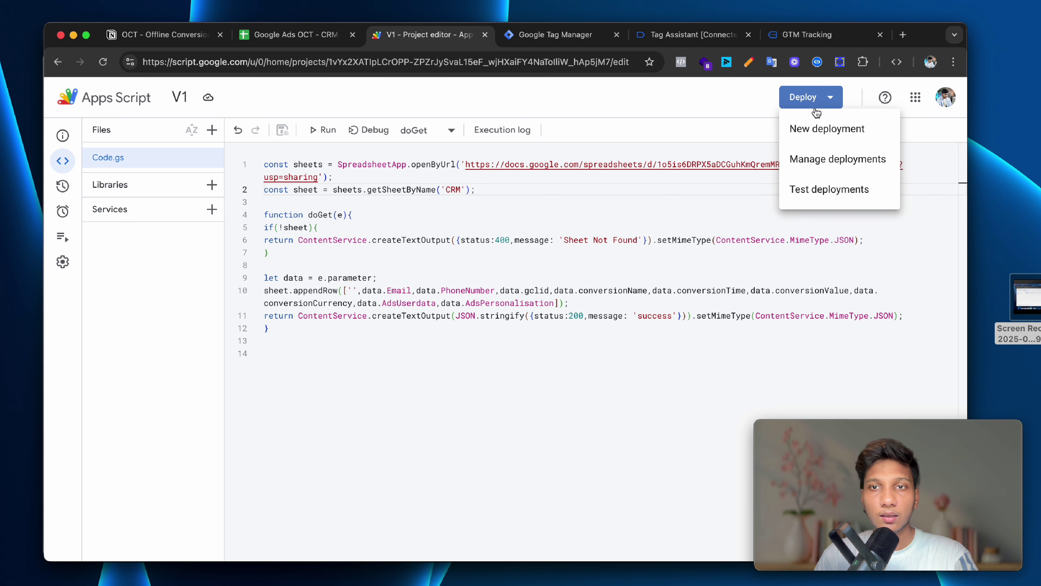
pyautogui.click(819, 130)
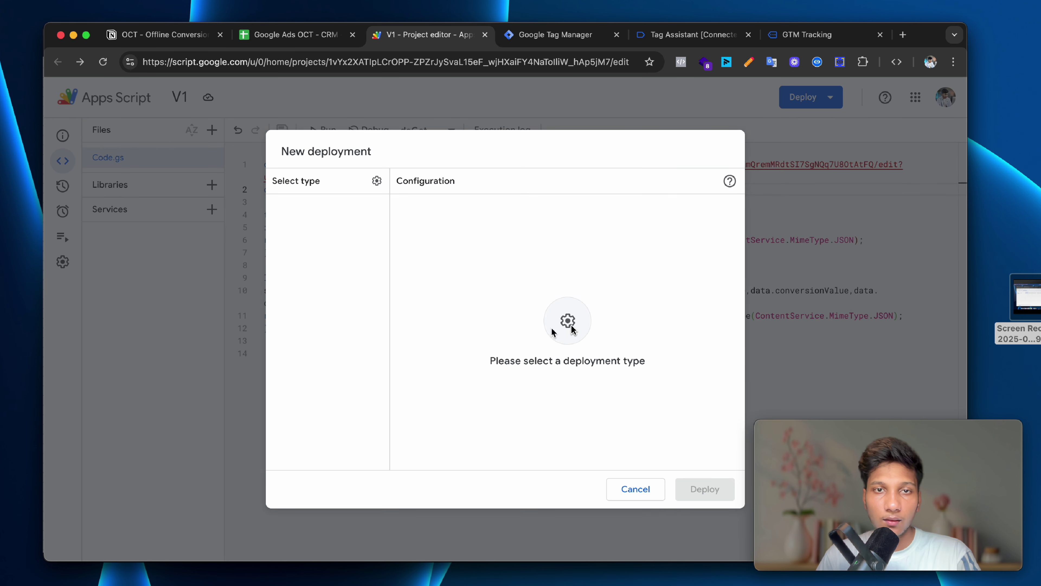
pyautogui.click(376, 181)
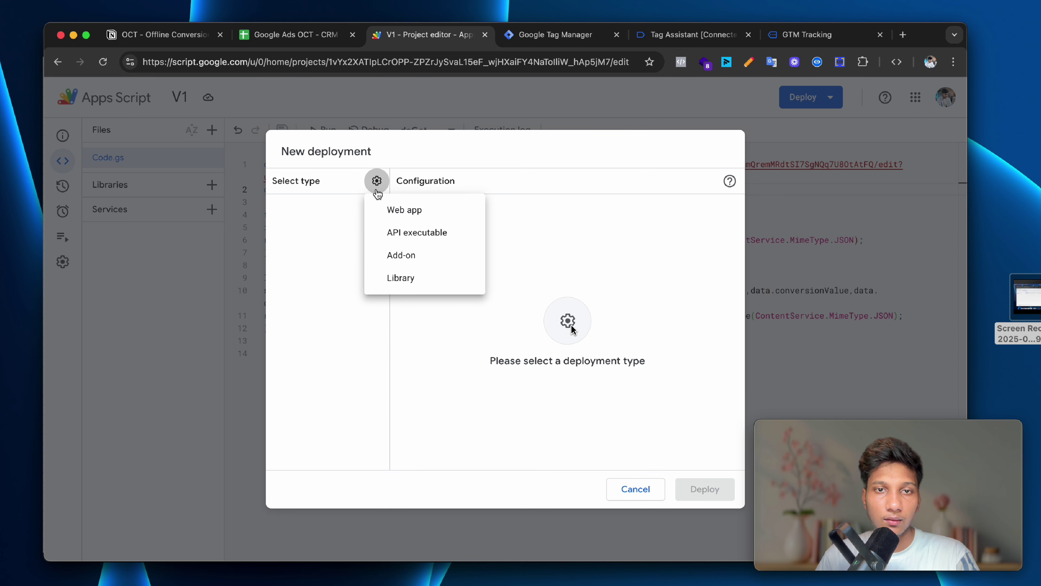
pyautogui.click(403, 210)
pyautogui.click(507, 246)
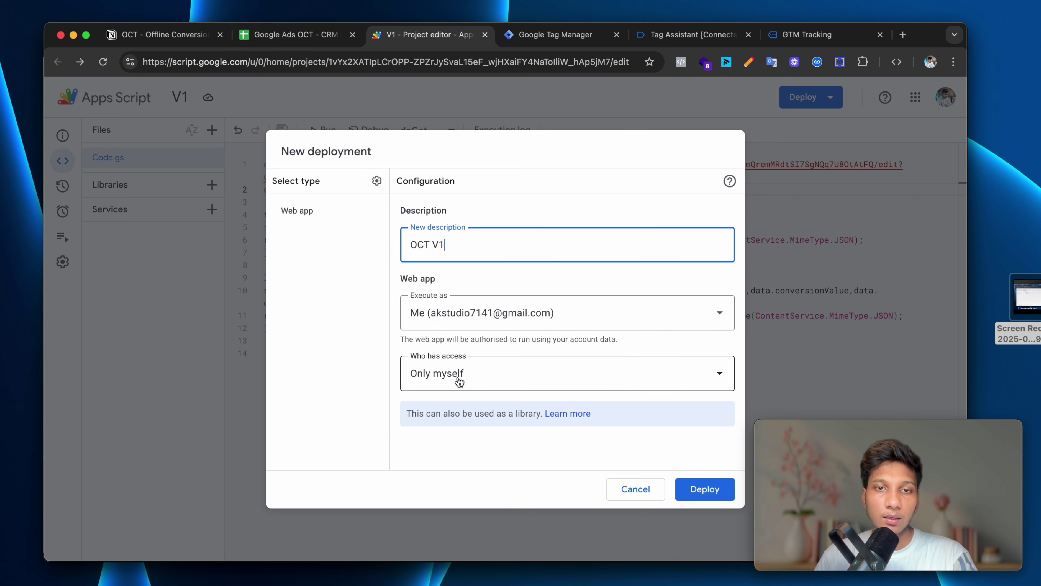
pyautogui.click(503, 381)
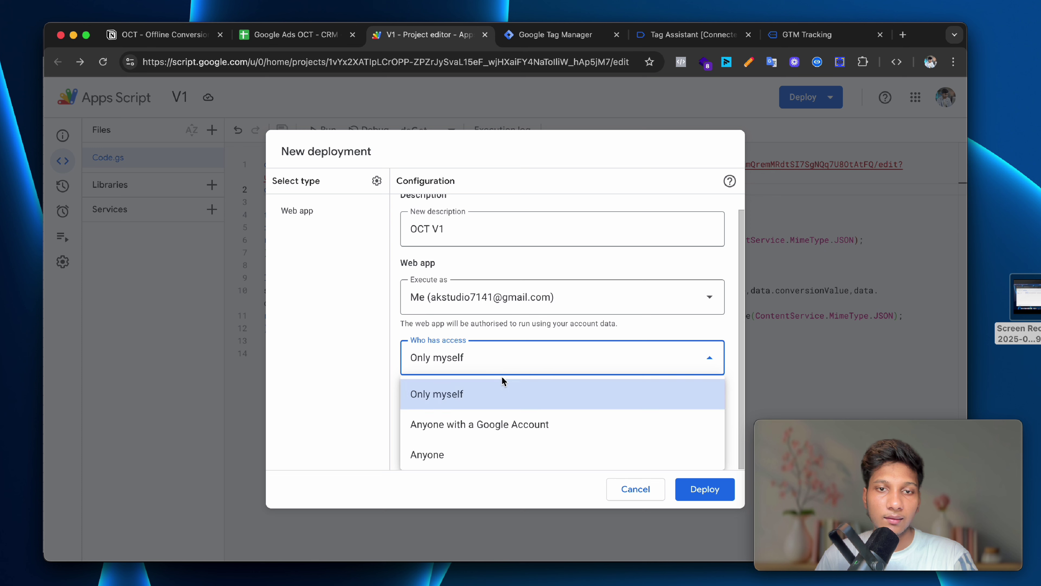
pyautogui.click(447, 455)
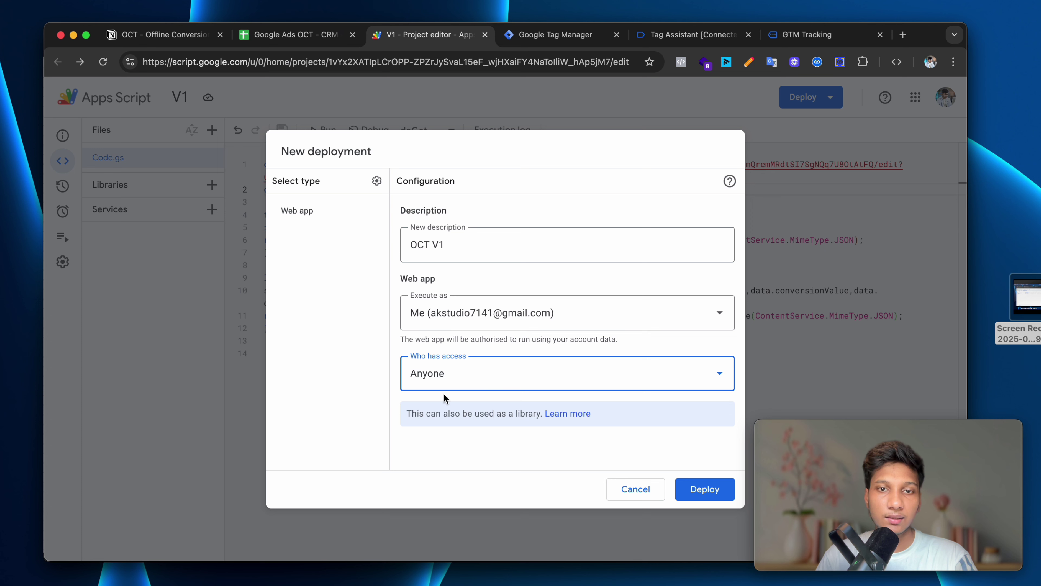
pyautogui.click(704, 488)
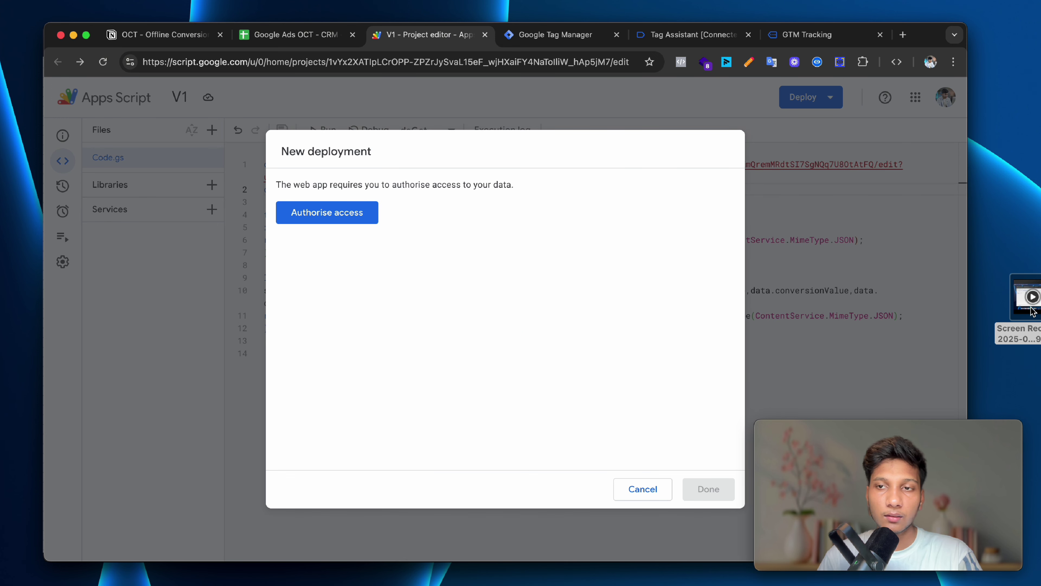
pyautogui.moveTo(1032, 313); pyautogui.dragTo(848, 314)
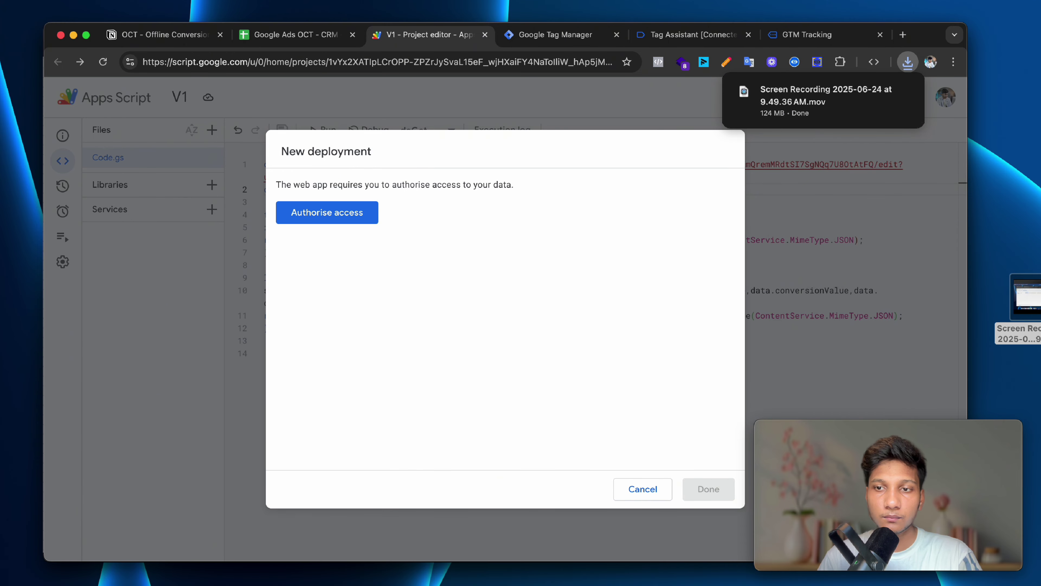
pyautogui.click(1028, 354)
pyautogui.moveTo(1018, 325); pyautogui.dragTo(709, 330)
pyautogui.press('F11')
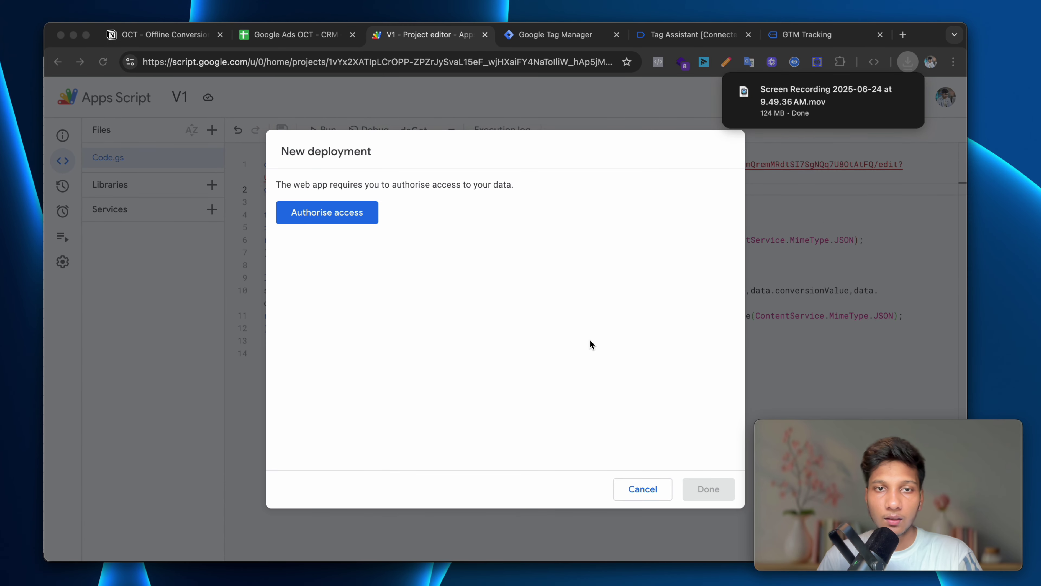
pyautogui.click(634, 228)
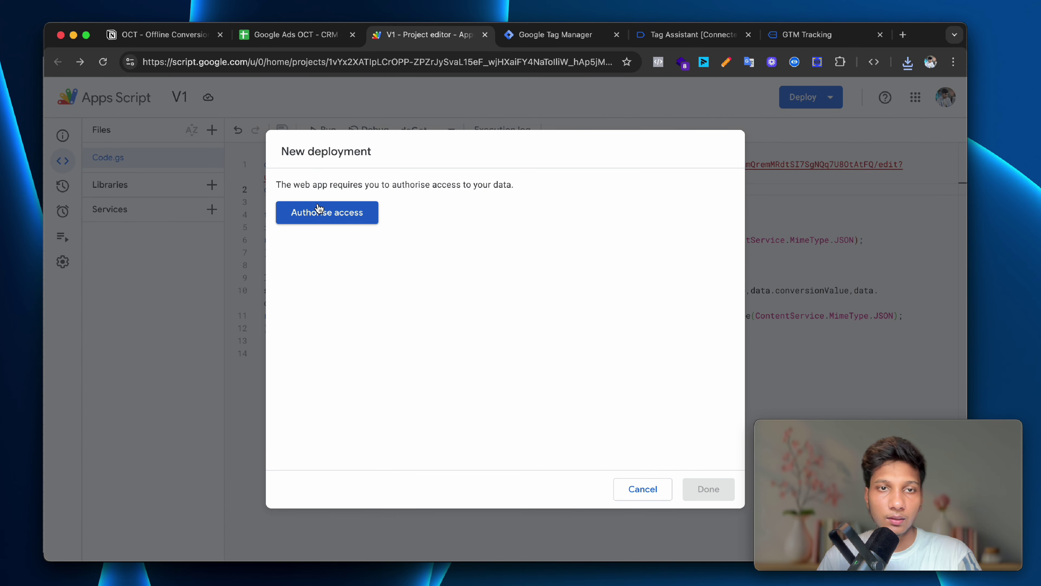
# Authorise the deployment with the signed-in Google account, continue past the unverified-app warning to V1, and allow access to Google Sheets.
pyautogui.click(332, 218)
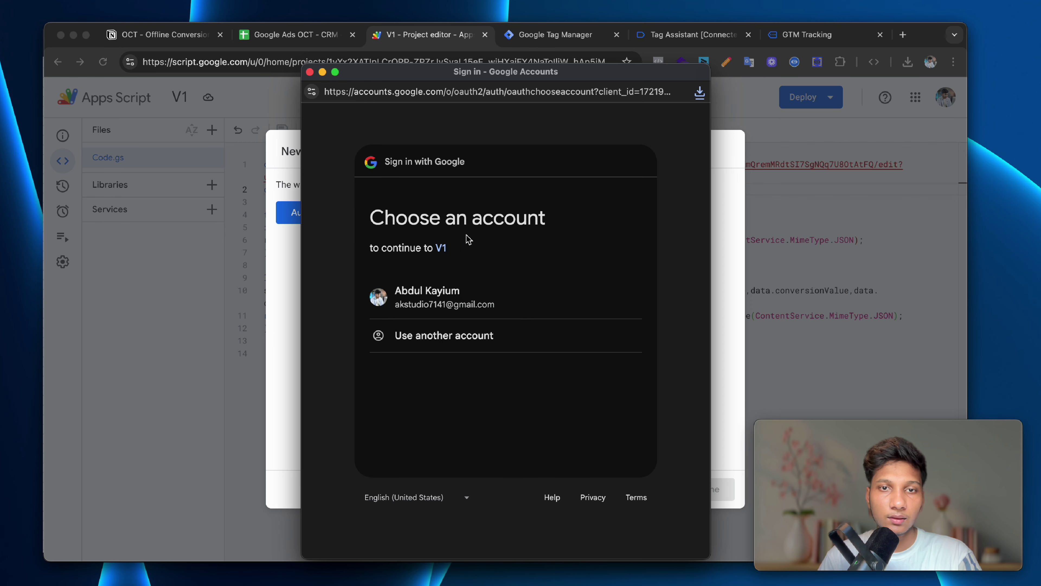
pyautogui.click(530, 304)
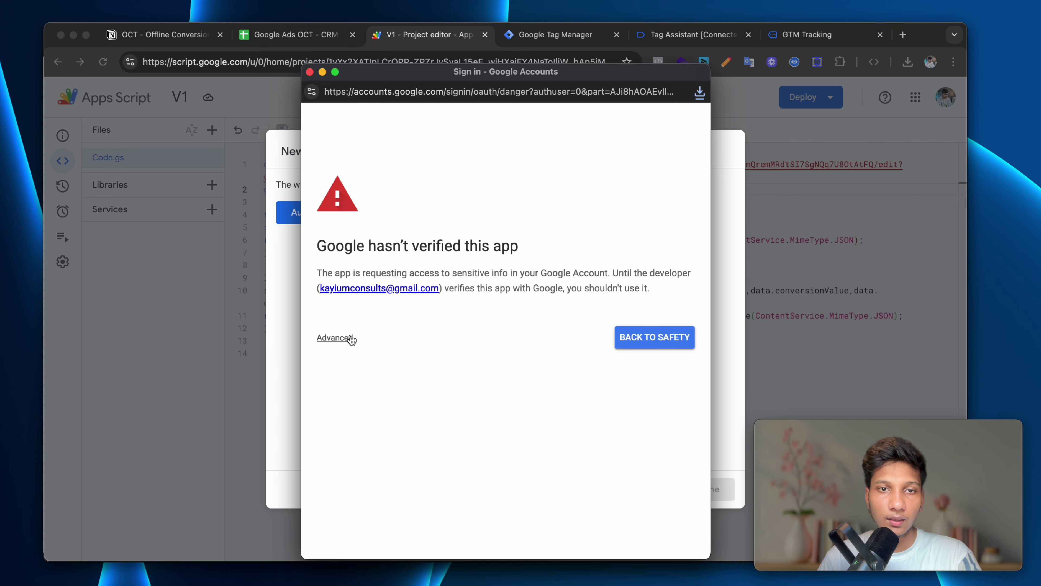
pyautogui.click(338, 345)
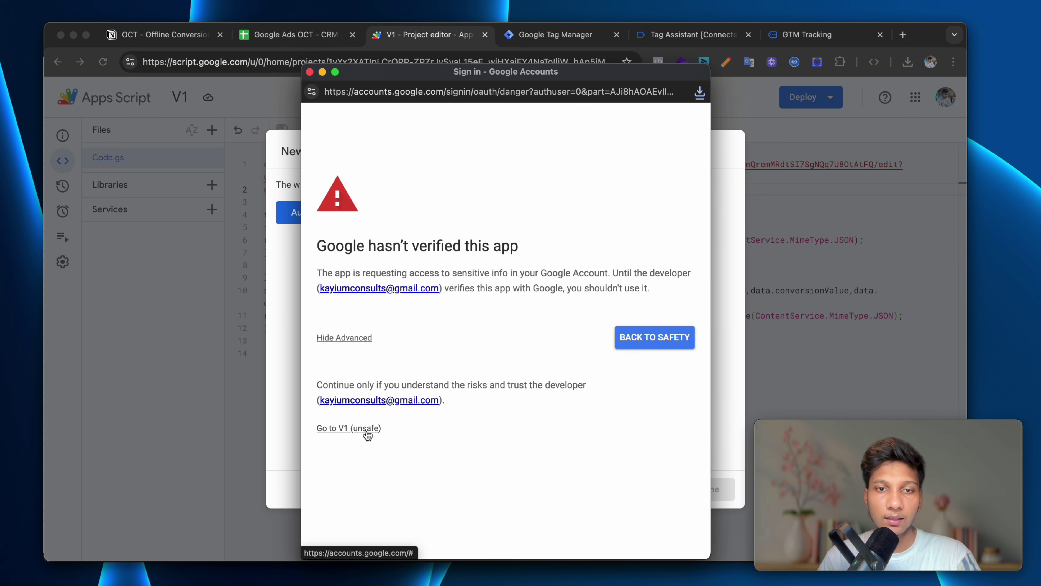
pyautogui.click(367, 429)
pyautogui.scroll(-2, 550, 400)
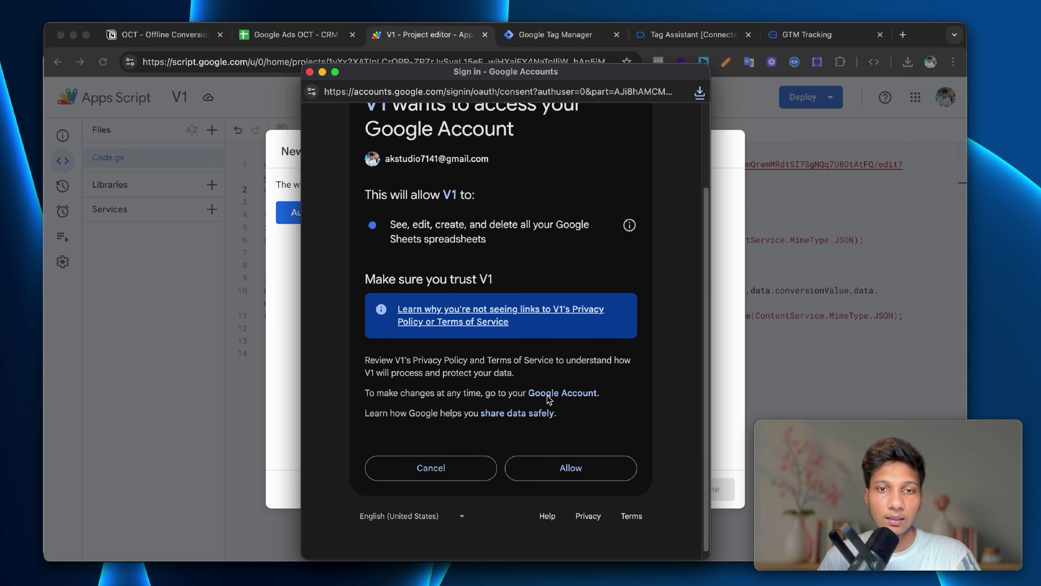
pyautogui.click(554, 461)
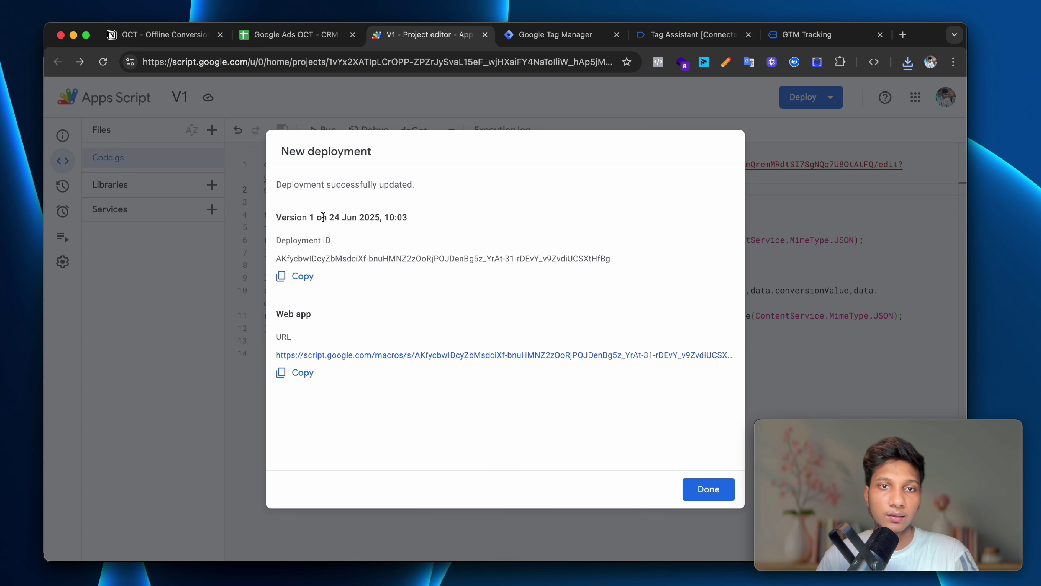
pyautogui.moveTo(291, 184); pyautogui.dragTo(356, 184)
pyautogui.click(433, 186)
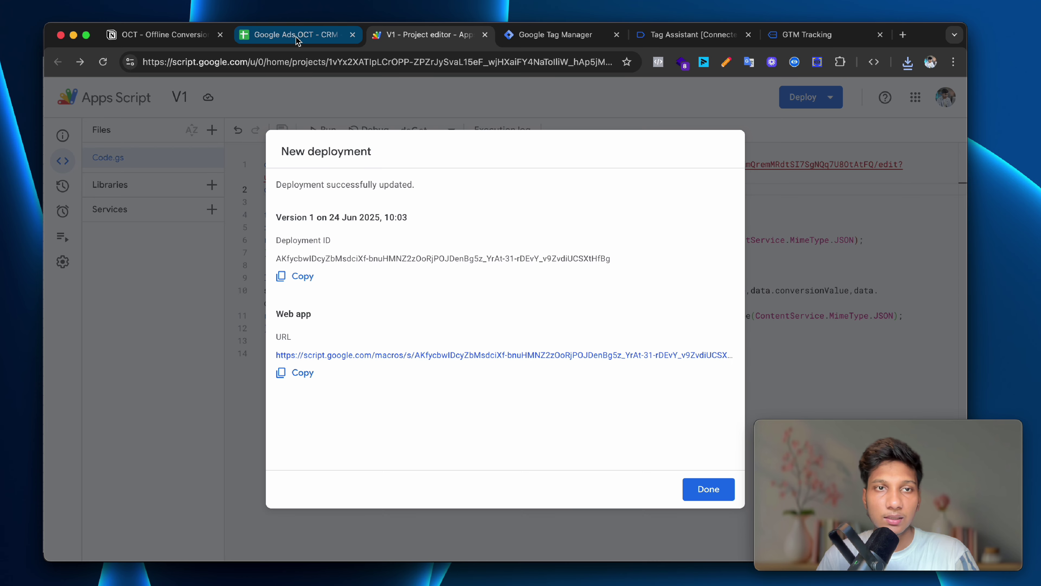
# Copy the JavaScript code block under STEP 3 of the Notion notes for sending data to the Google Sheet.
pyautogui.click(191, 36)
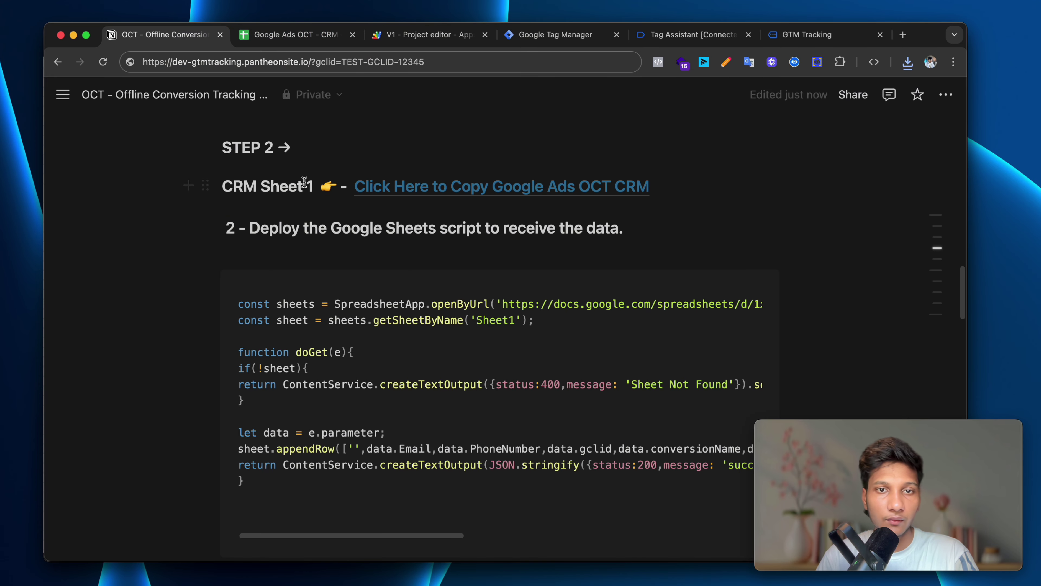
pyautogui.scroll(-10, 335, 246)
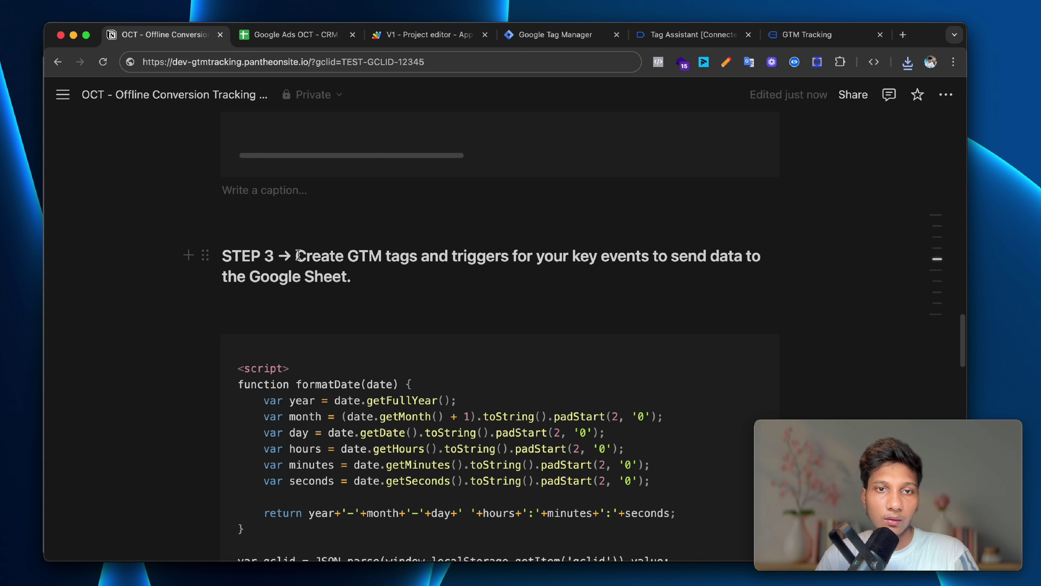
pyautogui.moveTo(300, 255); pyautogui.dragTo(321, 256)
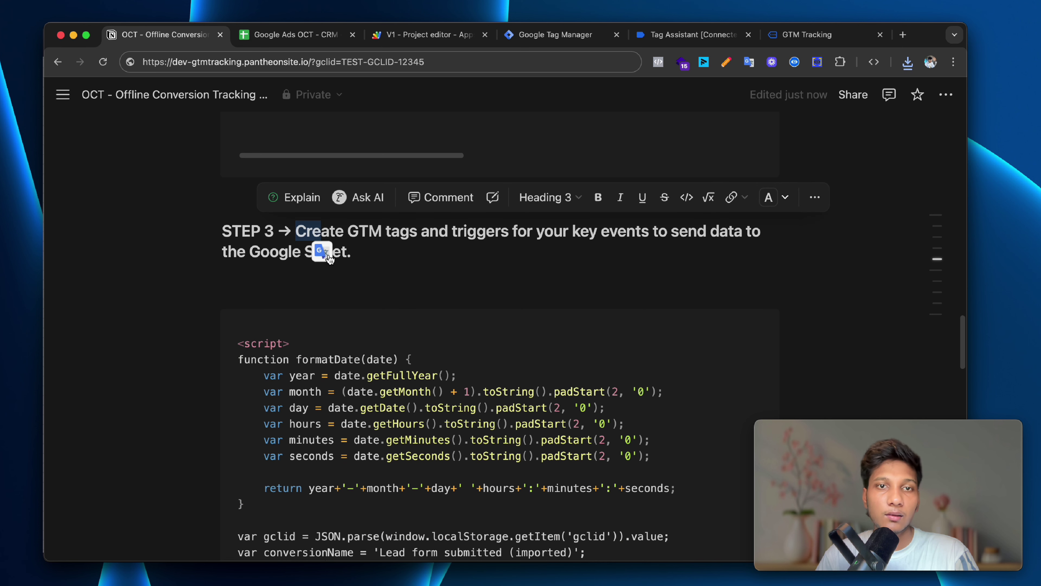
pyautogui.click(381, 233)
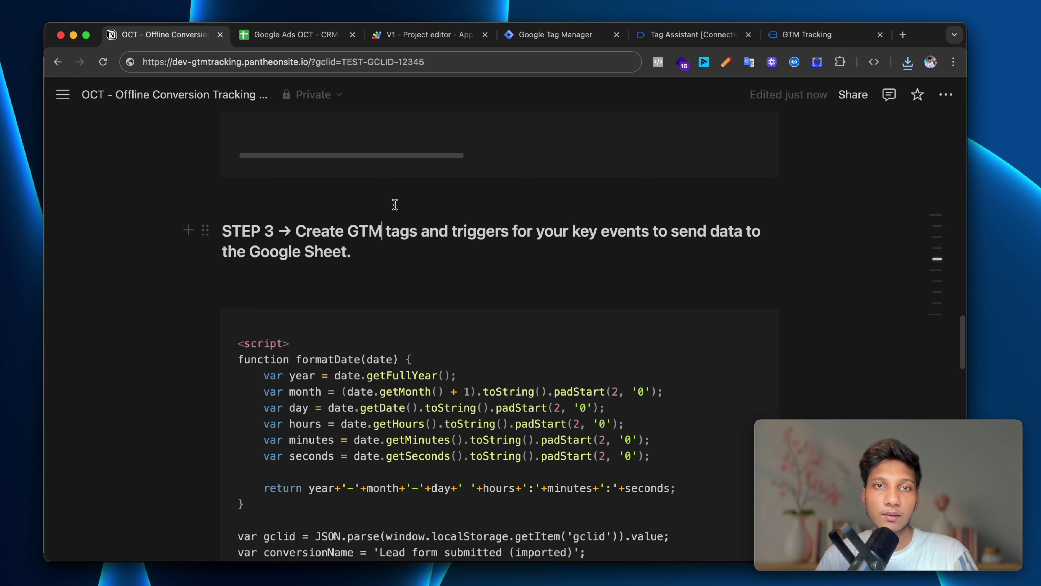
pyautogui.scroll(-5, 396, 263)
pyautogui.scroll(3, 539, 263)
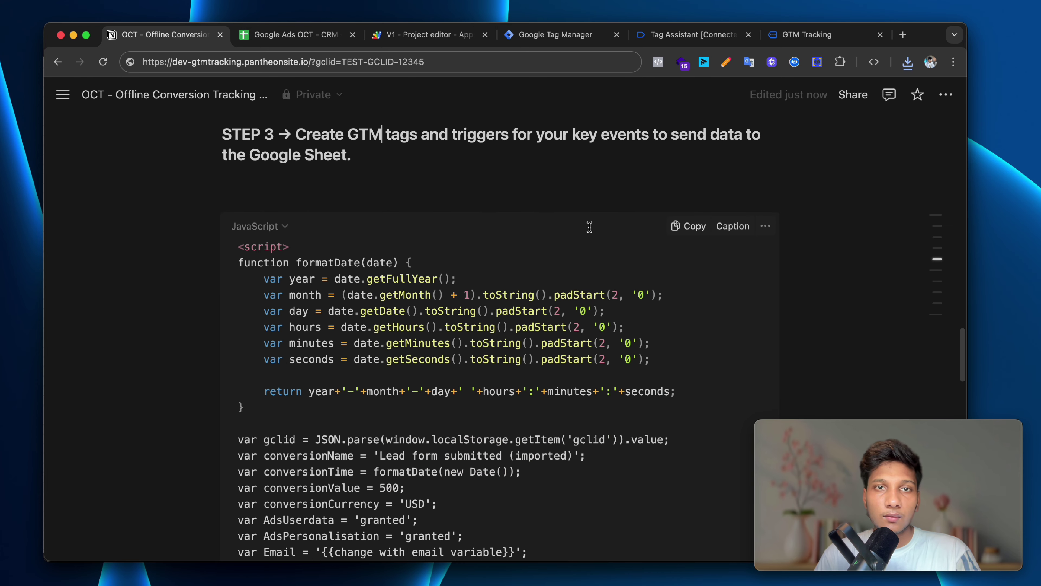
pyautogui.scroll(-2, 514, 265)
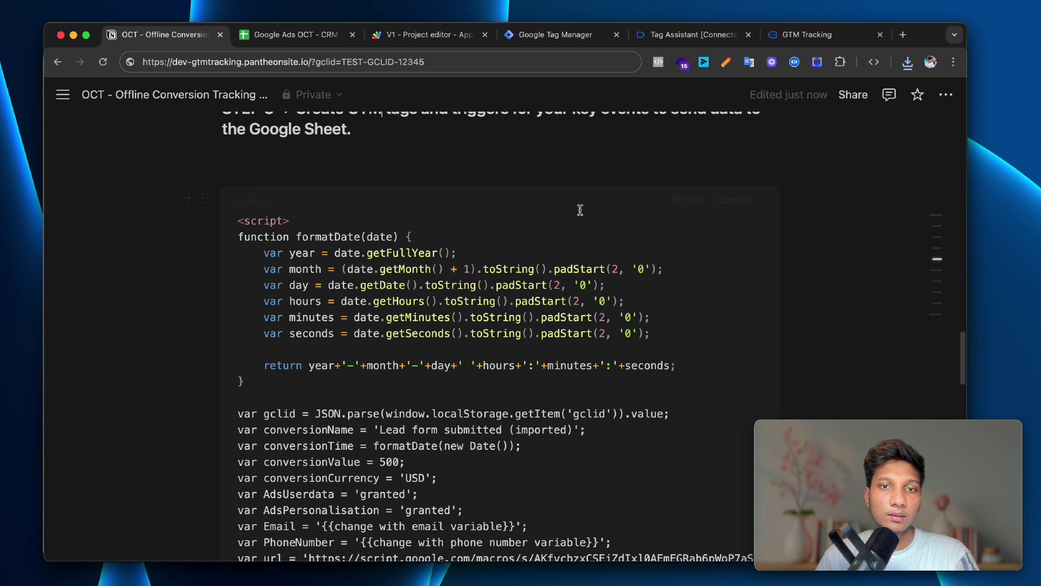
pyautogui.click(686, 200)
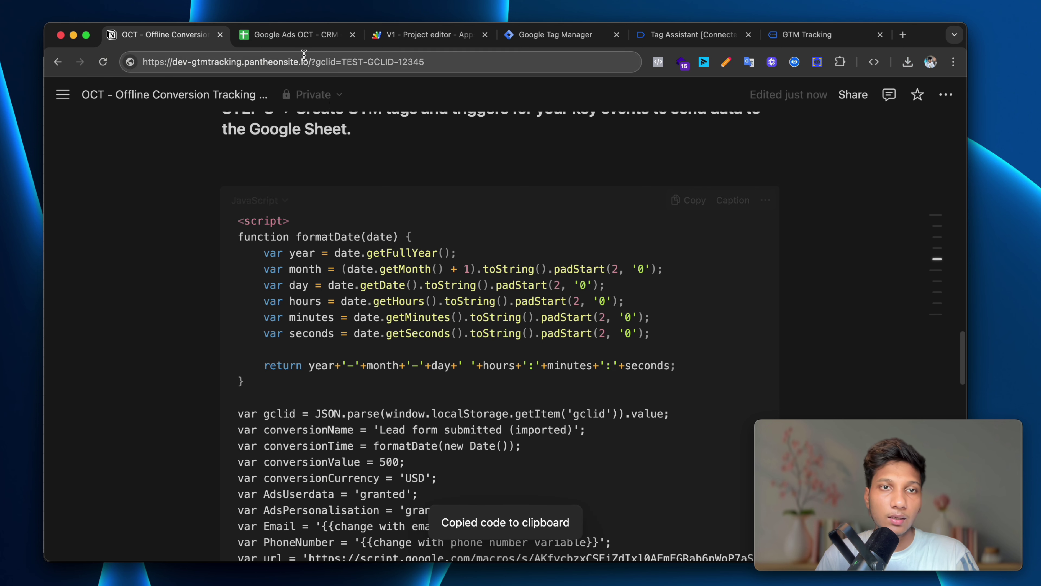
# Switch to Google Tag Manager, create a new Custom HTML tag and paste the copied script into its HTML.
pyautogui.click(545, 36)
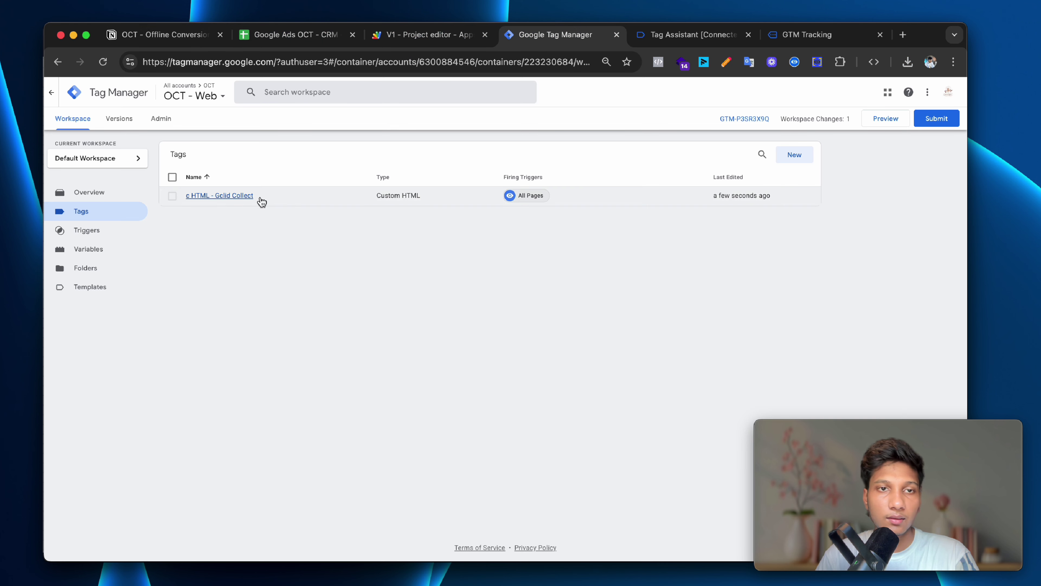
pyautogui.click(796, 156)
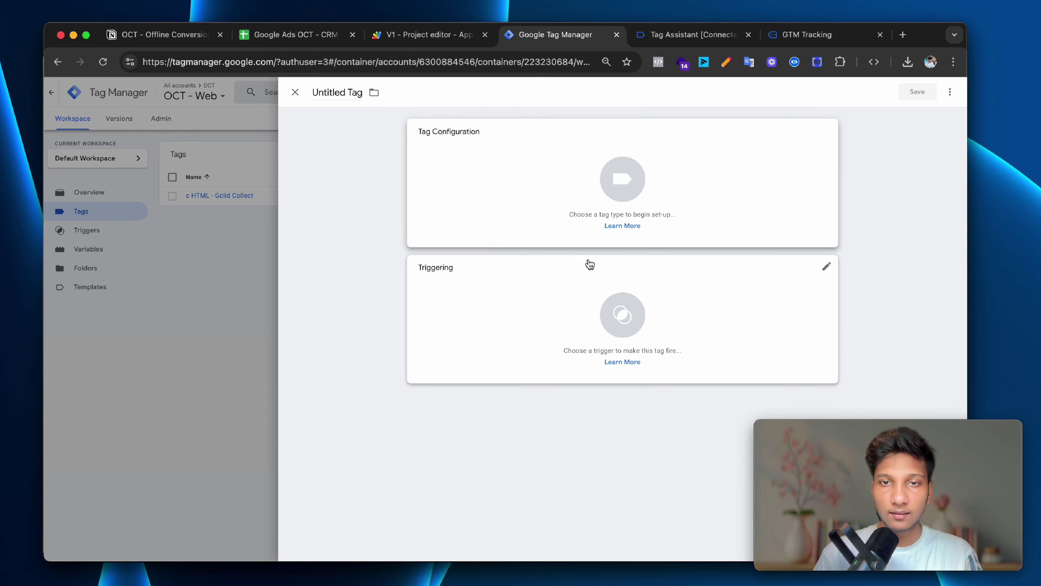
pyautogui.click(558, 186)
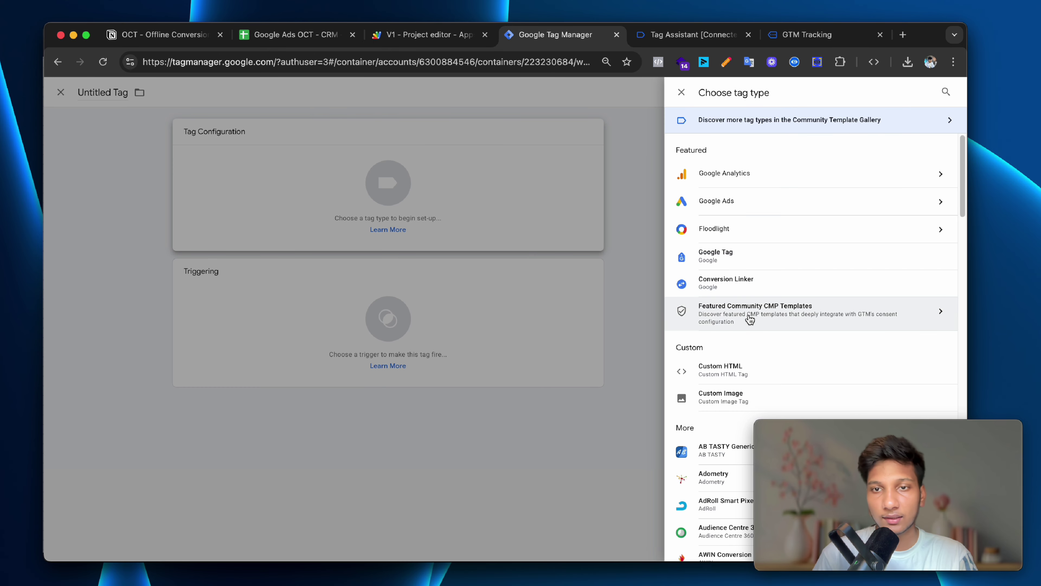
pyautogui.click(724, 365)
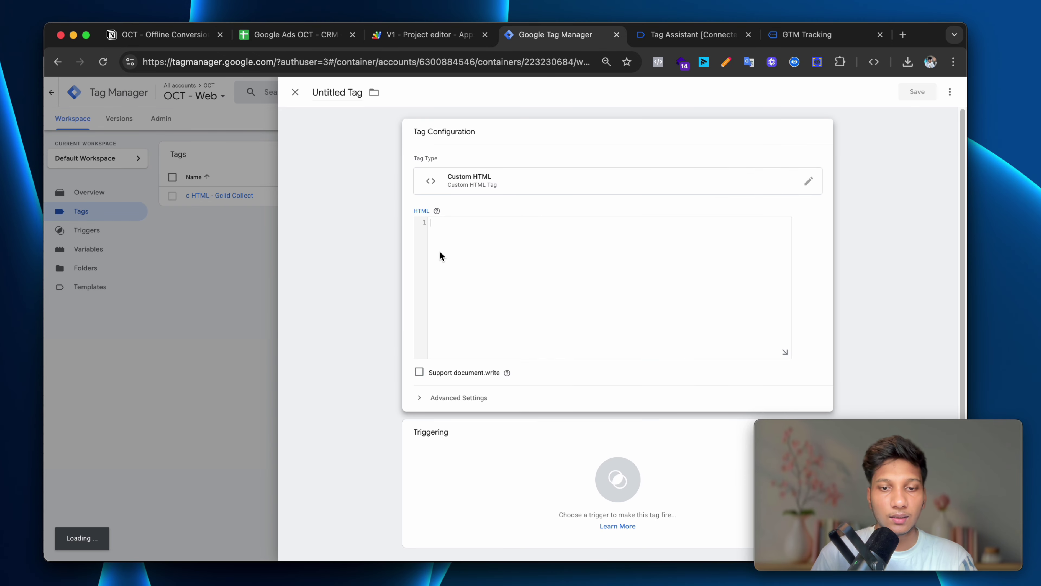
pyautogui.click(440, 250)
pyautogui.hotkey('ctrl', 'v')
pyautogui.scroll(10, 631, 295)
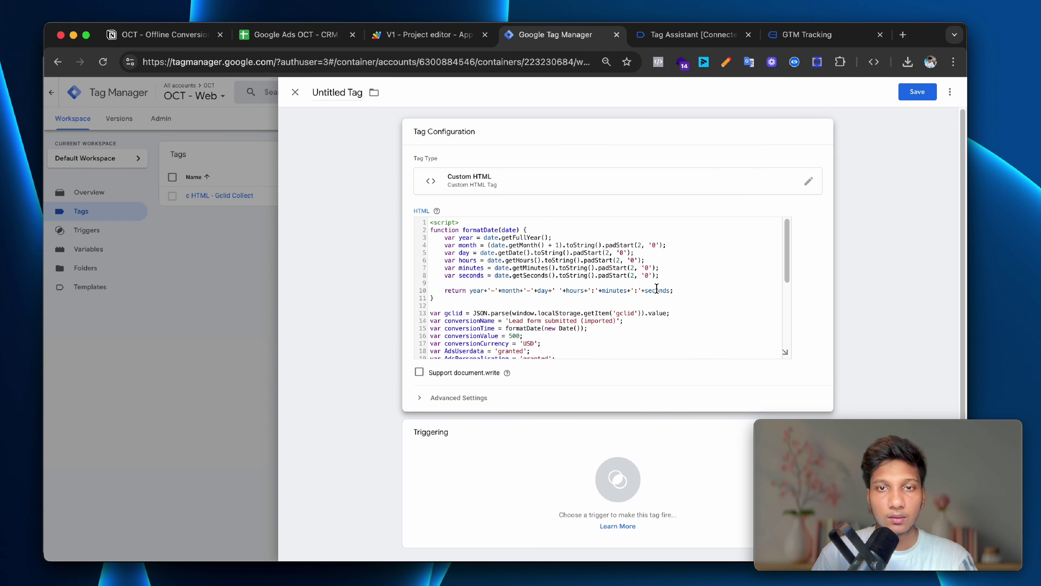
pyautogui.scroll(-5, 660, 285)
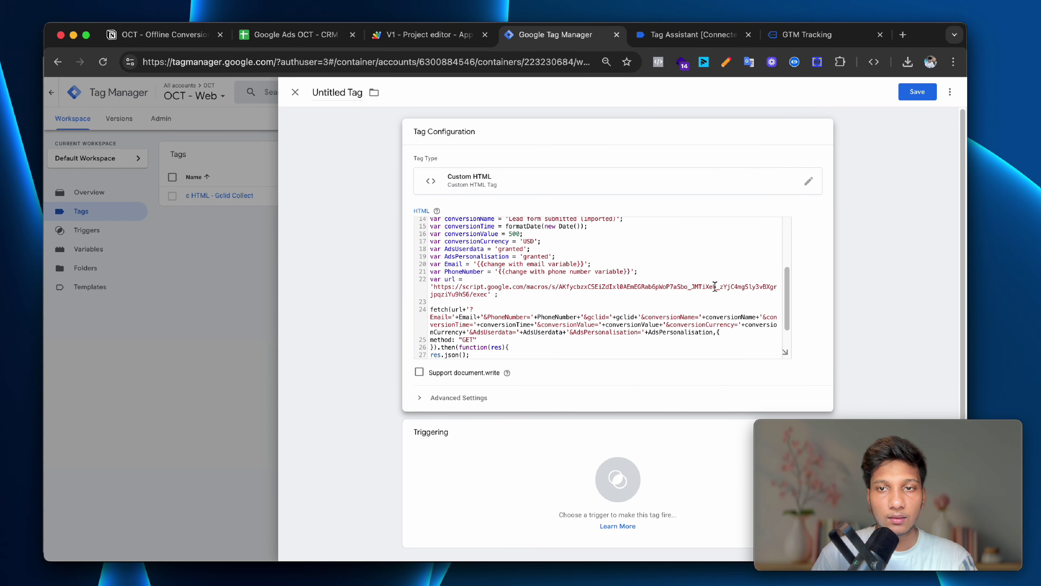
# Replace the url value in the tag's script with the web app URL copied from the V1 Apps Script deployment.
pyautogui.click(788, 354)
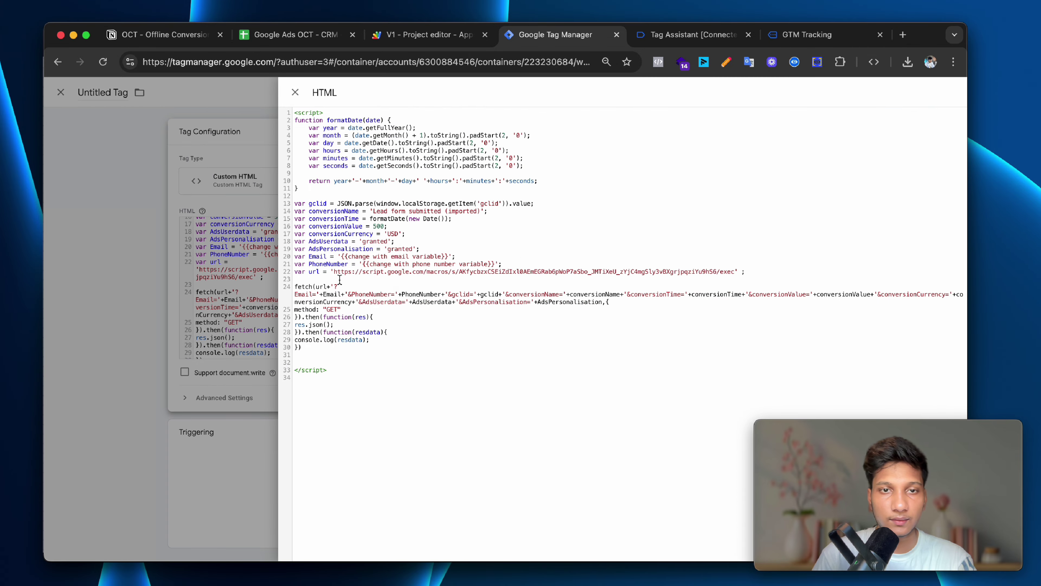
pyautogui.click(238, 280)
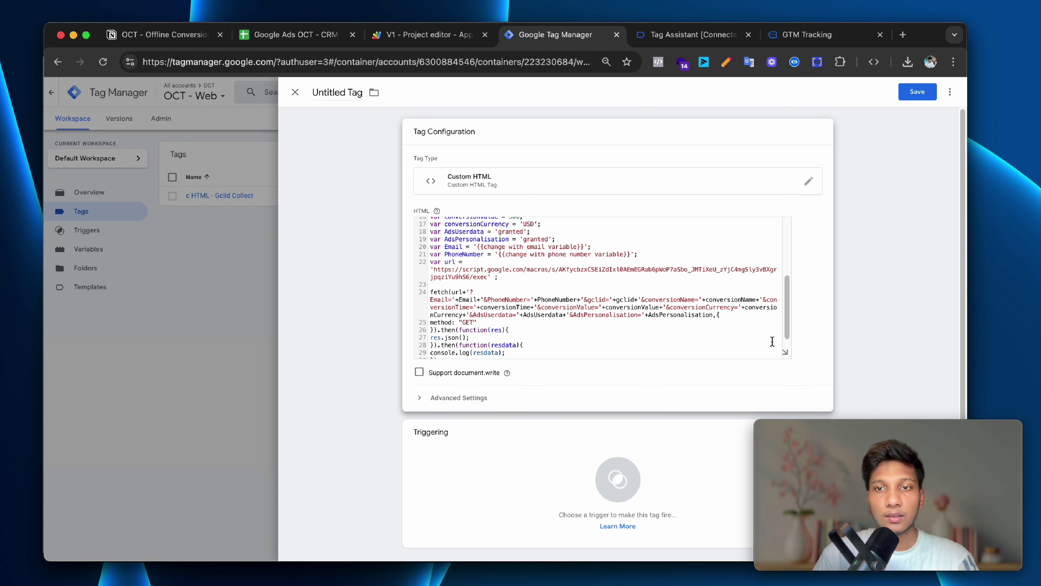
pyautogui.click(785, 351)
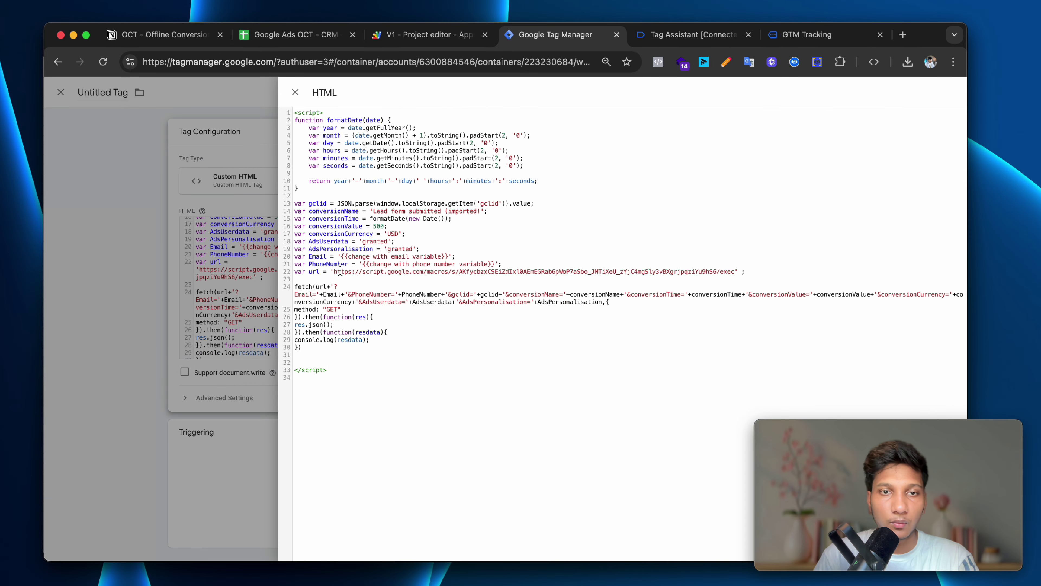
pyautogui.moveTo(335, 272); pyautogui.dragTo(735, 271)
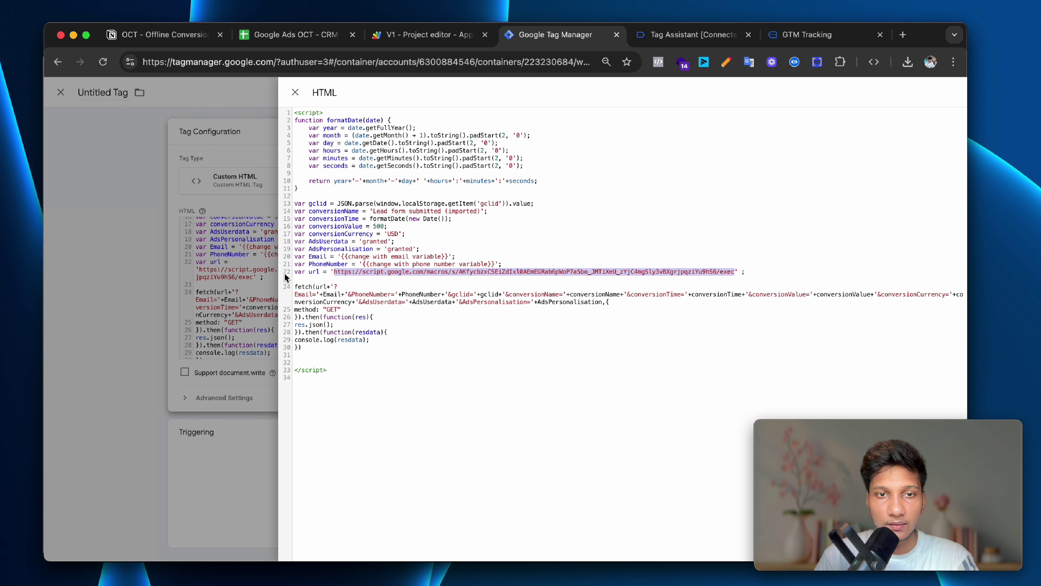
pyautogui.click(410, 36)
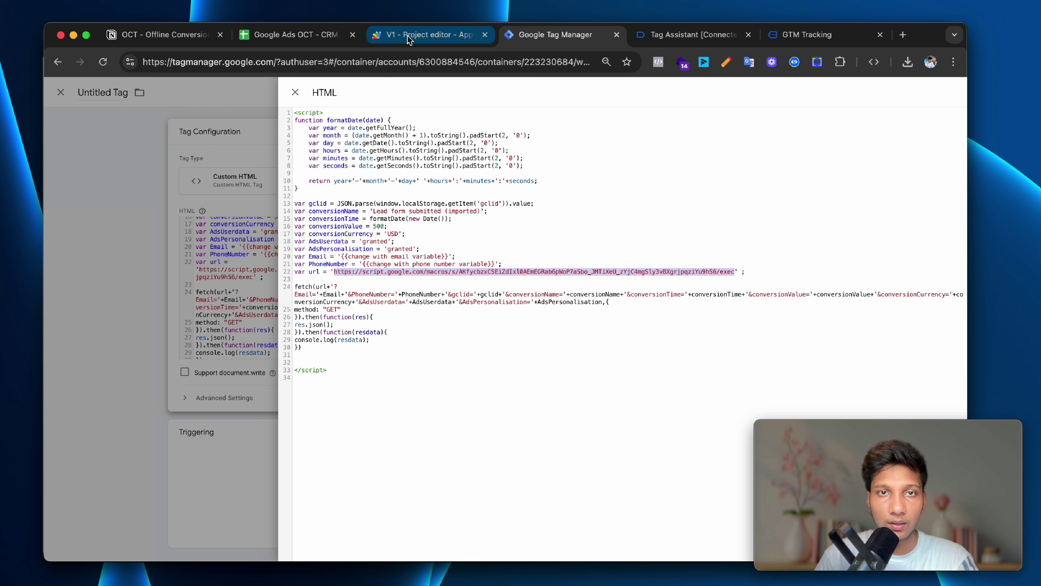
pyautogui.click(292, 372)
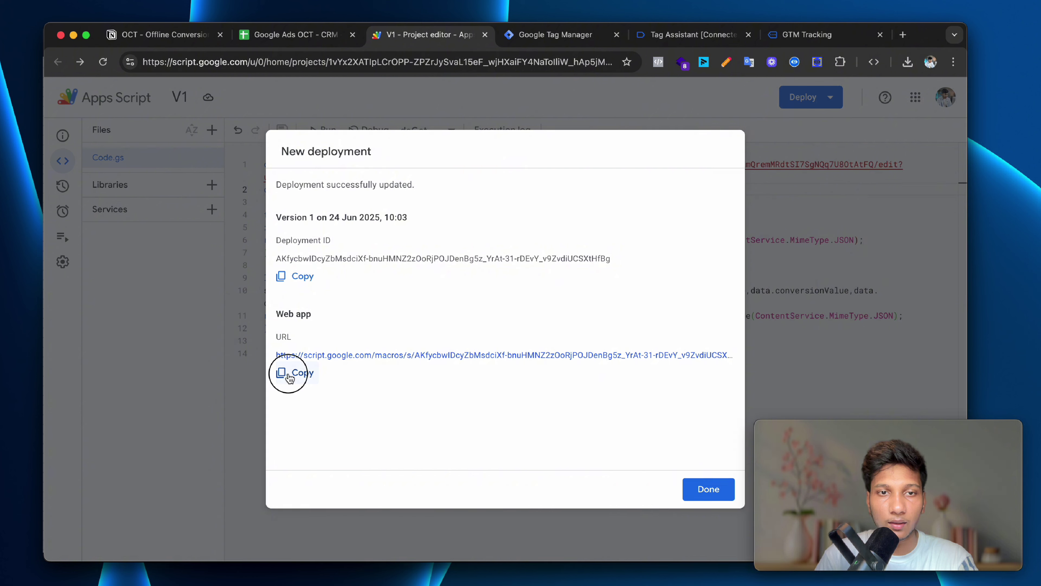
pyautogui.click(288, 36)
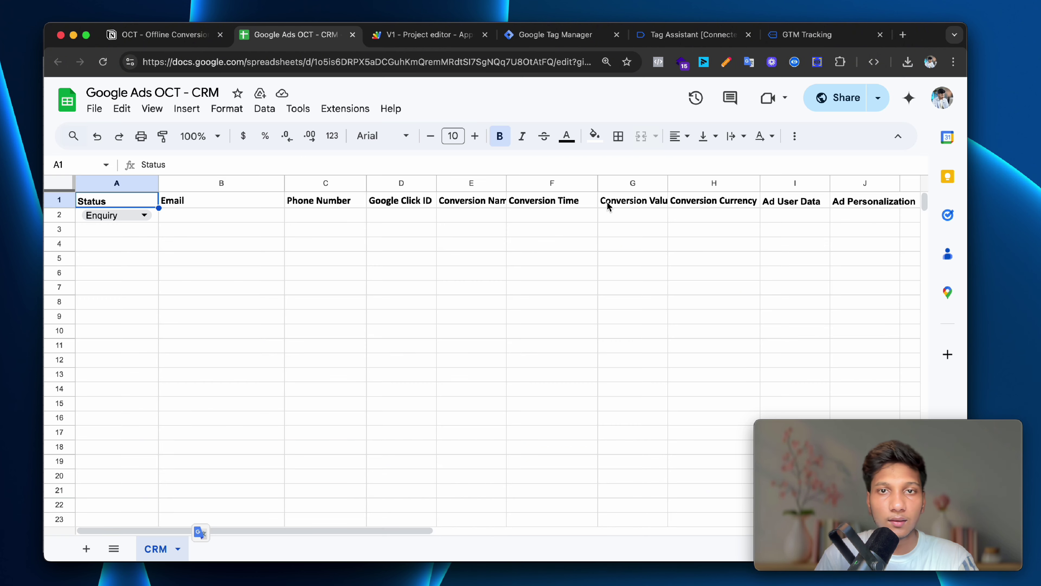
pyautogui.click(545, 35)
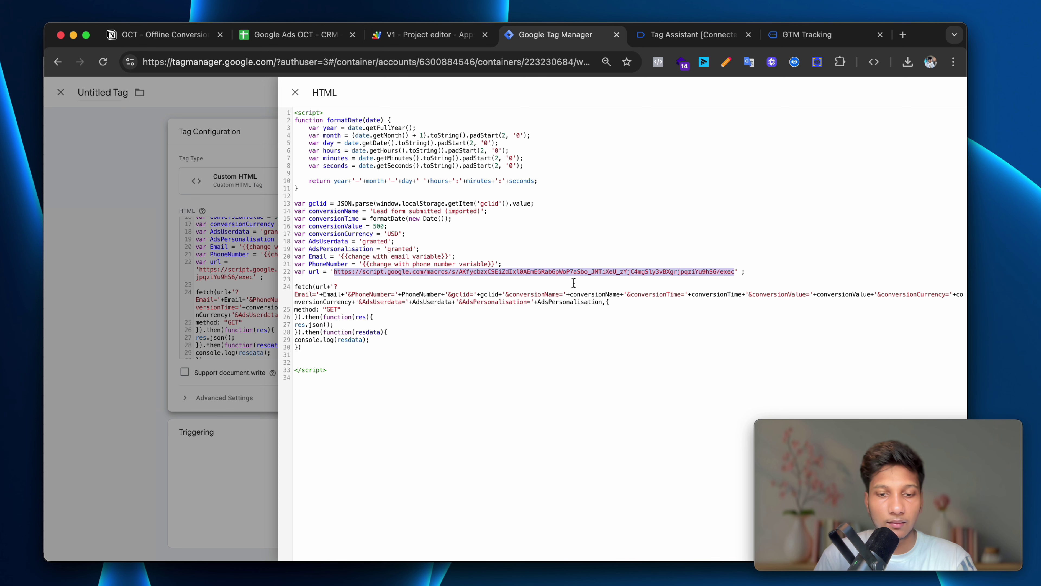
pyautogui.press('super+v')
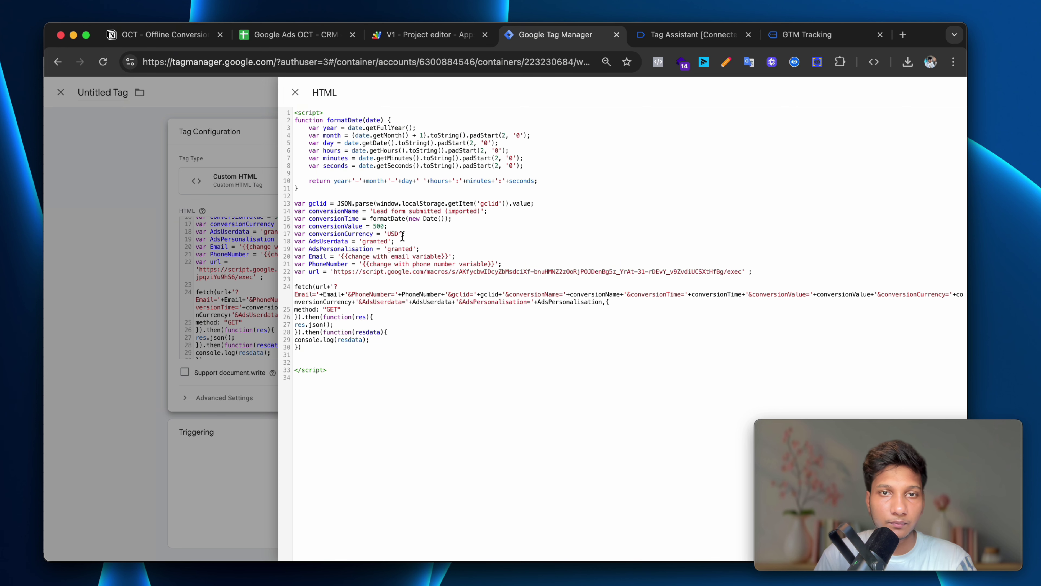
pyautogui.click(297, 92)
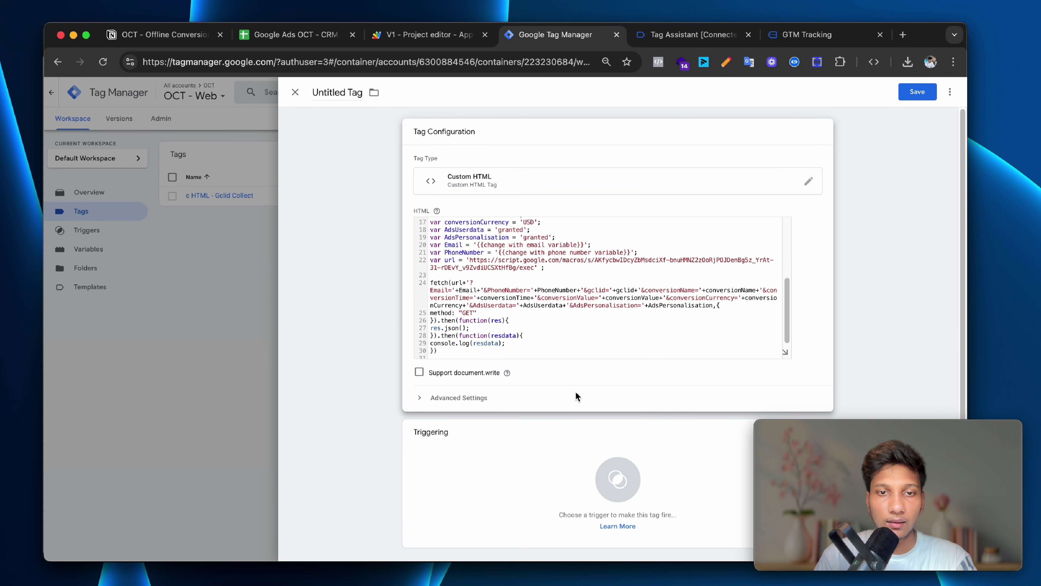
# Create an All Elements click trigger for the tag and save it under the name All Elements.
pyautogui.click(507, 446)
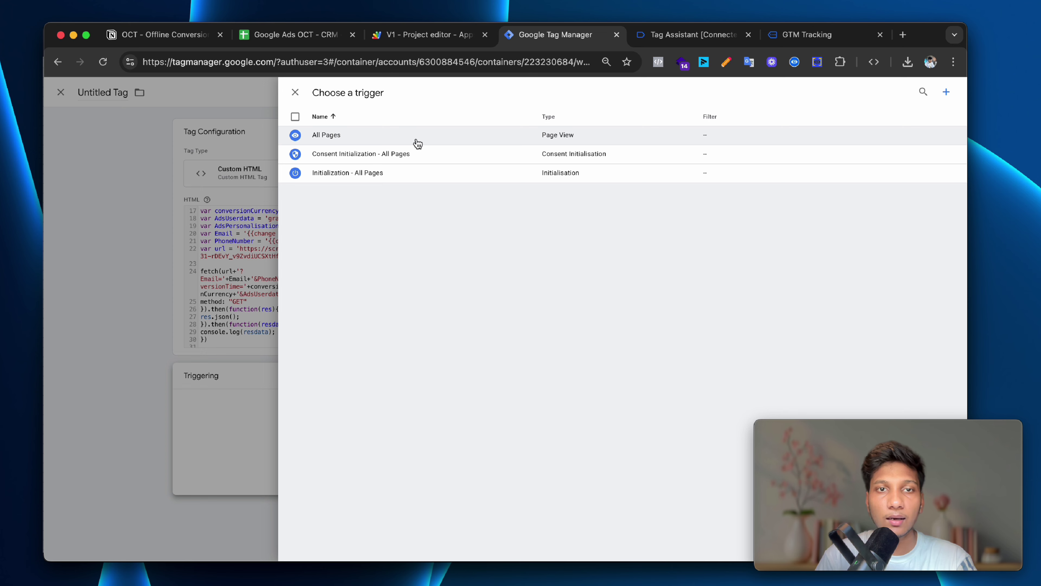
pyautogui.click(947, 93)
pyautogui.click(728, 187)
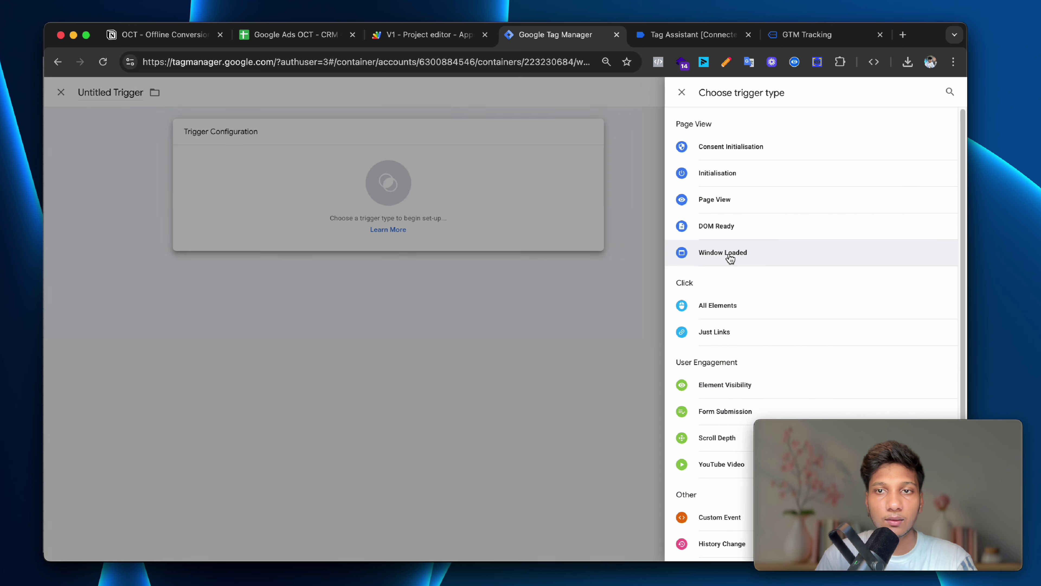
pyautogui.click(756, 307)
pyautogui.click(906, 98)
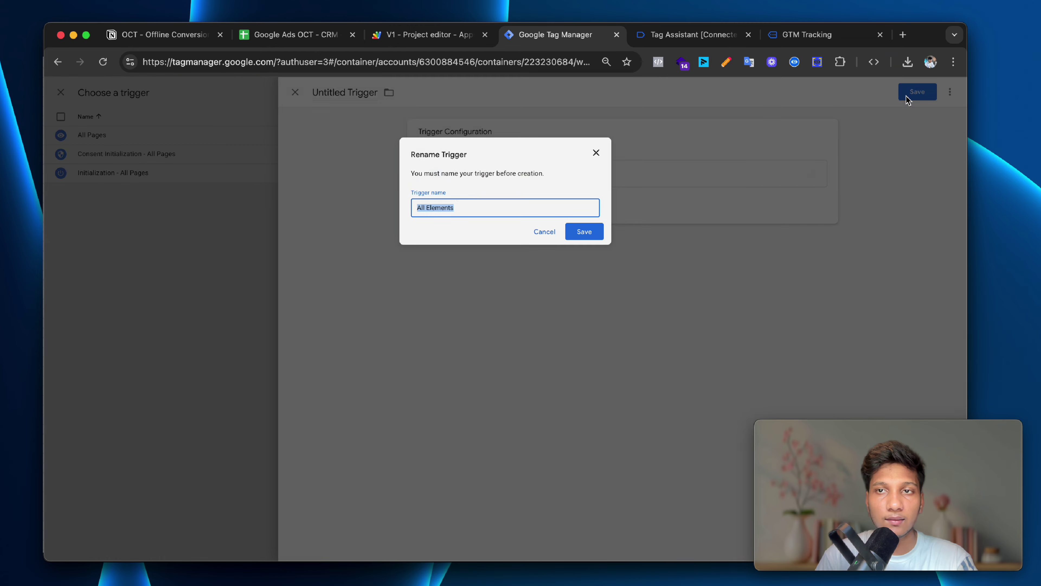
pyautogui.click(584, 231)
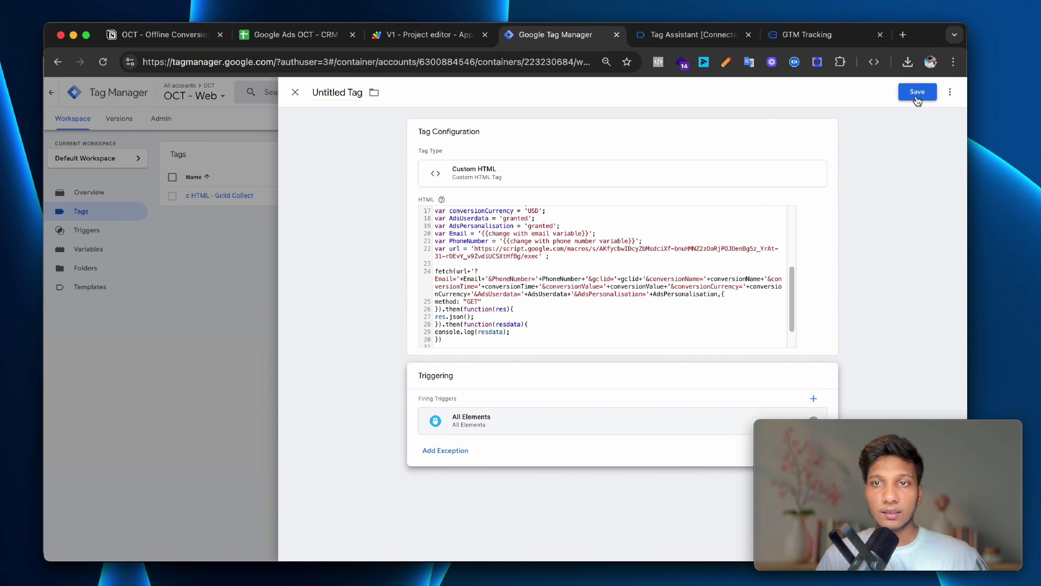
# Save the tag with the name c HTML - OCT Data Send Google Sheet.
pyautogui.click(916, 98)
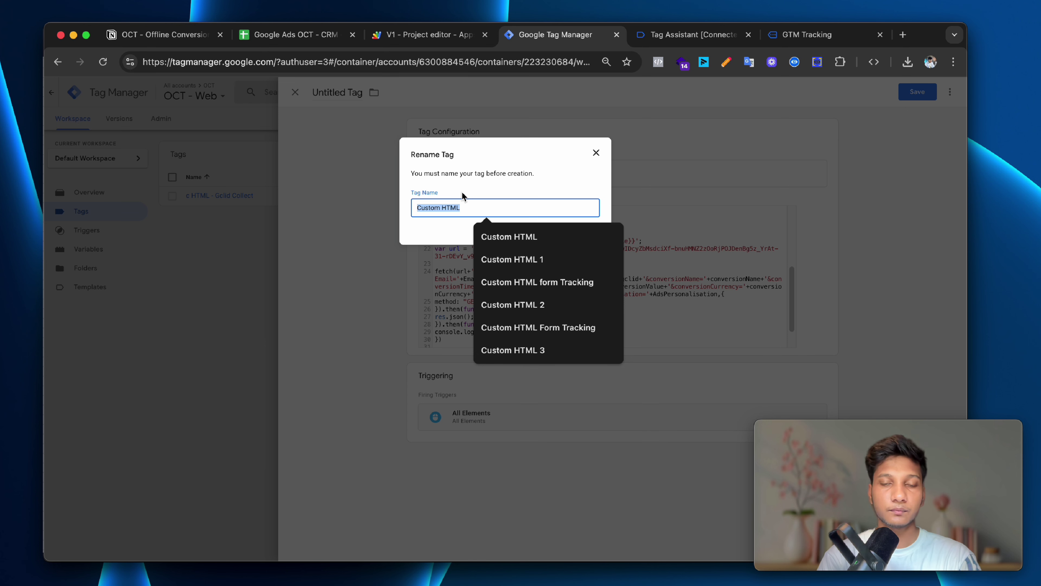
pyautogui.write('c HT')
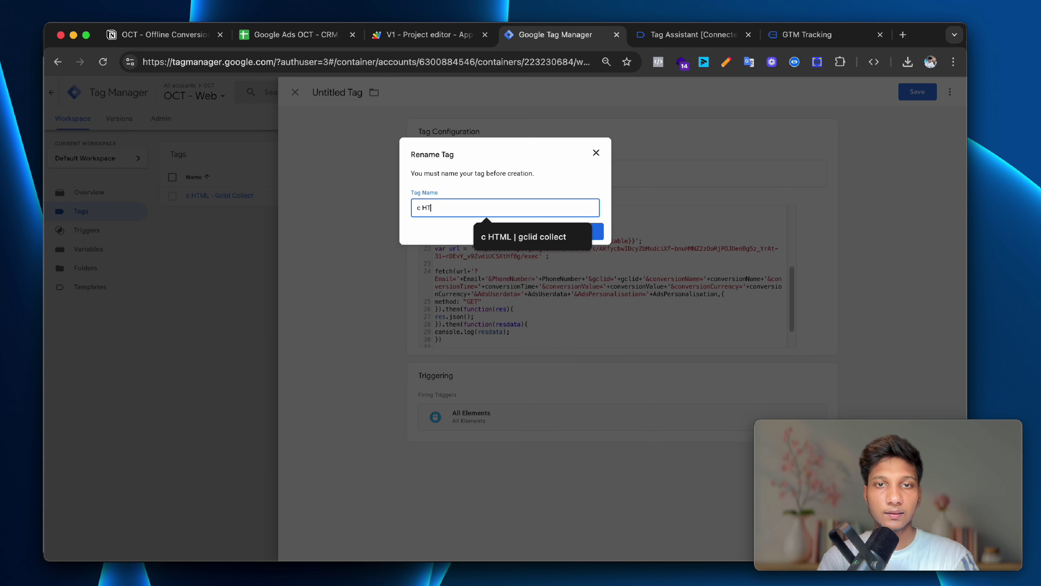
pyautogui.write('M L')
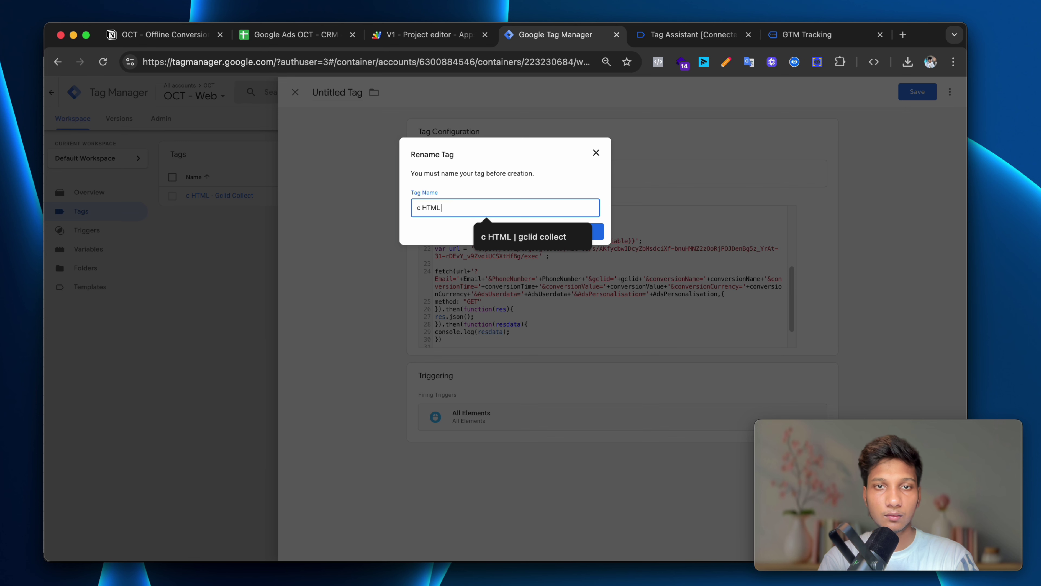
pyautogui.write(' - OCT Data Send Google Sh')
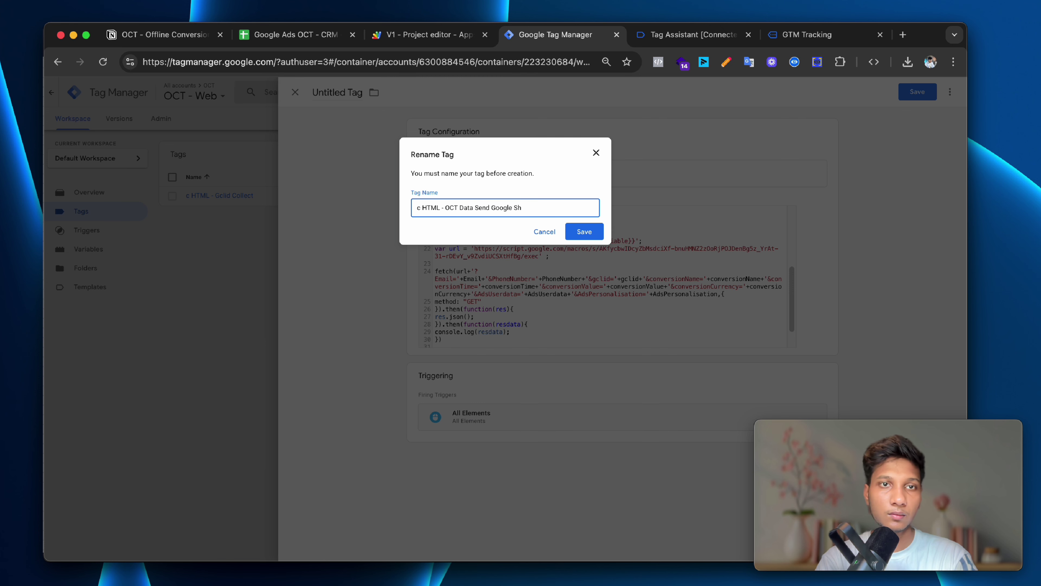
pyautogui.write('eet')
pyautogui.click(574, 225)
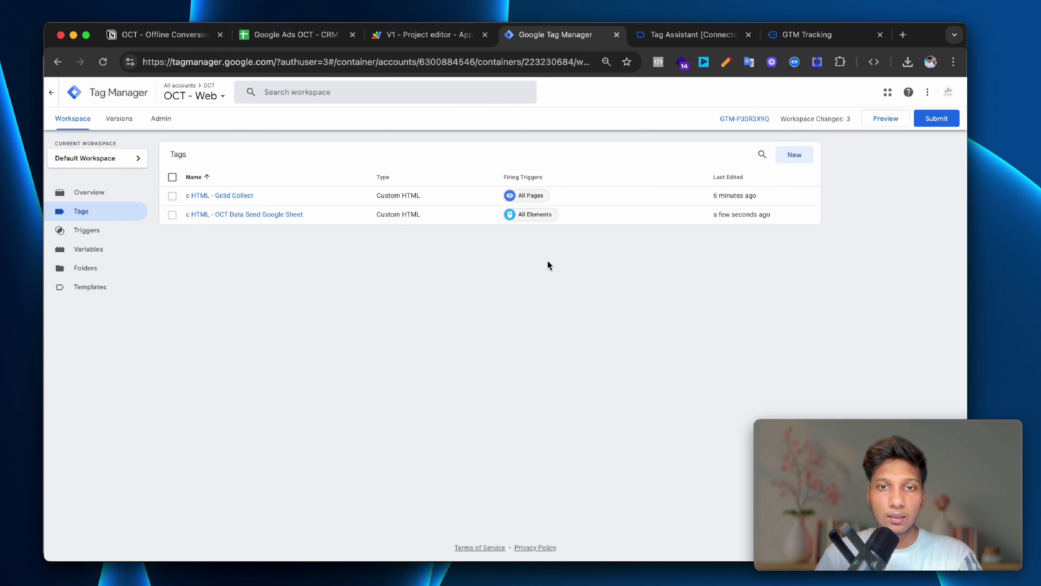
# Start a preview of the container and close the old Tag Assistant and GTM Tracking pages.
pyautogui.click(876, 121)
pyautogui.click(706, 39)
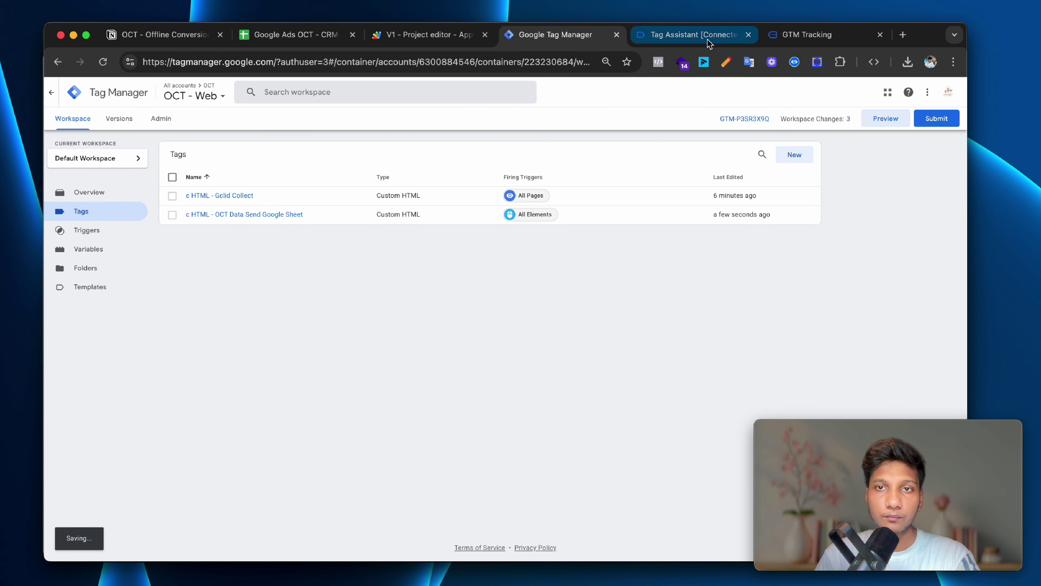
pyautogui.click(555, 218)
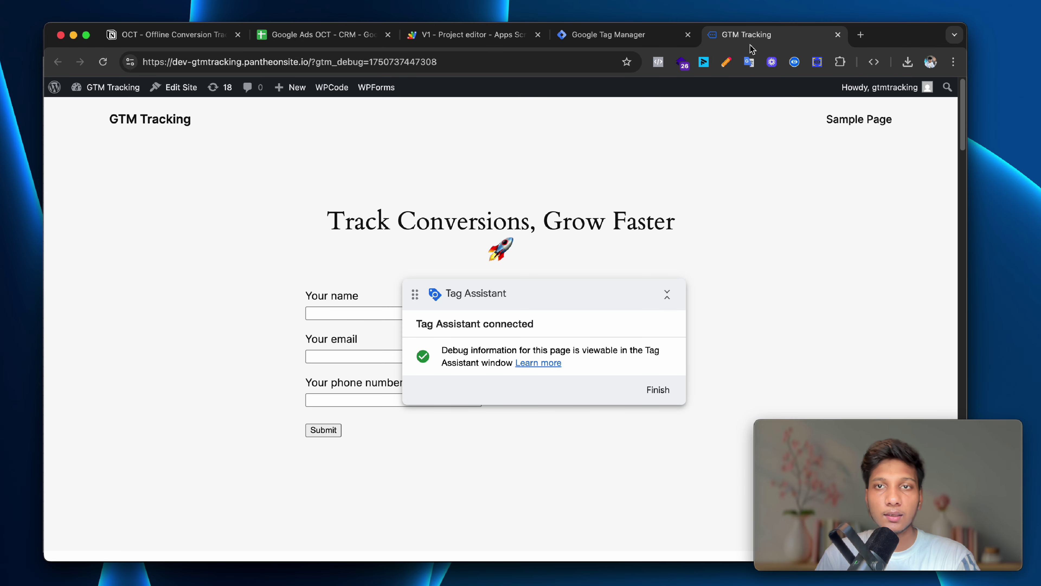
pyautogui.press('super+w')
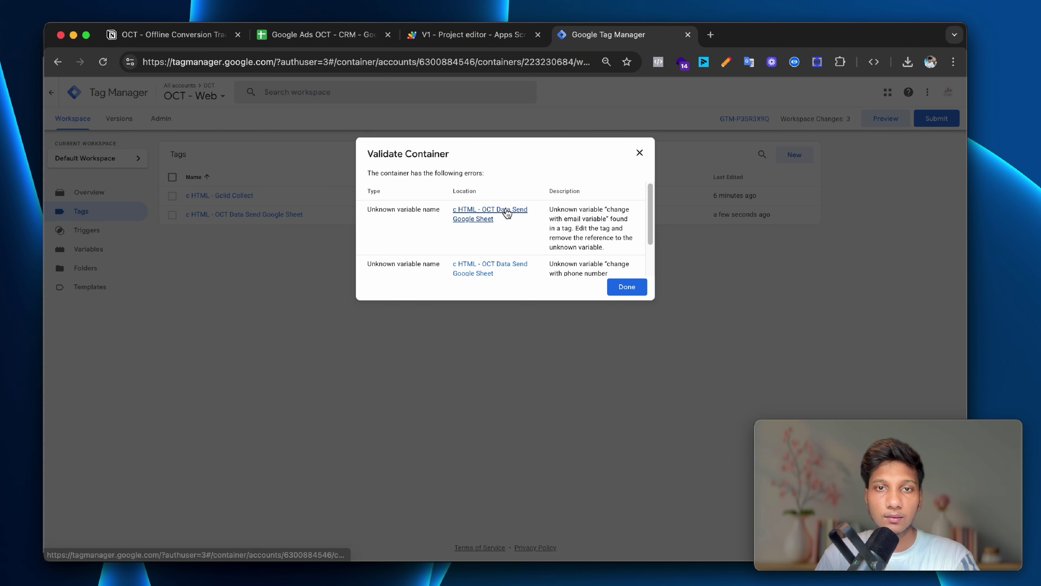
# In the OCT Data Send Google Sheet tag, replace the Email variable placeholder with plain text and the PhoneNumber placeholder with number, and save the tag.
pyautogui.click(500, 217)
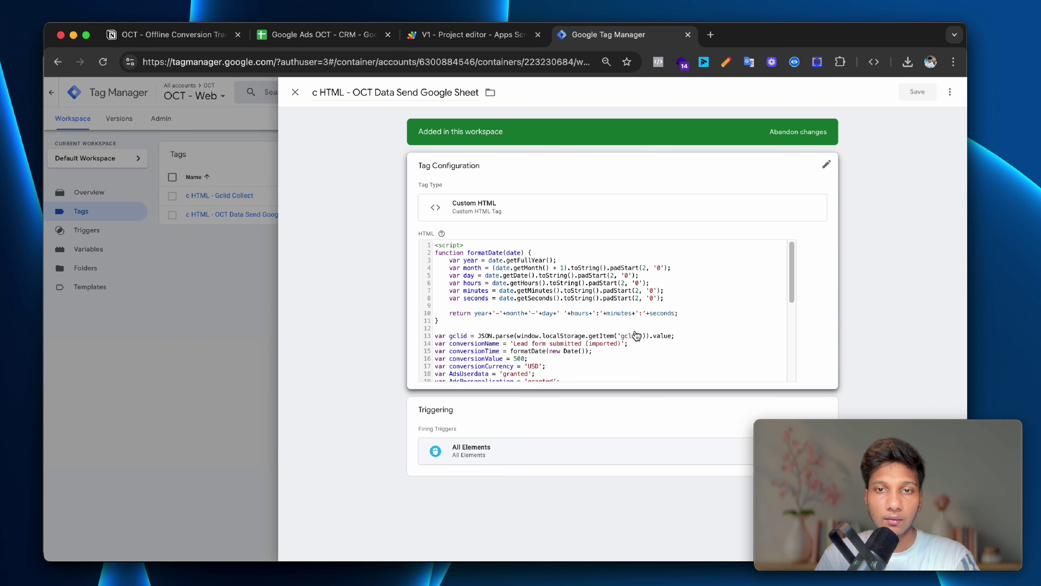
pyautogui.scroll(-5, 641, 331)
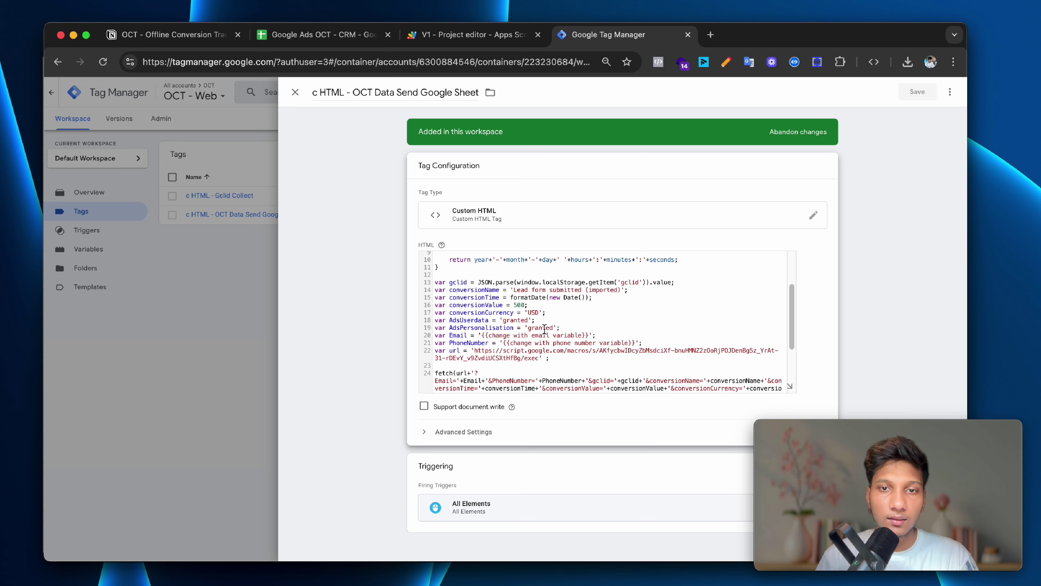
pyautogui.moveTo(484, 337); pyautogui.dragTo(588, 335)
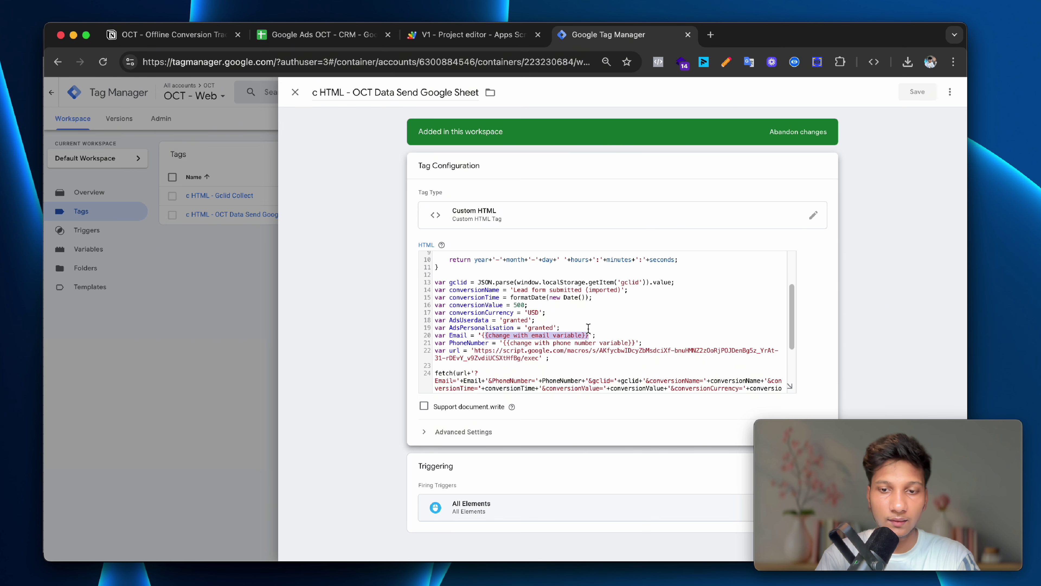
pyautogui.press('BackSpace')
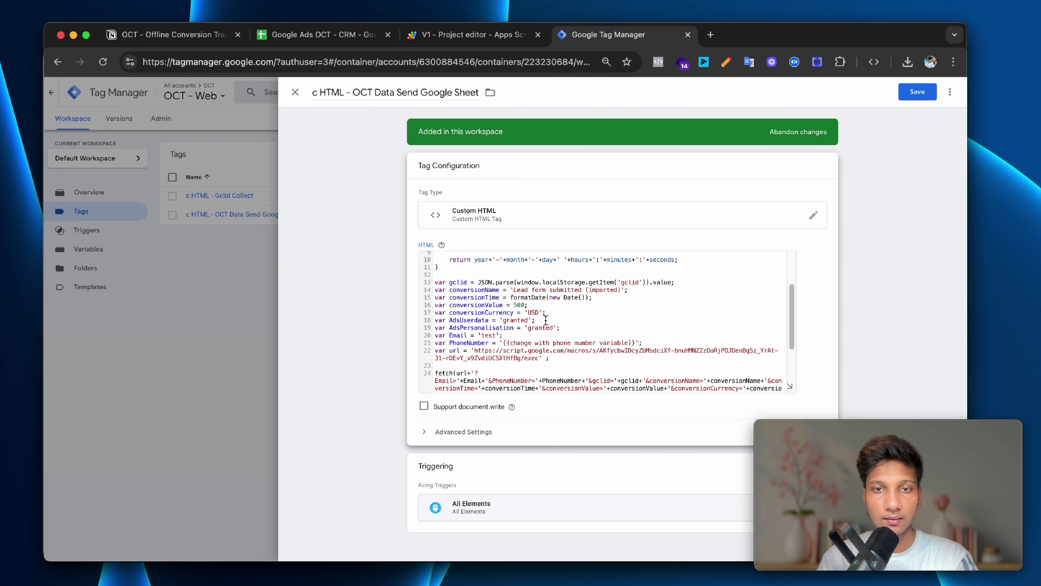
pyautogui.moveTo(503, 346); pyautogui.dragTo(635, 345)
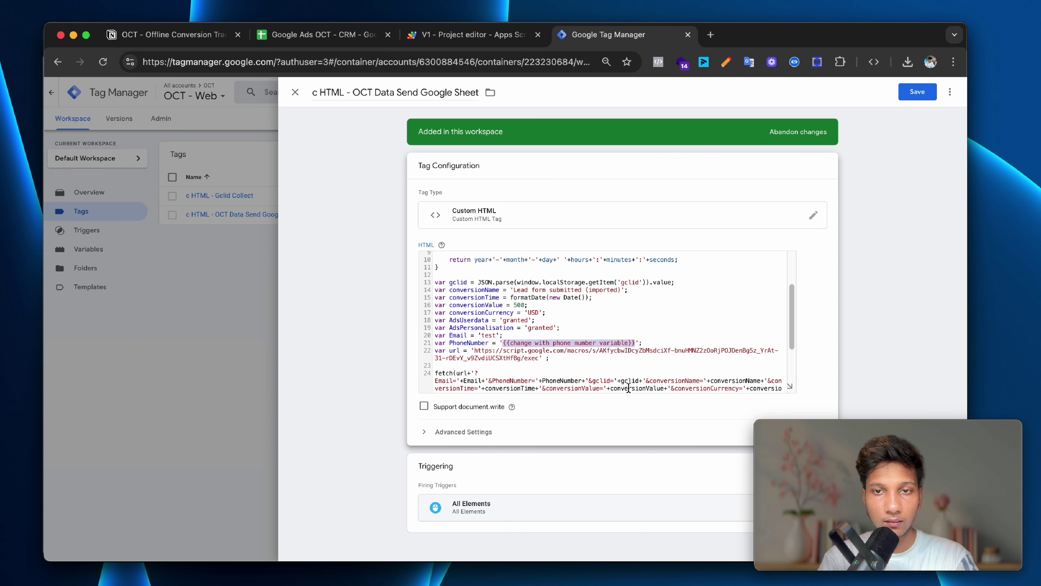
pyautogui.write('t')
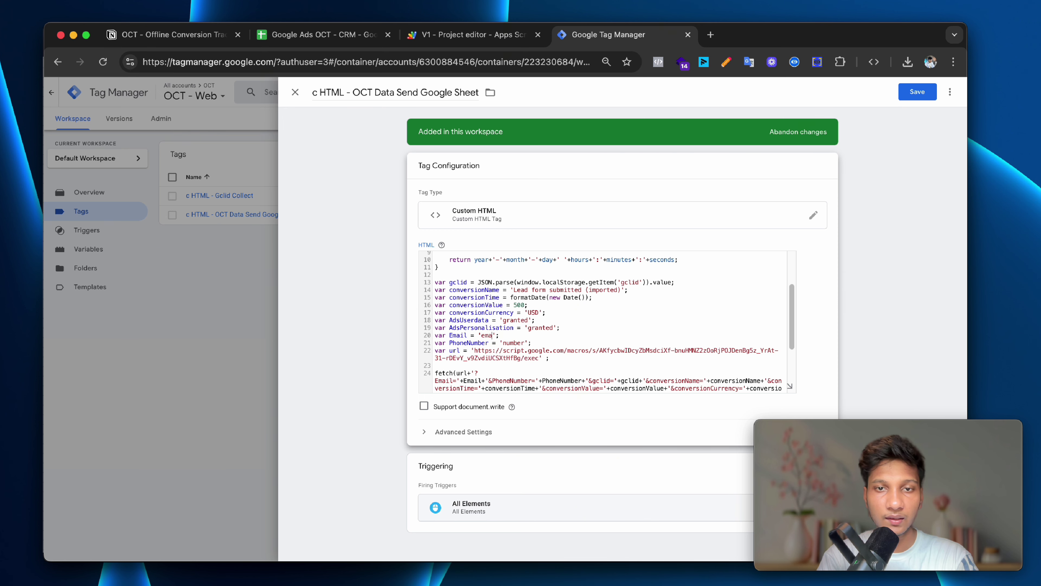
pyautogui.click(929, 100)
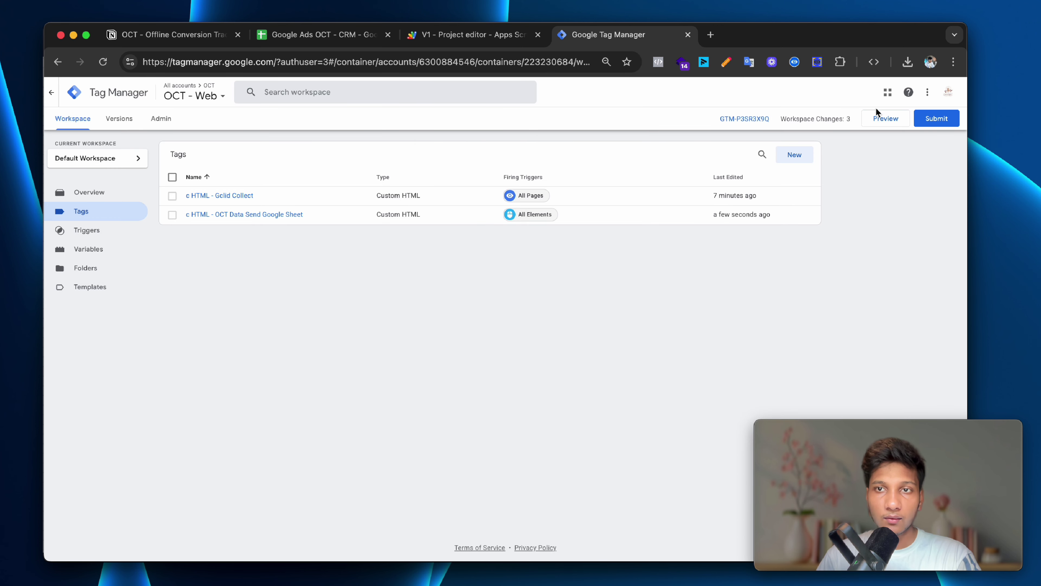
# Start a preview of the container and copy the test URL with gclid=TEST-GCLID-12345 from the OCT notes page.
pyautogui.click(894, 120)
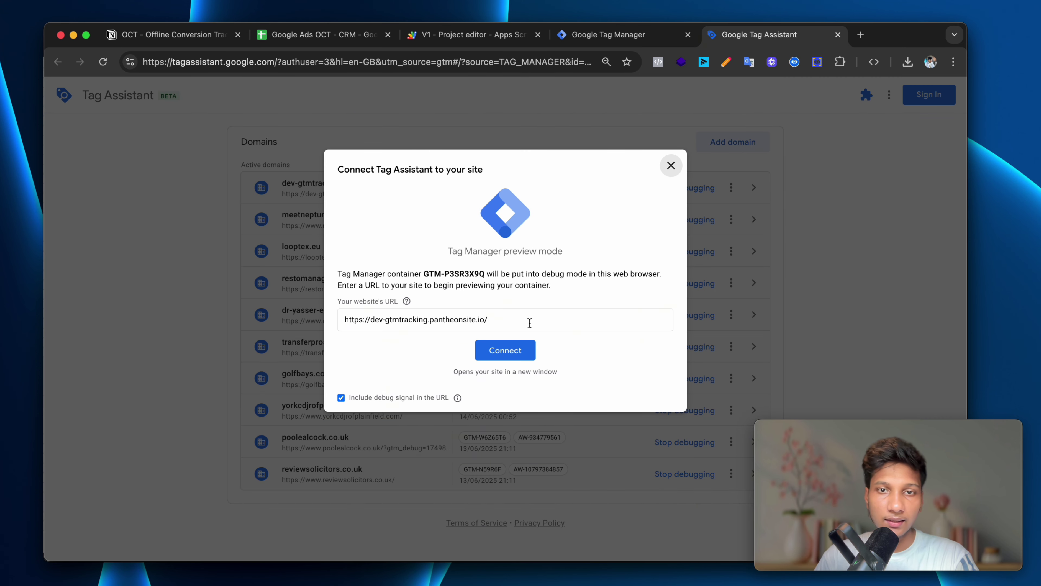
pyautogui.click(529, 323)
pyautogui.press('super+a')
pyautogui.click(194, 41)
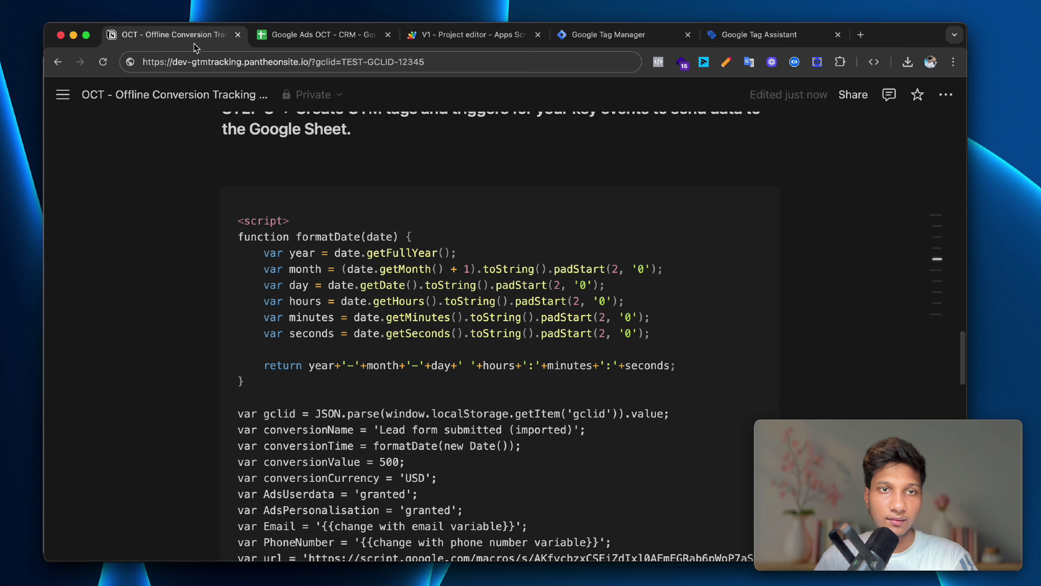
pyautogui.scroll(-20, 618, 425)
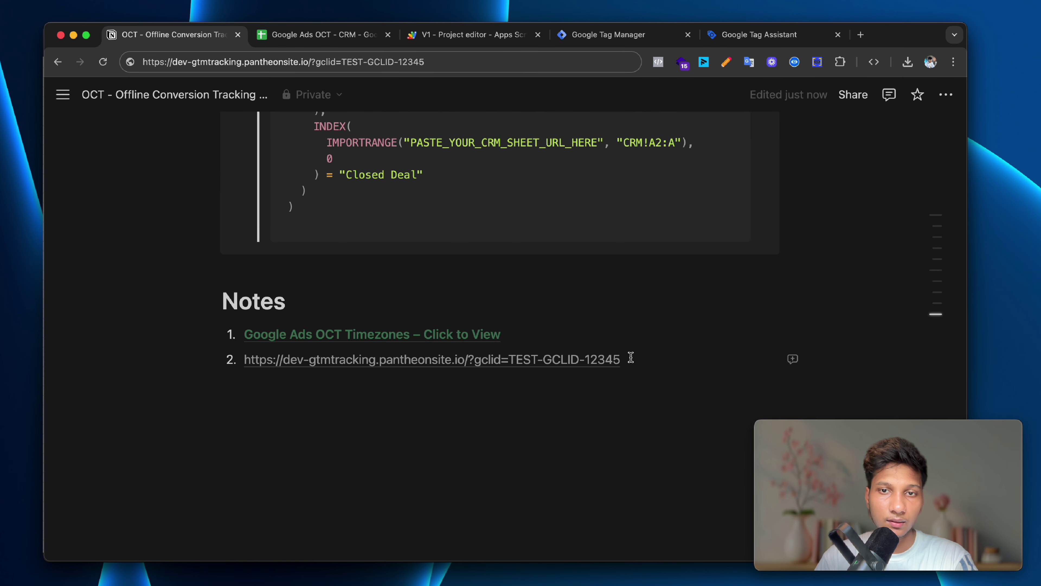
pyautogui.moveTo(631, 357); pyautogui.dragTo(572, 361)
pyautogui.click(472, 61)
pyautogui.press('super+c')
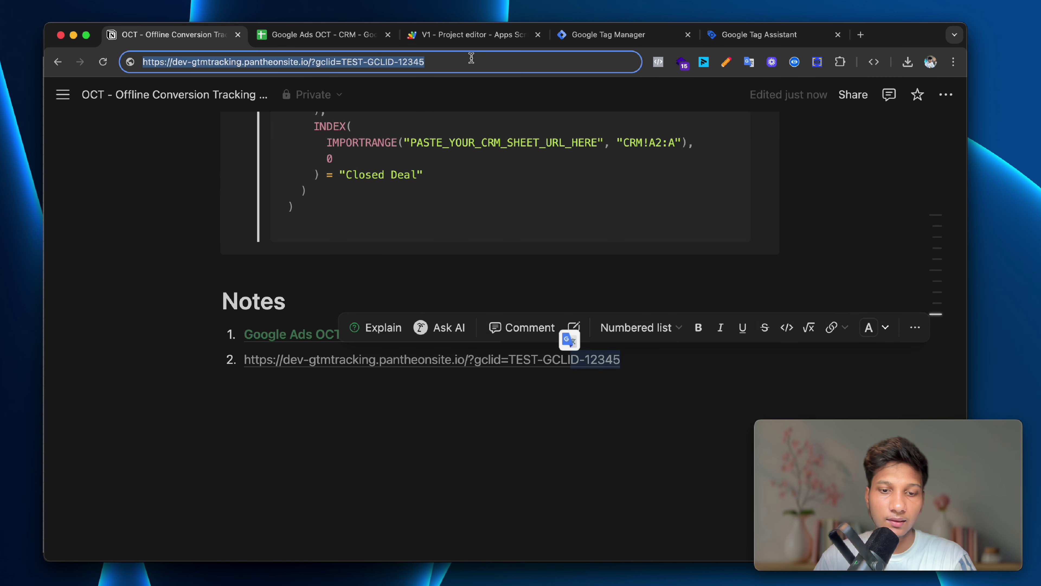
pyautogui.click(611, 35)
pyautogui.click(737, 35)
pyautogui.click(528, 319)
pyautogui.press('super+a')
pyautogui.press('super+v')
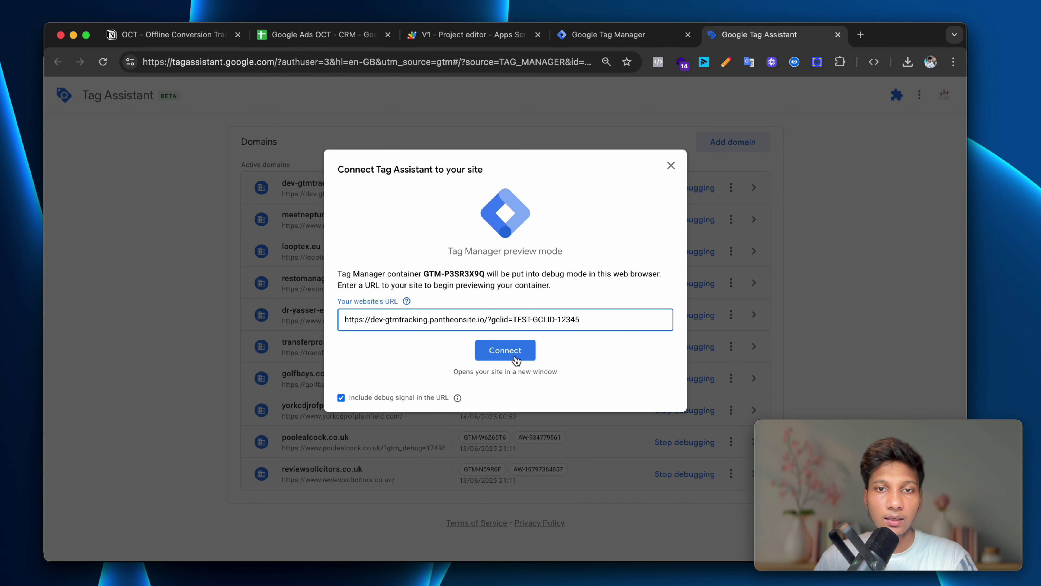
pyautogui.click(514, 359)
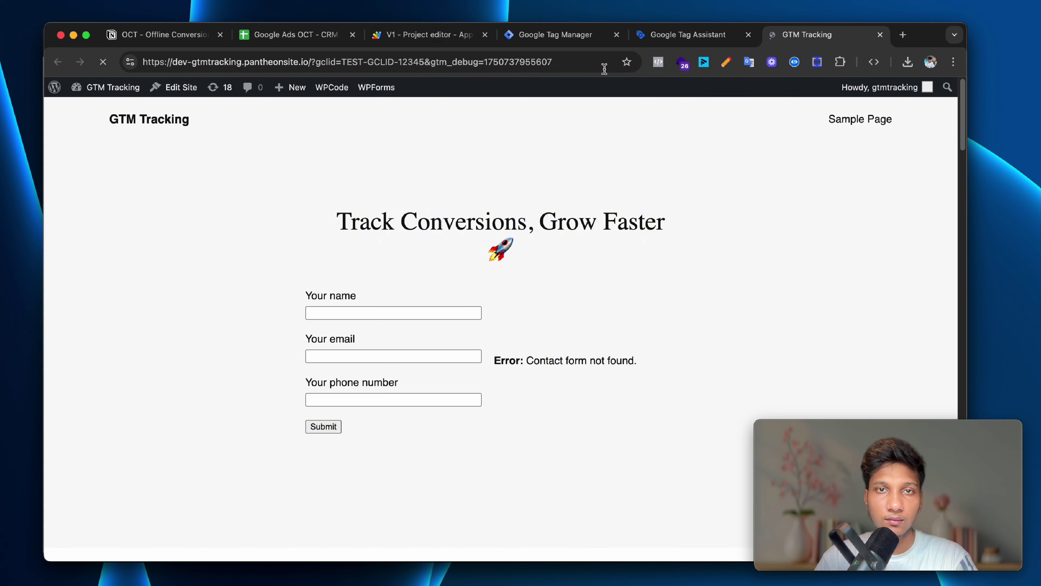
# Dismiss the New deployment dialog, close the Apps Script project page and return to the CRM sheet.
pyautogui.click(294, 35)
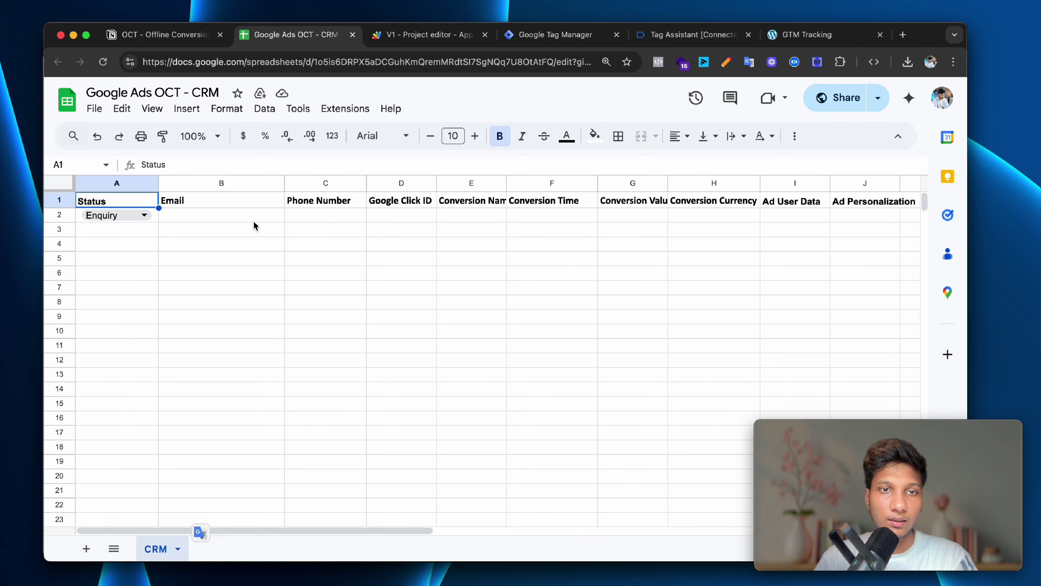
pyautogui.click(426, 35)
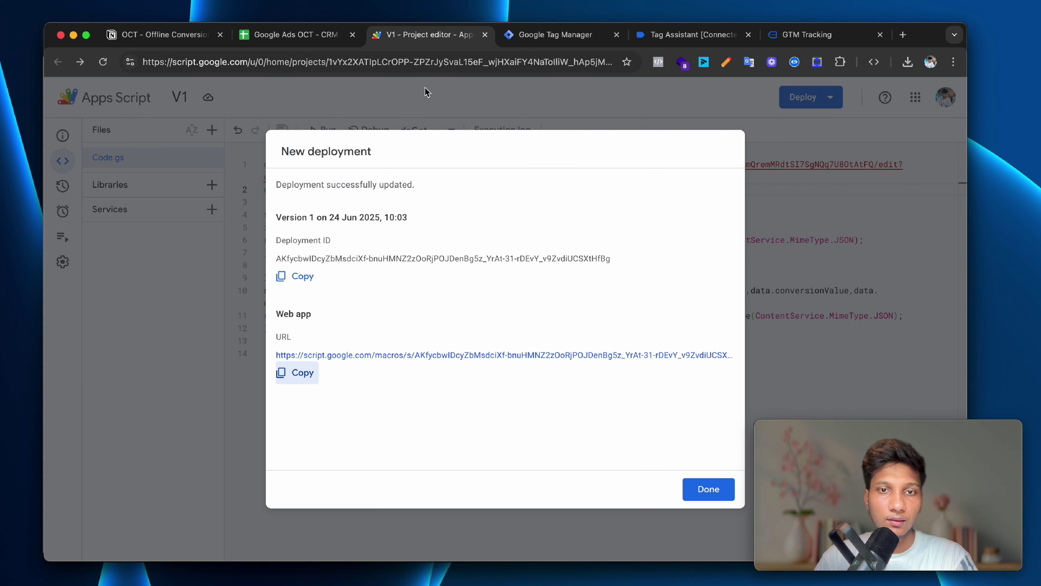
pyautogui.click(715, 489)
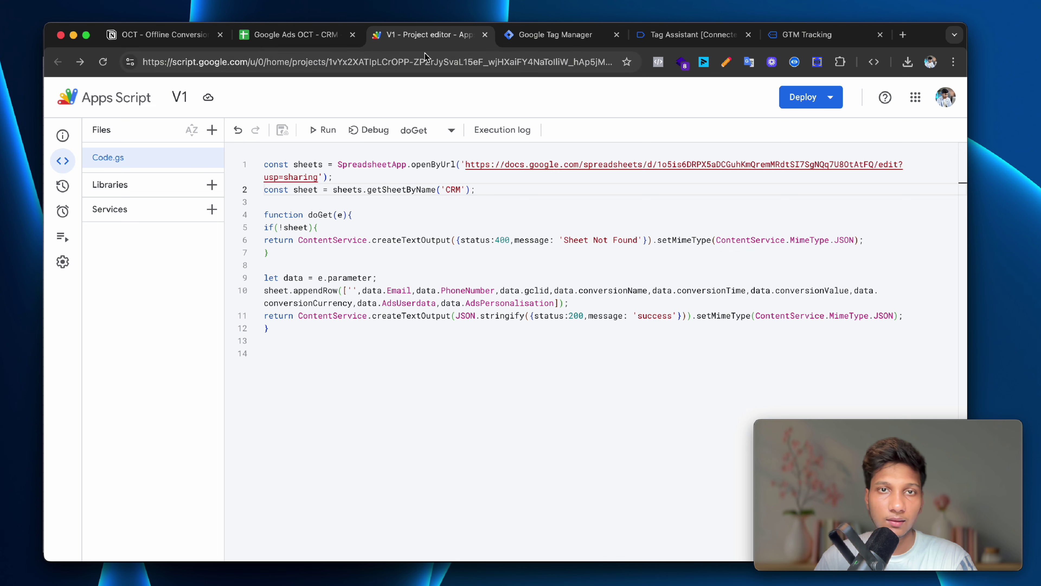
pyautogui.press('super+w')
pyautogui.click(301, 37)
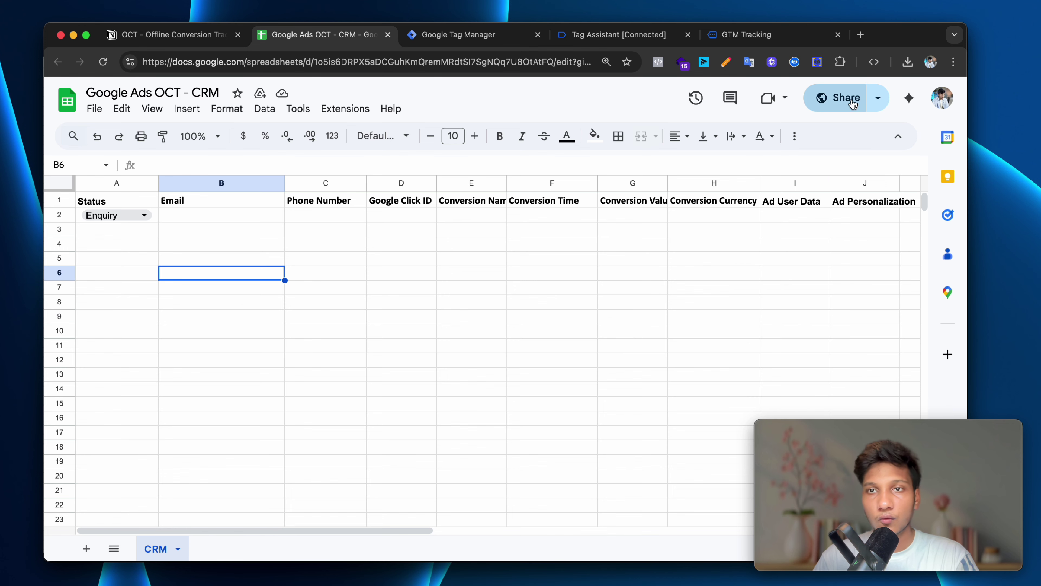
# Check the GTM Tracking test page and dismiss the Connected notice in Tag Assistant.
pyautogui.click(756, 37)
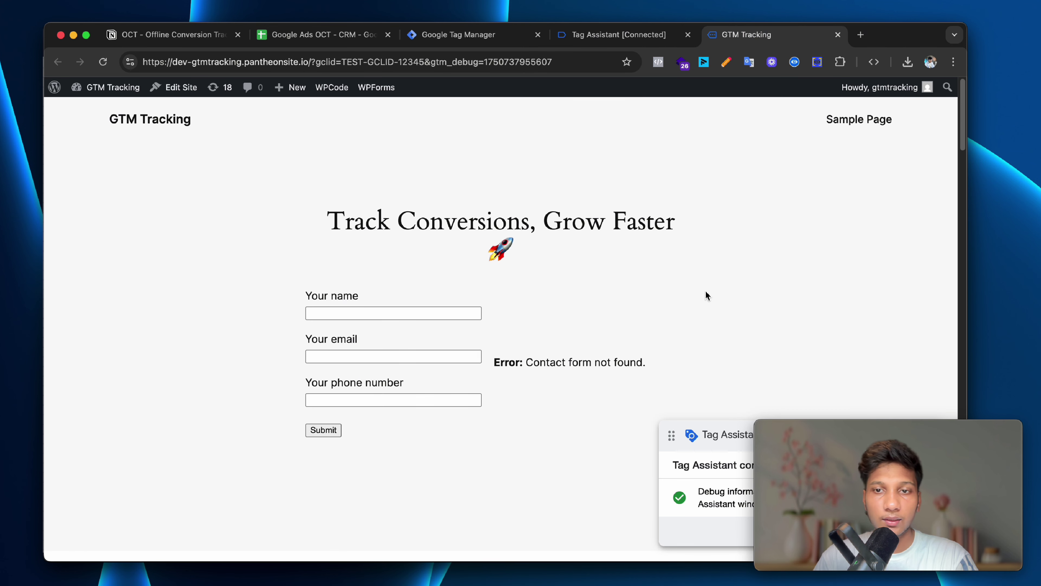
pyautogui.click(601, 40)
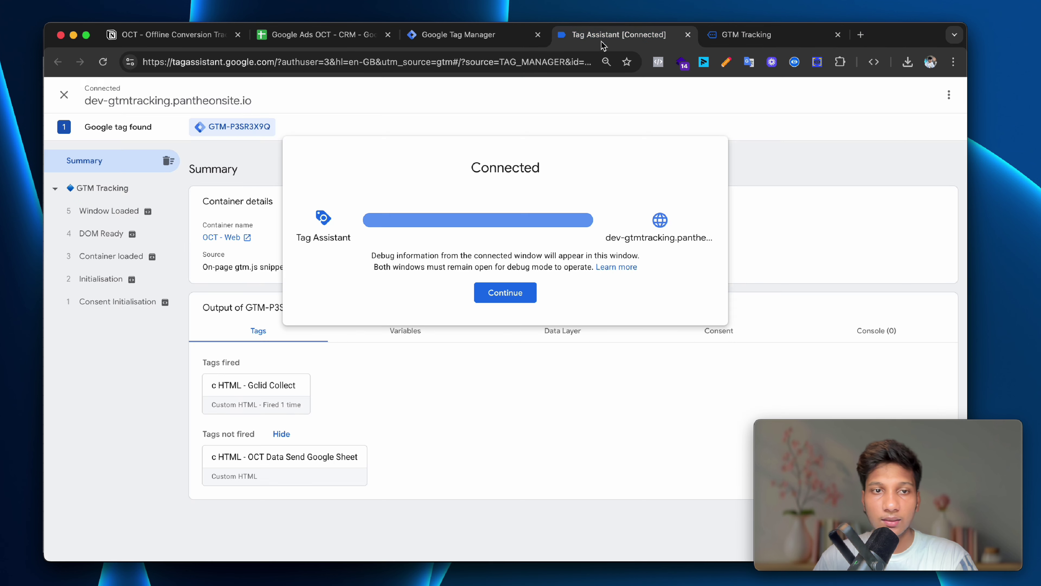
pyautogui.click(513, 297)
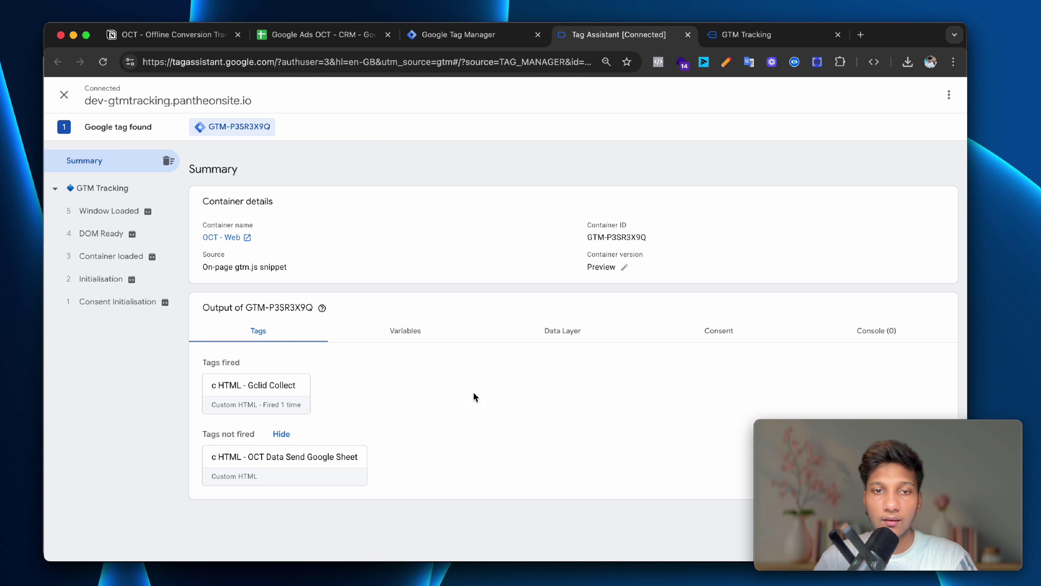
# Submit the empty form on the GTM Tracking test page and check the debug session in Tag Assistant.
pyautogui.click(744, 36)
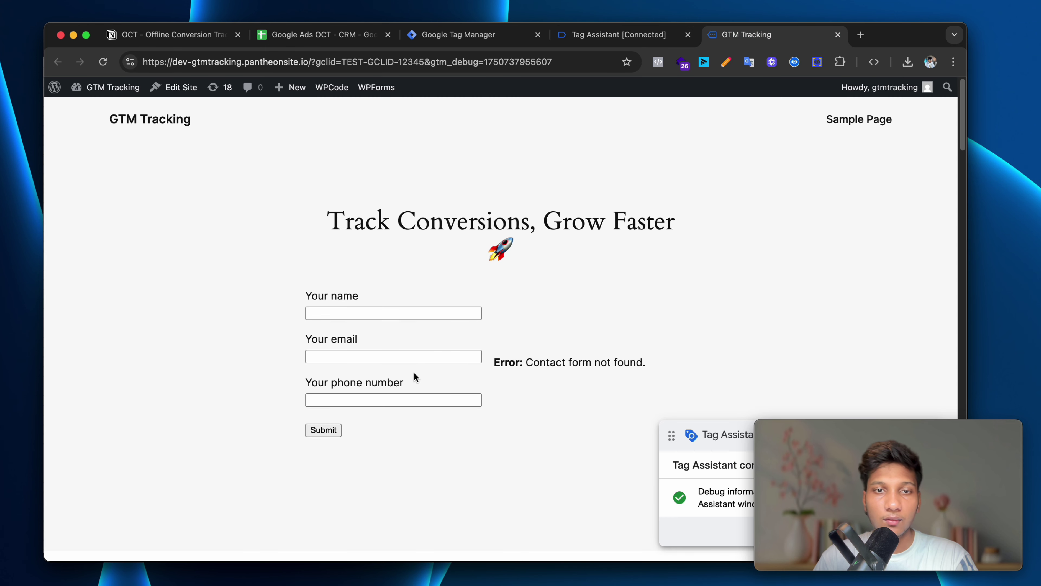
pyautogui.click(327, 430)
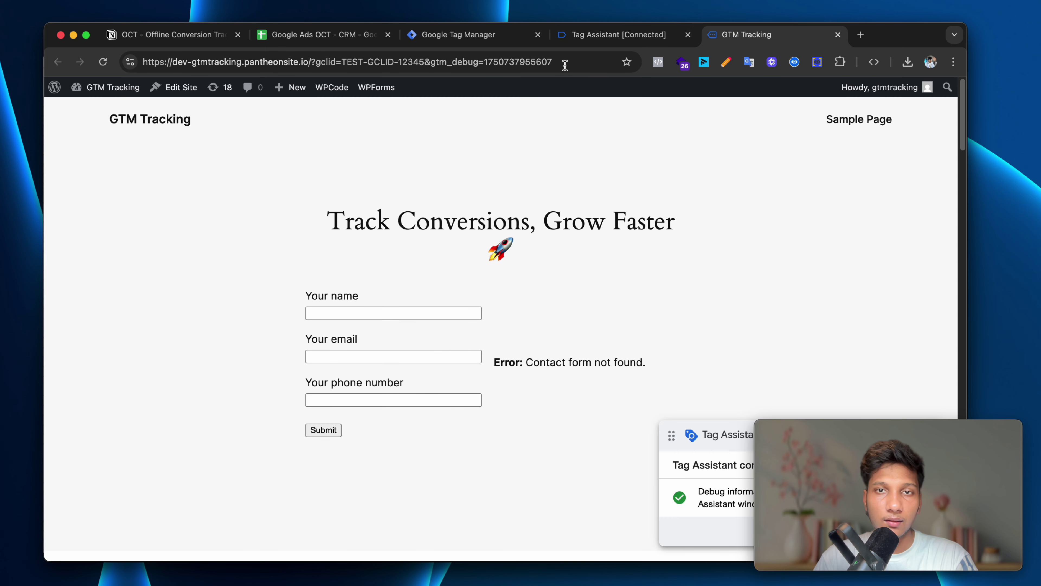
pyautogui.click(567, 36)
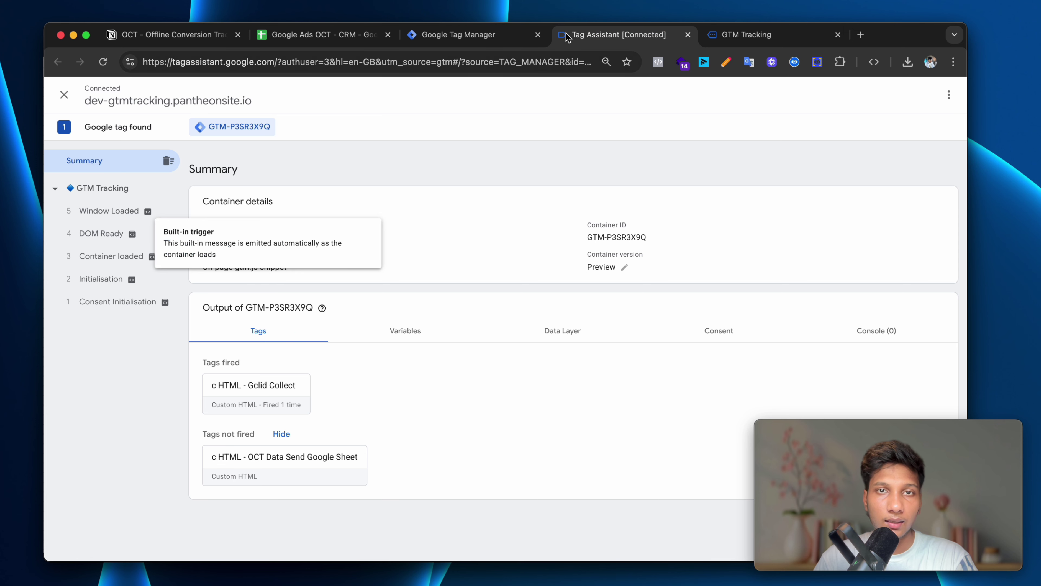
# Highlight the gclid value TEST-GCLID-12345 in the test page's URL.
pyautogui.click(733, 37)
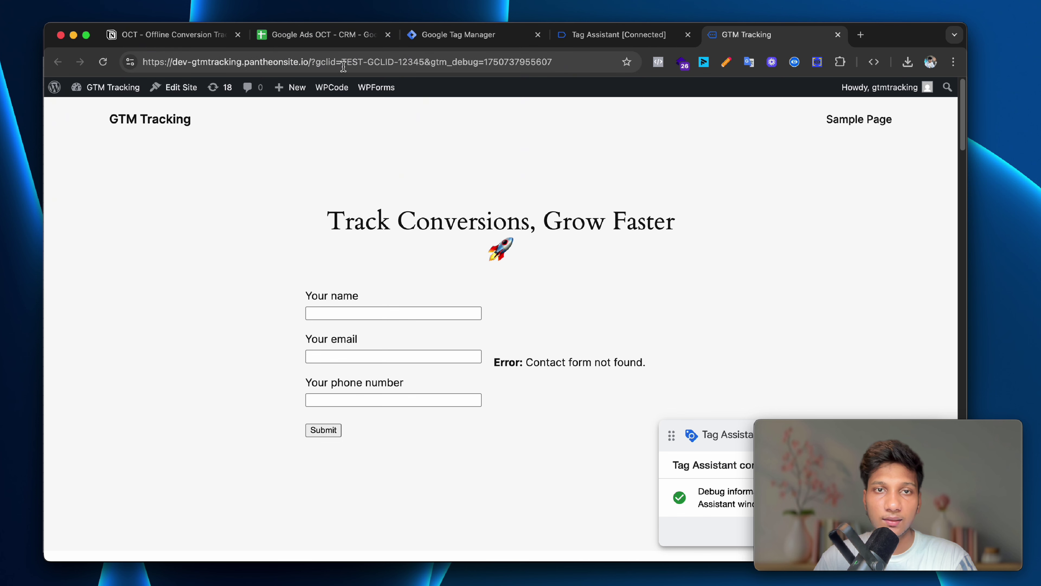
pyautogui.moveTo(344, 66); pyautogui.dragTo(491, 74)
pyautogui.click(436, 62)
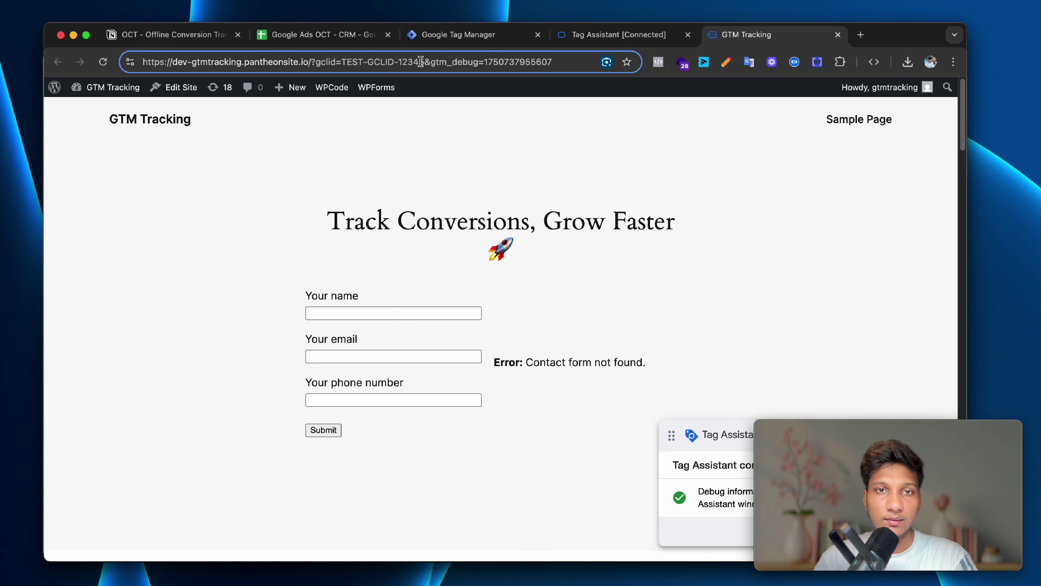
pyautogui.moveTo(420, 62); pyautogui.dragTo(342, 63)
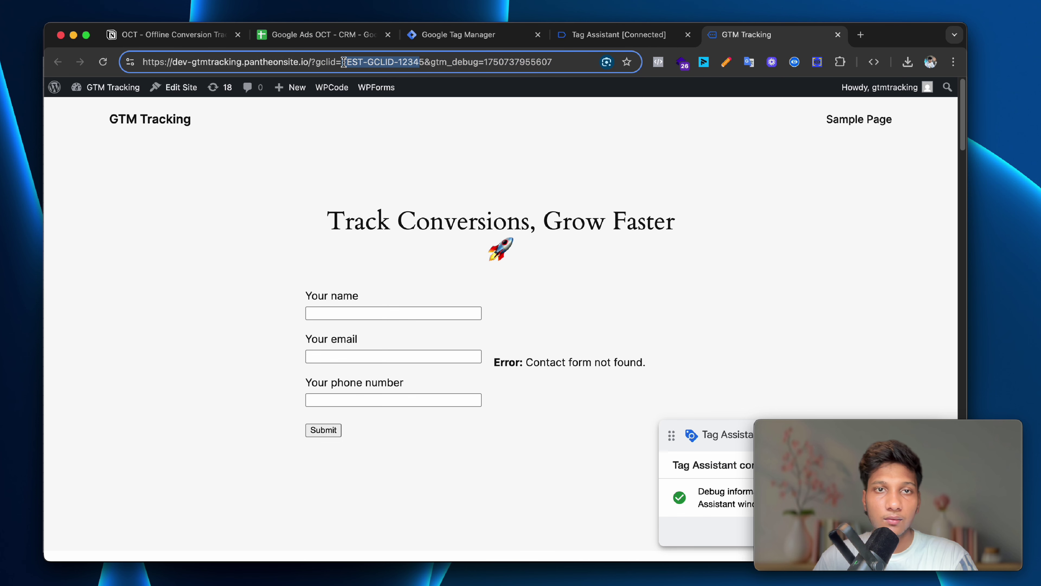
# Check the email, phone number and click ID of the new CRM sheet entry, and fit the Google Click ID column to its contents.
pyautogui.click(313, 36)
pyautogui.click(319, 243)
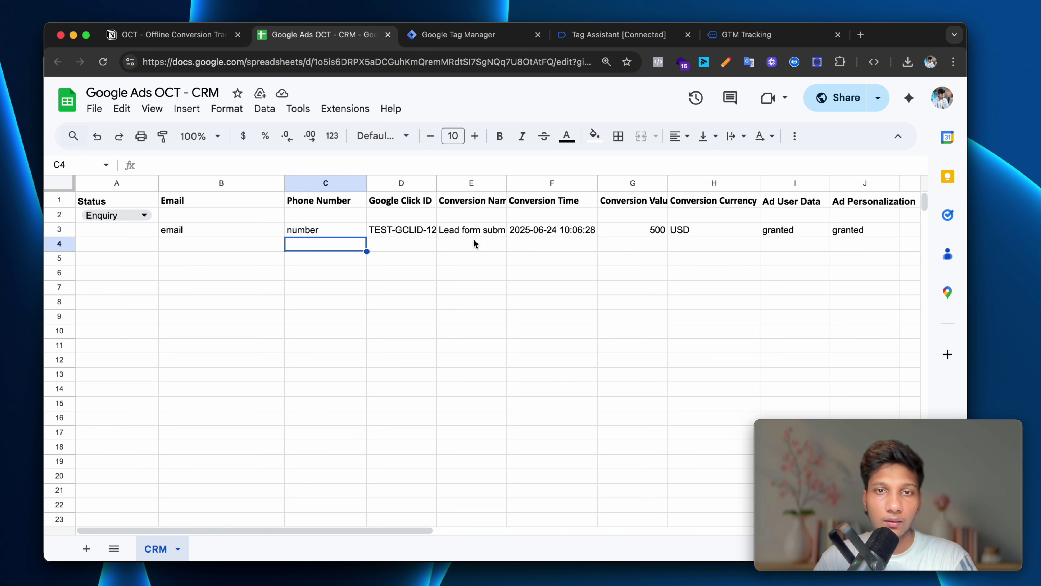
pyautogui.click(206, 231)
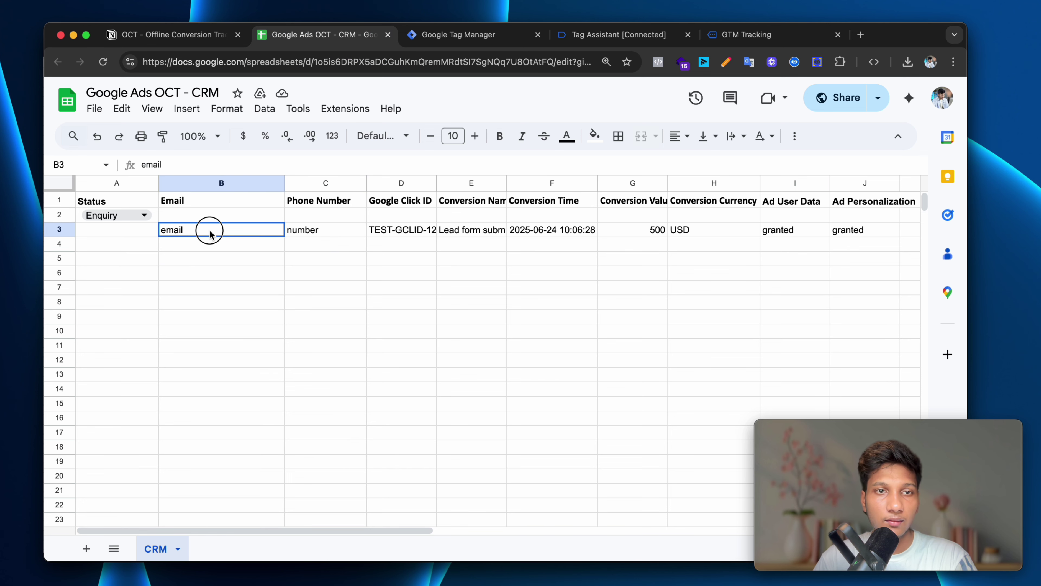
pyautogui.click(305, 238)
pyautogui.click(318, 231)
pyautogui.click(414, 229)
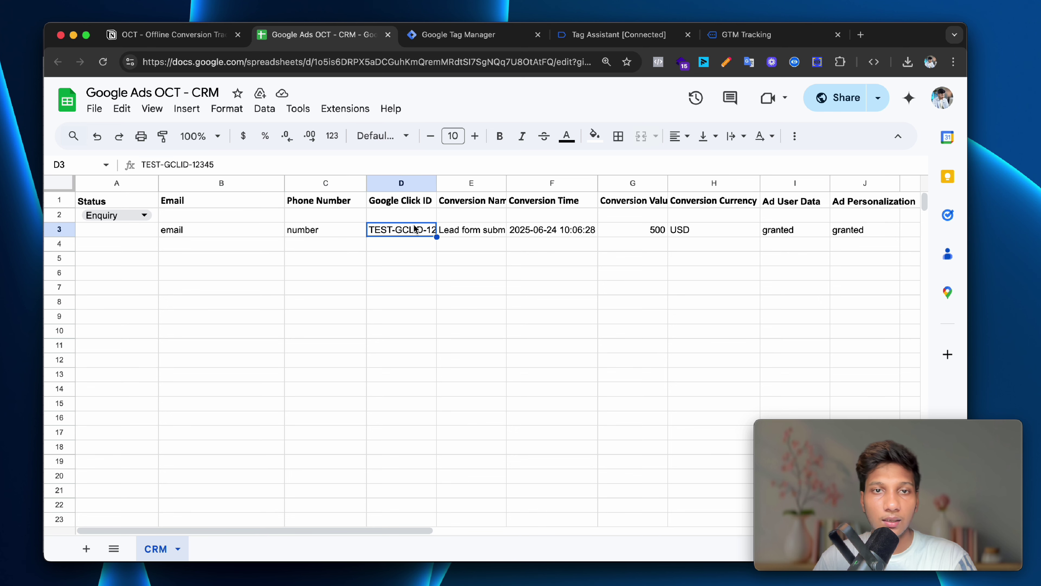
pyautogui.doubleClick(436, 183)
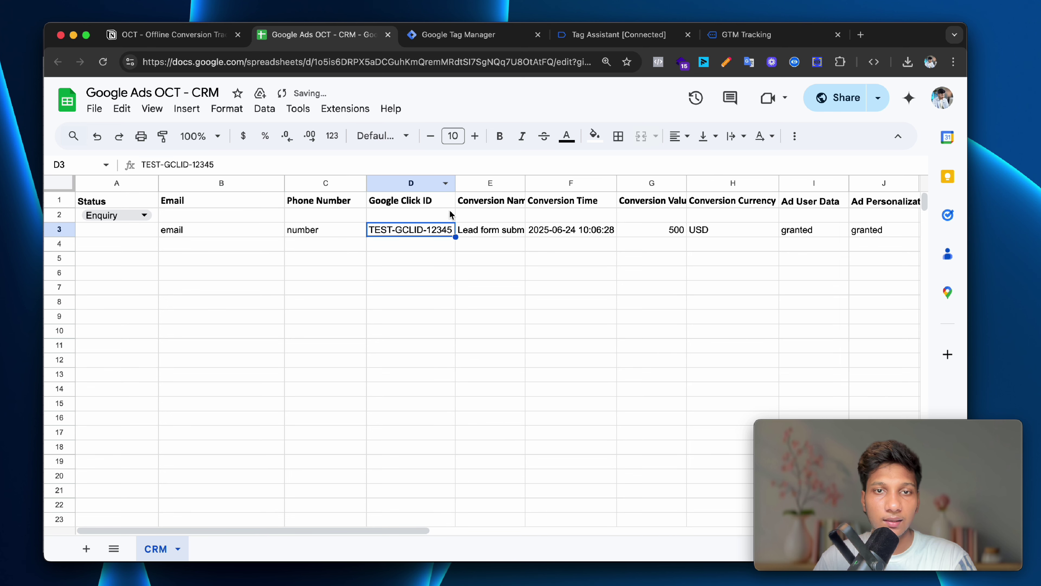
# Examine the new entry's conversion name, time, value, currency and ad consent columns in the CRM sheet.
pyautogui.click(514, 233)
pyautogui.hscroll(3, 513, 233)
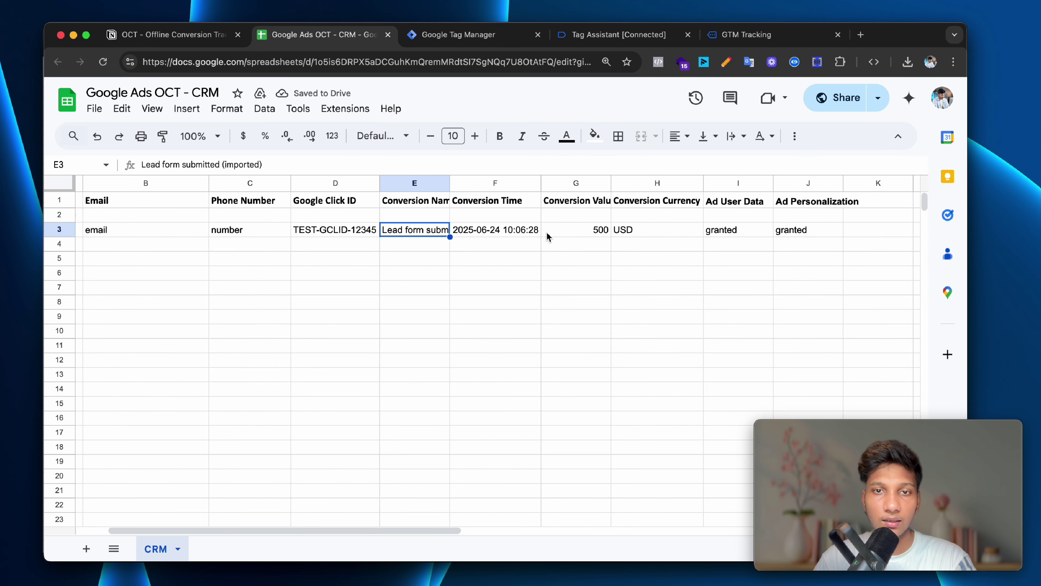
pyautogui.hscroll(2, 580, 237)
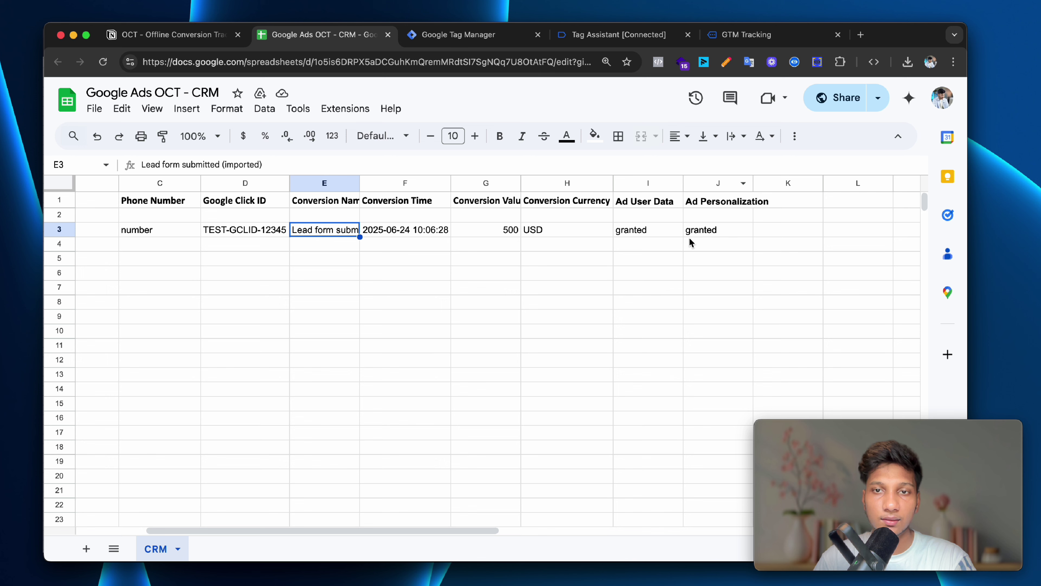
pyautogui.hscroll(-5, 405, 220)
pyautogui.click(339, 267)
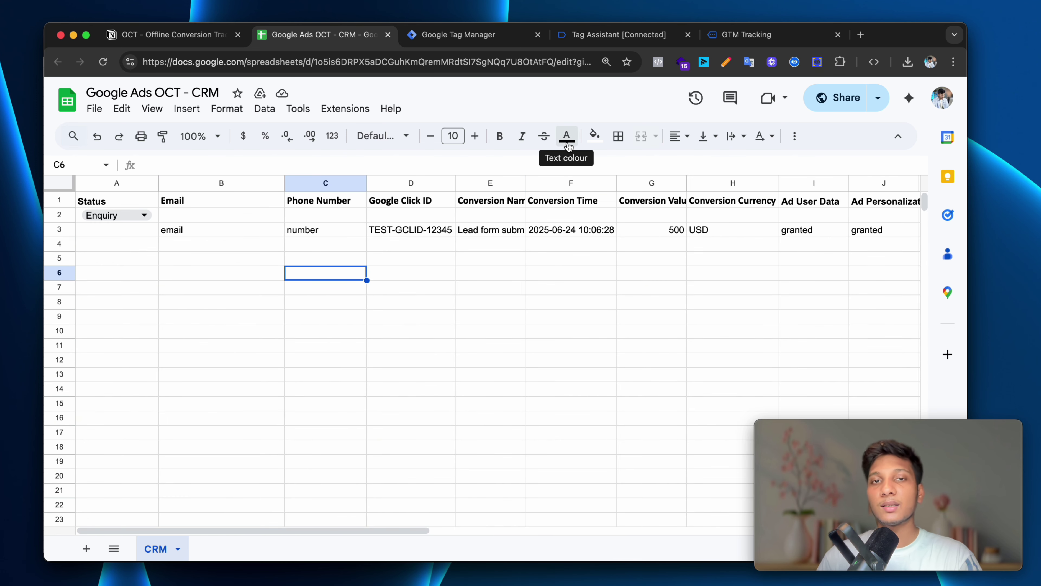
# Trigger the data-sending tag again on the GTM Tracking test page and check the CRM sheet for another entry.
pyautogui.click(736, 35)
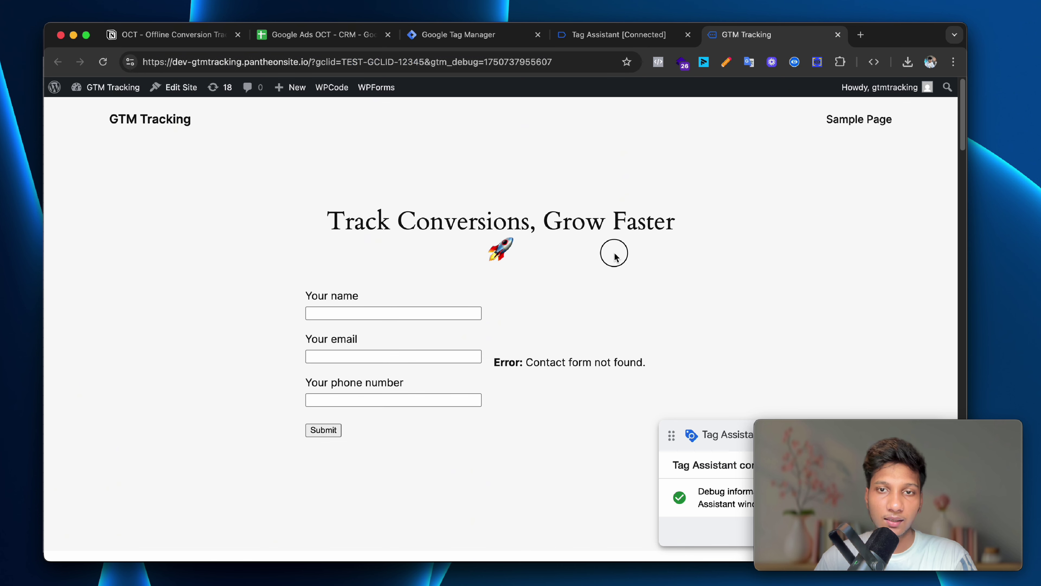
pyautogui.click(292, 40)
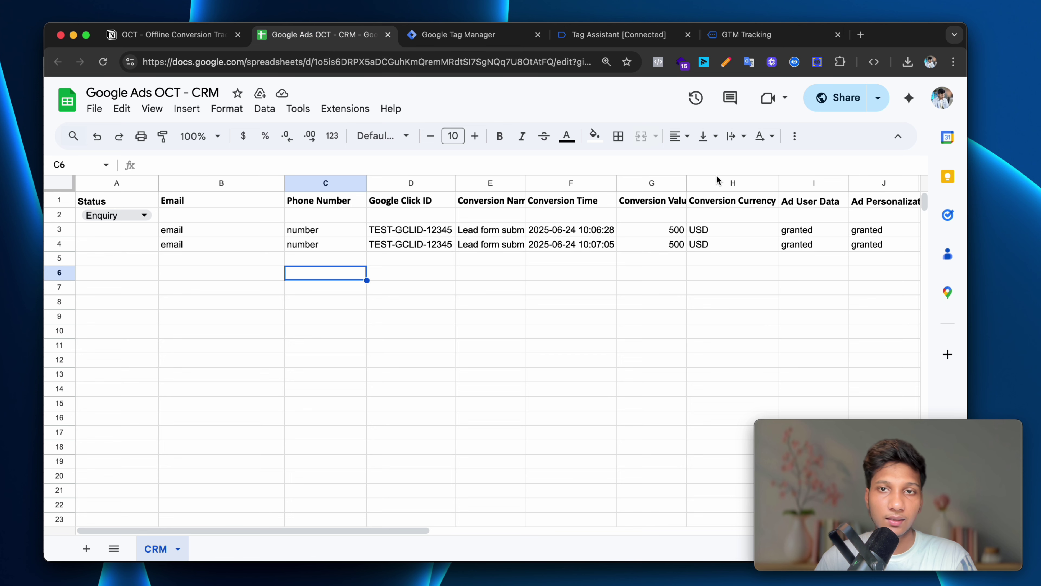
pyautogui.click(351, 259)
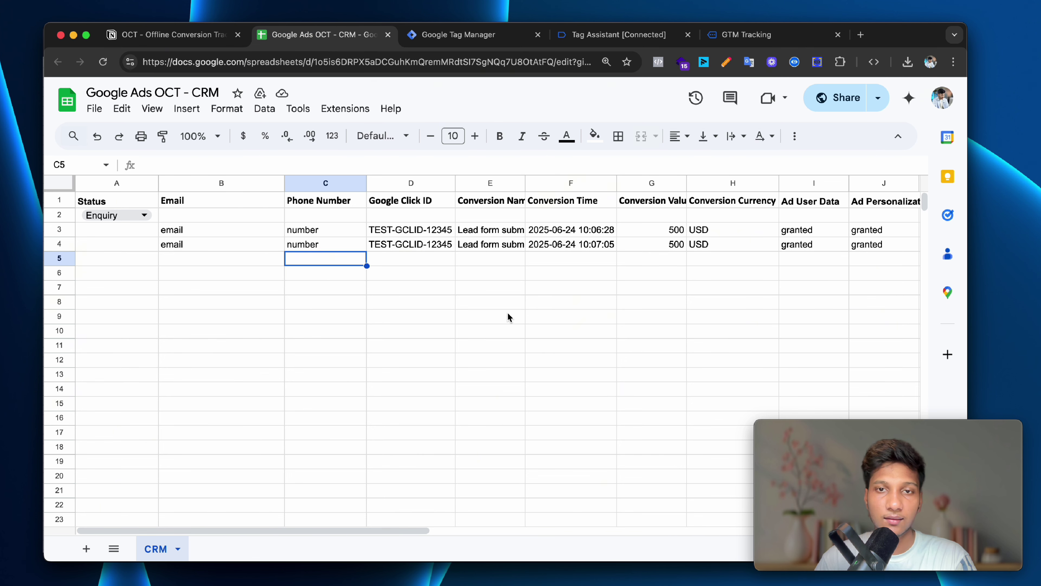
pyautogui.click(558, 317)
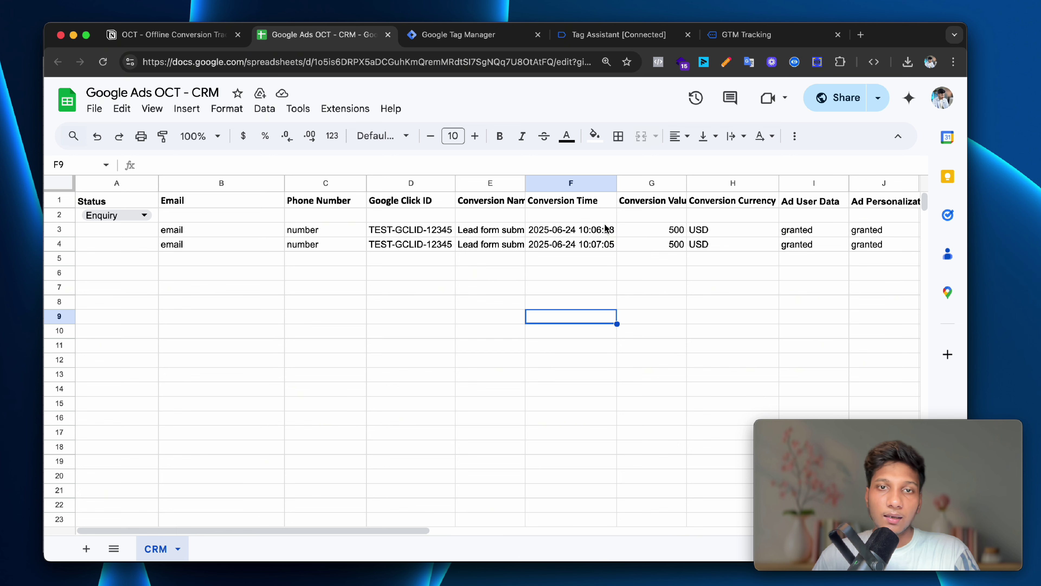
pyautogui.click(738, 35)
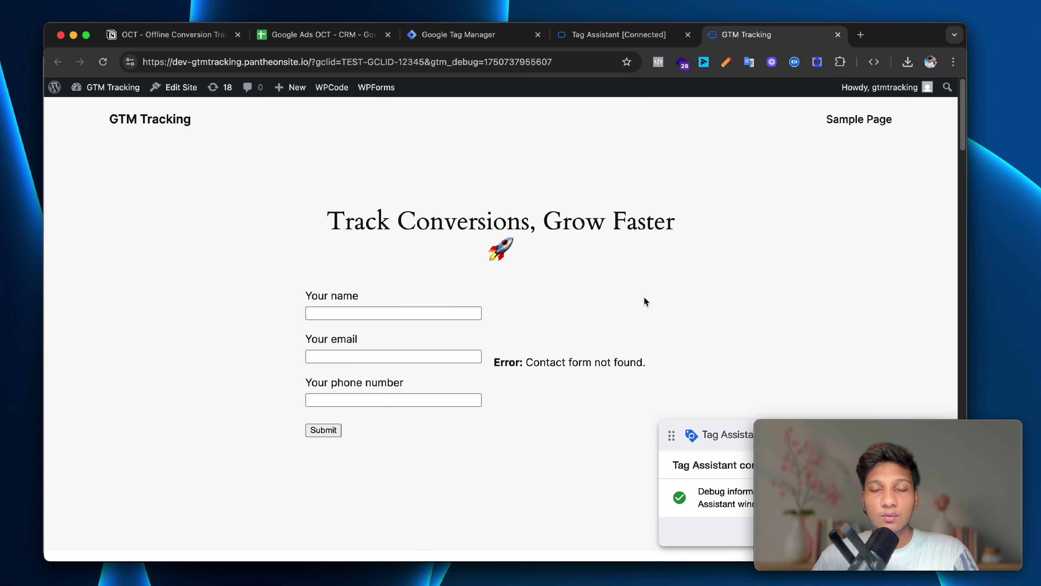
pyautogui.click(316, 36)
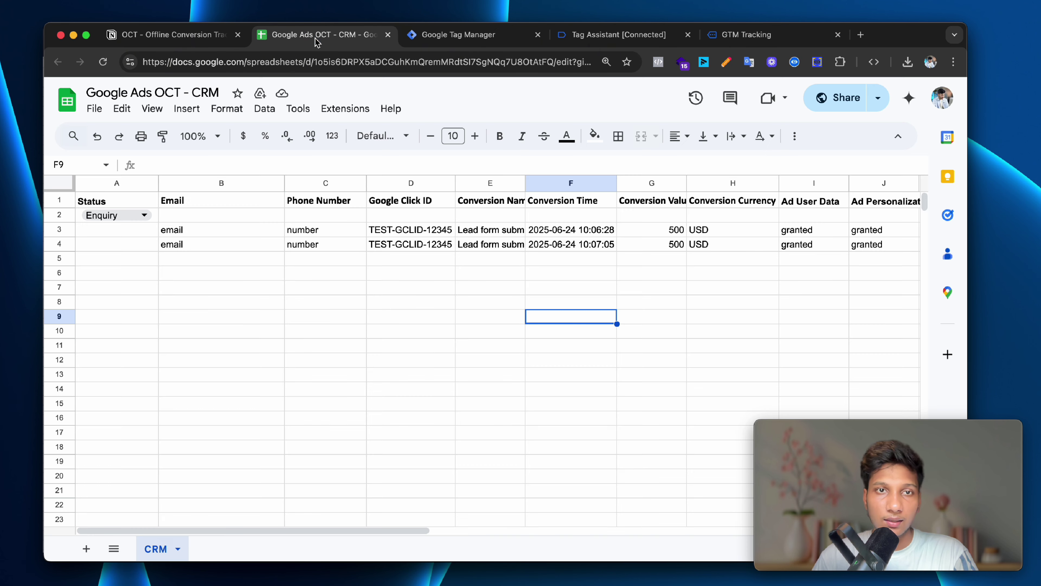
pyautogui.click(738, 35)
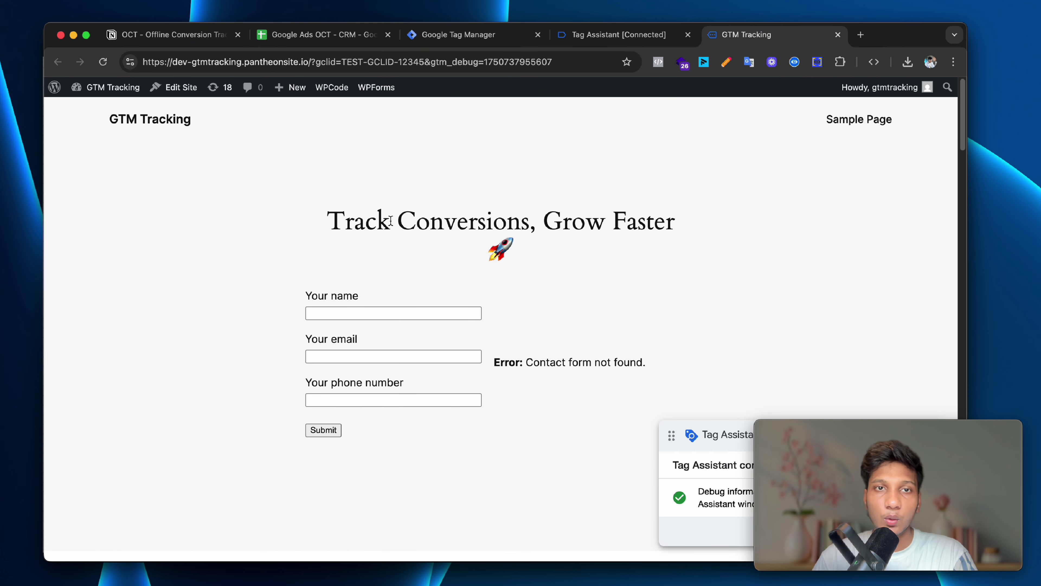
pyautogui.click(305, 35)
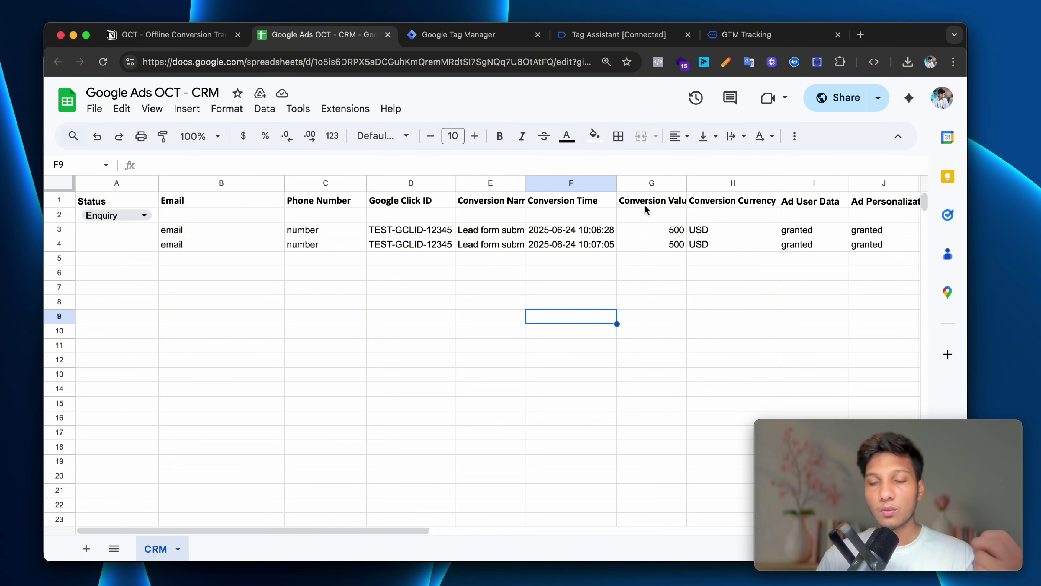
pyautogui.click(728, 37)
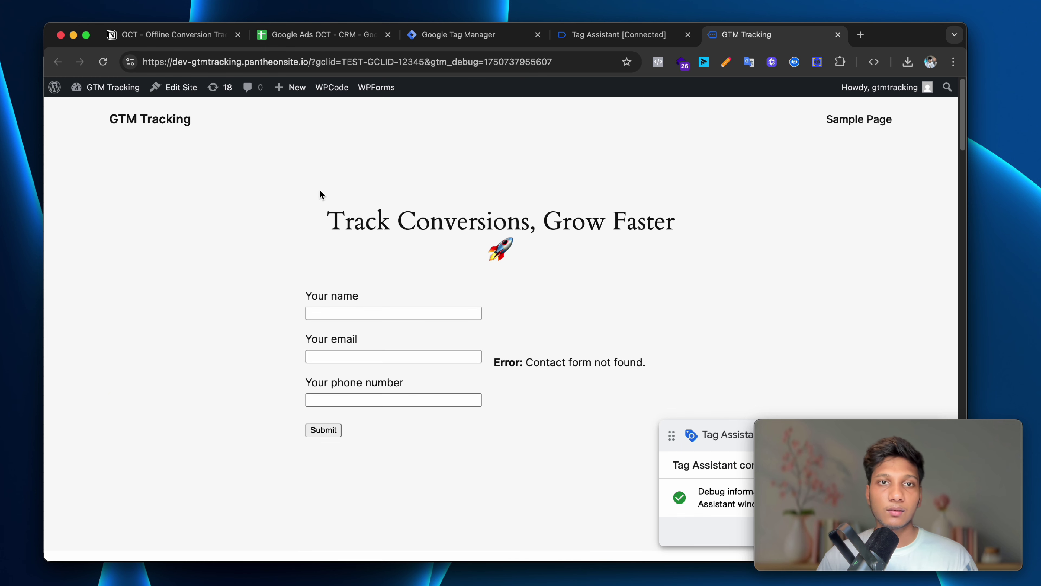
# Compare the entries in the CRM sheet with the fields of the test page's form, ending on the newest entry's conversion name.
pyautogui.click(323, 35)
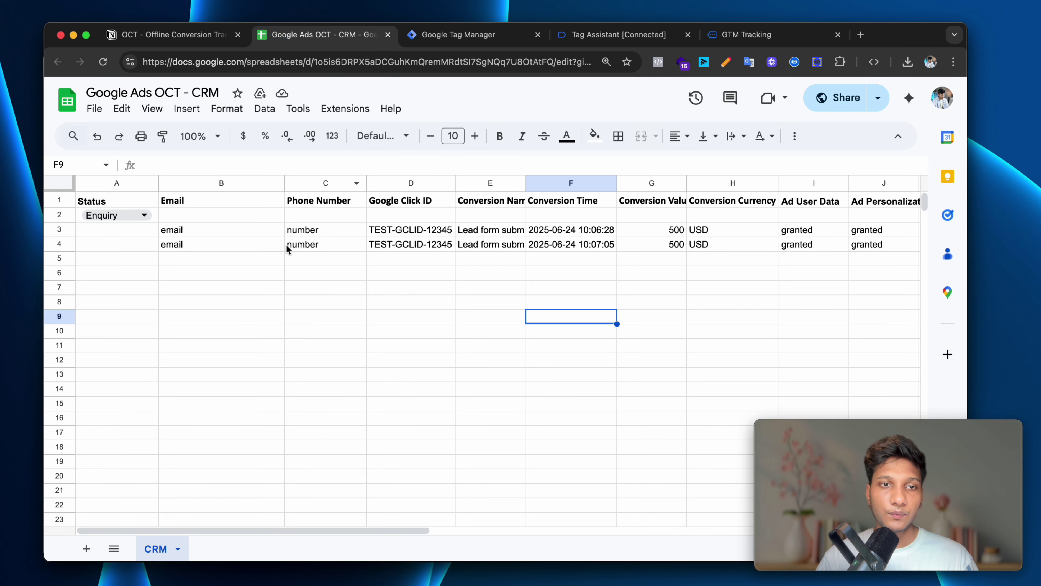
pyautogui.click(357, 258)
pyautogui.click(371, 257)
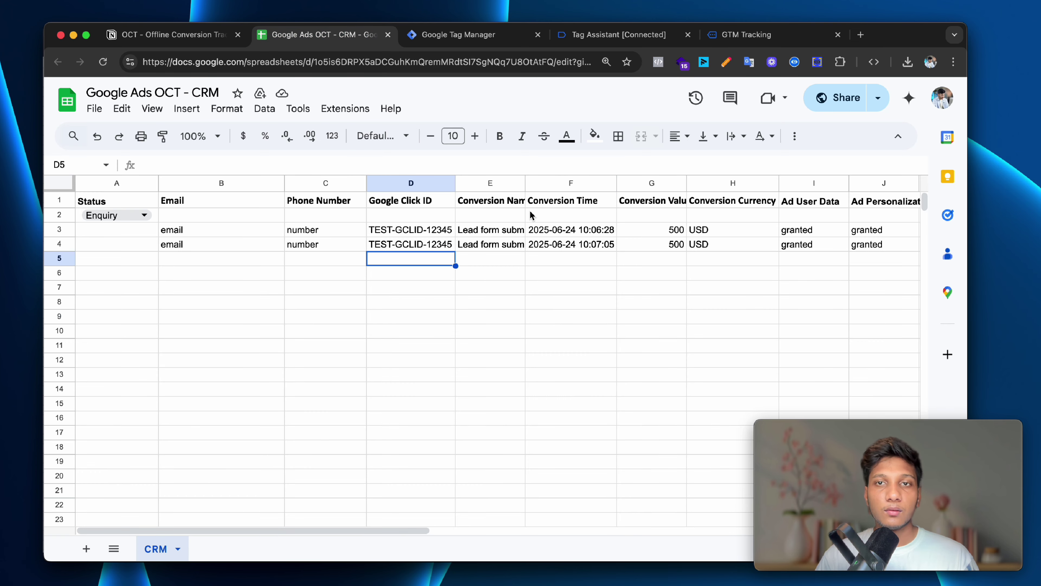
pyautogui.click(749, 40)
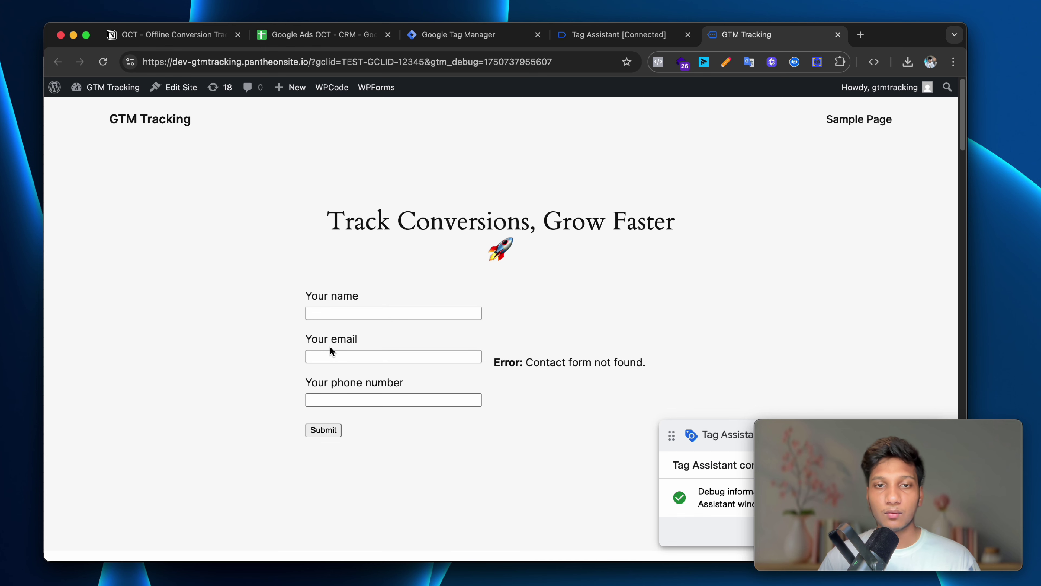
pyautogui.click(302, 33)
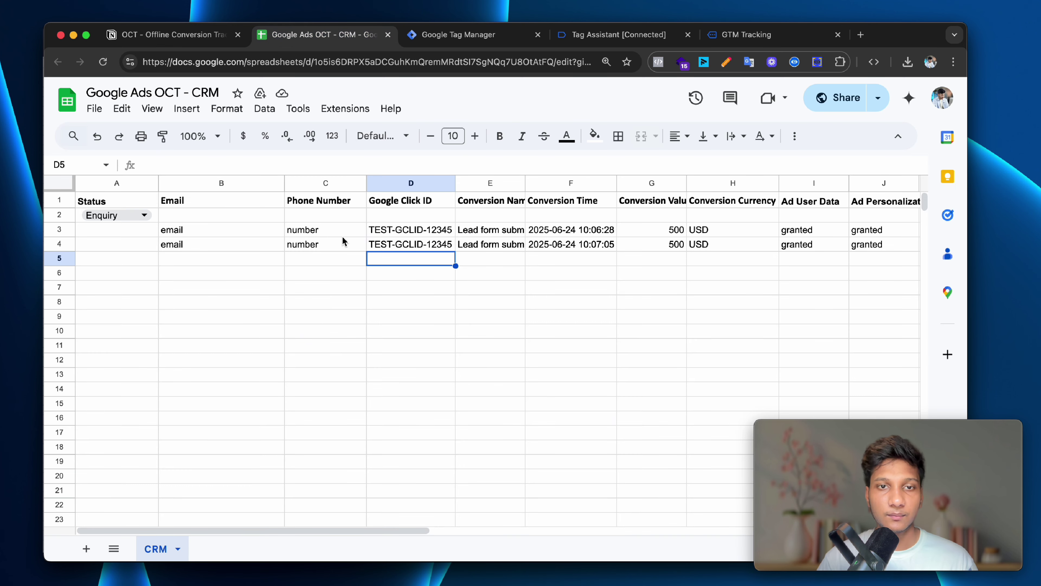
pyautogui.click(521, 244)
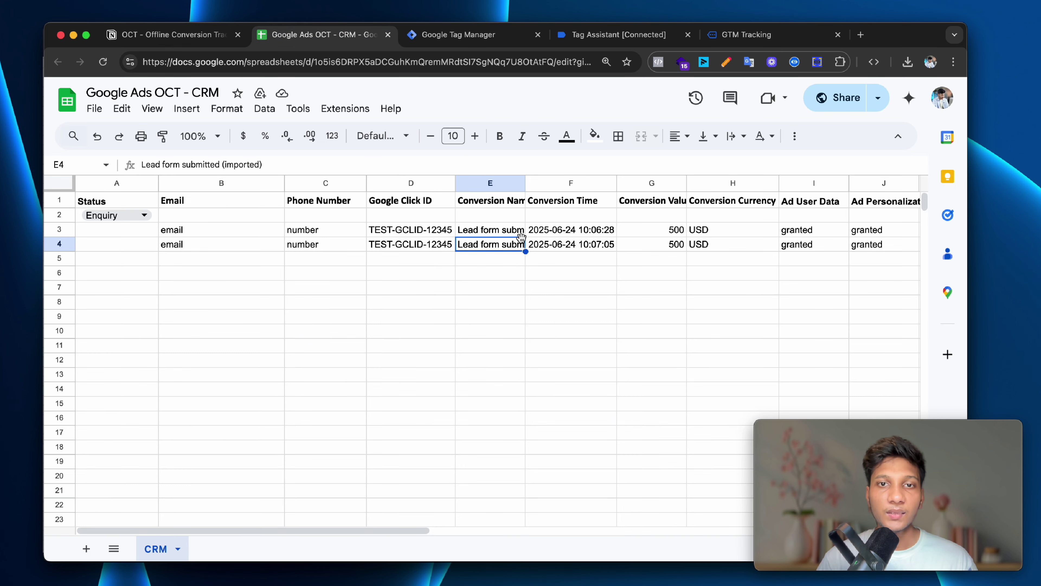
# Fill in the test page's form with a saved contact's name, email and phone number, and submit it.
pyautogui.click(746, 39)
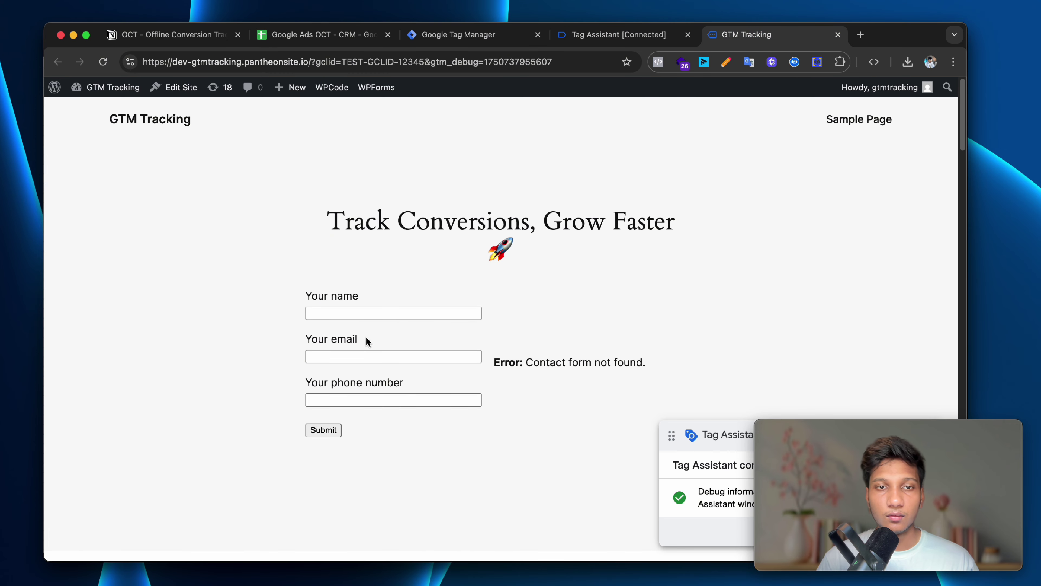
pyautogui.click(365, 313)
pyautogui.click(434, 348)
pyautogui.click(434, 353)
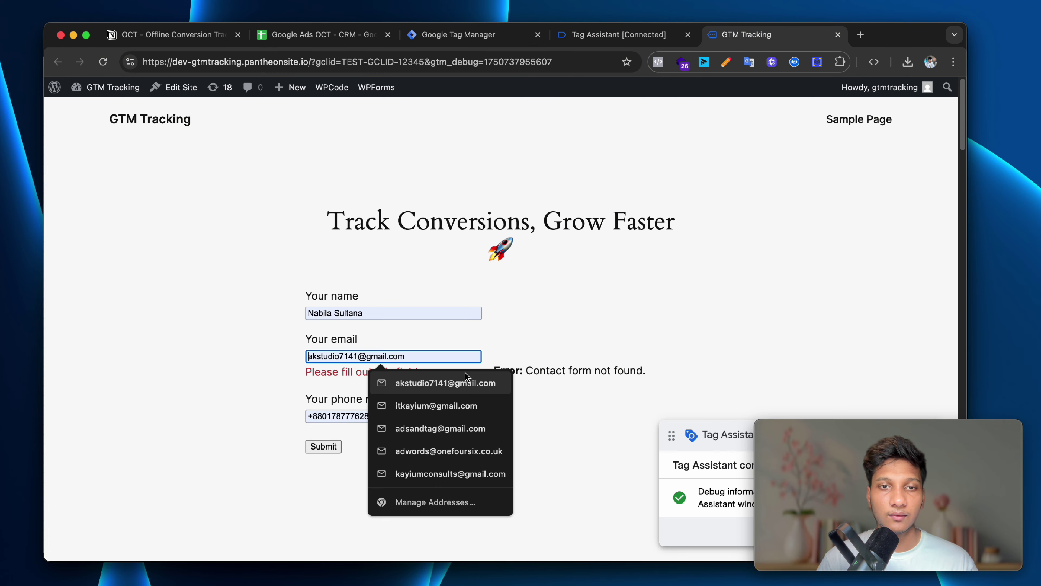
pyautogui.click(462, 378)
pyautogui.click(330, 433)
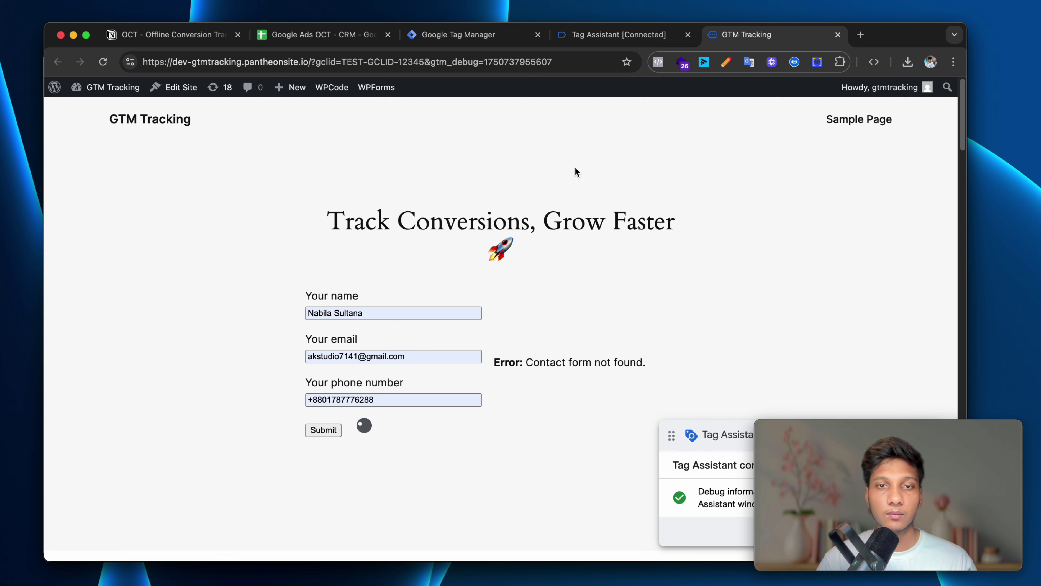
# Check the form submission's result on the test page, in Tag Assistant's fired tags and in the CRM sheet's entries.
pyautogui.click(615, 37)
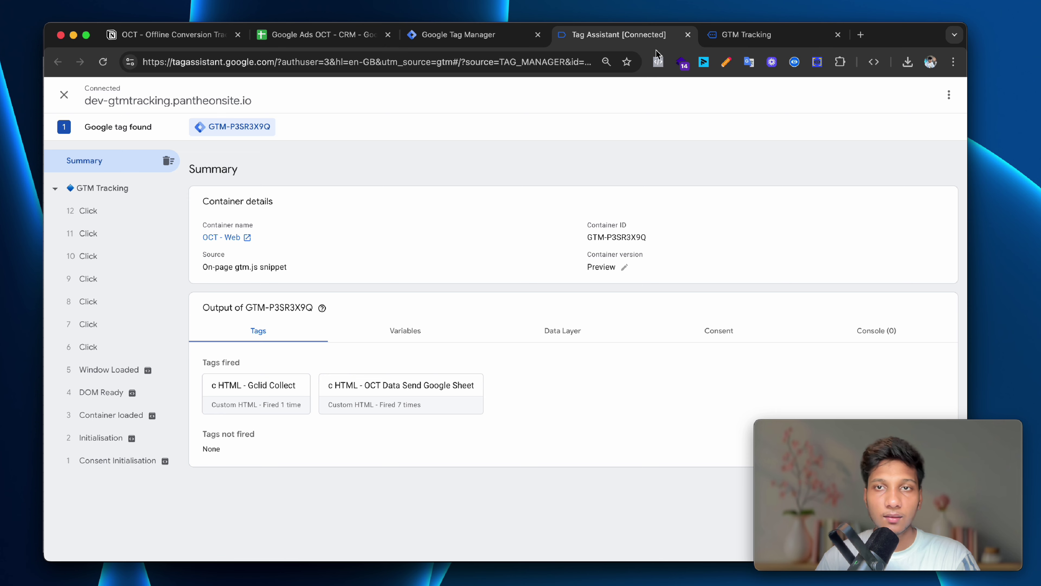
pyautogui.click(721, 36)
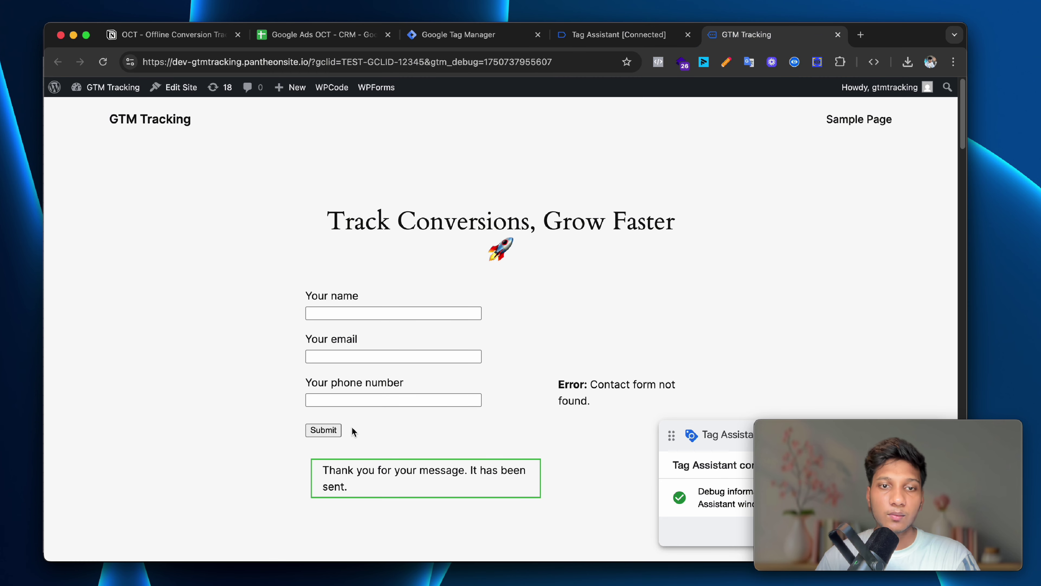
pyautogui.click(644, 36)
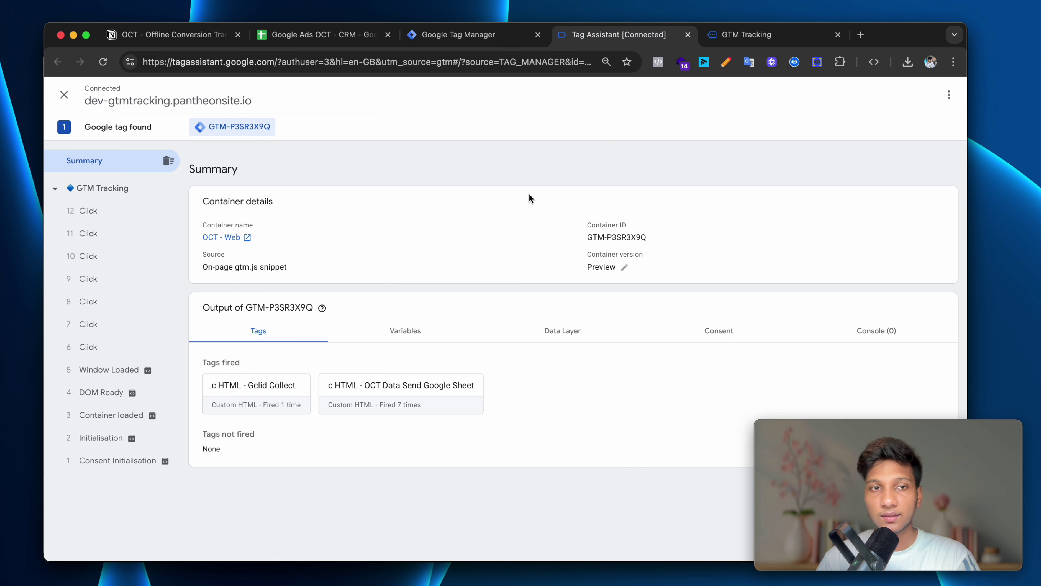
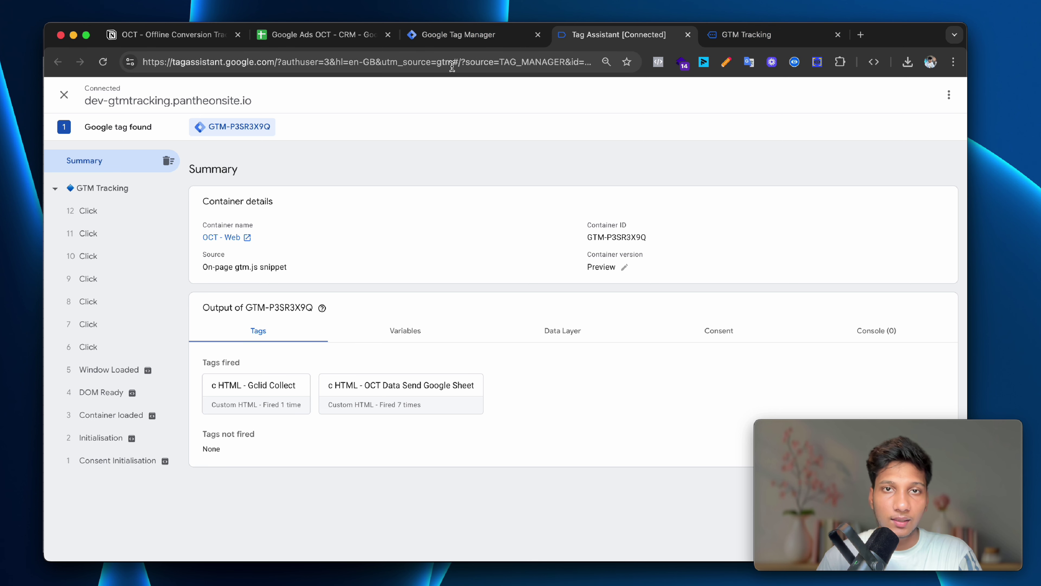
pyautogui.click(197, 37)
pyautogui.click(317, 36)
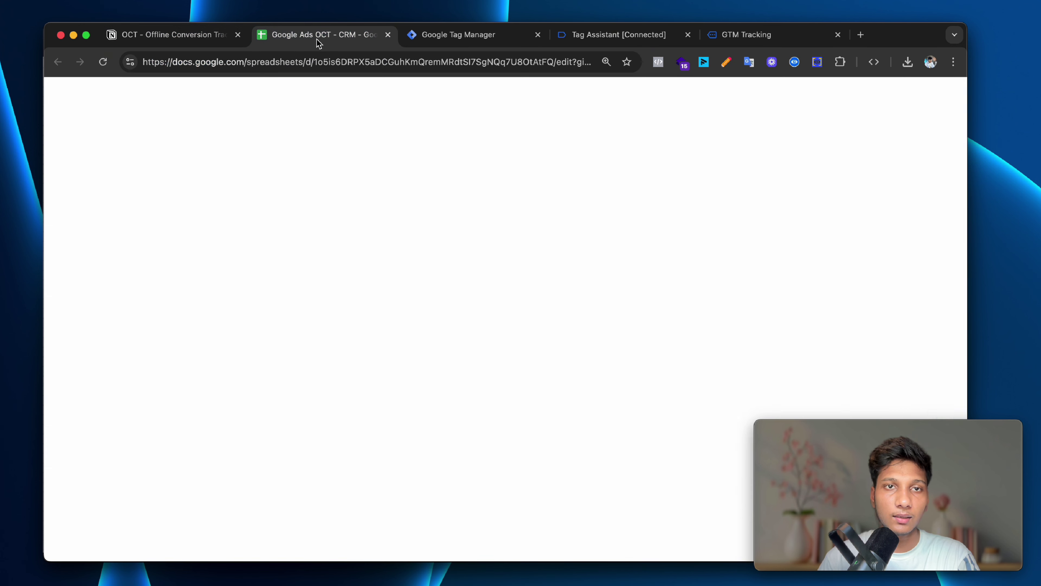
pyautogui.click(438, 330)
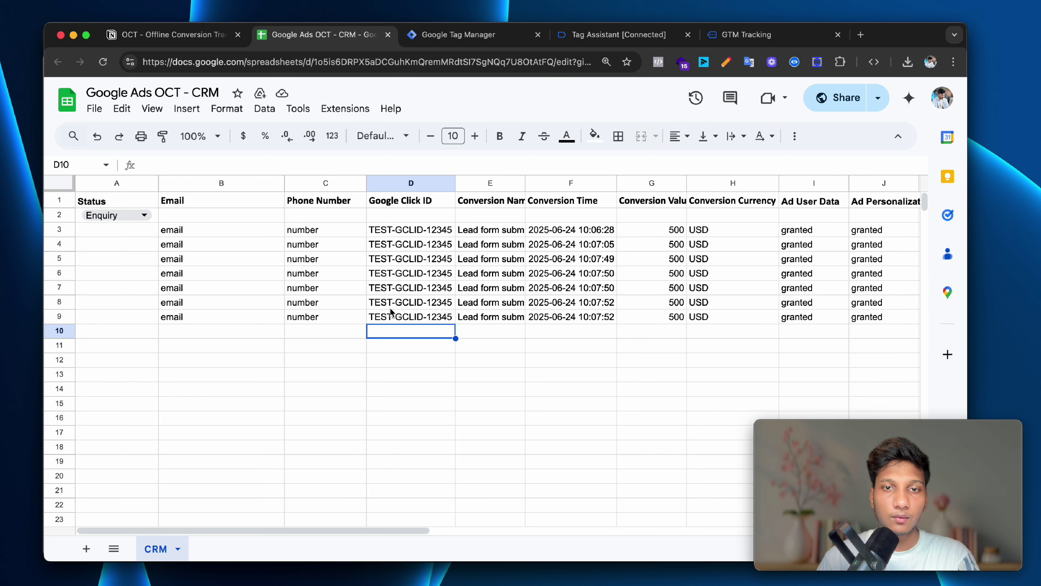
# Inspect the HTML of the "Your name" field on the GTM Tracking test page and close the developer tools.
pyautogui.click(758, 42)
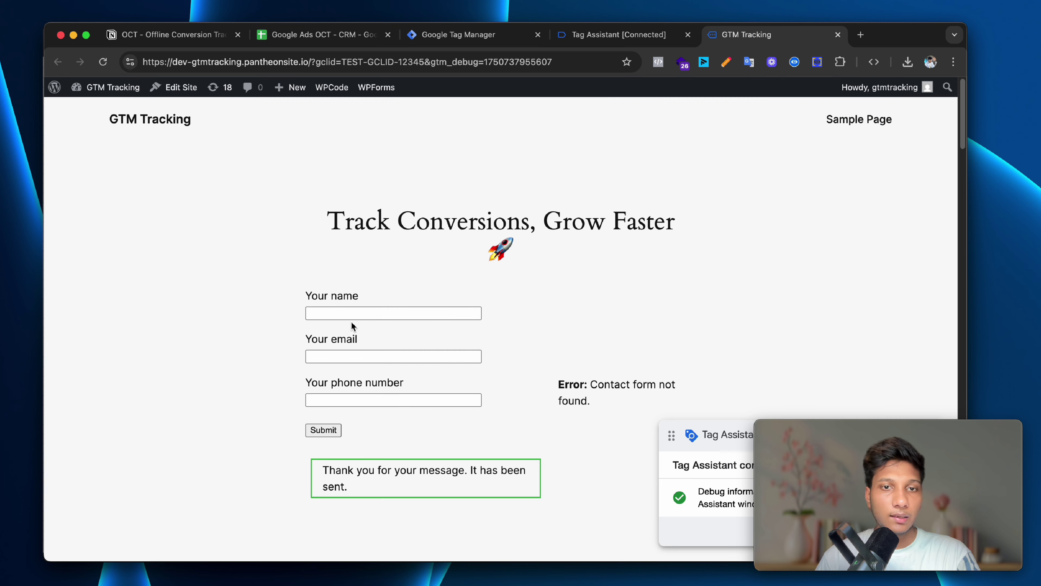
pyautogui.click(327, 313)
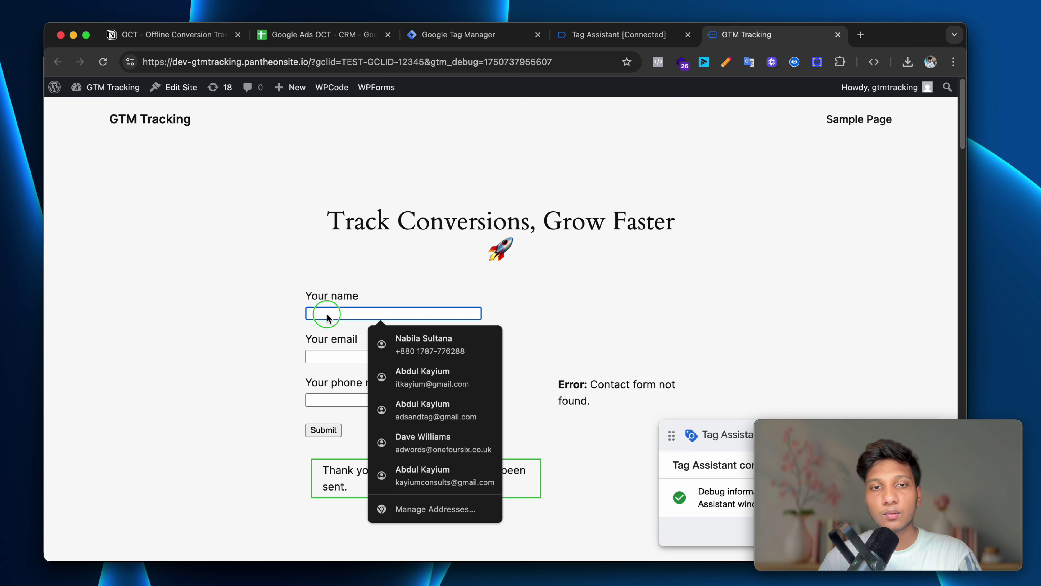
pyautogui.rightClick(326, 314)
pyautogui.click(392, 521)
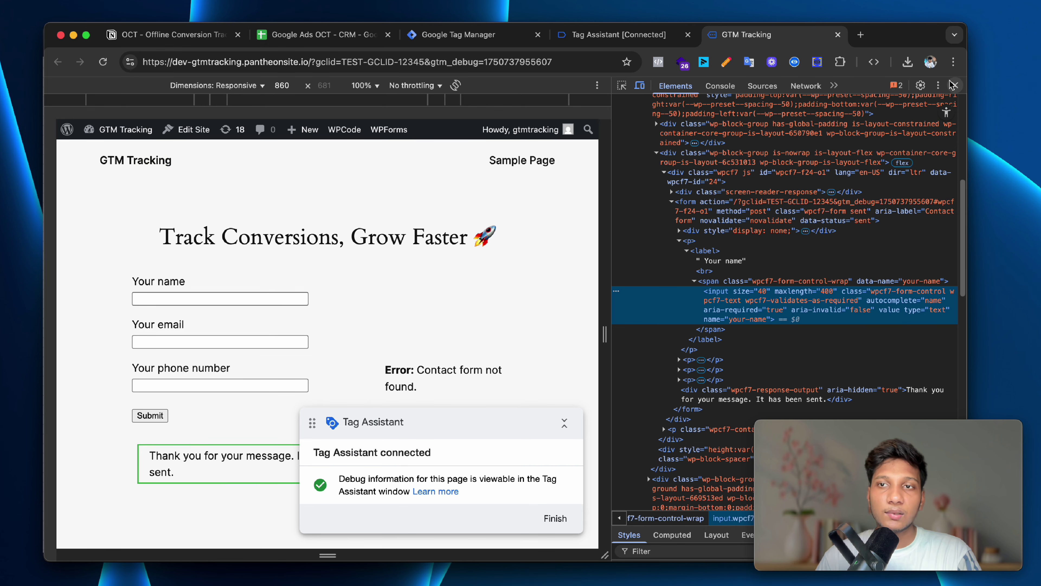
pyautogui.click(953, 84)
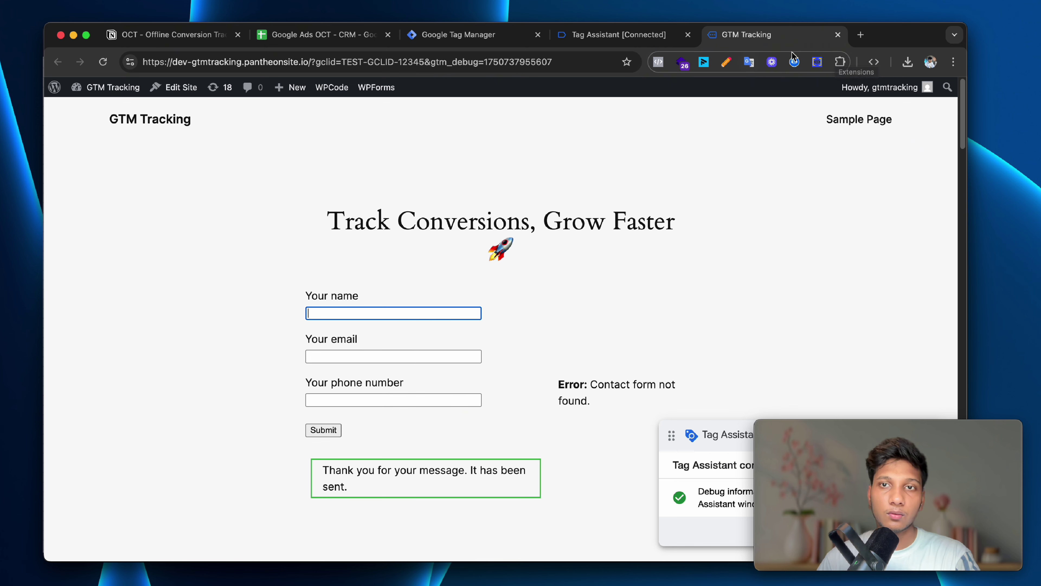
# Open the creator's hoo.be link page in a new tab, look through its links and follow the YouTube one.
pyautogui.click(860, 35)
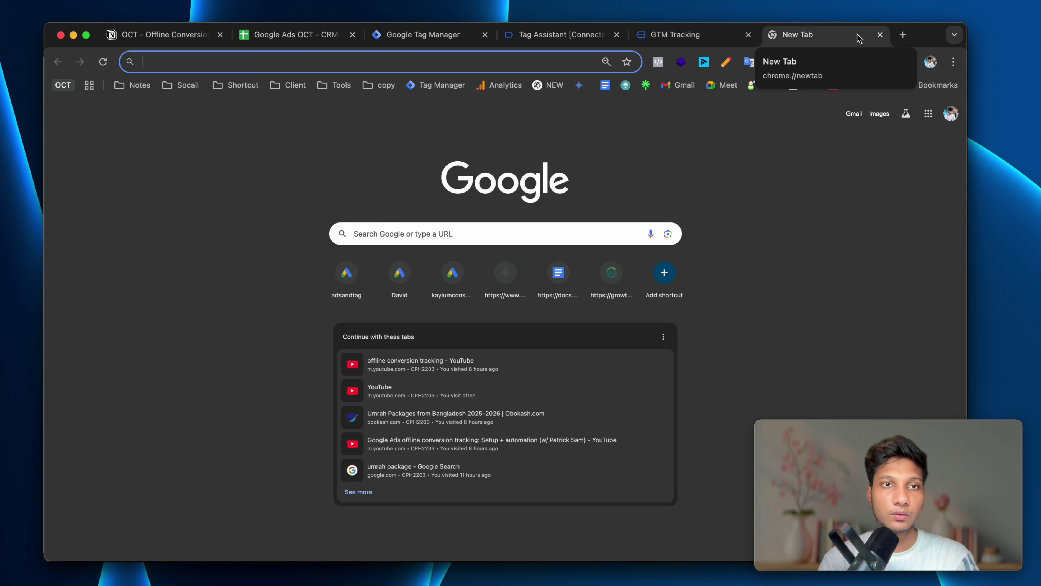
pyautogui.write('abdulkayium.com')
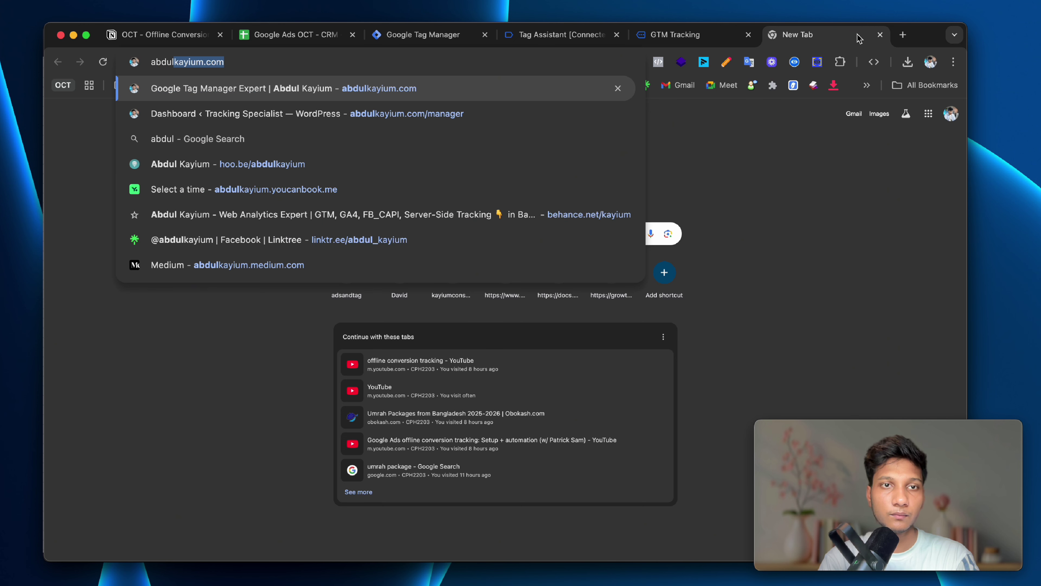
pyautogui.click(722, 103)
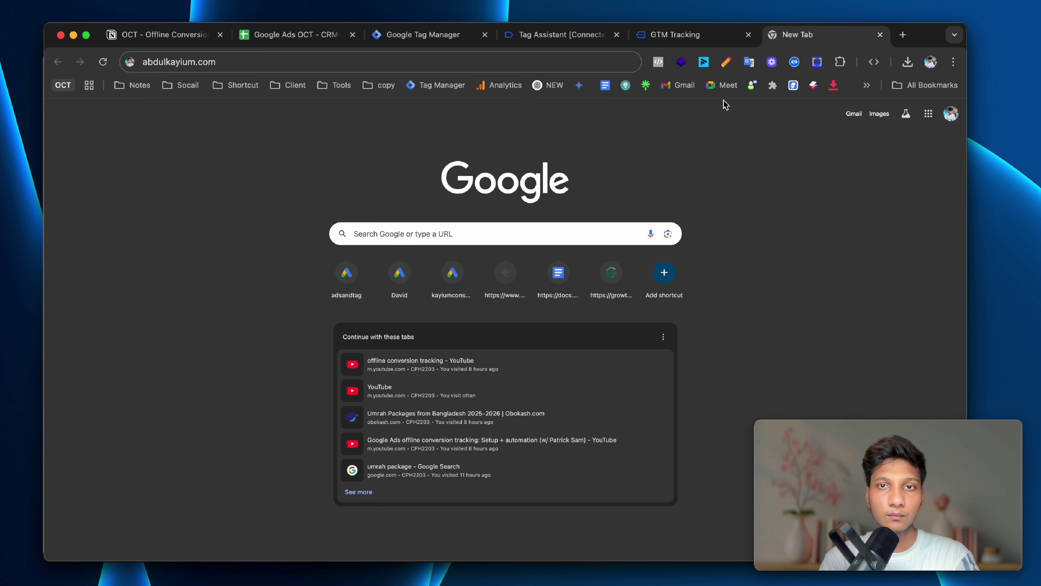
pyautogui.click(623, 87)
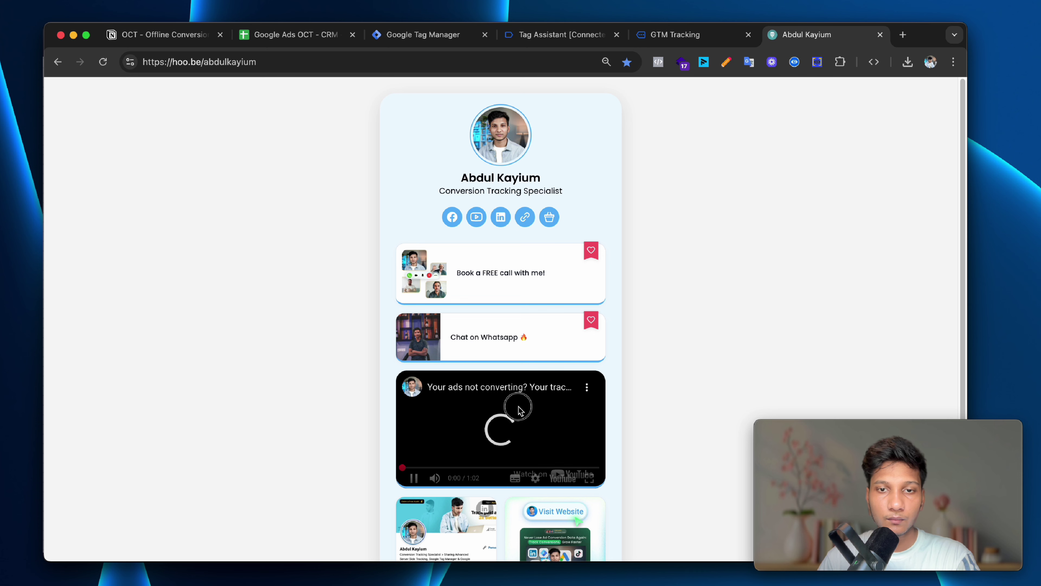
pyautogui.scroll(-5, 533, 413)
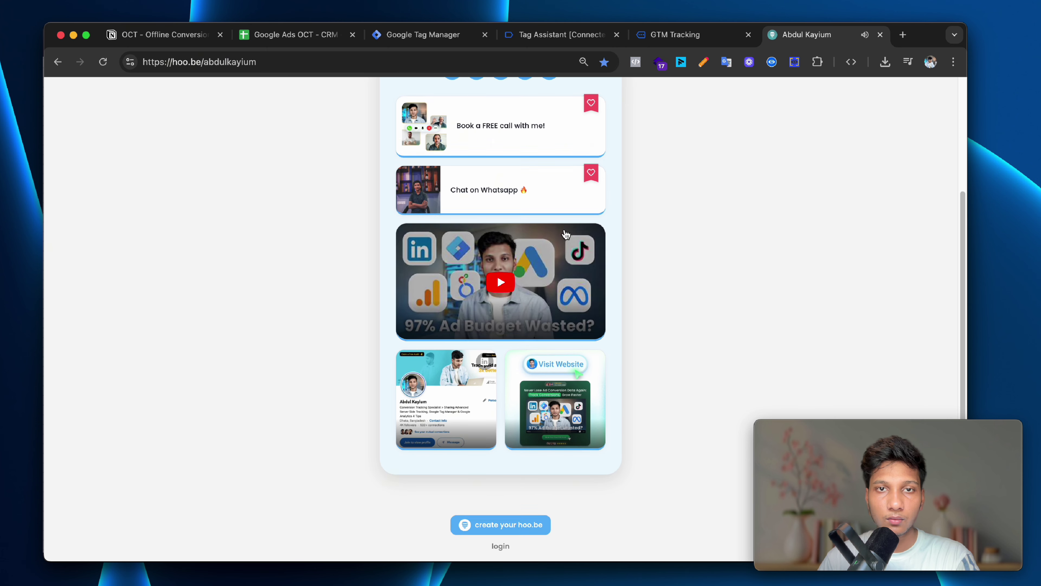
pyautogui.scroll(4, 517, 316)
pyautogui.click(478, 222)
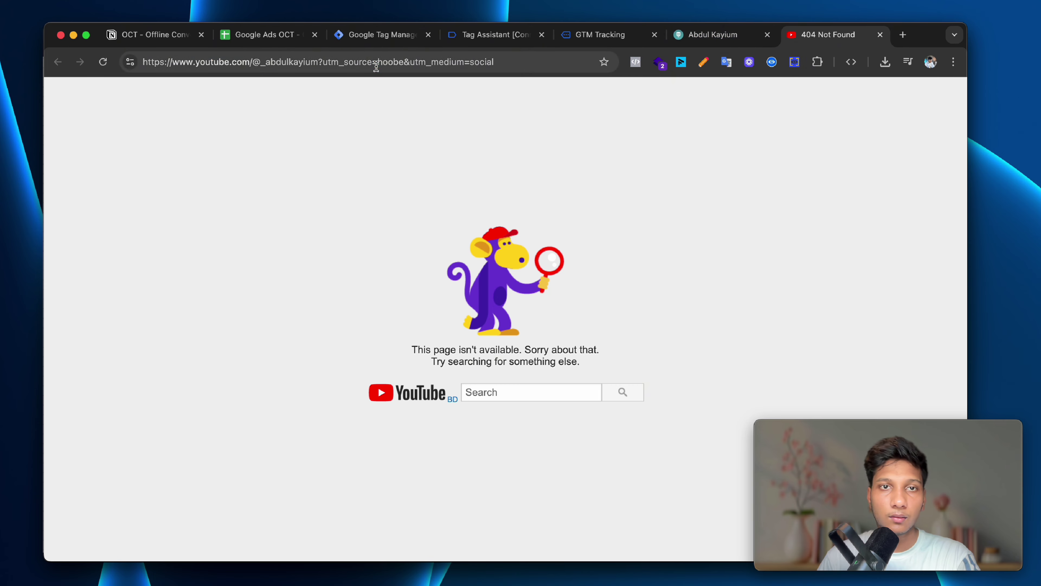
# Go to the YouTube home page, search for the creator's name and open the GA4, GTM and Server Side Tracking channel.
pyautogui.click(328, 62)
pyautogui.click(328, 62)
pyautogui.click(391, 400)
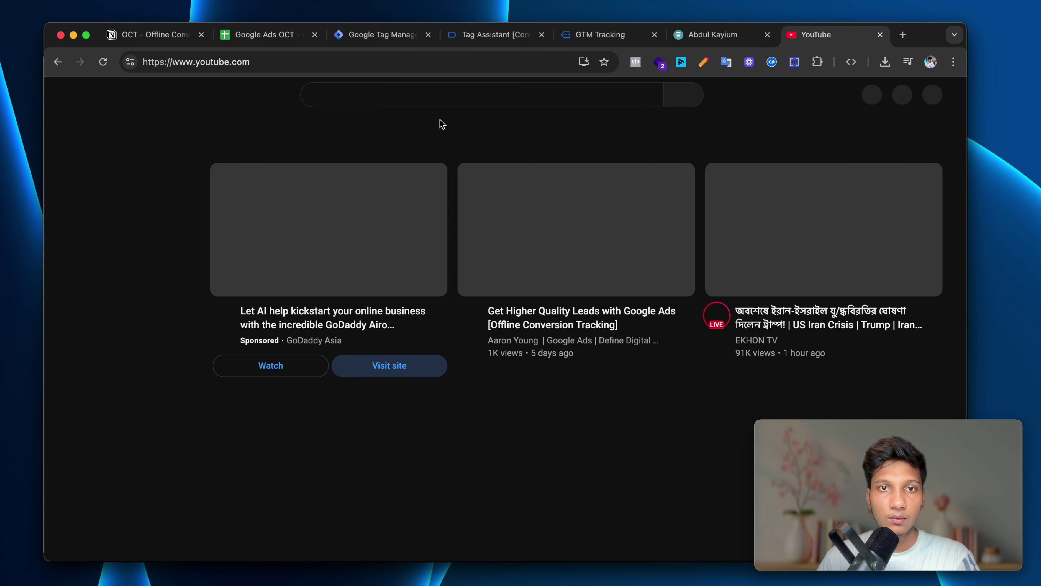
pyautogui.click(443, 95)
pyautogui.write('abd')
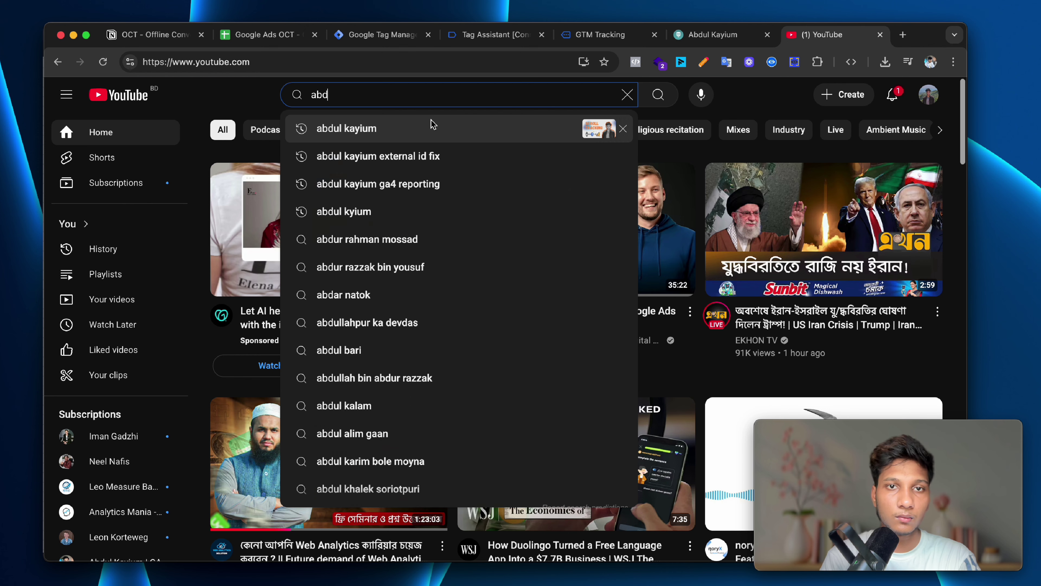
pyautogui.click(435, 129)
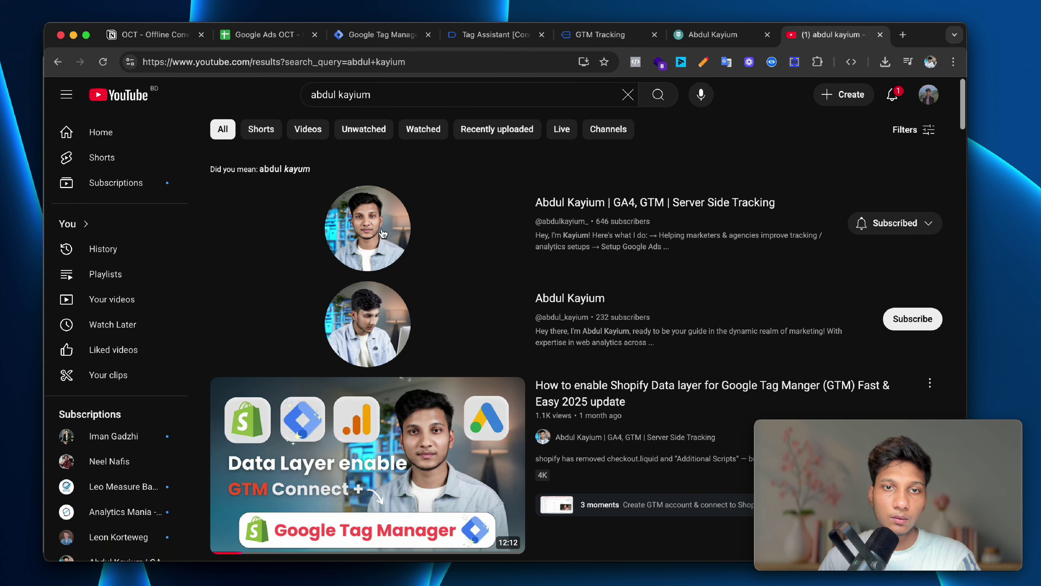
pyautogui.click(382, 234)
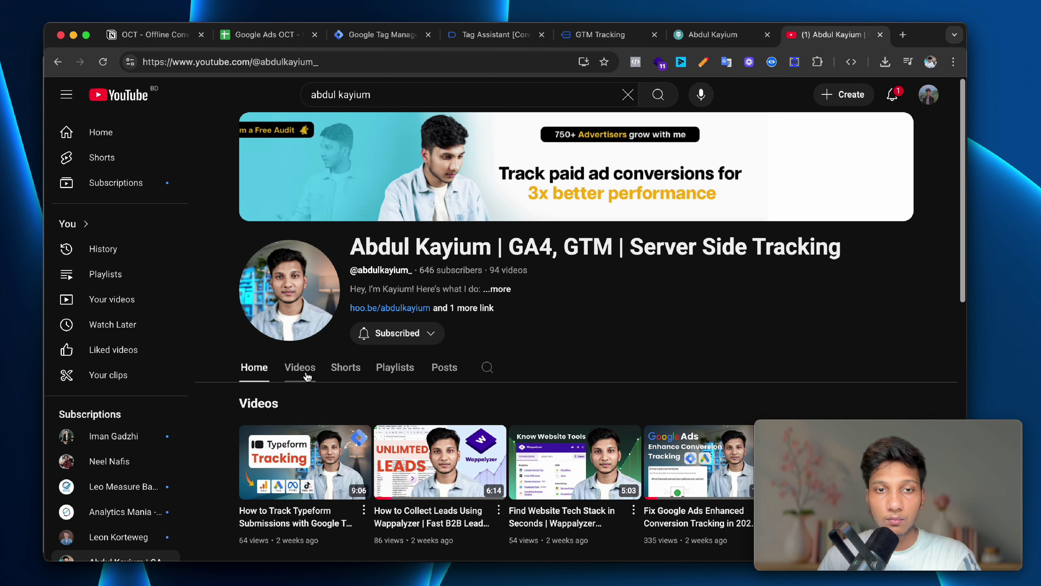
# Browse the channel's playlists for tracking topics such as forms tracking by GTM and Google Ads conversion tracking.
pyautogui.click(395, 367)
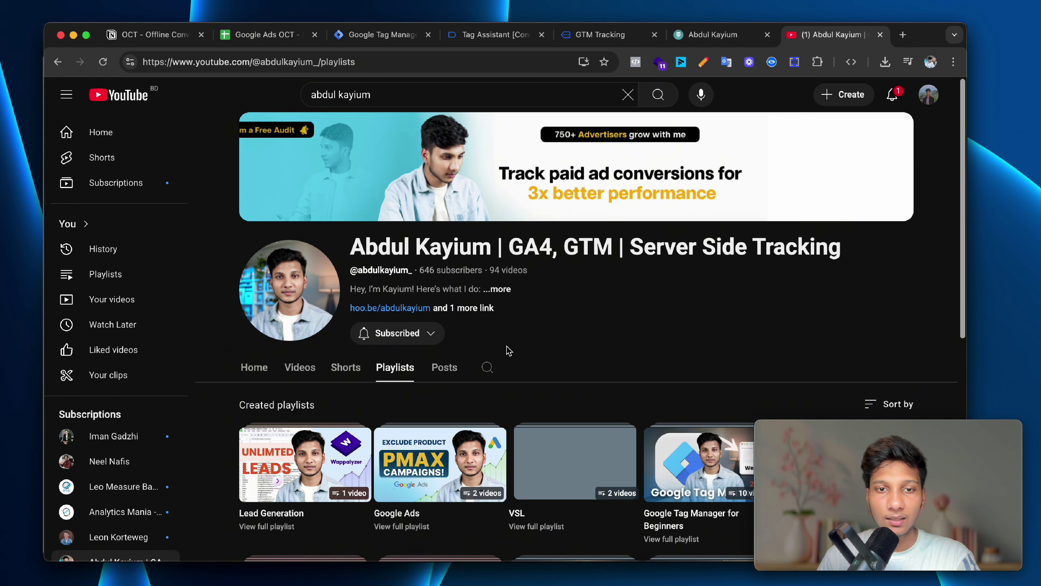
pyautogui.scroll(-6, 574, 302)
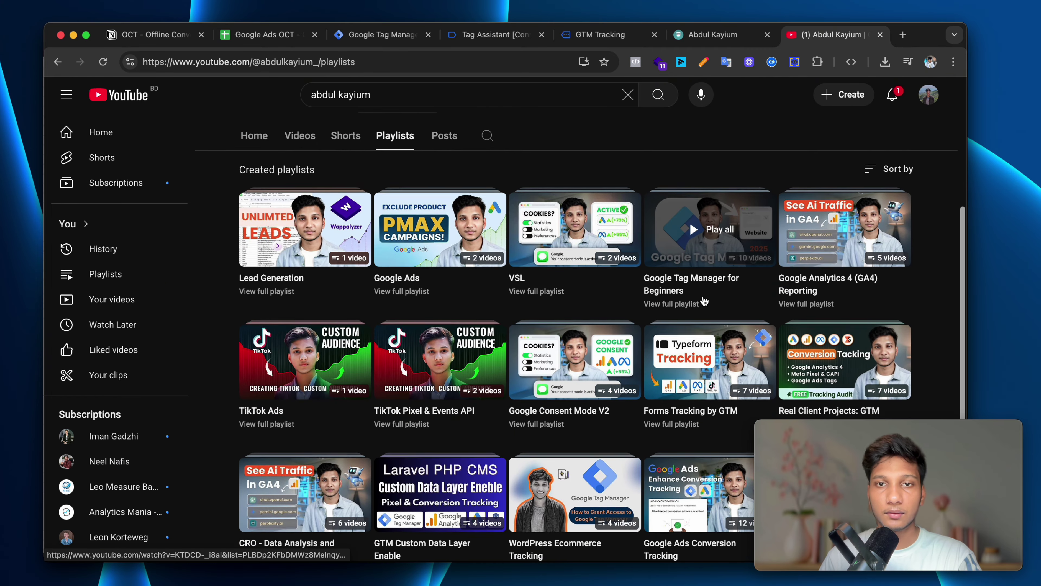
pyautogui.scroll(-3, 533, 307)
pyautogui.scroll(1, 390, 313)
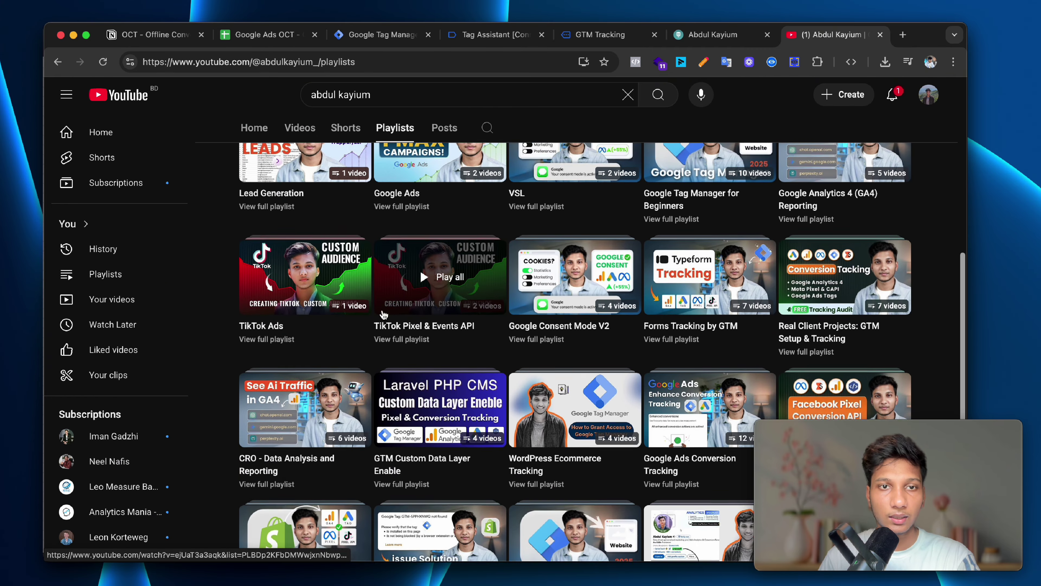
pyautogui.scroll(-2, 796, 316)
pyautogui.scroll(-1, 676, 328)
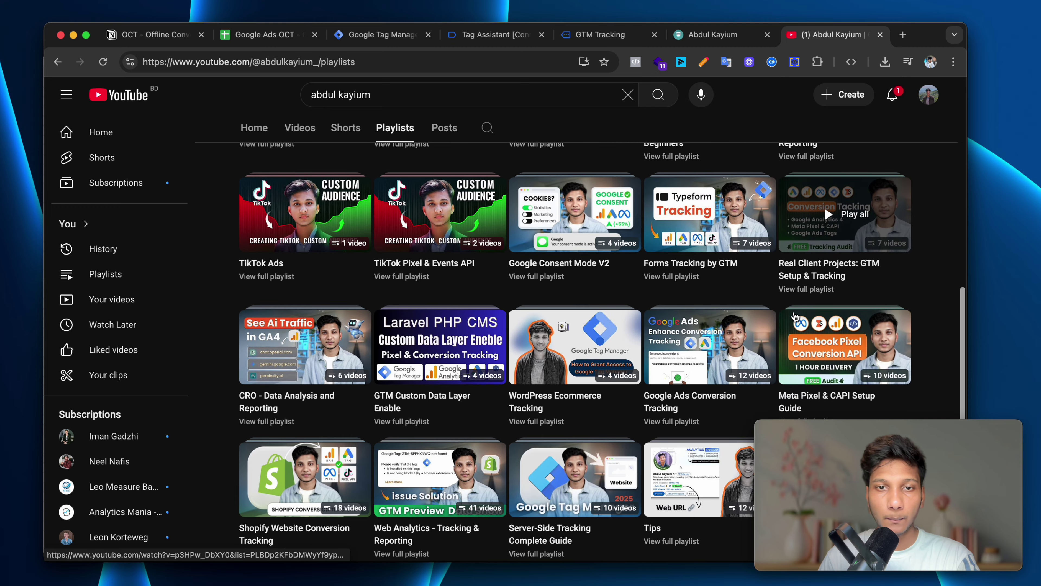
pyautogui.scroll(-1, 551, 345)
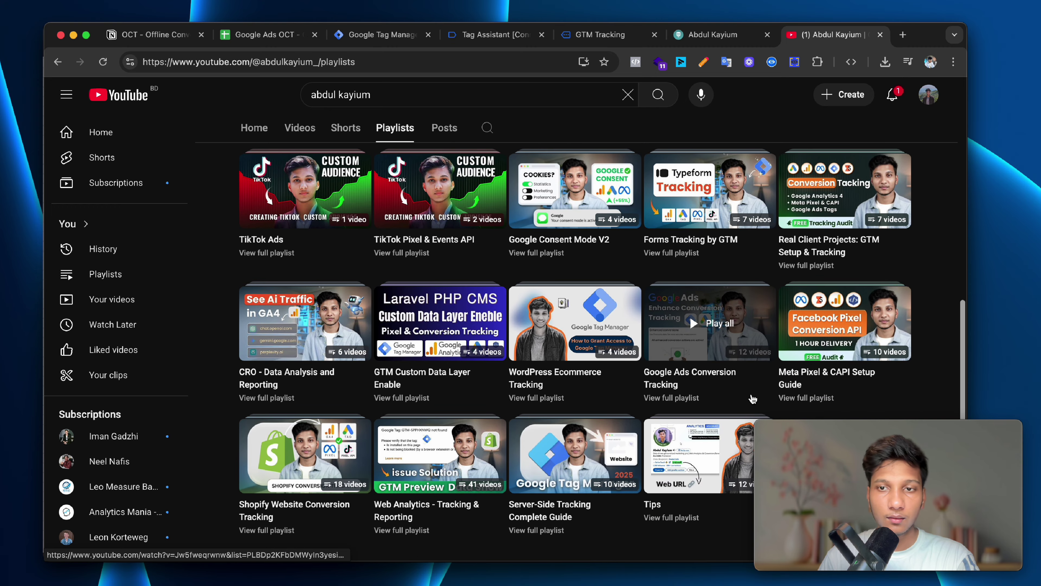
pyautogui.scroll(1, 753, 391)
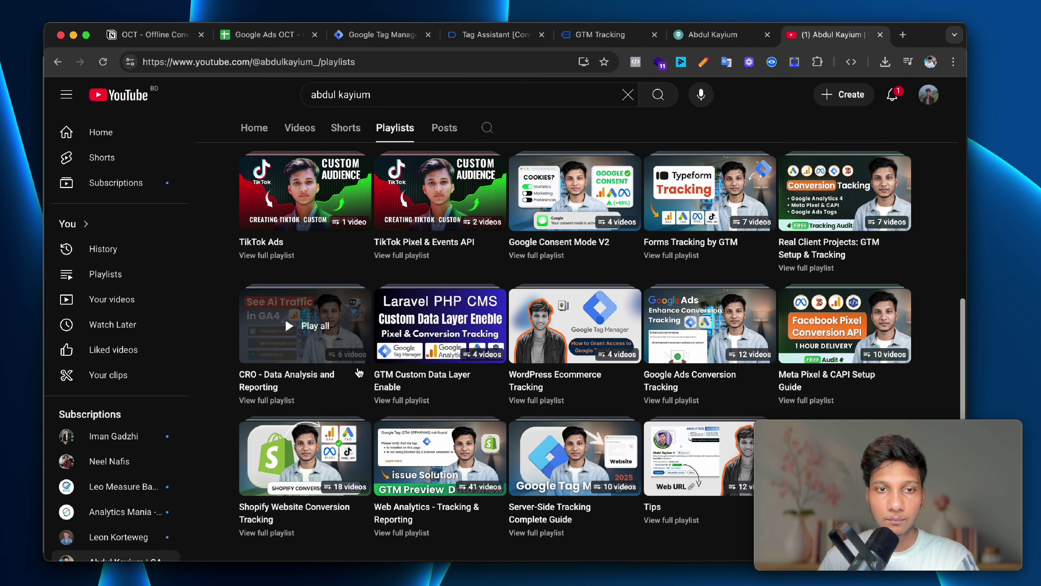
pyautogui.scroll(2, 420, 334)
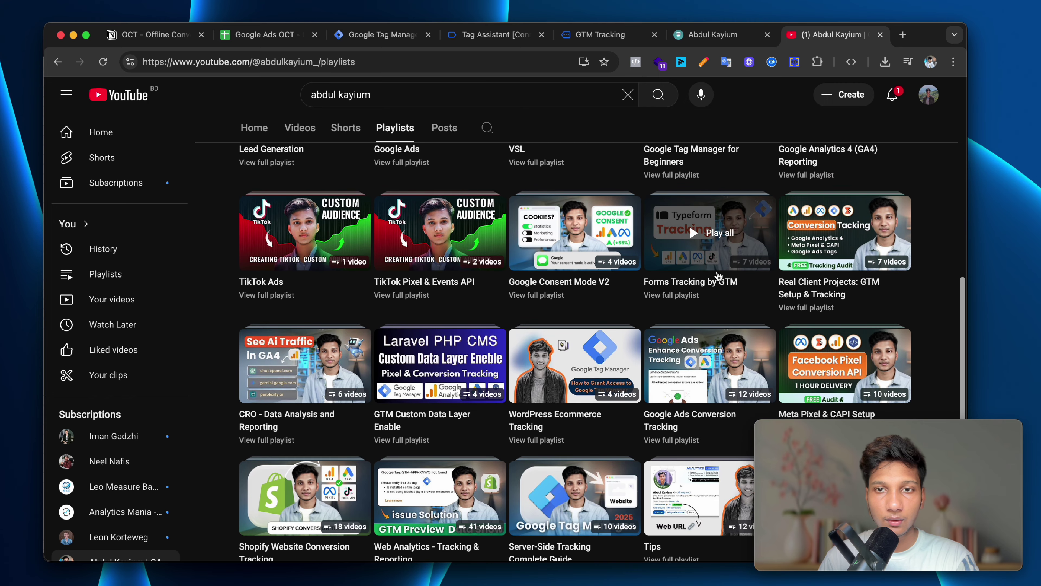
# Open the Forms Tracking by GTM playlist and look through its videos for the form types covered.
pyautogui.click(680, 298)
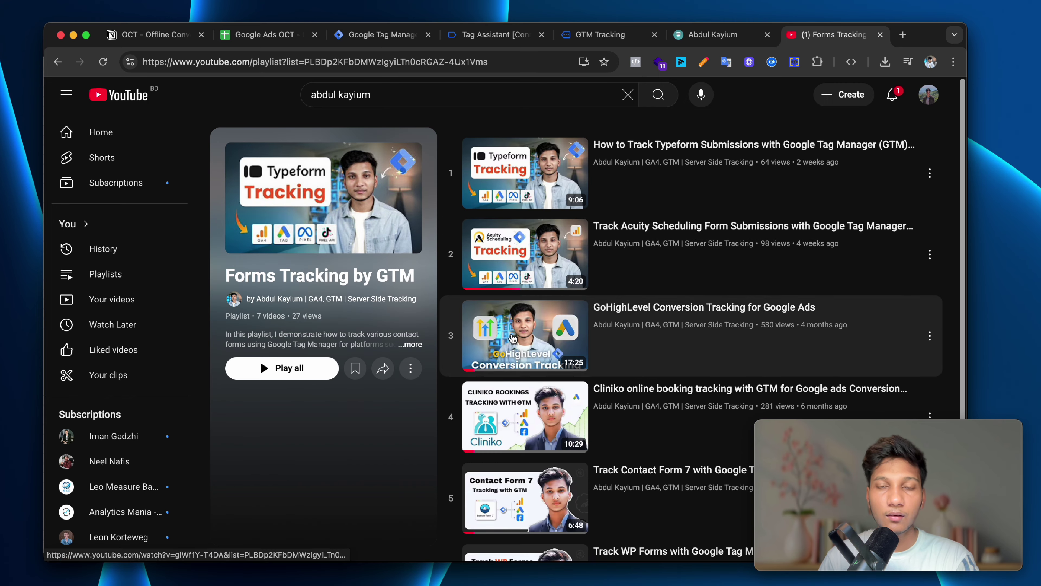
pyautogui.scroll(-4, 545, 287)
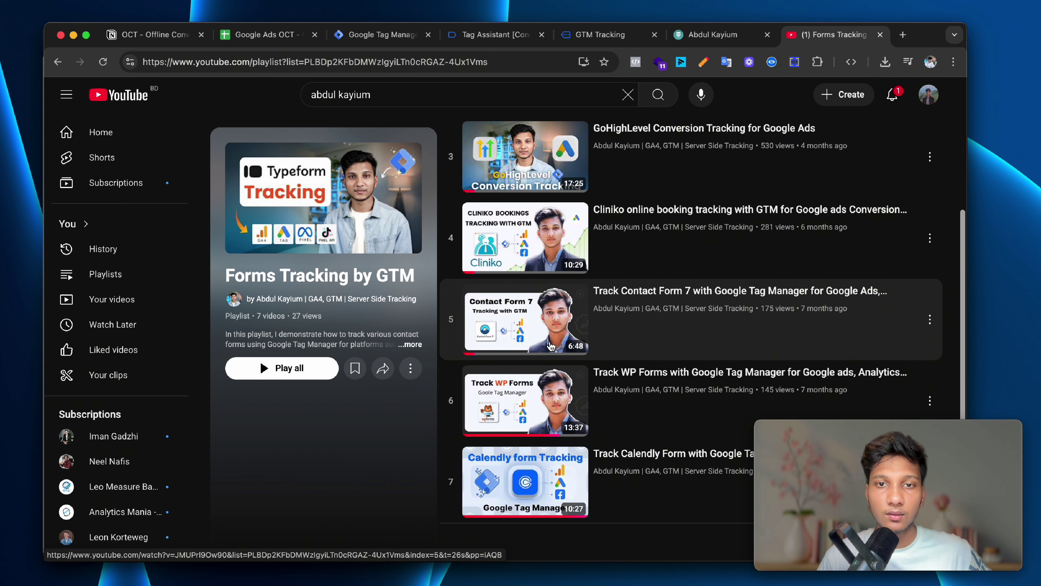
pyautogui.click(492, 34)
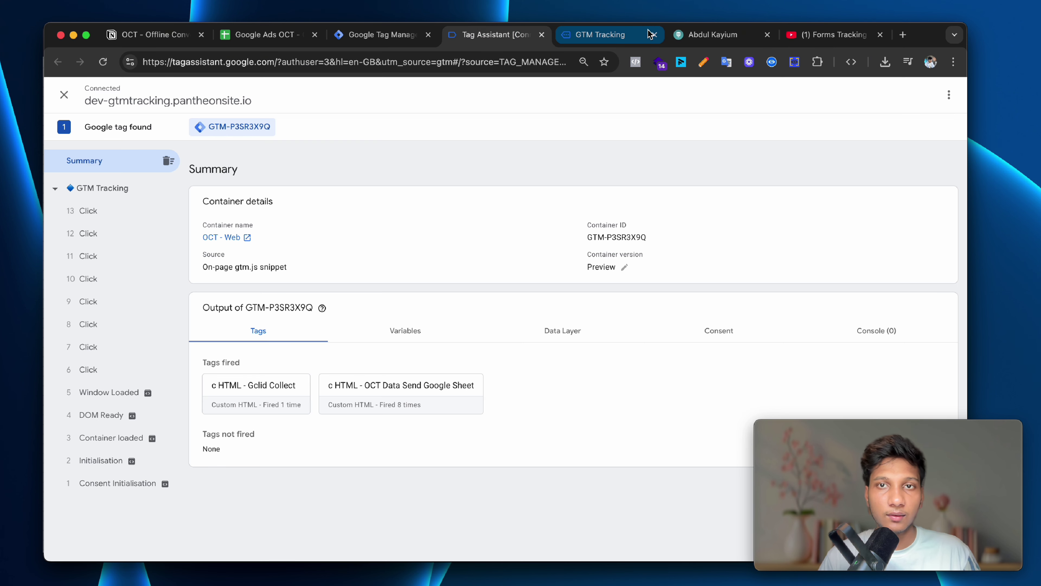
pyautogui.click(565, 38)
pyautogui.click(832, 35)
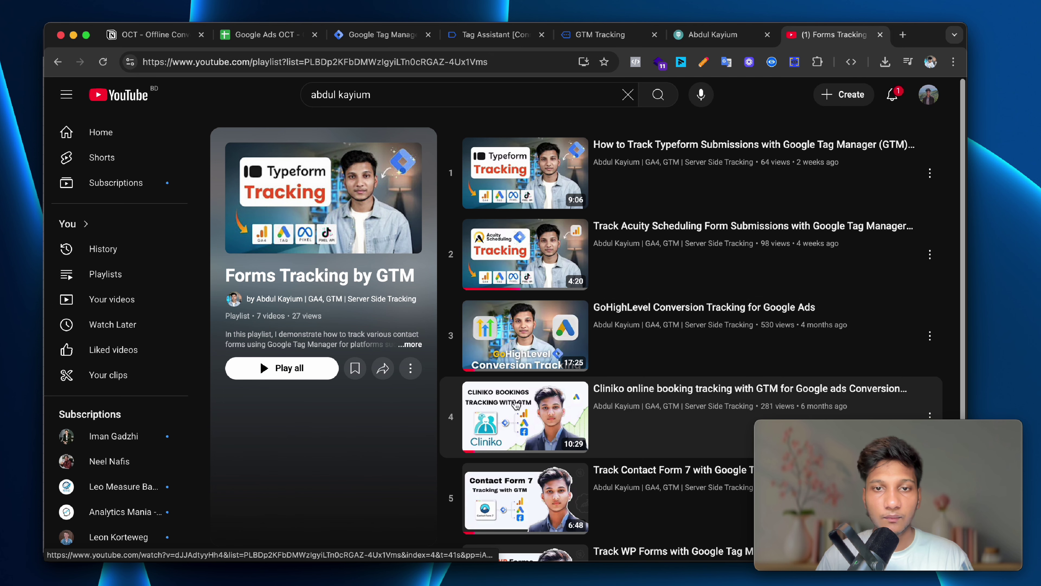
pyautogui.scroll(-3, 542, 413)
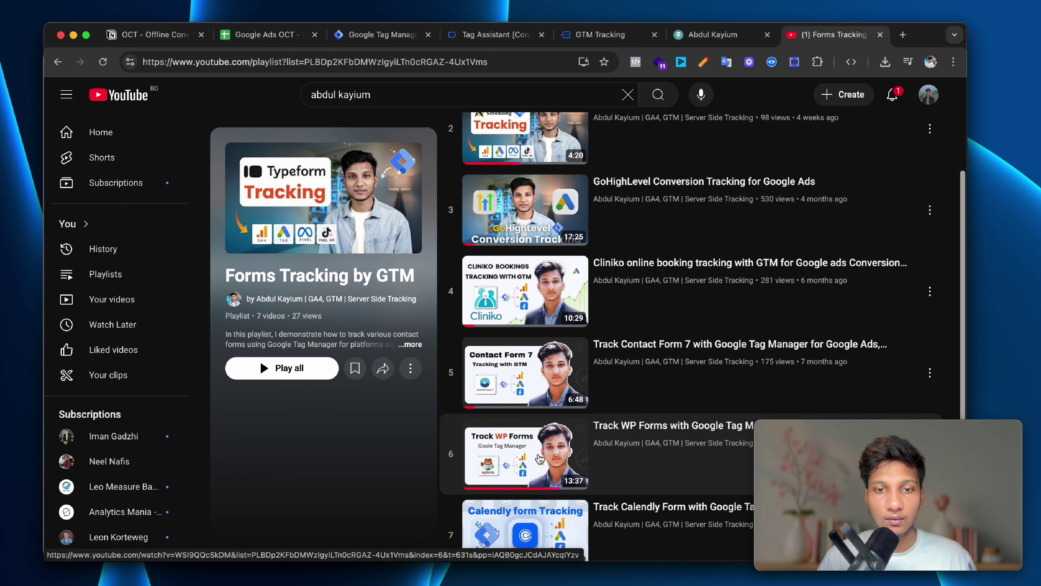
pyautogui.scroll(-1, 540, 460)
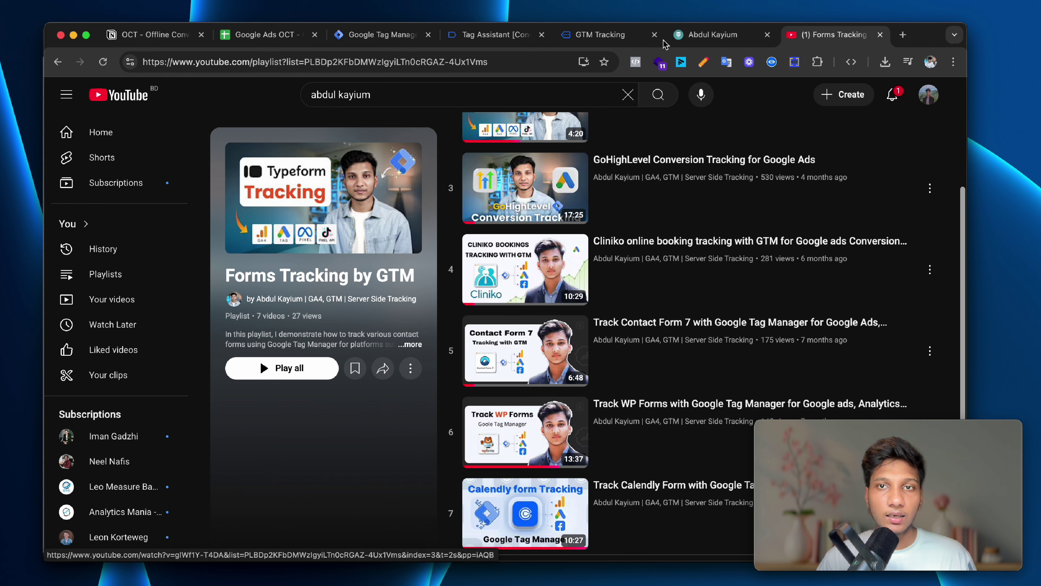
# Return to the GTM Tracking test page, inspect the "Your name" field's HTML for its form plugin and close the developer tools.
pyautogui.click(599, 34)
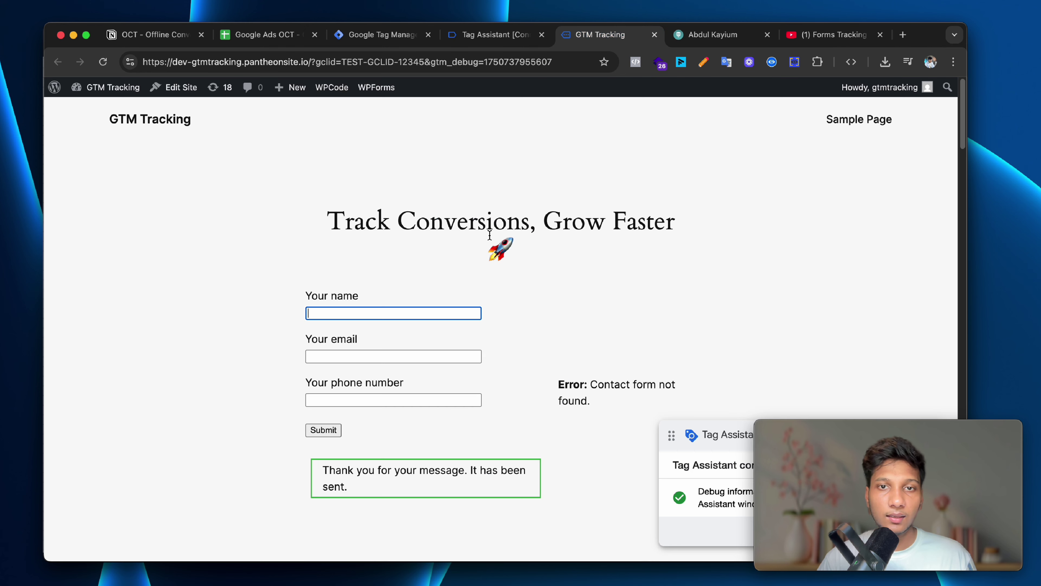
pyautogui.rightClick(363, 311)
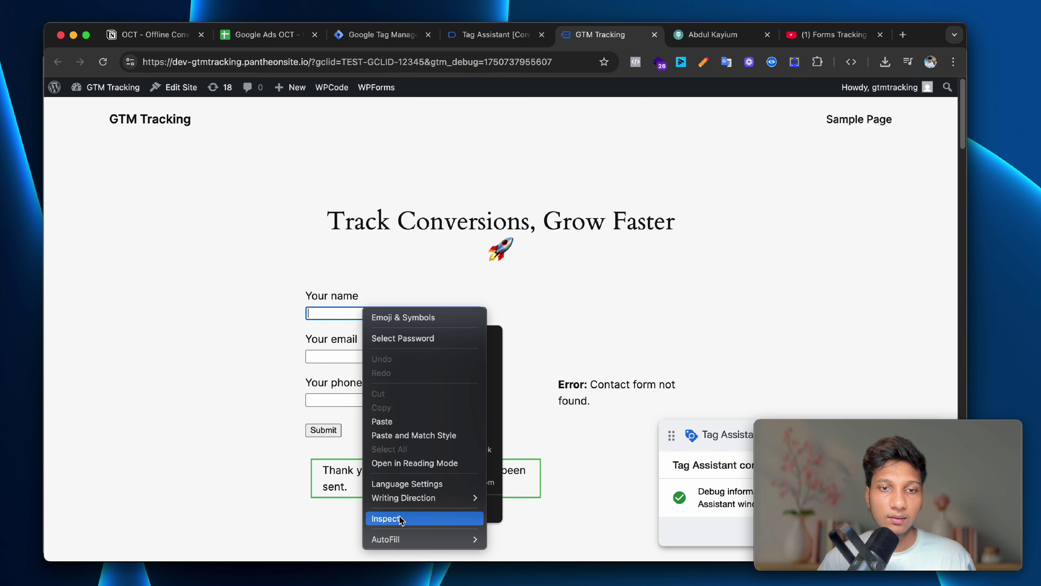
pyautogui.click(410, 518)
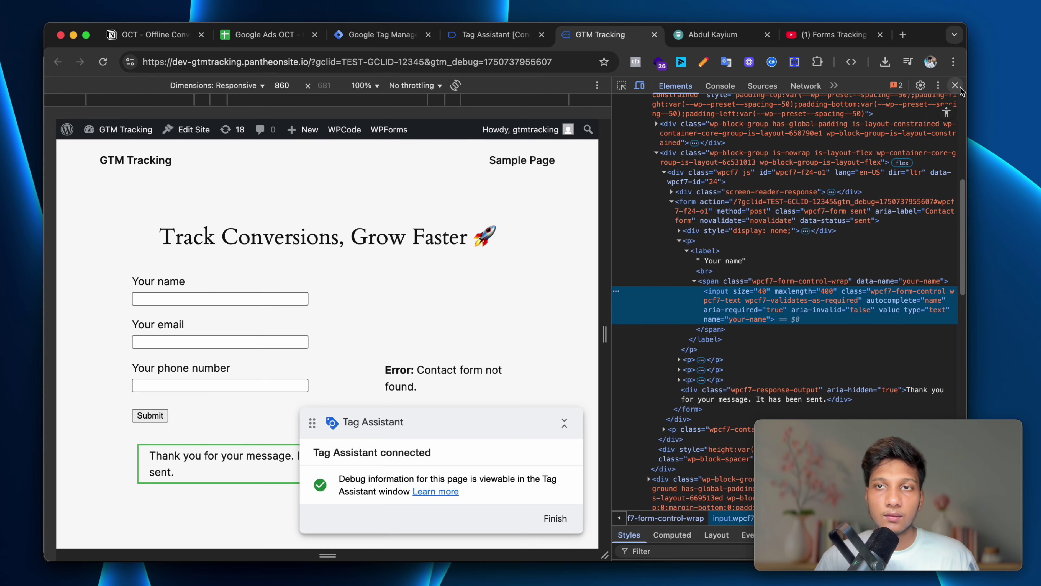
pyautogui.click(955, 85)
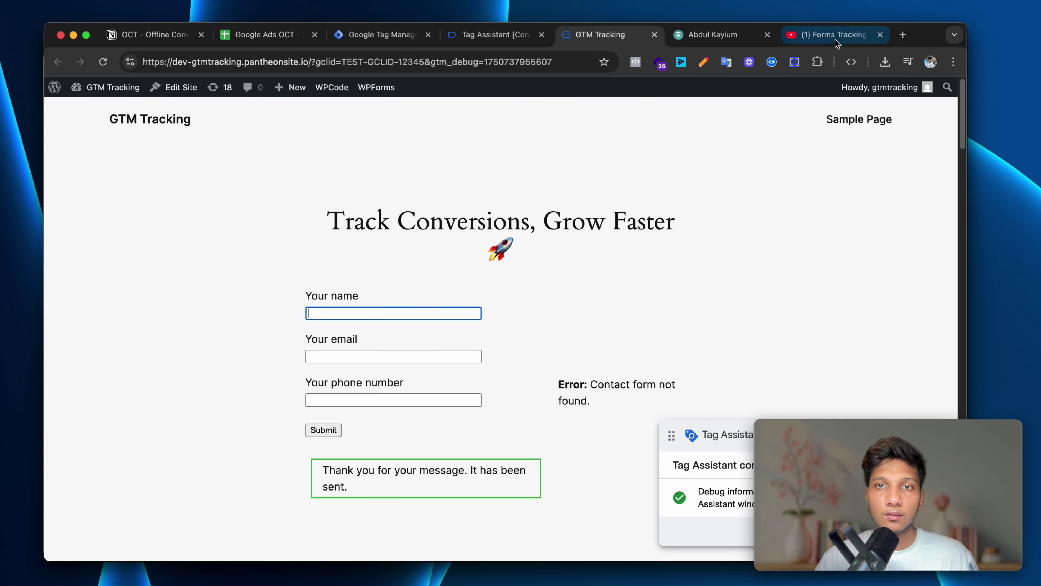
# Open the playlist's Track Contact Form 7 video, expand its description and follow the Code Link.
pyautogui.click(813, 39)
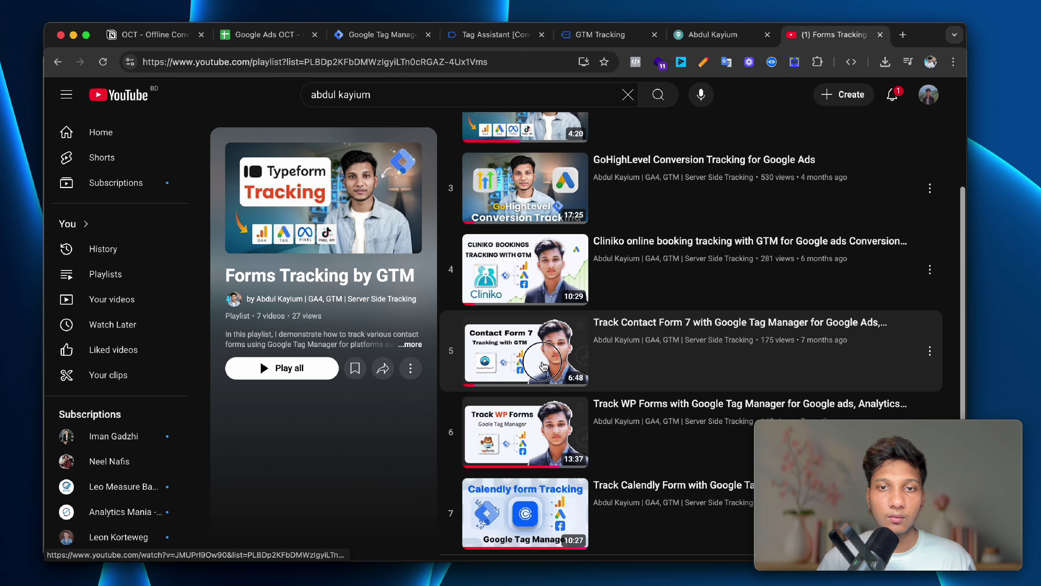
pyautogui.click(543, 365)
pyautogui.scroll(-10, 483, 311)
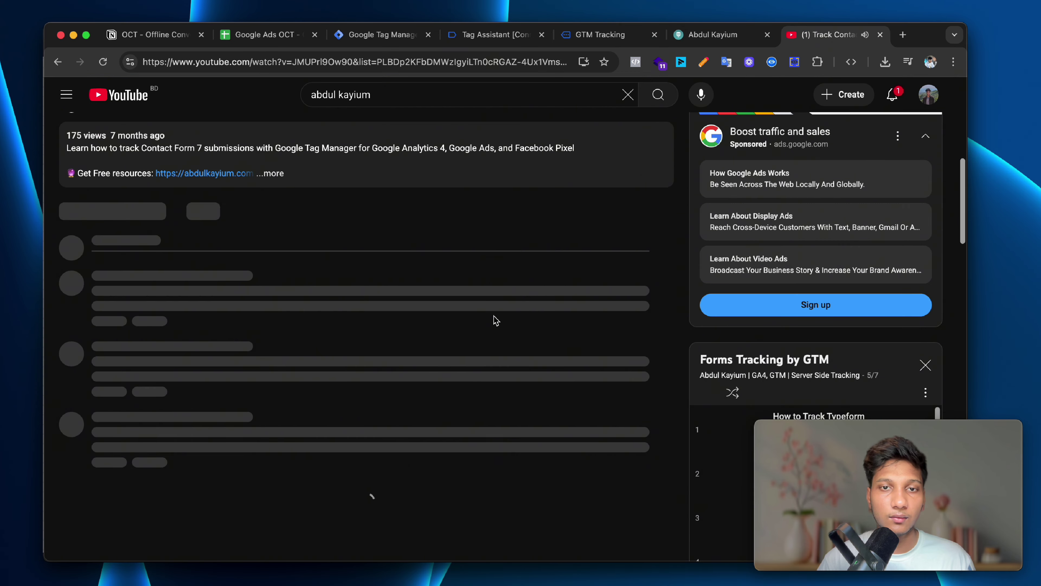
pyautogui.click(322, 187)
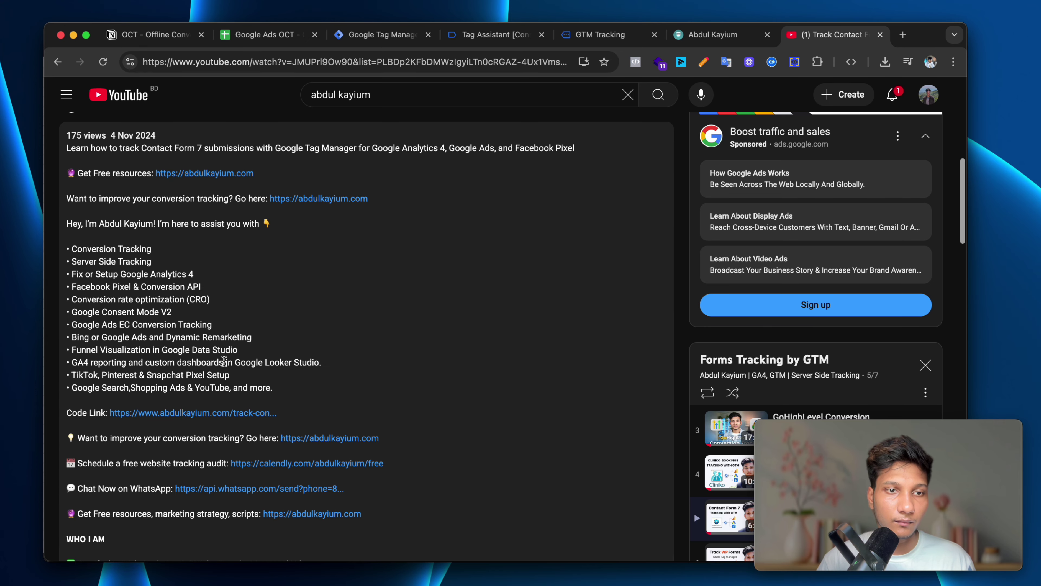
pyautogui.click(155, 413)
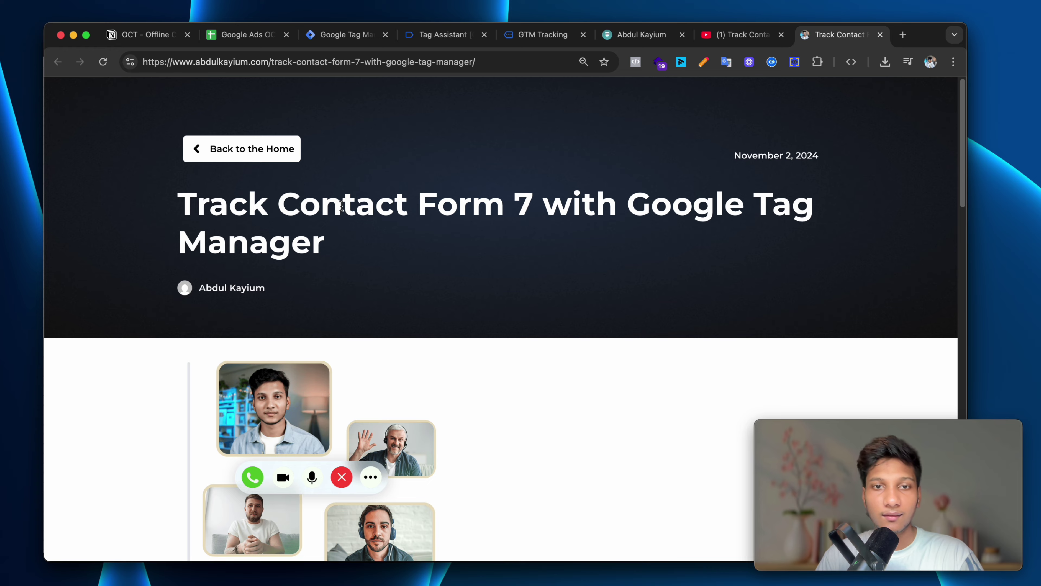
# Look through the "Track Contact Form 7 with Google Tag Manager" article for the tracking code, reloading it once, and close the page.
pyautogui.scroll(-15, 414, 268)
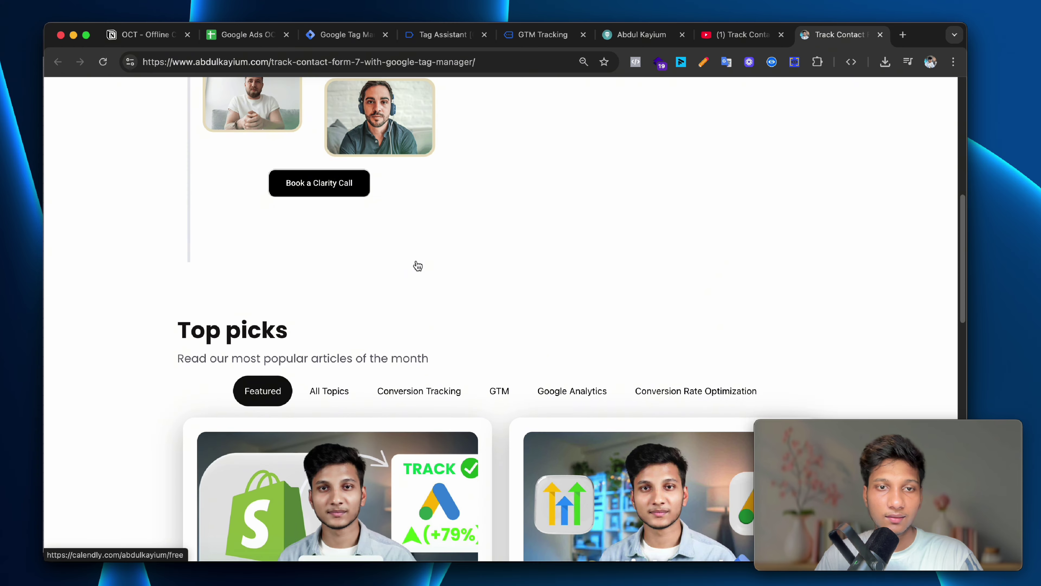
pyautogui.scroll(9, 330, 278)
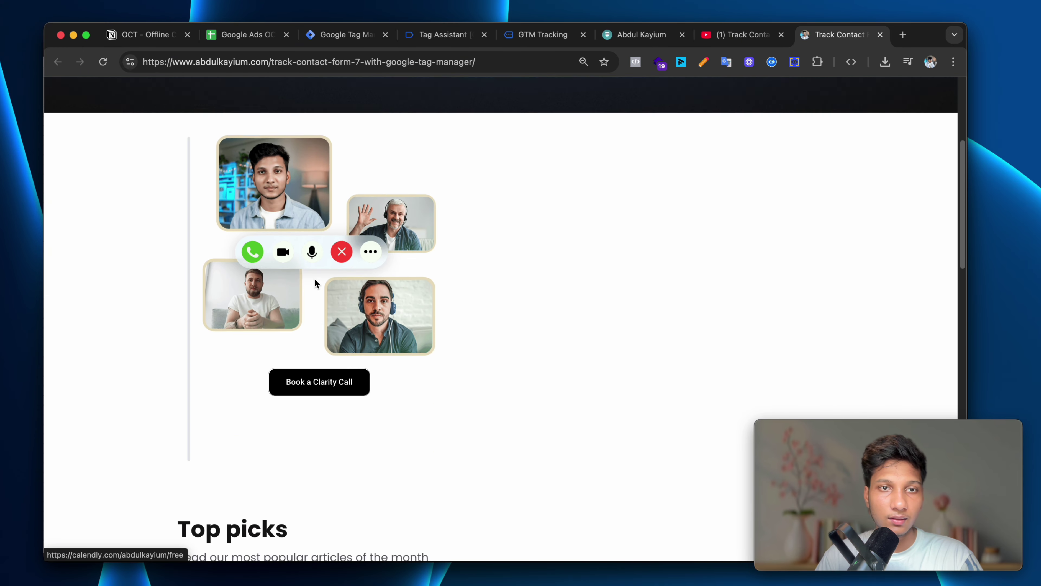
pyautogui.scroll(-20, 322, 279)
pyautogui.scroll(20, 488, 268)
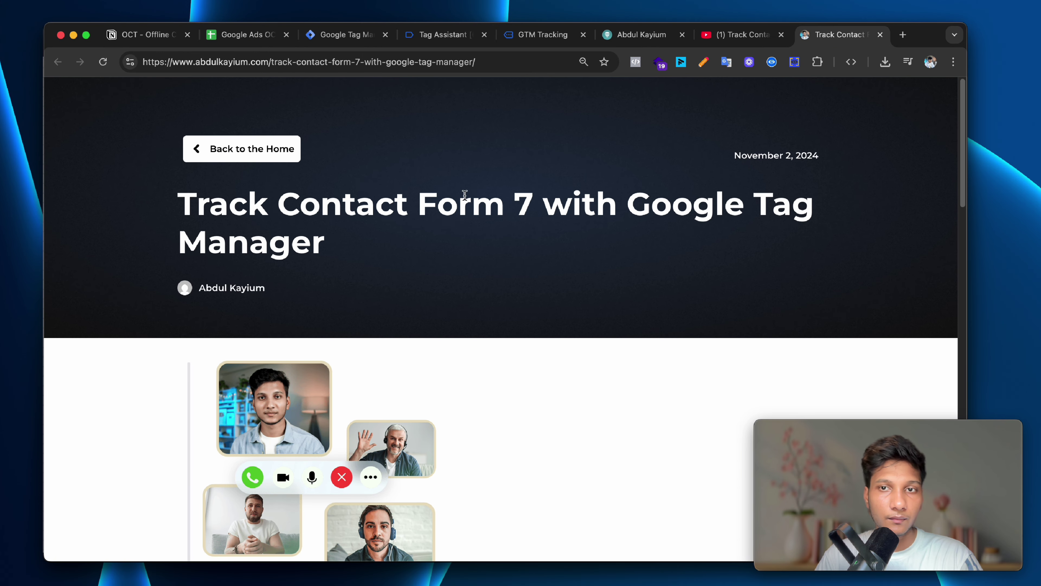
pyautogui.click(110, 64)
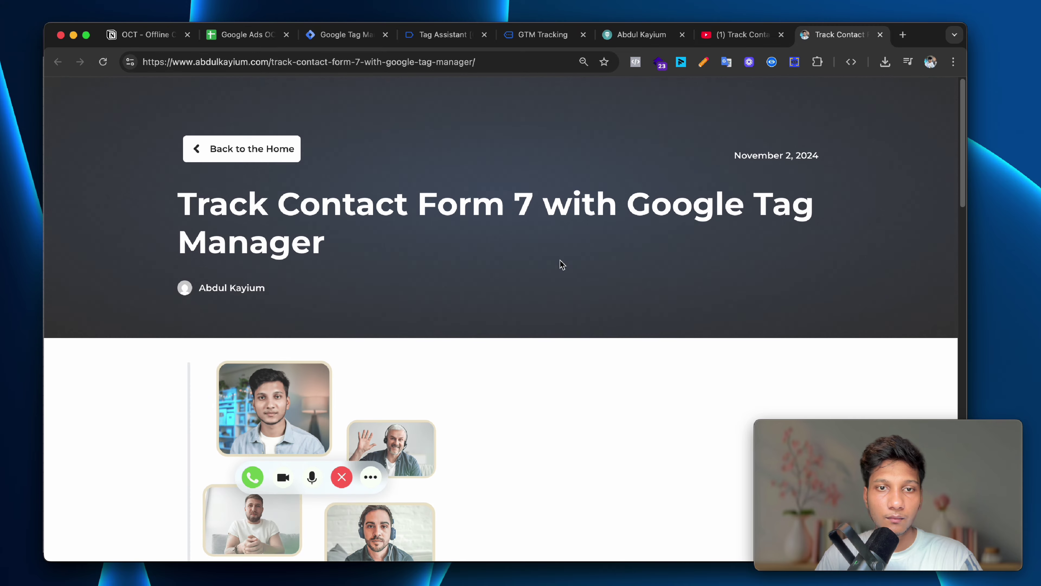
pyautogui.scroll(-18, 559, 260)
pyautogui.scroll(16, 508, 269)
pyautogui.click(186, 259)
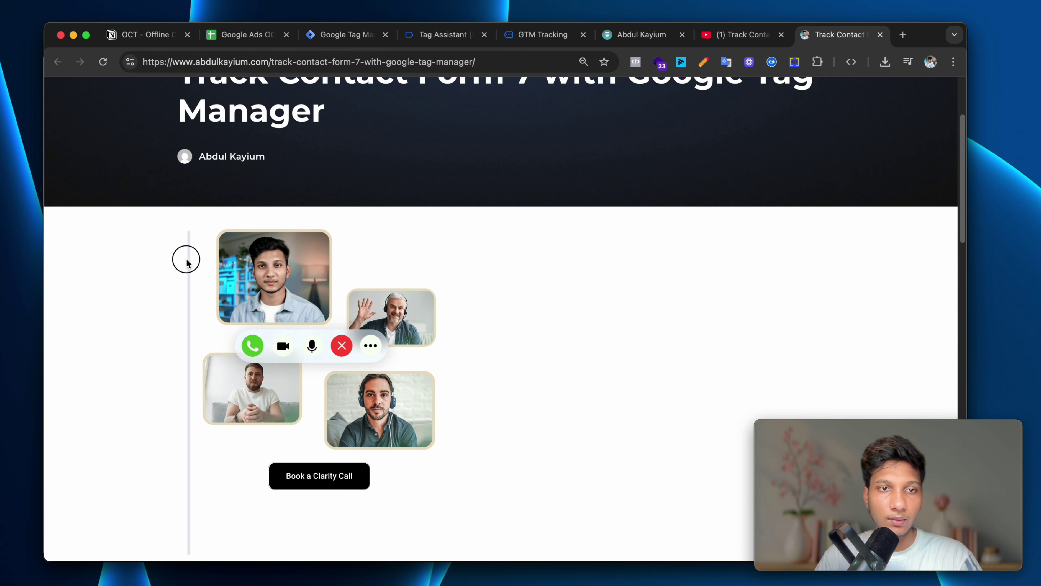
pyautogui.scroll(-7, 193, 283)
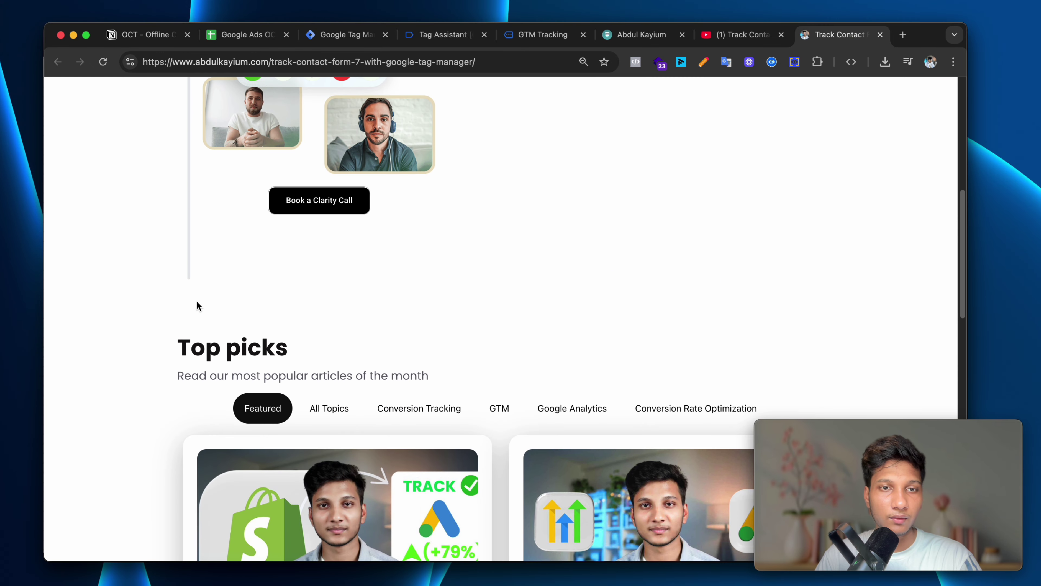
pyautogui.scroll(10, 338, 287)
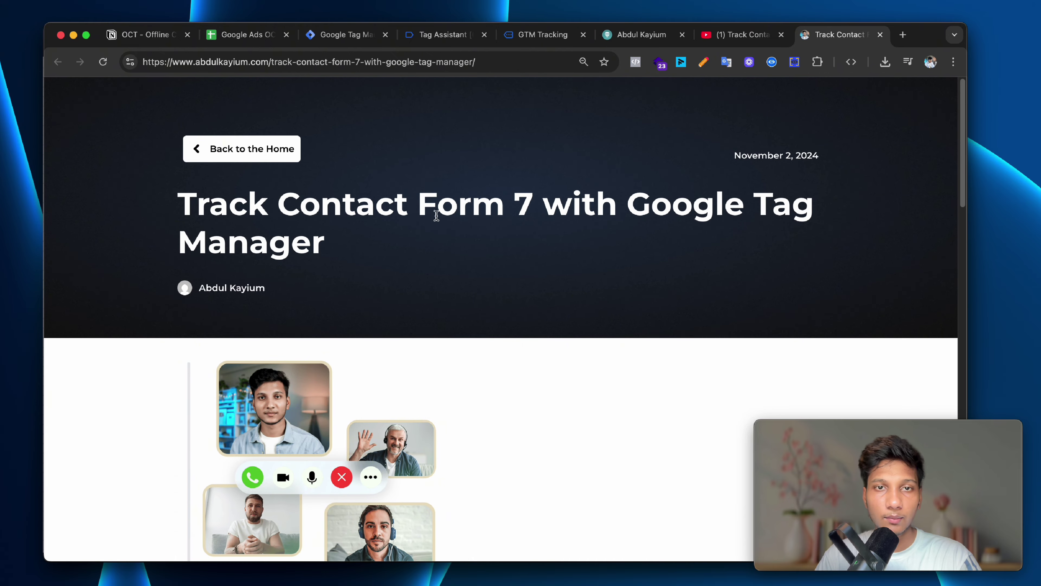
pyautogui.scroll(-20, 337, 245)
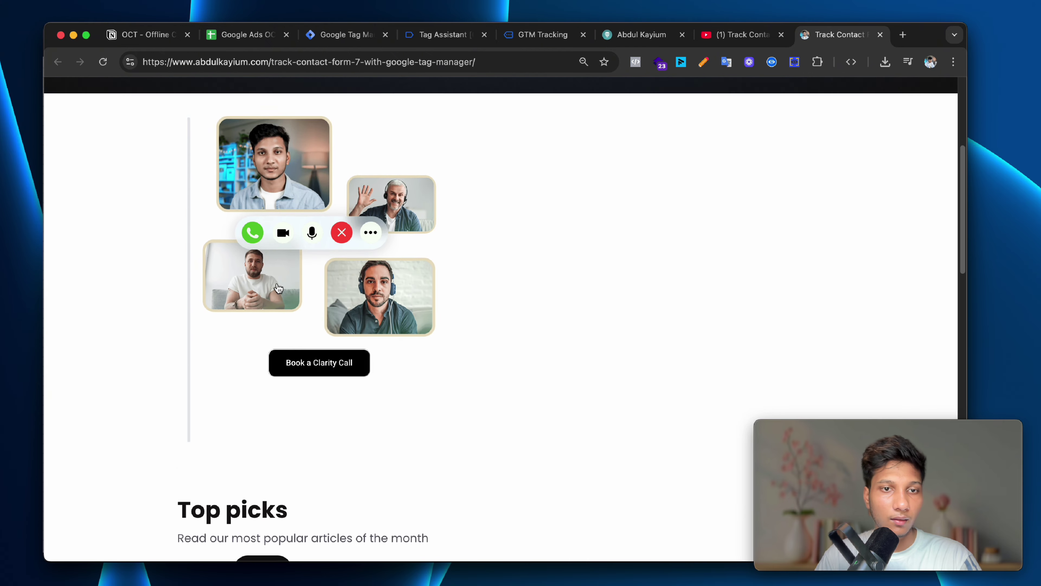
pyautogui.scroll(9, 569, 281)
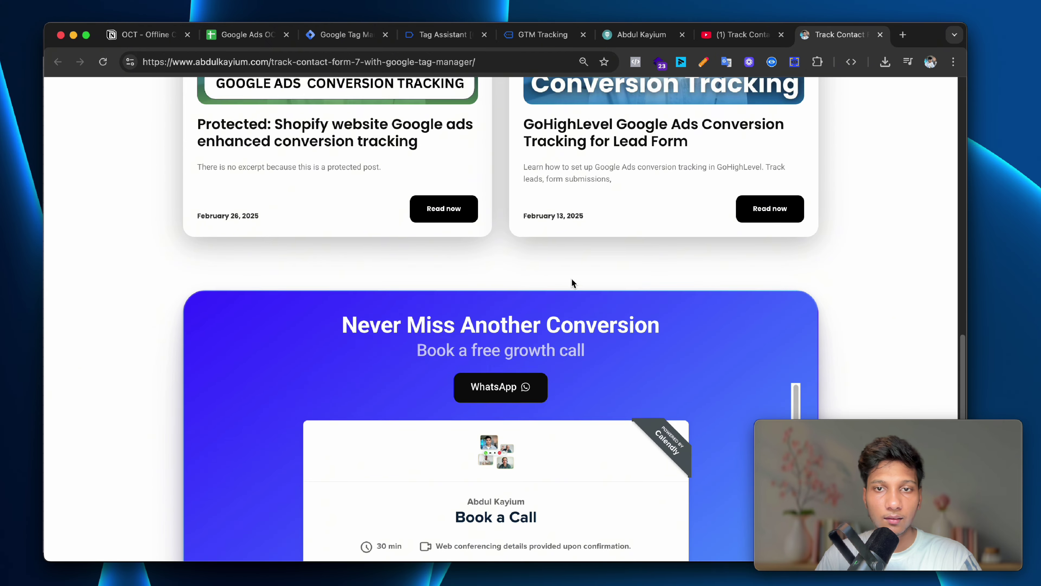
pyautogui.scroll(-9, 667, 216)
pyautogui.press('super+w')
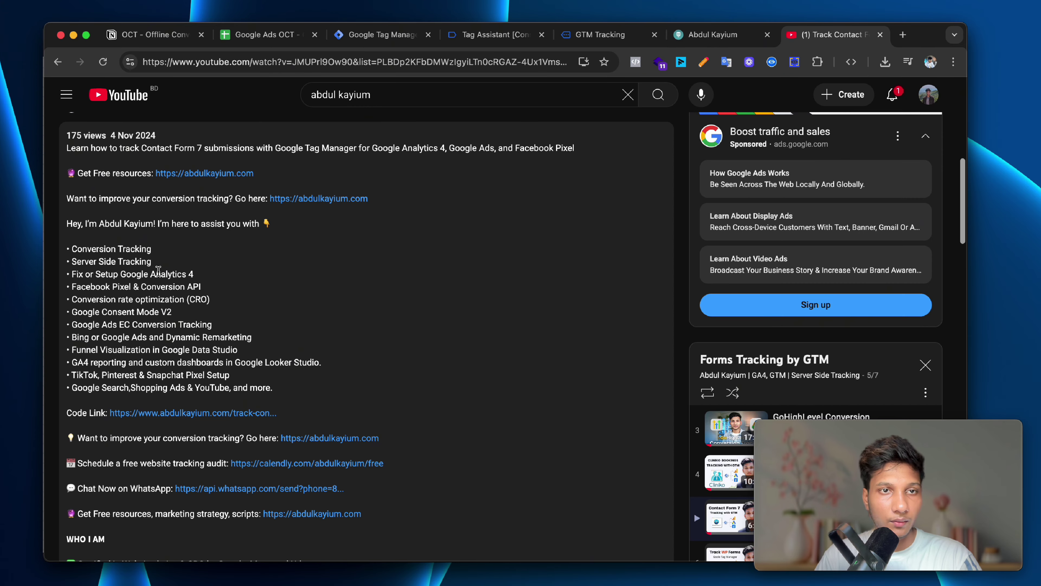
# Copy "Contact Form 7" from the video title and search Google for "Contact Form 7 listener code".
pyautogui.scroll(6, 158, 287)
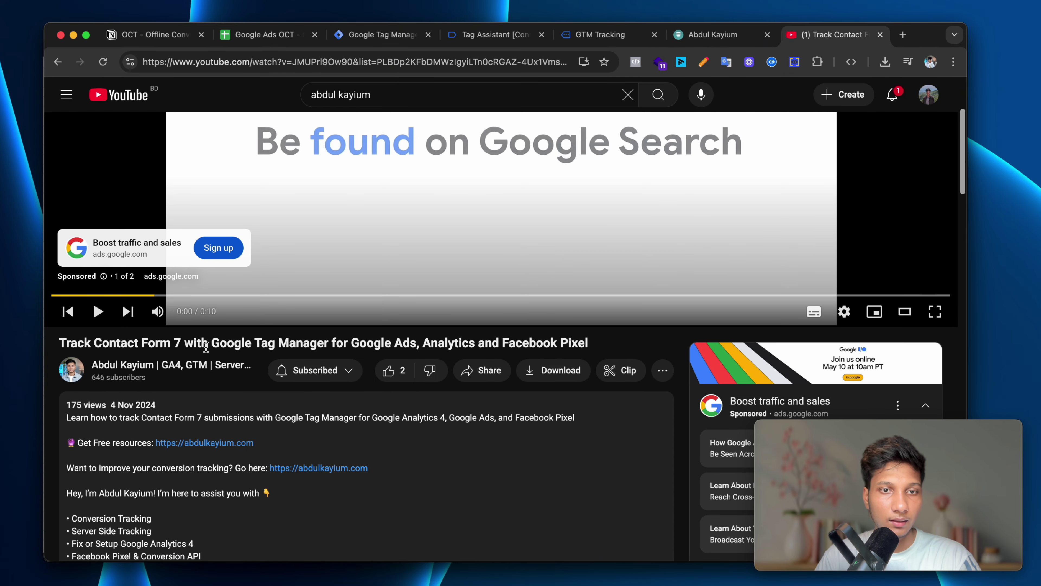
pyautogui.moveTo(182, 343); pyautogui.dragTo(95, 344)
pyautogui.hotkey('ctrl', 'c')
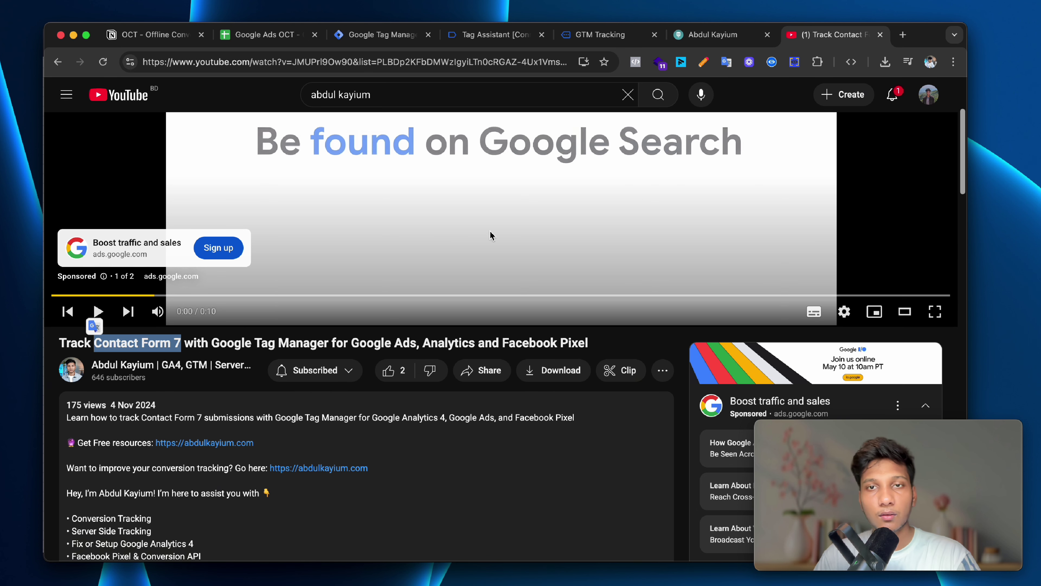
pyautogui.click(438, 66)
pyautogui.hotkey('ctrl', 'v')
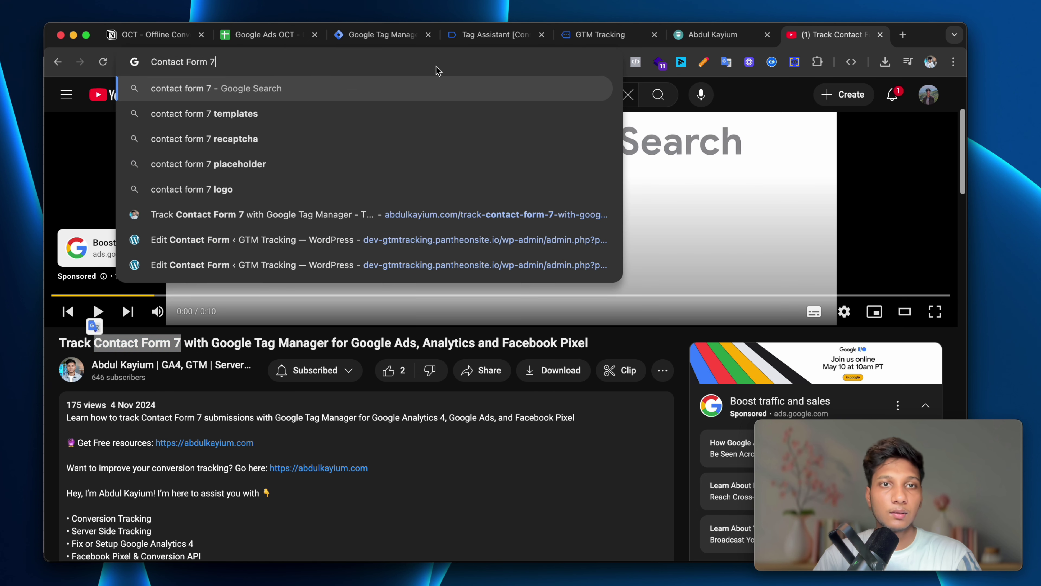
pyautogui.write('lit')
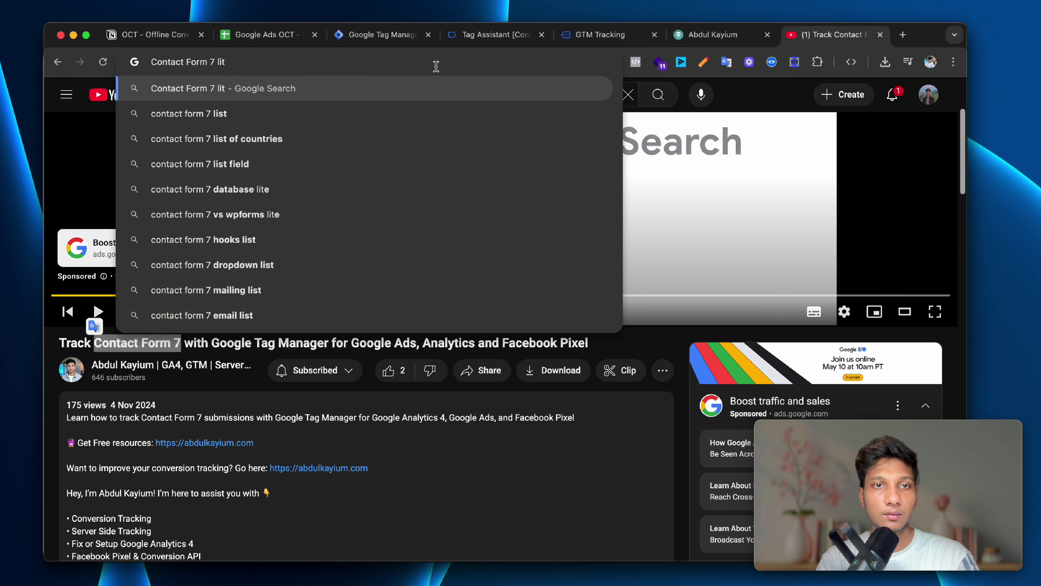
pyautogui.press('BackSpace')
pyautogui.write('ste')
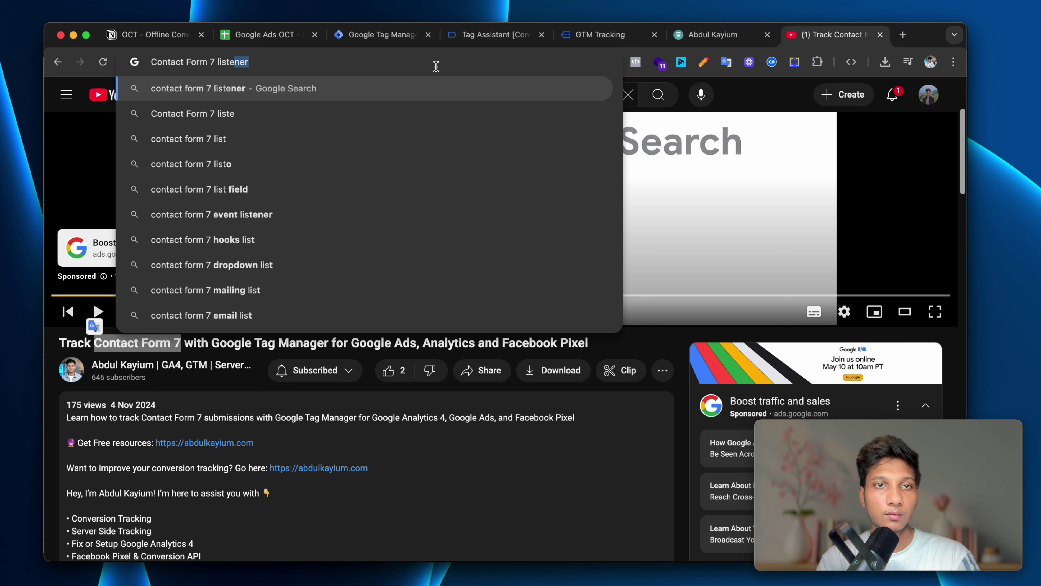
pyautogui.write('ner code')
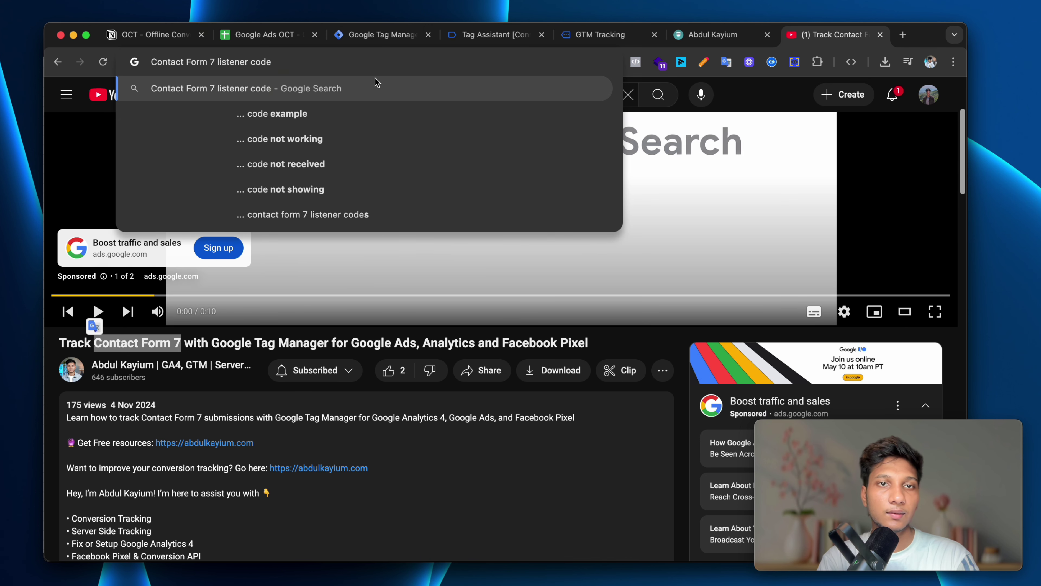
pyautogui.press('Escape')
pyautogui.press('Return')
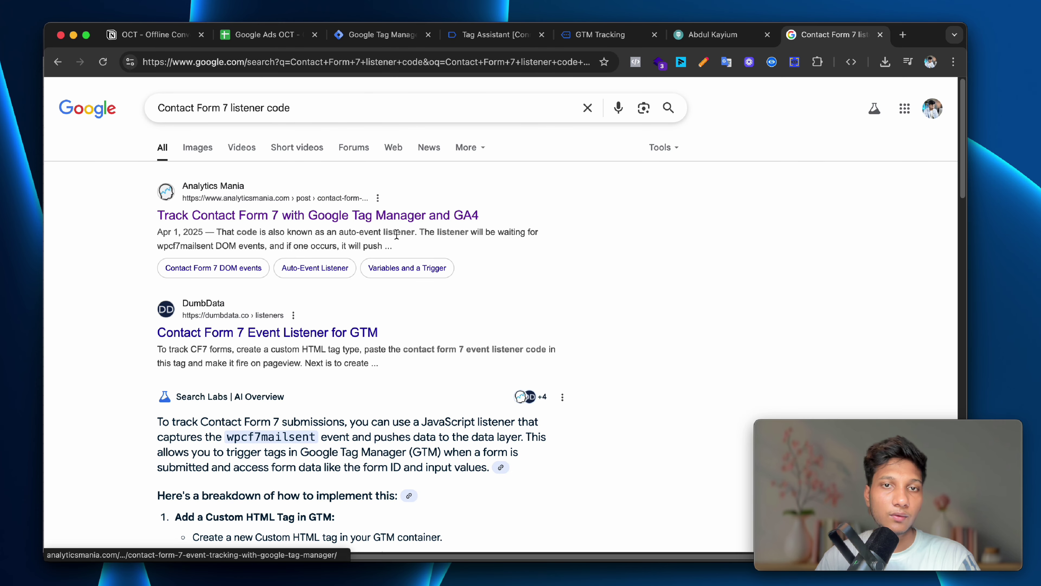
# Open the Analytics Mania article on tracking Contact Form 7, copy its wpcf7mailsent listener script and close the article.
pyautogui.click(444, 220)
pyautogui.scroll(-20, 471, 312)
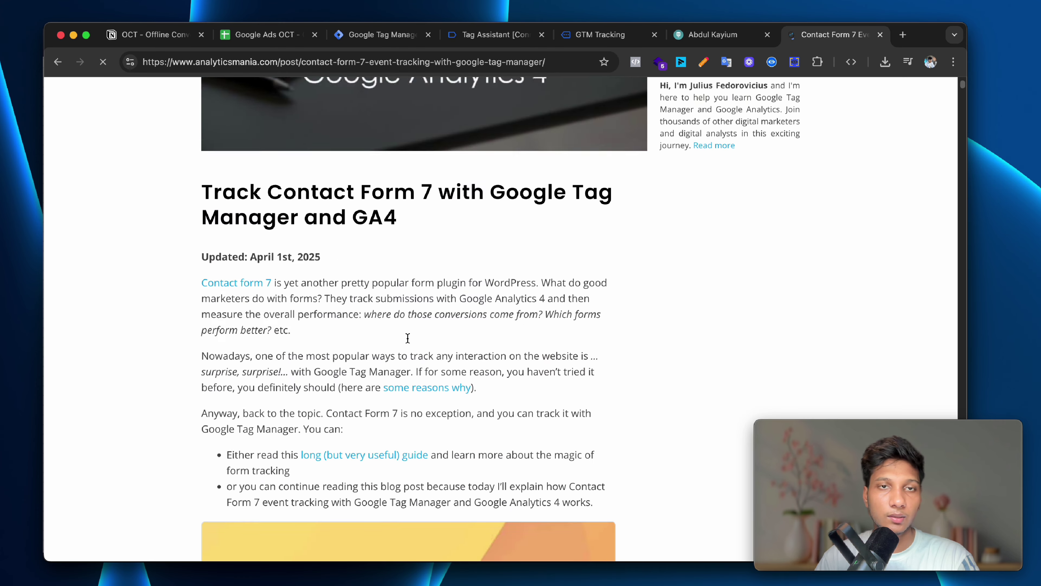
pyautogui.scroll(-20, 435, 304)
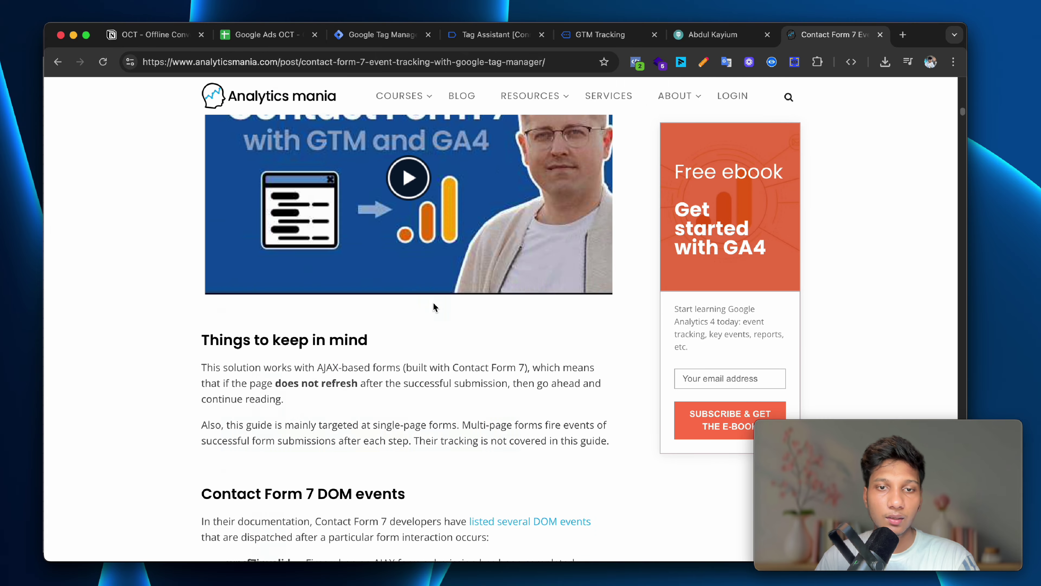
pyautogui.scroll(15, 410, 287)
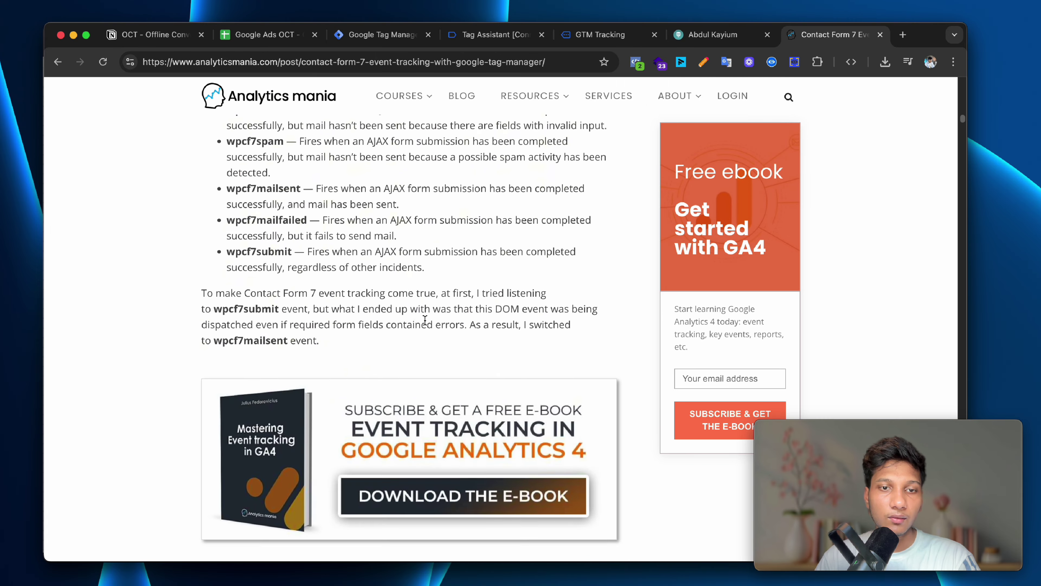
pyautogui.scroll(-6, 366, 250)
pyautogui.moveTo(268, 264); pyautogui.dragTo(205, 158)
pyautogui.rightClick(223, 159)
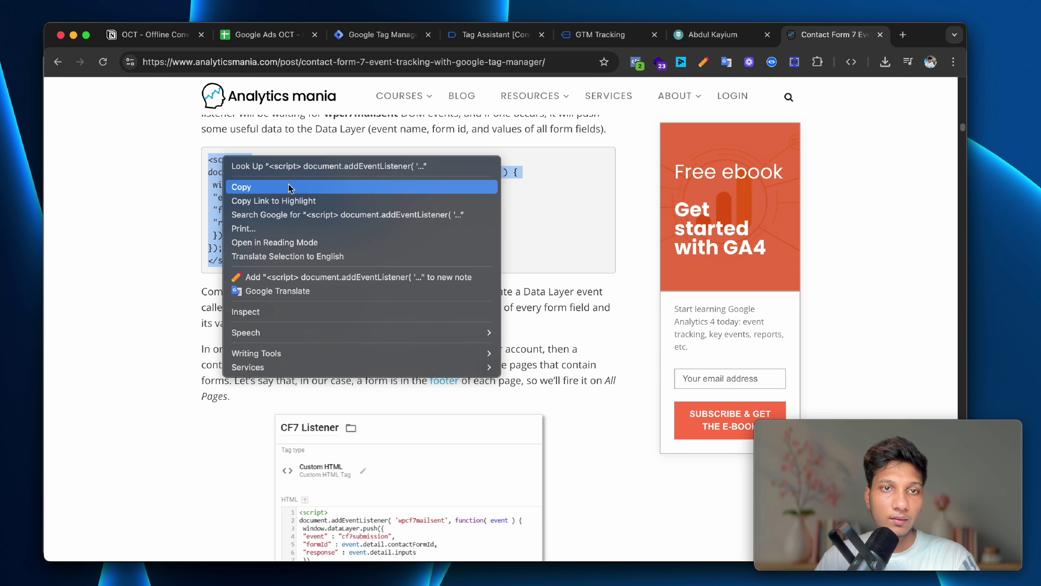
pyautogui.click(238, 186)
pyautogui.press('super+w')
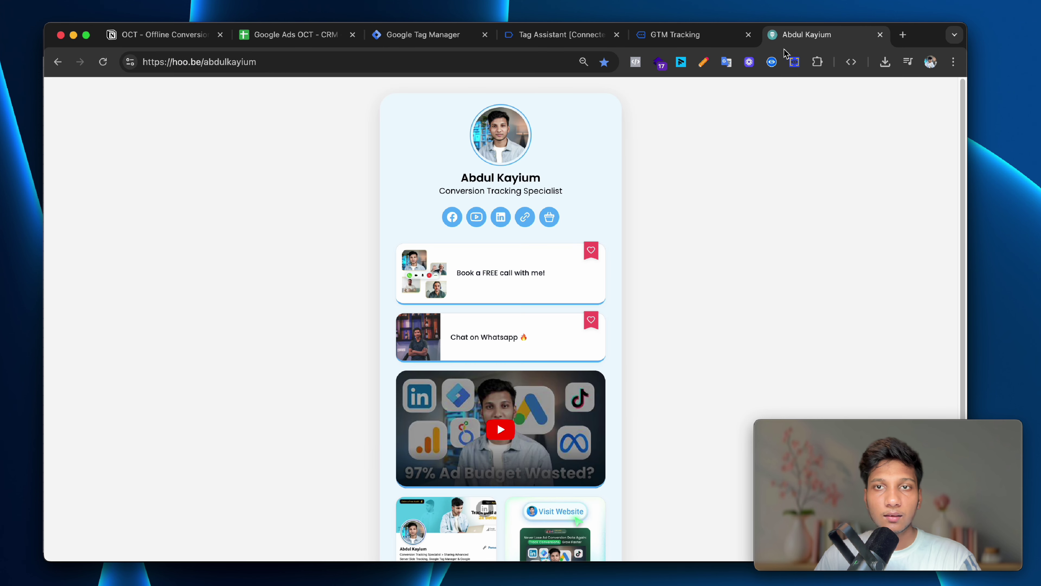
pyautogui.click(667, 40)
pyautogui.click(564, 35)
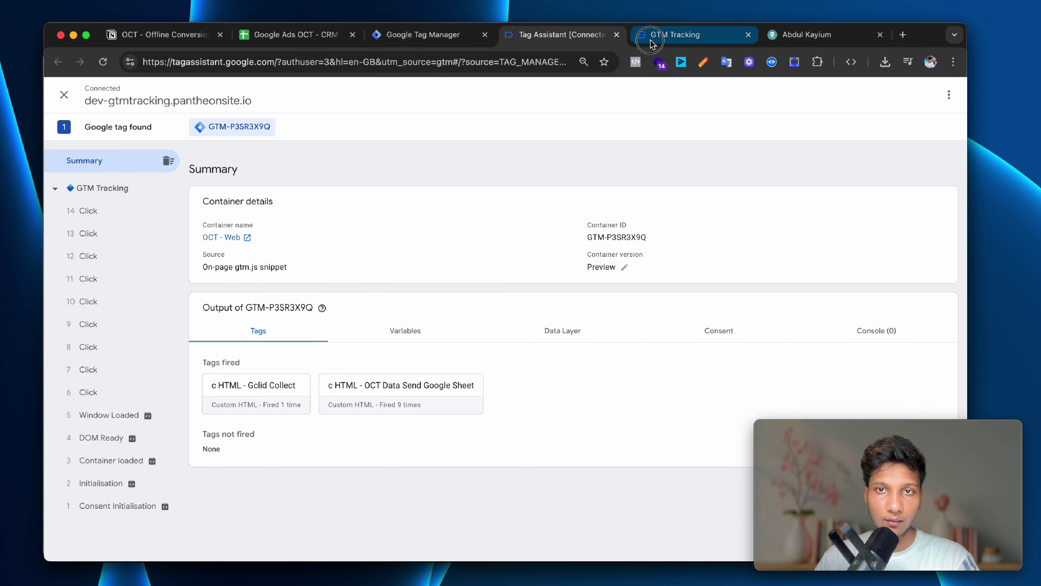
pyautogui.click(676, 35)
pyautogui.click(377, 319)
pyautogui.click(371, 374)
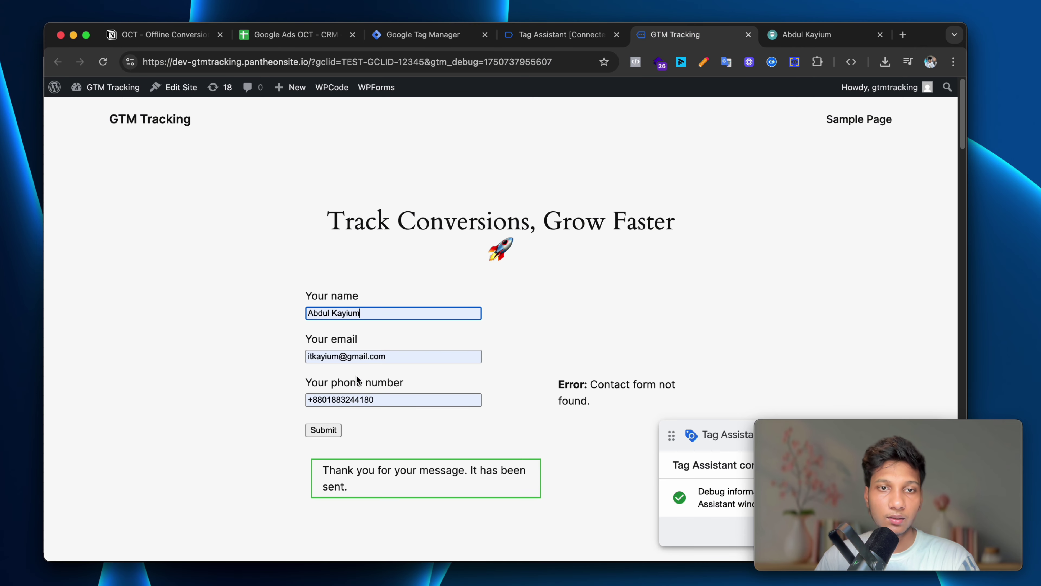
# Create a new Custom HTML tag in Google Tag Manager and paste the copied Contact Form 7 listener script into it.
pyautogui.click(446, 33)
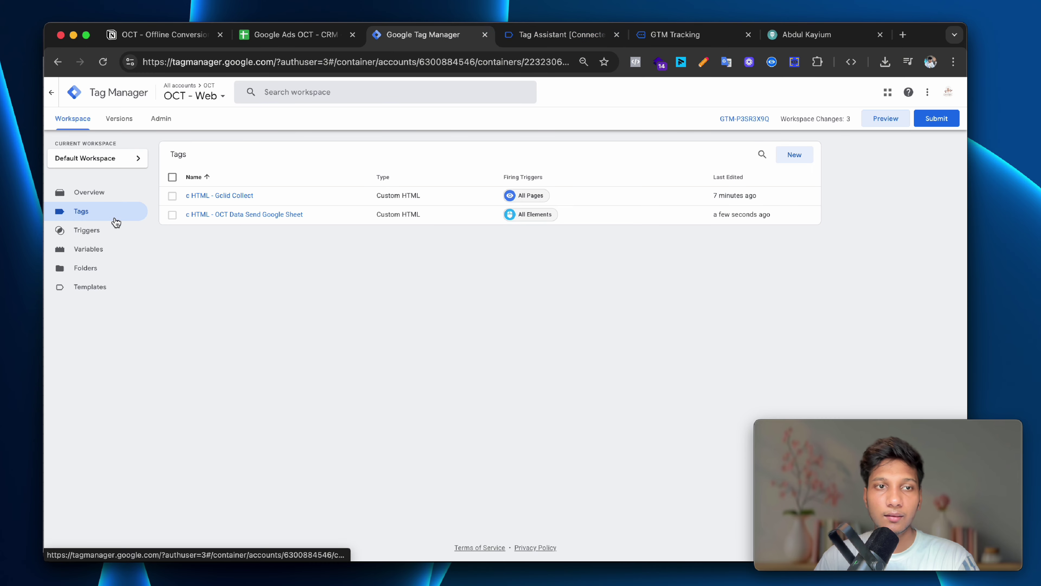
pyautogui.click(800, 156)
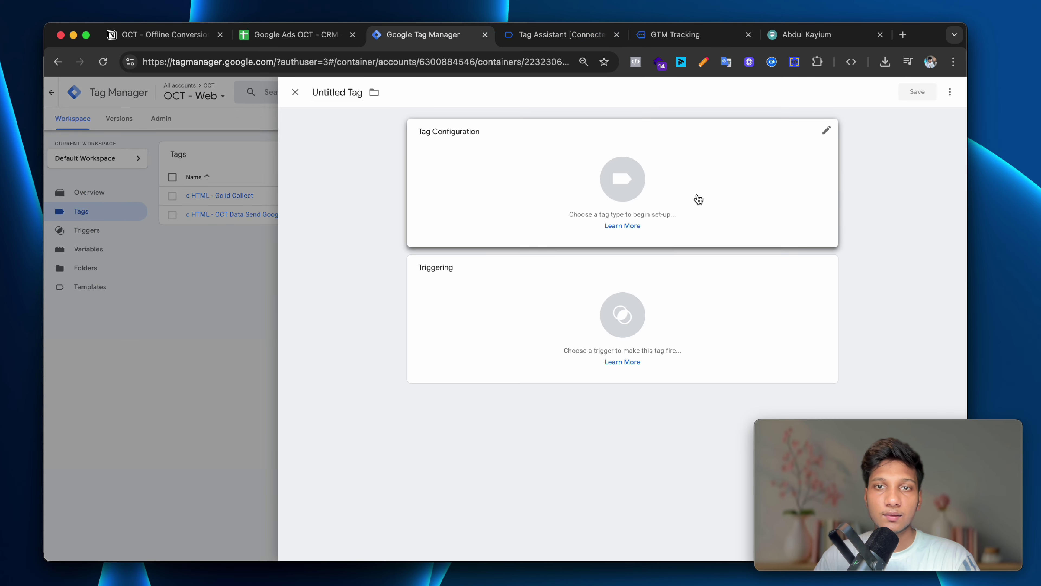
pyautogui.click(695, 198)
pyautogui.click(736, 365)
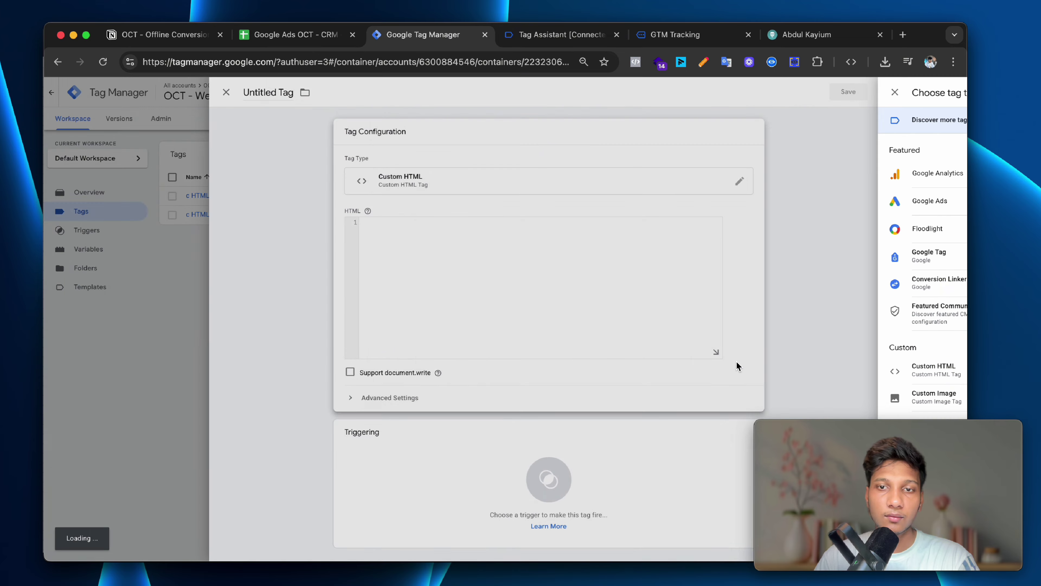
pyautogui.click(499, 251)
pyautogui.press('super+v')
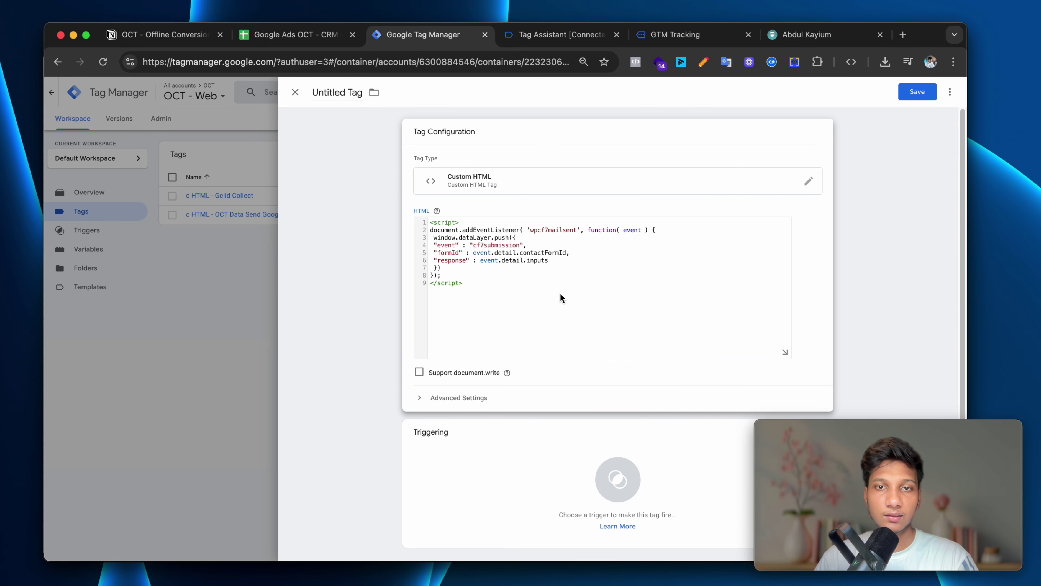
# Change the event name in the listener script to "kayium_form_submission".
pyautogui.doubleClick(489, 245)
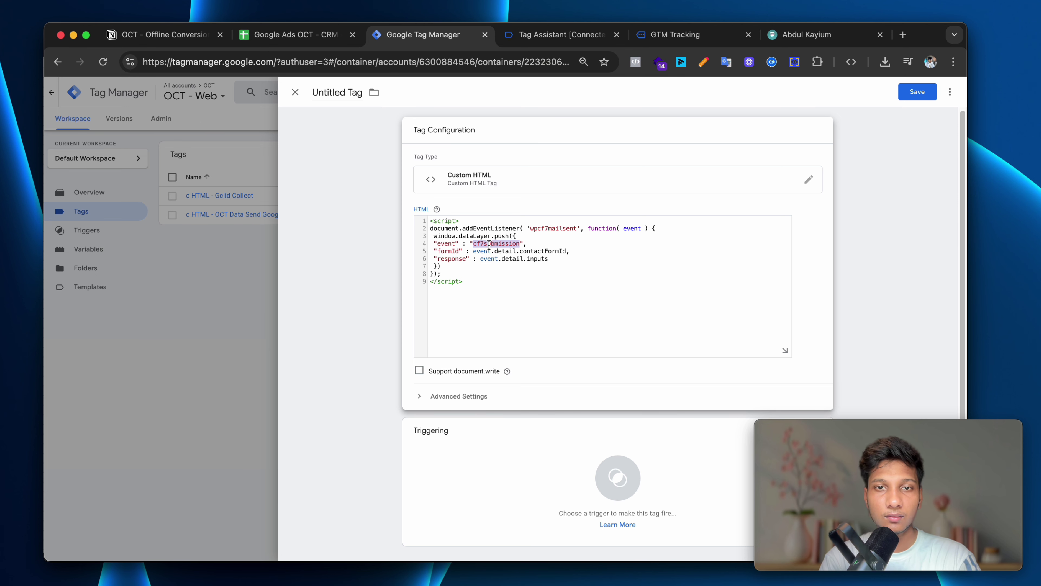
pyautogui.click(488, 245)
pyautogui.moveTo(488, 245); pyautogui.dragTo(474, 245)
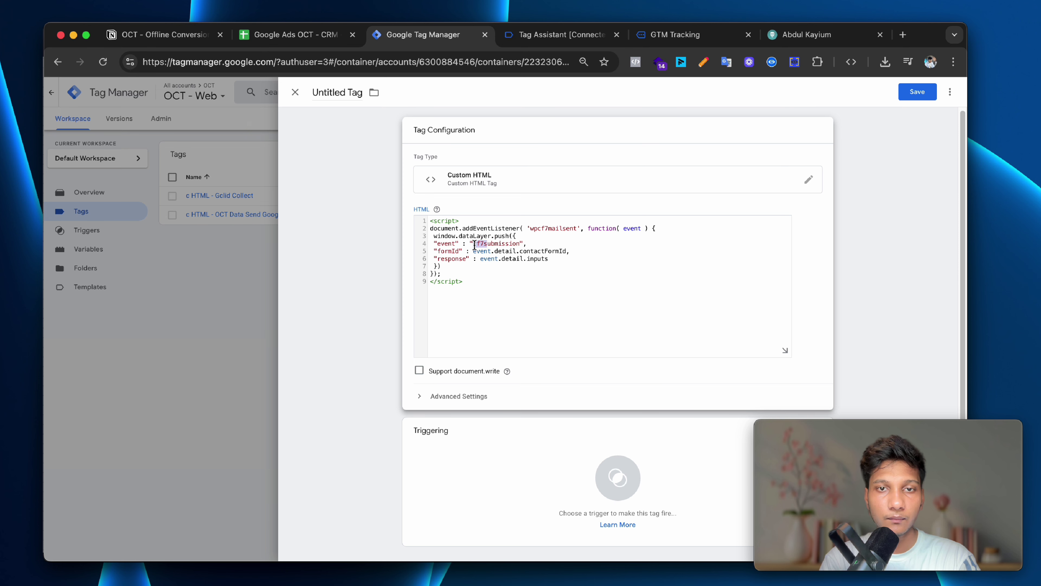
pyautogui.write('kayium_form_')
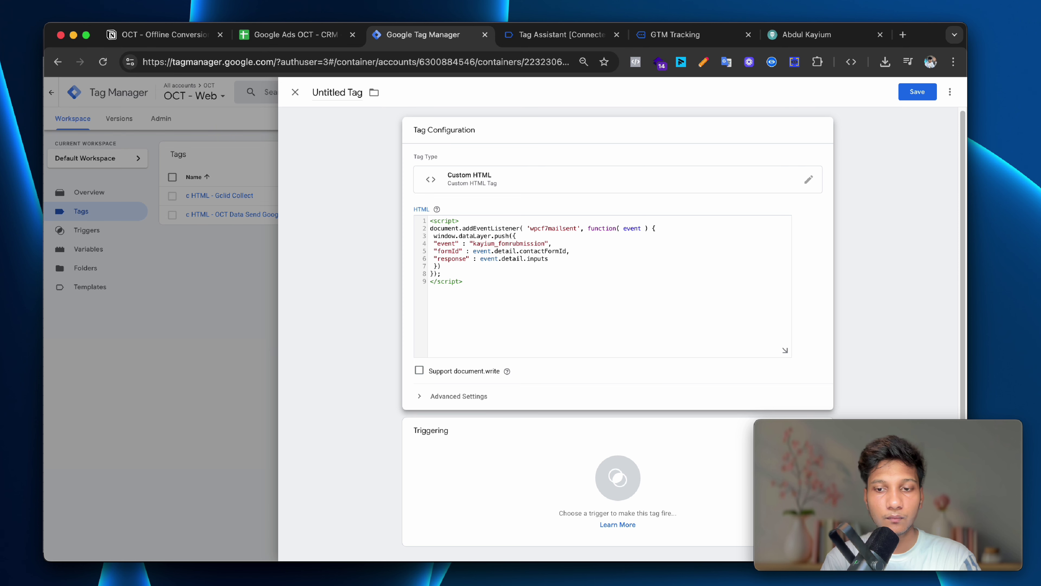
pyautogui.doubleClick(509, 244)
pyautogui.click(510, 245)
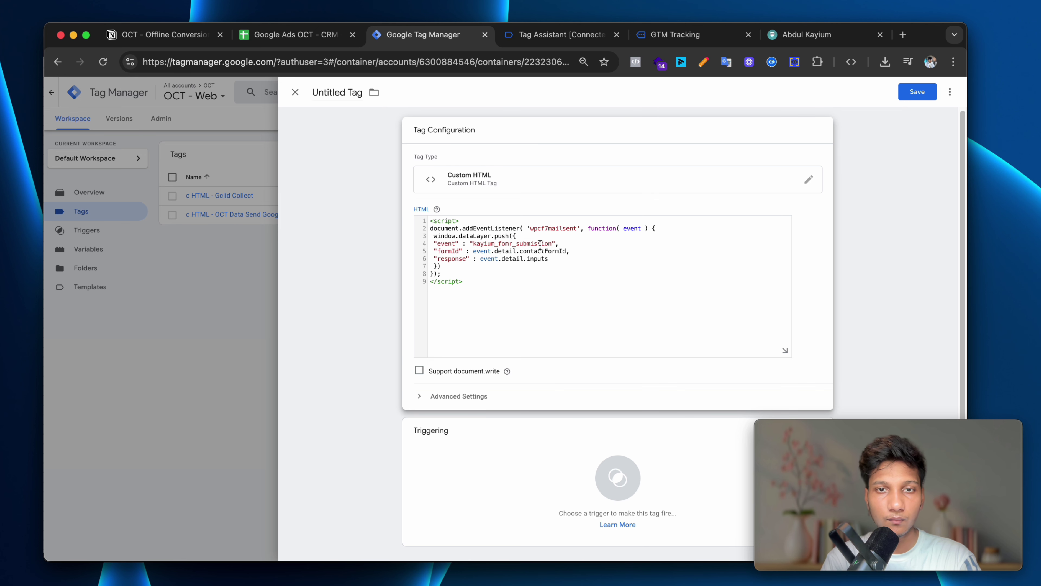
pyautogui.press('BackSpace')
pyautogui.press('BackSpace')
pyautogui.press('BackSpace')
pyautogui.write('orm')
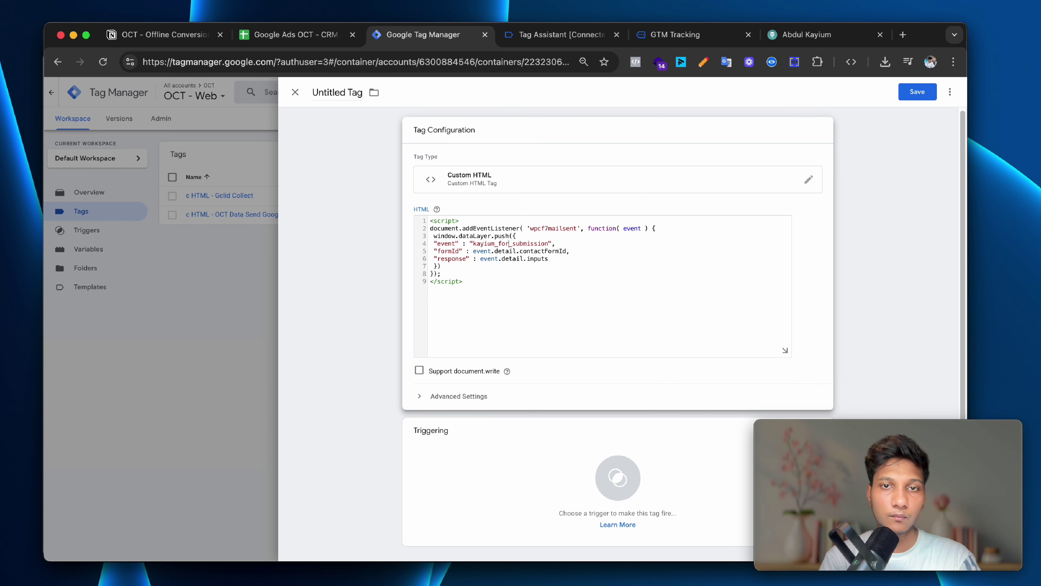
# Set the tag to fire on All Pages and save it as "c HTML - For Lead Form Data Push".
pyautogui.click(456, 451)
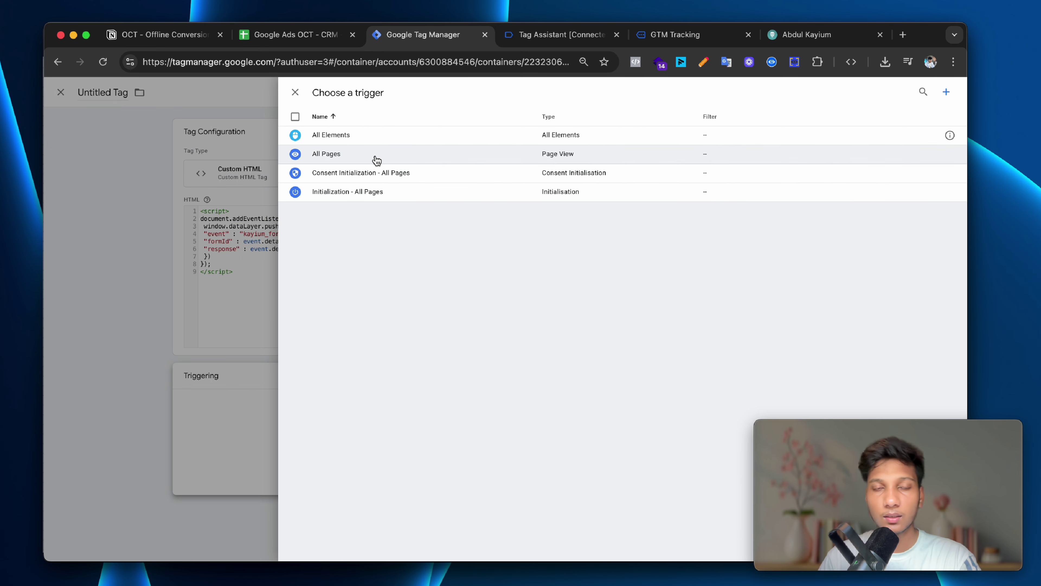
pyautogui.click(377, 160)
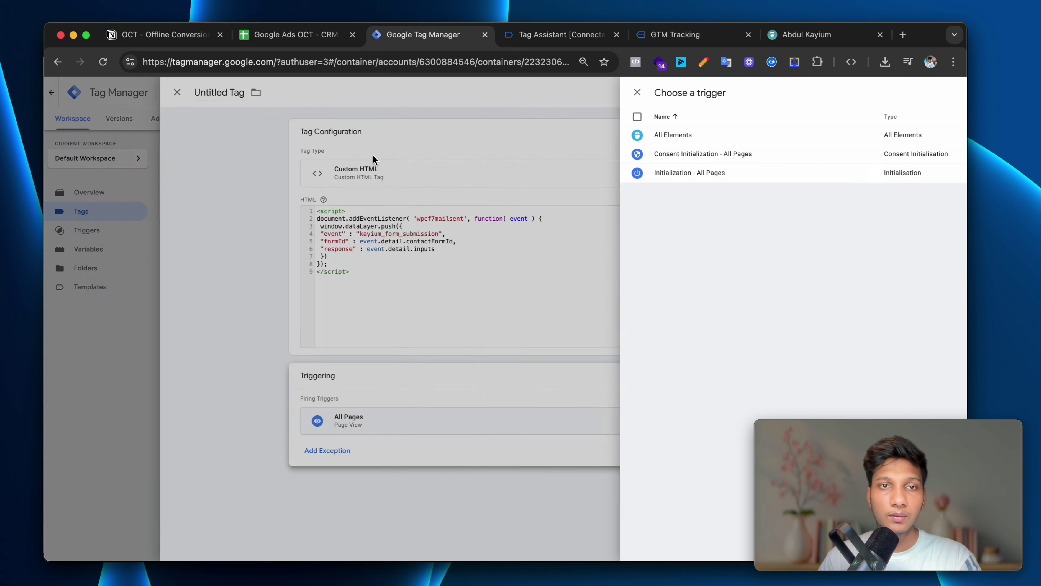
pyautogui.click(339, 91)
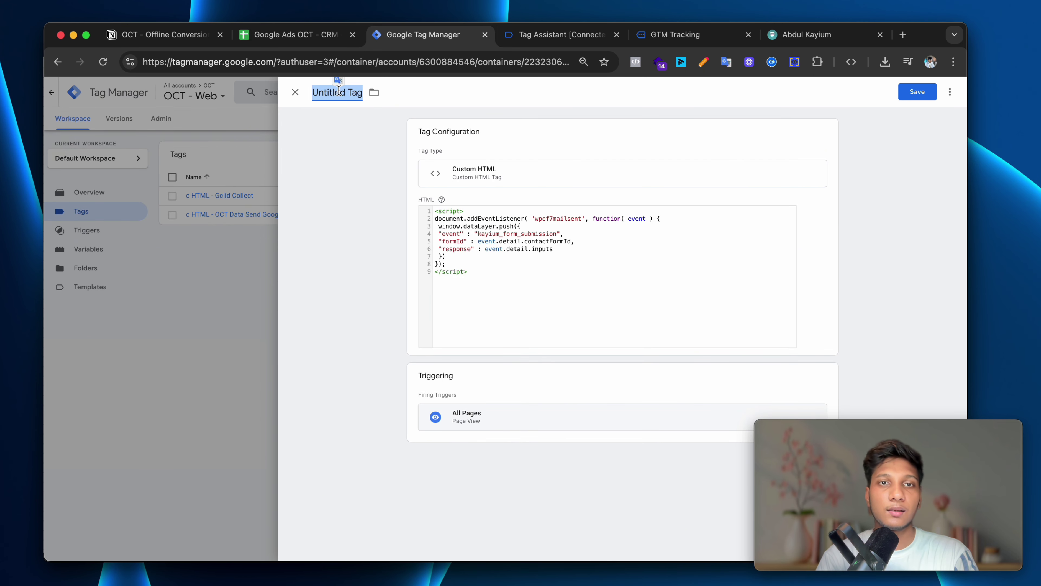
pyautogui.write('c HTML - Fro')
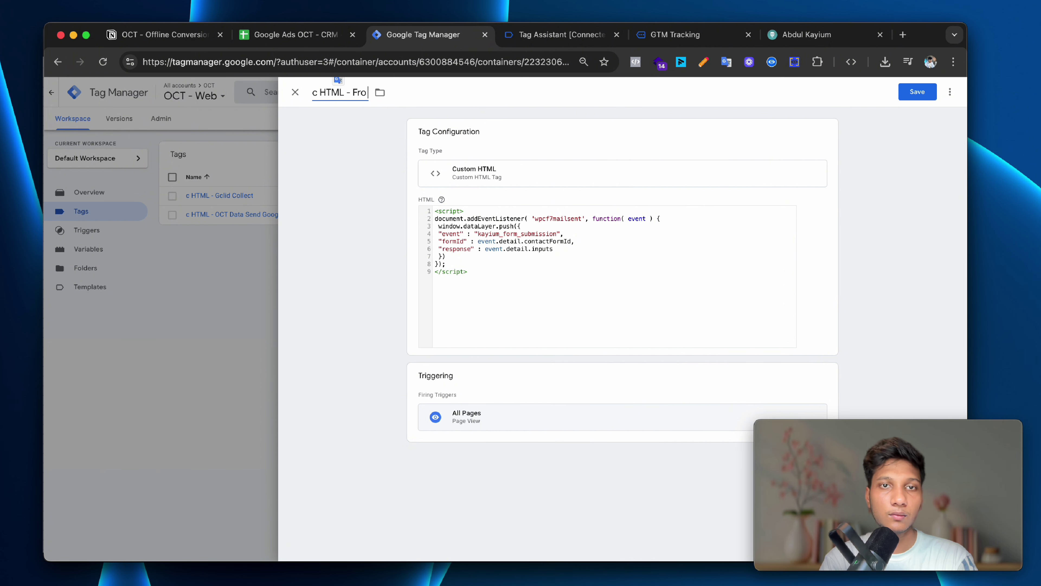
pyautogui.press('BackSpace')
pyautogui.press('BackSpace')
pyautogui.write('or L')
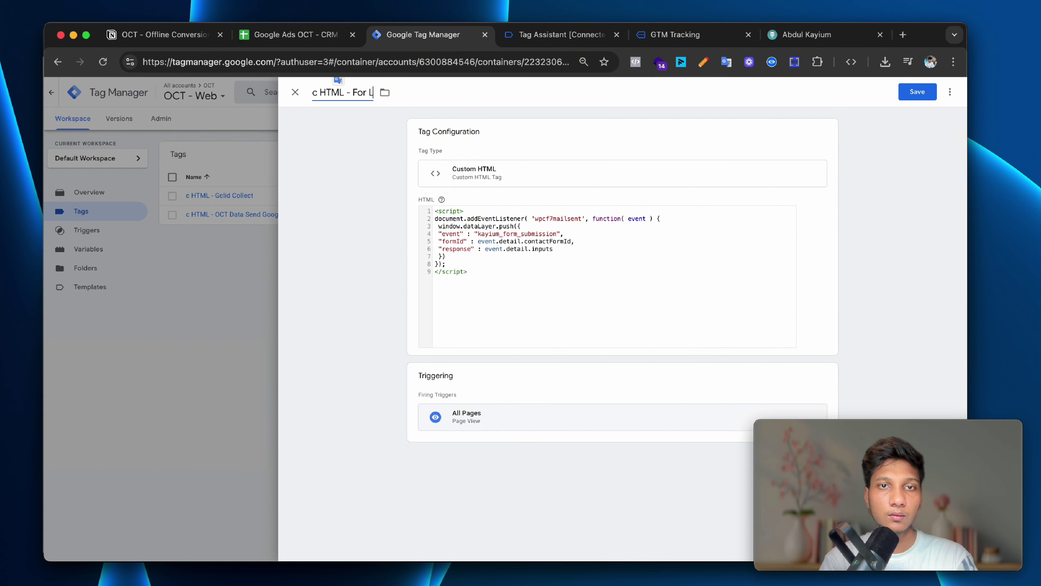
pyautogui.write('ead Form')
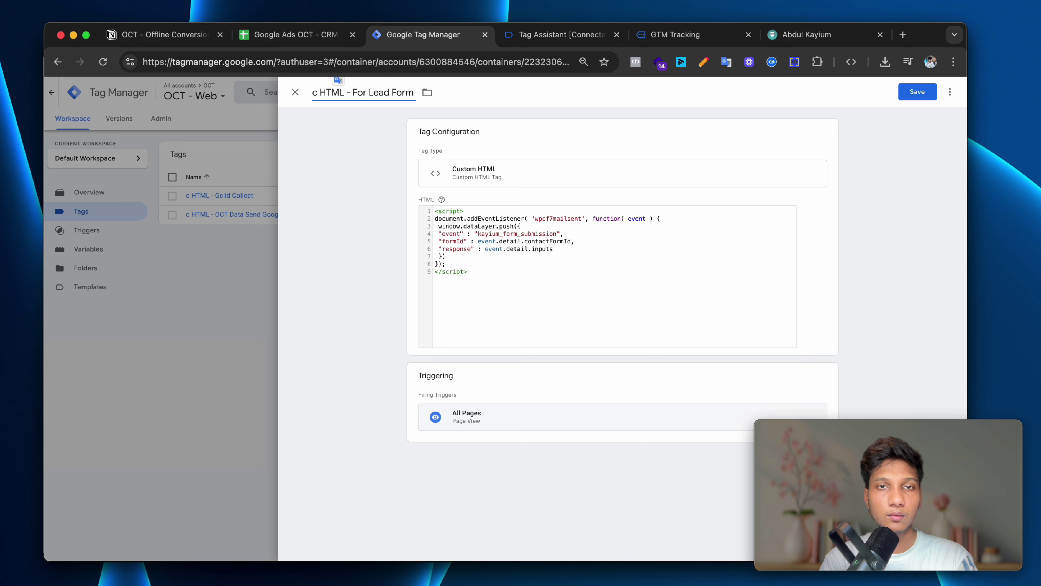
pyautogui.write(' Data')
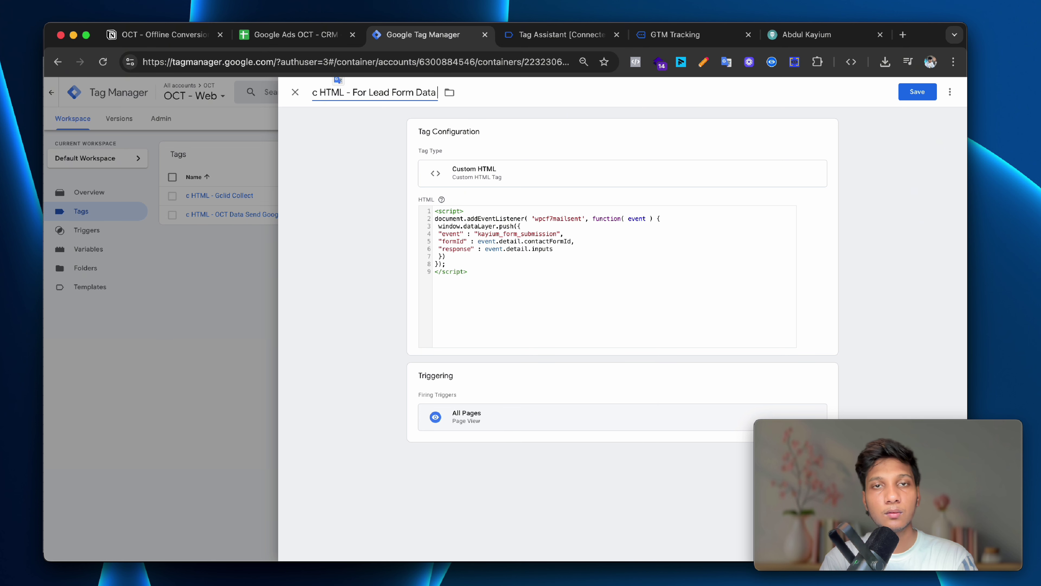
pyautogui.write(' Push')
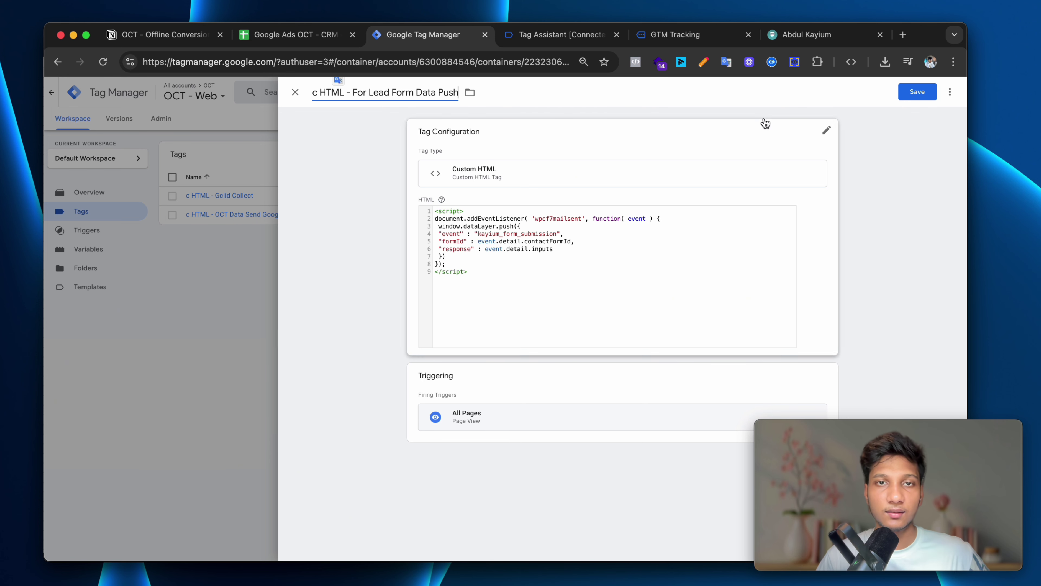
pyautogui.click(802, 110)
pyautogui.click(914, 94)
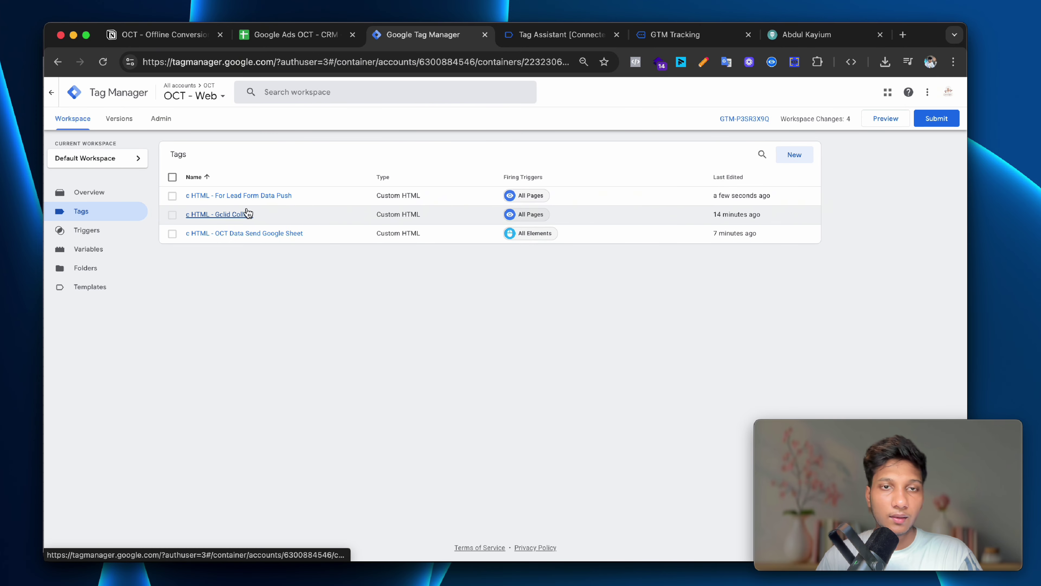
# Restart the container preview, continue to the connected test site and check which tags fired in Tag Assistant.
pyautogui.click(876, 122)
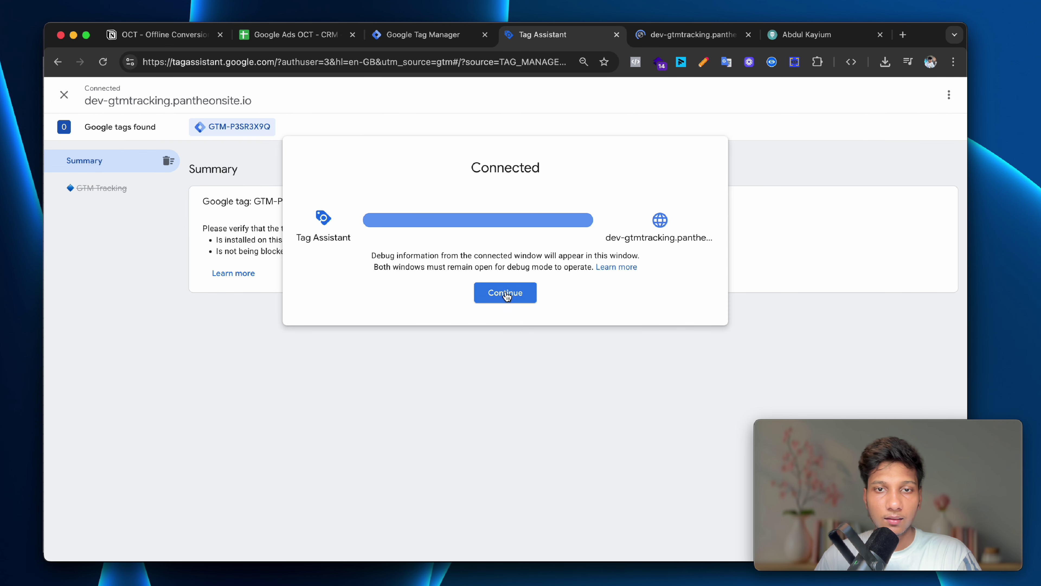
pyautogui.click(506, 294)
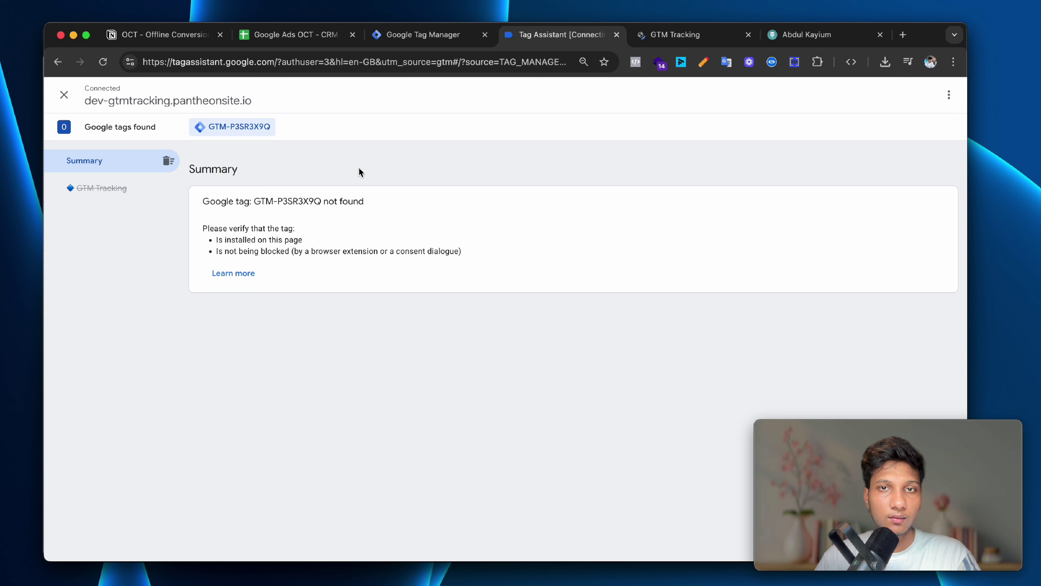
pyautogui.click(692, 37)
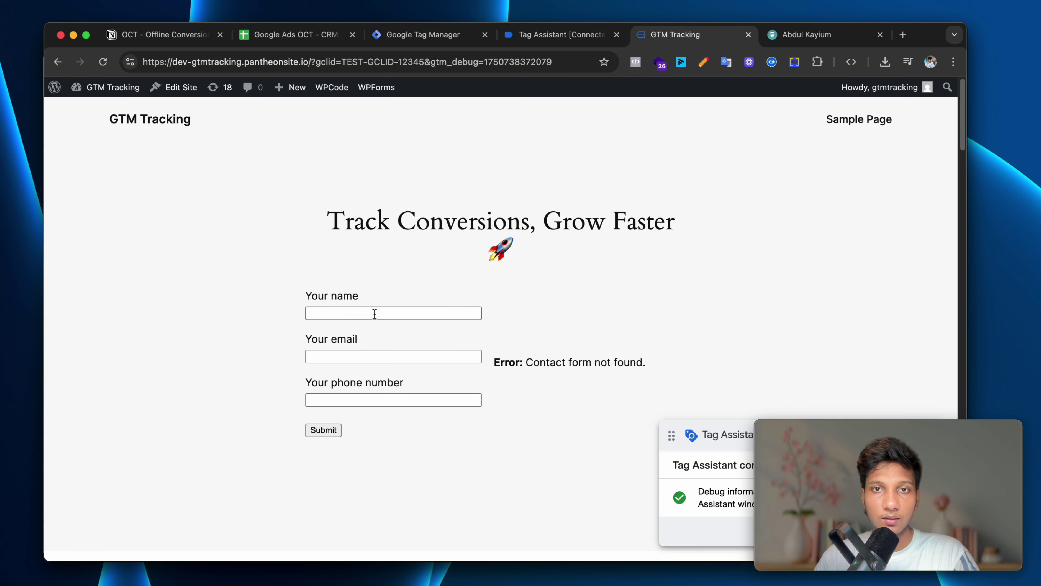
pyautogui.click(533, 39)
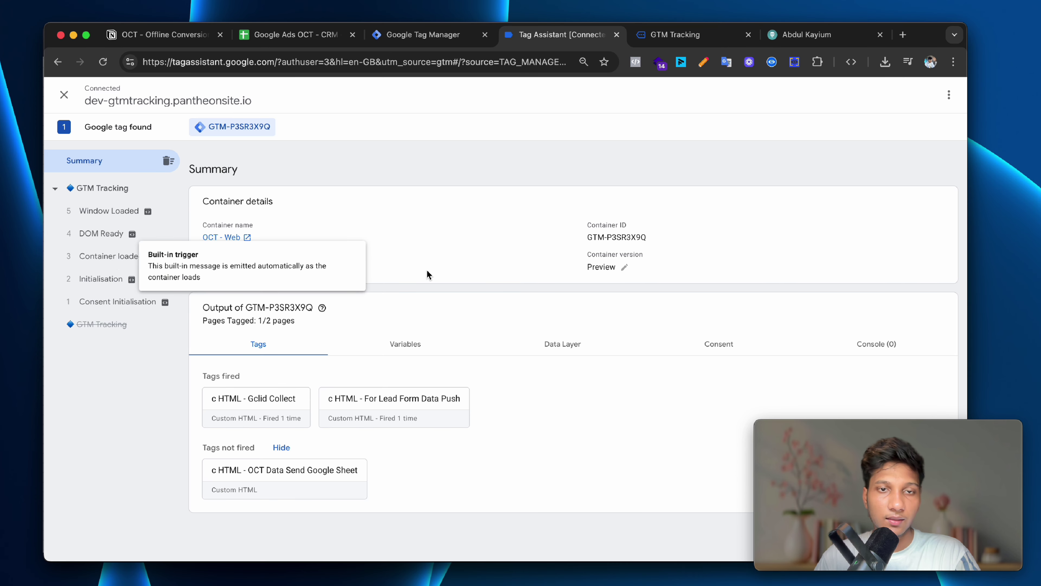
# Fill the test form on the GTM Tracking page with a saved contact's name, email and phone number, and submit it.
pyautogui.click(676, 34)
pyautogui.click(379, 312)
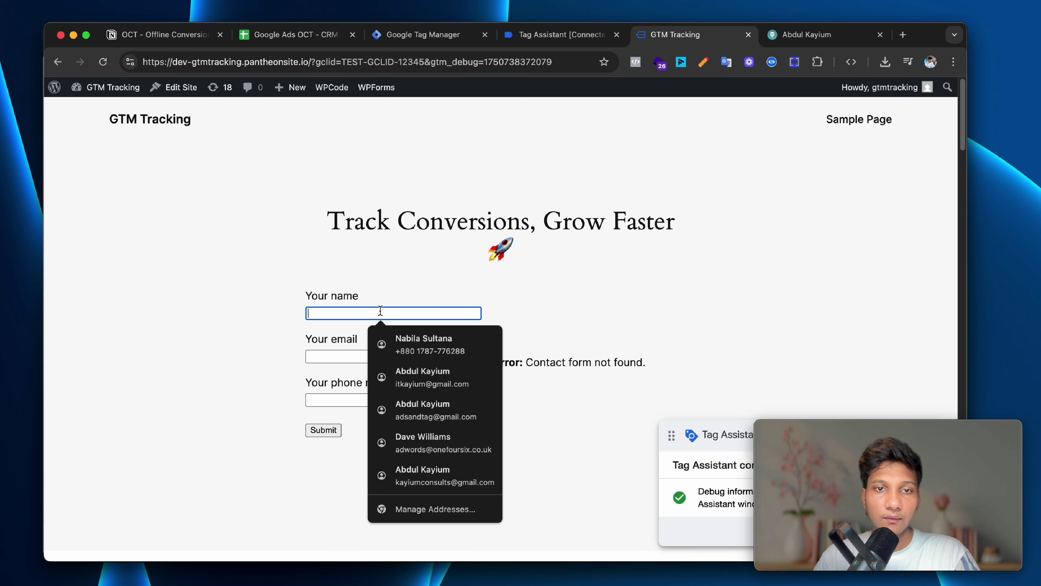
pyautogui.click(425, 346)
pyautogui.click(420, 353)
pyautogui.click(445, 388)
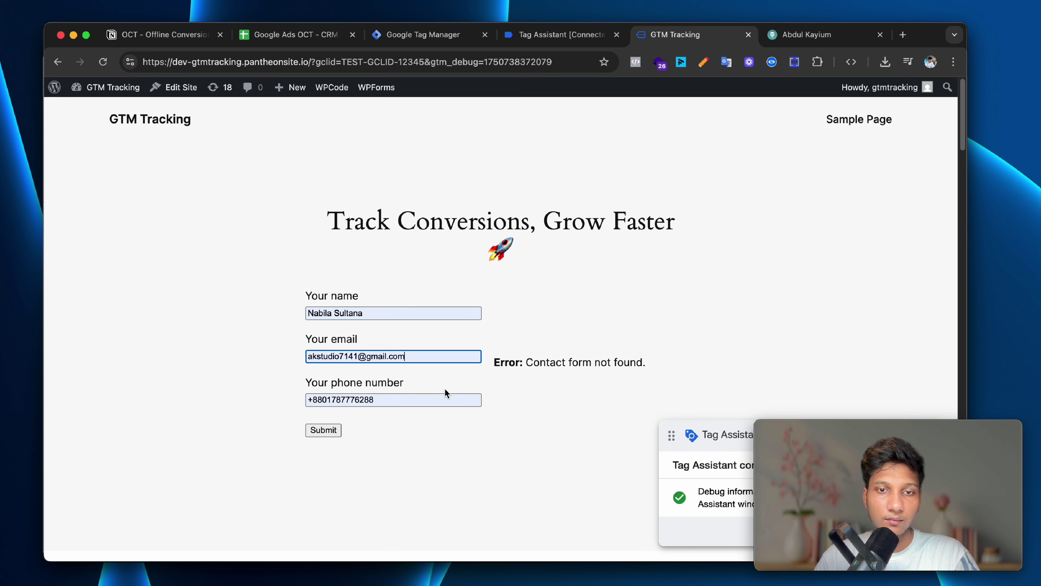
pyautogui.click(322, 430)
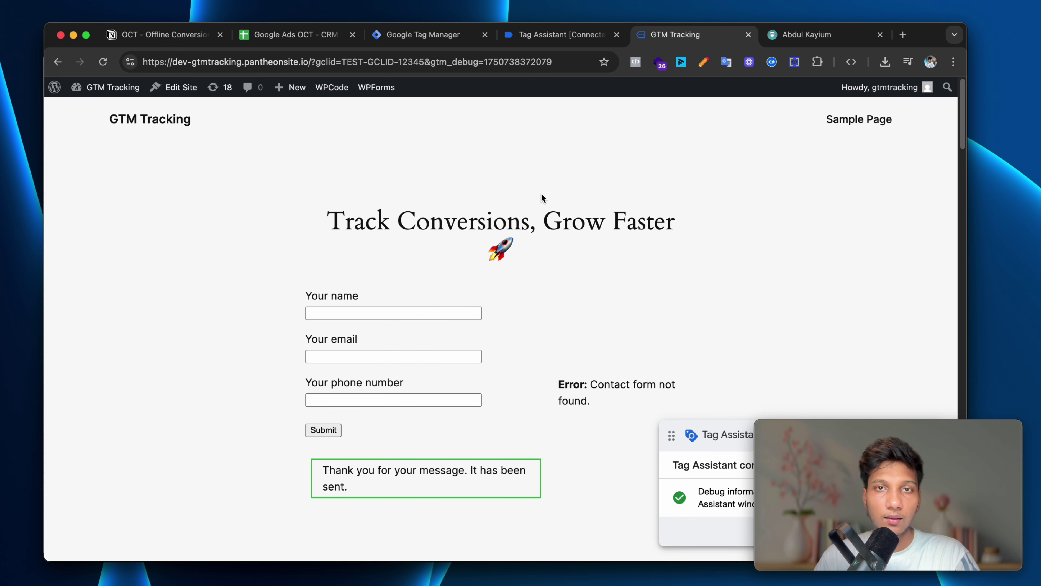
# Examine the kayium_form_submission event in Tag Assistant and expand its dataLayer.push API call.
pyautogui.click(558, 37)
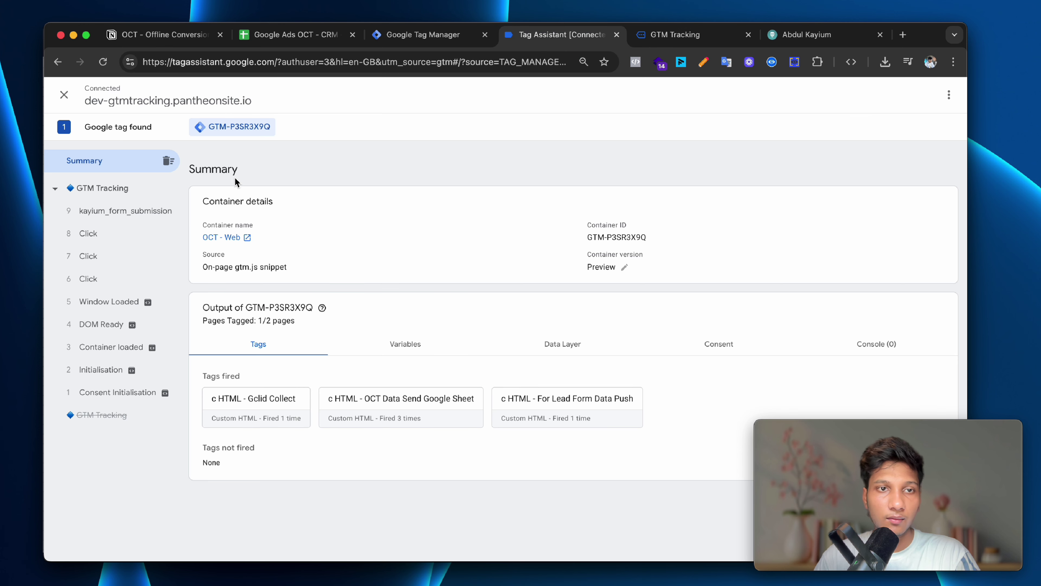
pyautogui.click(135, 213)
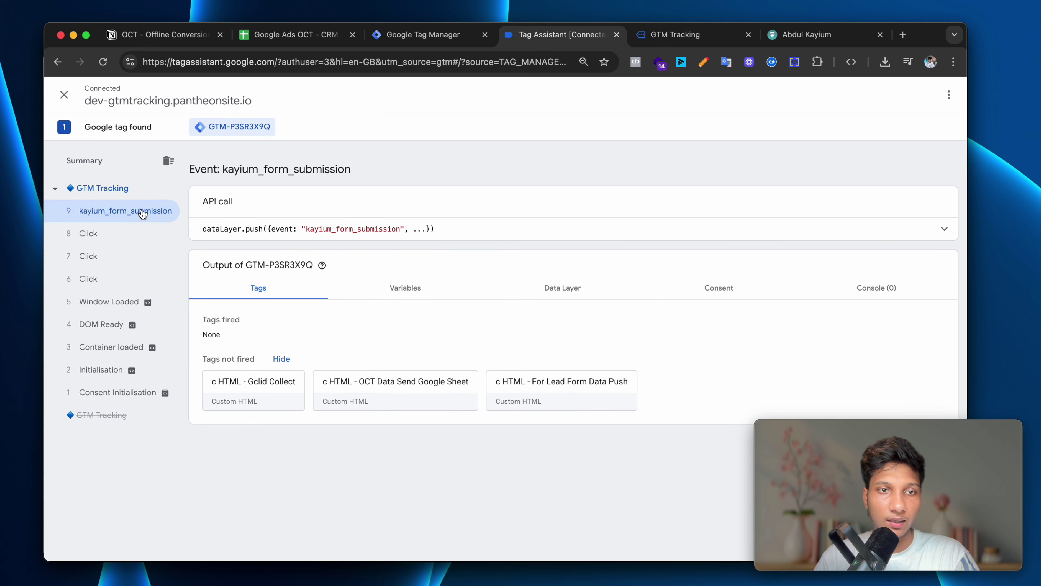
pyautogui.click(929, 234)
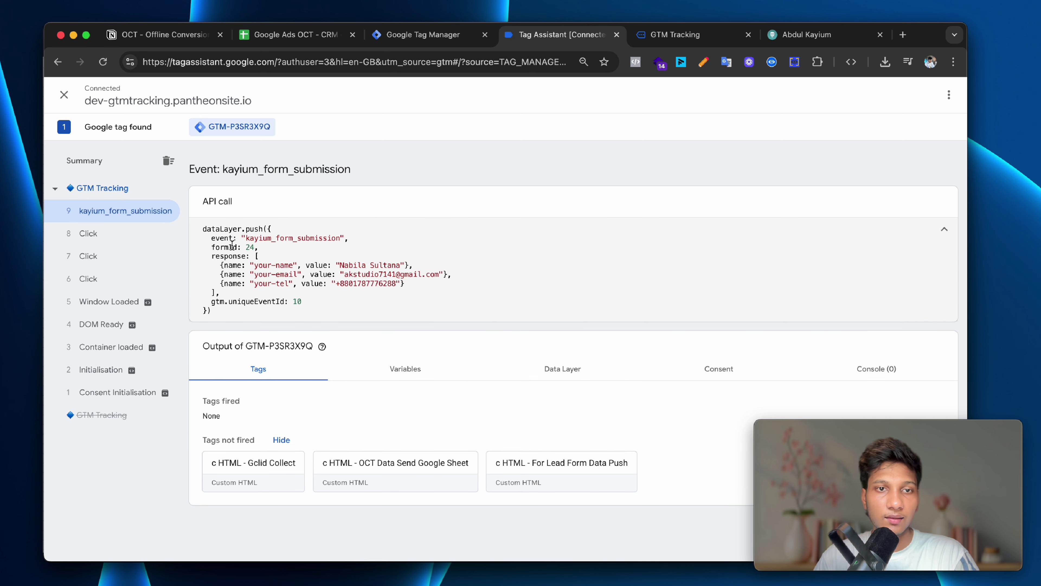
# Examine the name, email and phone values in the kayium_form_submission dataLayer.push call and compare them with the submitted test form.
pyautogui.moveTo(256, 265); pyautogui.dragTo(357, 265)
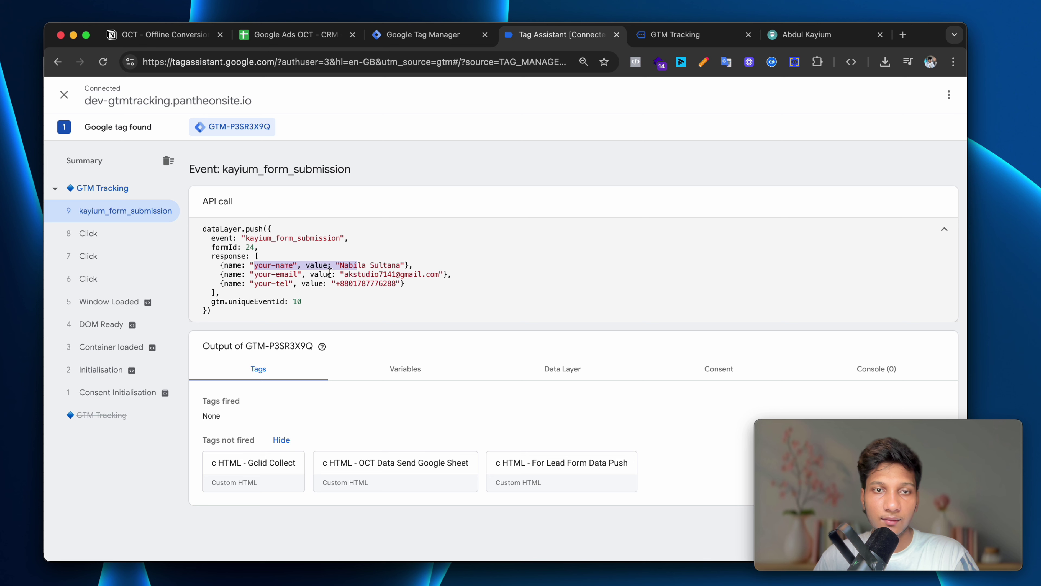
pyautogui.moveTo(290, 274); pyautogui.dragTo(353, 274)
pyautogui.click(278, 292)
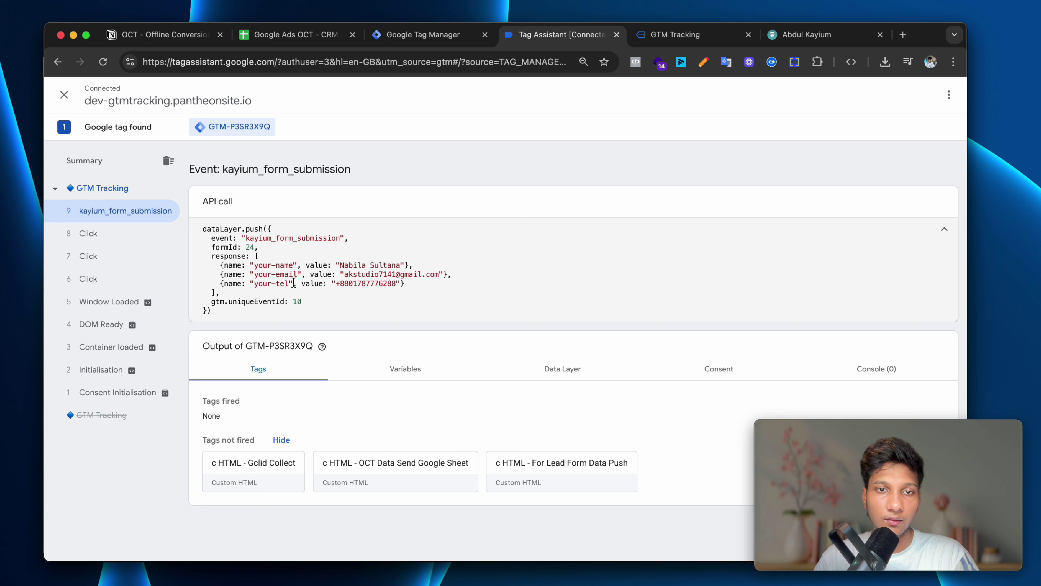
pyautogui.moveTo(287, 284); pyautogui.dragTo(213, 273)
pyautogui.click(343, 271)
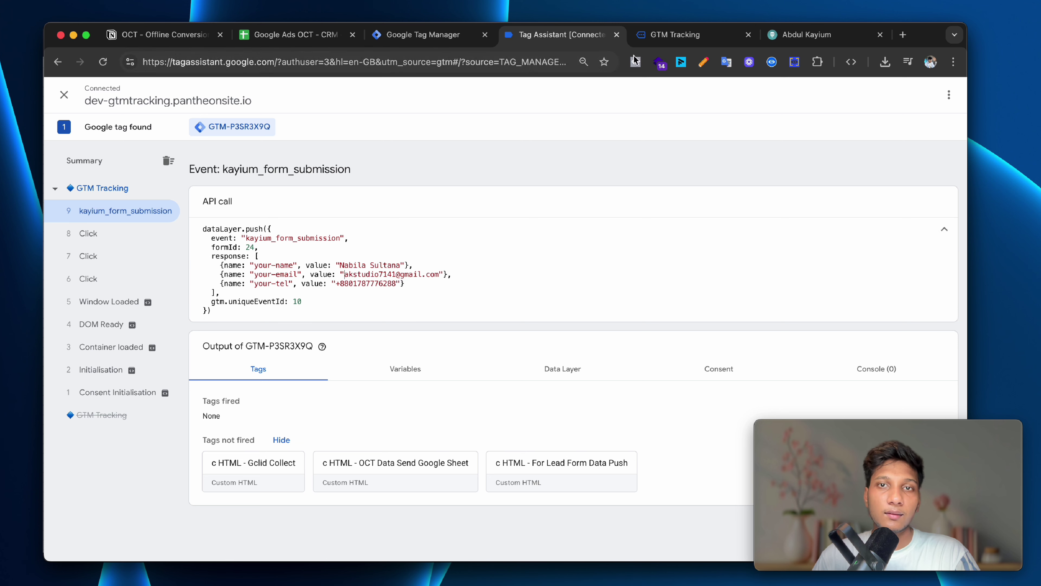
pyautogui.click(680, 42)
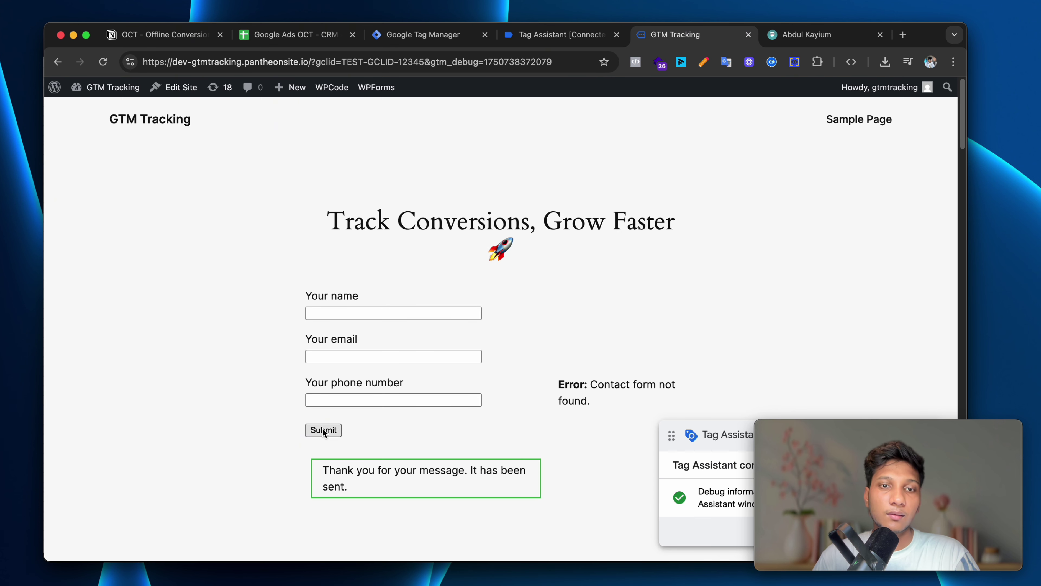
pyautogui.click(558, 35)
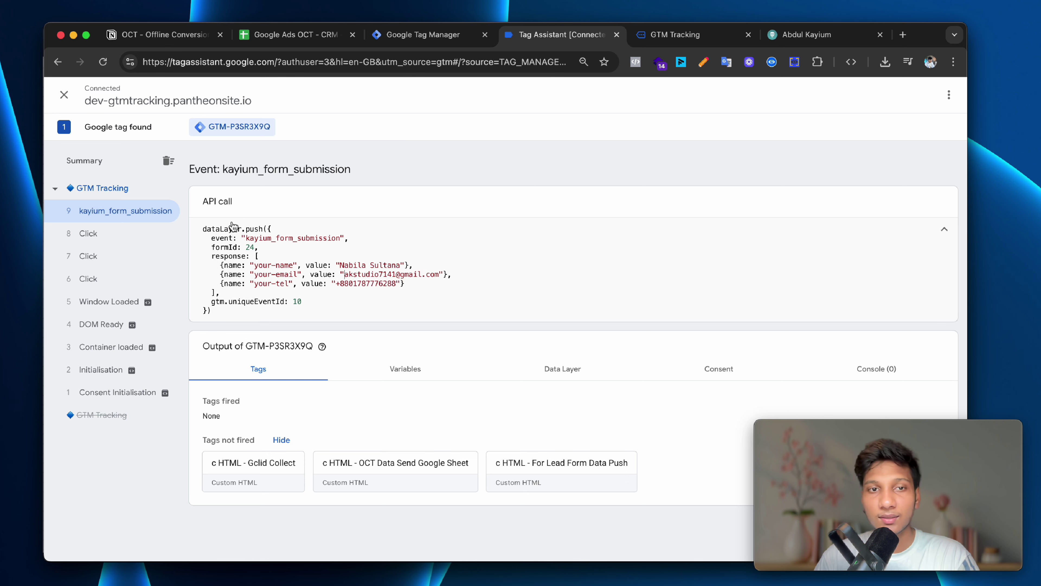
pyautogui.click(120, 209)
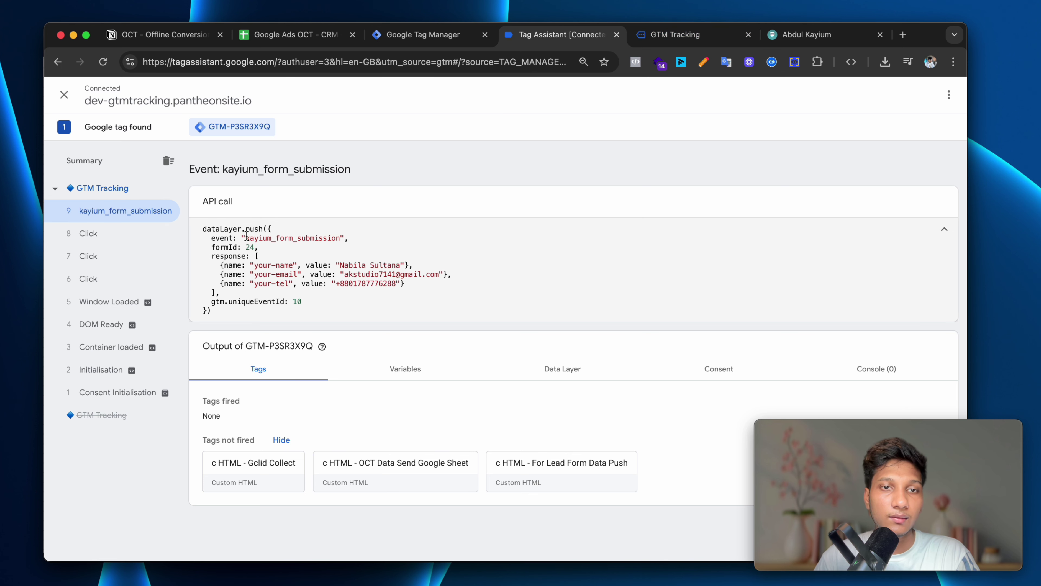
# Copy the event name kayium_form_submission from the _event variable of the form submission event.
pyautogui.doubleClick(280, 236)
pyautogui.rightClick(281, 236)
pyautogui.click(291, 262)
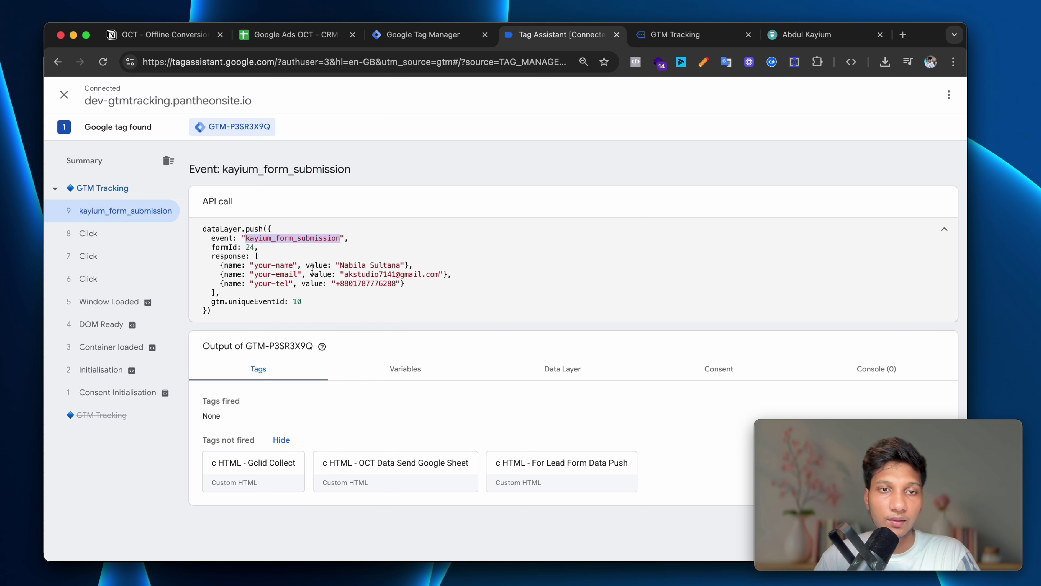
pyautogui.click(410, 371)
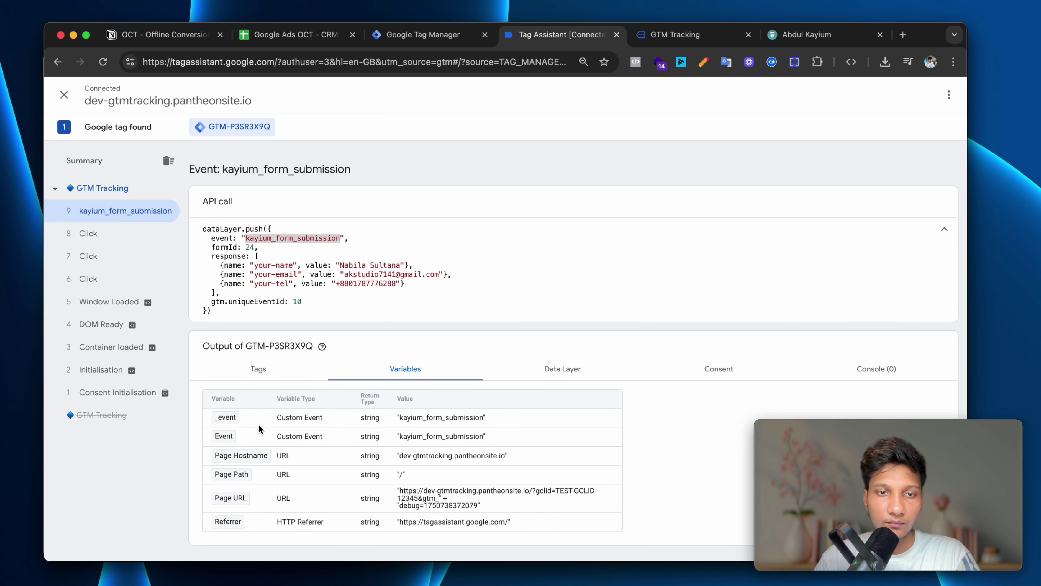
pyautogui.moveTo(400, 419); pyautogui.dragTo(467, 422)
pyautogui.rightClick(467, 422)
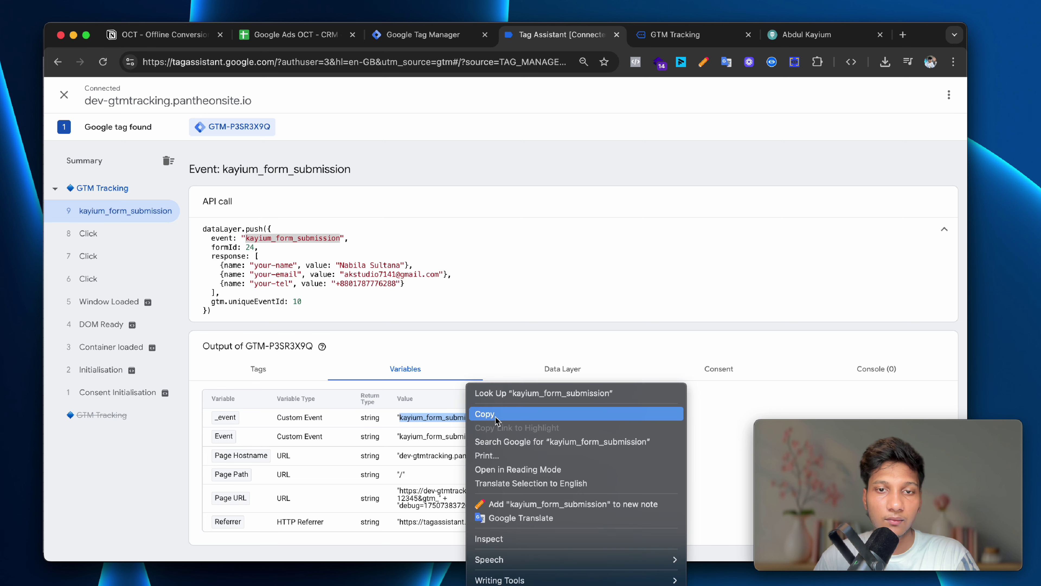
pyautogui.click(483, 417)
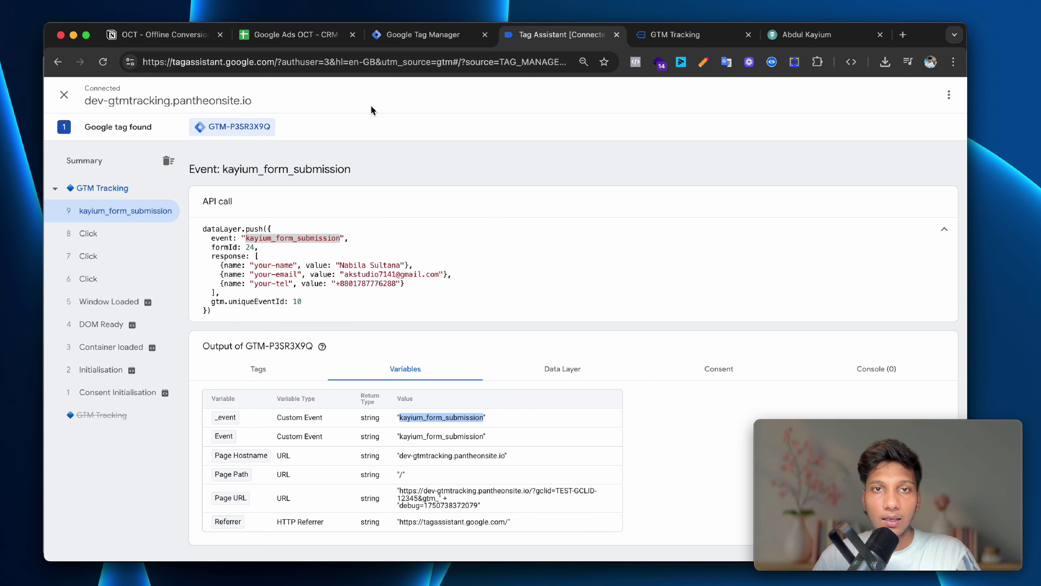
# Create a Custom Event trigger in Google Tag Manager with the event name kayium_form_submission, firing on all custom events.
pyautogui.click(414, 34)
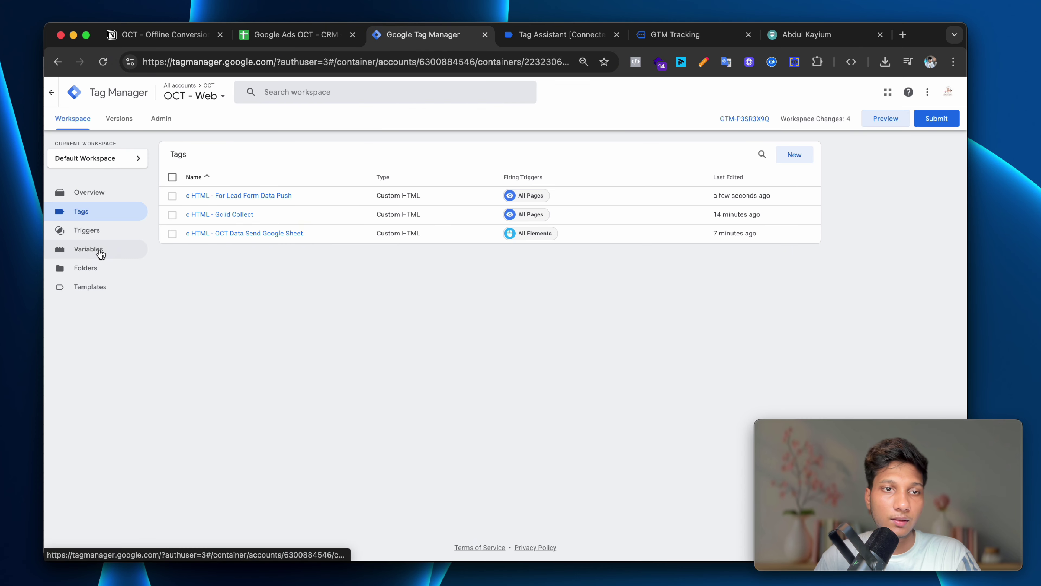
pyautogui.click(99, 235)
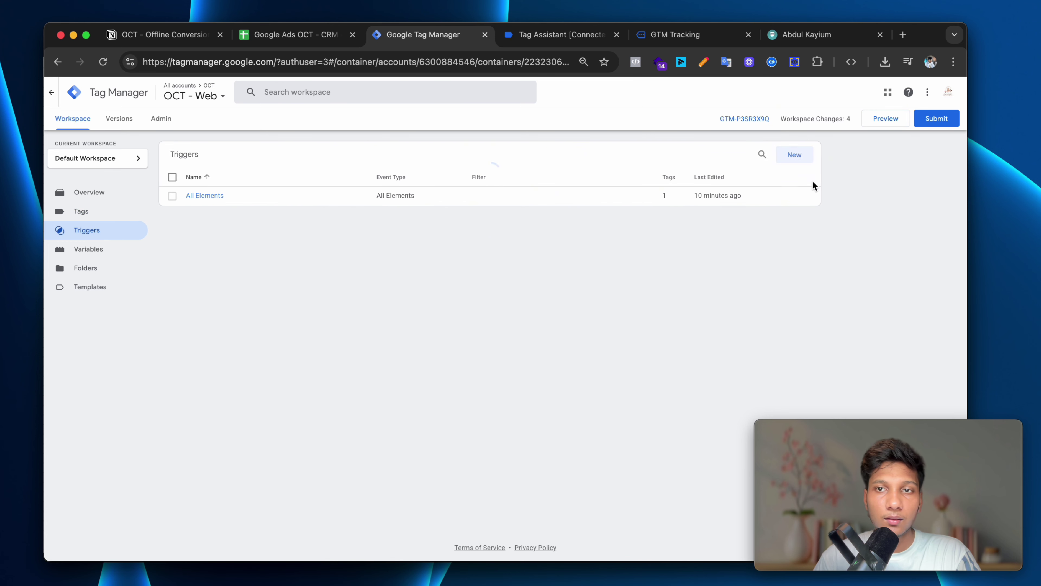
pyautogui.click(792, 155)
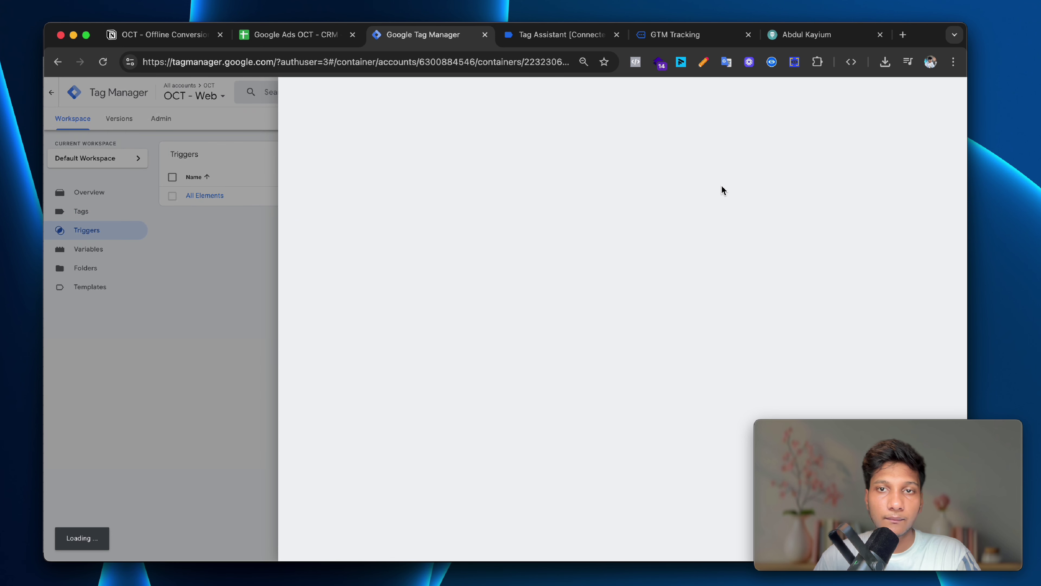
pyautogui.click(725, 201)
pyautogui.click(696, 510)
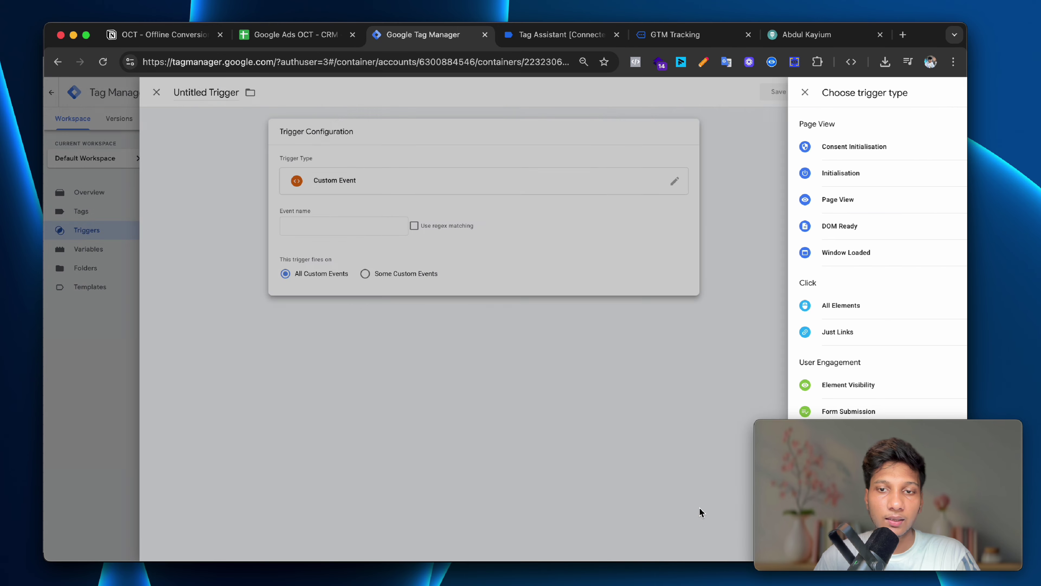
pyautogui.click(492, 232)
pyautogui.write('kayium_form_submission')
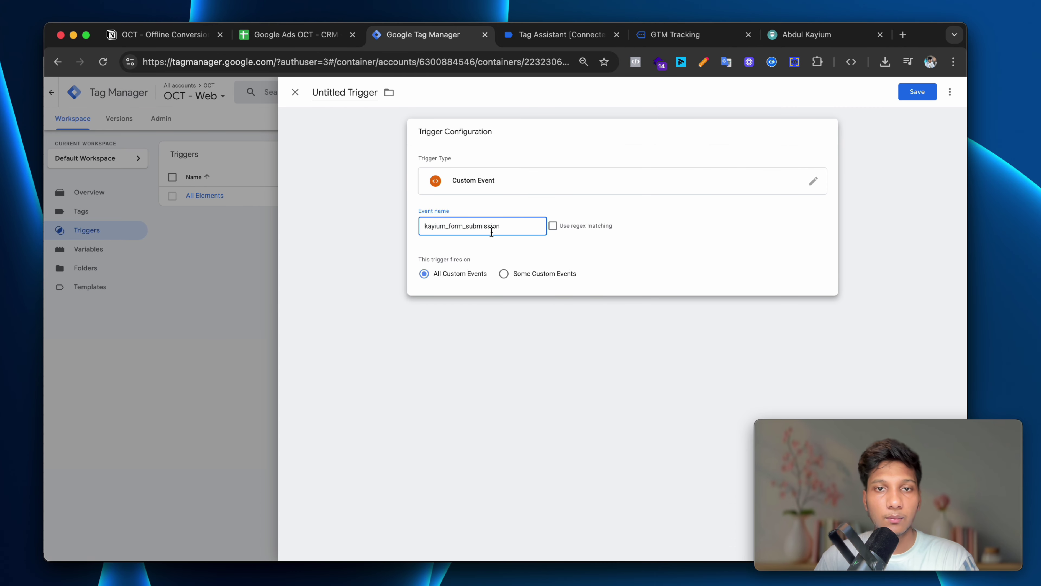
# Save the custom event trigger under the name "Lead Form Submit".
pyautogui.click(934, 94)
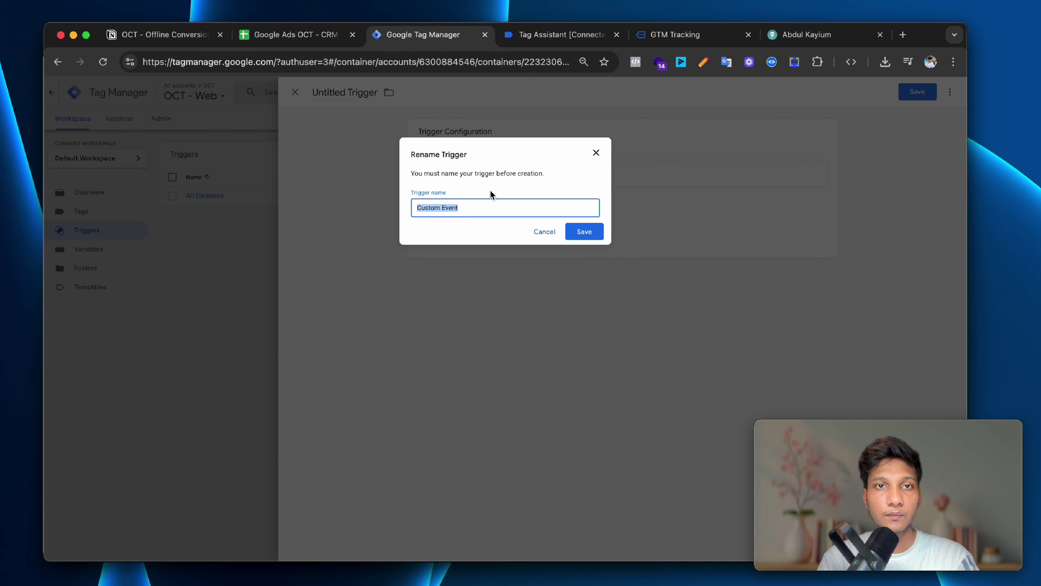
pyautogui.write('Le')
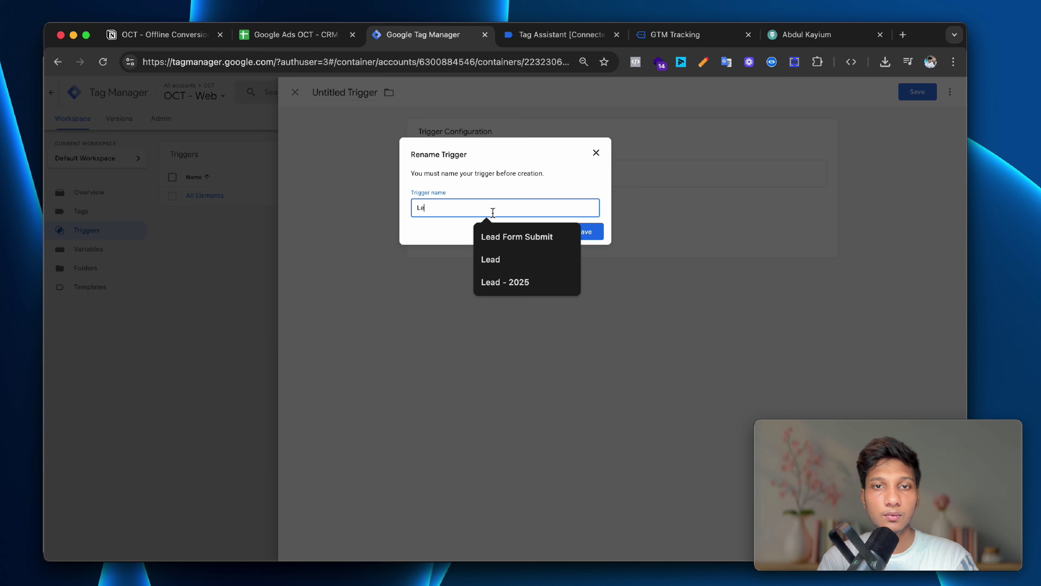
pyautogui.click(510, 236)
pyautogui.click(586, 231)
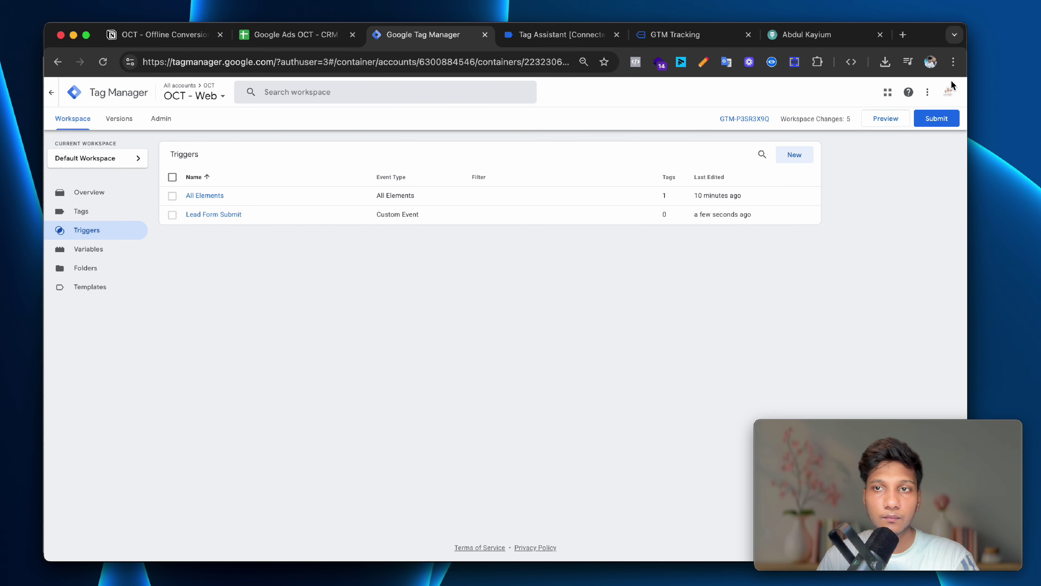
# Increase the browser zoom of the Tag Manager page to 90%.
pyautogui.click(953, 61)
pyautogui.click(915, 315)
pyautogui.click(916, 315)
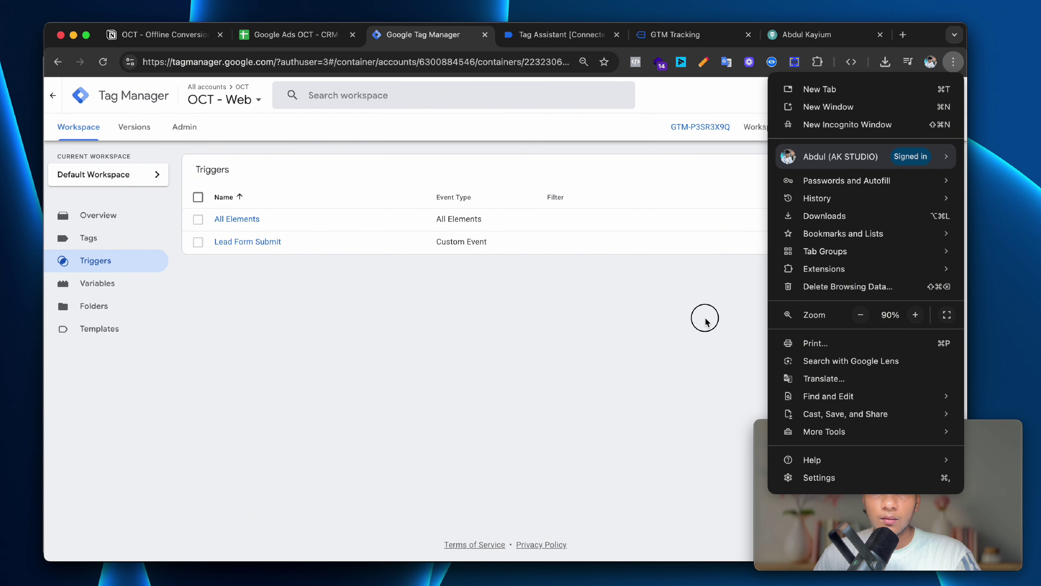
pyautogui.click(705, 321)
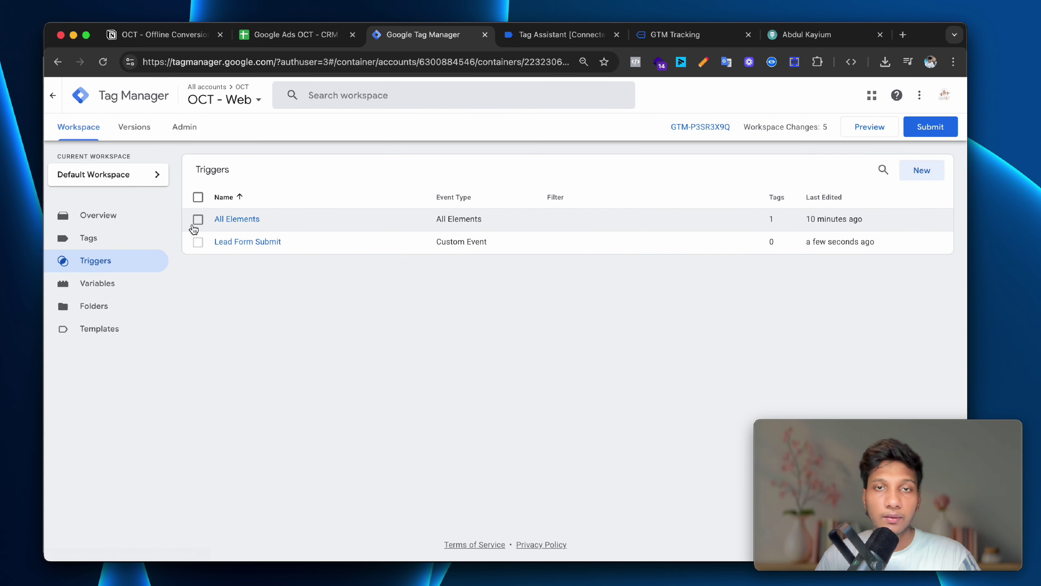
# Try to submit the GTM Tracking form with a saved contact's name and phone number but no email, and check its events in Tag Assistant.
pyautogui.click(688, 36)
pyautogui.click(396, 315)
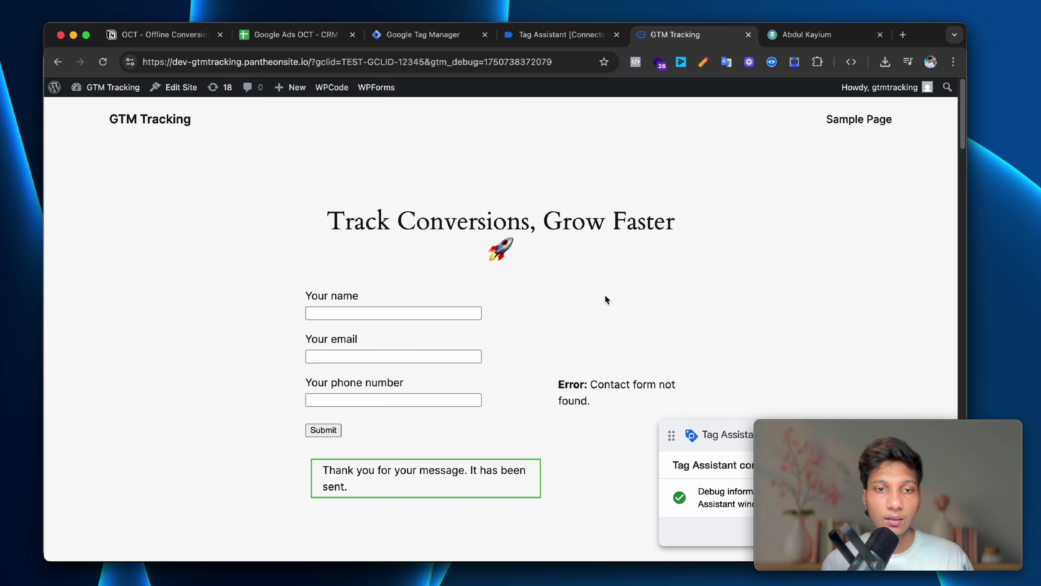
pyautogui.click(472, 315)
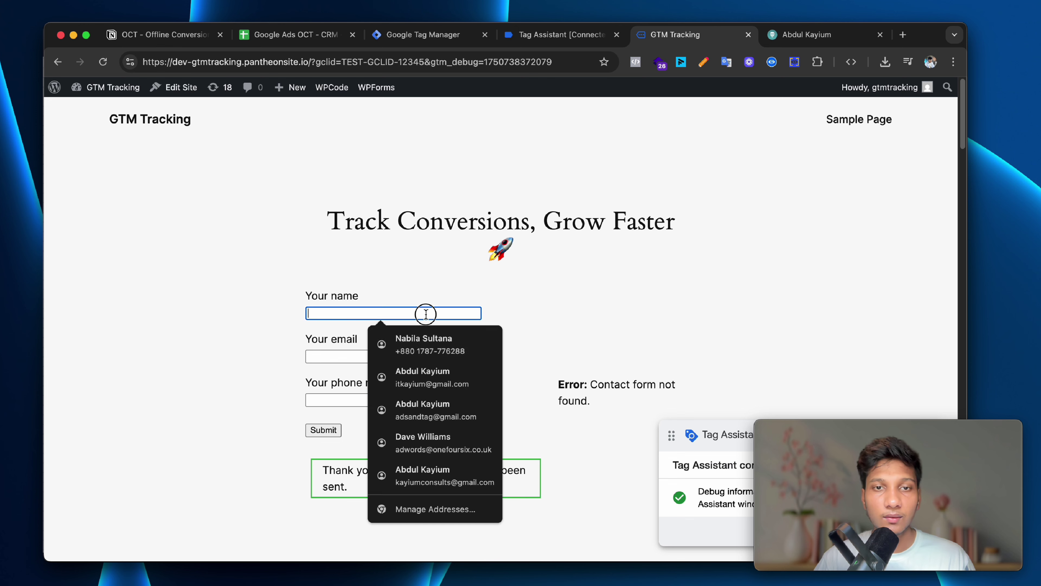
pyautogui.click(415, 343)
pyautogui.click(330, 449)
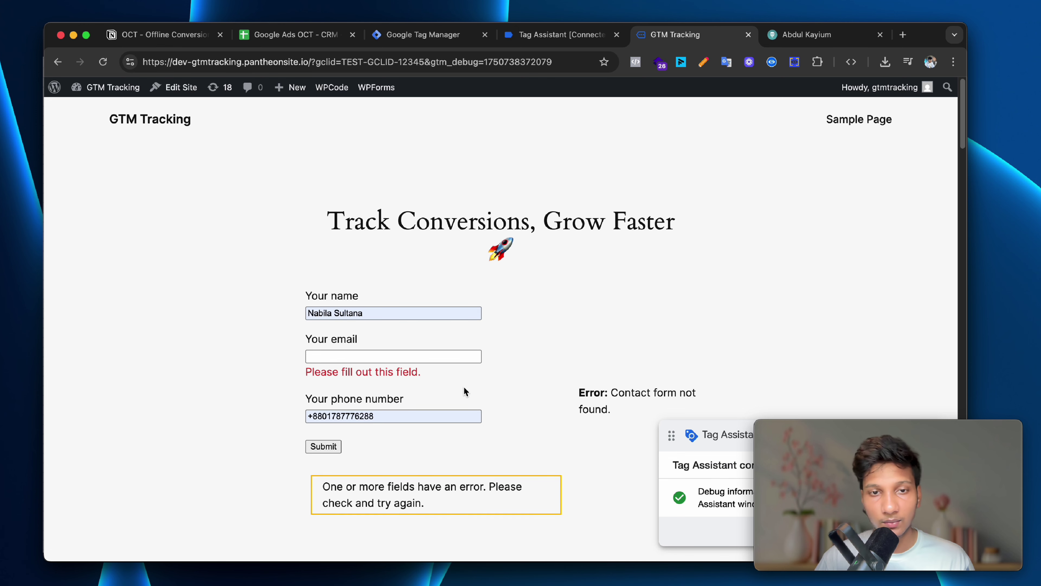
pyautogui.click(530, 41)
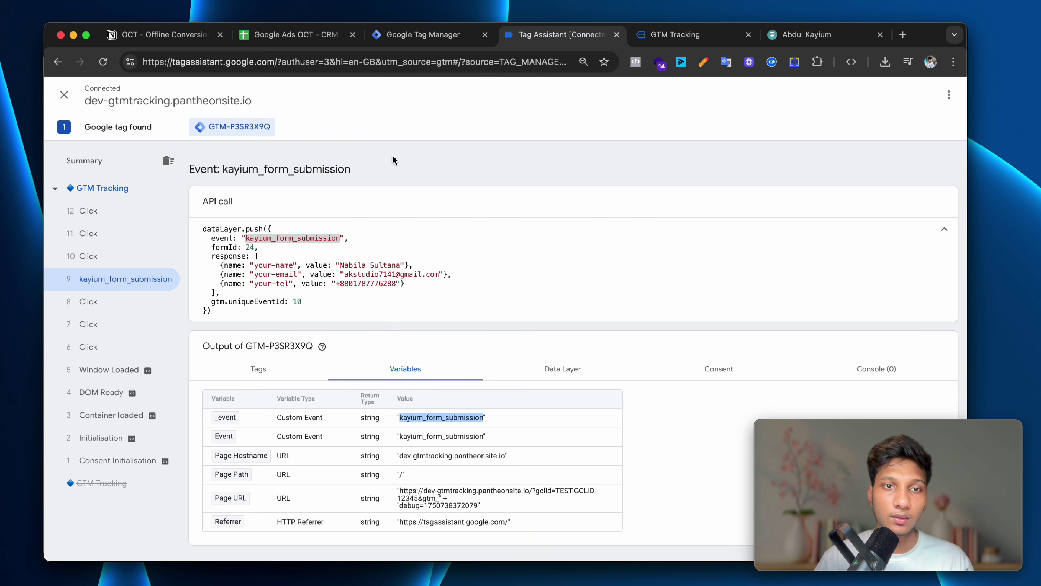
pyautogui.click(656, 37)
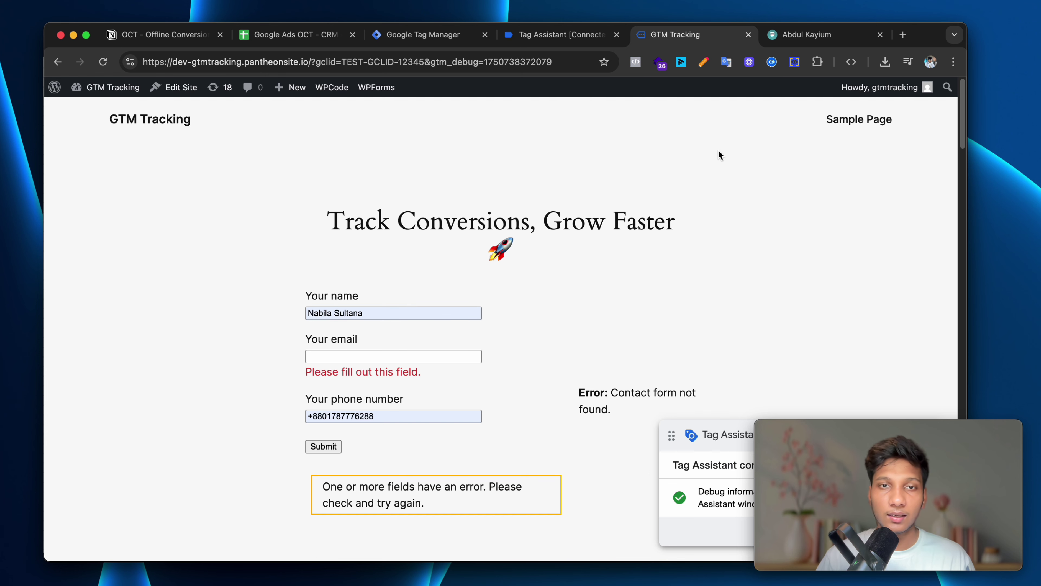
# Switch to Google Tag Manager and open the workspace's list of tags.
pyautogui.click(410, 37)
pyautogui.click(88, 245)
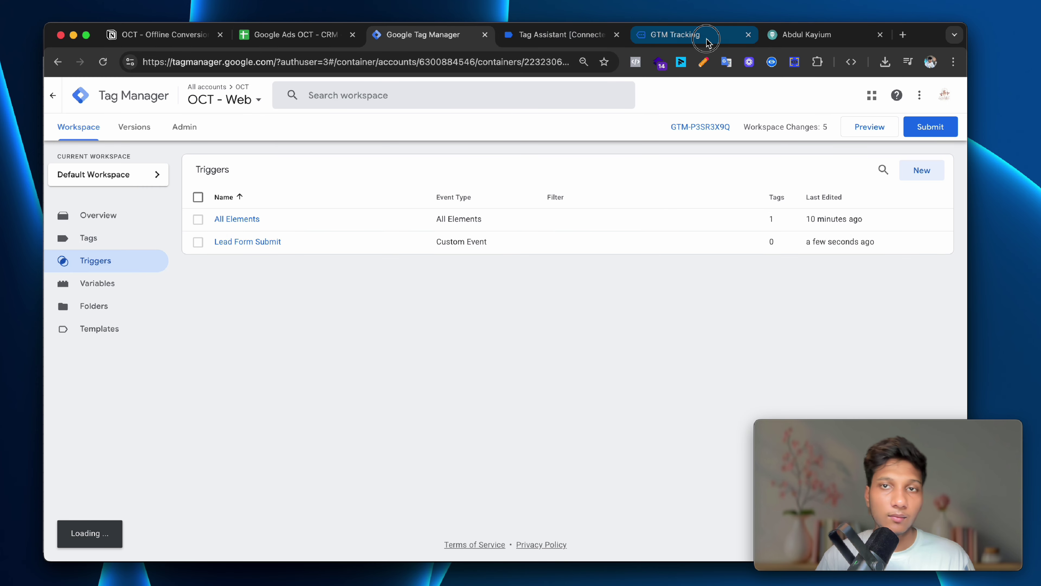
# Examine the kayium_form_submission event name and form response data in Tag Assistant, alongside the GTM Tracking form page and the container's tags.
pyautogui.click(728, 39)
pyautogui.click(572, 34)
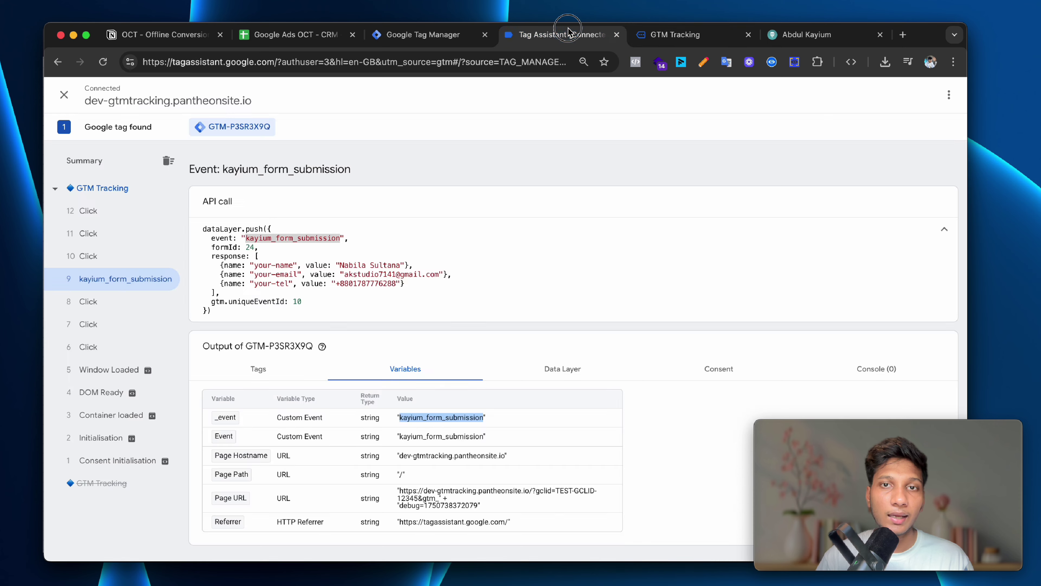
pyautogui.click(348, 242)
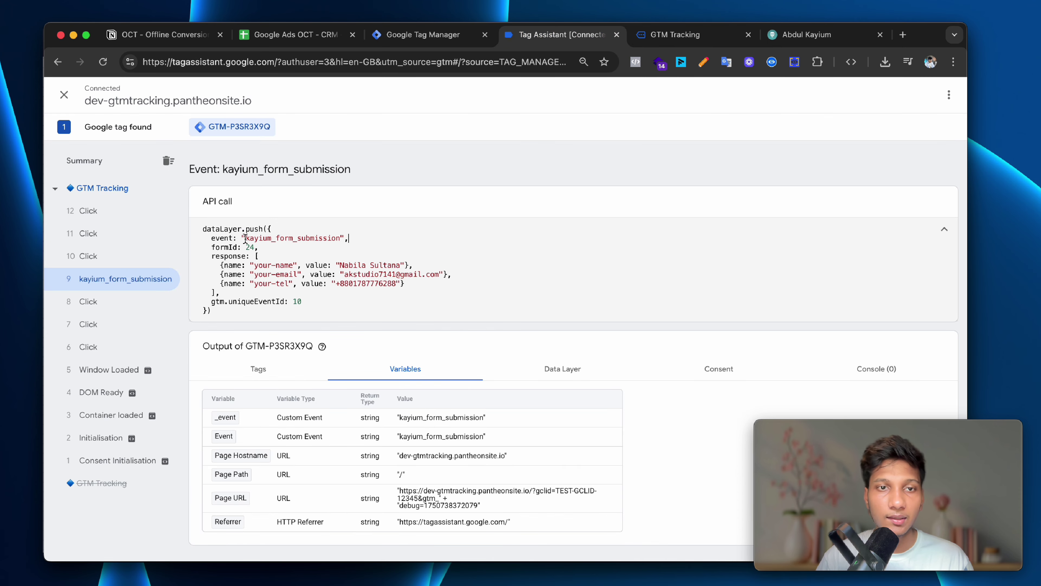
pyautogui.moveTo(255, 239); pyautogui.dragTo(338, 273)
pyautogui.click(342, 272)
pyautogui.click(308, 239)
pyautogui.doubleClick(309, 238)
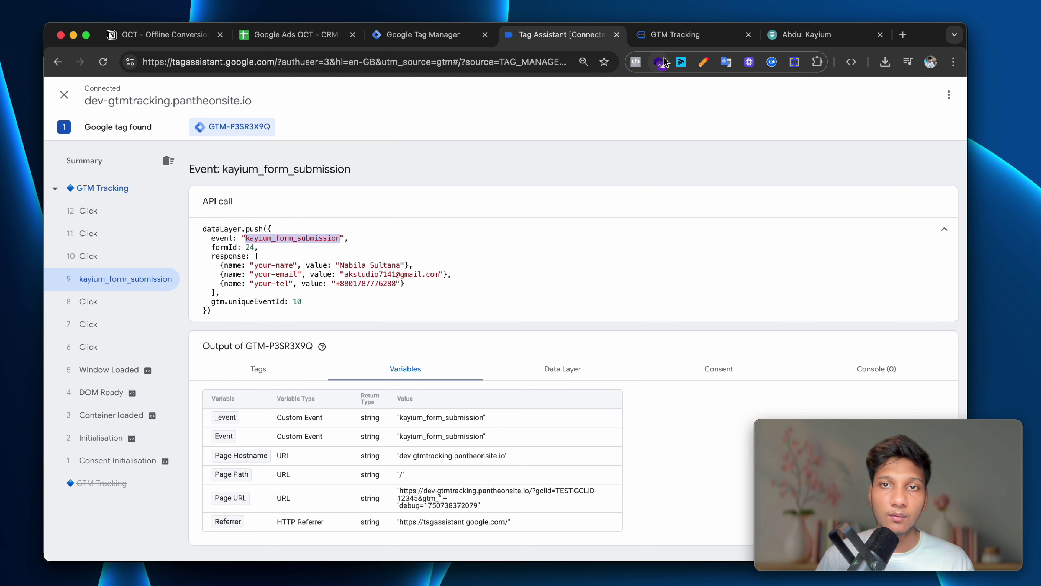
pyautogui.click(676, 34)
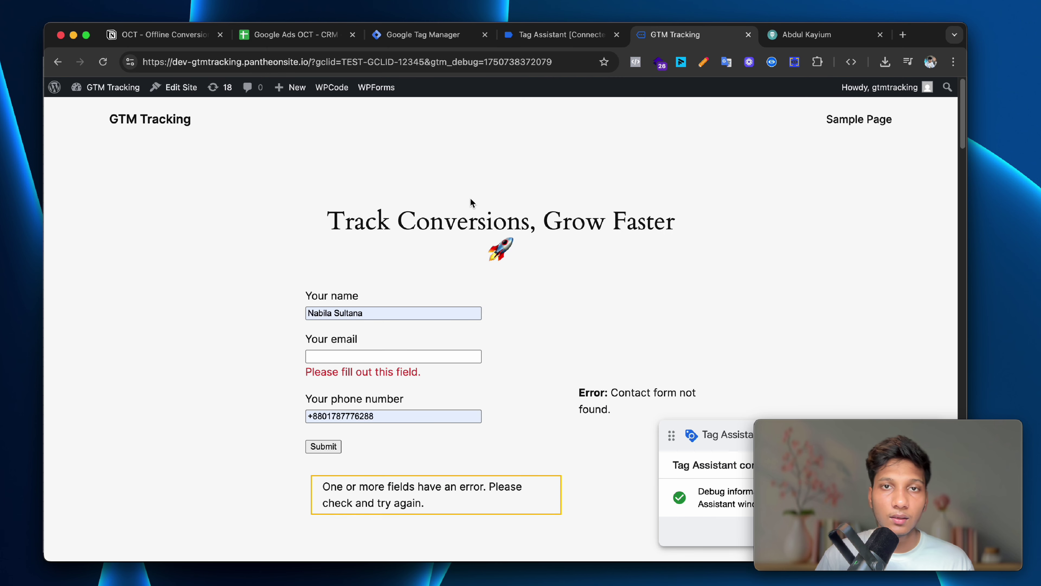
pyautogui.click(441, 36)
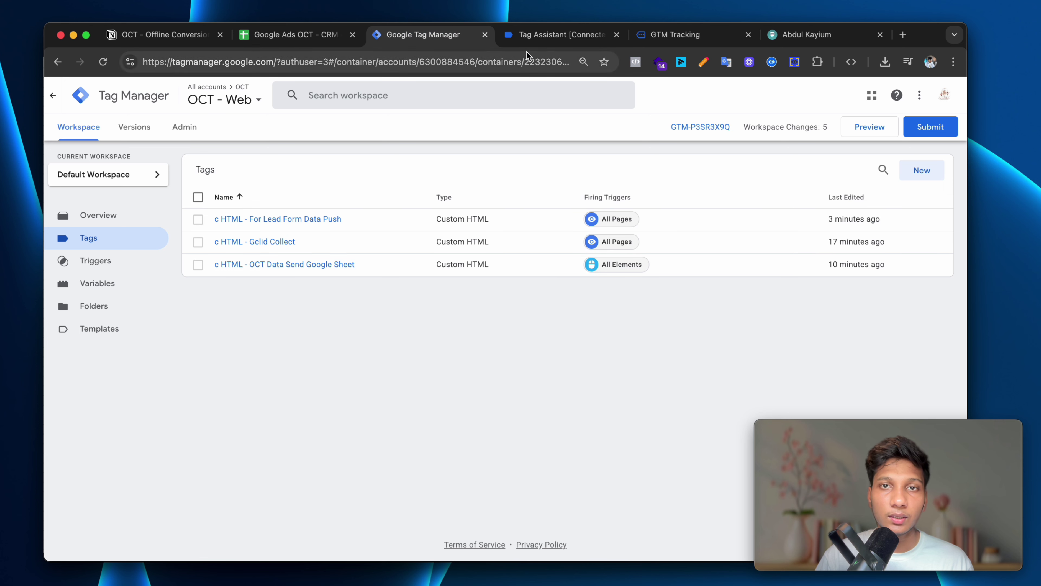
pyautogui.click(658, 34)
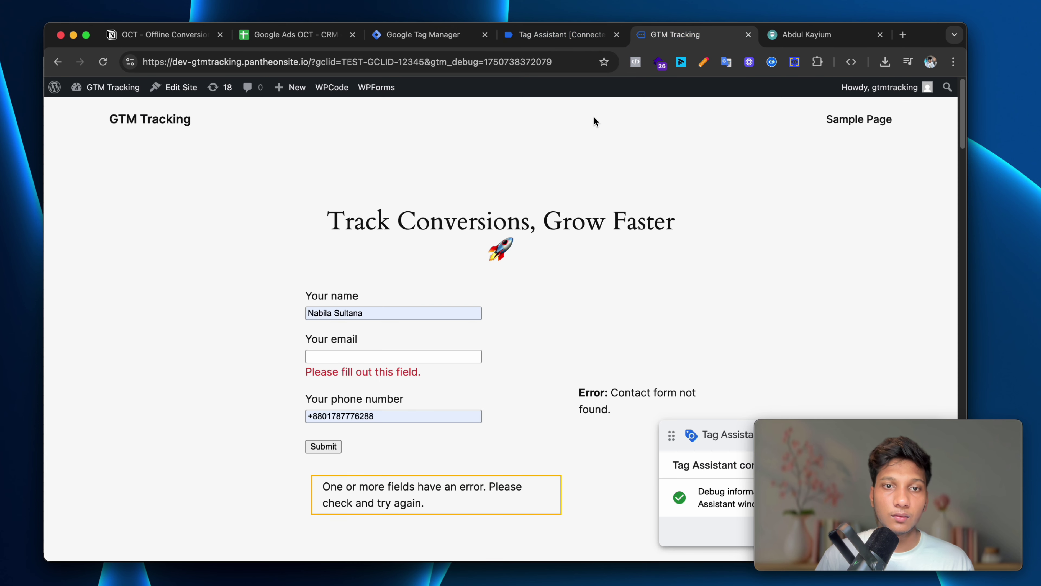
pyautogui.click(545, 33)
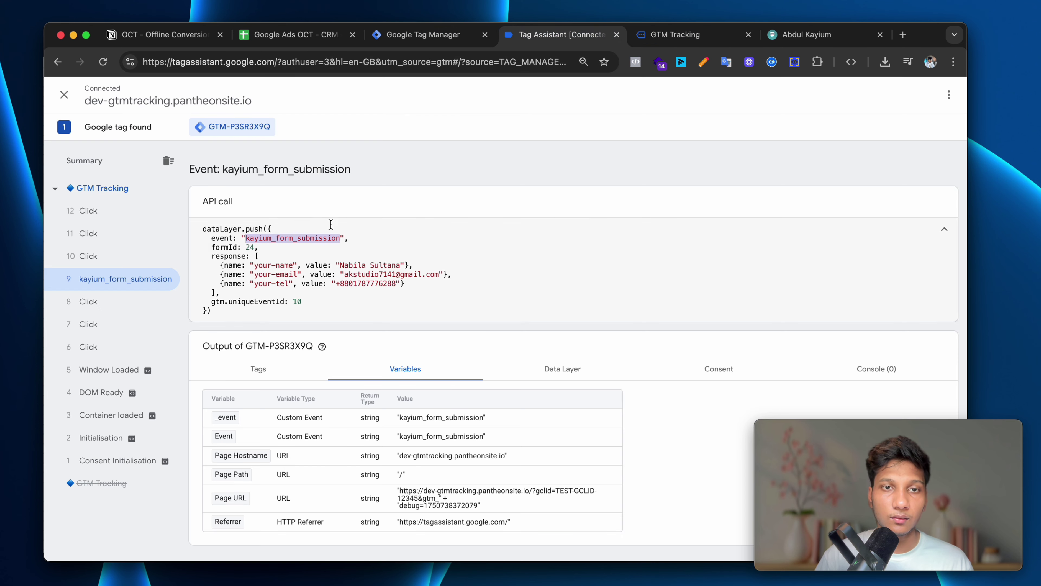
pyautogui.click(277, 238)
pyautogui.doubleClick(277, 237)
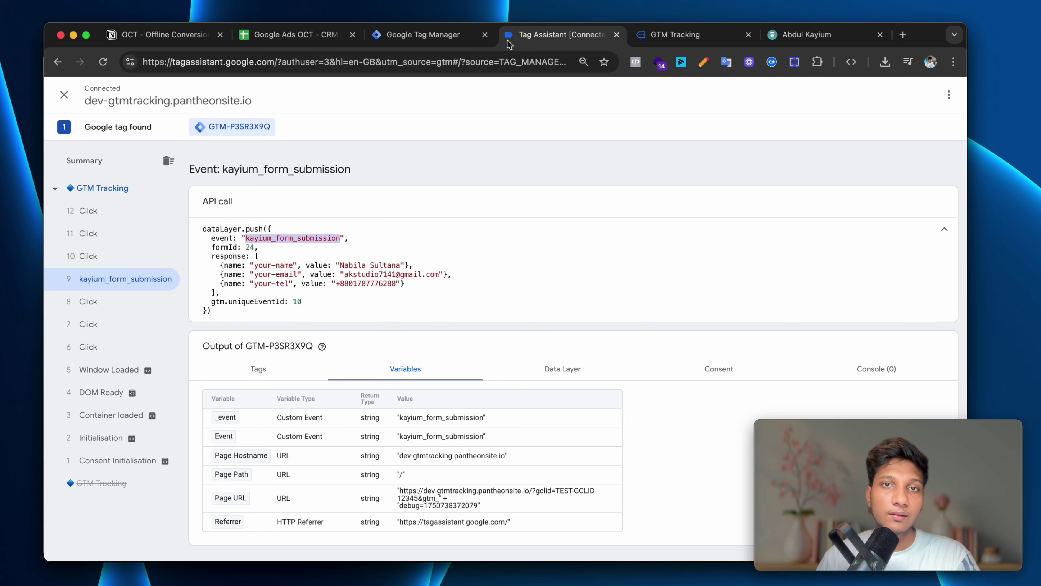
# Review the email, phone number, click ID and conversion columns of the lead rows in the Google Ads OCT - CRM sheet.
pyautogui.click(317, 40)
pyautogui.click(486, 317)
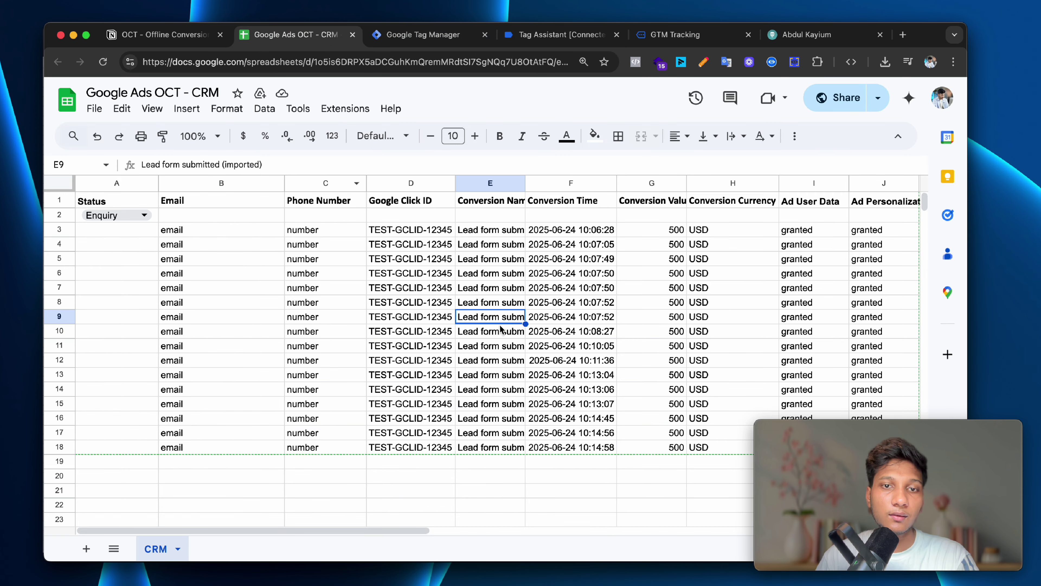
pyautogui.scroll(-5, 406, 320)
pyautogui.scroll(5, 430, 328)
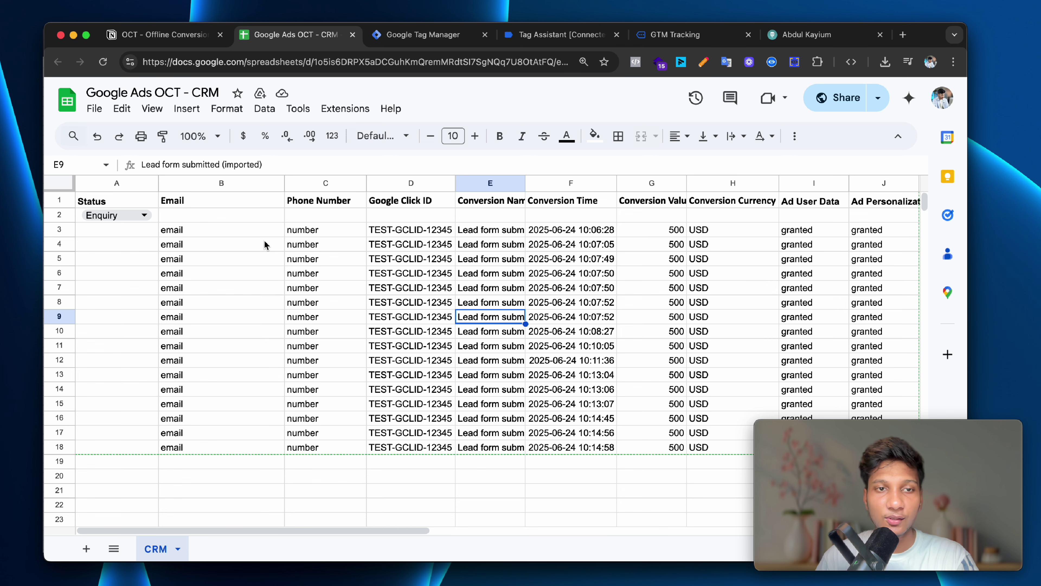
pyautogui.moveTo(232, 230); pyautogui.dragTo(643, 402)
pyautogui.click(646, 404)
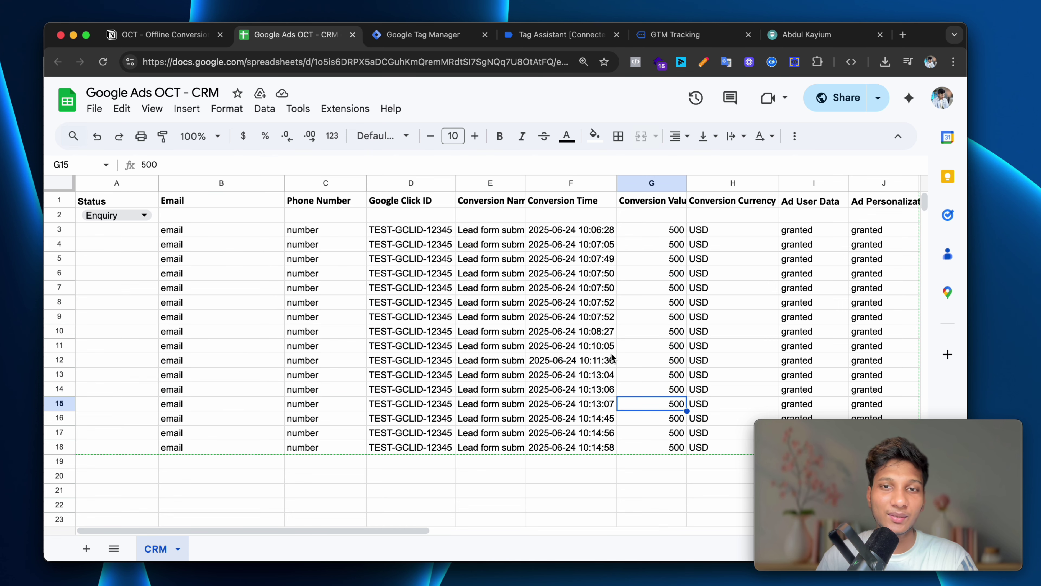
# Fill in the empty email field of the lead form on the GTM Tracking page with a saved address.
pyautogui.click(675, 35)
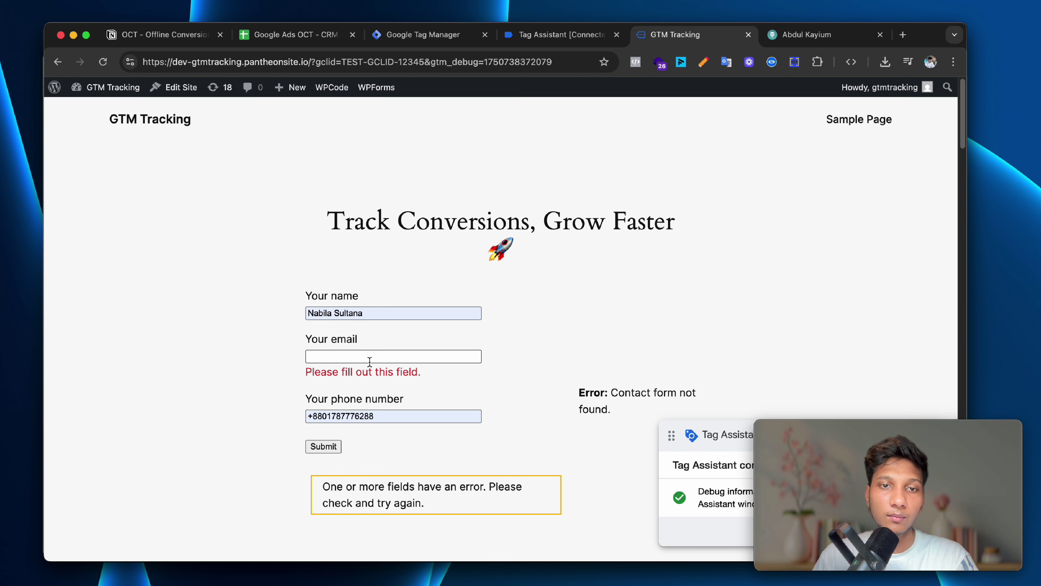
pyautogui.click(378, 358)
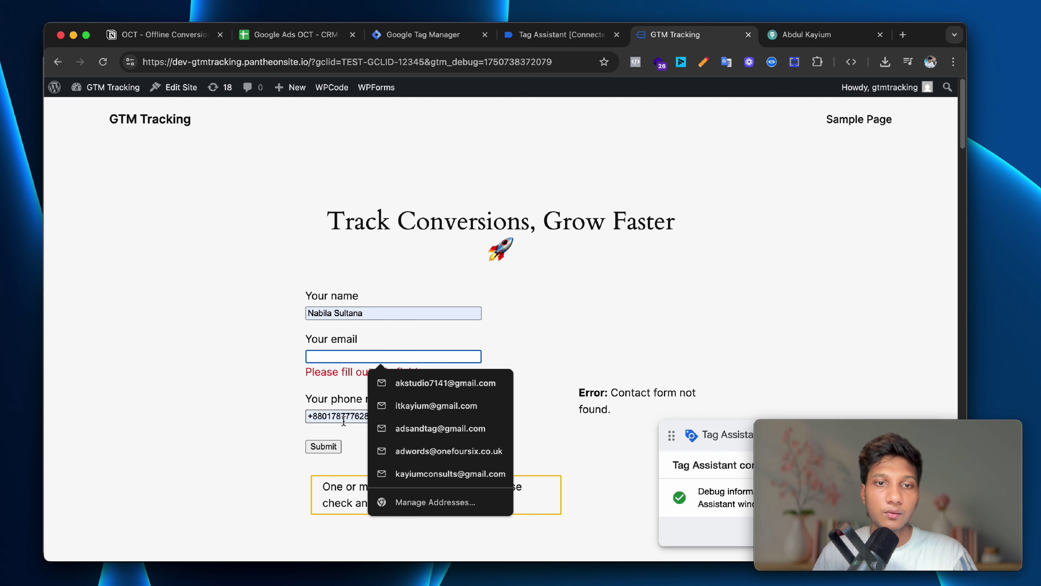
pyautogui.click(430, 383)
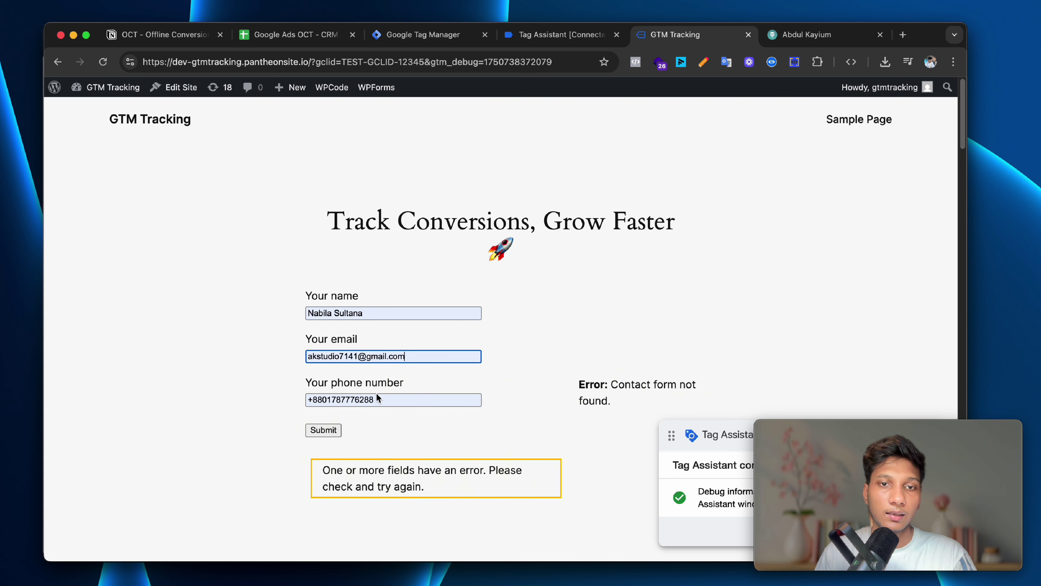
pyautogui.click(410, 36)
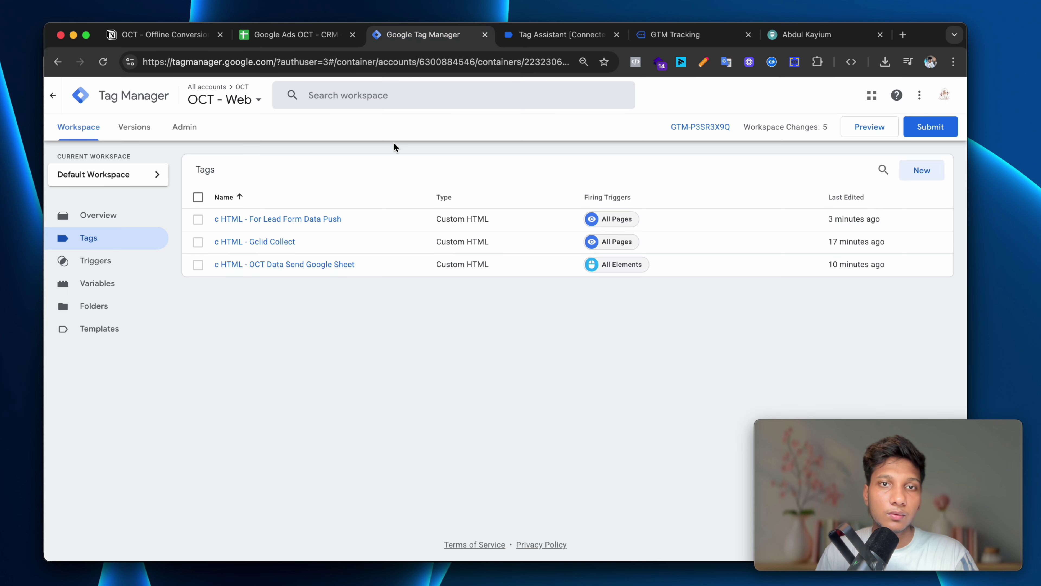
pyautogui.click(517, 41)
pyautogui.click(645, 38)
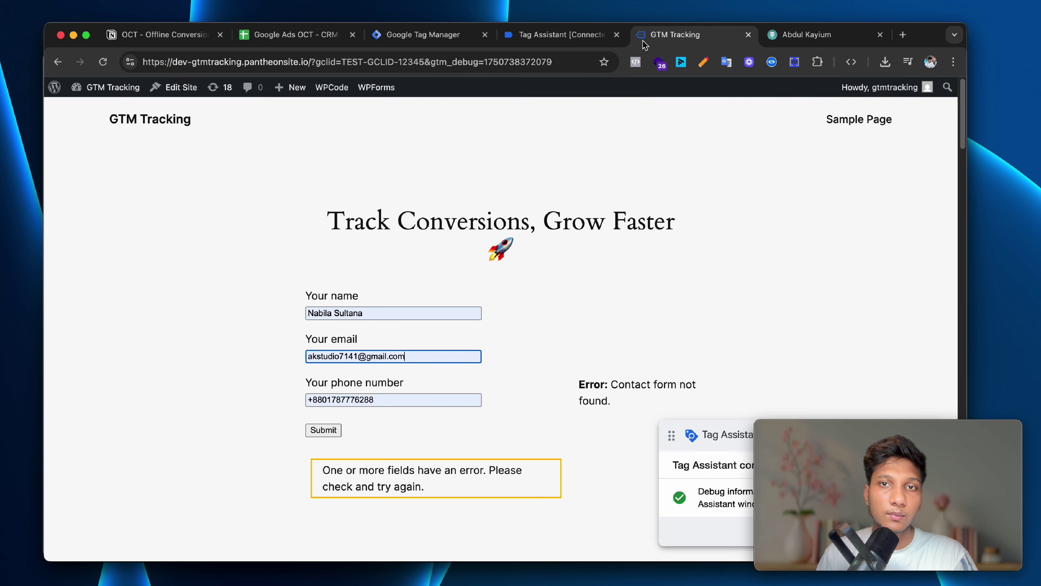
# Copy the entire dataLayer.push code of the kayium_form_submission event from the API call in Tag Assistant.
pyautogui.click(532, 39)
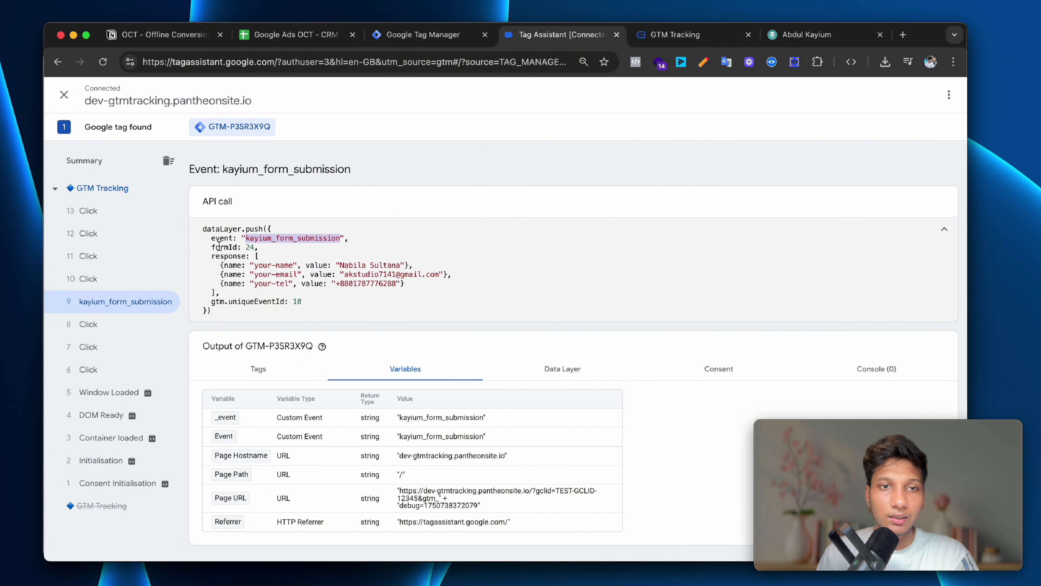
pyautogui.moveTo(202, 227); pyautogui.dragTo(210, 313)
pyautogui.rightClick(303, 271)
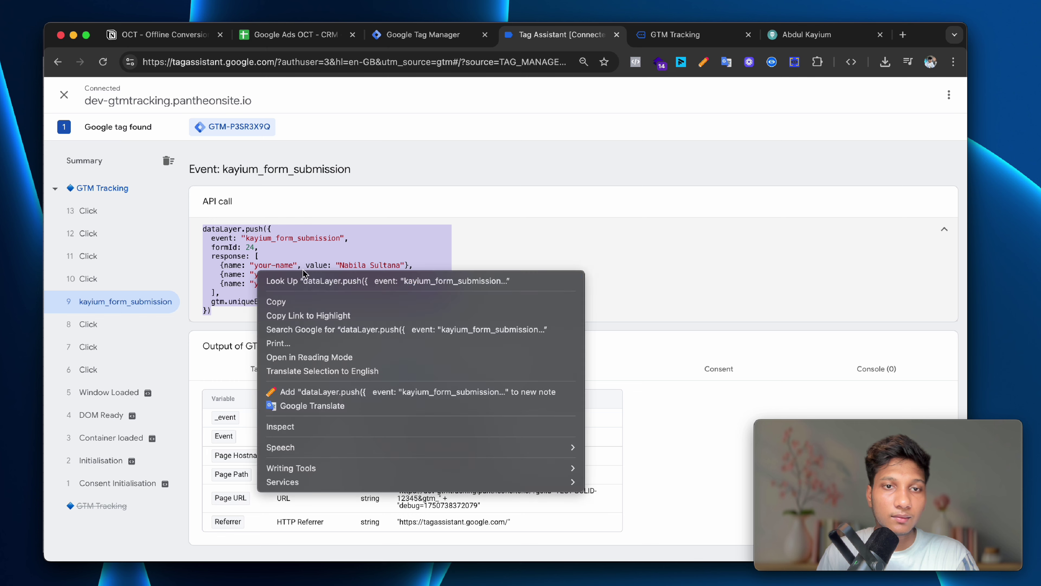
pyautogui.click(305, 301)
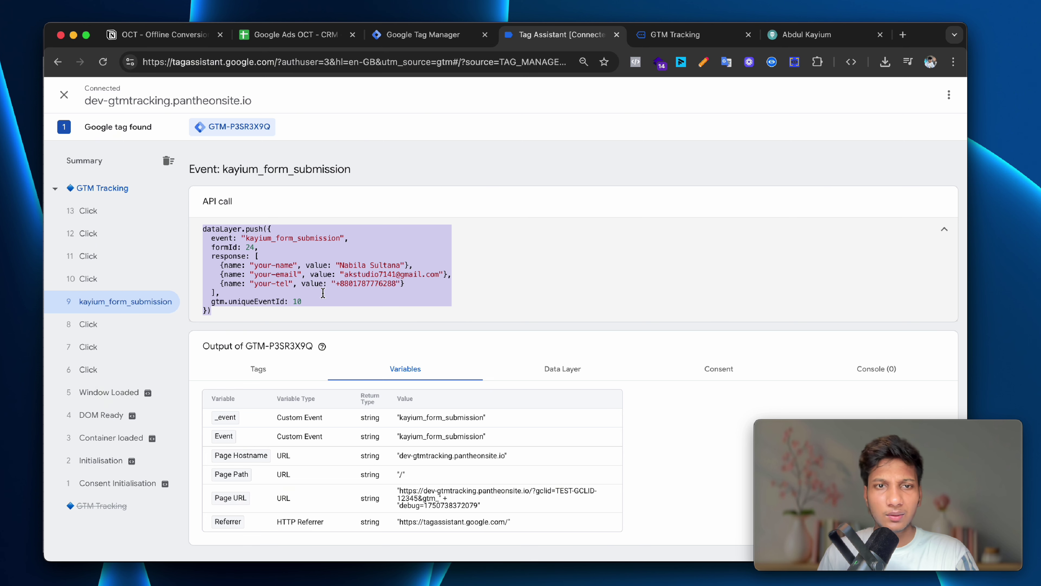
pyautogui.click(264, 253)
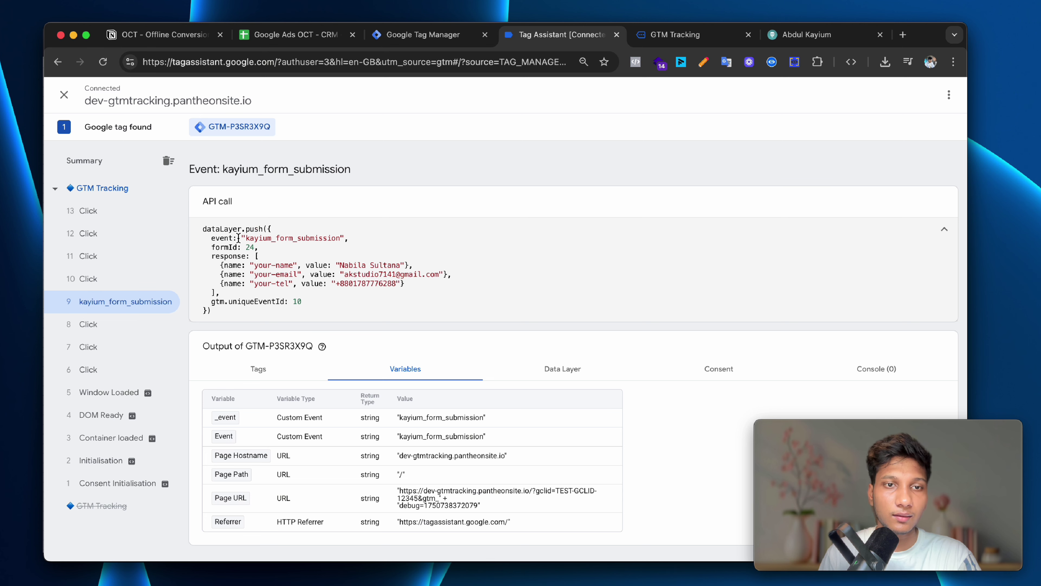
pyautogui.doubleClick(229, 256)
pyautogui.click(230, 264)
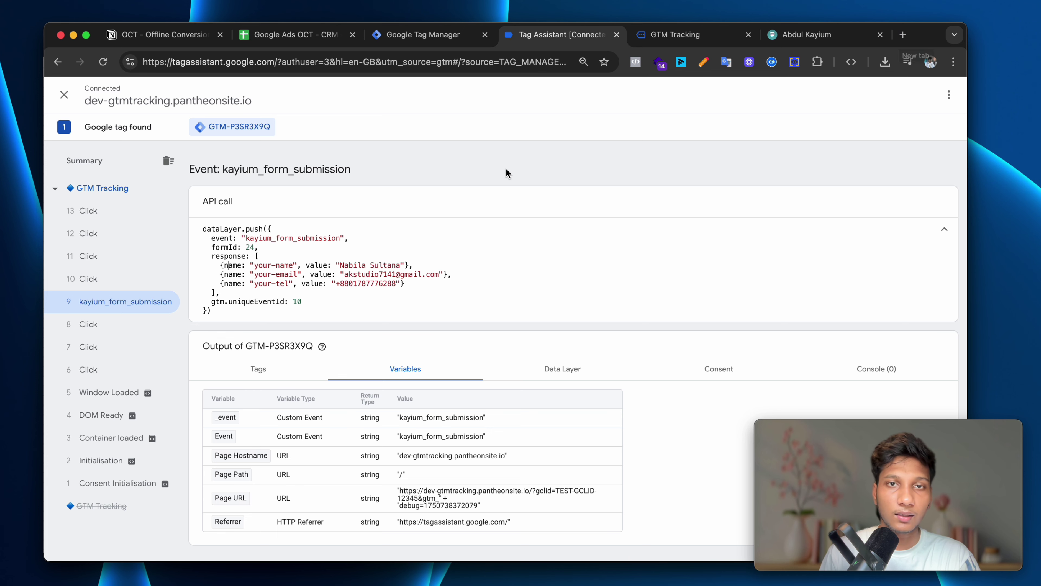
# Open ChatGPT in a new tab and start the prompt "when i submit the lead form i have the data layer value".
pyautogui.click(903, 35)
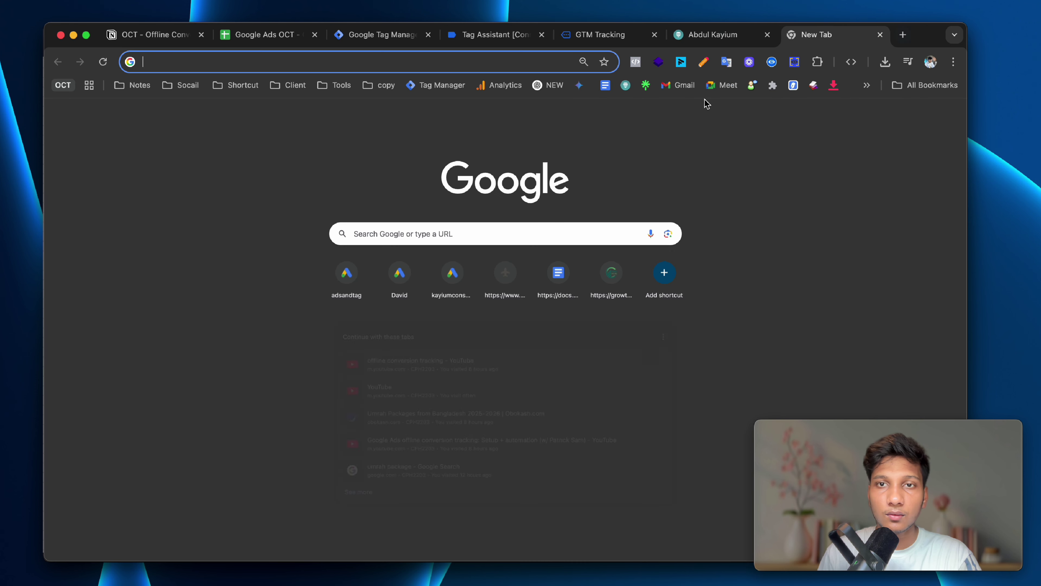
pyautogui.click(551, 85)
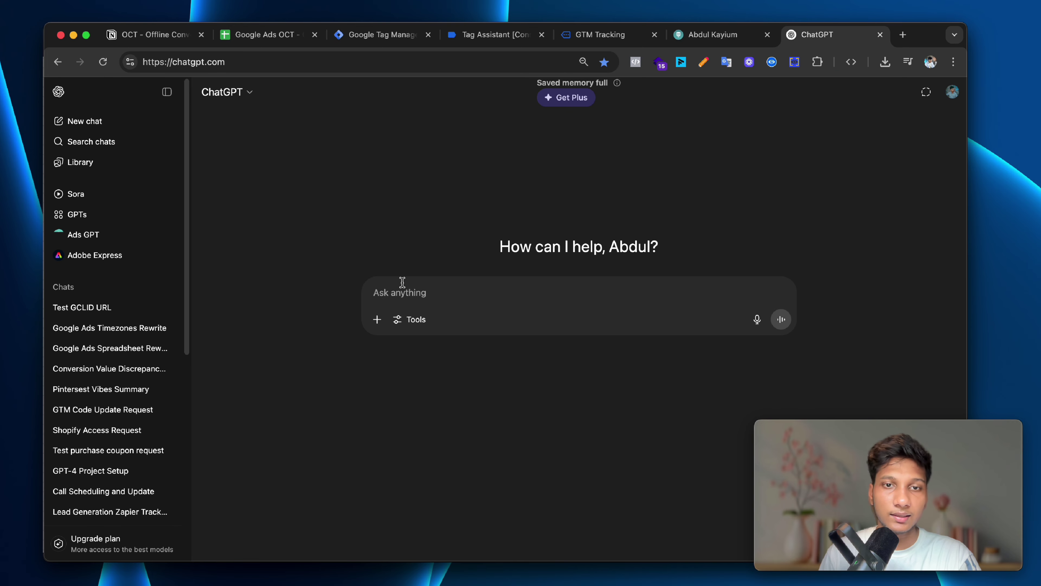
pyautogui.click(399, 290)
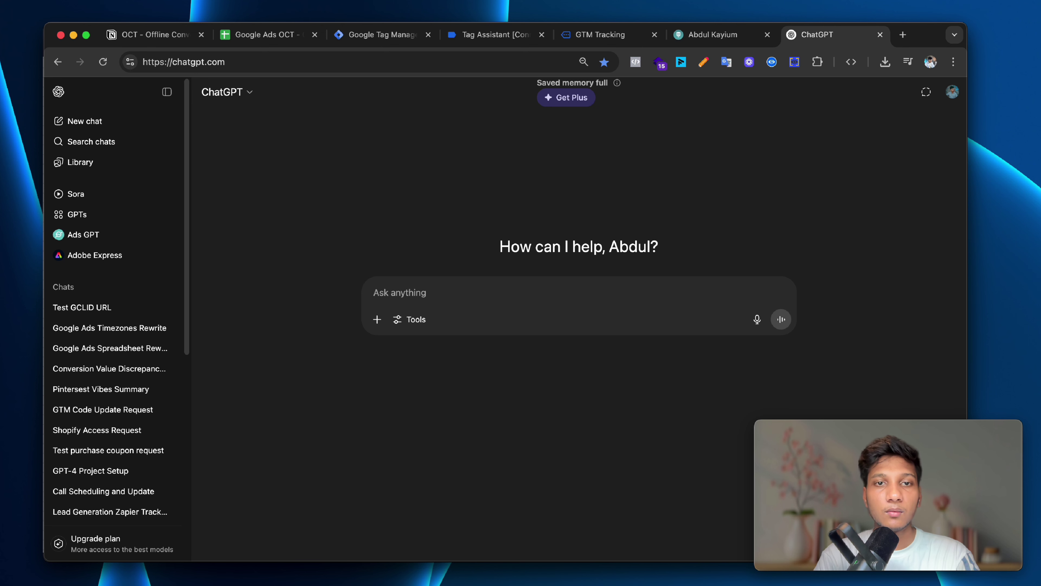
pyautogui.write('when i s')
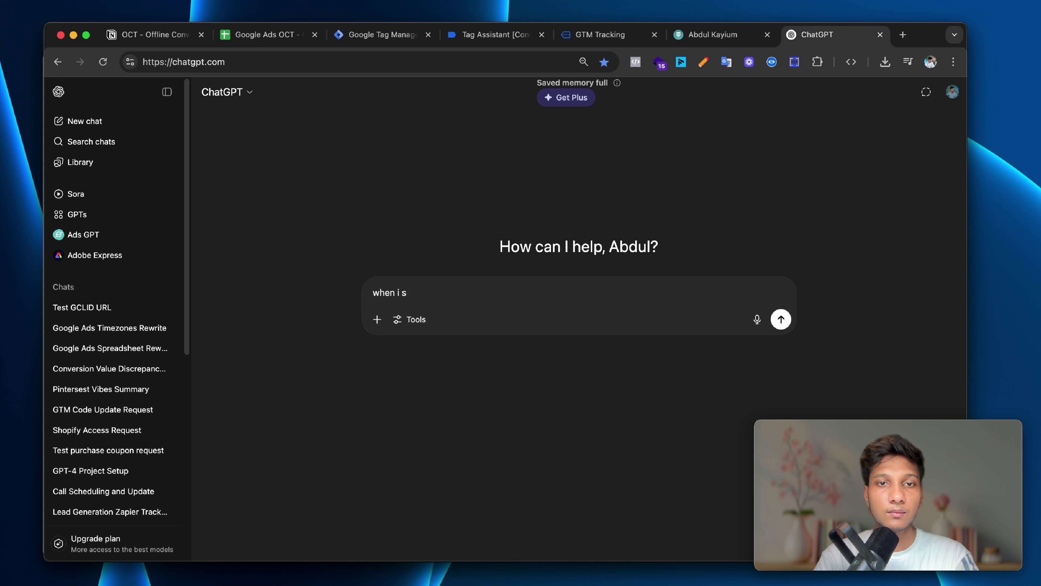
pyautogui.write('eumit t')
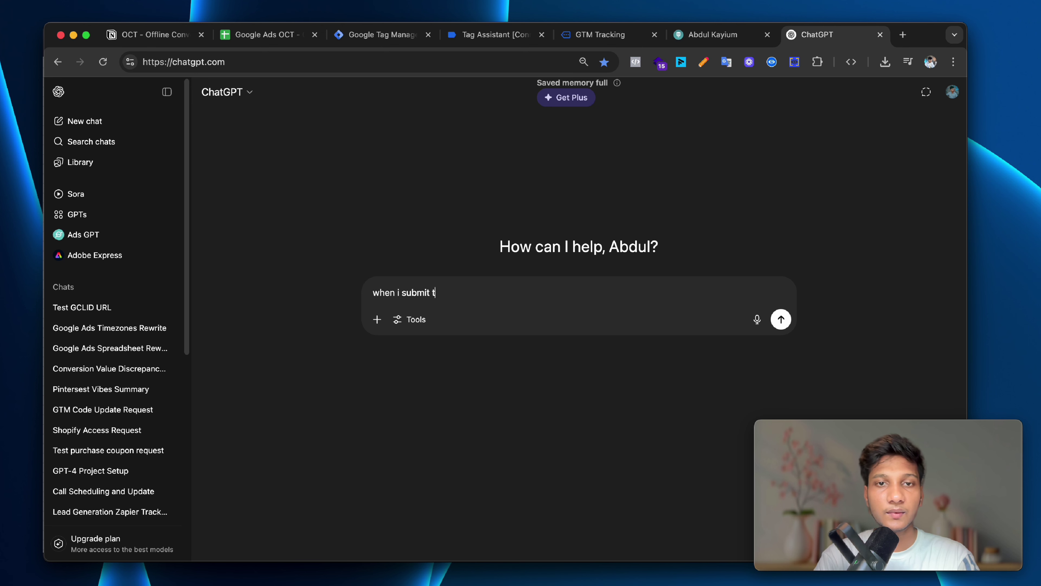
pyautogui.write('he lead i ')
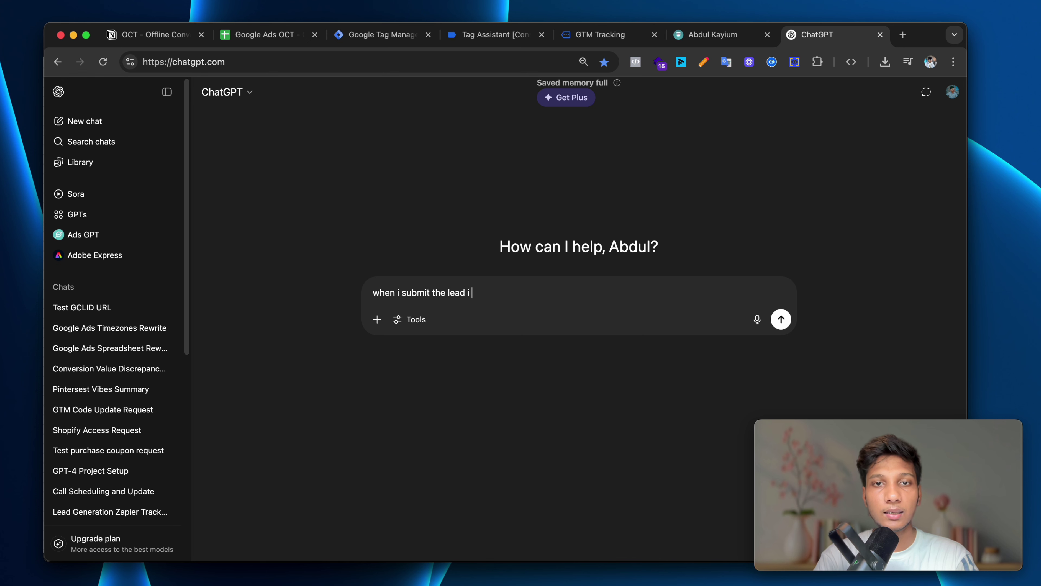
pyautogui.write('ahve t')
pyautogui.press('BackSpace')
pyautogui.press('BackSpace')
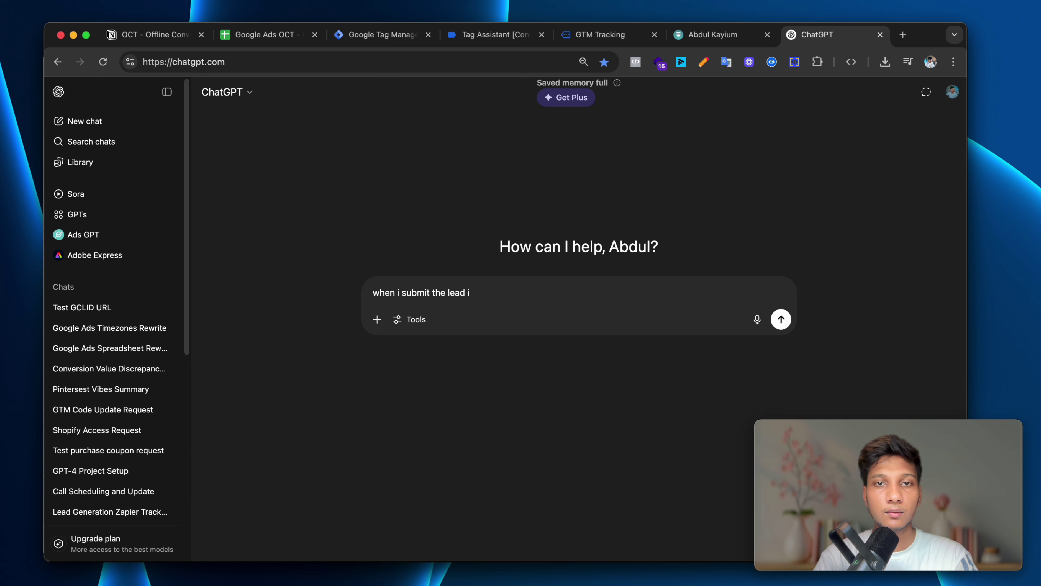
pyautogui.write('form ')
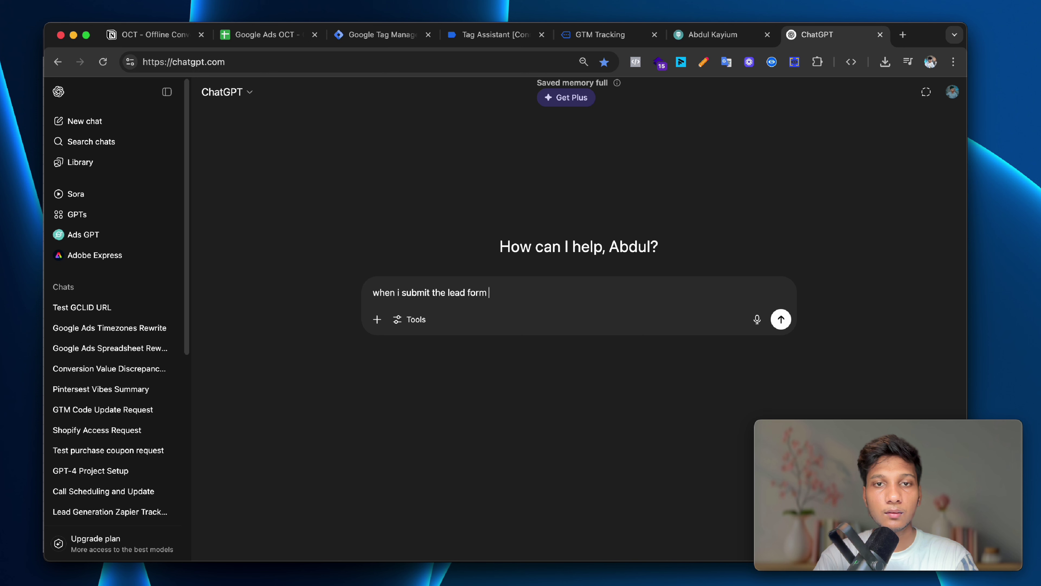
pyautogui.write('i have the')
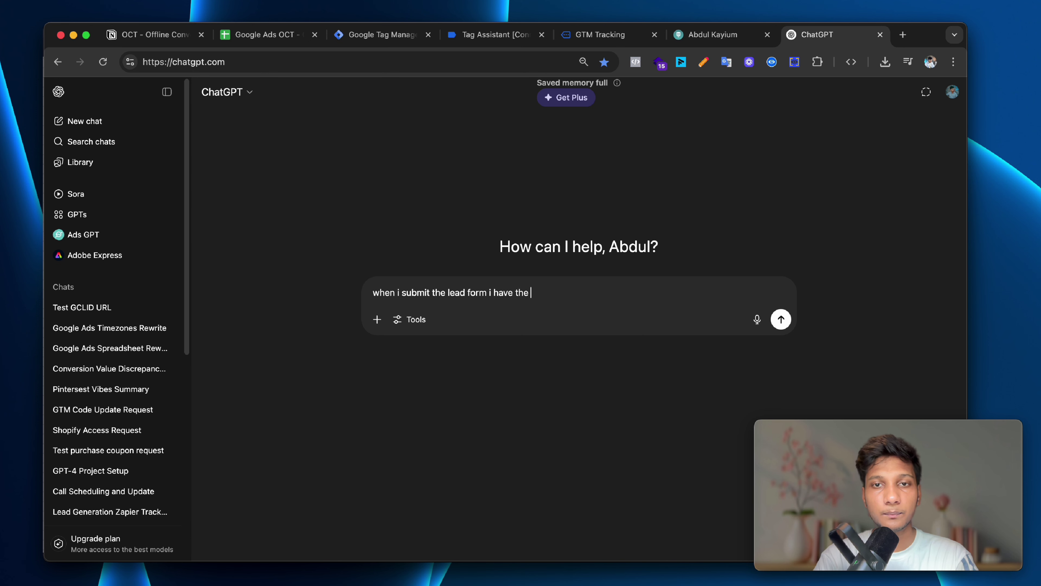
pyautogui.write(' data ')
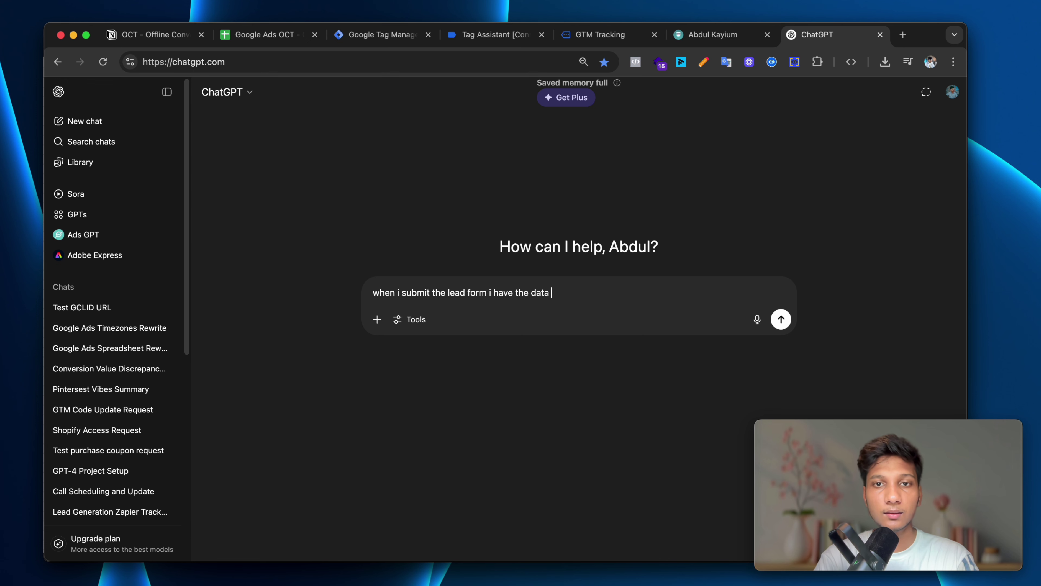
pyautogui.write('layer value')
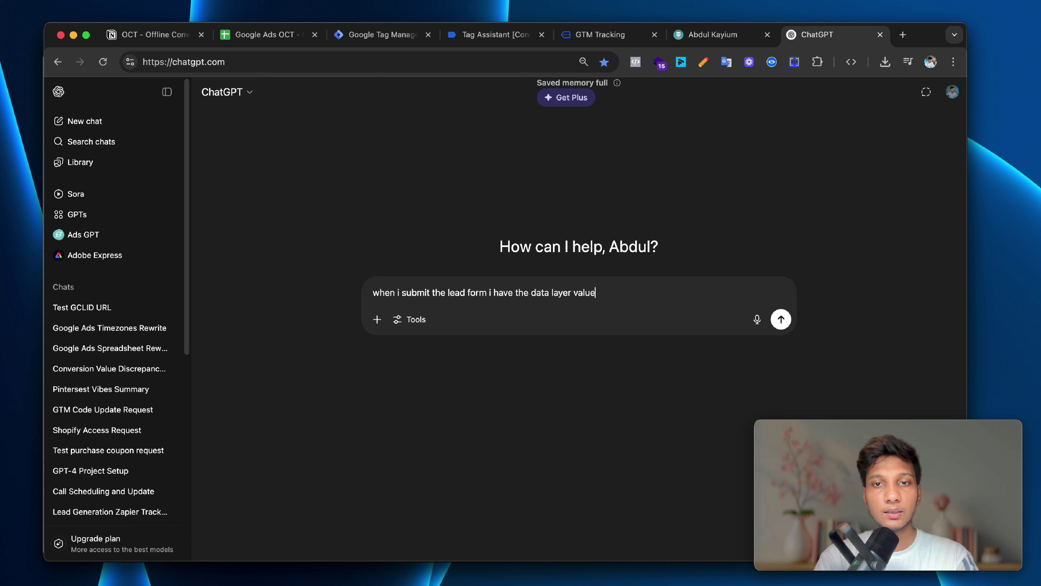
# Extend the prompt with "so i need form here the user mail and number so hwo to i create data layer variable" and a blank line.
pyautogui.write(' so i need ')
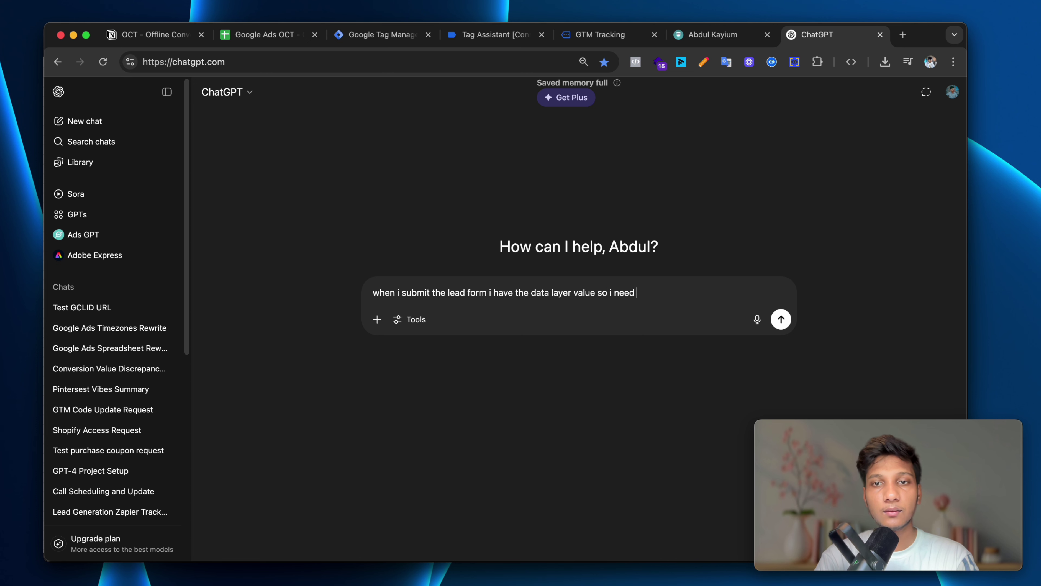
pyautogui.write('form here')
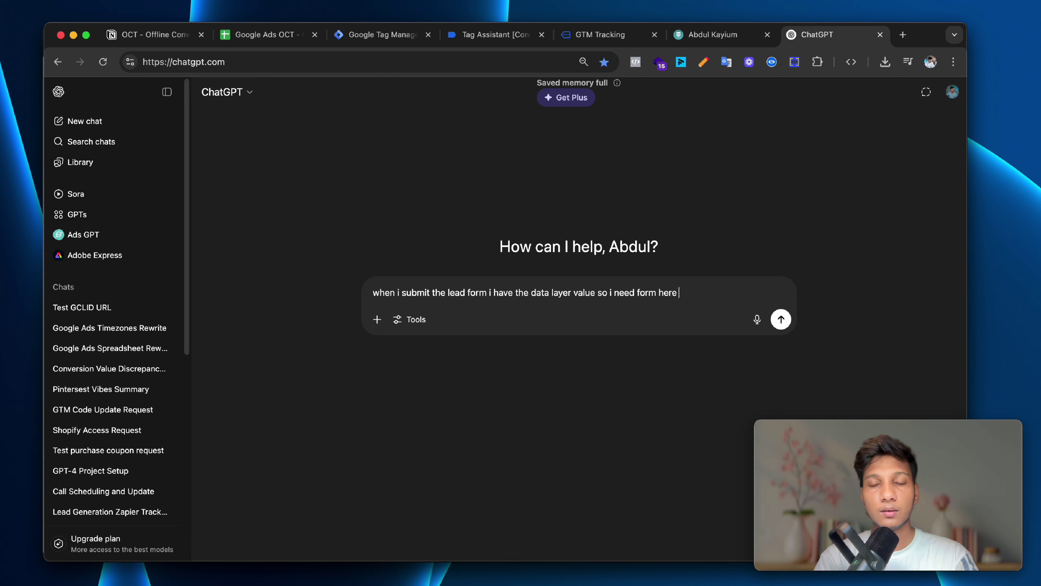
pyautogui.write(' the user ')
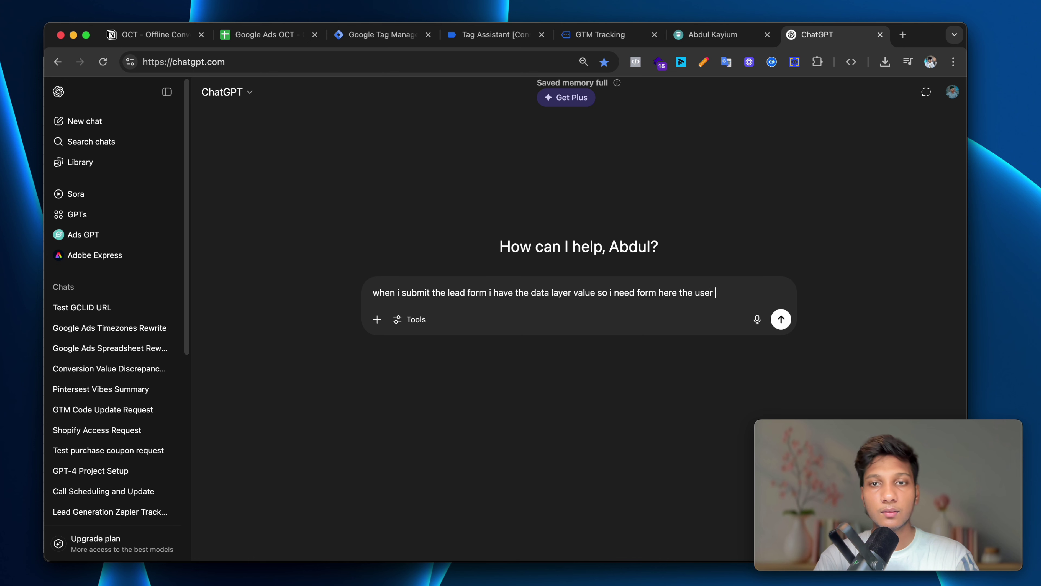
pyautogui.write('mail and')
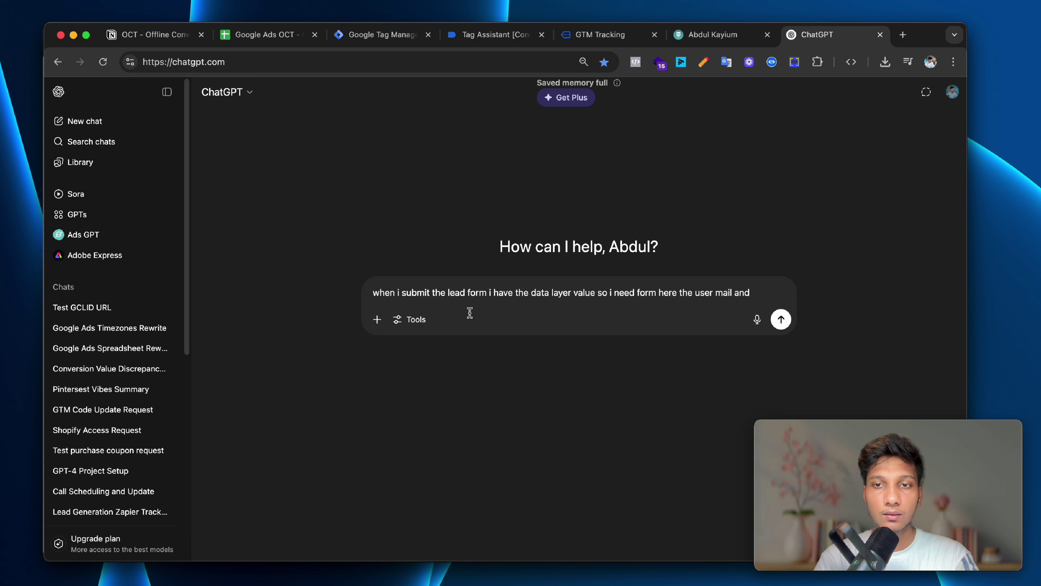
pyautogui.write(' numbe')
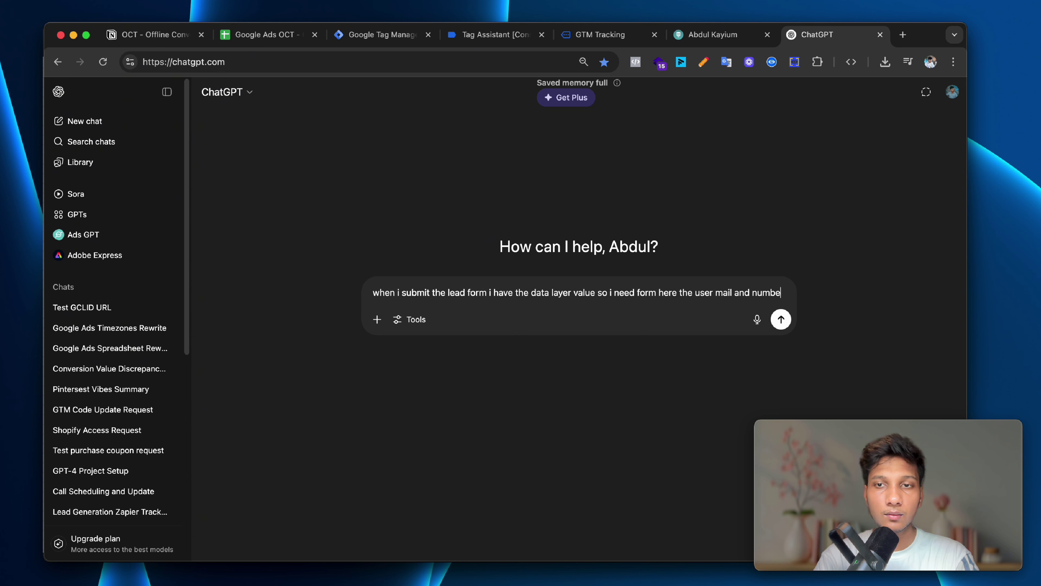
pyautogui.write('r so hwo ')
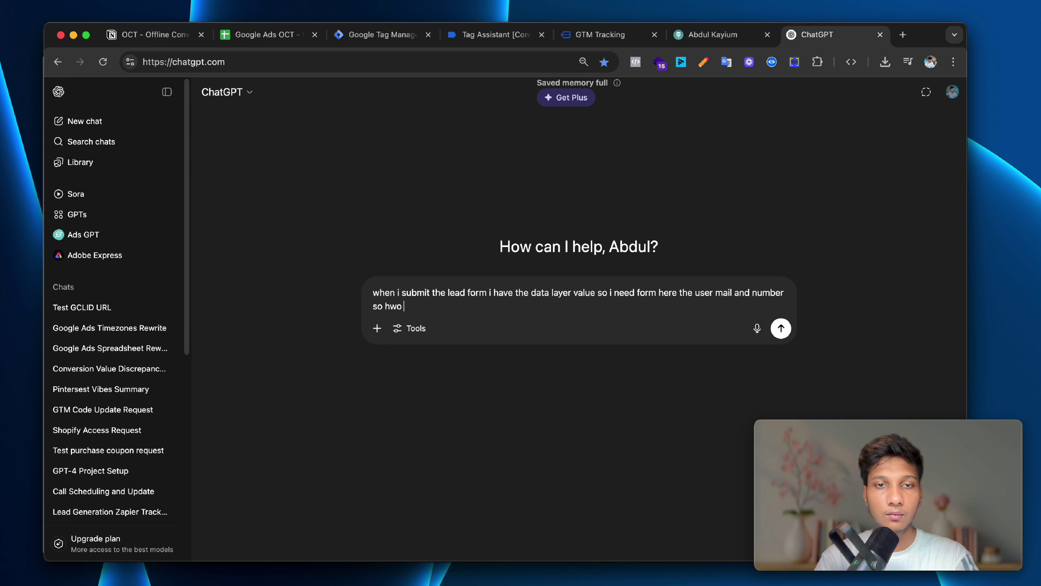
pyautogui.write('to i creat')
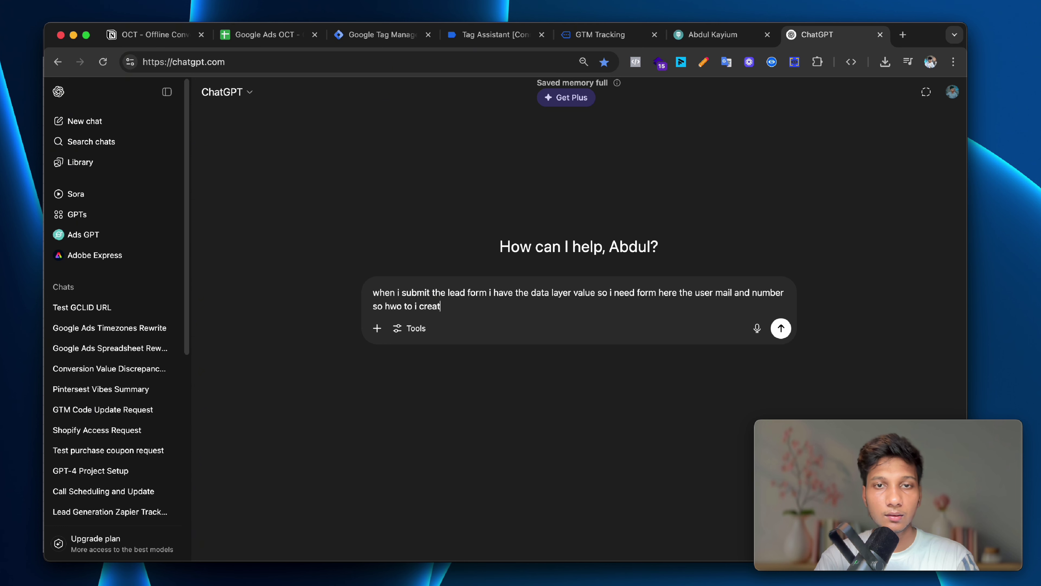
pyautogui.write('e data ')
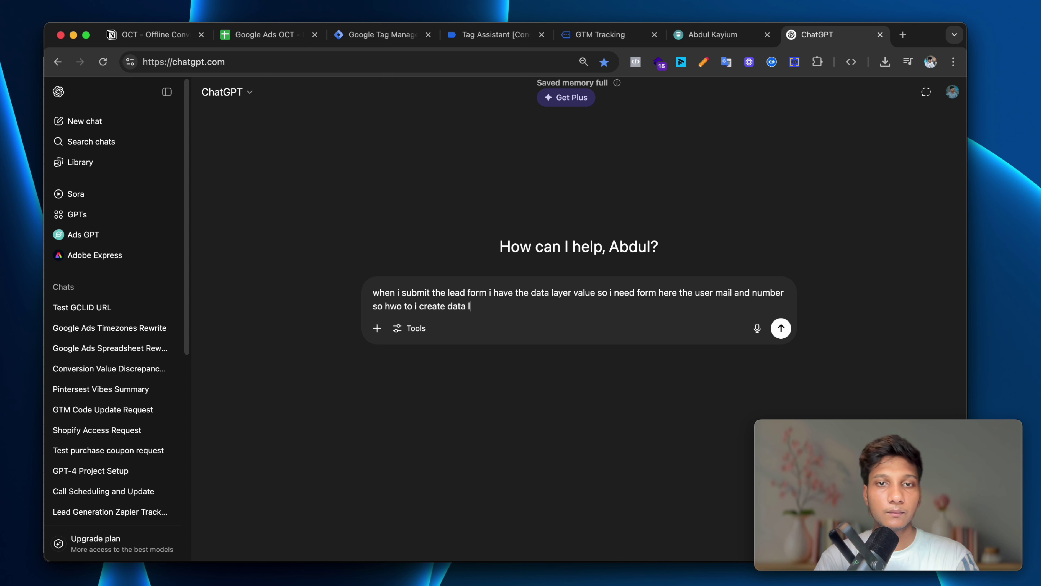
pyautogui.write('layer value')
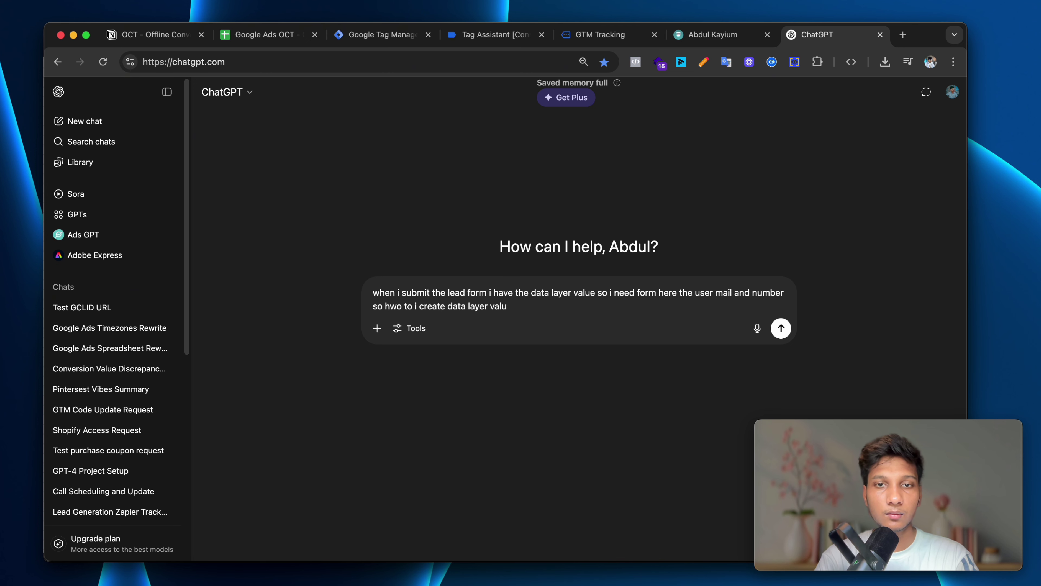
pyautogui.press('BackSpace')
pyautogui.press('BackSpace')
pyautogui.press('BackSpace')
pyautogui.write('ariable')
pyautogui.hotkey('shift', 'Return')
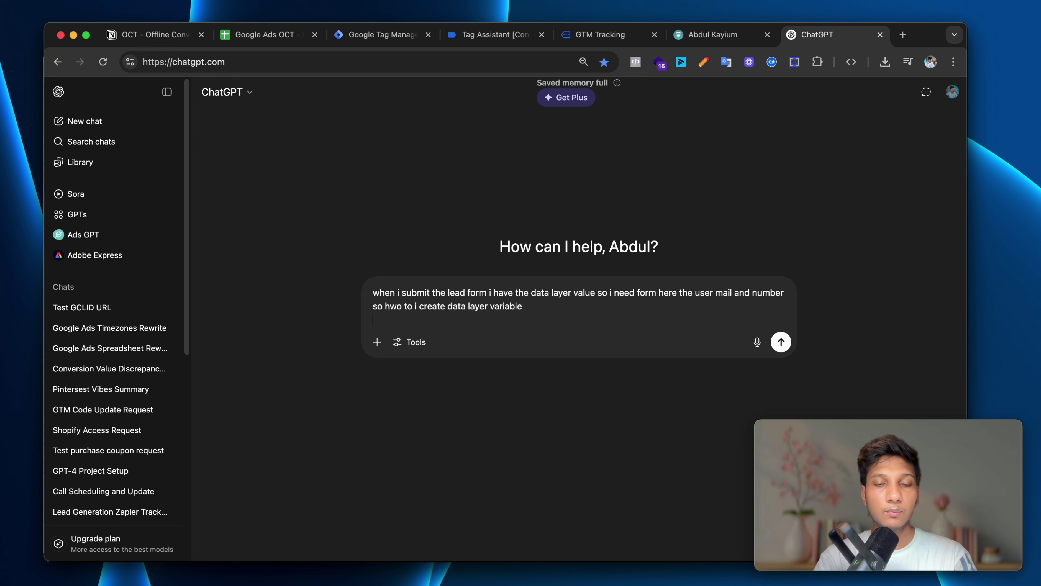
pyautogui.hotkey('shift', 'Return')
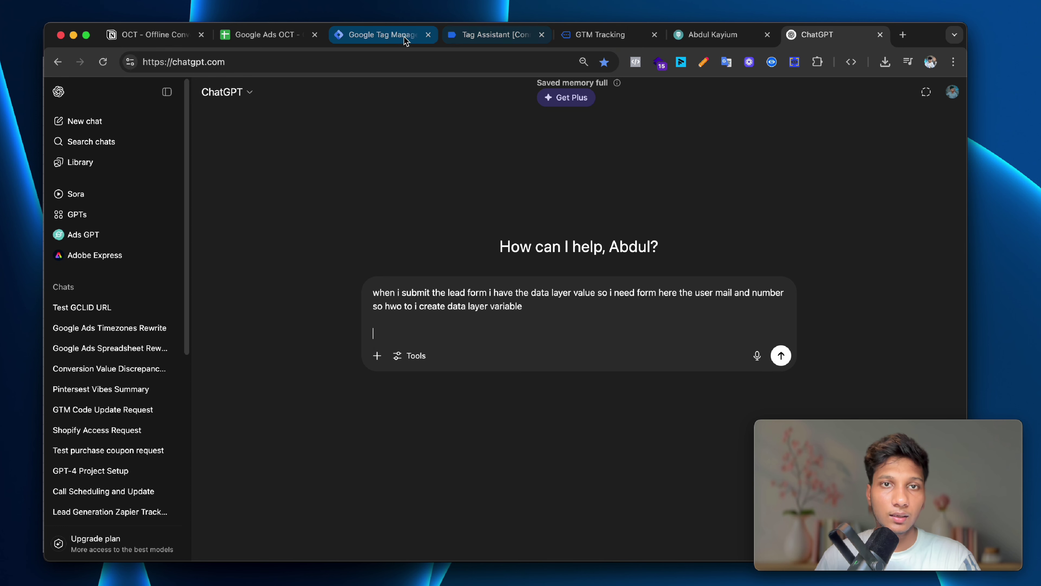
# Switch to Tag Assistant and copy the full dataLayer.push block of the kayium_form_submission API call.
pyautogui.click(383, 35)
pyautogui.click(488, 45)
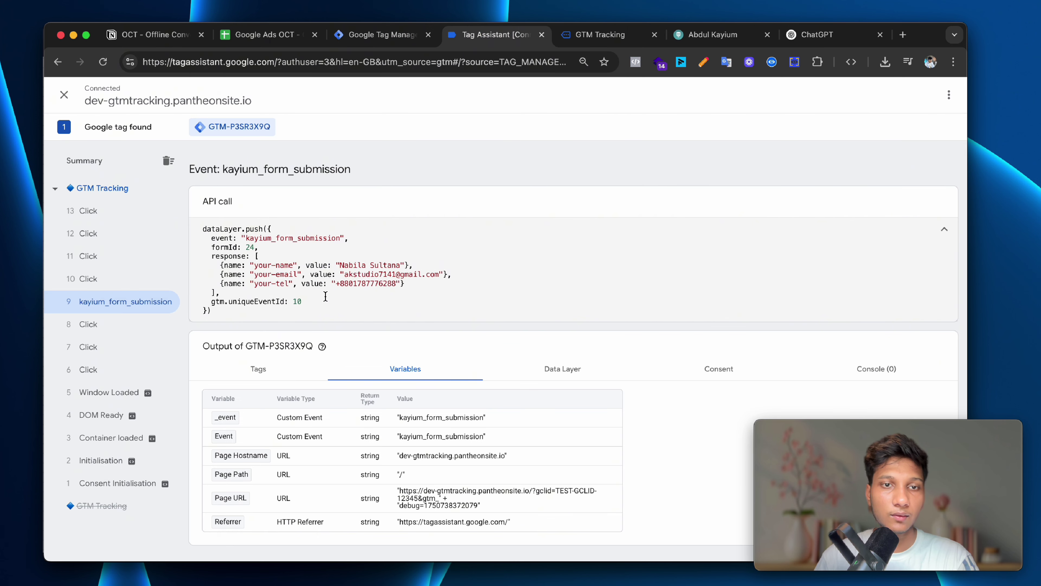
pyautogui.moveTo(324, 301); pyautogui.dragTo(288, 307)
pyautogui.click(259, 310)
pyautogui.tripleClick(265, 303)
pyautogui.press('super+c')
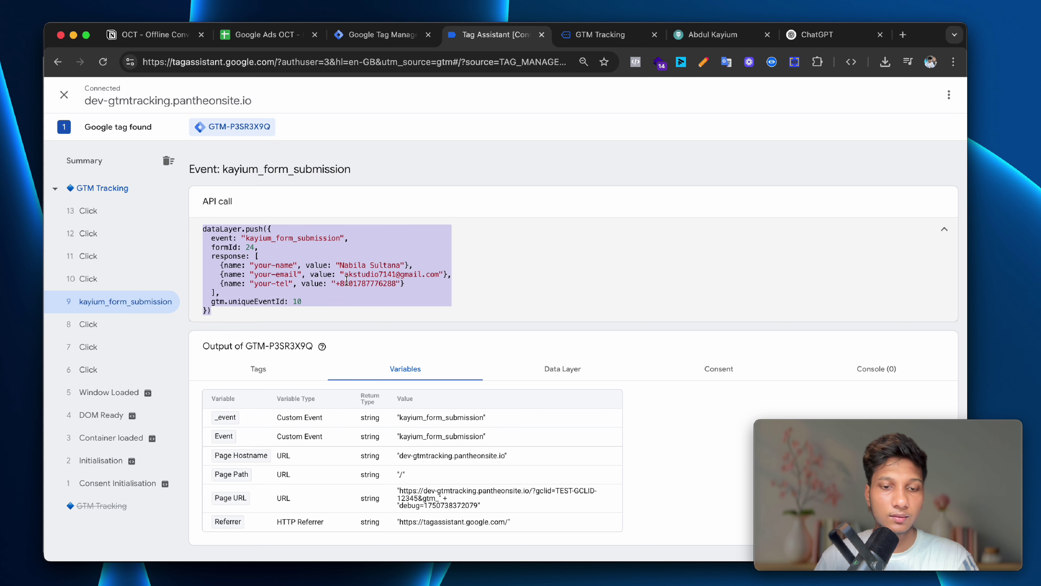
# Return to ChatGPT, paste the copied dataLayer.push code below the question and send the prompt.
pyautogui.click(800, 35)
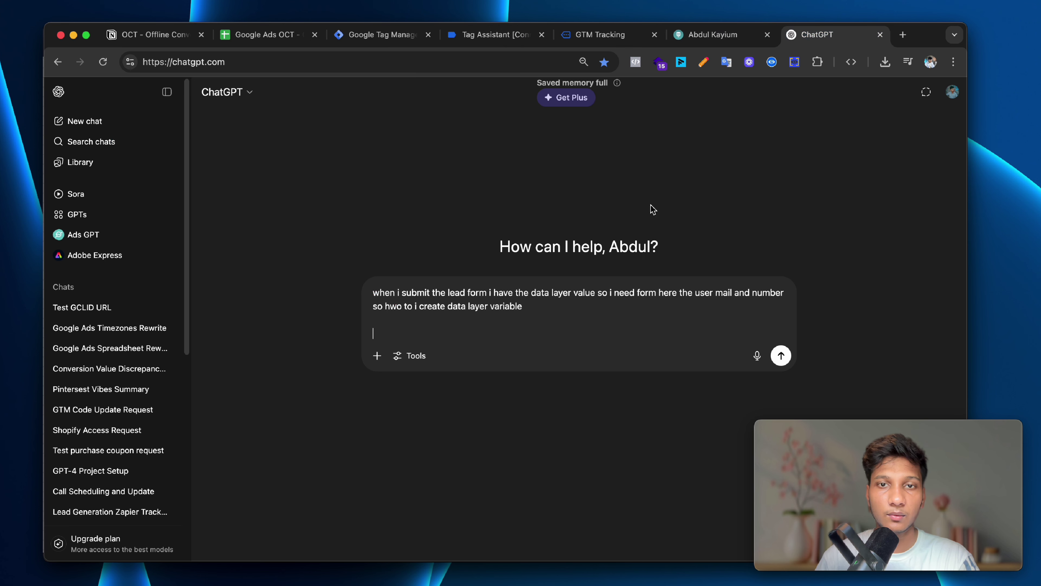
pyautogui.press('super+v')
pyautogui.press('Return')
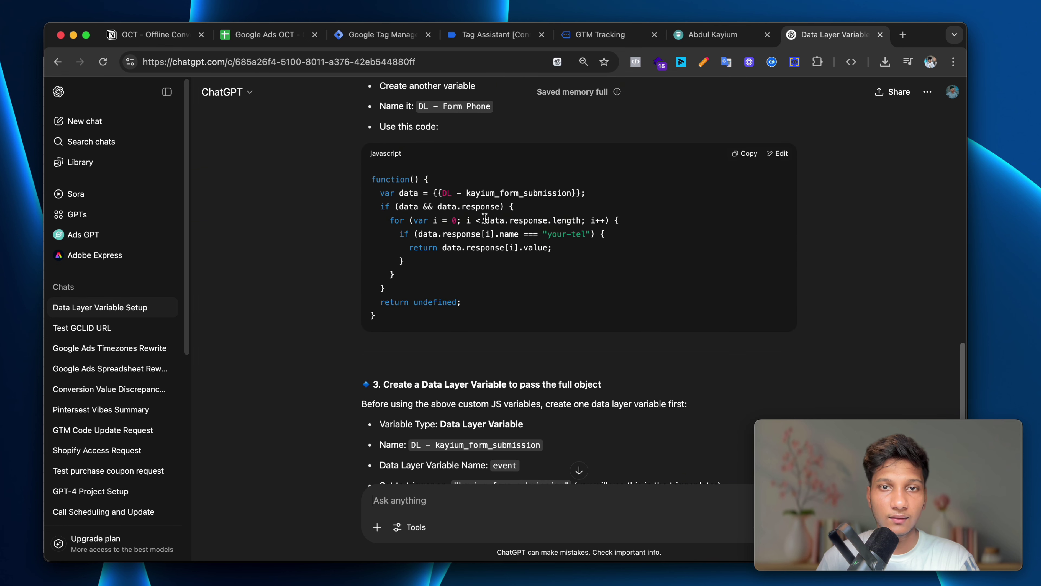
# Send ChatGPT the follow-up message "i want just data layer variable" after going through its answer.
pyautogui.scroll(-7, 548, 288)
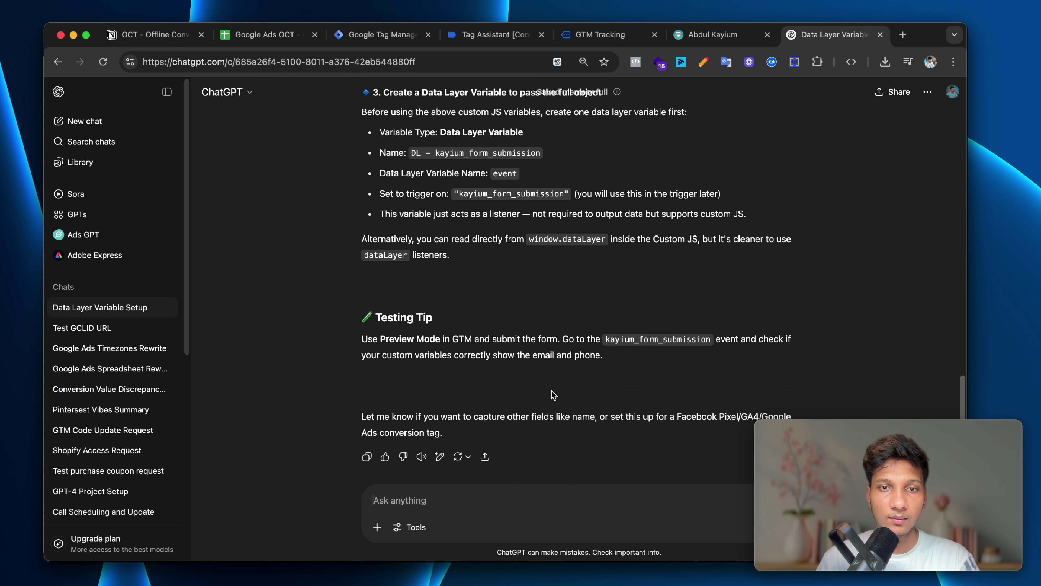
pyautogui.click(406, 506)
pyautogui.write('i want ju')
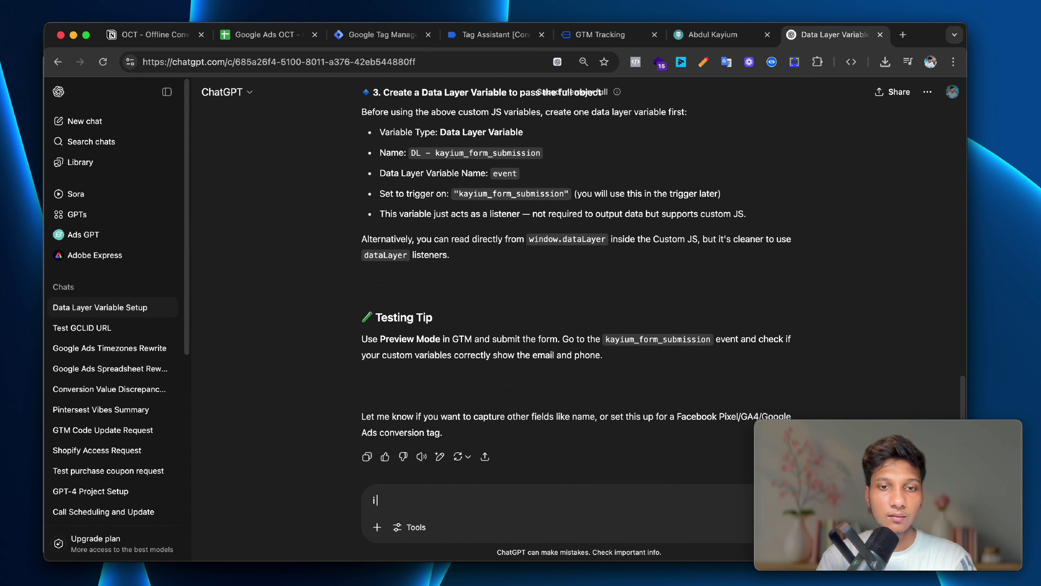
pyautogui.write('s')
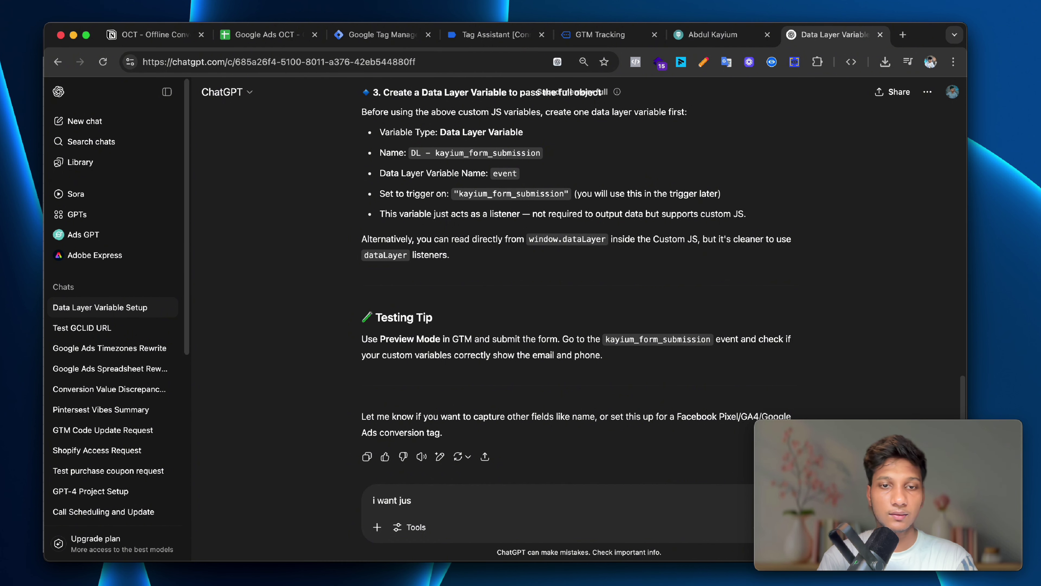
pyautogui.write('t data laye')
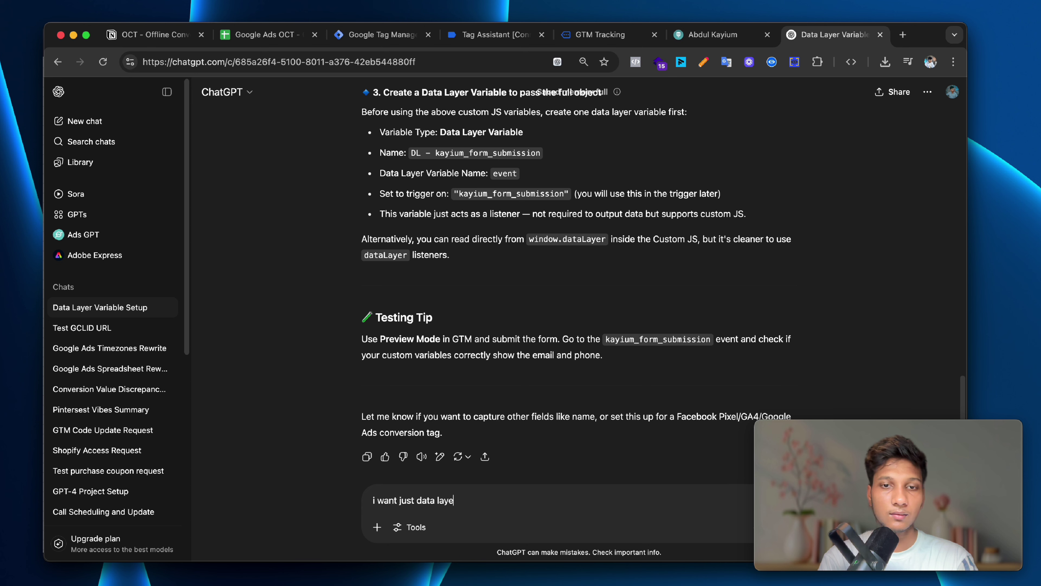
pyautogui.write('r variable')
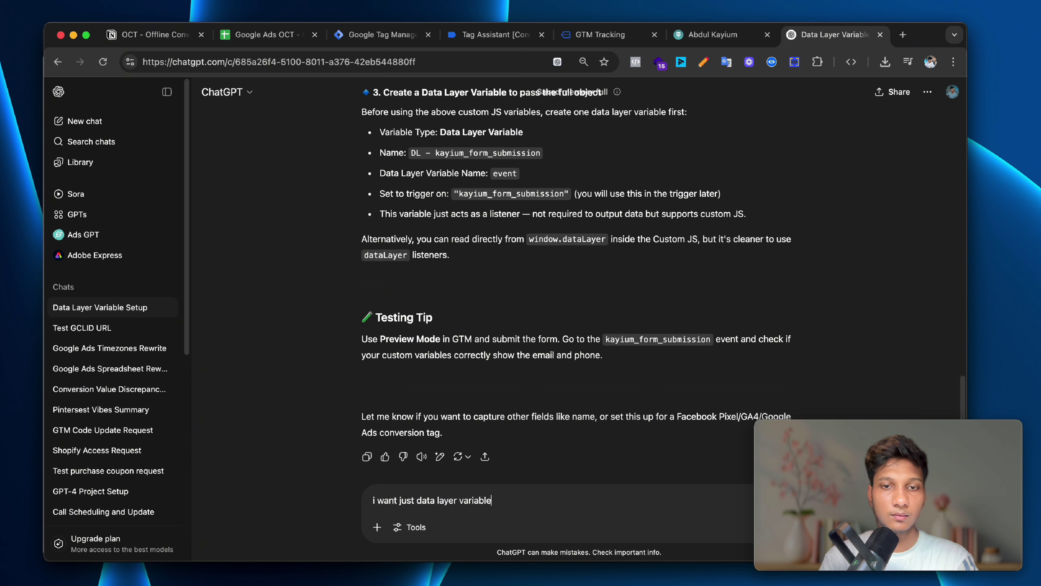
pyautogui.press('Return')
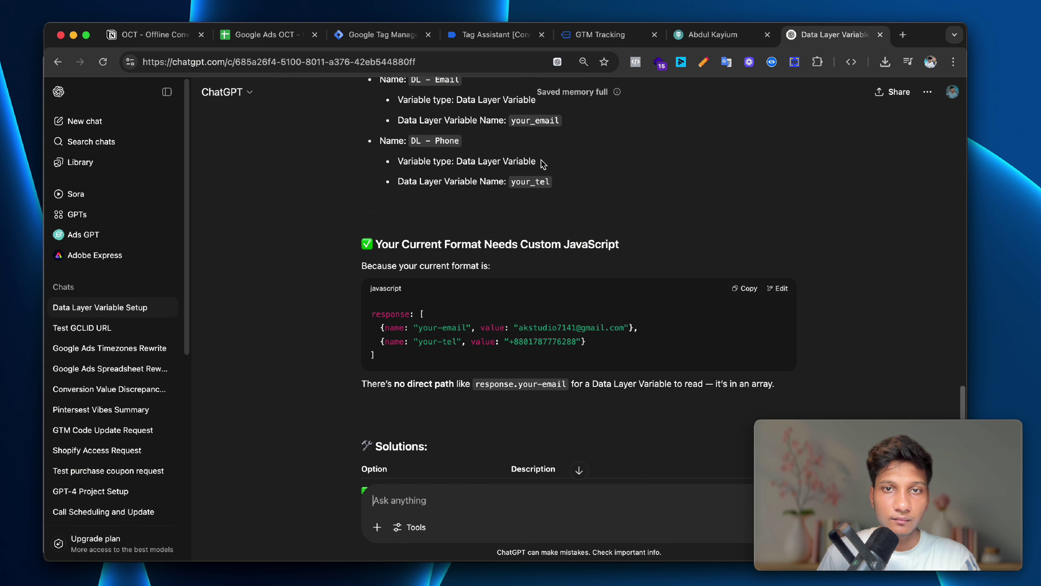
# Copy the Data Layer Variable Name your_email listed under DL - Email in ChatGPT's answer.
pyautogui.scroll(4, 535, 160)
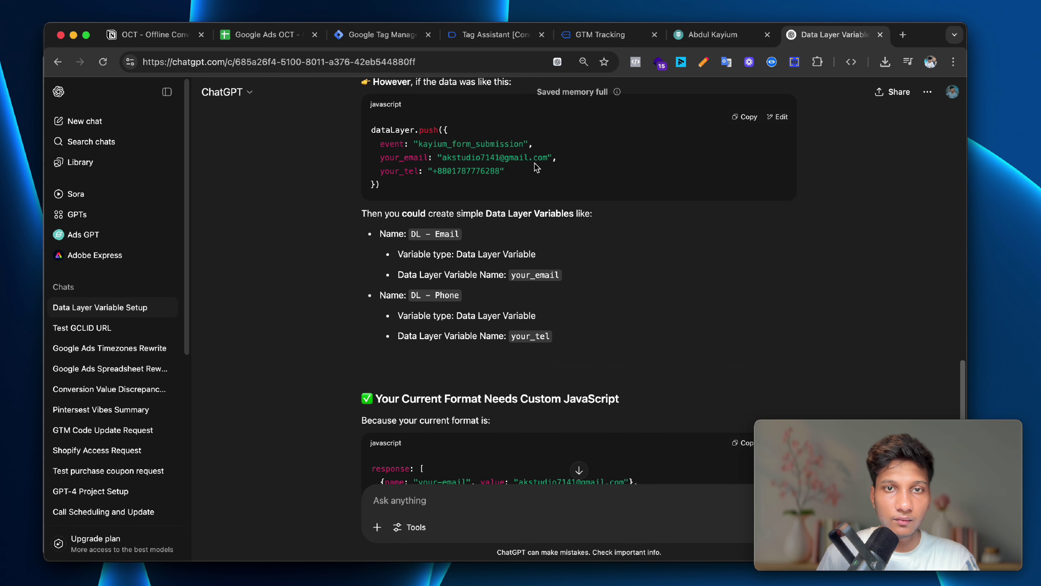
pyautogui.doubleClick(529, 274)
pyautogui.rightClick(532, 273)
pyautogui.click(553, 302)
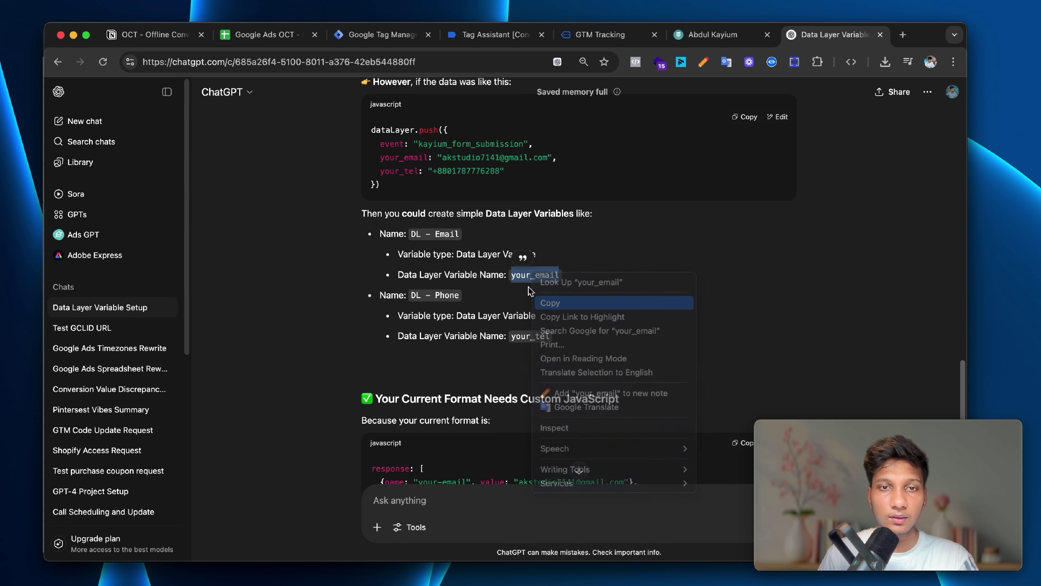
pyautogui.moveTo(461, 282); pyautogui.dragTo(547, 278)
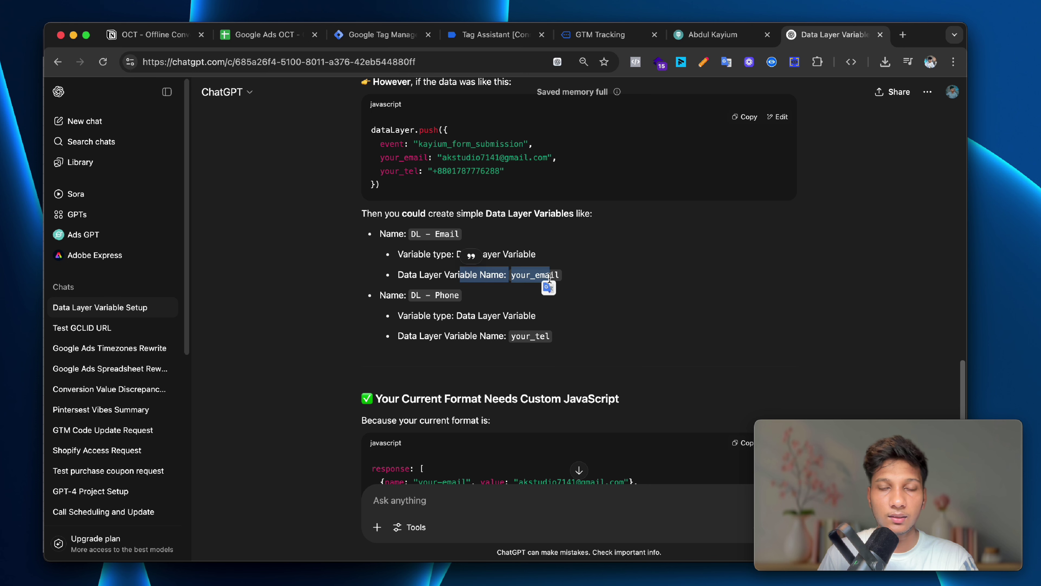
# Switch to Google Tag Manager and start a new user-defined variable of type Data Layer Variable.
pyautogui.click(381, 36)
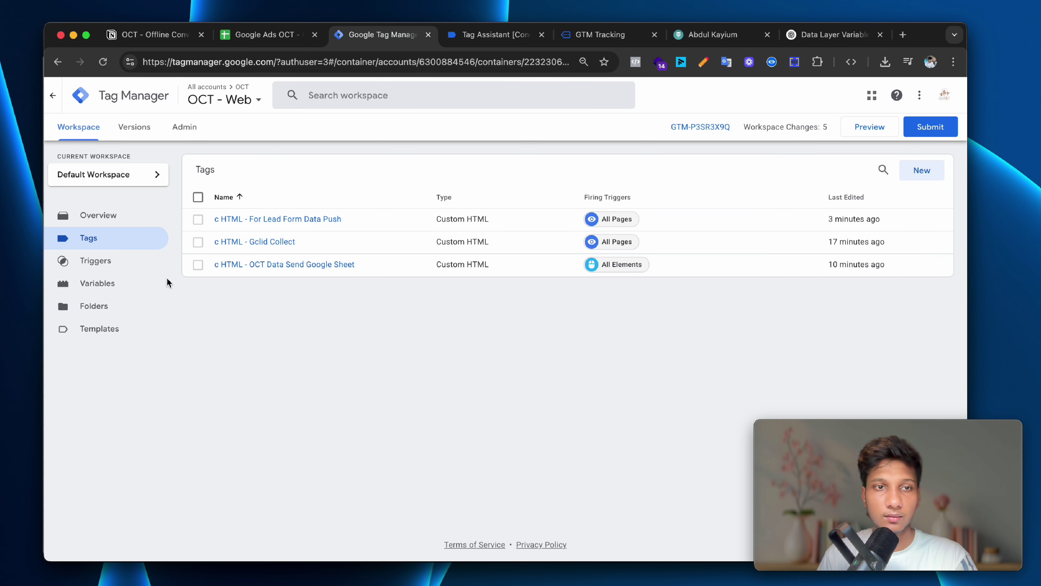
pyautogui.click(138, 284)
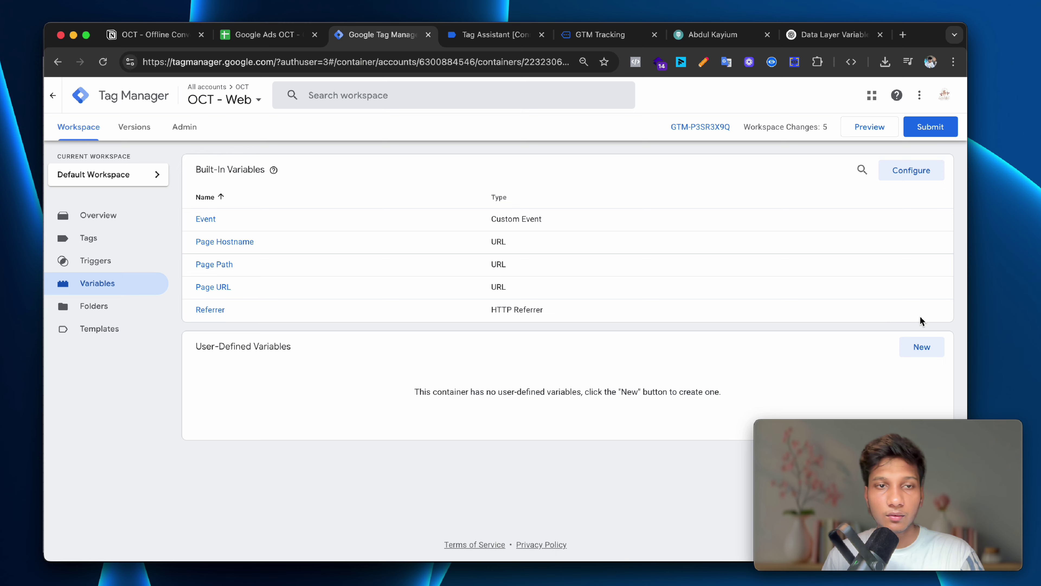
pyautogui.click(921, 340)
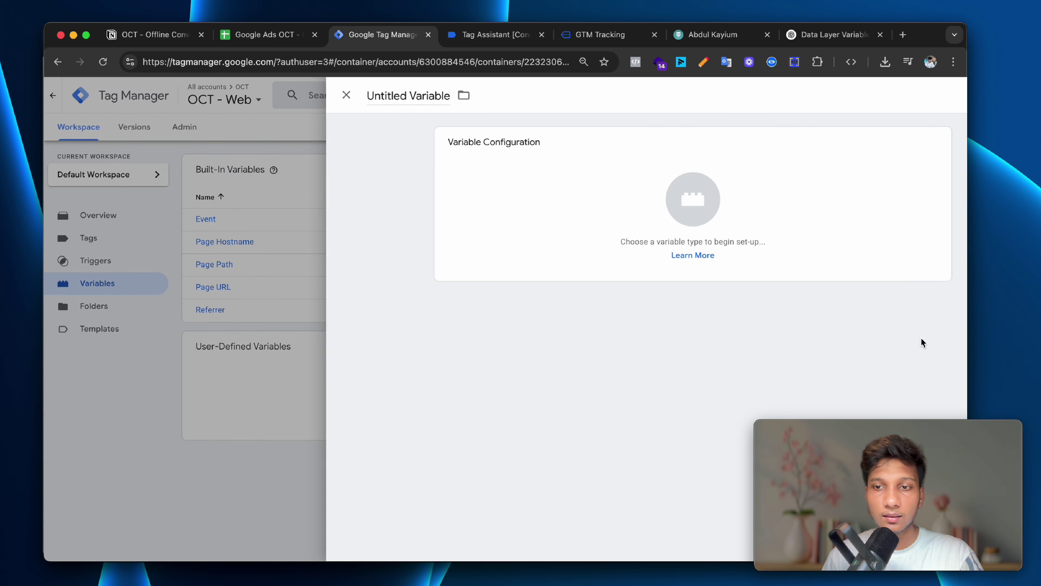
pyautogui.click(792, 278)
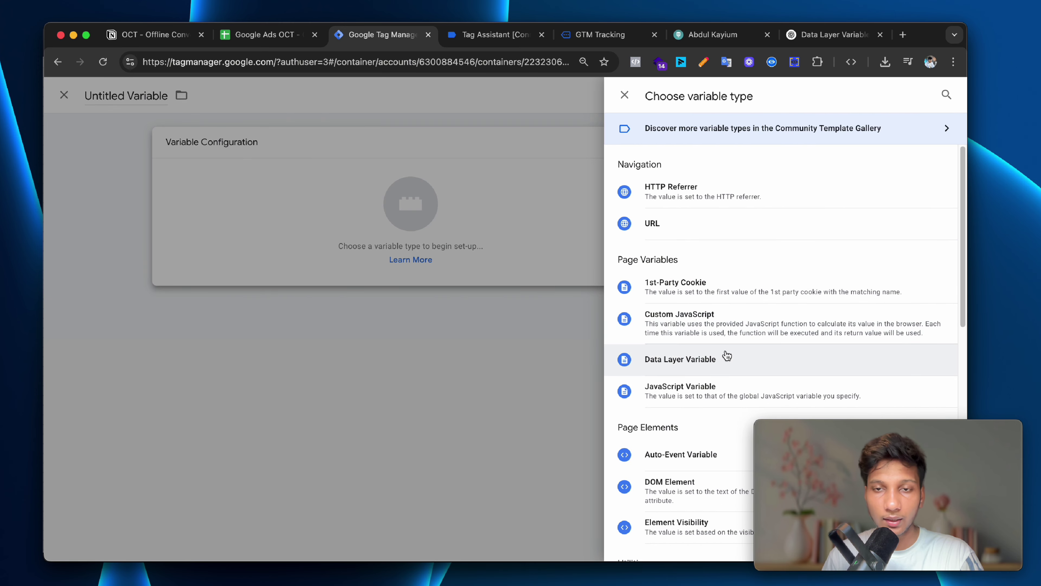
pyautogui.click(739, 358)
# Set the Data Layer Variable Name to your_email, title the variable Email and save it.
pyautogui.click(435, 263)
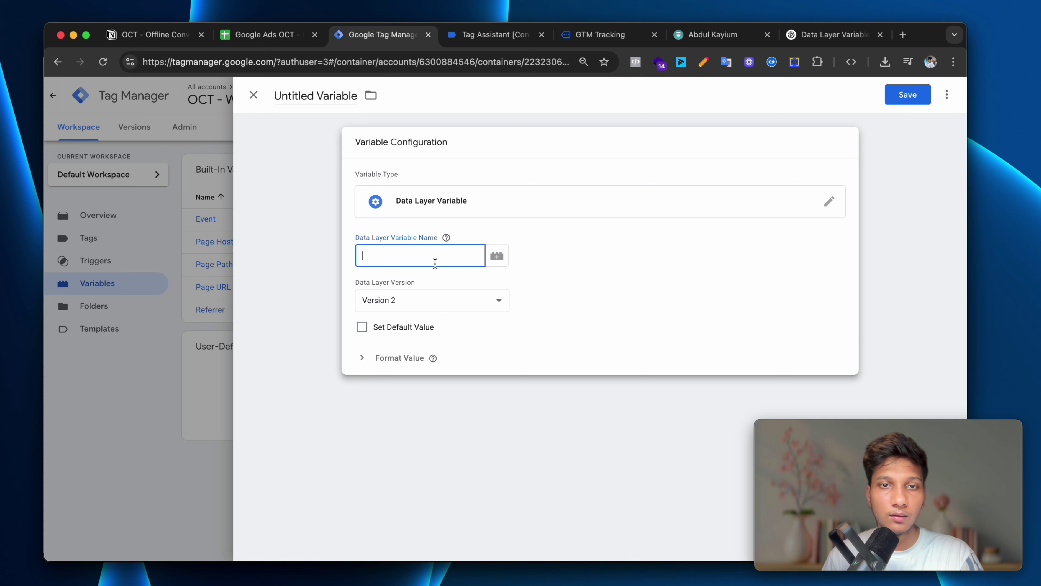
pyautogui.press('super+v')
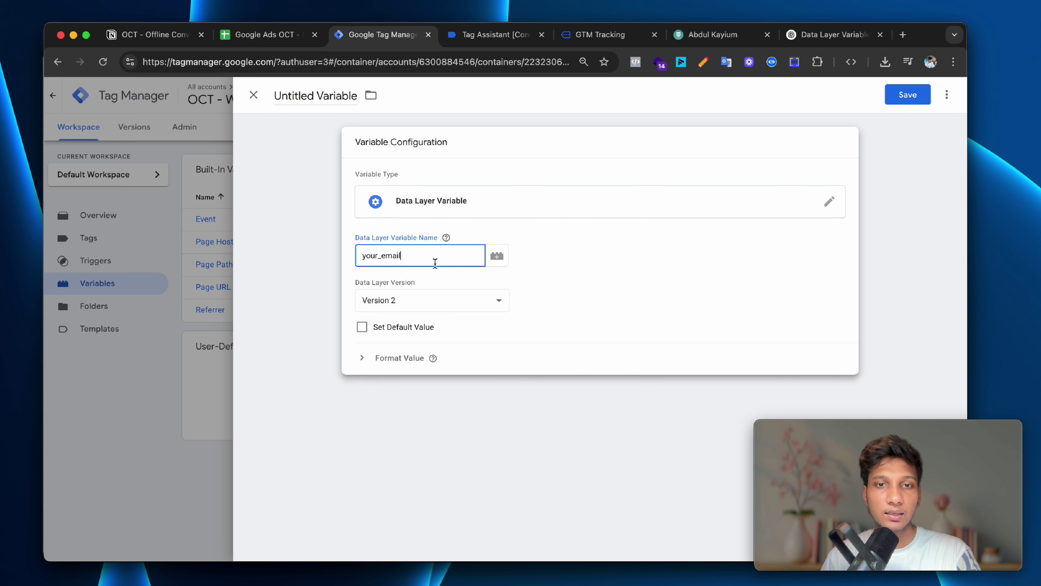
pyautogui.click(311, 99)
pyautogui.write('Email')
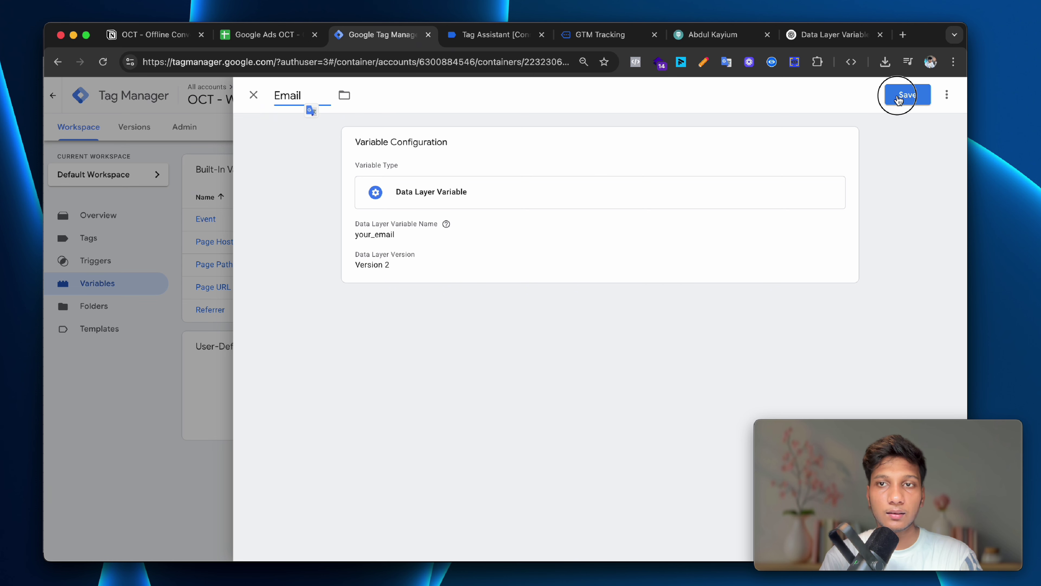
pyautogui.click(897, 98)
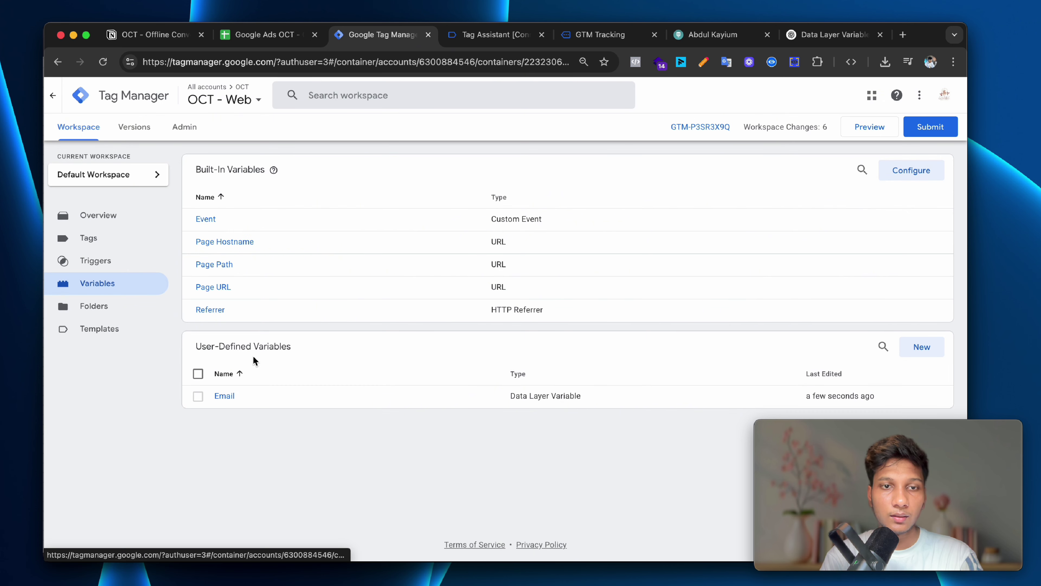
# Rename the Email variable to "dlv - Email" and save it.
pyautogui.click(198, 396)
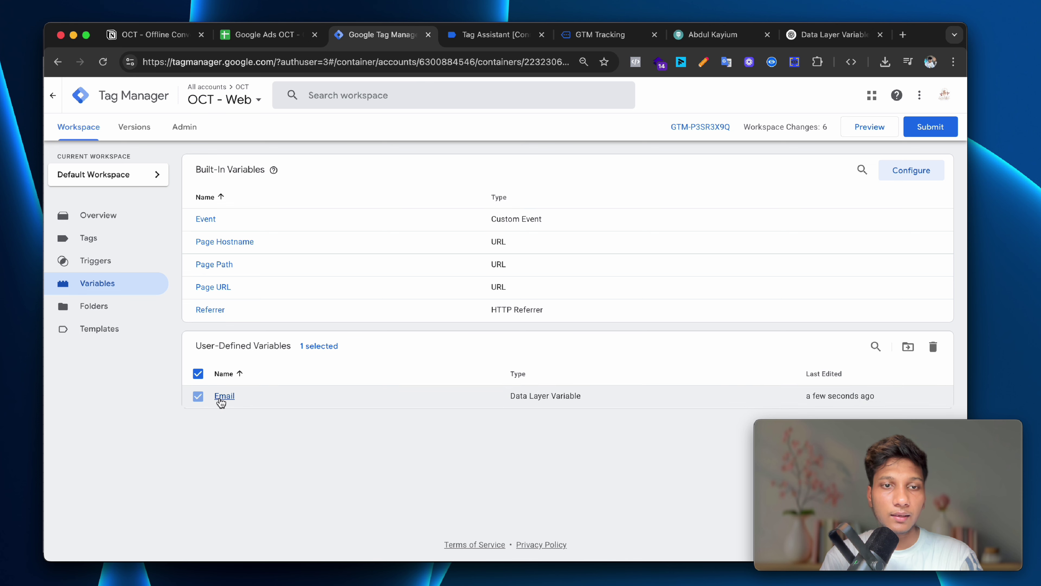
pyautogui.click(199, 374)
pyautogui.click(210, 394)
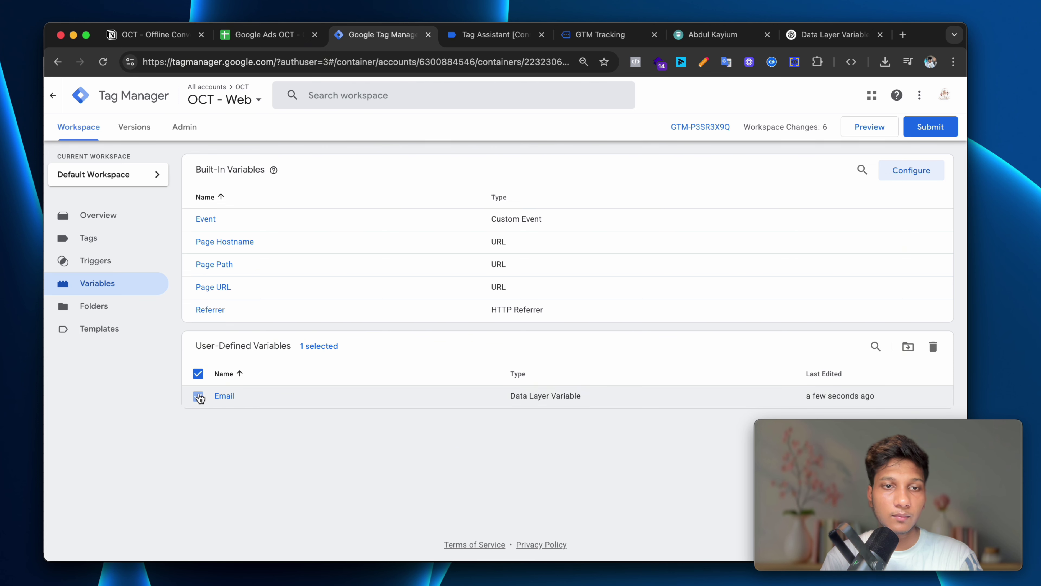
pyautogui.click(199, 396)
pyautogui.click(225, 396)
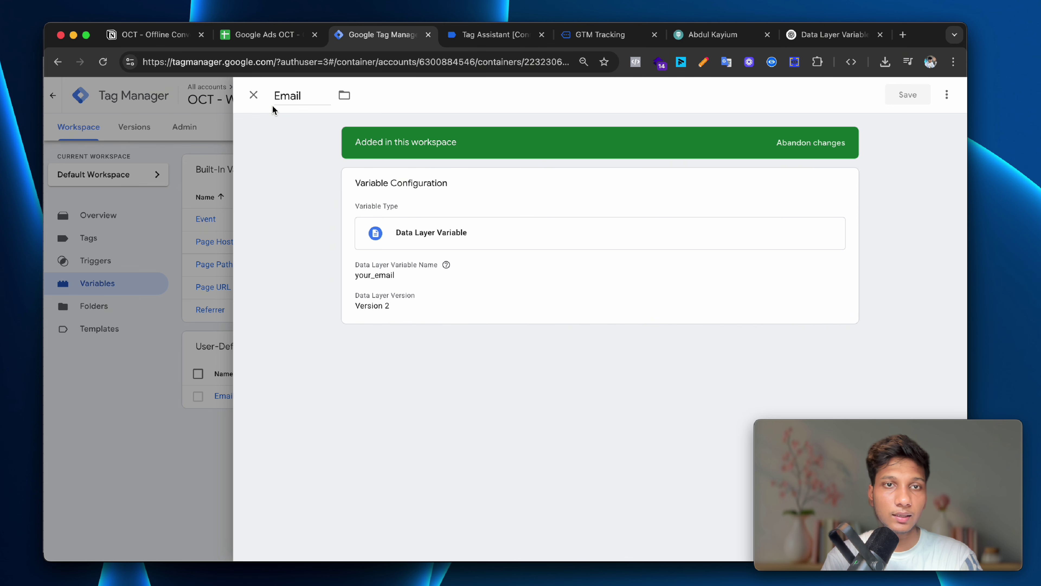
pyautogui.click(275, 97)
pyautogui.write('dlv -')
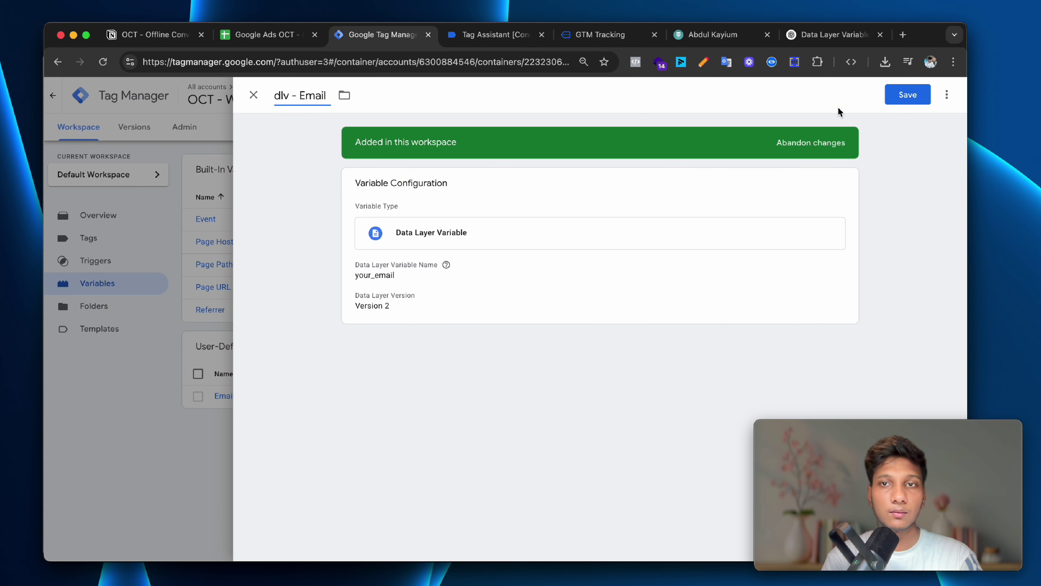
pyautogui.click(901, 95)
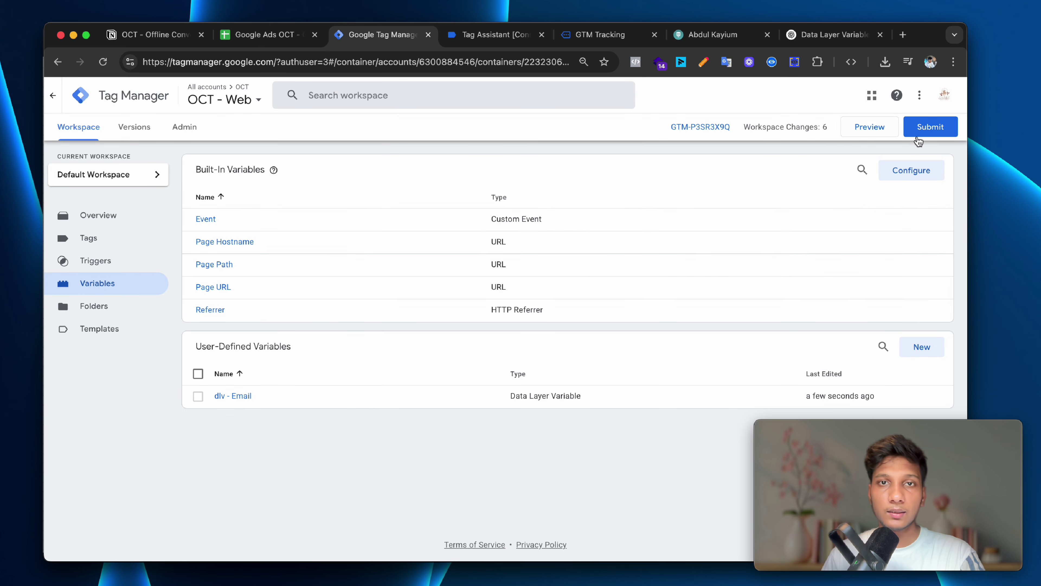
# Start a preview of the container and submit the GTM Tracking site's lead form with autofilled name, email and phone number.
pyautogui.click(870, 130)
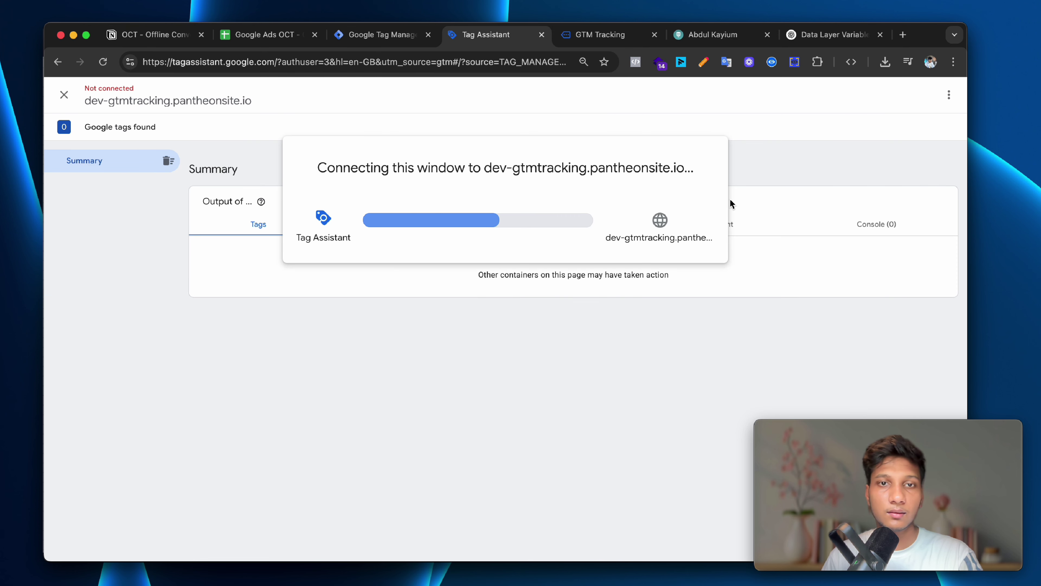
pyautogui.click(514, 293)
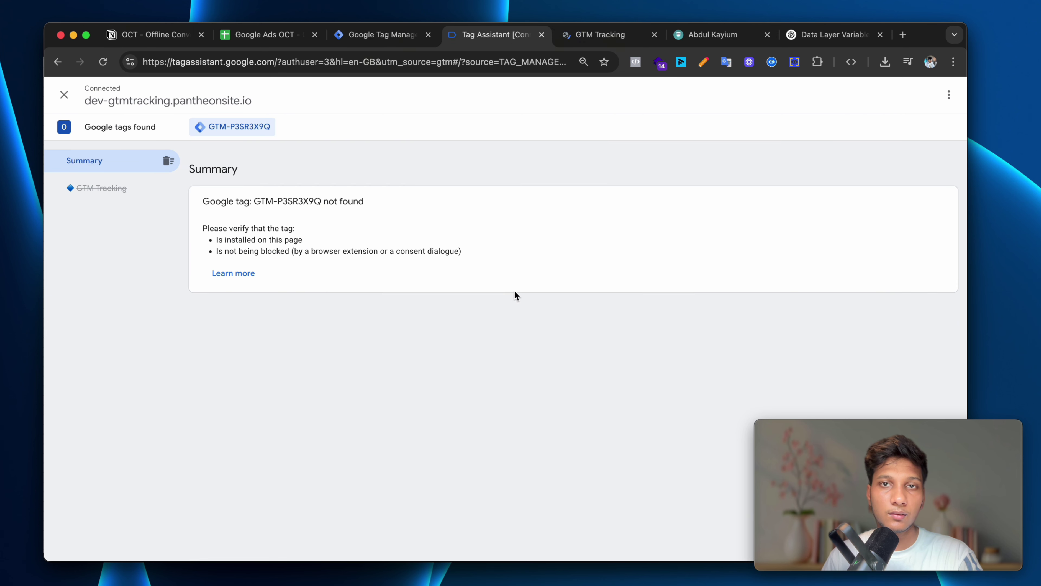
pyautogui.click(605, 36)
pyautogui.click(366, 355)
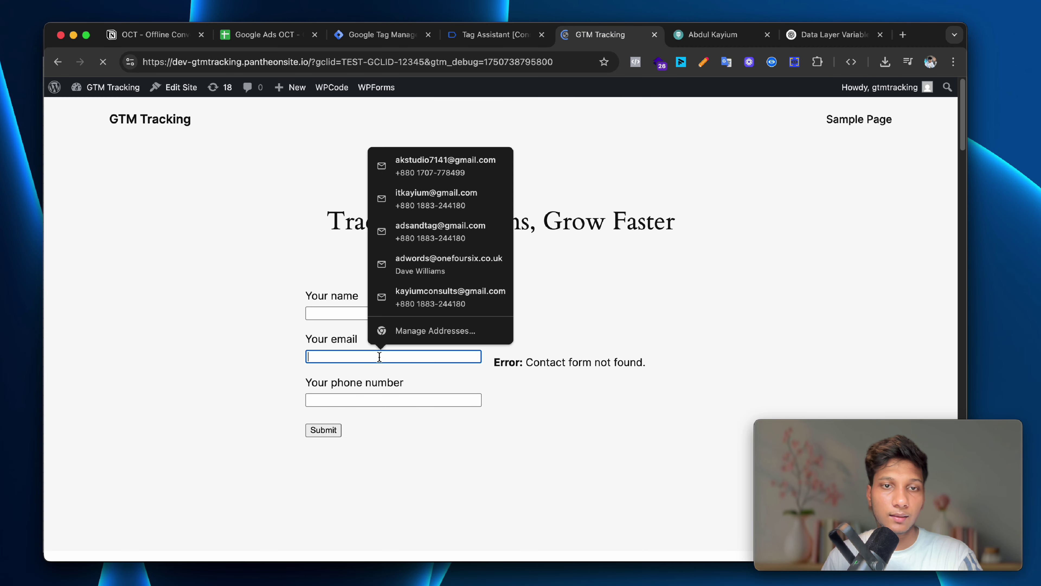
pyautogui.click(456, 244)
pyautogui.click(323, 429)
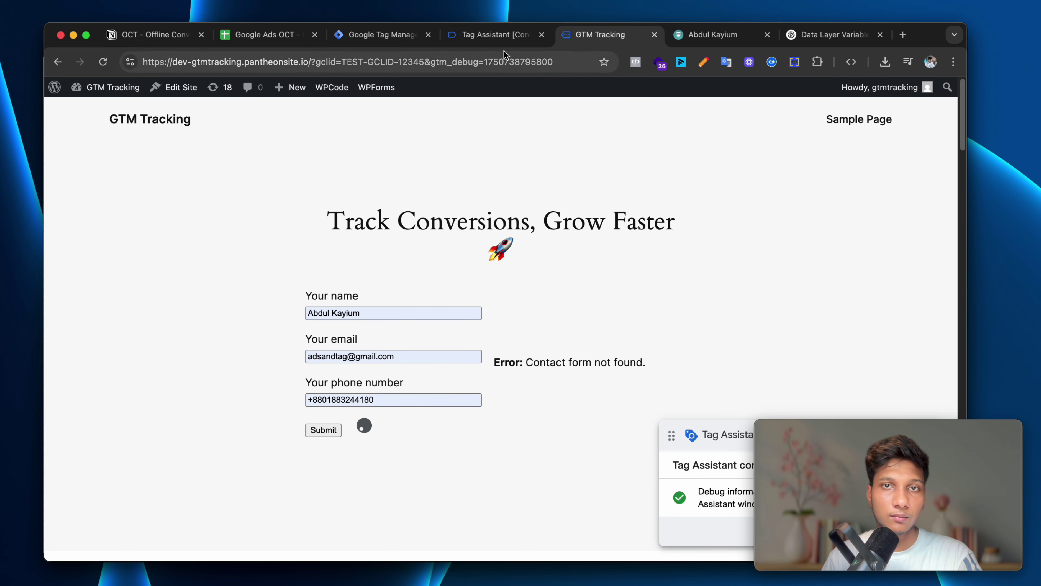
# Check the value of dlv - Email among the variables of the kayium_form_submission event in Tag Assistant.
pyautogui.click(504, 44)
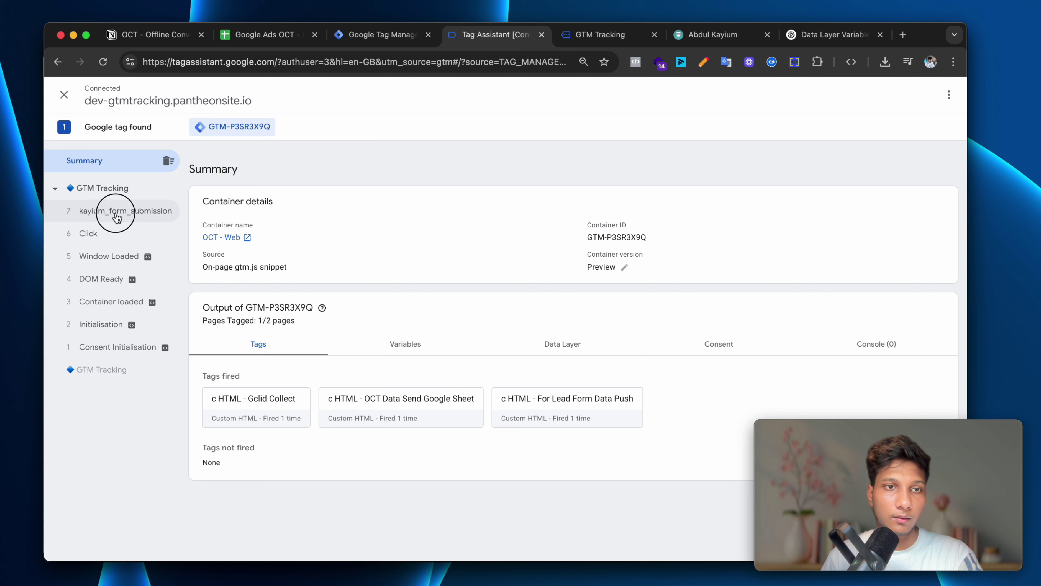
pyautogui.click(125, 211)
pyautogui.click(390, 283)
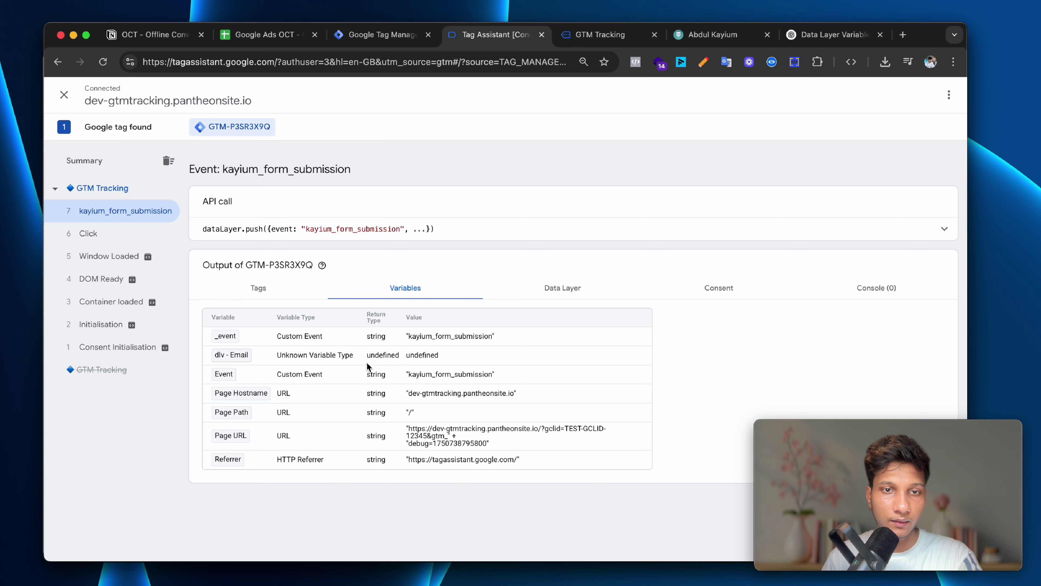
pyautogui.moveTo(263, 357); pyautogui.dragTo(404, 356)
pyautogui.click(433, 359)
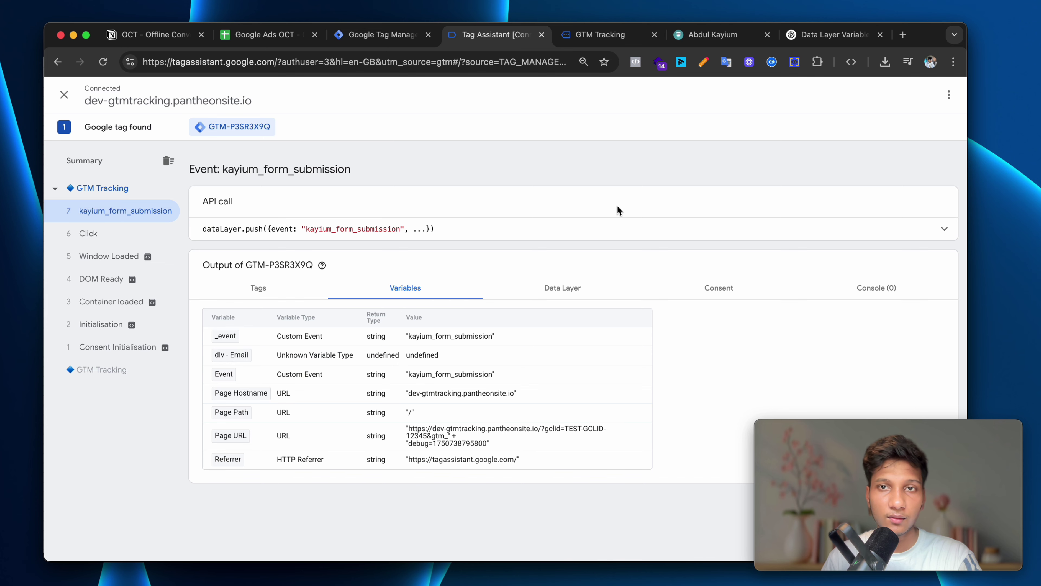
# Reread ChatGPT's data layer variable answer and open the dlv - Email variable in Google Tag Manager.
pyautogui.click(832, 34)
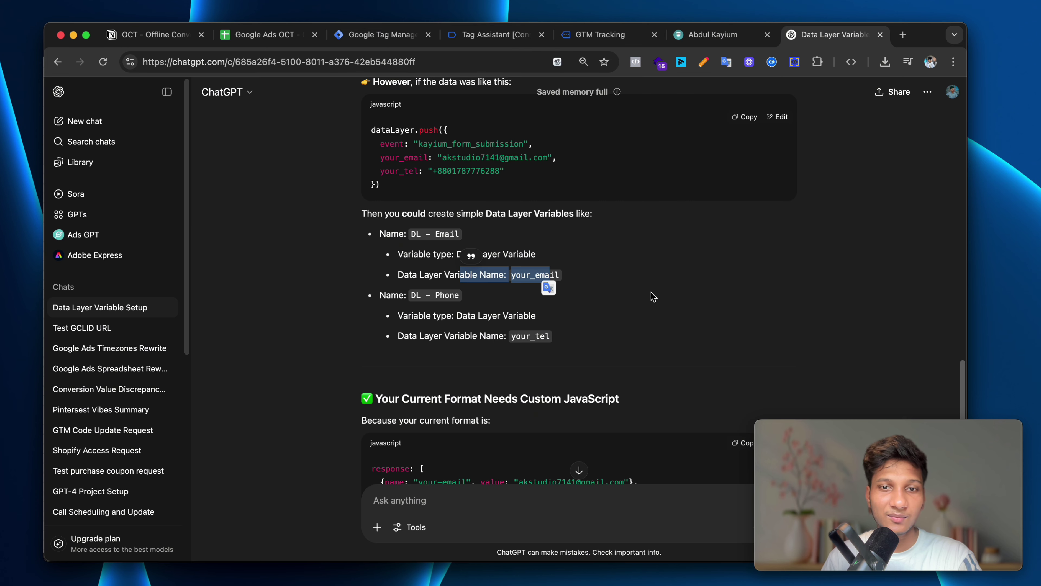
pyautogui.scroll(-8, 653, 297)
pyautogui.scroll(12, 665, 317)
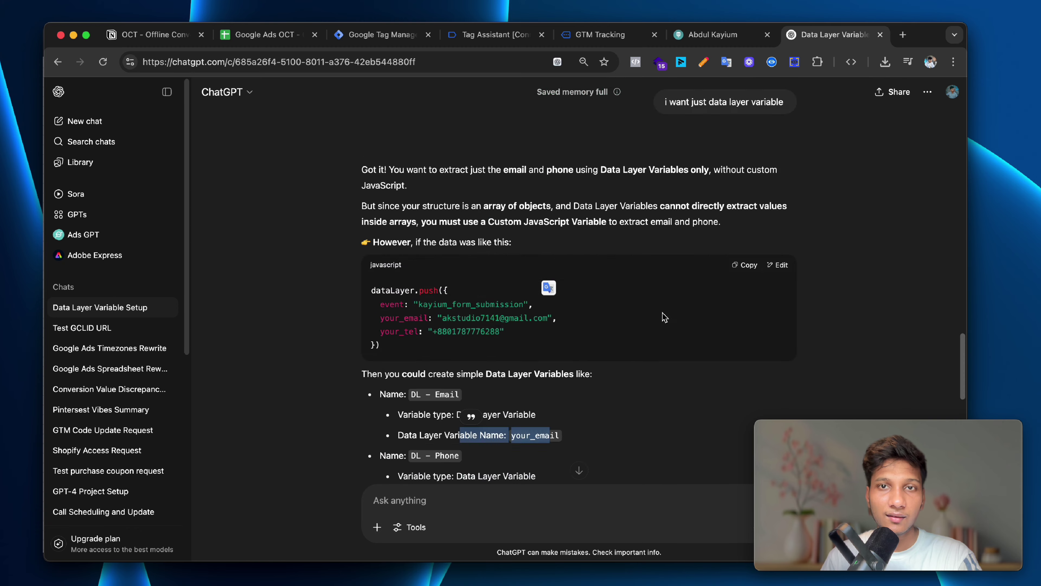
pyautogui.scroll(7, 664, 317)
pyautogui.click(602, 38)
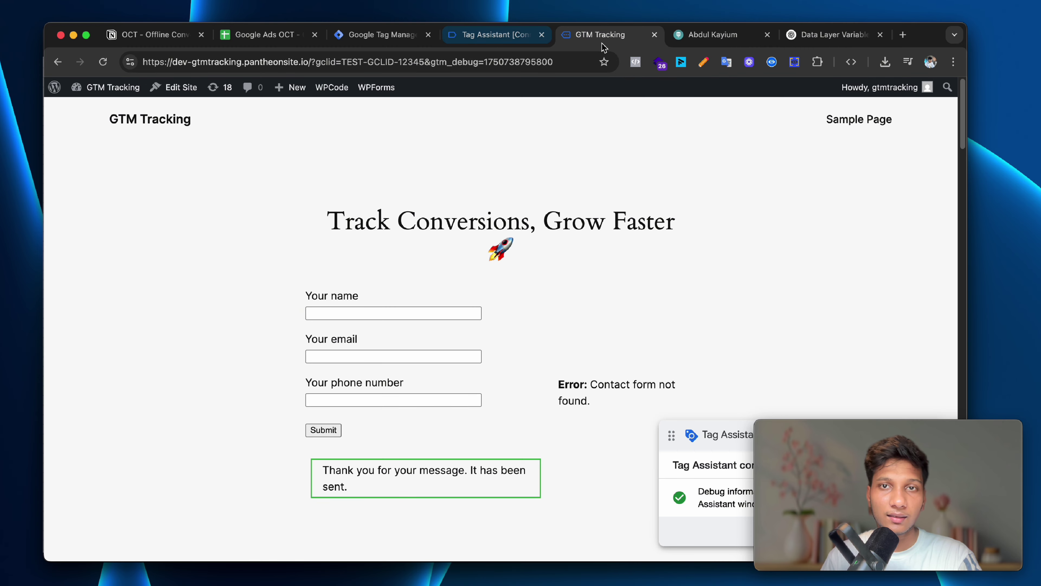
pyautogui.click(393, 37)
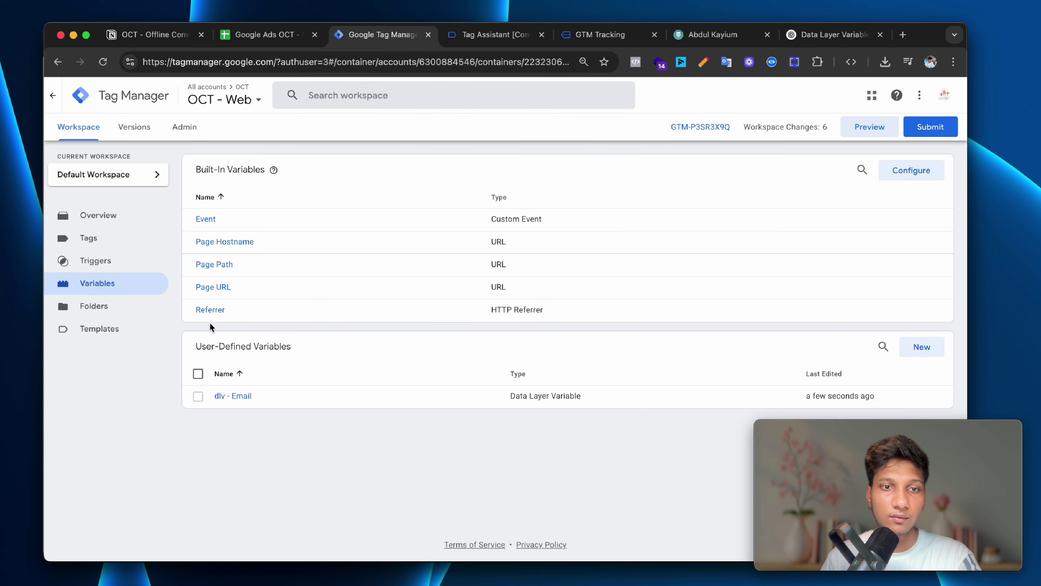
pyautogui.click(233, 396)
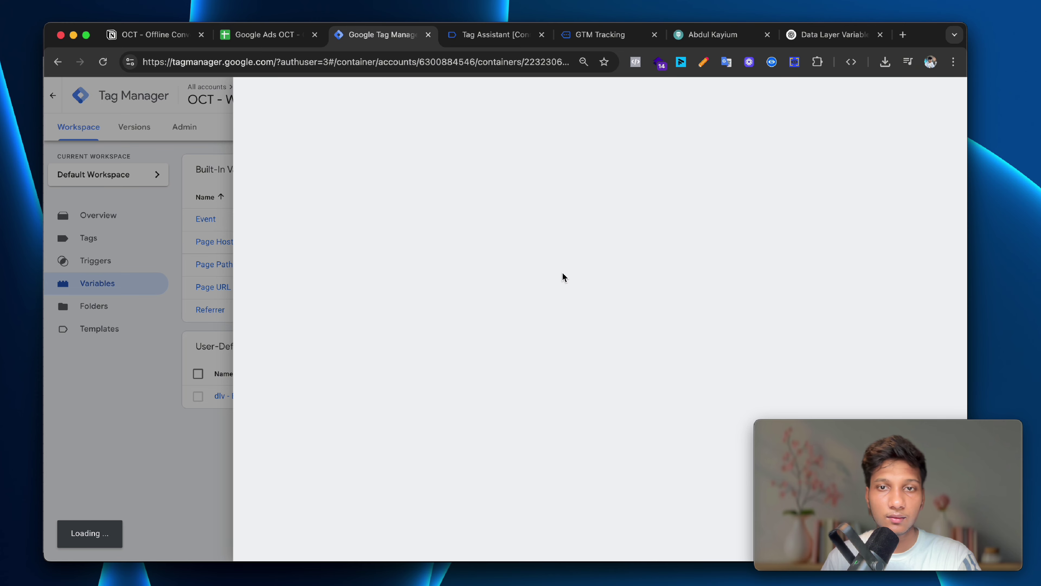
# Return to ChatGPT and send the follow-up message "thisis no work".
pyautogui.click(820, 34)
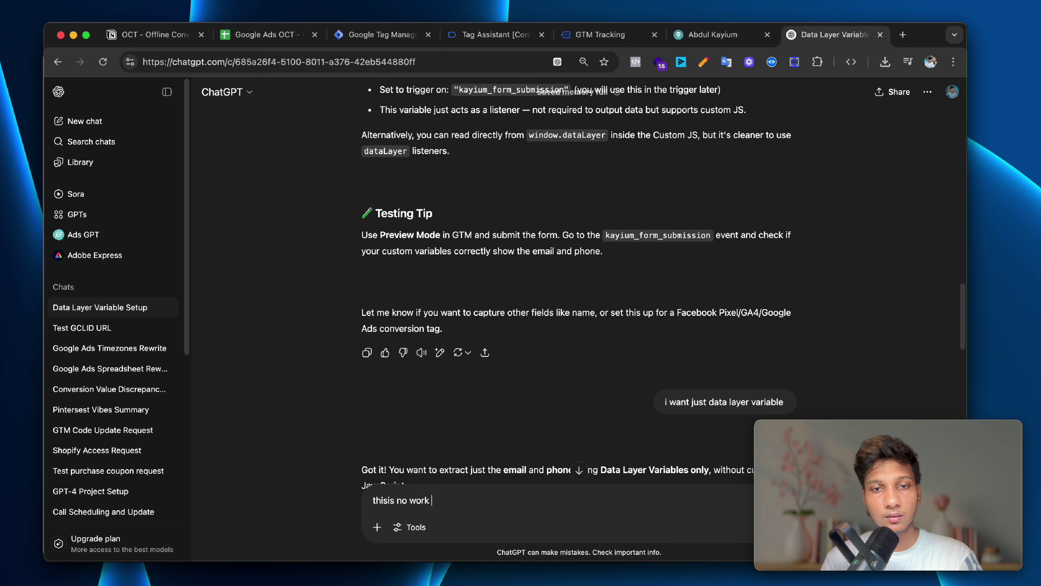
pyautogui.press('Return')
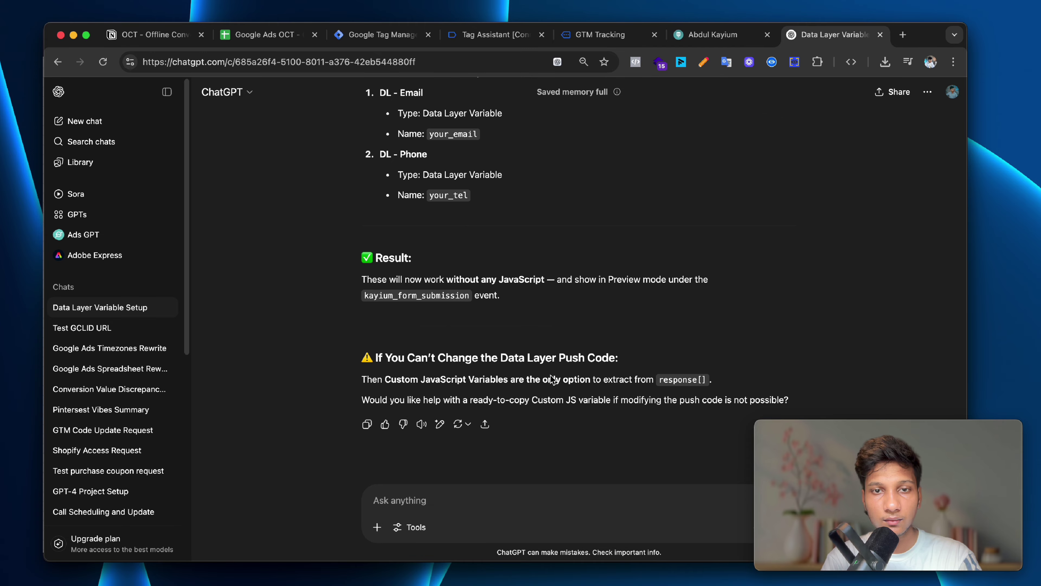
# Find the Email Variable section in ChatGPT's first answer and copy its Custom JavaScript code for your-email.
pyautogui.scroll(20, 552, 379)
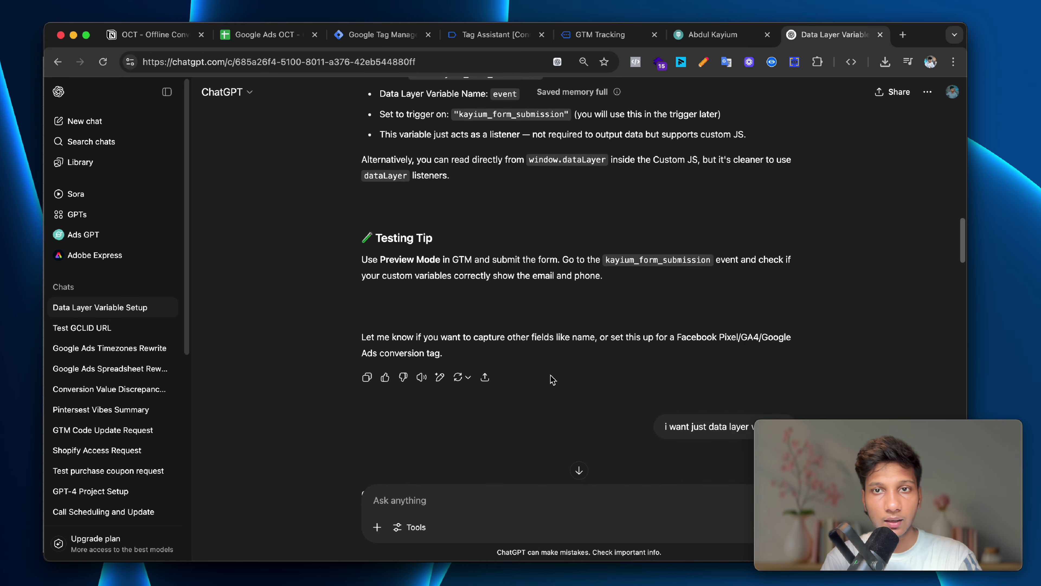
pyautogui.scroll(15, 551, 377)
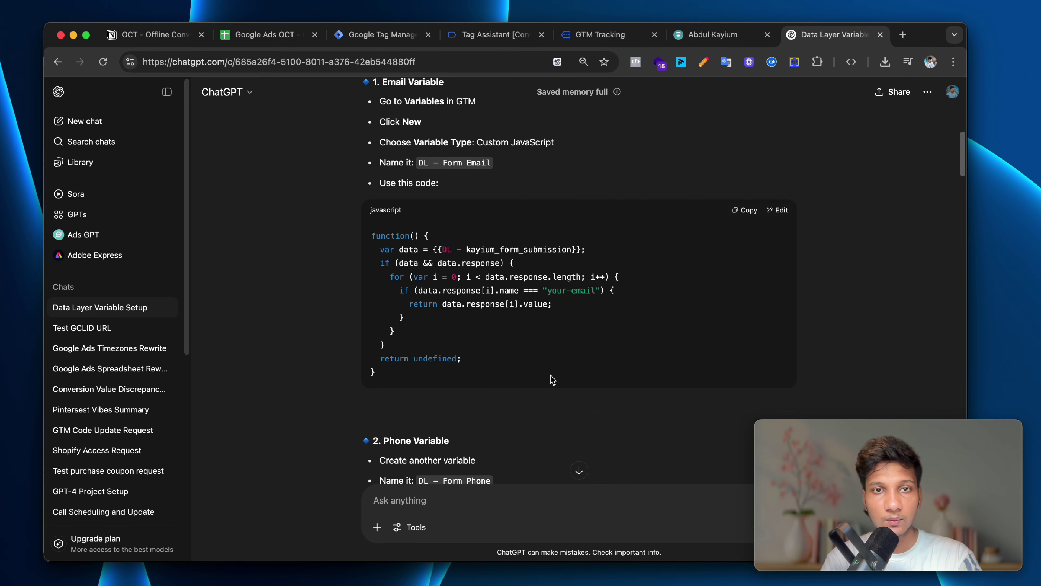
pyautogui.scroll(1, 572, 301)
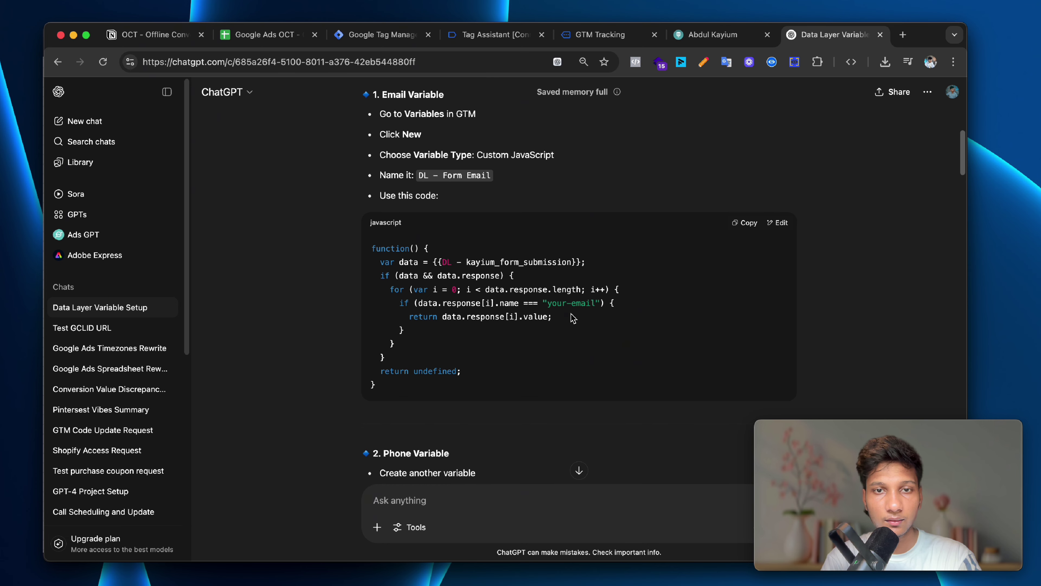
pyautogui.scroll(10, 567, 330)
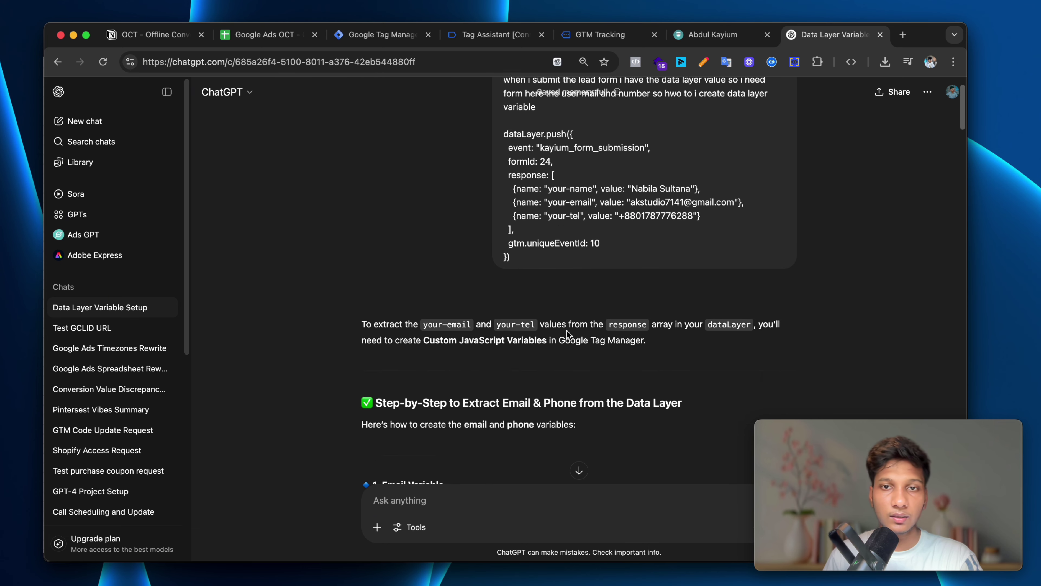
pyautogui.scroll(-13, 566, 331)
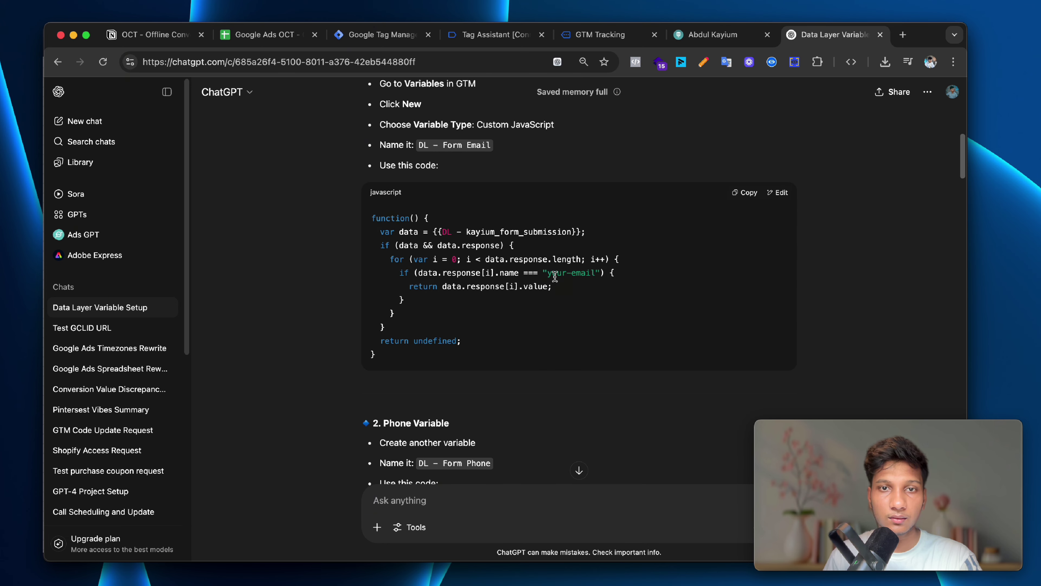
pyautogui.tripleClick(471, 228)
pyautogui.click(490, 231)
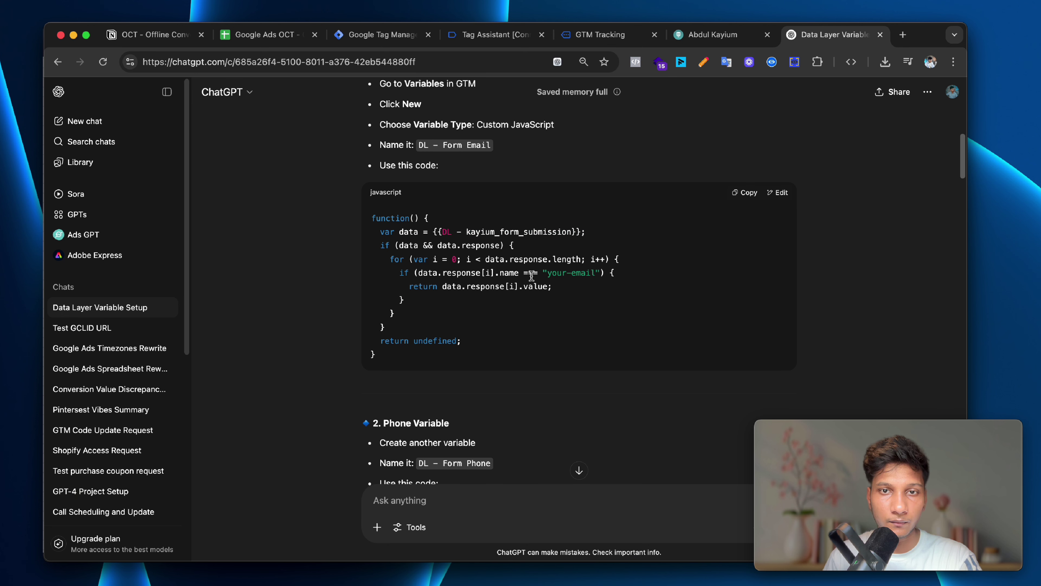
pyautogui.tripleClick(567, 275)
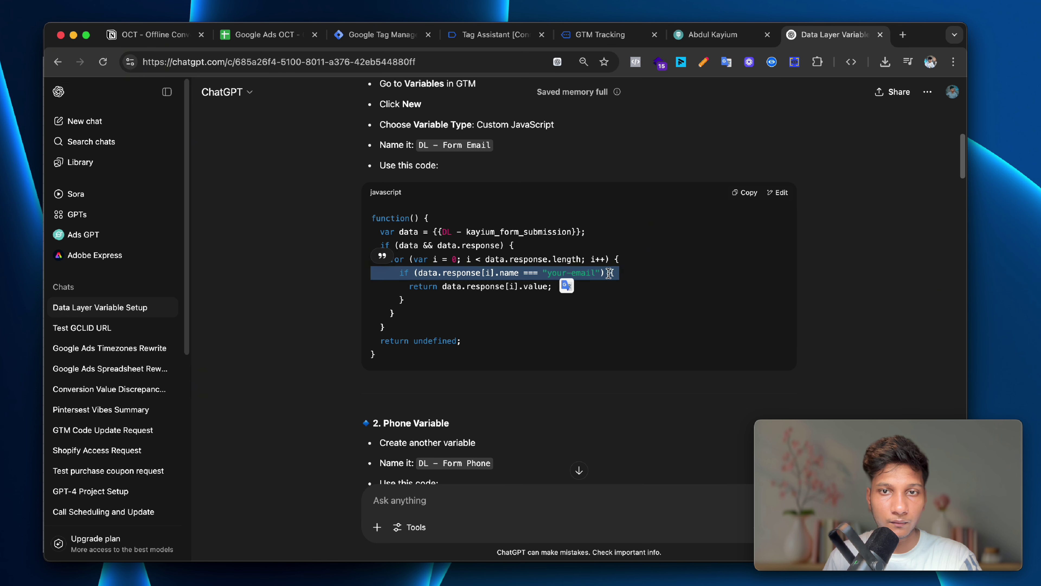
pyautogui.click(674, 275)
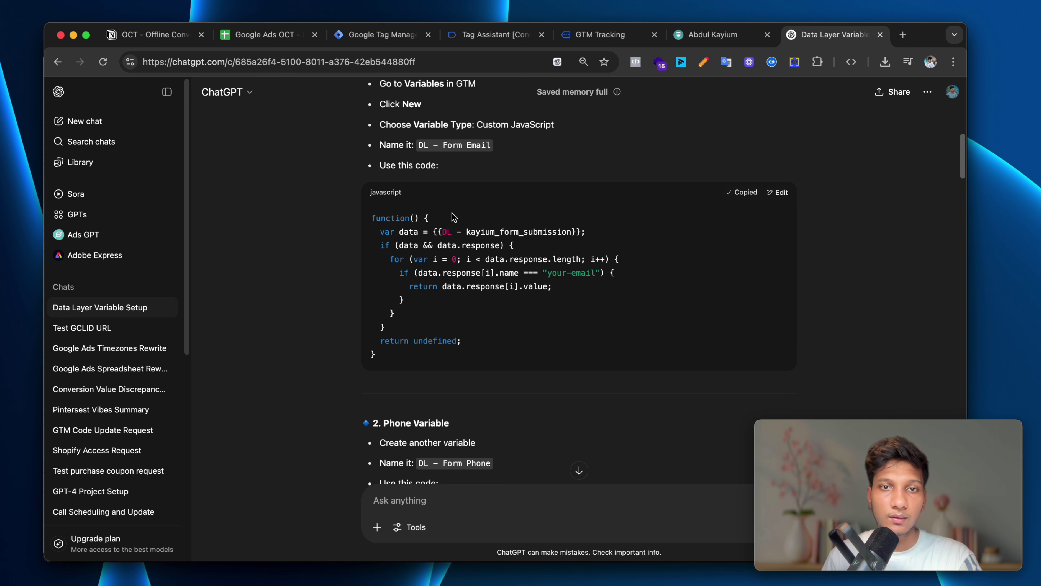
# Switch to Google Tag Manager, change the dlv - Email variable's type to Custom JavaScript and paste in the copied your-email code.
pyautogui.scroll(3, 453, 217)
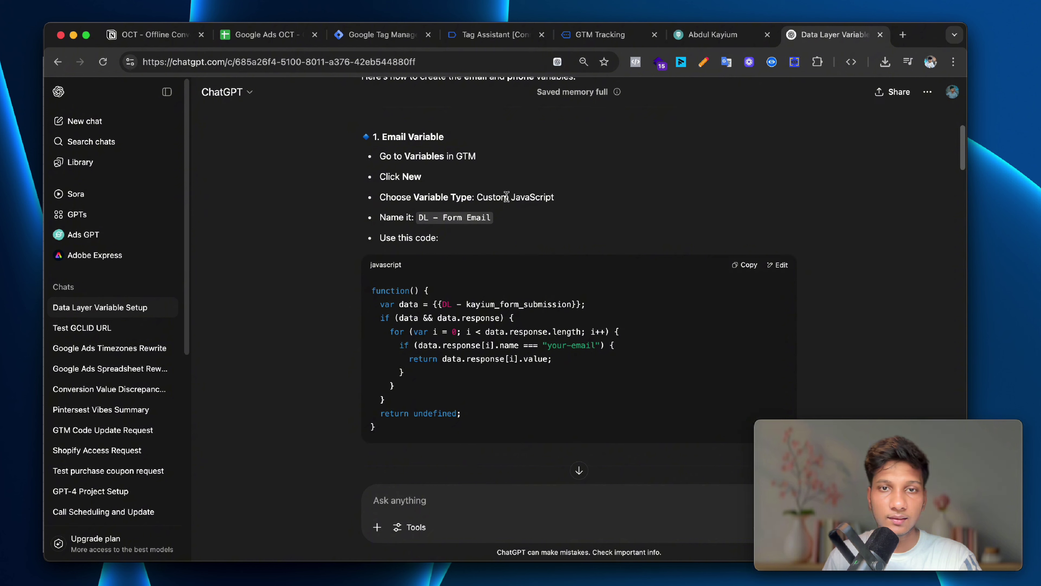
pyautogui.click(393, 35)
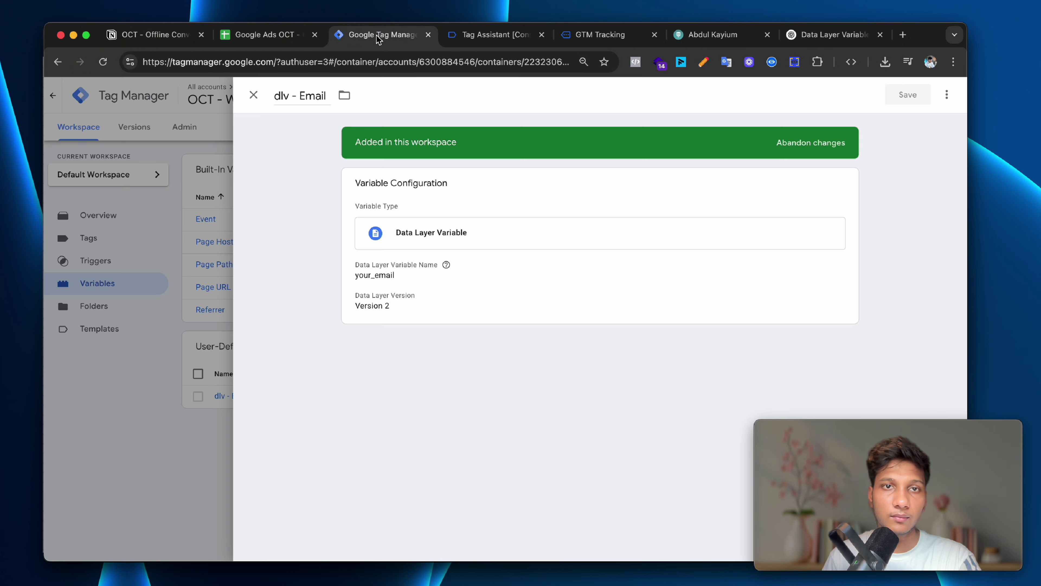
pyautogui.click(696, 249)
pyautogui.click(697, 250)
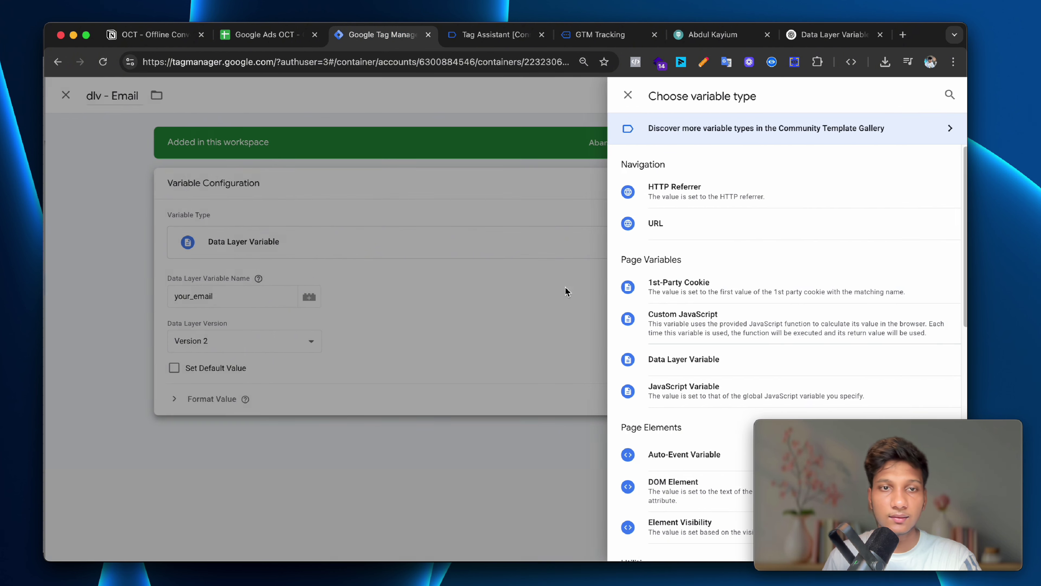
pyautogui.click(750, 325)
pyautogui.click(402, 296)
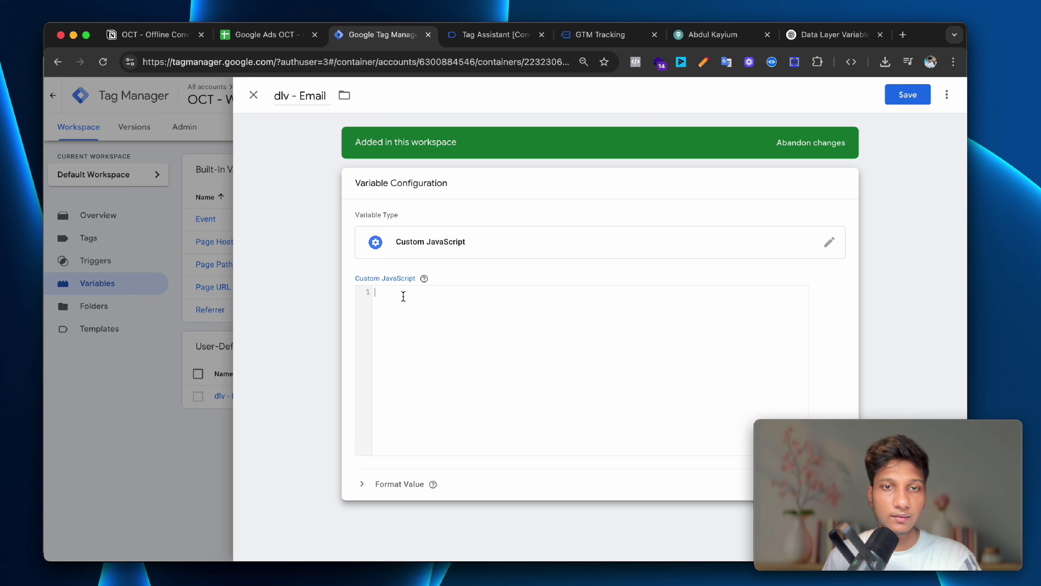
pyautogui.write('function() {   var data = {{DL - kayium_form_submission}};   if (data && data.response) {     for (var i = 0; i < data.response.length; i++) {       if (data.response[i].name === "your-email") {         return data.response[i].value;       }     }   }   return undefined; }')
# Rename the dlv - Email variable to "cjs - Email" and save it.
pyautogui.doubleClick(305, 95)
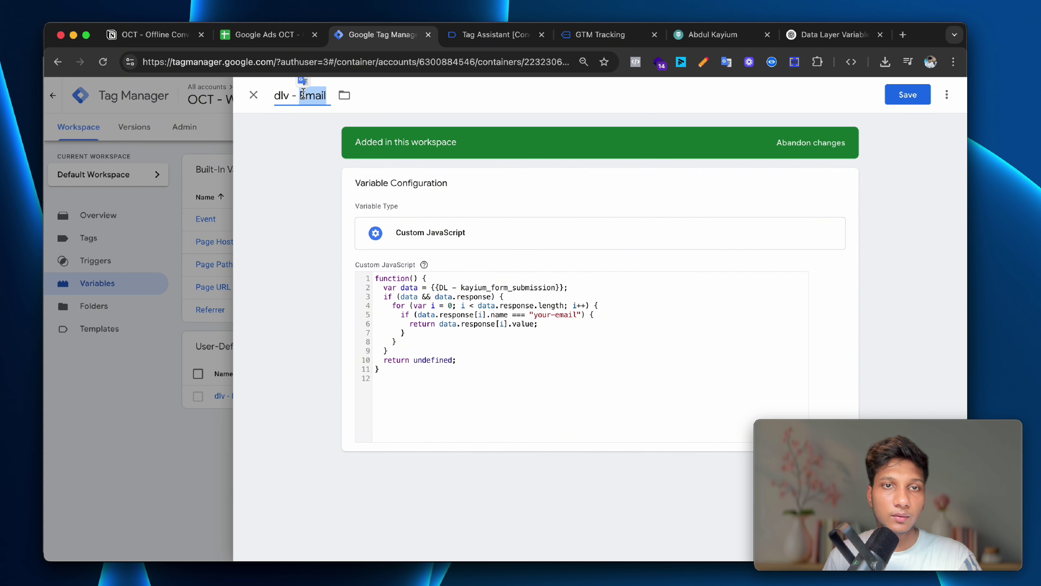
pyautogui.press('cmd+a')
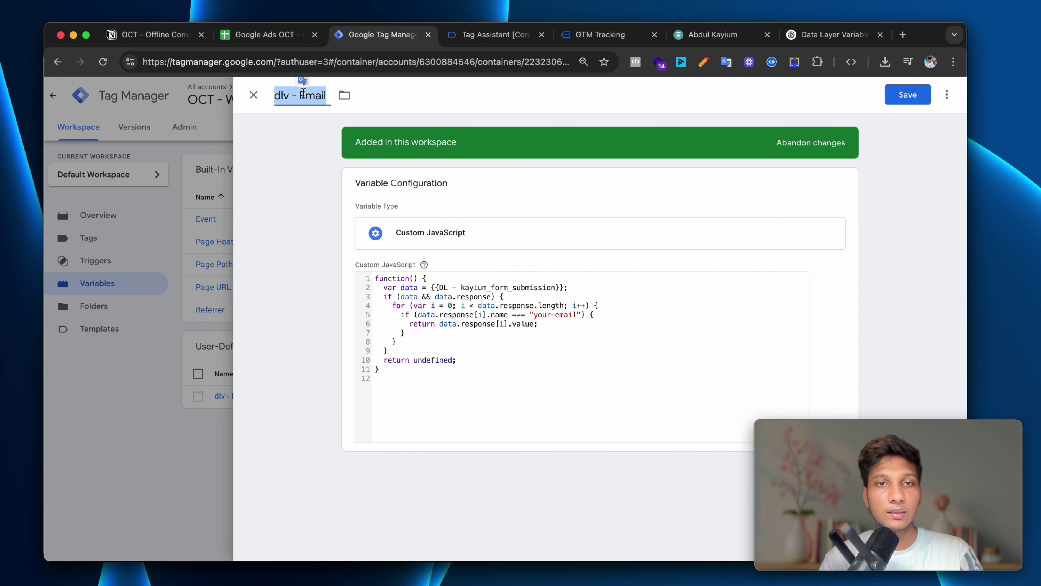
pyautogui.write('cjs')
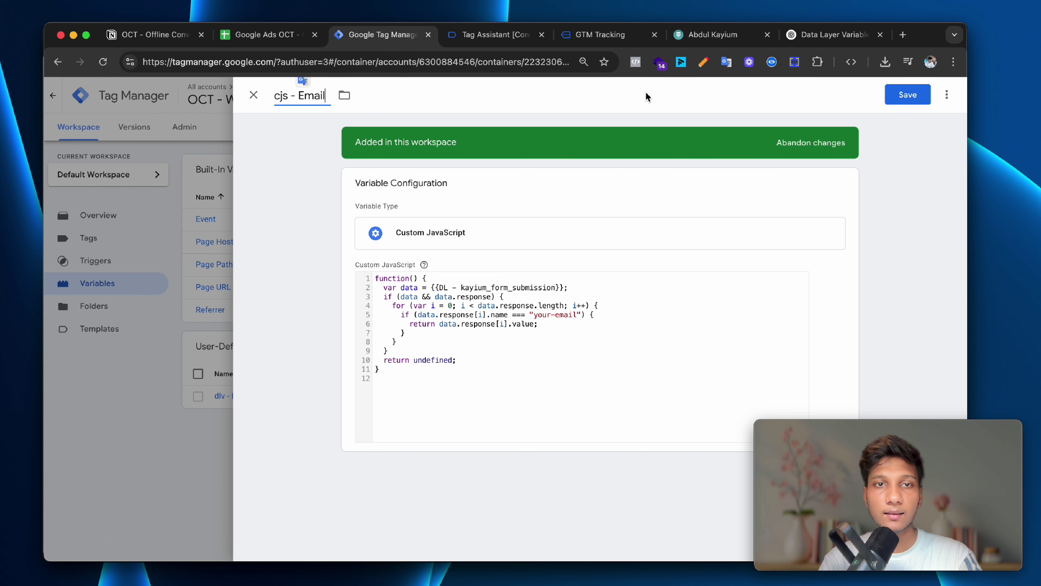
pyautogui.click(917, 100)
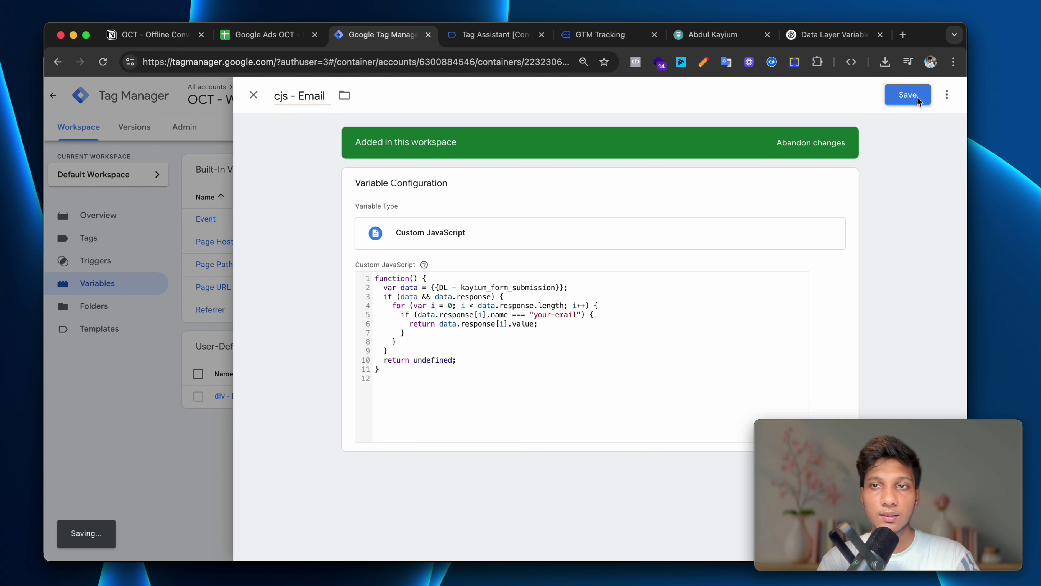
# Return to ChatGPT and copy the Custom JavaScript code for your-tel from the Phone Variable section.
pyautogui.click(832, 34)
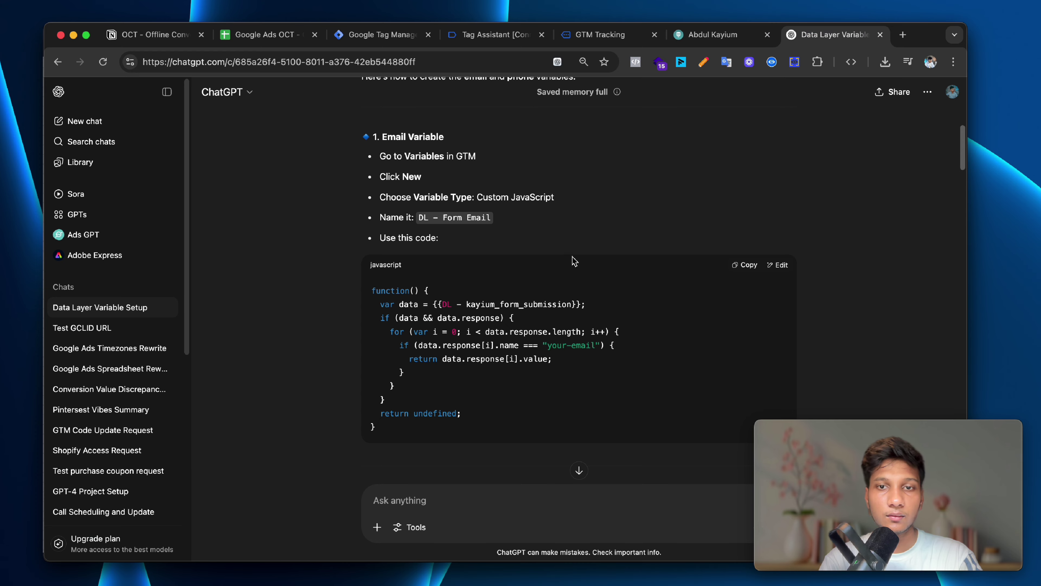
pyautogui.scroll(5, 573, 280)
pyautogui.scroll(-10, 573, 281)
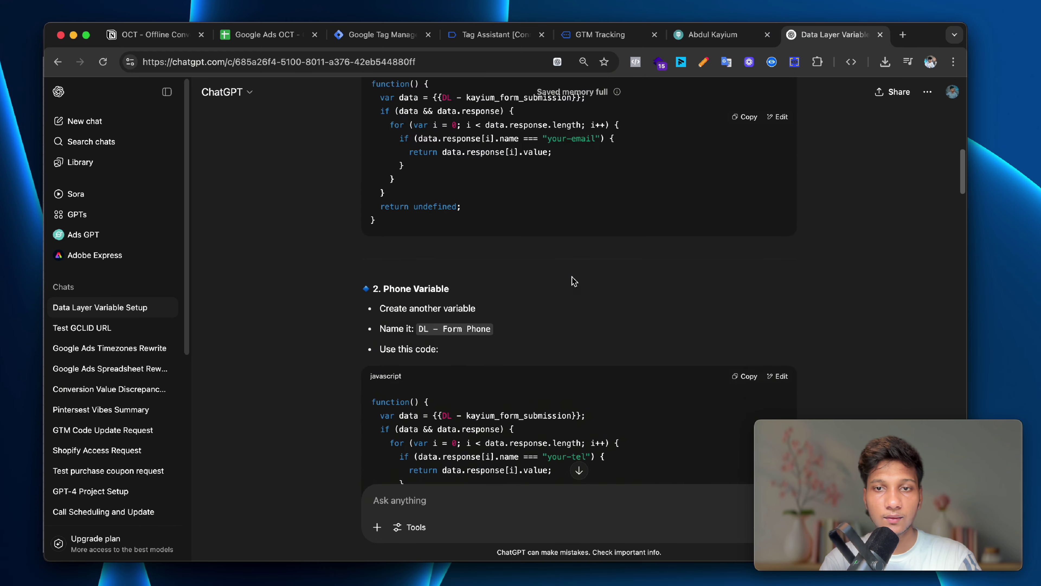
pyautogui.scroll(-1, 573, 280)
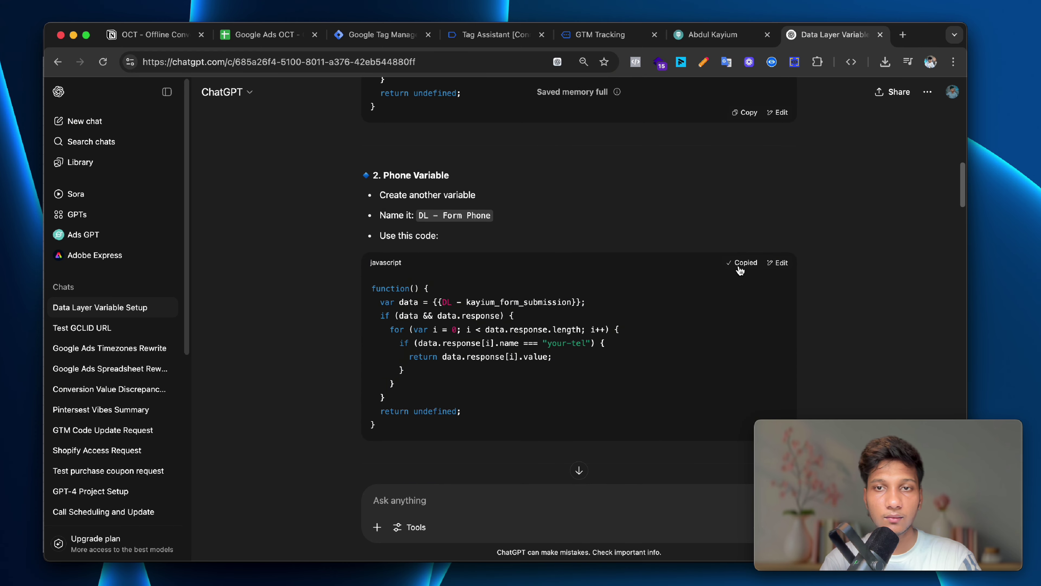
# In Google Tag Manager, create a new user-defined variable of type Custom JavaScript and paste in the copied your-tel code.
pyautogui.click(388, 43)
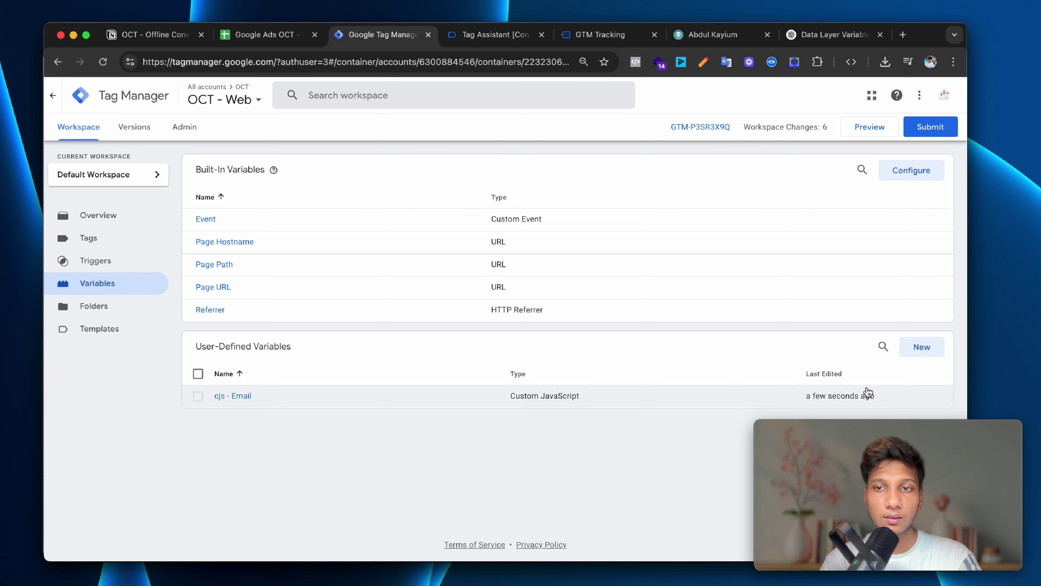
pyautogui.click(921, 348)
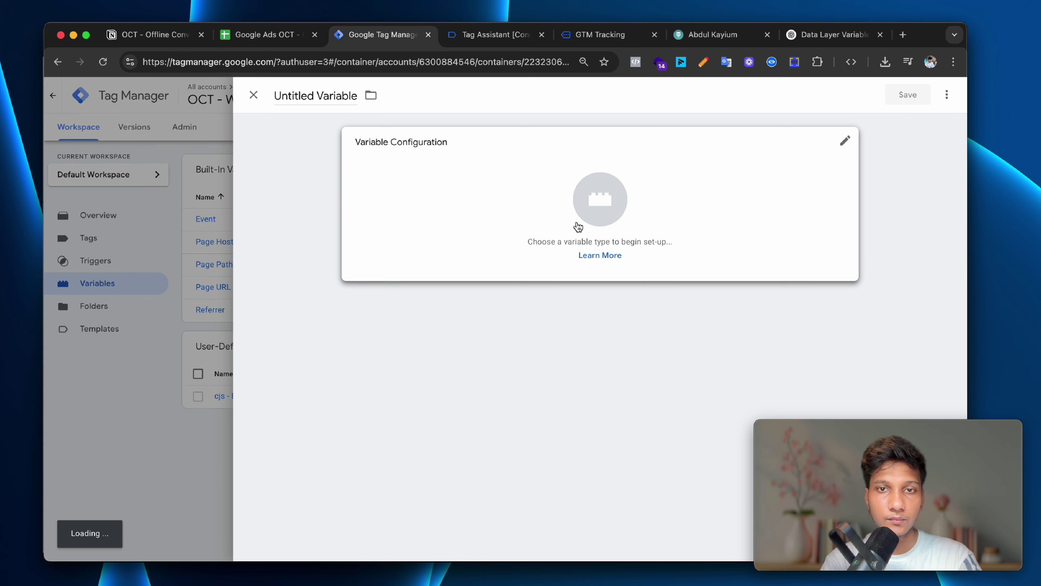
pyautogui.click(600, 214)
pyautogui.click(695, 331)
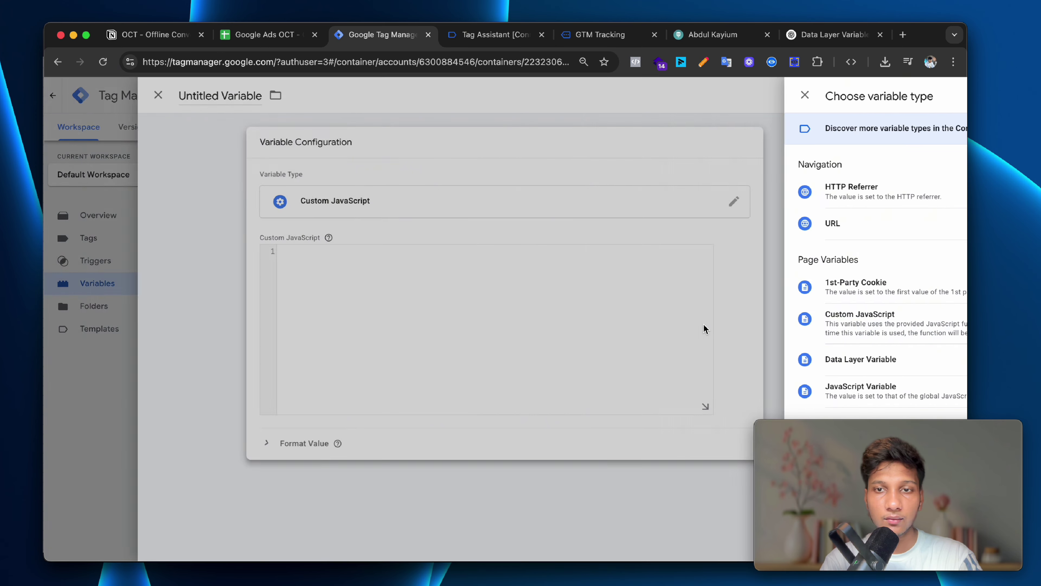
pyautogui.click(479, 309)
pyautogui.write('function() {   var data = {{DL - kayium_form_submission}};   if (data && data.response) {     for (var i = 0; i < data.response.length; i++) {       if (data.response[i].name === "your-tel") {         return data.response[i].value;       }     }   }   return undefined; }')
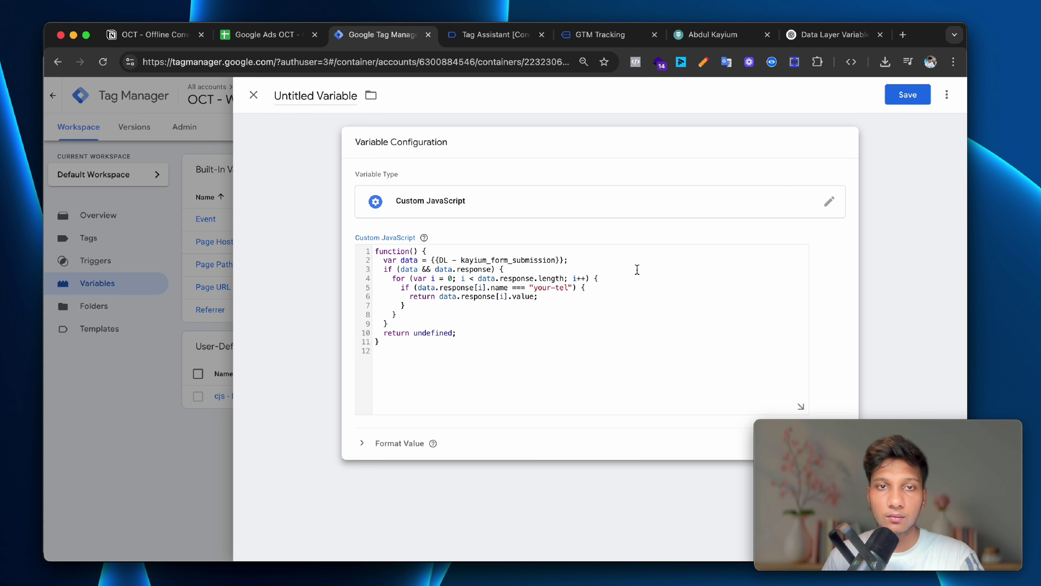
# Name the new variable "cjs - Phone Number" and save it.
pyautogui.click(321, 97)
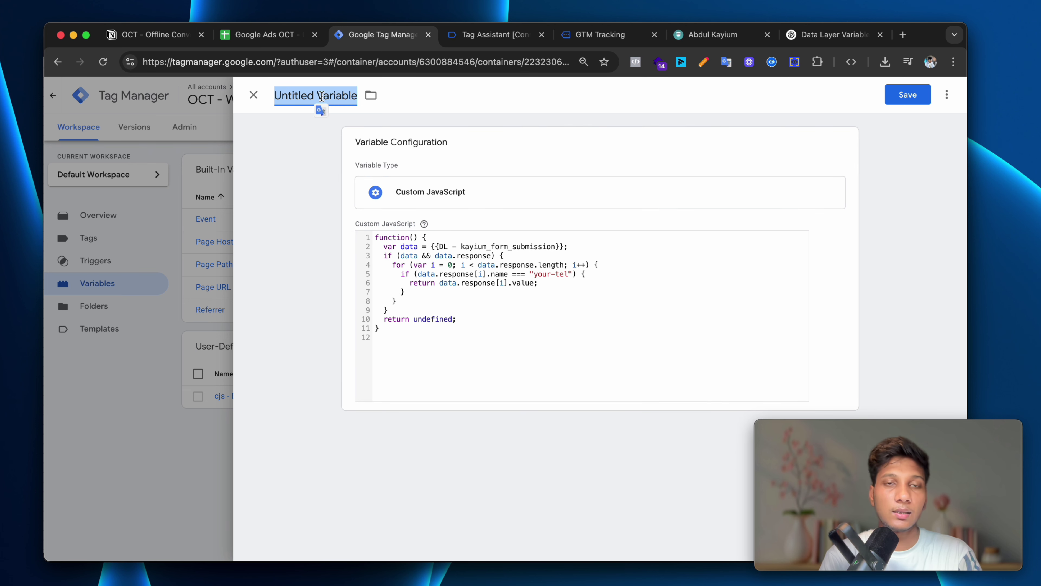
pyautogui.write('cjs')
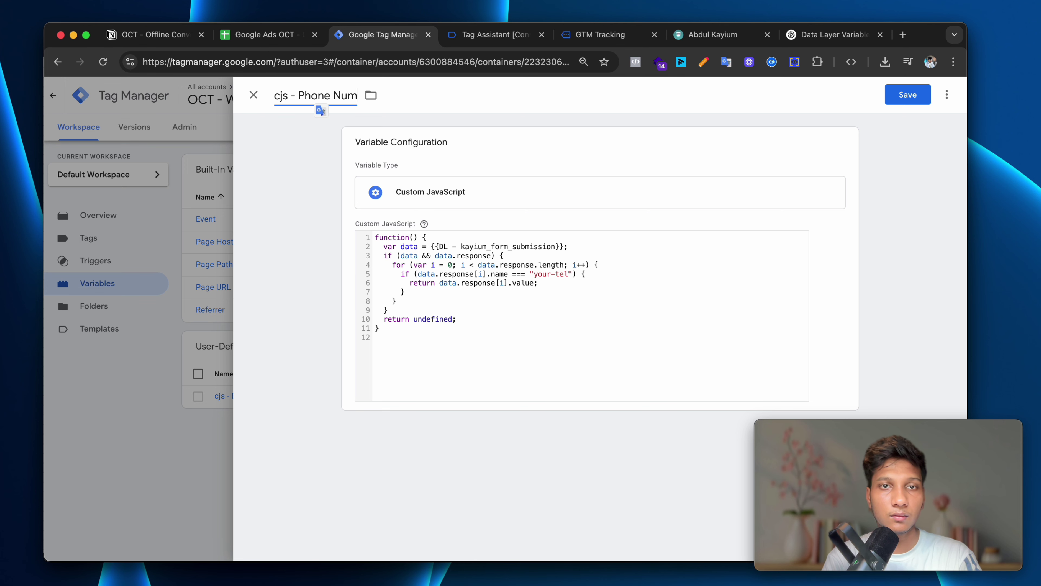
pyautogui.write('- Phone Number')
pyautogui.click(901, 94)
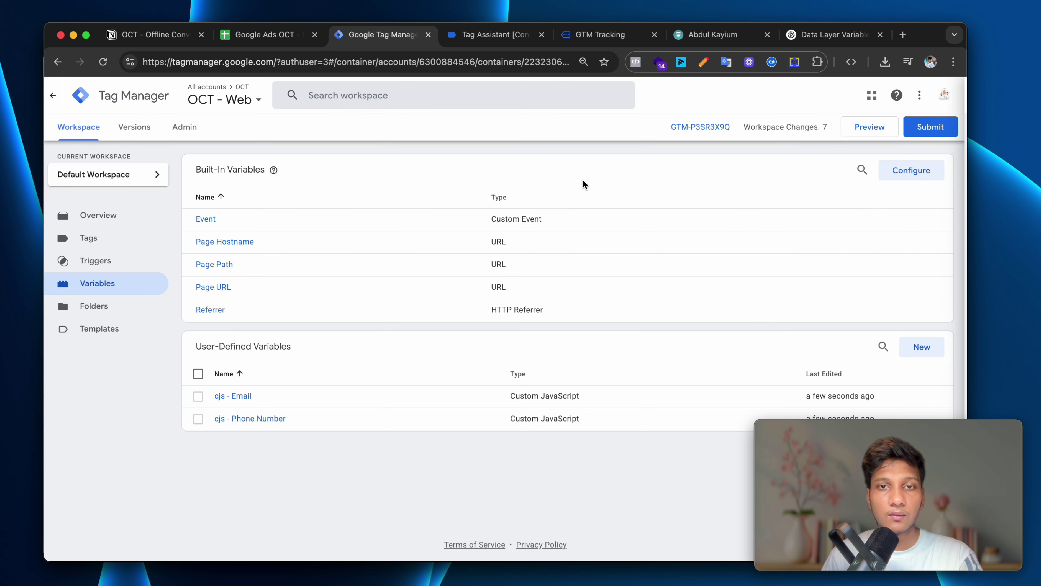
# Try to preview the container and copy the full error text from the Validate Container dialog.
pyautogui.click(861, 128)
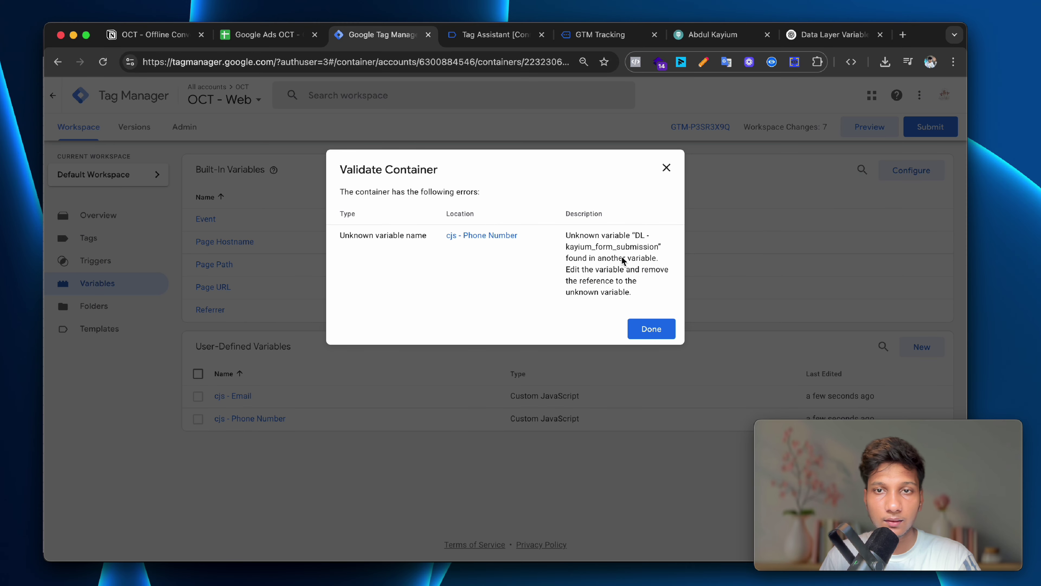
pyautogui.moveTo(639, 297); pyautogui.dragTo(553, 239)
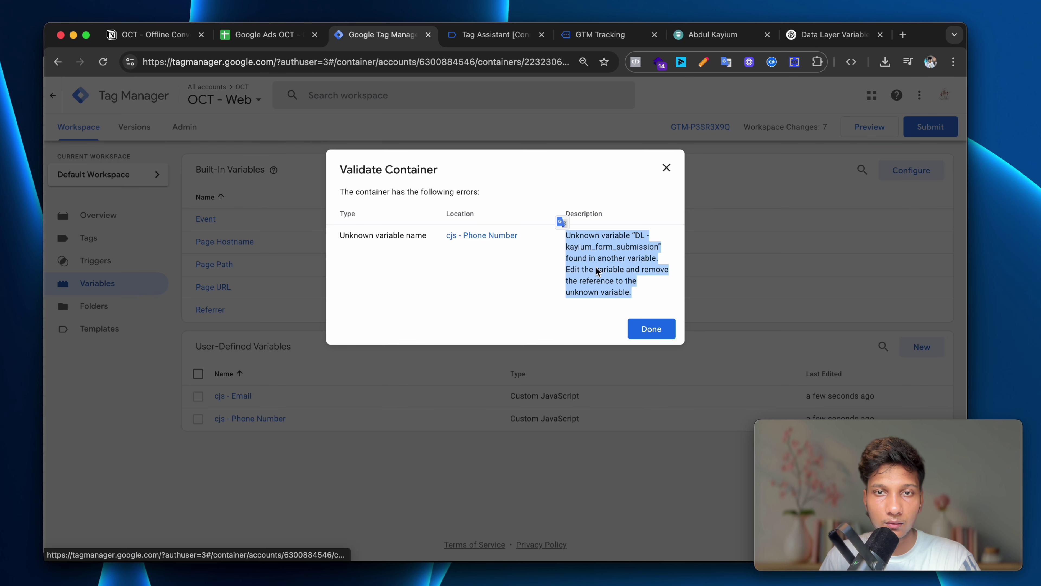
pyautogui.moveTo(667, 288); pyautogui.dragTo(325, 214)
pyautogui.press('super+c')
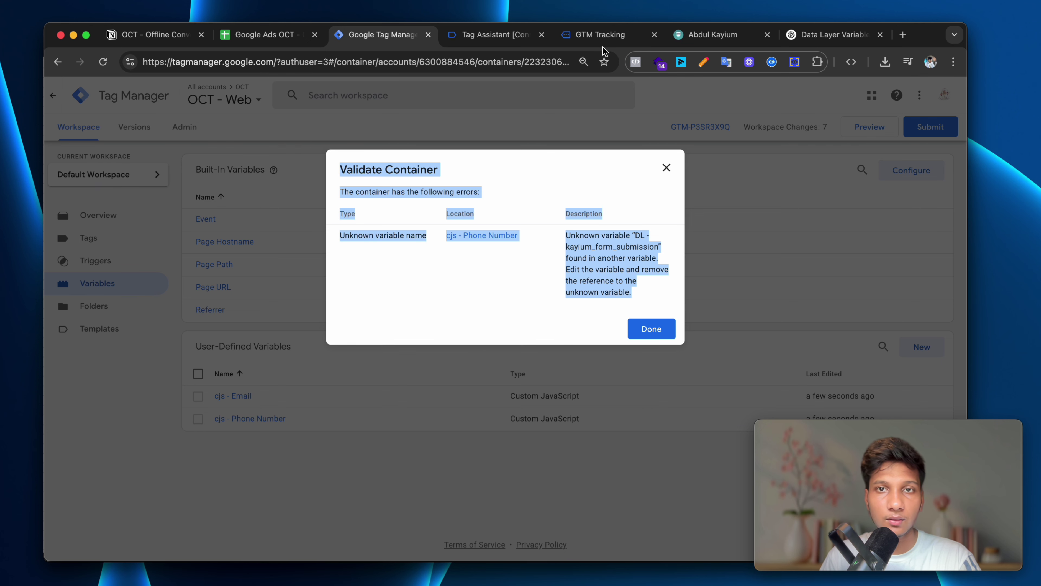
# In ChatGPT, replace the earlier message "i want just data layer variable" with the copied container error and resend it.
pyautogui.click(714, 34)
pyautogui.click(832, 35)
pyautogui.scroll(-15, 561, 403)
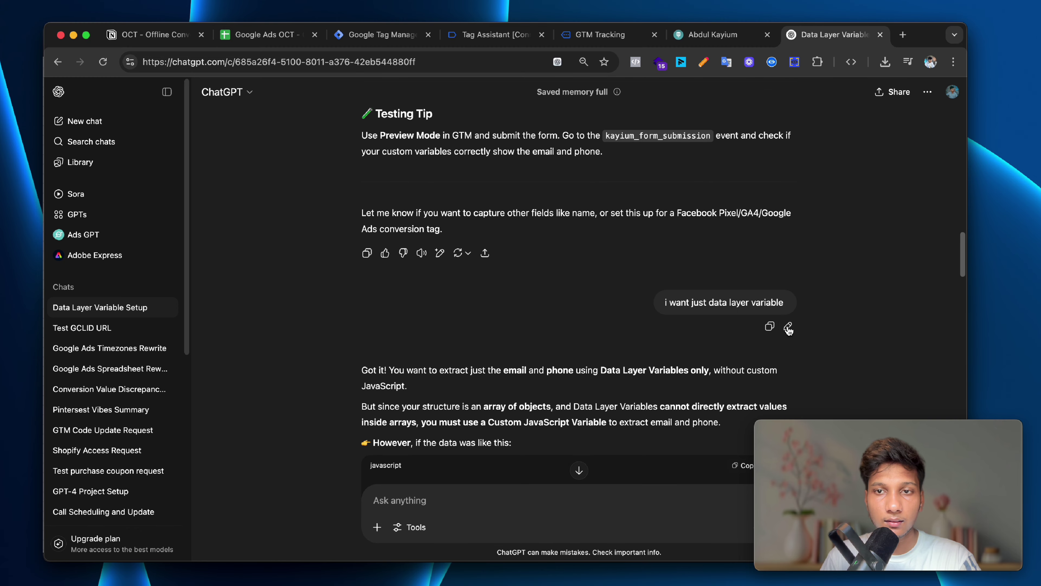
pyautogui.click(787, 327)
pyautogui.press('super+a')
pyautogui.press('super+v')
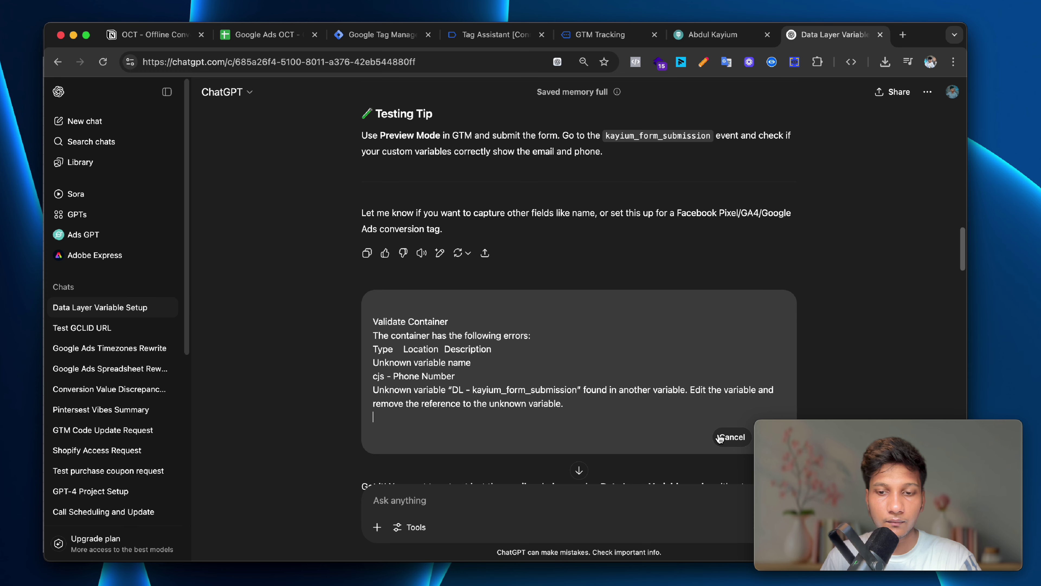
pyautogui.press('super+minus')
pyautogui.press('super+minus')
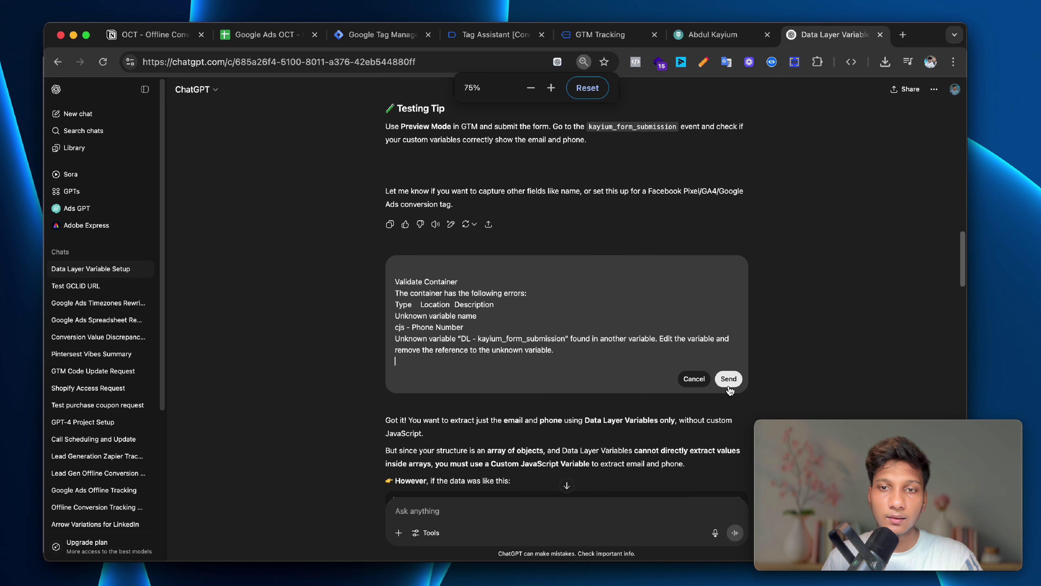
pyautogui.click(729, 388)
pyautogui.press('super+plus')
pyautogui.press('super+plus')
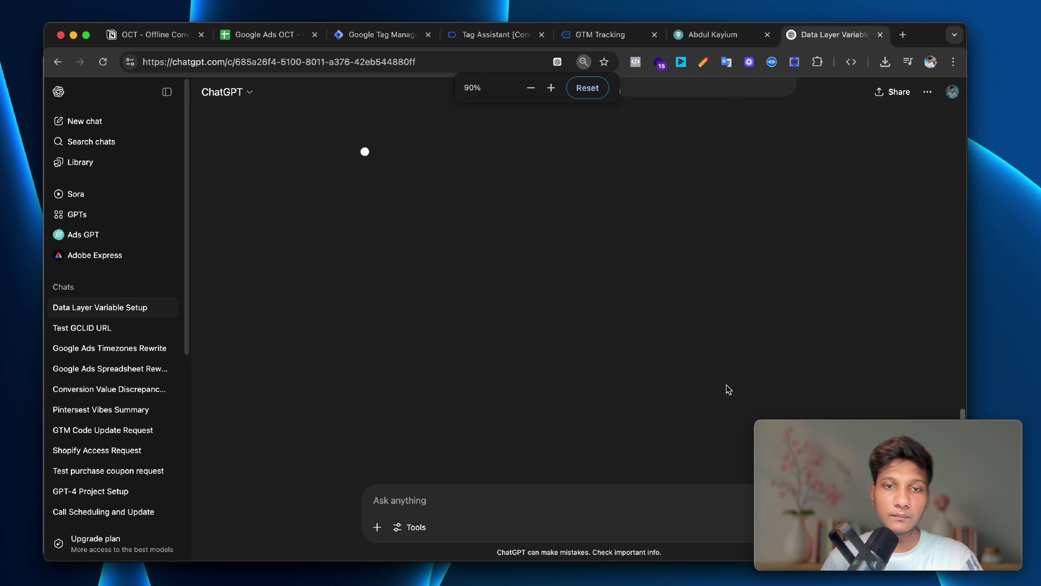
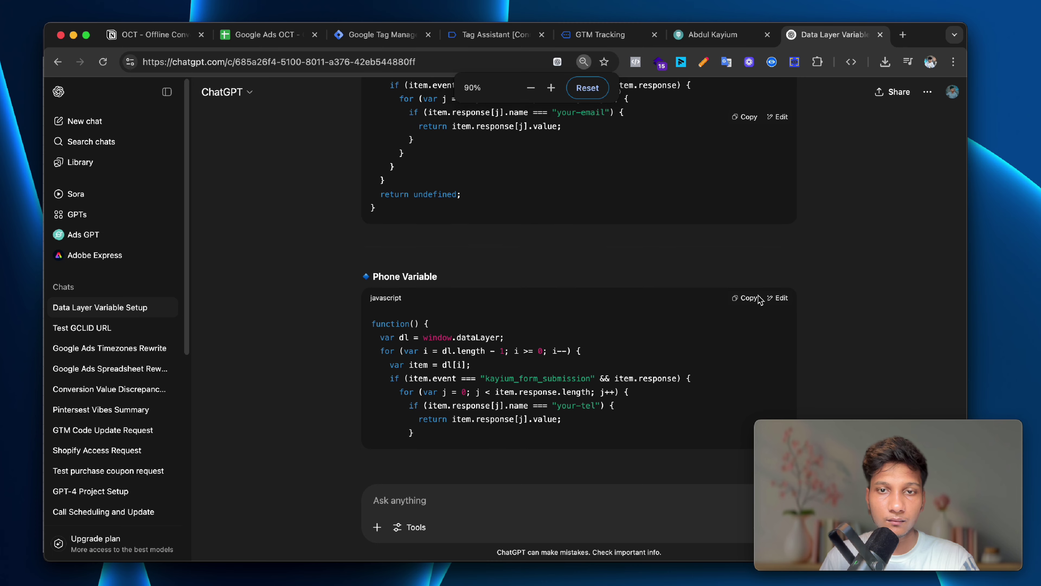
# Copy ChatGPT's revised Phone Variable code, replace the cjs - Phone Number variable's code with it in Google Tag Manager, and save.
pyautogui.click(745, 119)
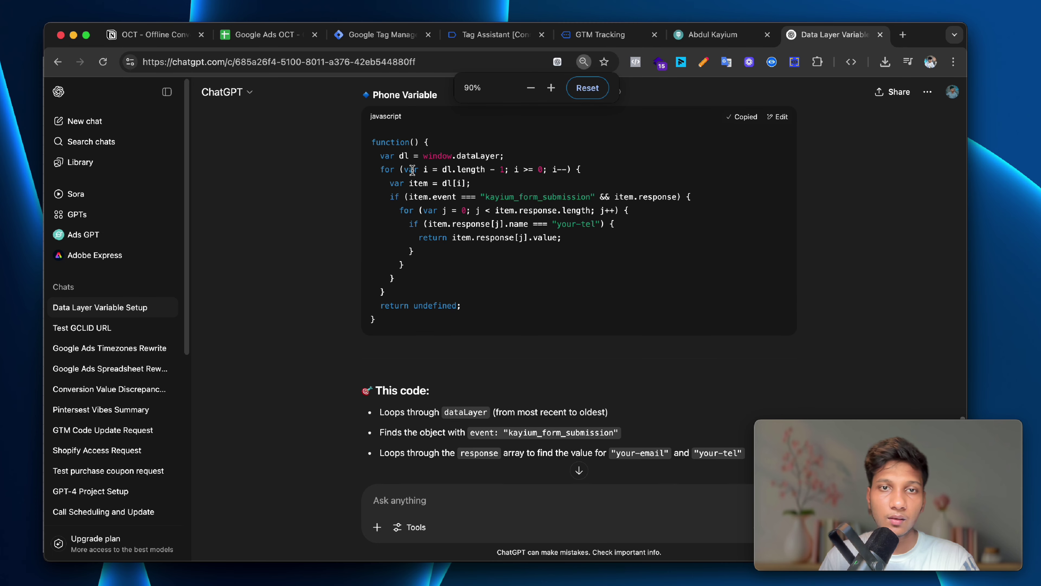
pyautogui.scroll(2, 412, 170)
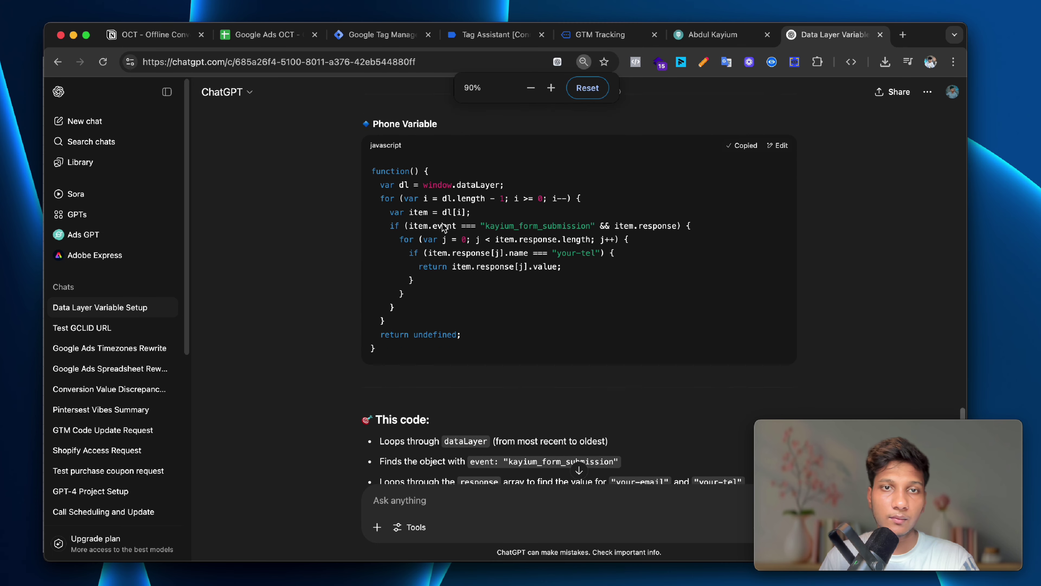
pyautogui.click(381, 35)
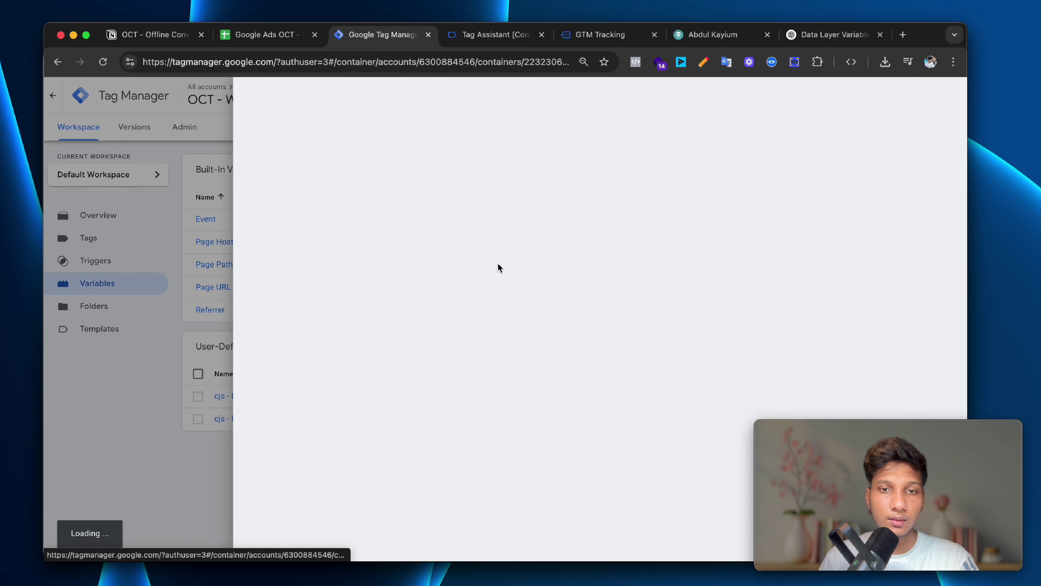
pyautogui.press('super+a')
pyautogui.press('super+v')
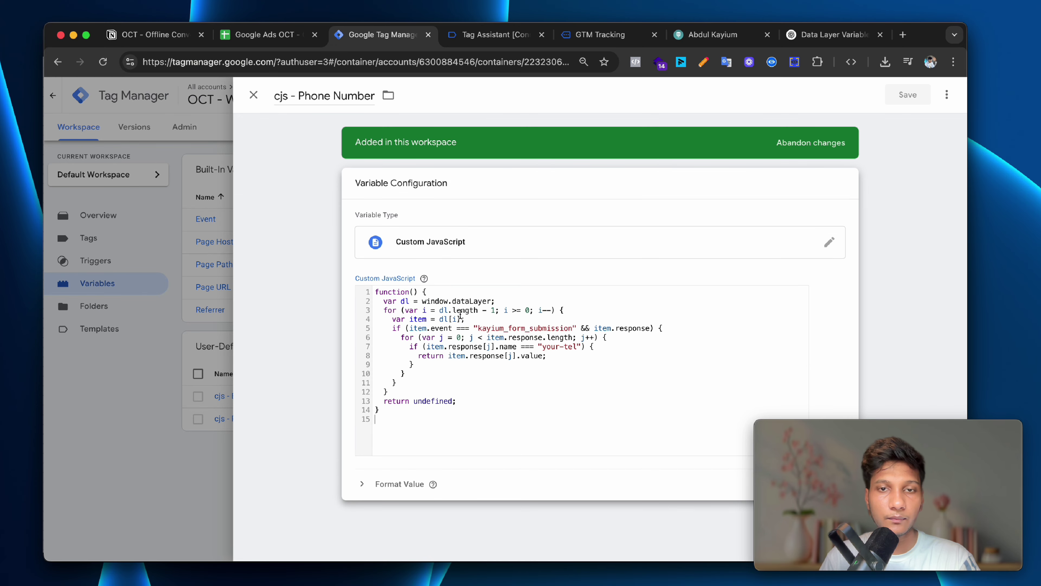
pyautogui.click(905, 96)
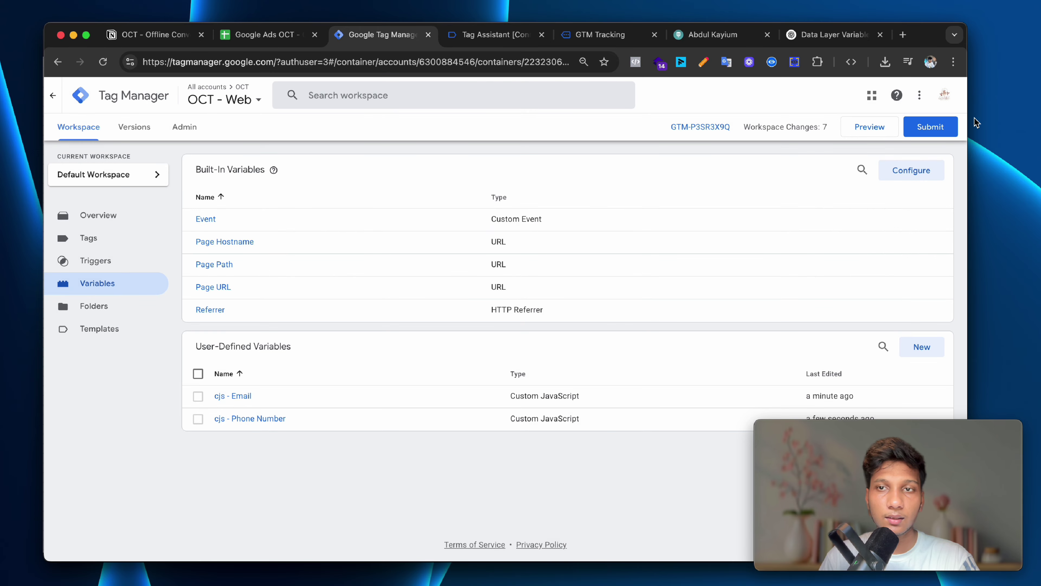
# Try previewing the container again and open the cjs - Email variable from the validation error.
pyautogui.click(877, 127)
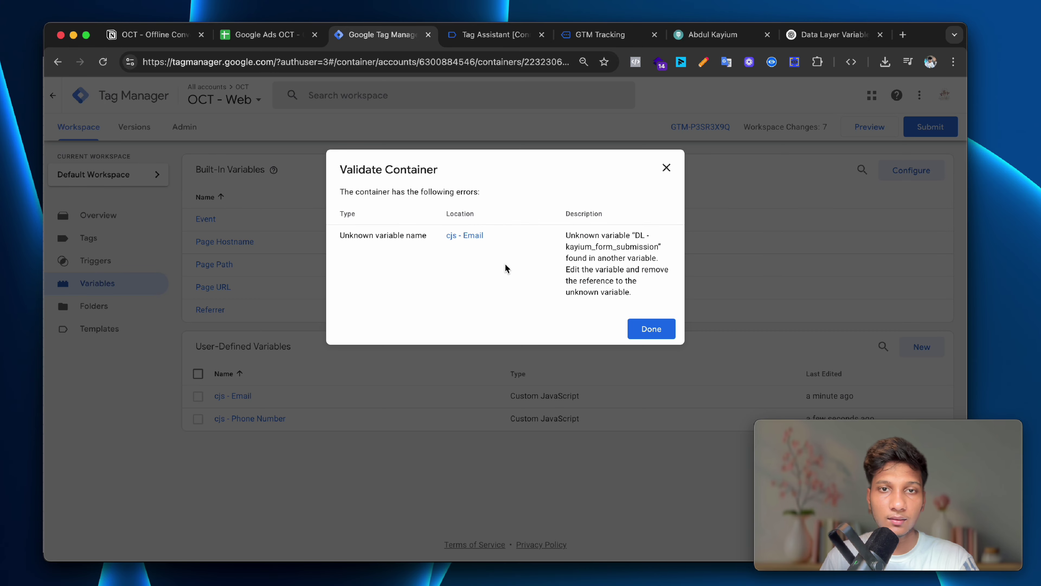
pyautogui.click(472, 236)
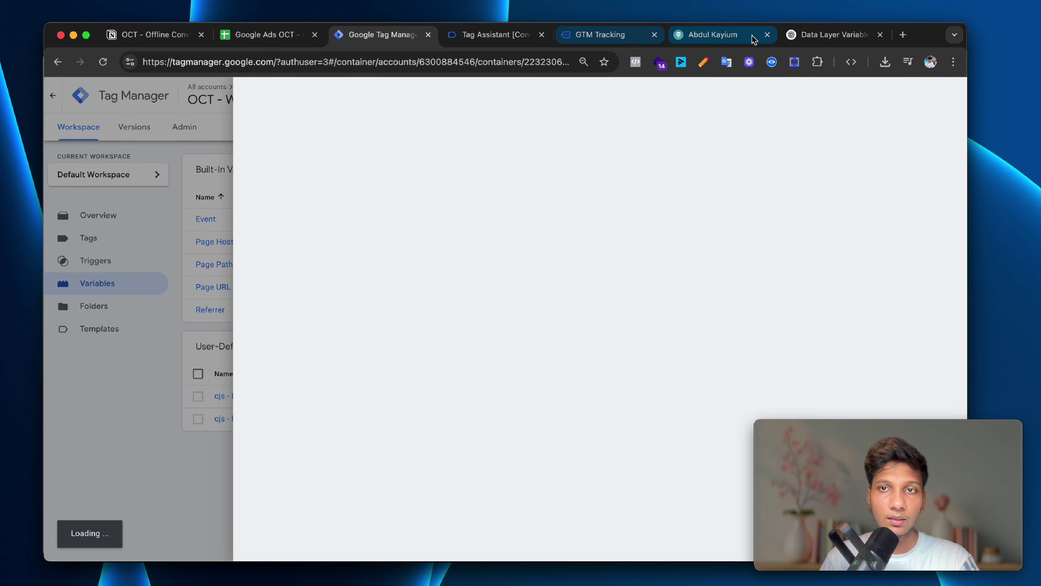
# Copy ChatGPT's revised Email Variable code, replace the cjs - Email variable's code with it in Google Tag Manager, and save.
pyautogui.click(832, 35)
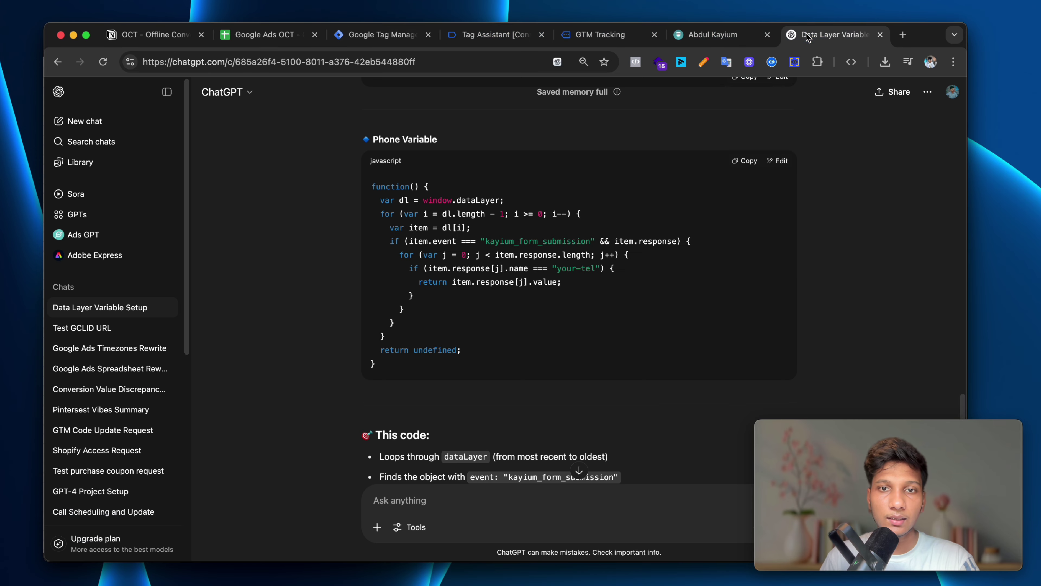
pyautogui.scroll(1, 598, 251)
pyautogui.scroll(8, 598, 251)
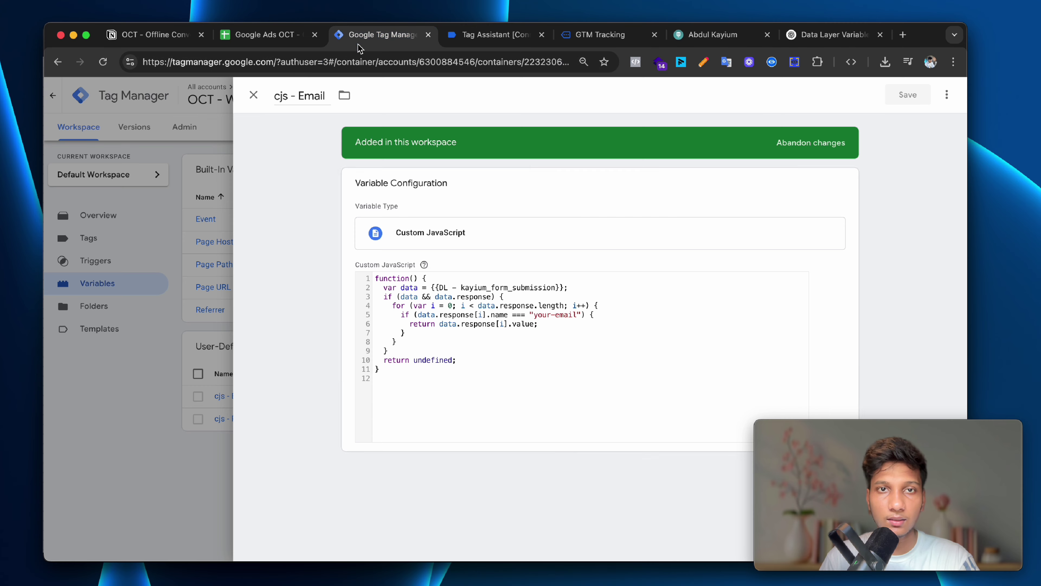
pyautogui.click(379, 35)
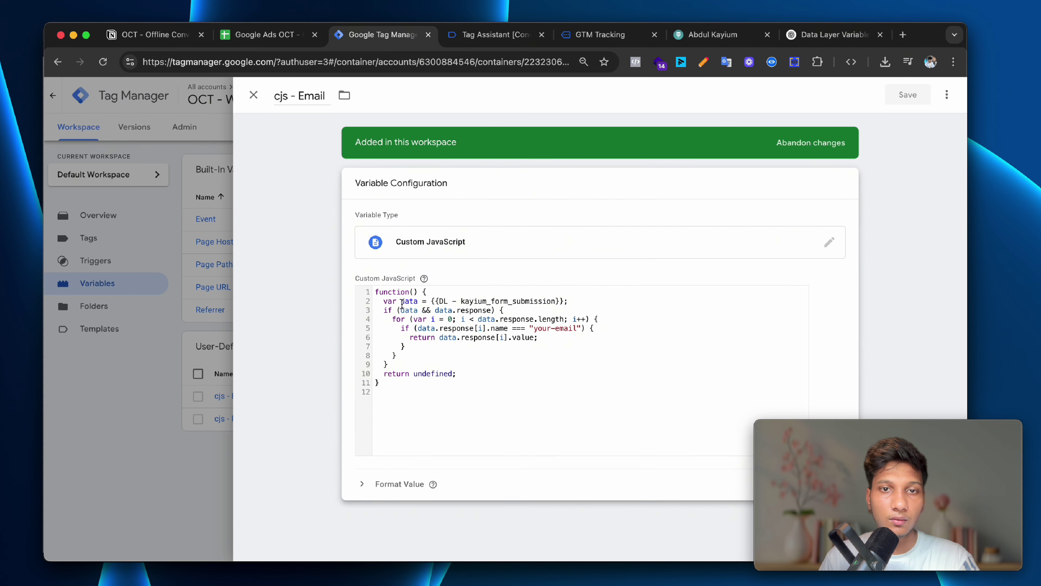
pyautogui.press('super+a')
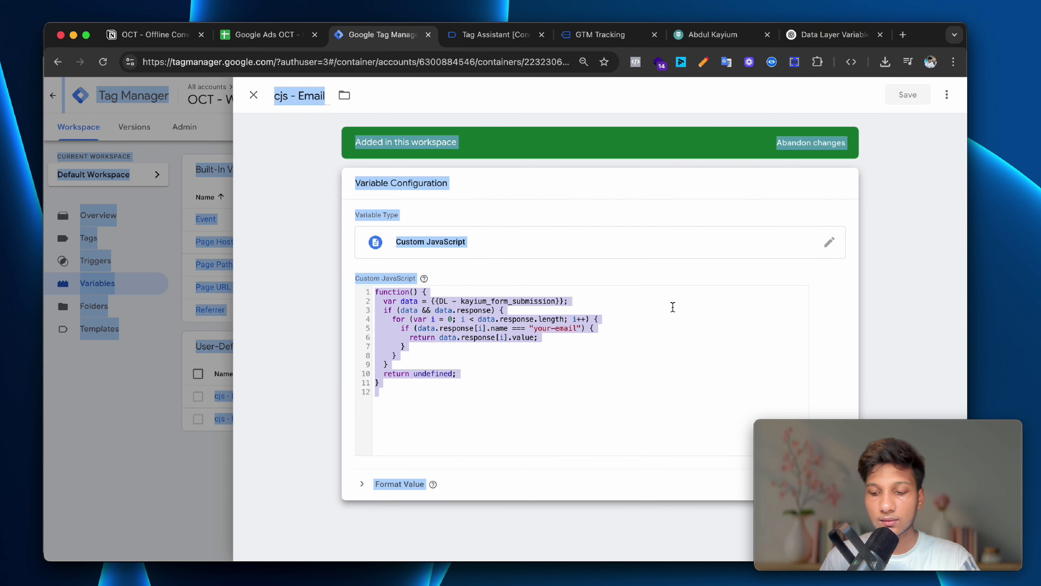
pyautogui.click(535, 336)
pyautogui.press('super+a')
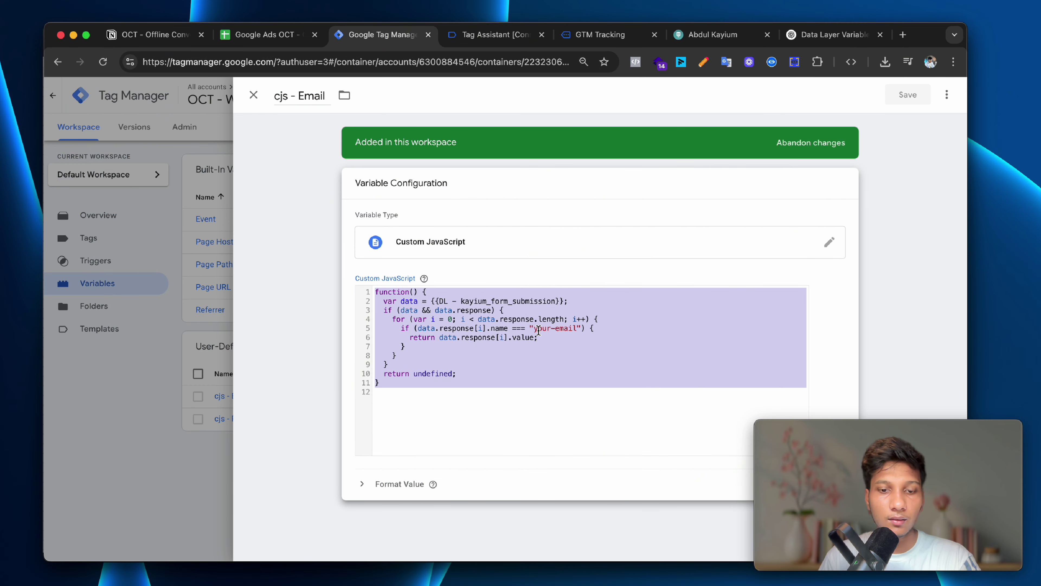
pyautogui.press('super+v')
pyautogui.click(897, 103)
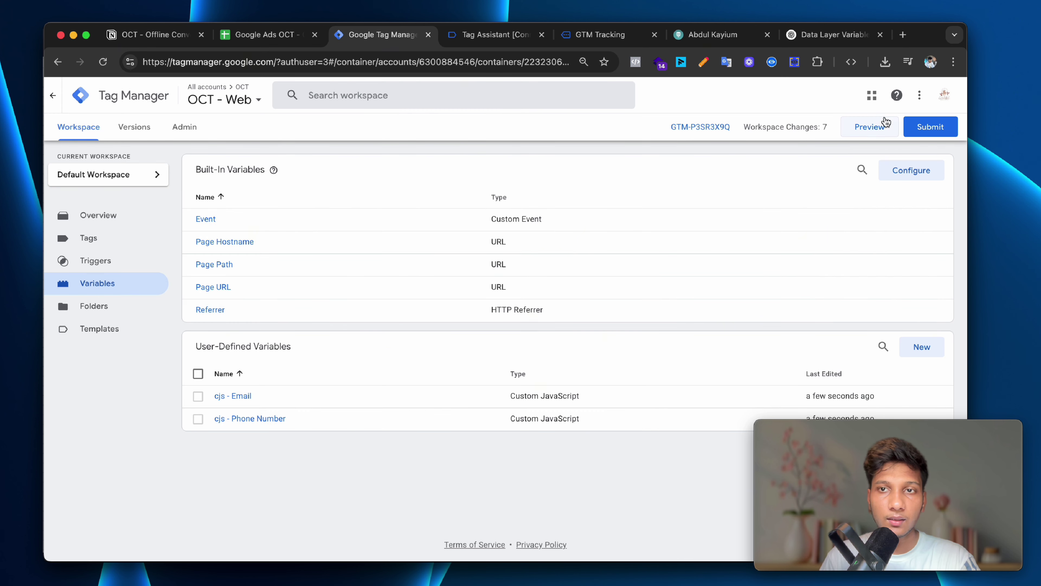
# Preview the container, continue past the connection dialog, and submit the GTM Tracking site's lead form with a saved contact's name, email and phone number.
pyautogui.click(875, 126)
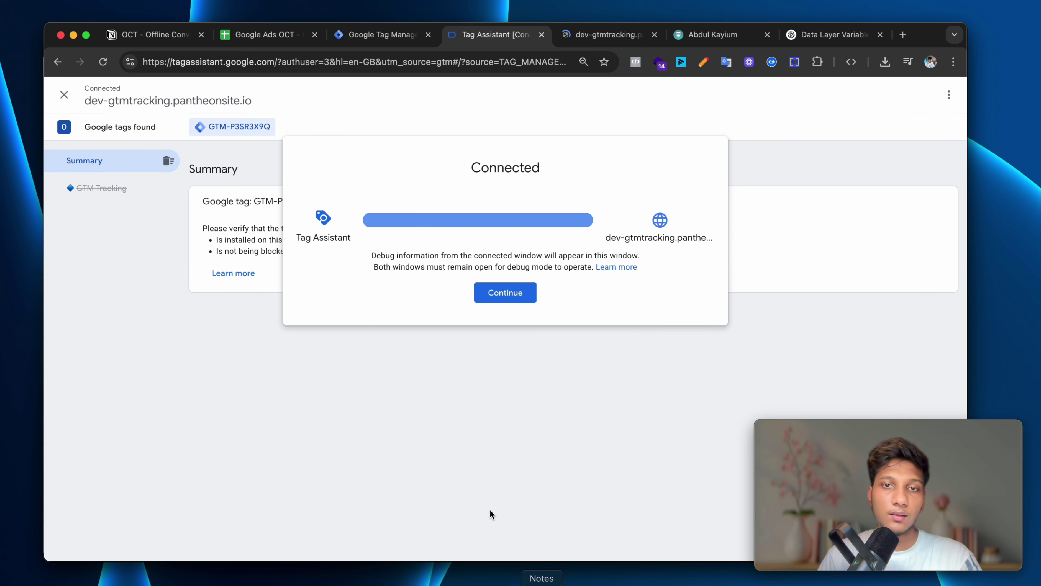
pyautogui.click(510, 301)
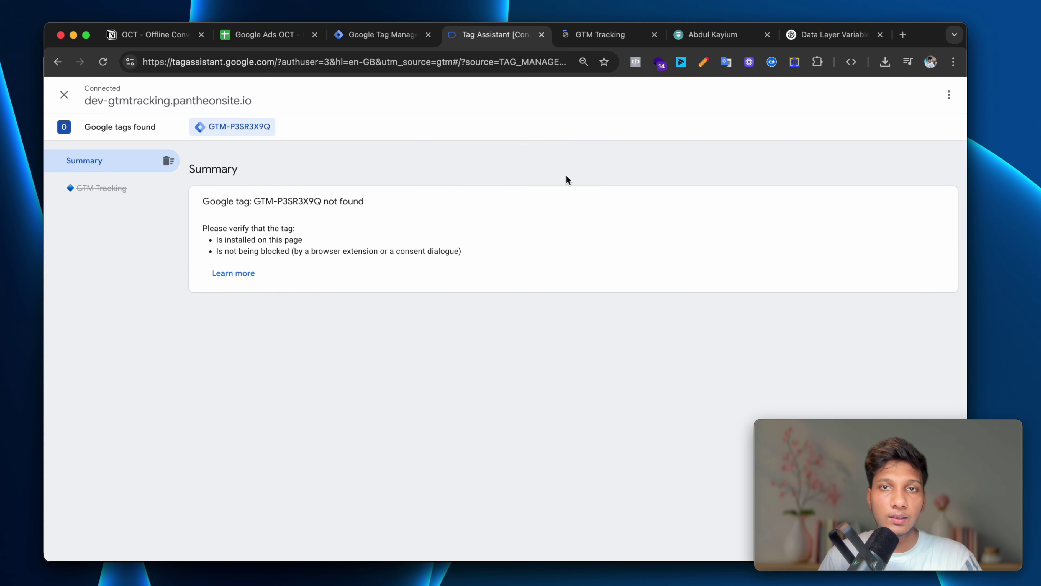
pyautogui.click(587, 35)
pyautogui.click(346, 310)
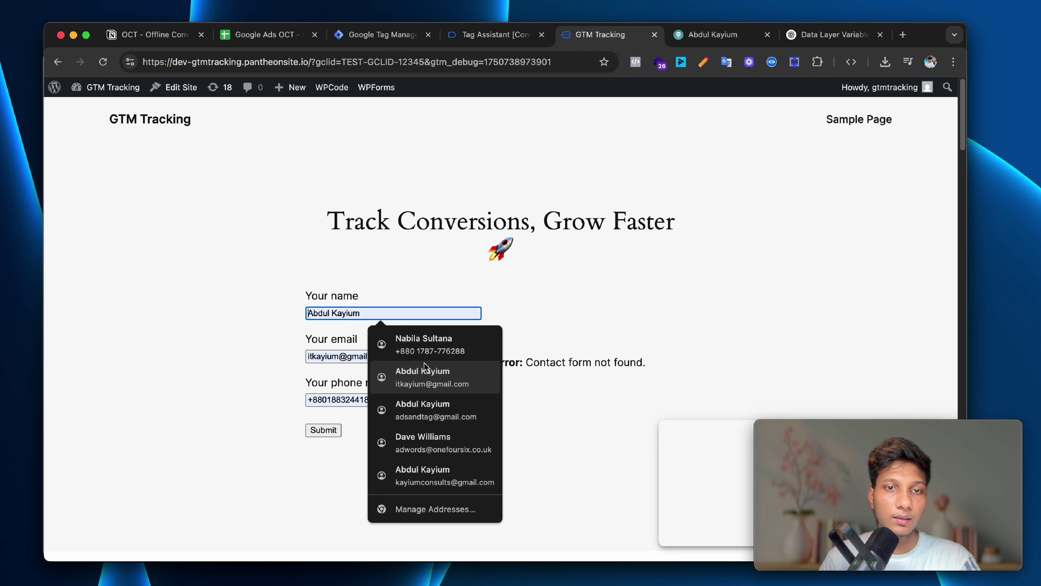
pyautogui.click(424, 371)
pyautogui.click(364, 425)
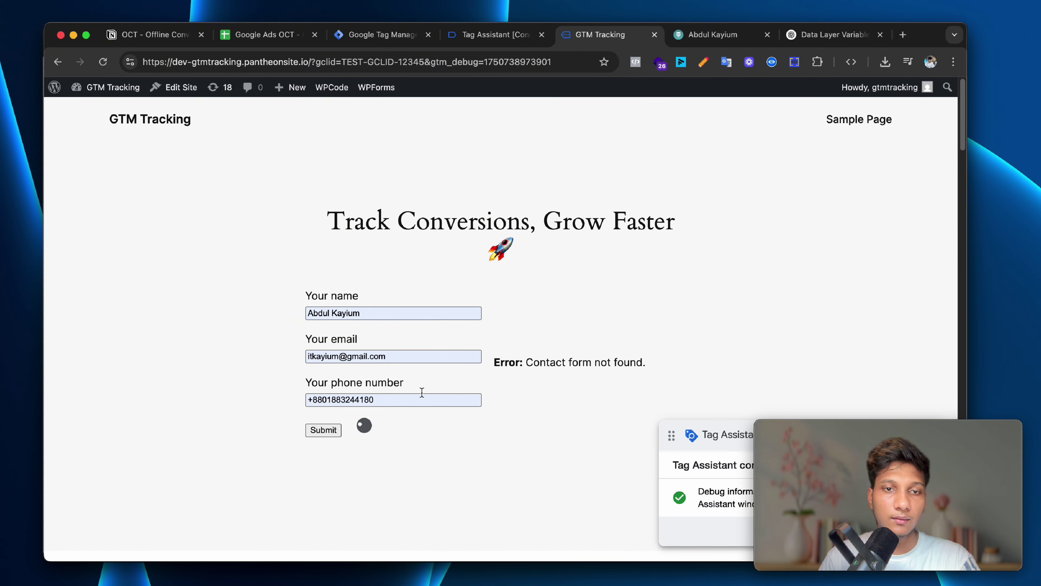
# In Tag Assistant, check the cjs - Email and cjs - Phone Number values for the kayium_form_submission event against its API call.
pyautogui.click(498, 36)
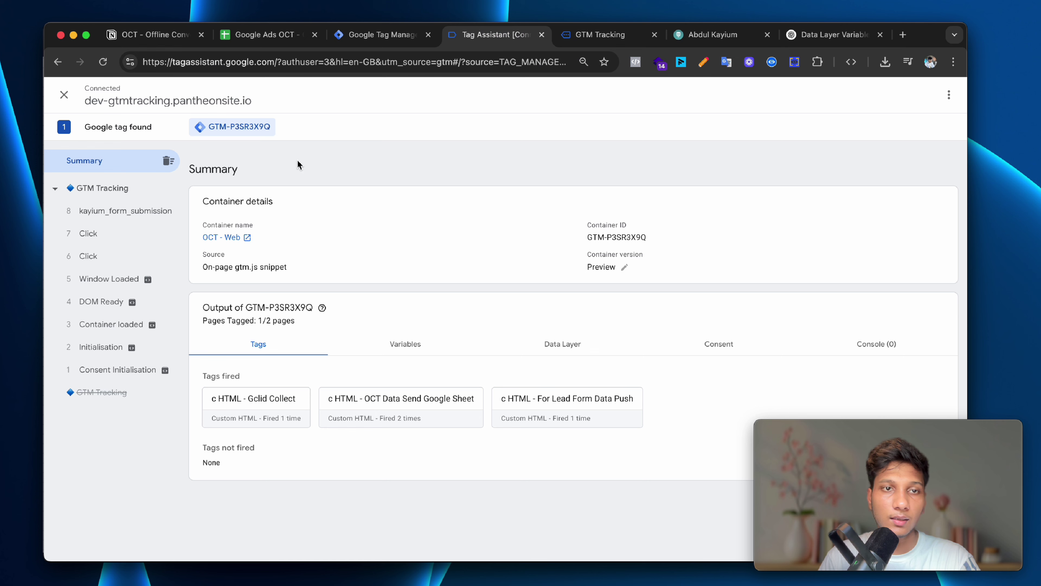
pyautogui.click(143, 220)
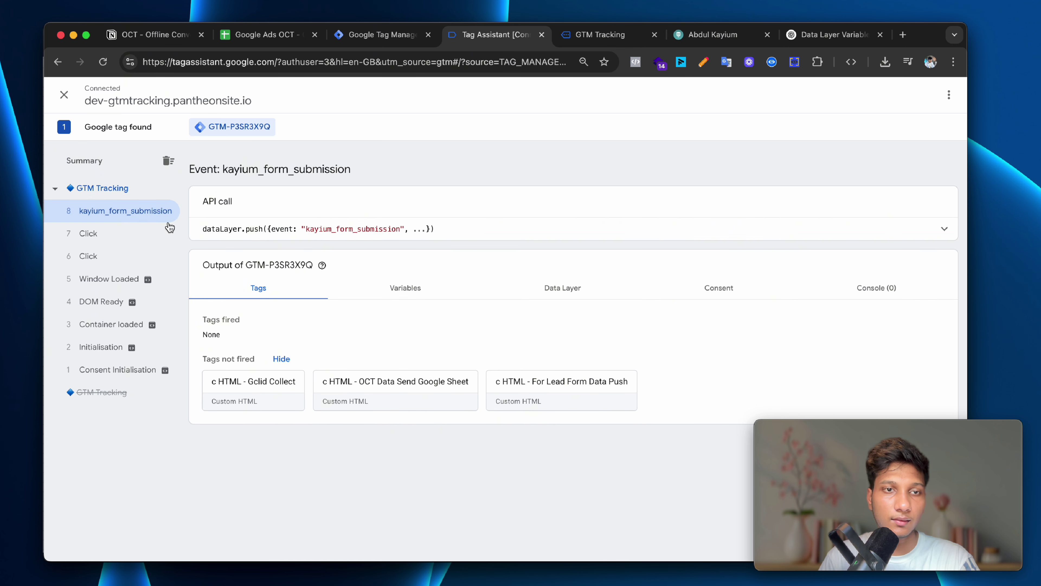
pyautogui.click(444, 291)
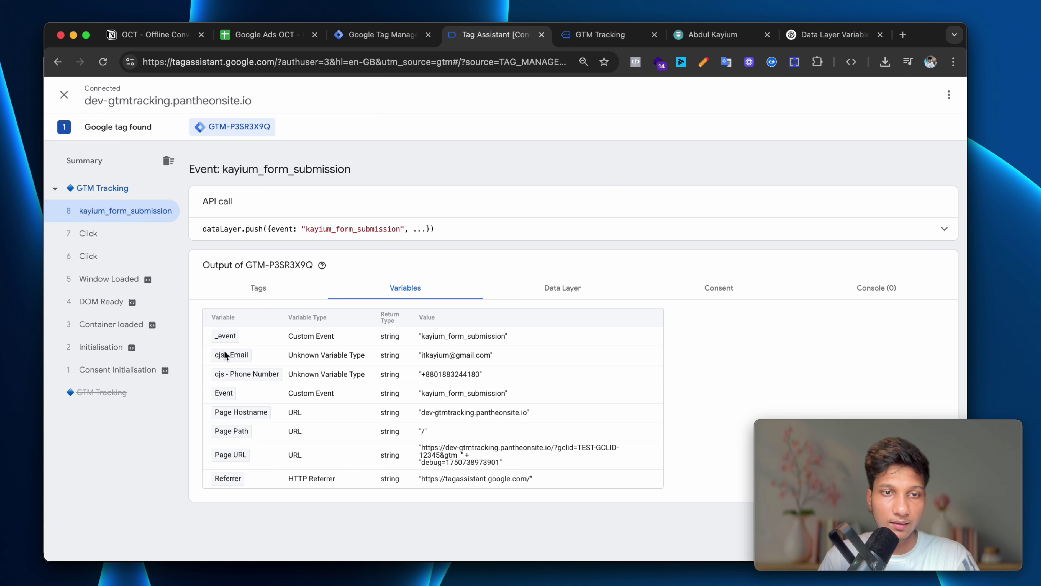
pyautogui.moveTo(423, 355); pyautogui.dragTo(487, 356)
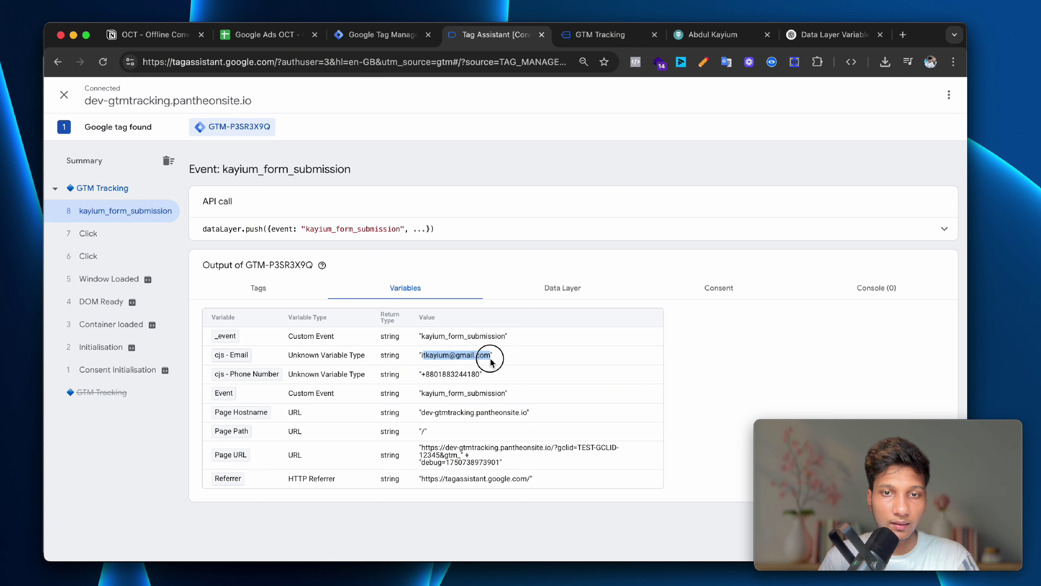
pyautogui.click(490, 242)
pyautogui.scroll(-2, 443, 398)
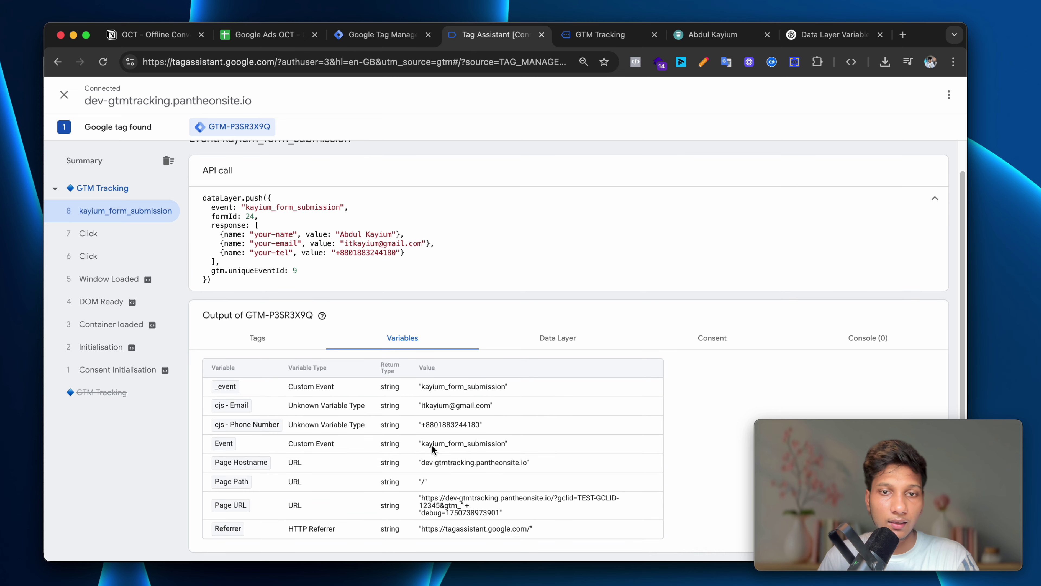
pyautogui.moveTo(415, 426); pyautogui.dragTo(483, 426)
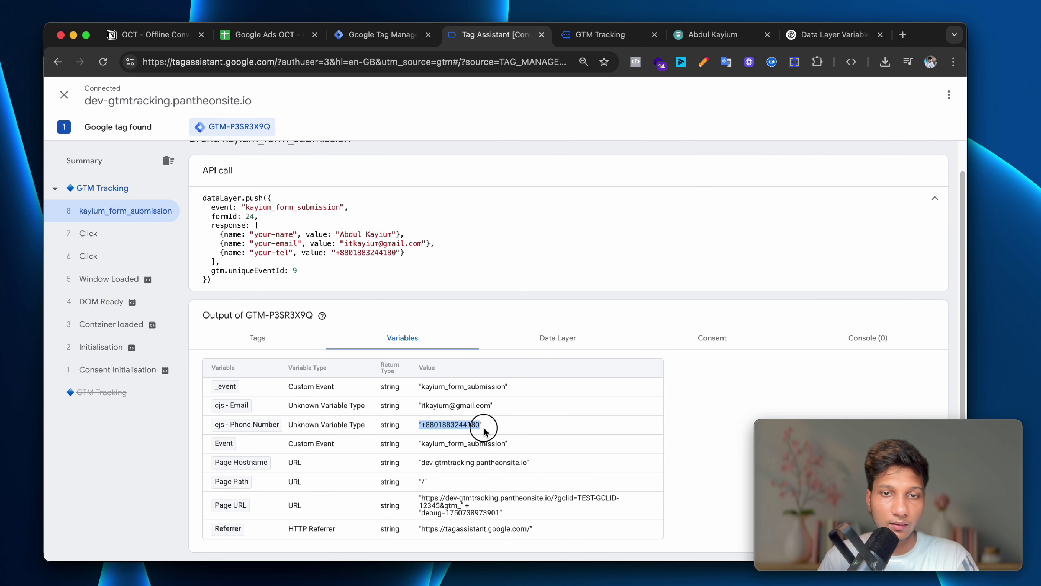
pyautogui.click(486, 431)
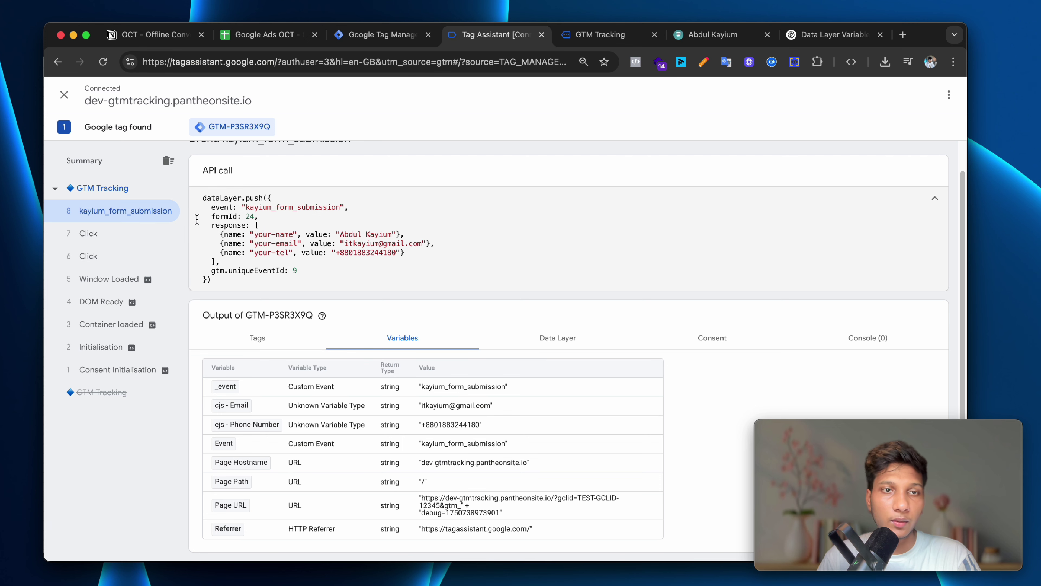
# Return to Google Tag Manager and open the c HTML - OCT Data Send Google Sheet tag.
pyautogui.click(377, 34)
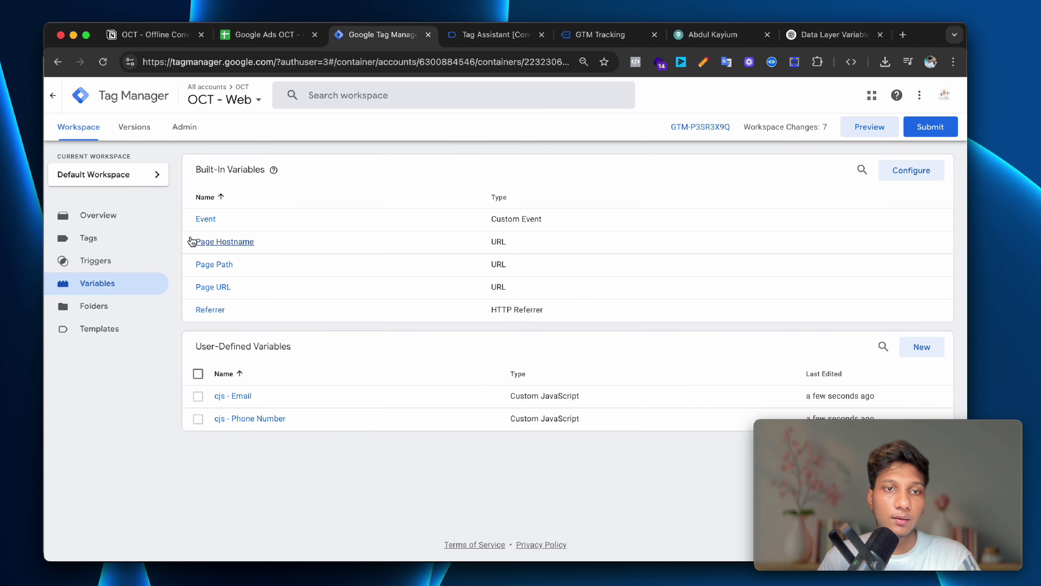
pyautogui.click(123, 238)
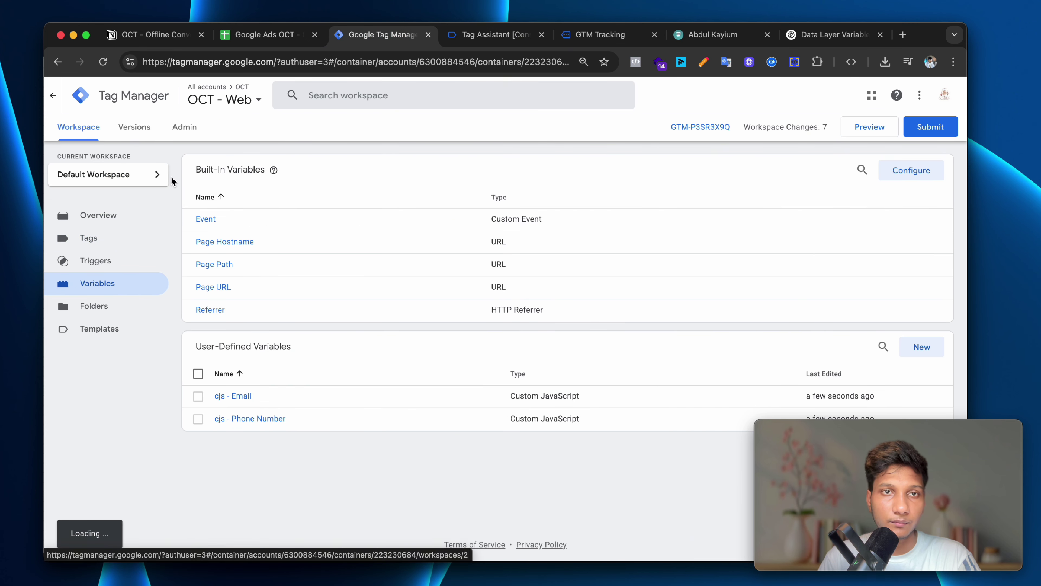
pyautogui.click(92, 240)
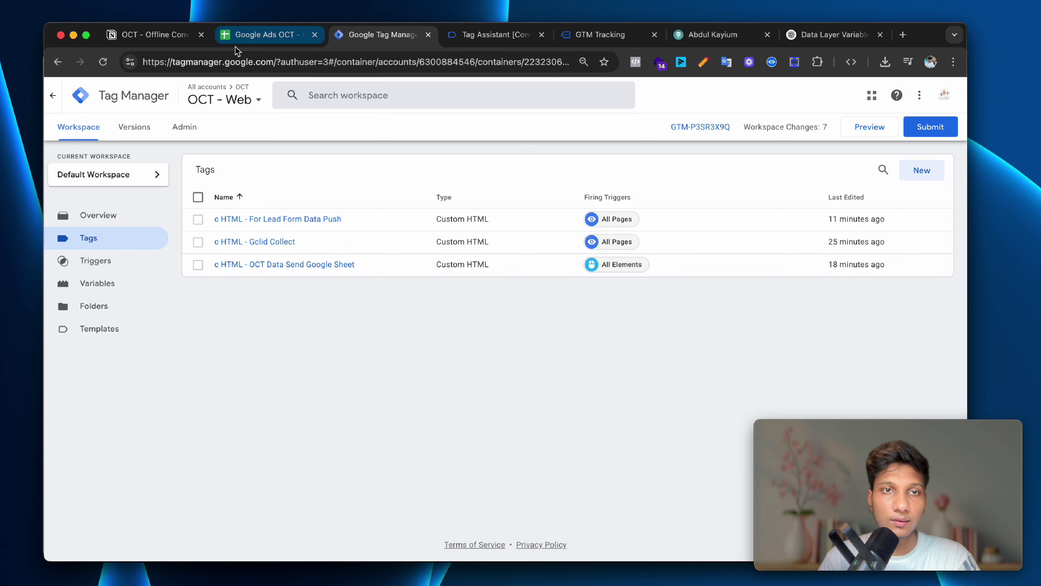
pyautogui.click(266, 34)
pyautogui.click(365, 35)
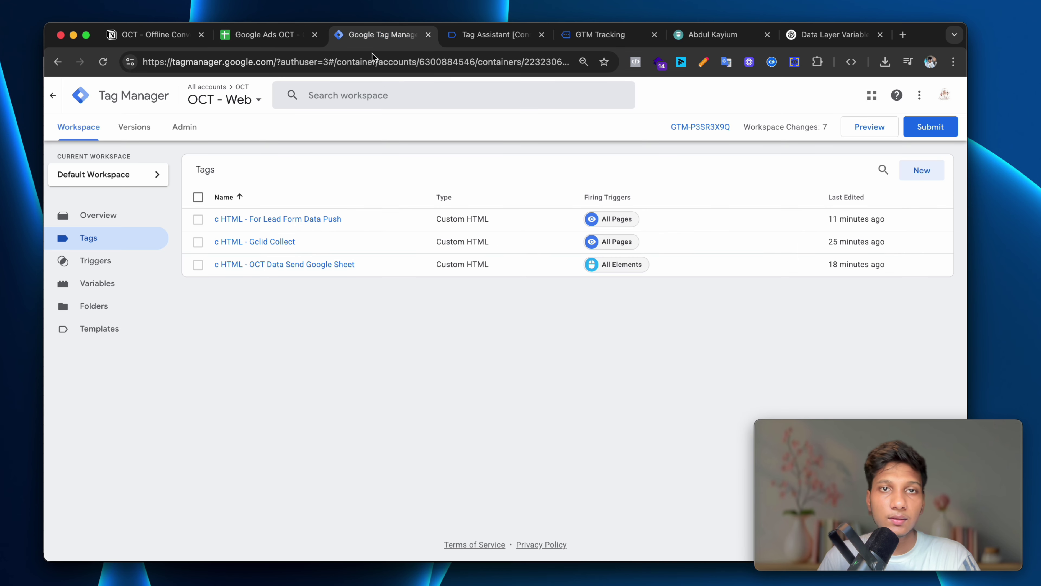
pyautogui.click(330, 264)
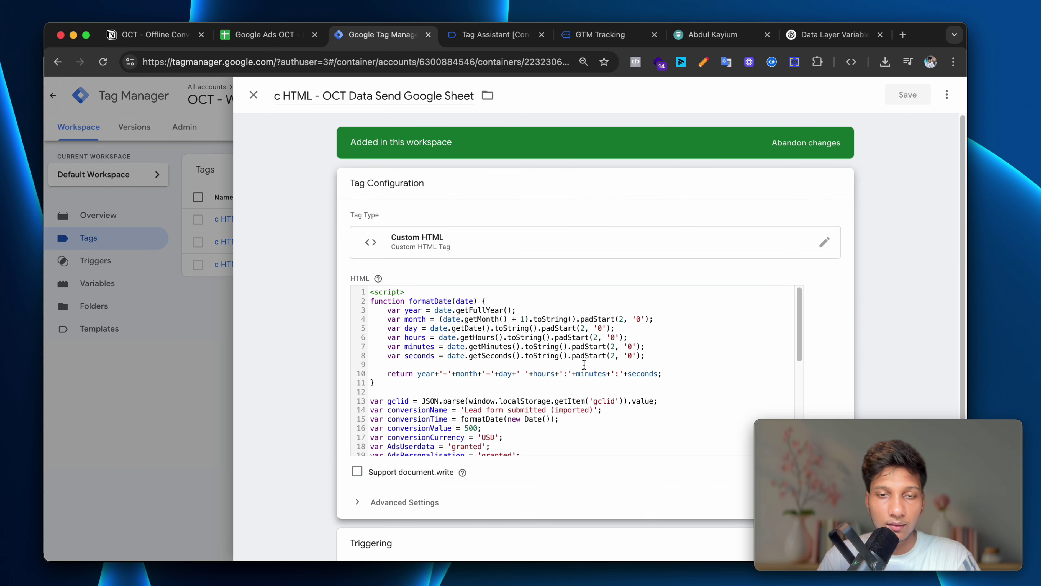
# In the tag's HTML, replace the placeholder value of the Email variable with {{cjs - Email}}, keeping the quotes.
pyautogui.scroll(-5, 584, 365)
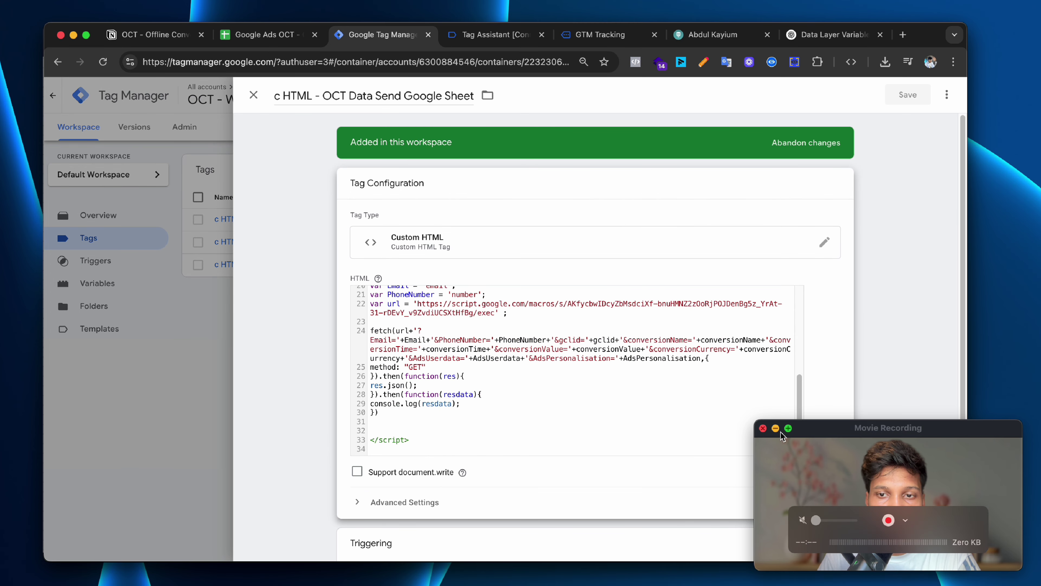
pyautogui.press('super+minus')
pyautogui.press('super+minus')
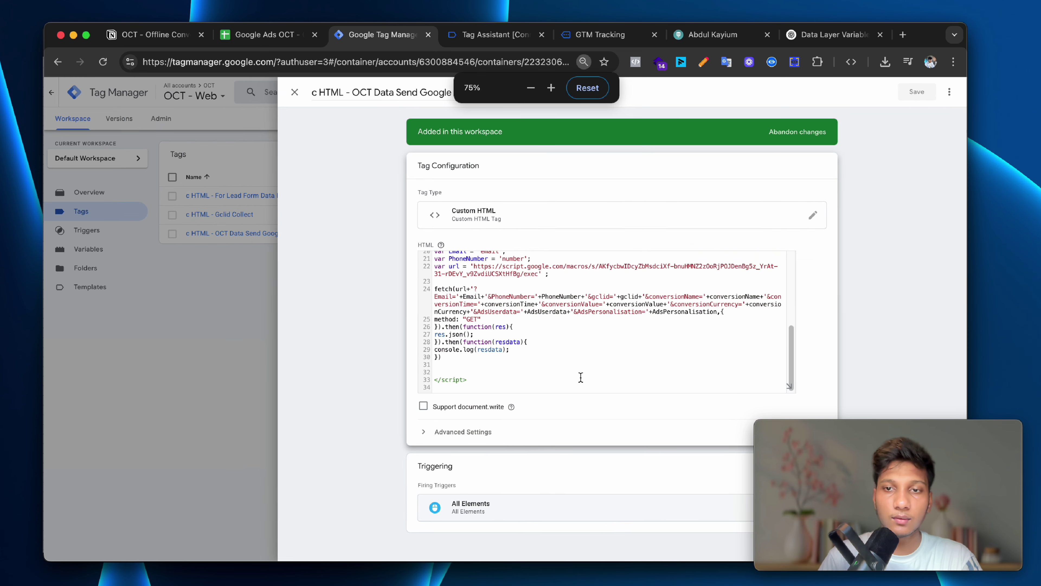
pyautogui.press('super+equal')
pyautogui.press('super+equal')
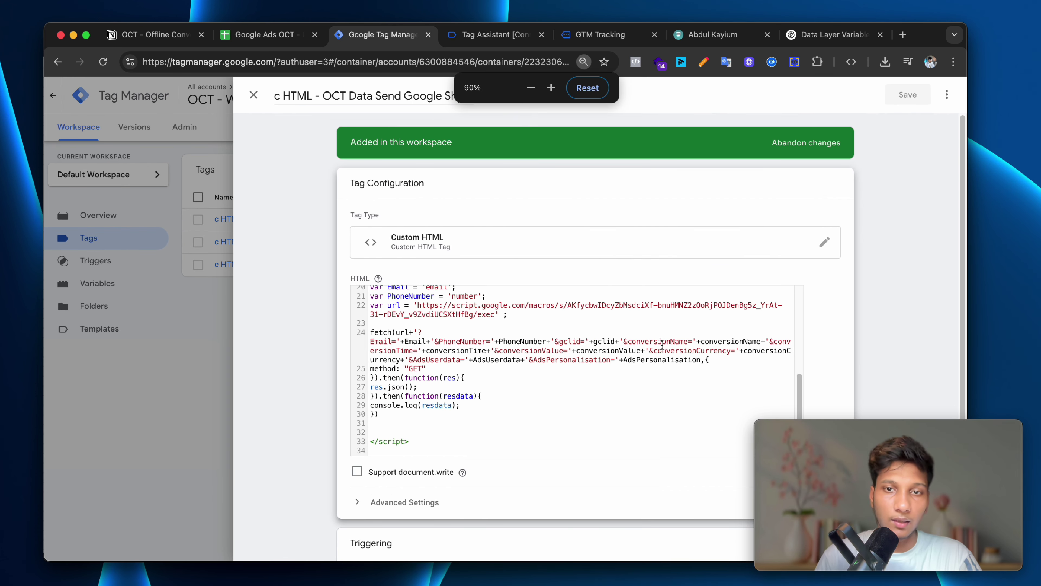
pyautogui.click(517, 360)
pyautogui.scroll(2, 547, 347)
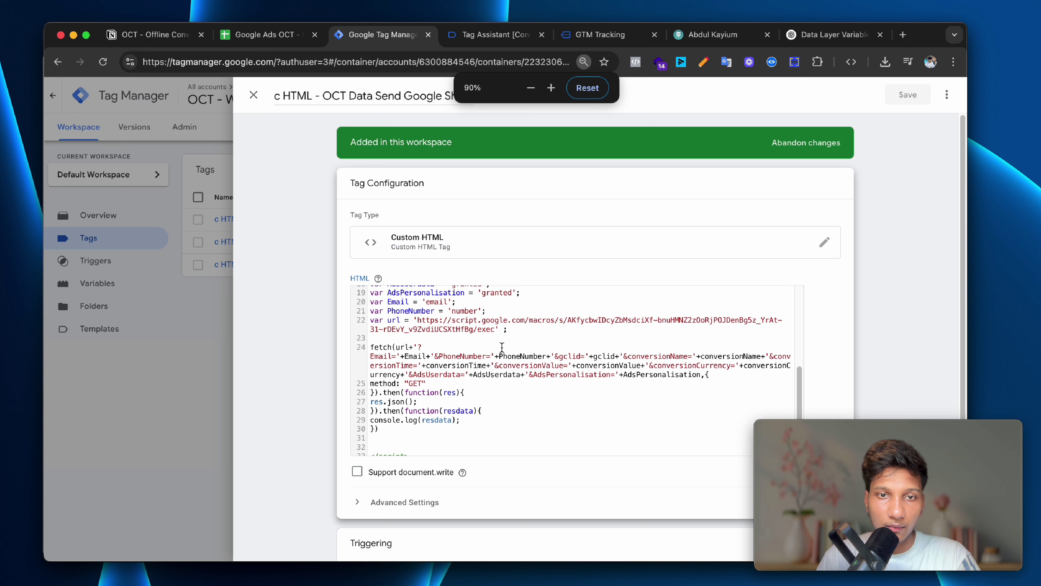
pyautogui.doubleClick(433, 304)
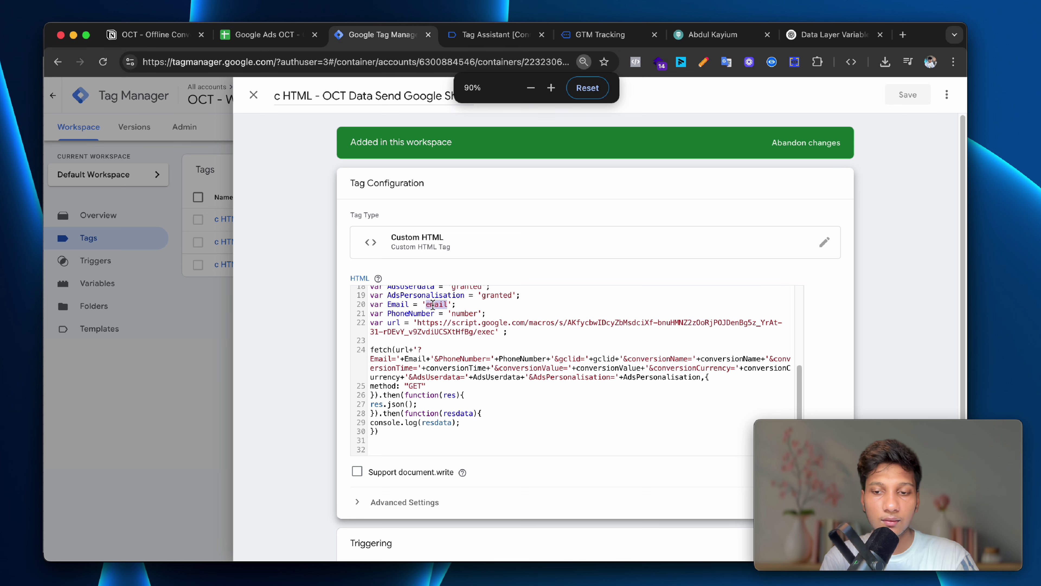
pyautogui.write('{{')
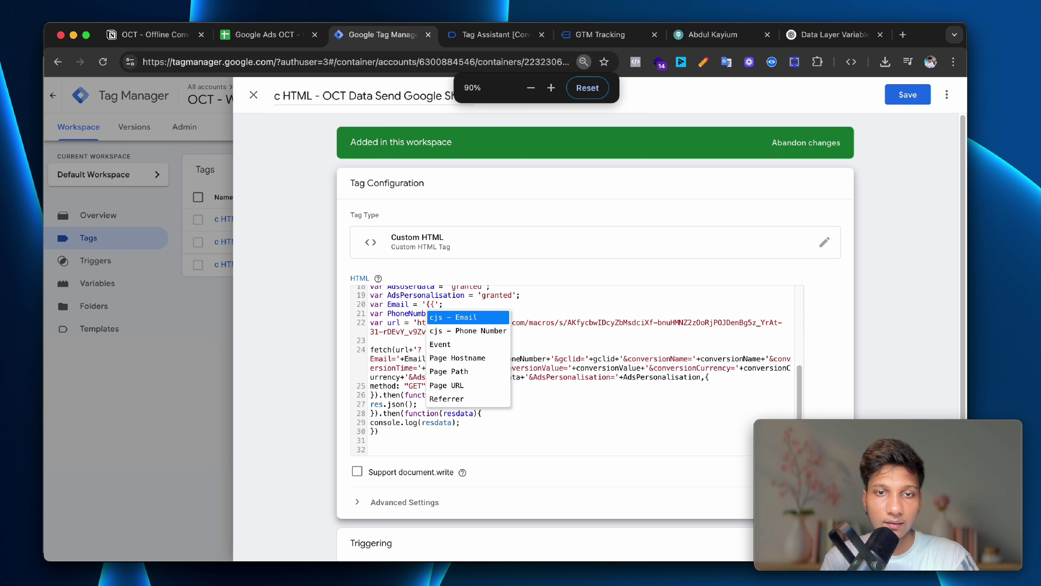
pyautogui.click(459, 317)
# Replace the placeholder value of the PhoneNumber variable with {{cjs - Phone Number}}, keeping the quotes.
pyautogui.doubleClick(462, 314)
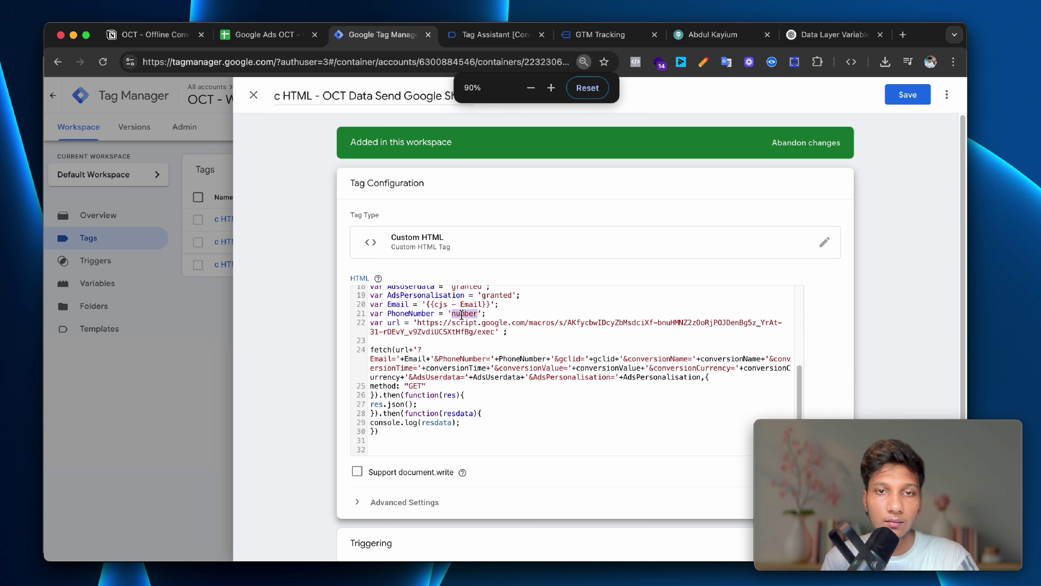
pyautogui.write('{{')
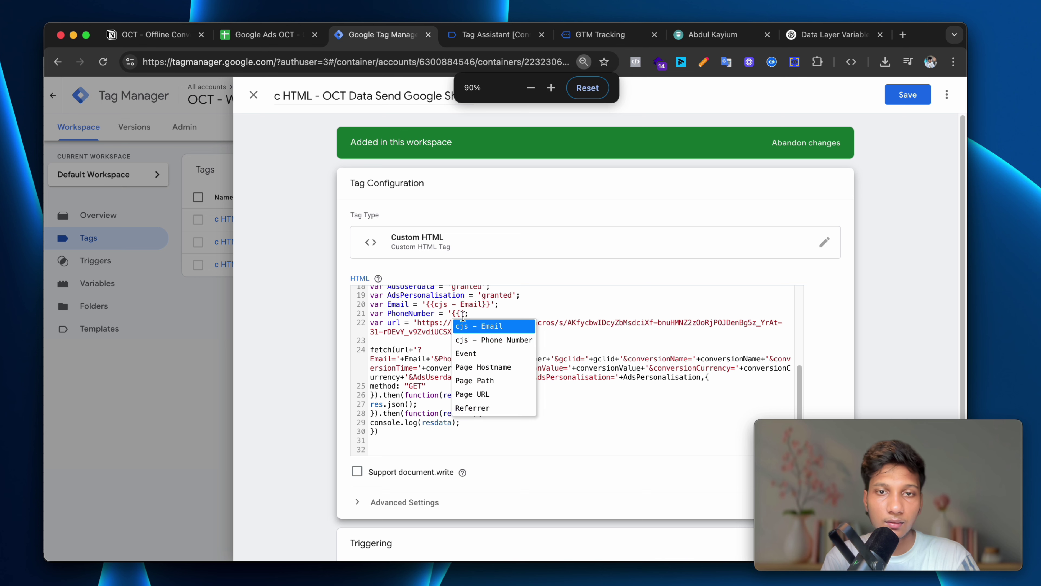
pyautogui.click(474, 341)
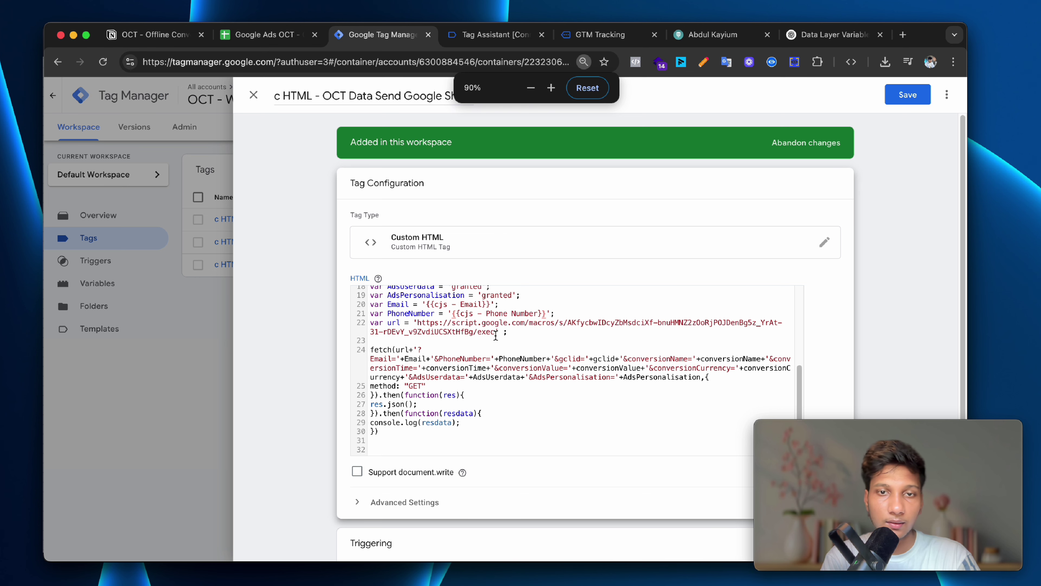
# Review the conversionValue line and the other variable definitions in the tag's HTML.
pyautogui.scroll(3, 496, 335)
pyautogui.scroll(1, 496, 335)
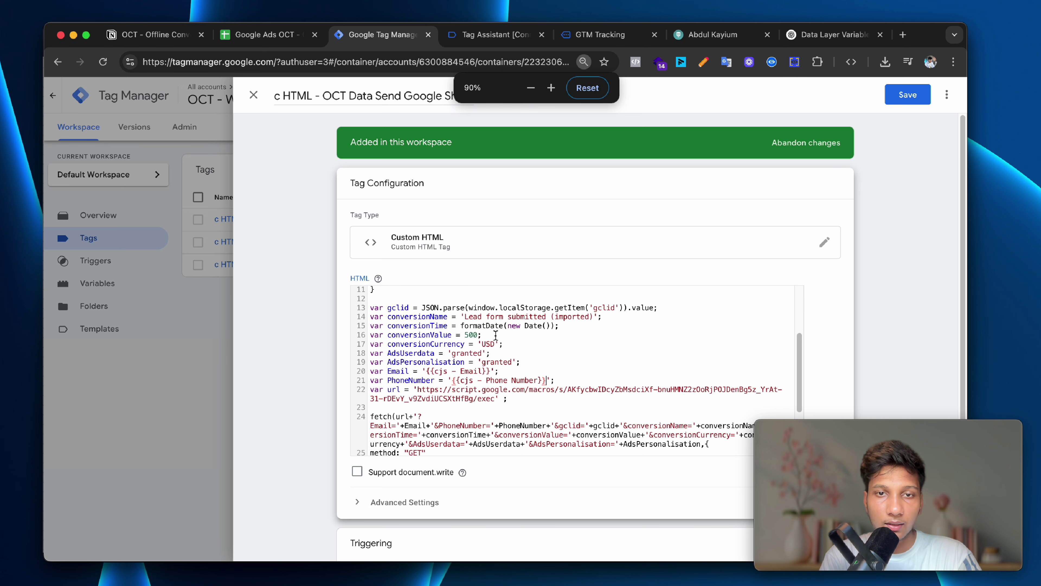
pyautogui.doubleClick(473, 334)
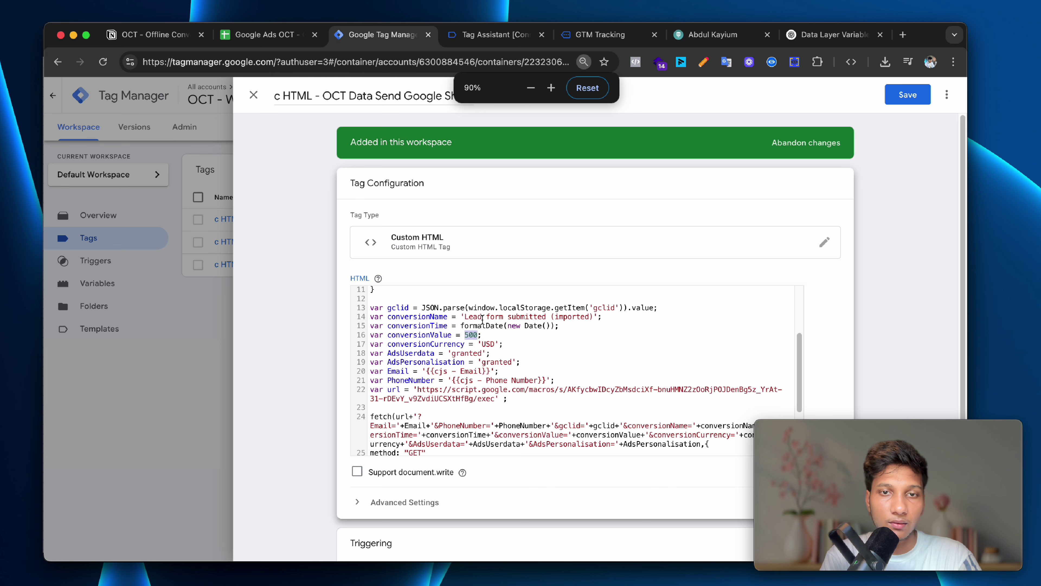
pyautogui.scroll(-1, 492, 322)
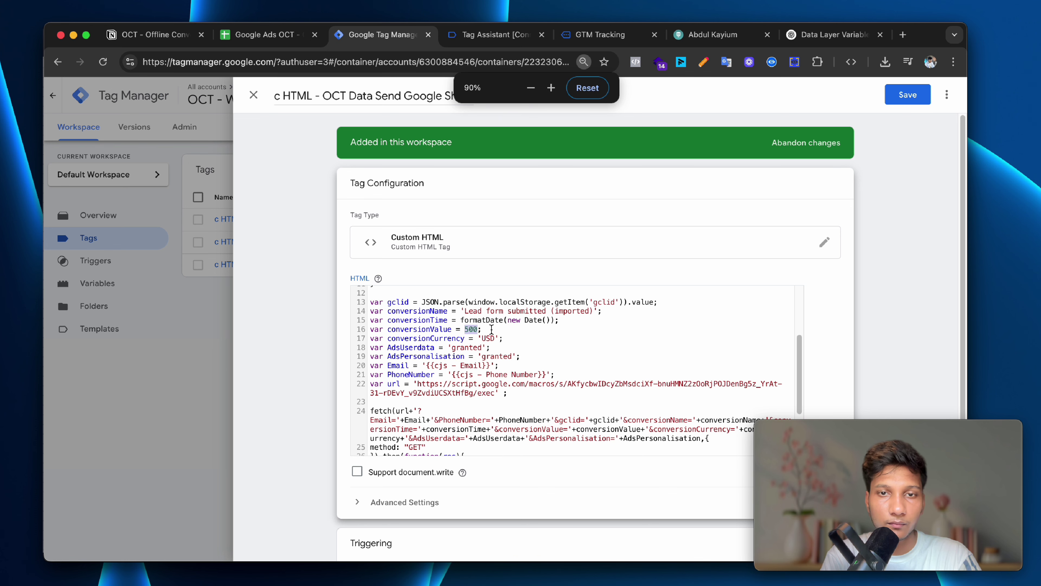
pyautogui.scroll(-3, 492, 329)
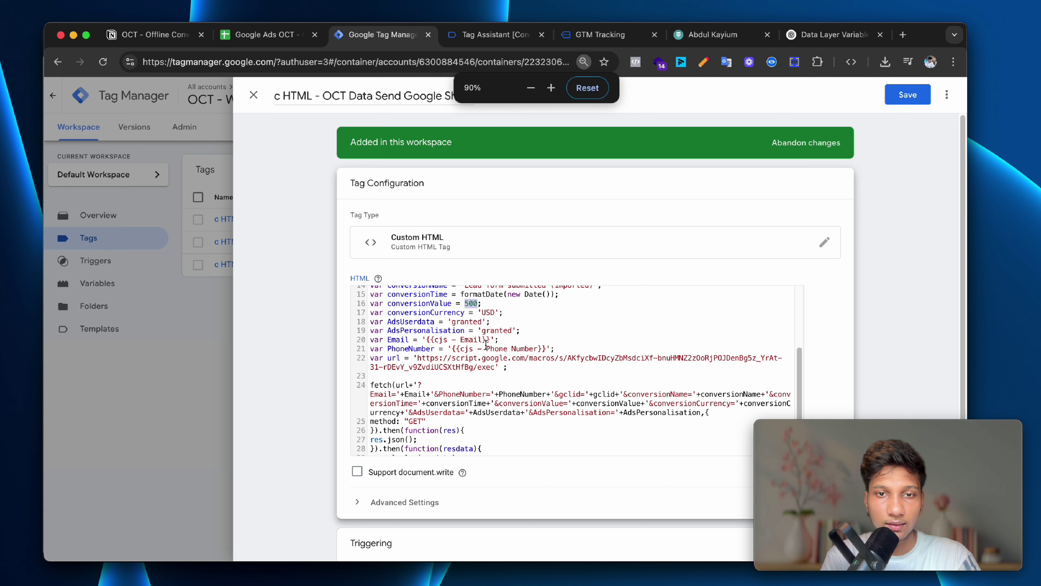
# Remove the All Elements firing trigger from the c HTML - OCT Data Send Google Sheet tag and open the choice of triggers.
pyautogui.scroll(-10, 486, 344)
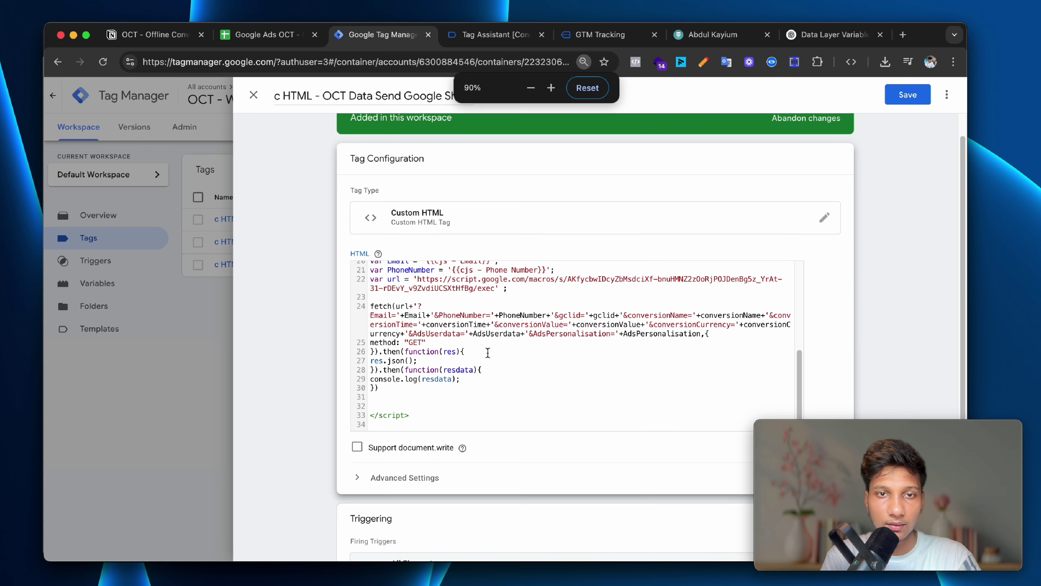
pyautogui.scroll(3, 488, 353)
pyautogui.scroll(-6, 488, 353)
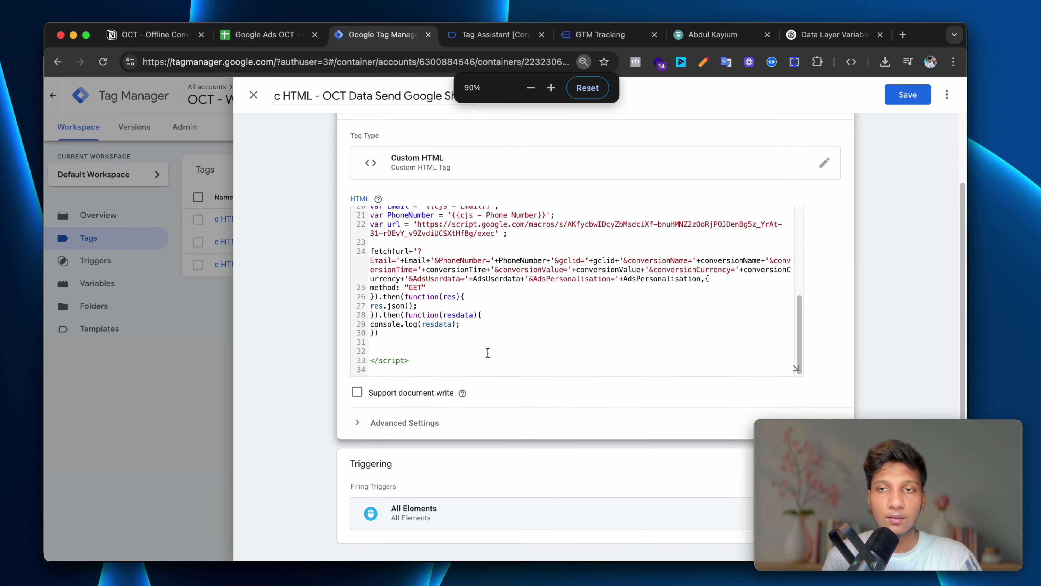
pyautogui.click(515, 477)
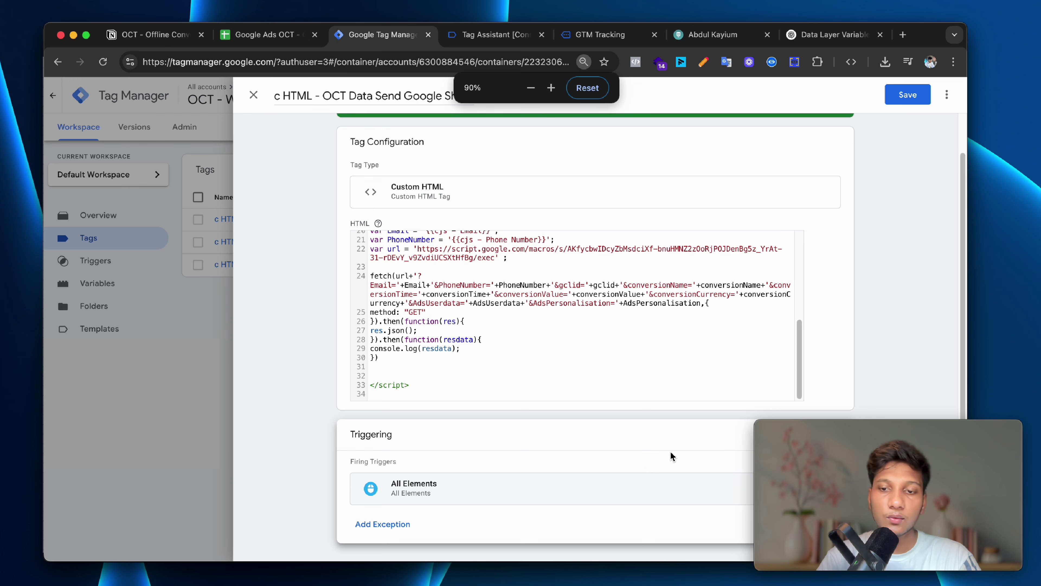
pyautogui.press('super+minus')
pyautogui.press('super+minus')
pyautogui.press('super+minus')
pyautogui.moveTo(775, 431)
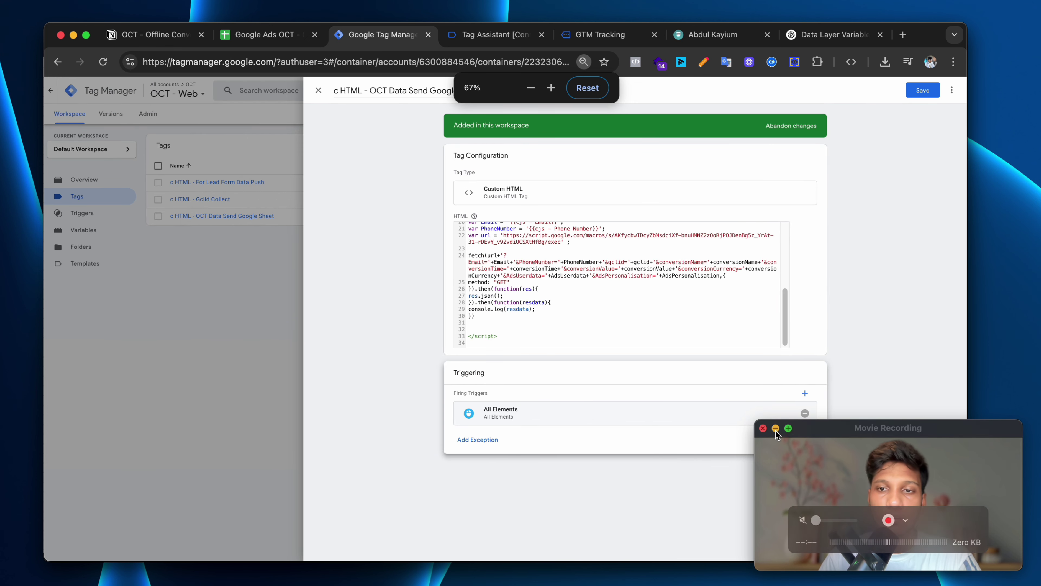
pyautogui.click(805, 413)
pyautogui.click(655, 415)
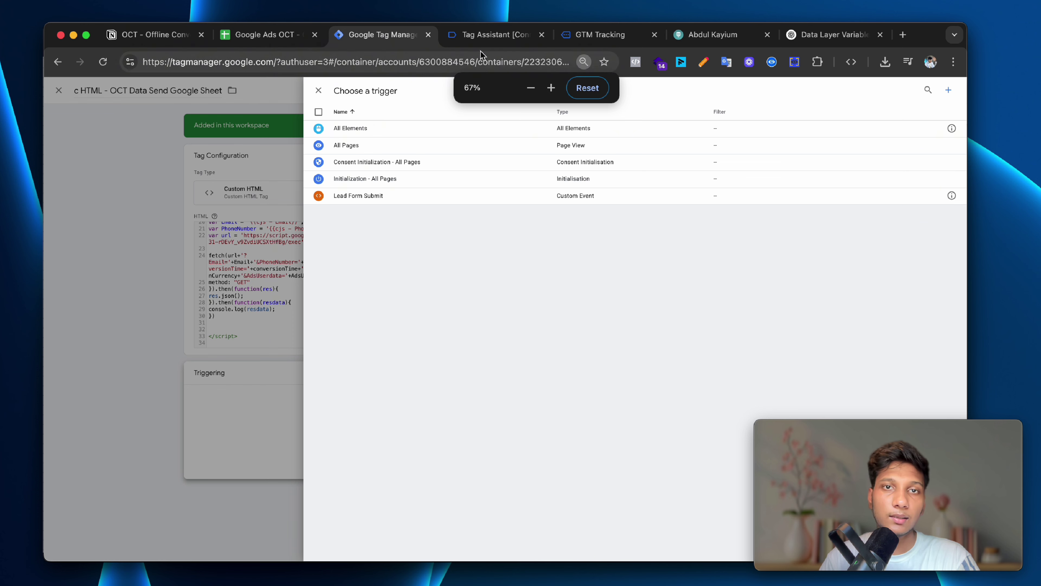
# Check the kayium_form_submission event name in Tag Assistant, and assign the Lead Form Submit trigger to the tag in Tag Manager.
pyautogui.click(482, 36)
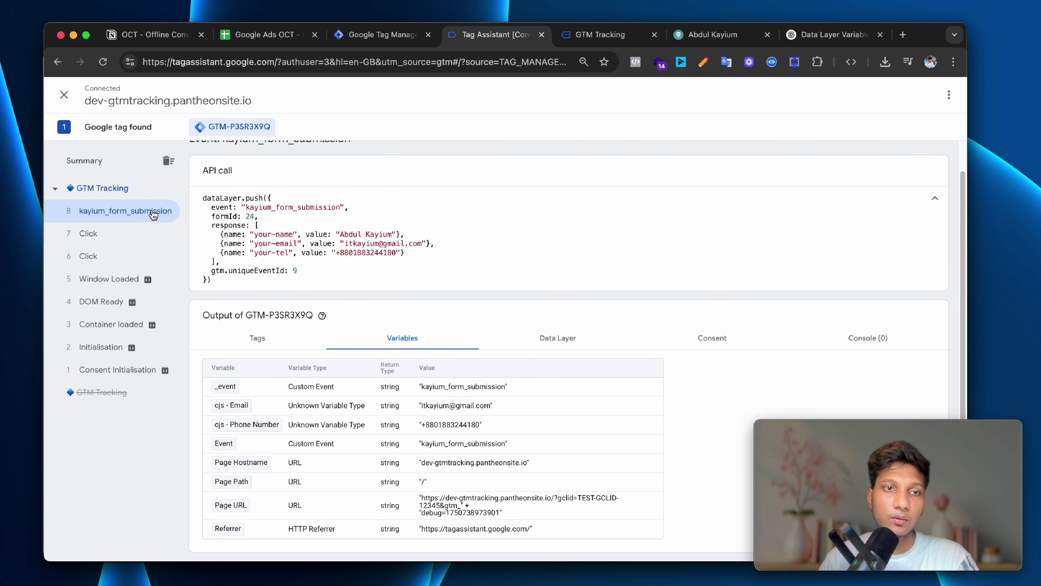
pyautogui.doubleClick(285, 211)
pyautogui.rightClick(271, 203)
pyautogui.click(316, 245)
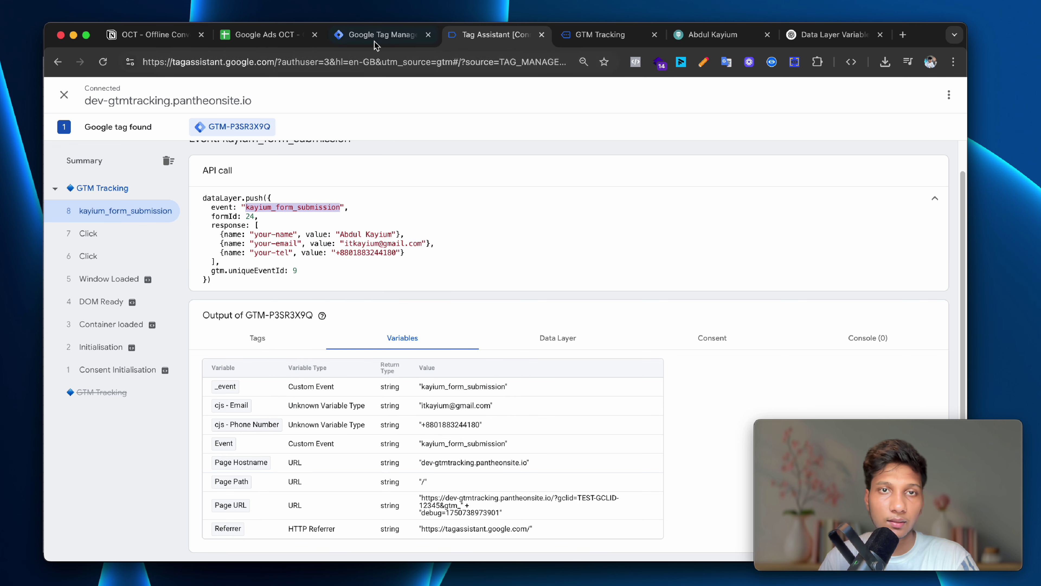
pyautogui.click(375, 41)
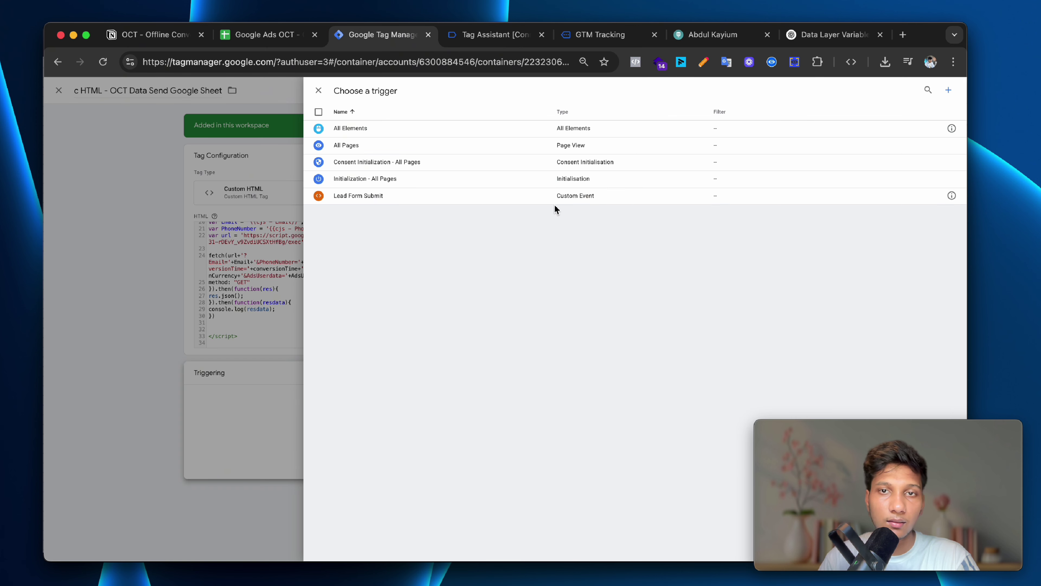
pyautogui.click(749, 195)
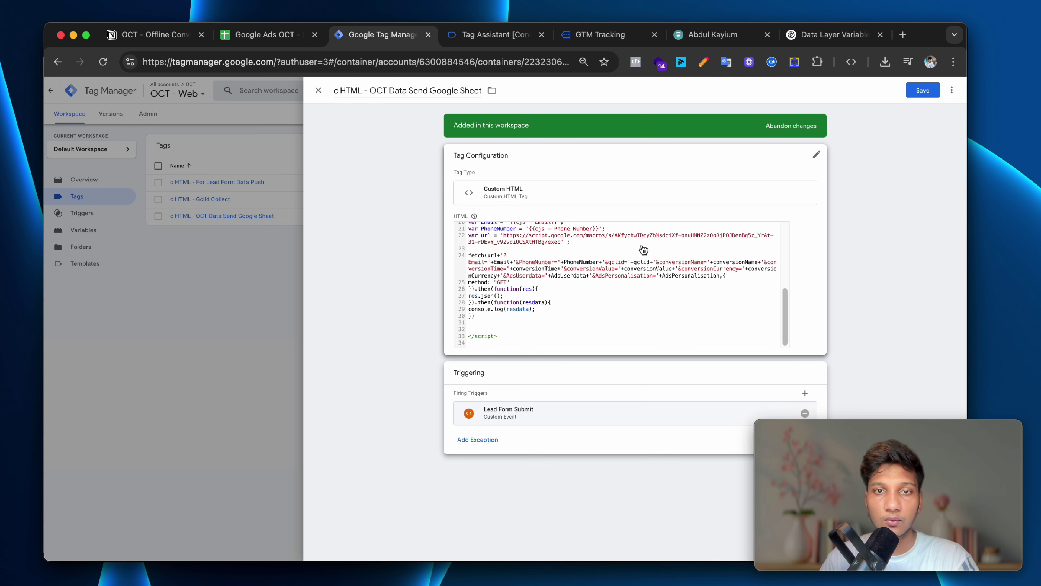
# Compare the tag setup with the Tag Assistant event and the CRM sheet's columns, and save the tag.
pyautogui.click(491, 34)
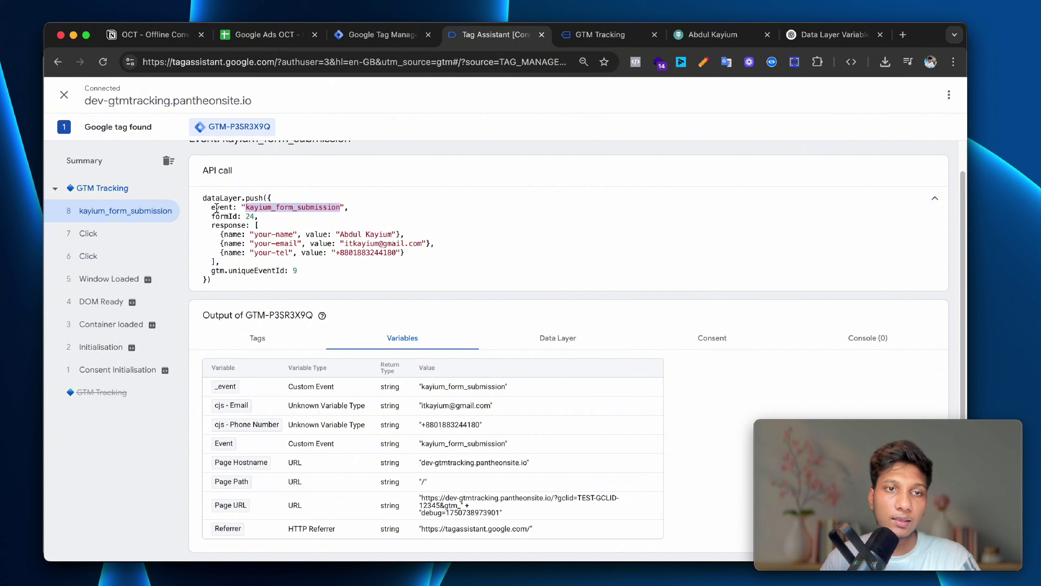
pyautogui.click(379, 37)
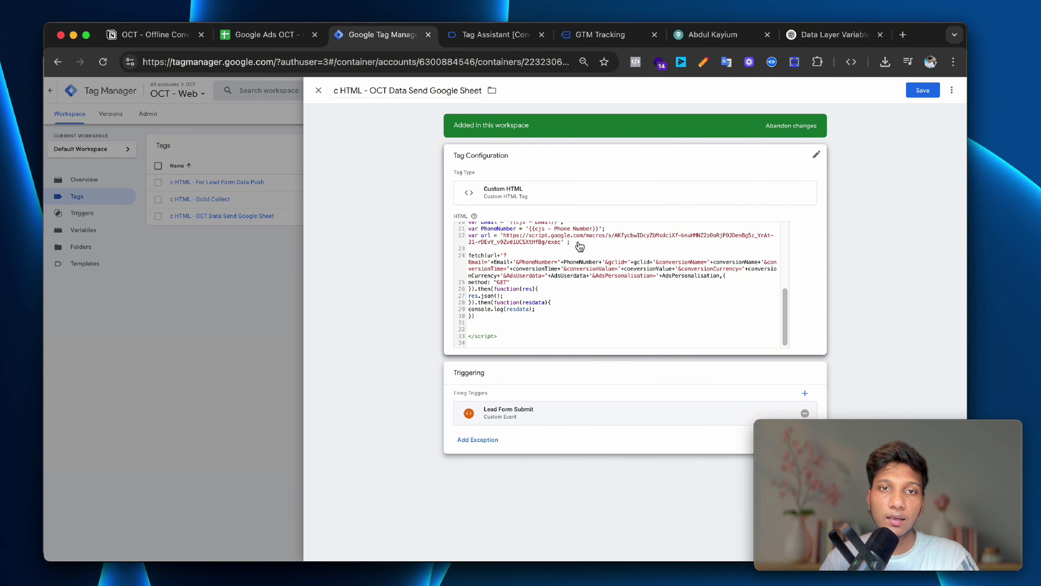
pyautogui.click(282, 41)
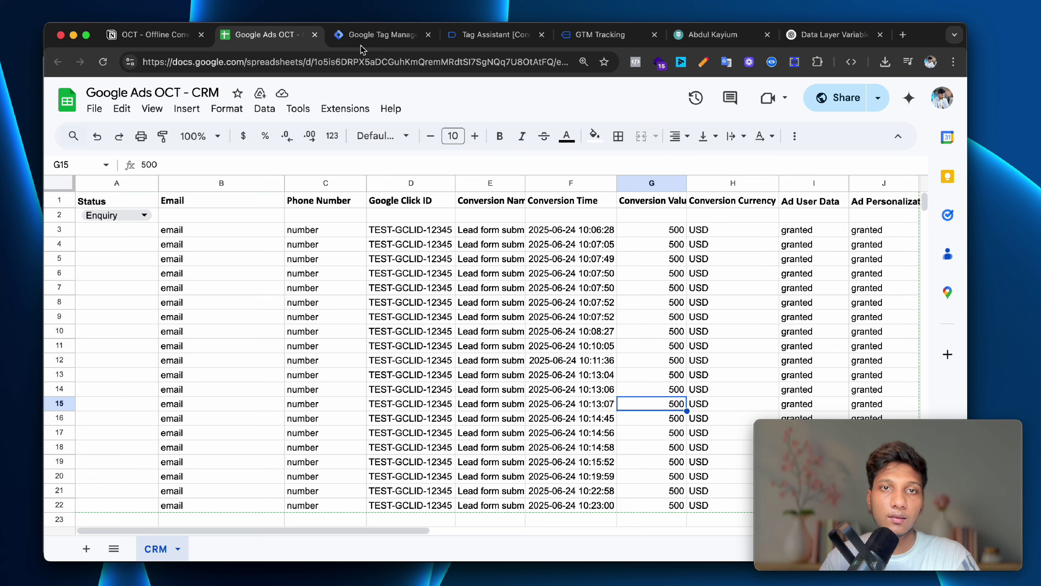
pyautogui.click(369, 36)
pyautogui.click(920, 90)
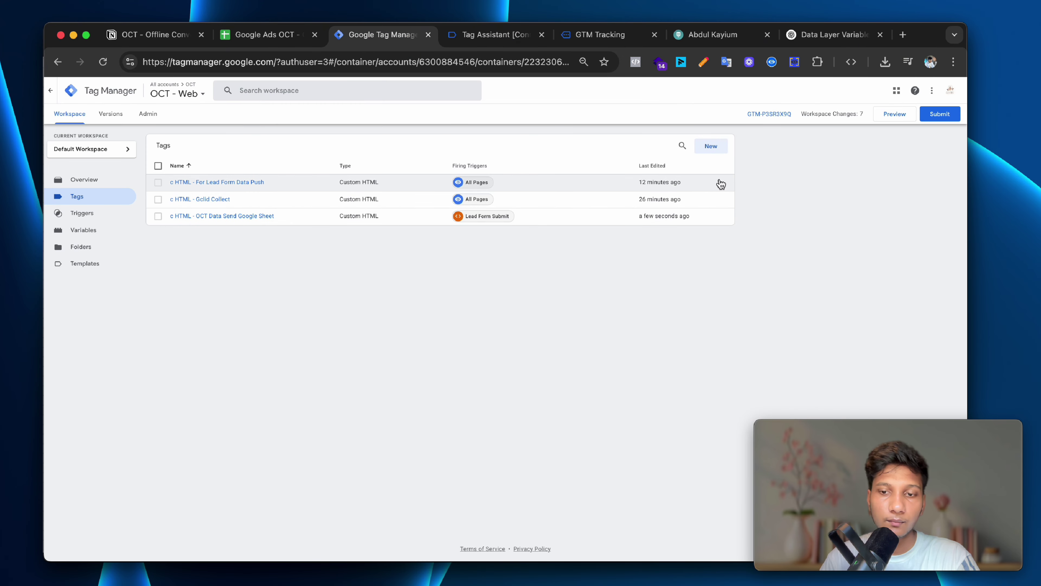
# Start preview mode for the container and continue into the connected Tag Assistant debug session.
pyautogui.press('super+plus')
pyautogui.press('super+plus')
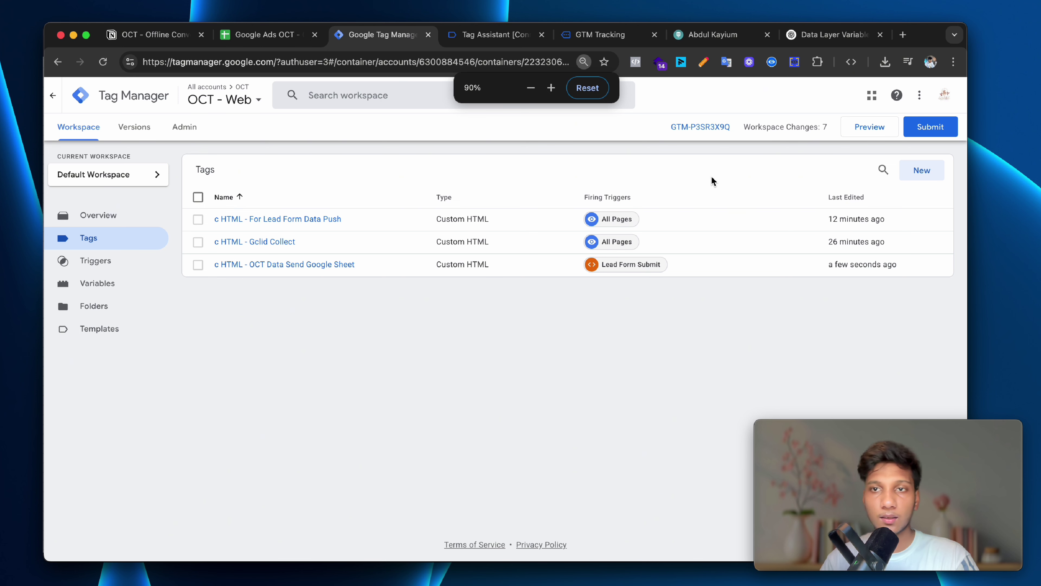
pyautogui.click(879, 125)
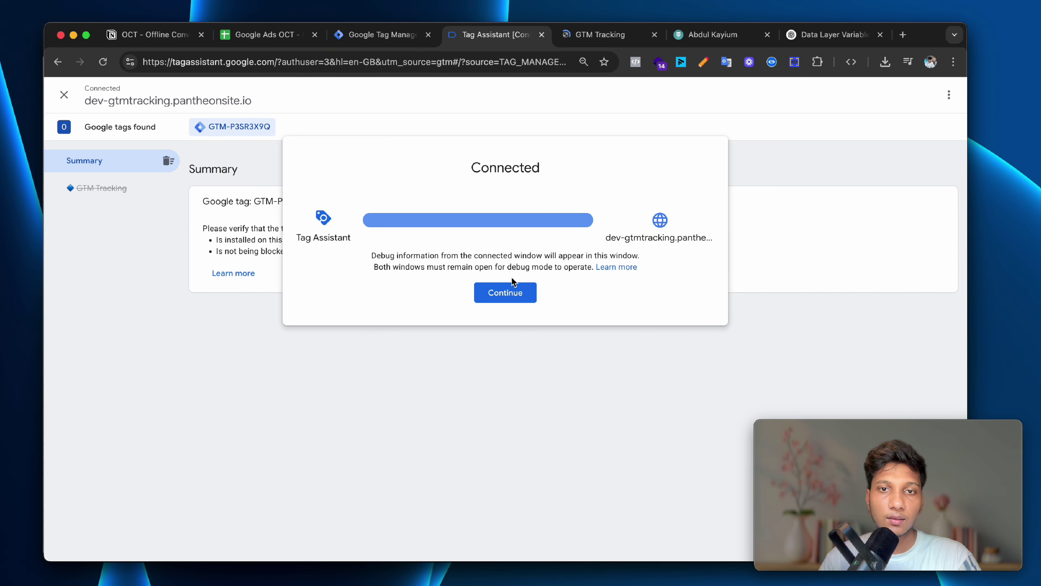
pyautogui.click(504, 291)
# Switch to the Google Ads OCT - CRM sheet and clear the old test records in B3:J23.
pyautogui.click(279, 44)
pyautogui.scroll(-5, 387, 315)
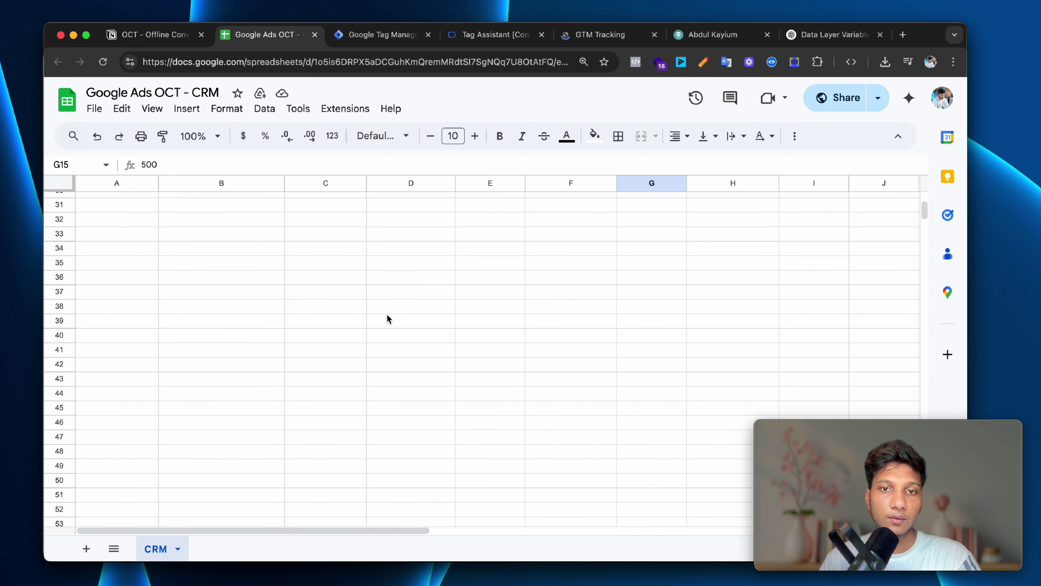
pyautogui.scroll(3, 432, 330)
pyautogui.click(442, 341)
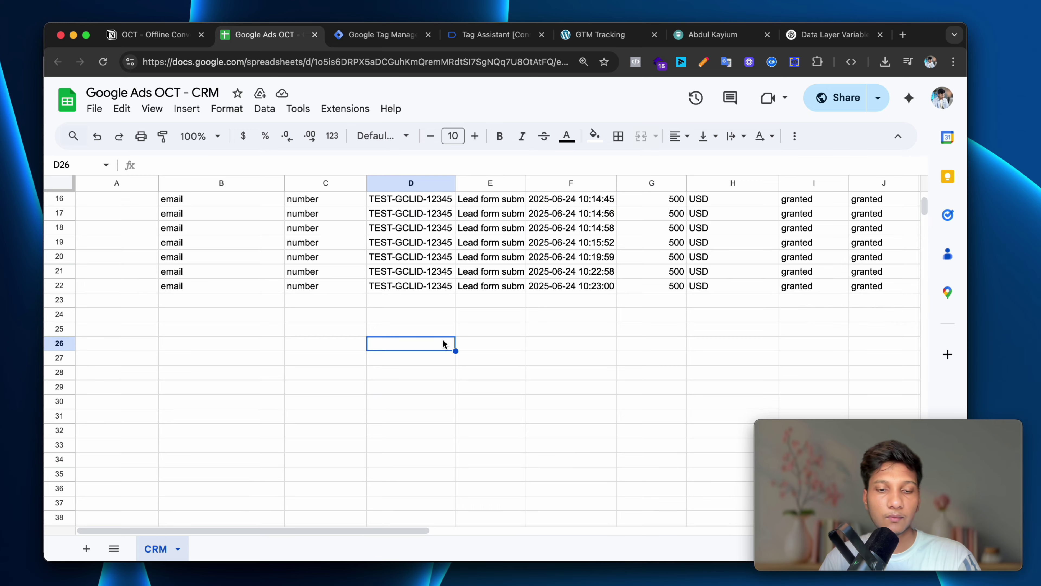
pyautogui.hotkey('ctrl', 'c')
pyautogui.scroll(3, 448, 319)
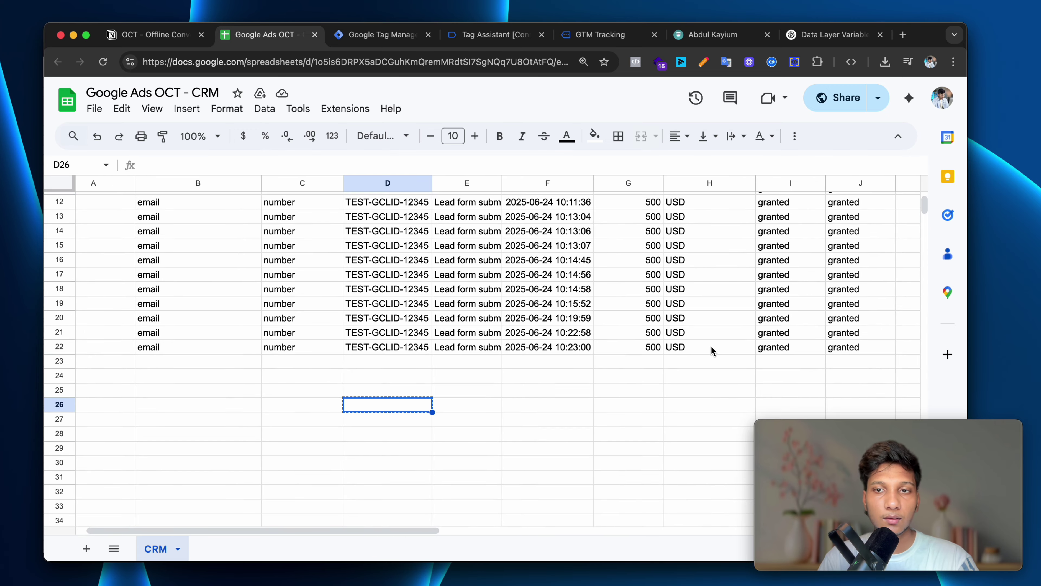
pyautogui.moveTo(865, 363); pyautogui.dragTo(205, 240)
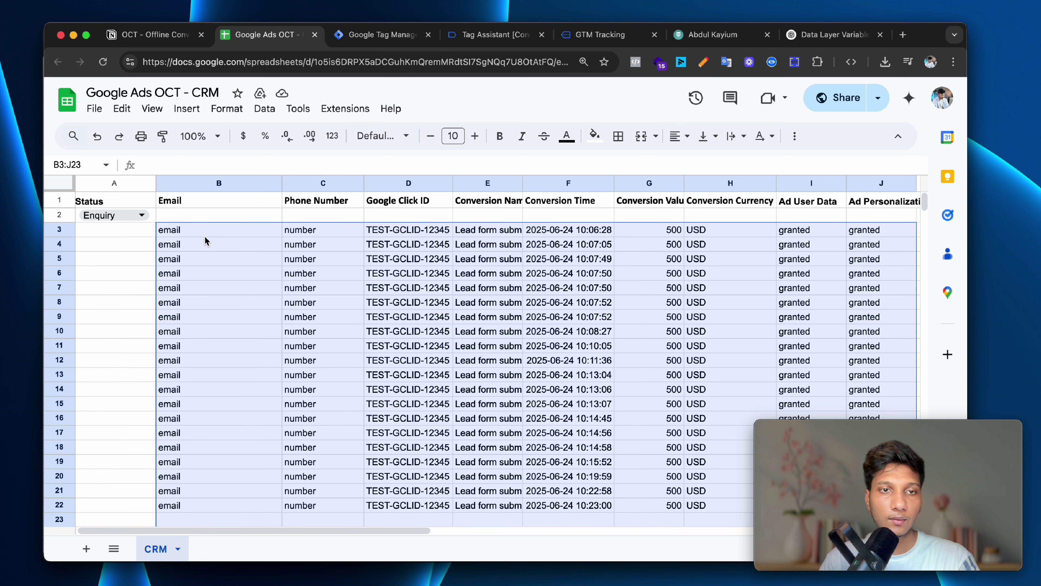
pyautogui.press('Delete')
pyautogui.click(324, 258)
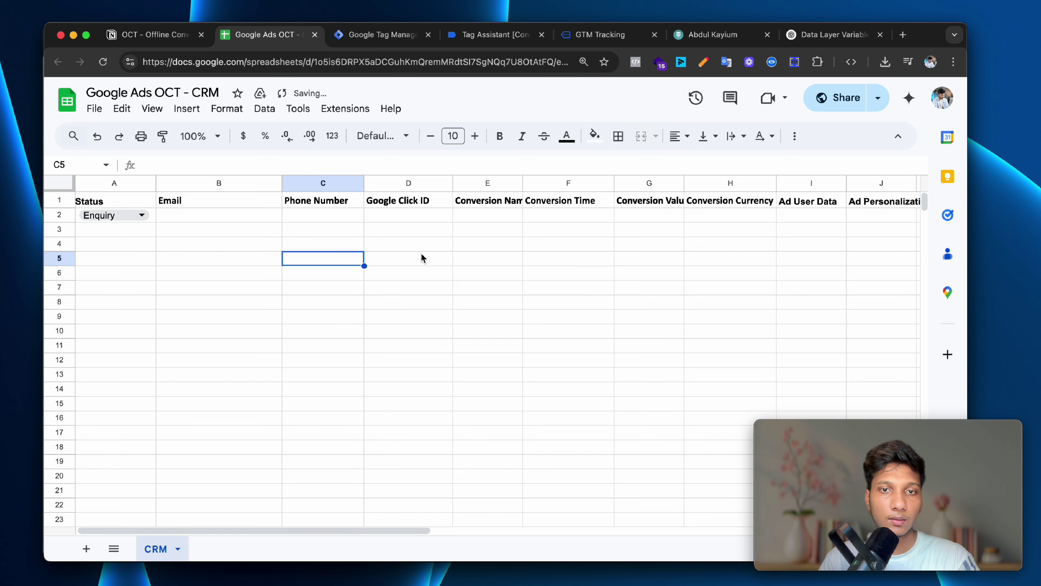
# On the GTM Tracking site, fill in the lead form with a test name, e-mail and phone number and submit it.
pyautogui.click(575, 41)
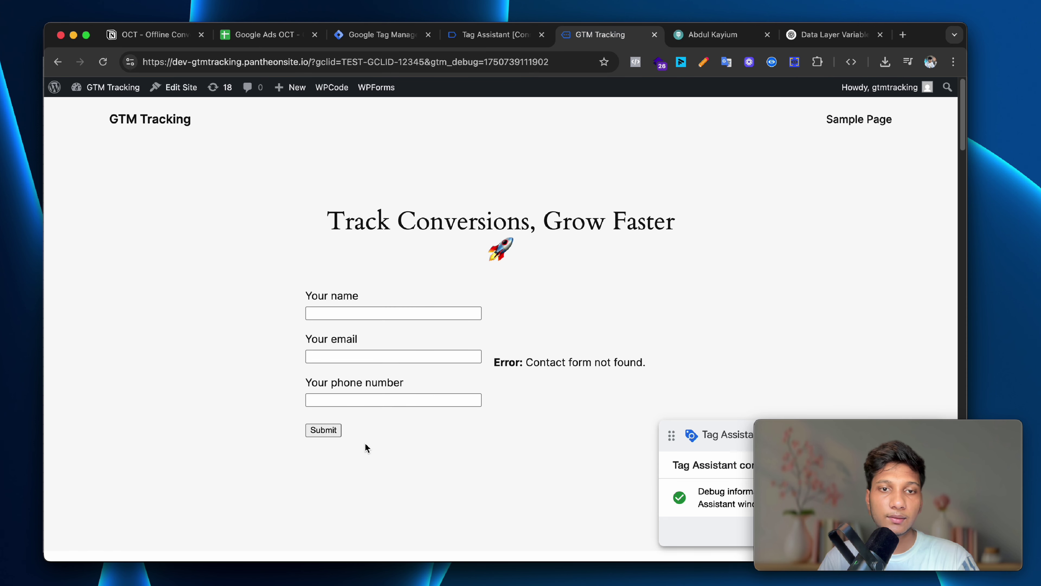
pyautogui.doubleClick(379, 428)
pyautogui.click(279, 39)
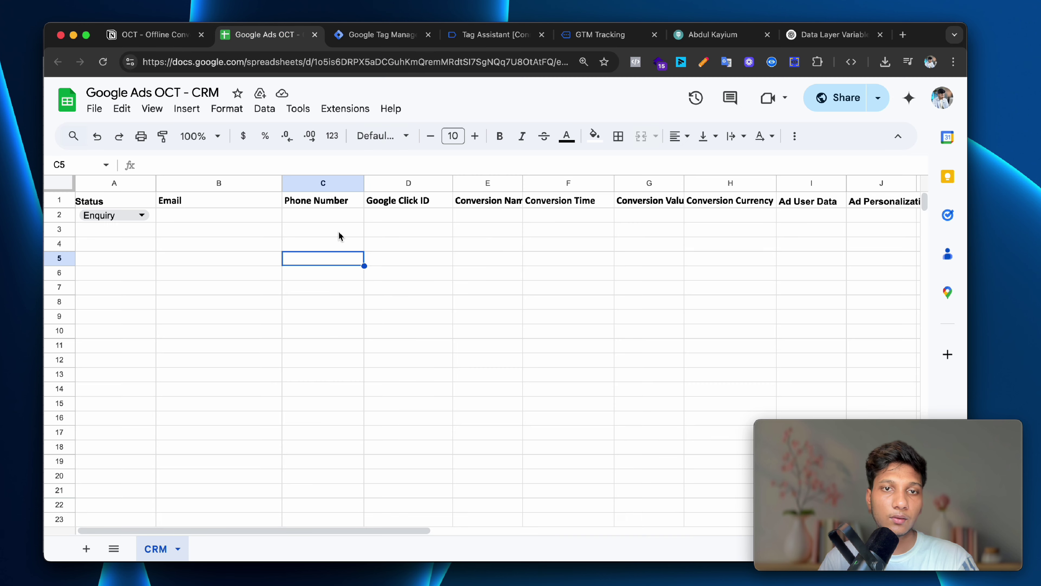
pyautogui.click(412, 235)
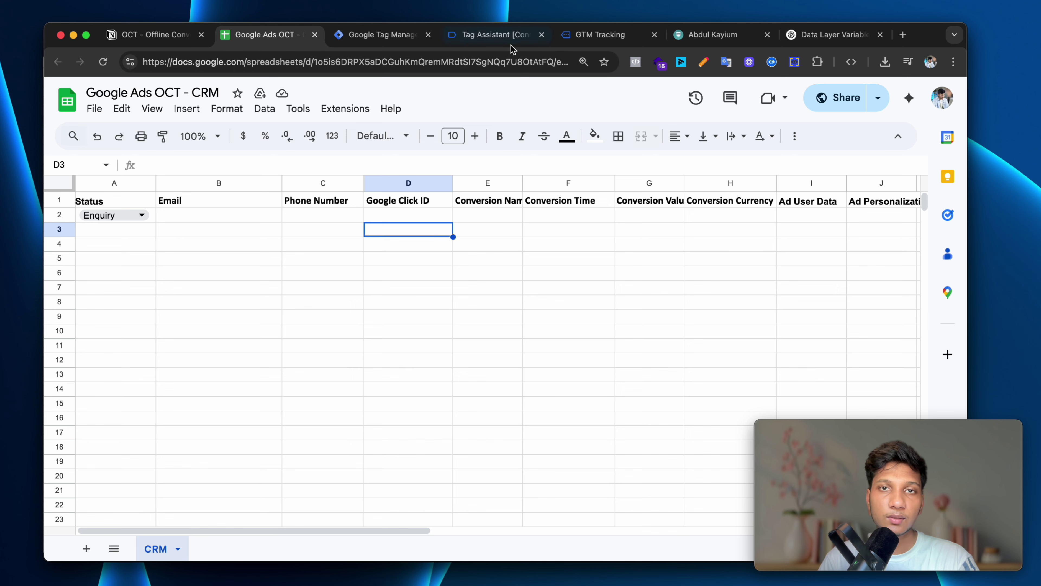
pyautogui.click(590, 36)
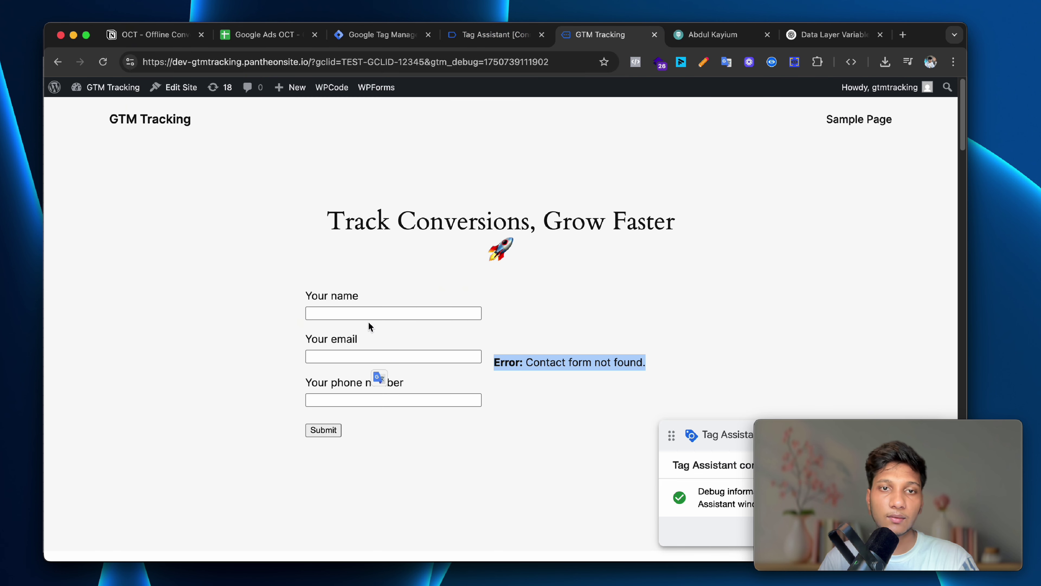
pyautogui.click(371, 313)
pyautogui.click(416, 339)
pyautogui.click(372, 358)
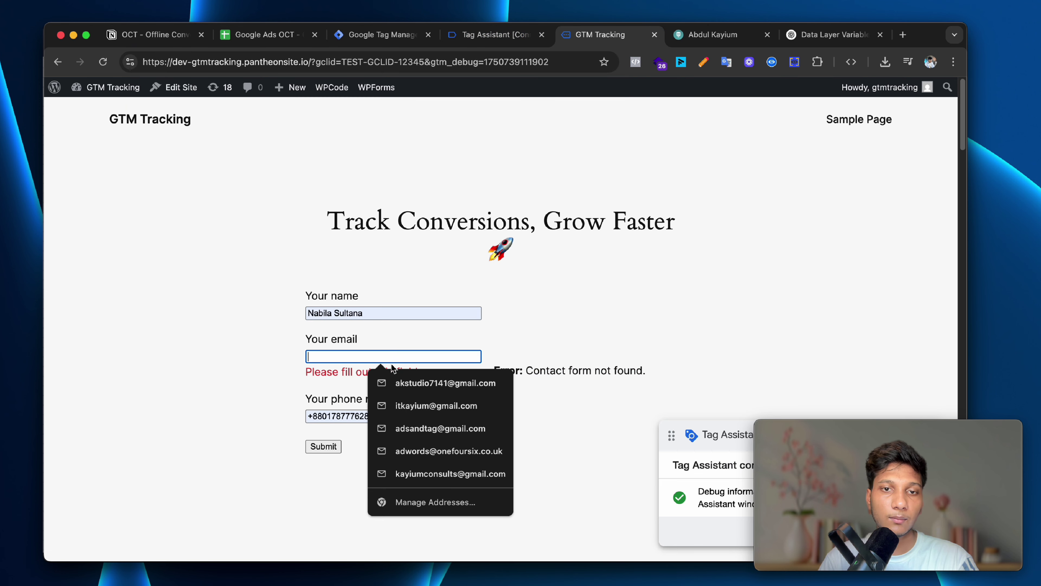
pyautogui.click(402, 379)
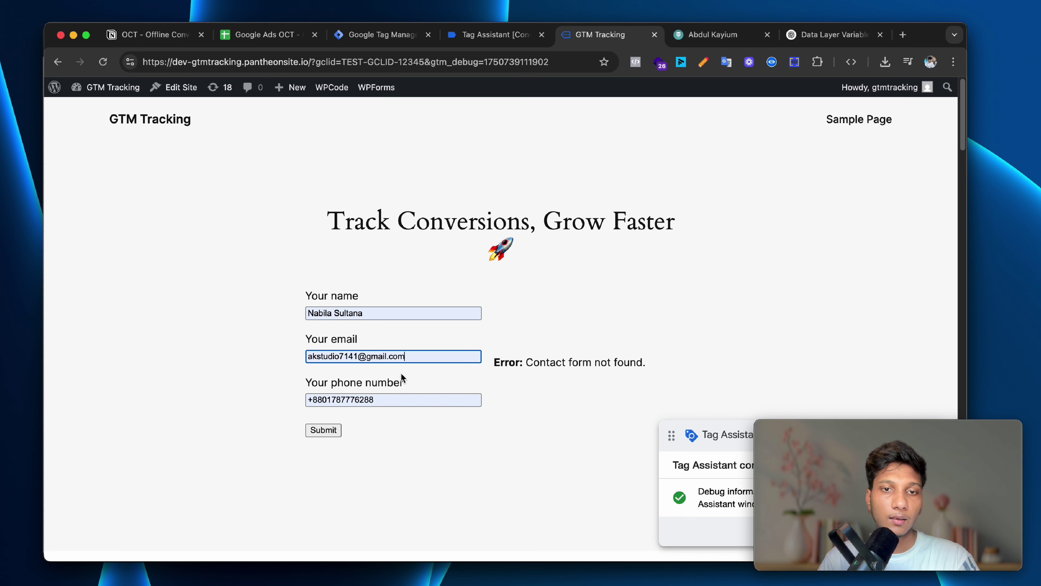
pyautogui.click(323, 431)
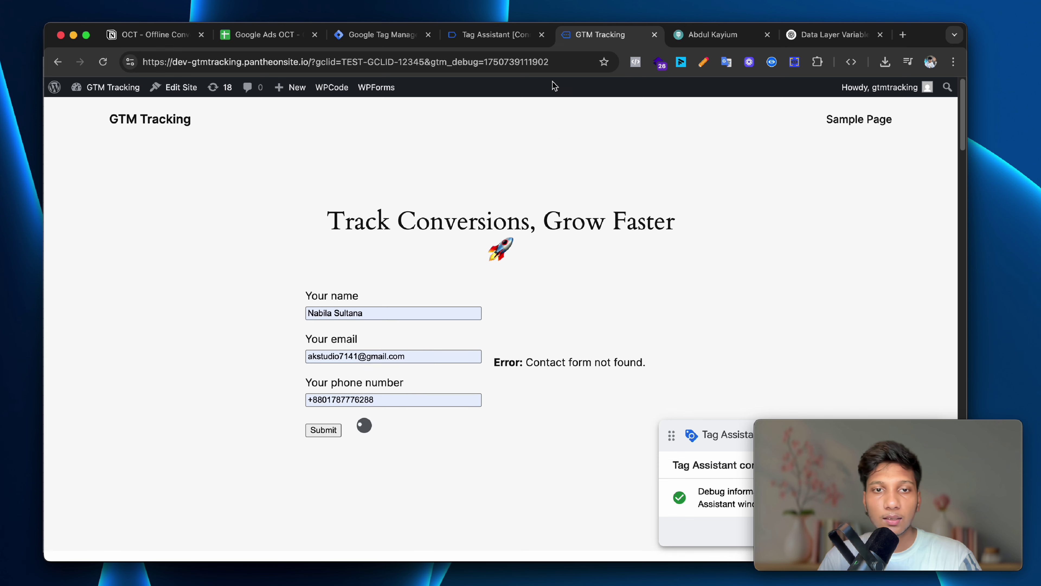
# In Tag Assistant, examine the kayium_form_submission event's tags and expand its API call details.
pyautogui.click(496, 37)
pyautogui.click(172, 217)
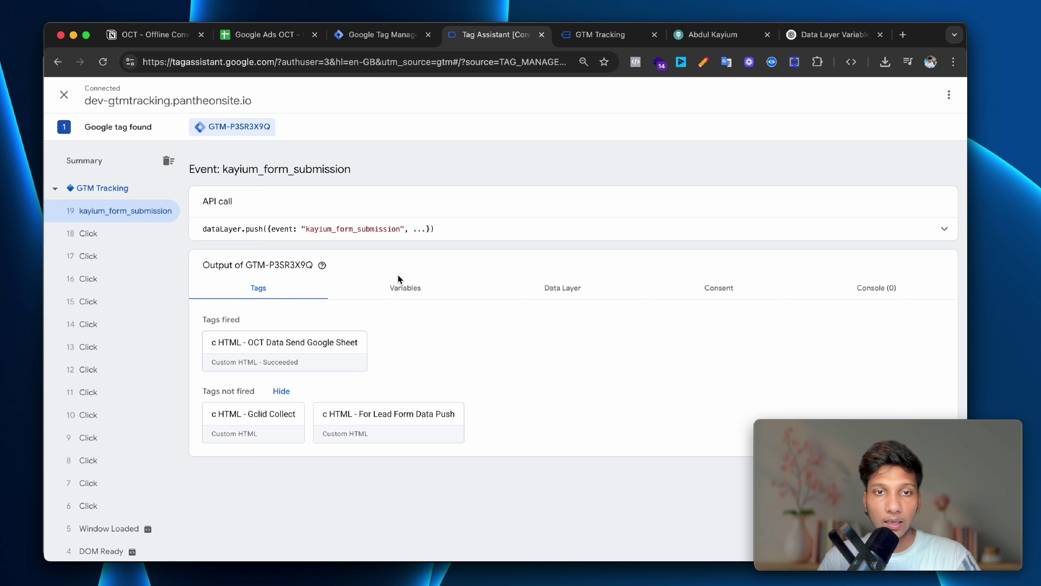
pyautogui.click(533, 229)
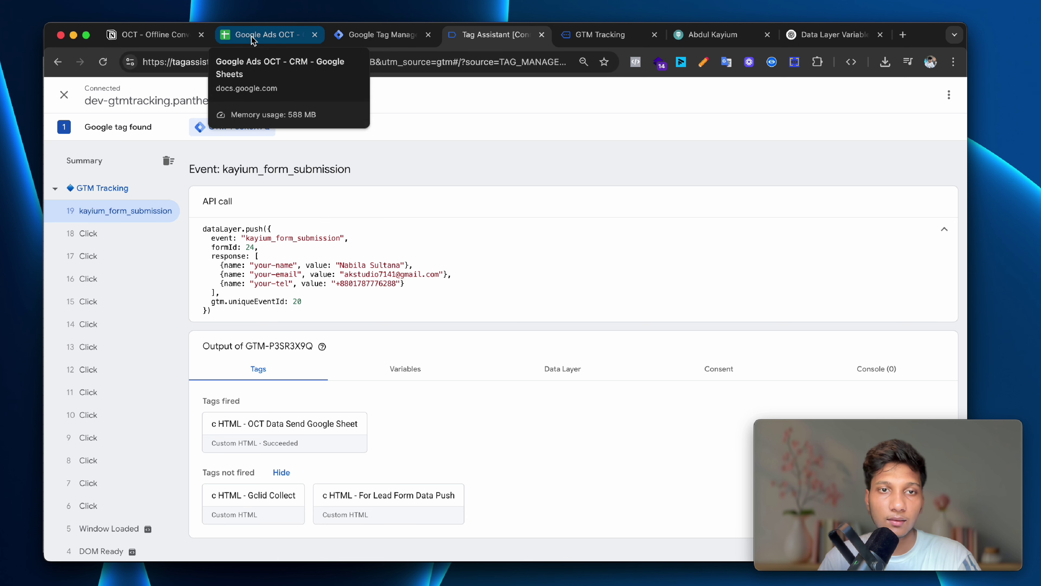
# Check the submitted lead's email, phone number and Google Click ID in row 3 of the CRM sheet.
pyautogui.click(254, 37)
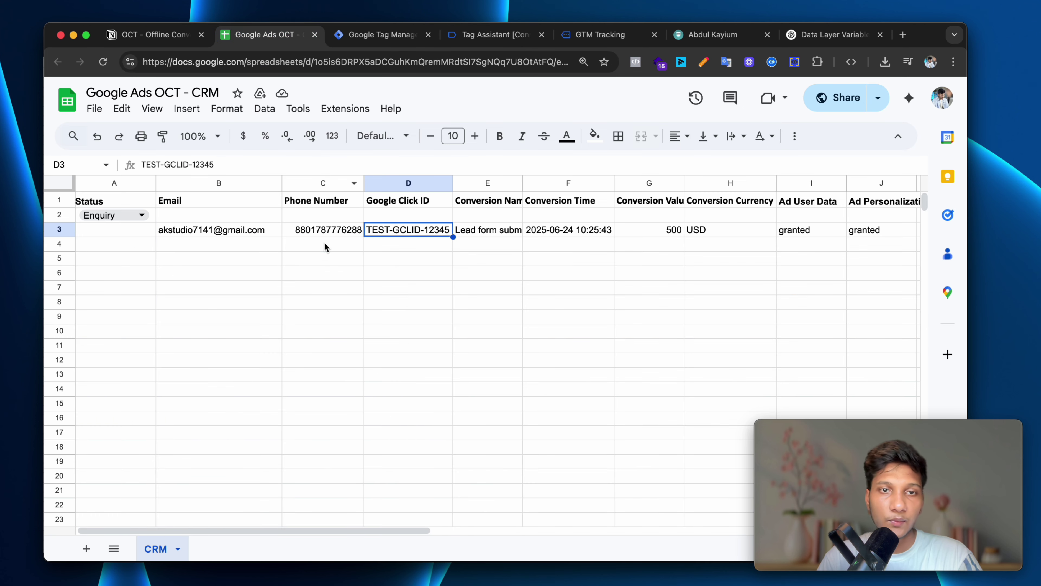
pyautogui.click(309, 246)
pyautogui.click(206, 231)
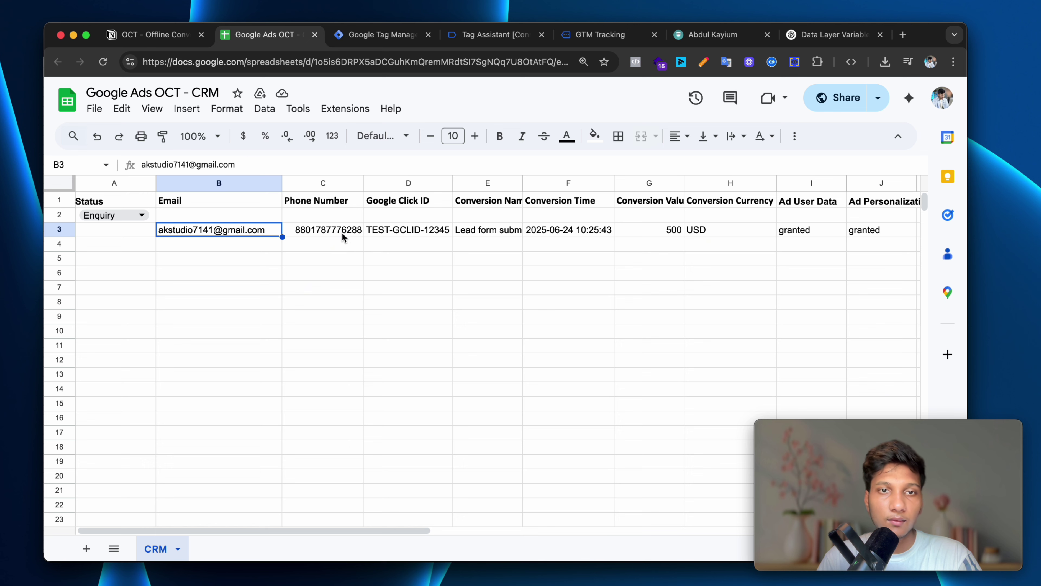
pyautogui.click(343, 234)
pyautogui.click(411, 232)
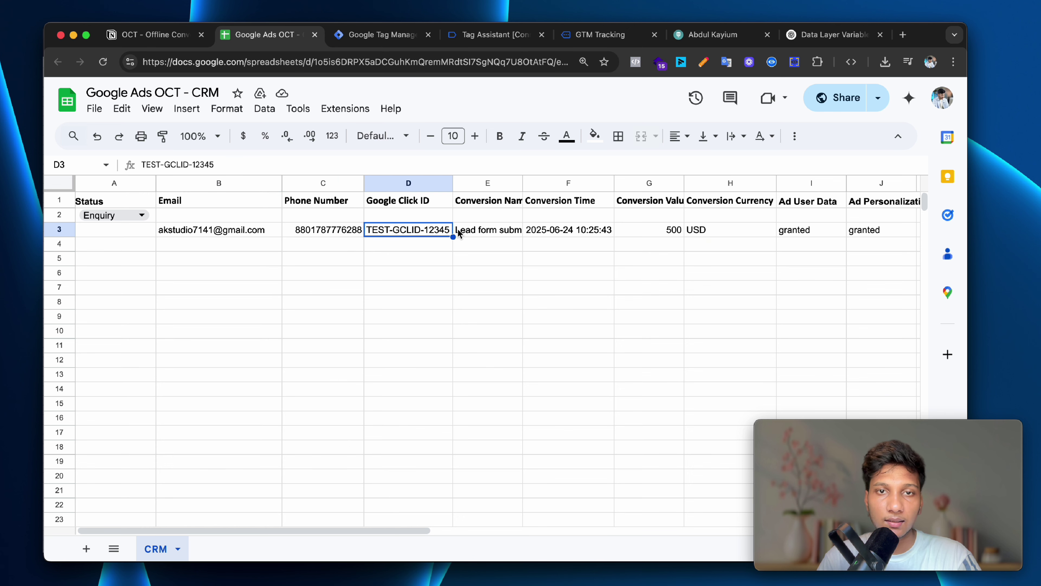
pyautogui.click(304, 230)
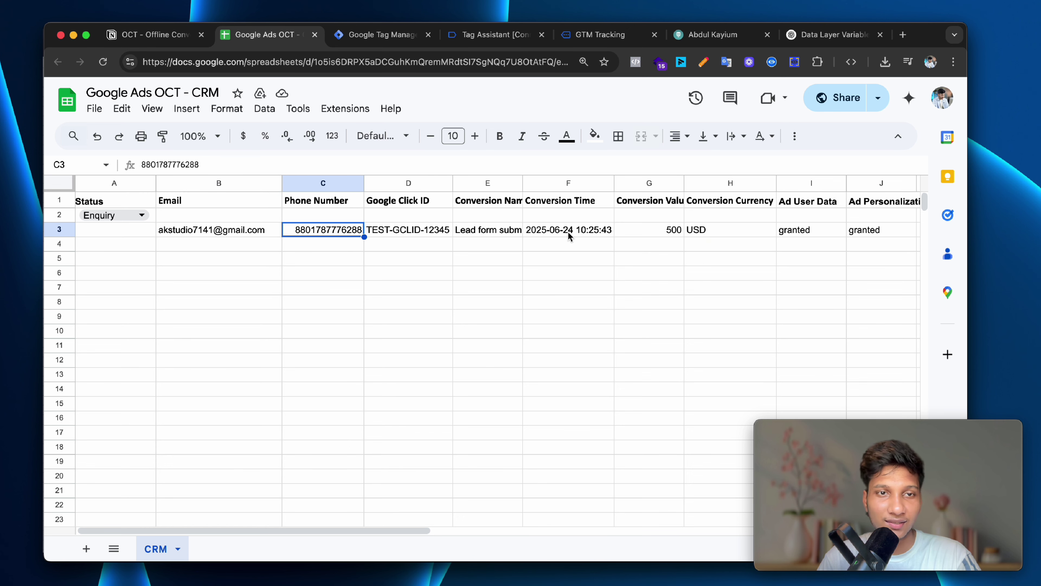
# Fill the Enquiry status dropdown from A2 down to A3 for the new lead.
pyautogui.click(401, 268)
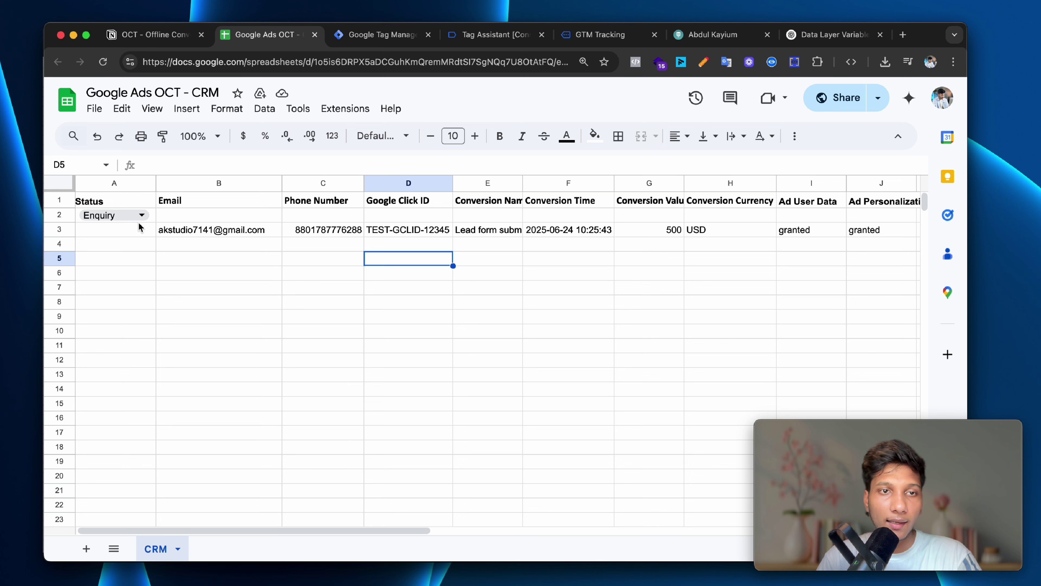
pyautogui.click(154, 222)
pyautogui.moveTo(154, 222); pyautogui.dragTo(155, 242)
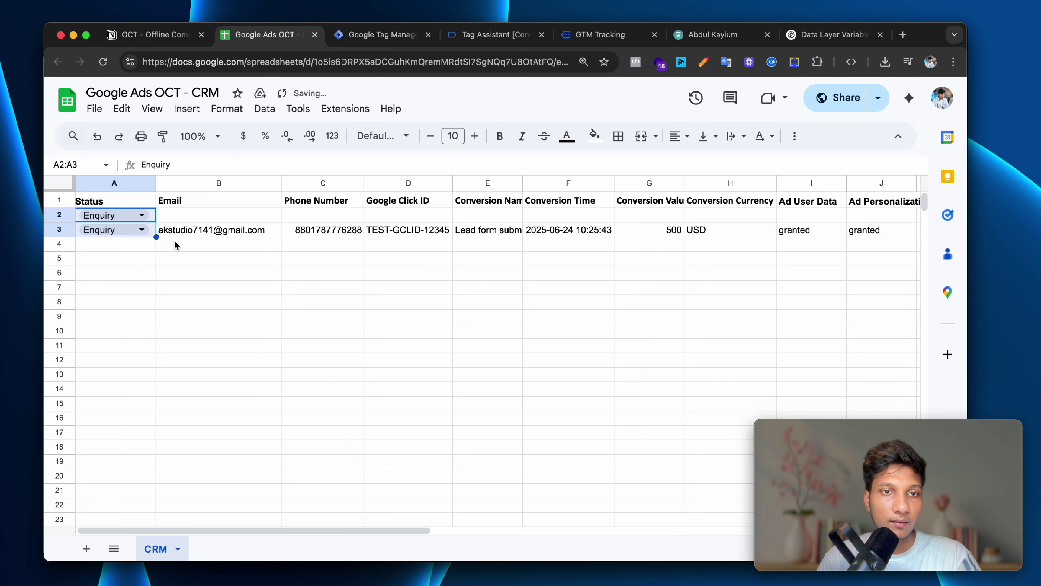
# Check the submitted lead's conversion name and conversion value in row 3 of the CRM sheet.
pyautogui.click(176, 245)
pyautogui.click(499, 229)
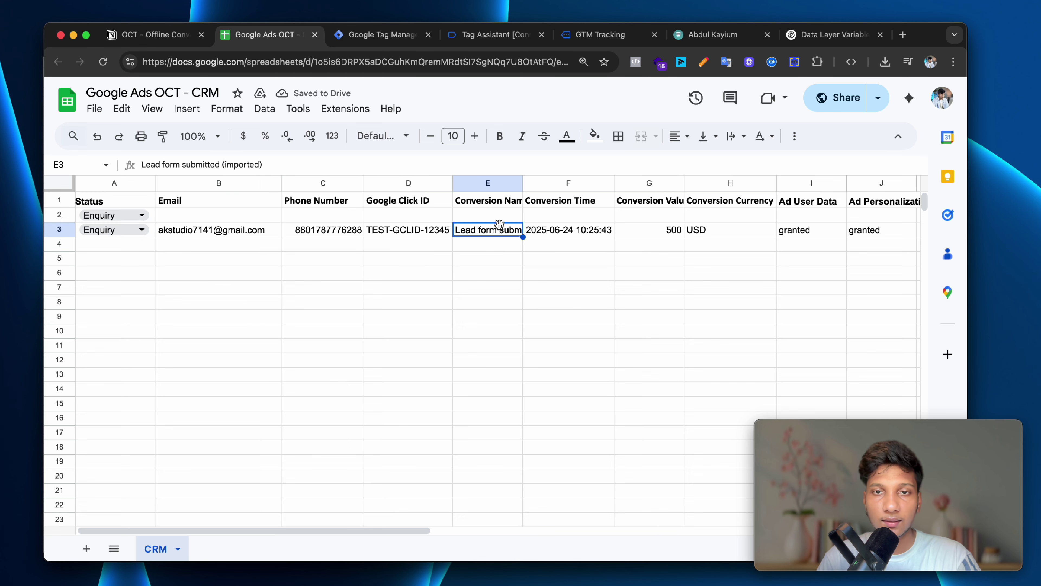
pyautogui.click(662, 226)
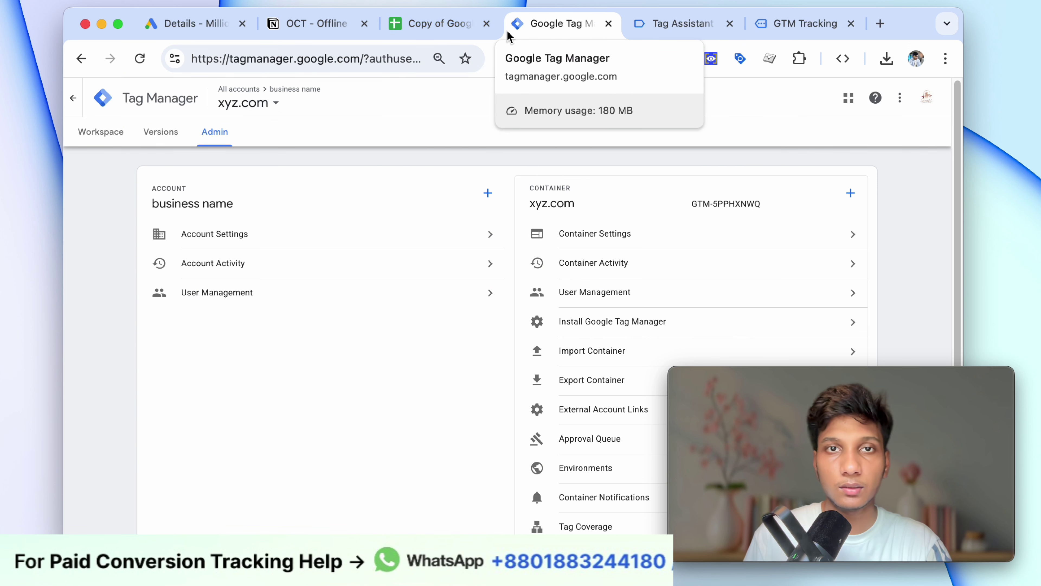
# From the Notion guide's spreadsheet collection, open the Google Ads OCT | Enquiry and Google Ads OCT | Closed Lead sheets.
pyautogui.click(451, 26)
pyautogui.click(237, 343)
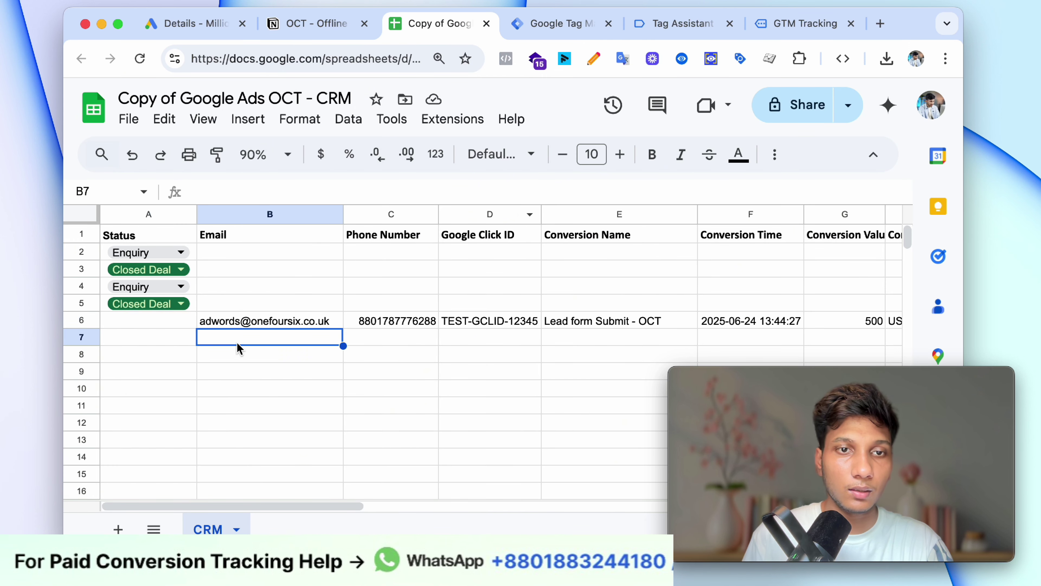
pyautogui.click(316, 24)
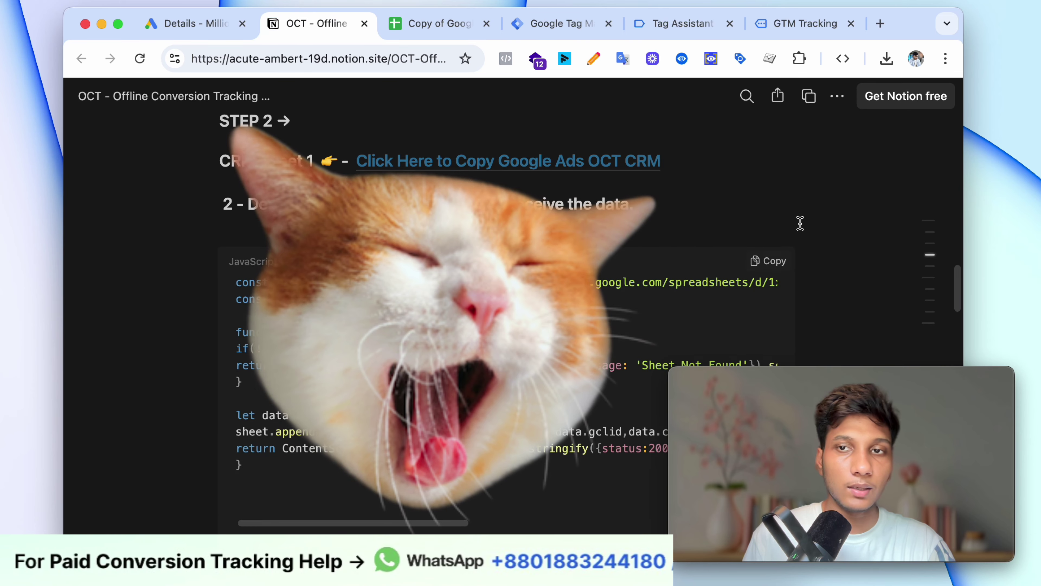
pyautogui.scroll(-10, 710, 252)
pyautogui.scroll(-10, 710, 252)
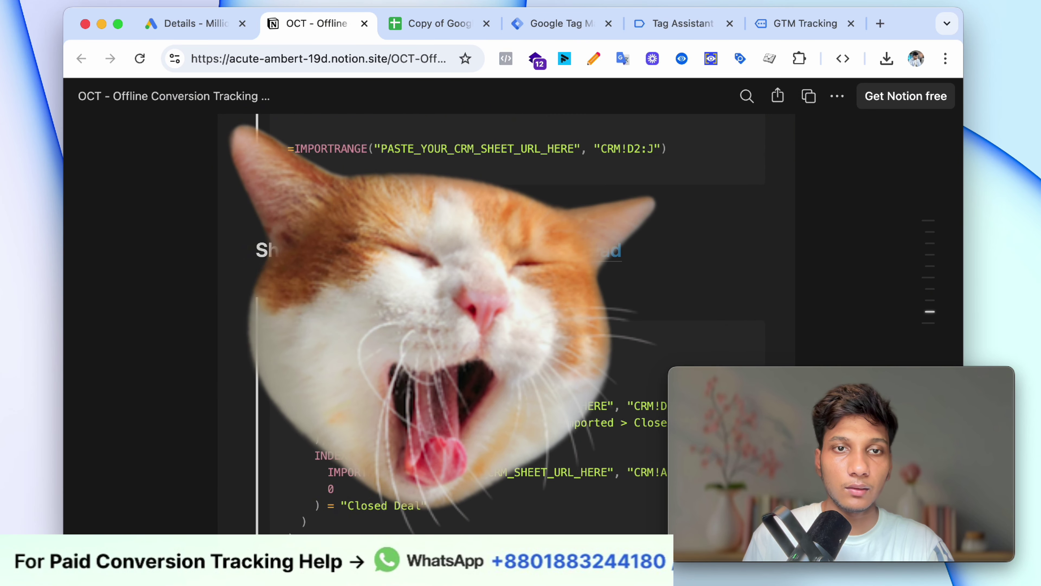
pyautogui.scroll(8, 506, 324)
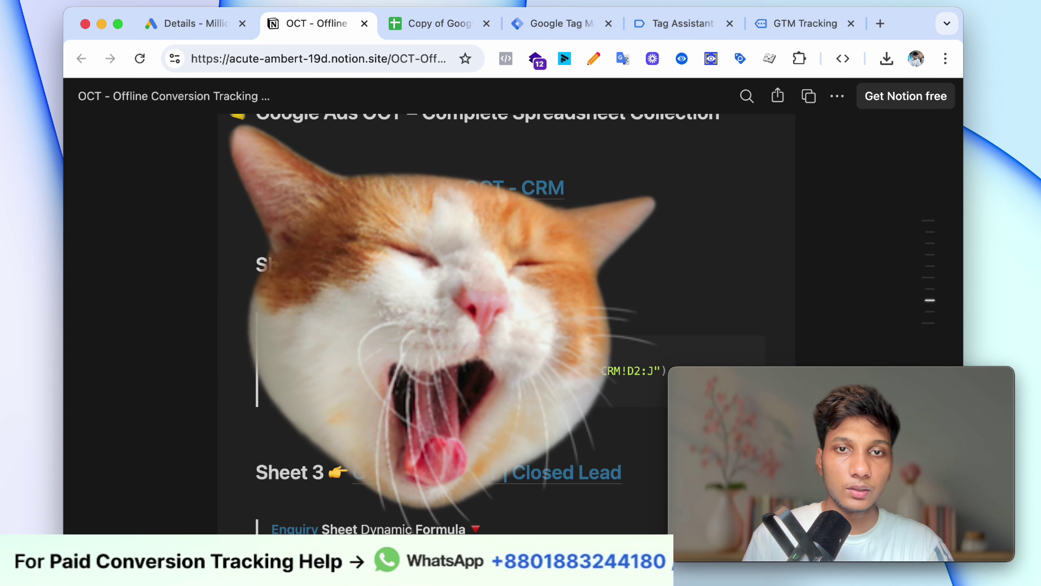
pyautogui.click(463, 189)
pyautogui.click(313, 28)
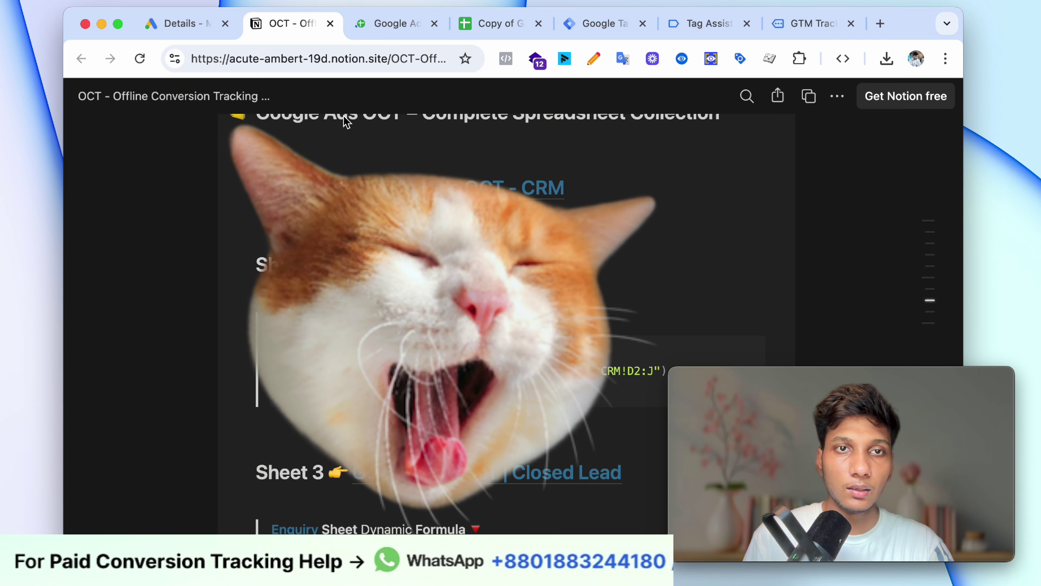
pyautogui.click(459, 472)
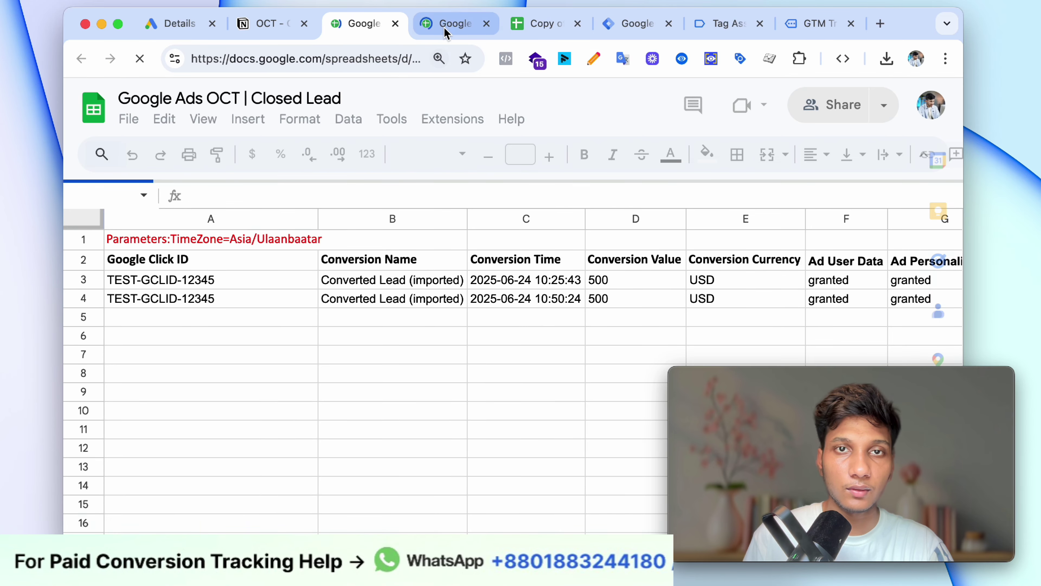
# Make a copy of the Google Ads OCT | Enquiry spreadsheet with its default name and close the original.
pyautogui.click(445, 30)
pyautogui.click(129, 119)
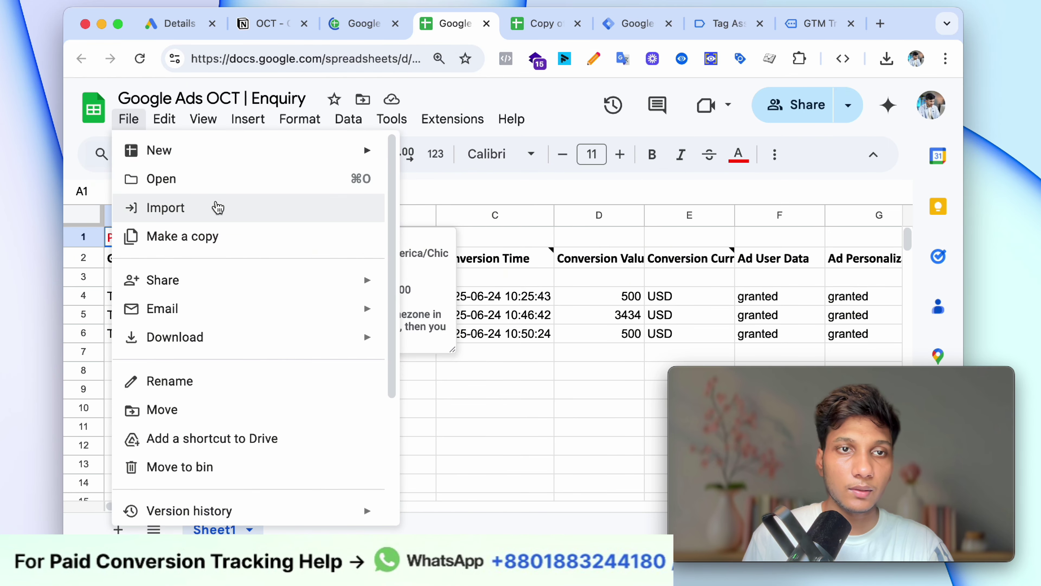
pyautogui.click(205, 237)
pyautogui.click(623, 492)
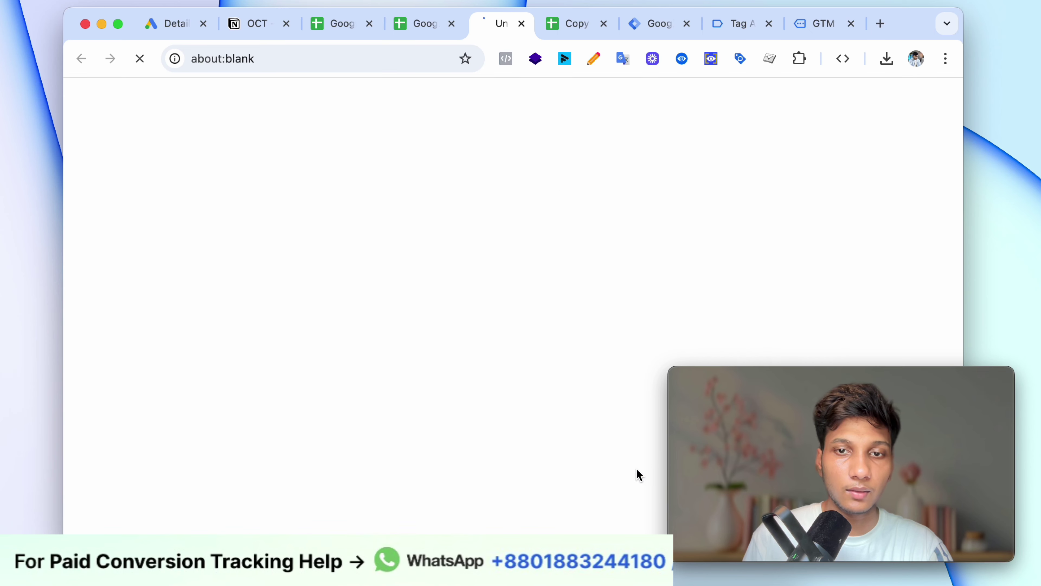
pyautogui.click(436, 36)
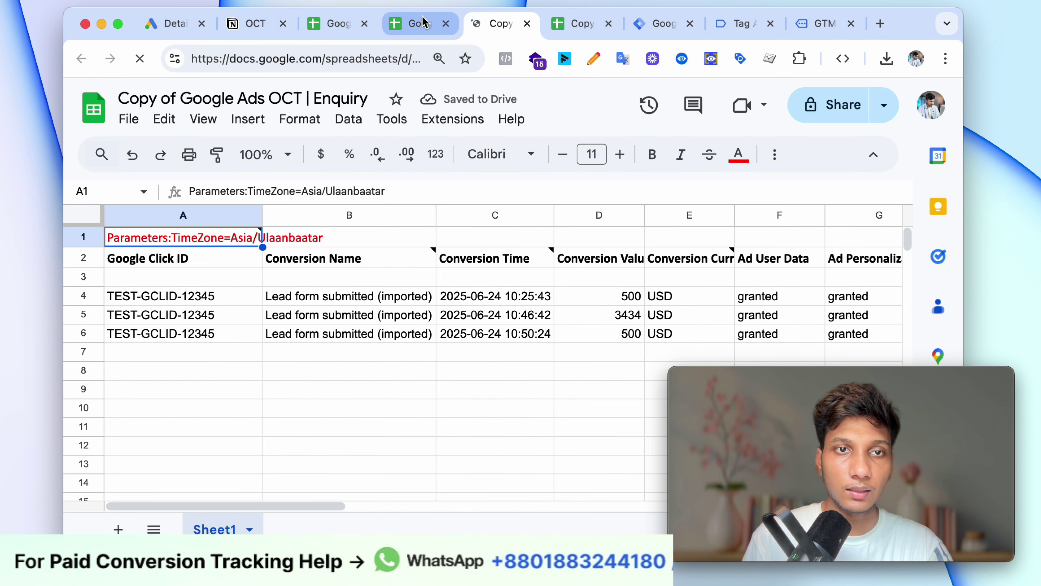
pyautogui.click(446, 23)
pyautogui.click(475, 29)
pyautogui.moveTo(476, 29); pyautogui.dragTo(427, 33)
pyautogui.click(484, 26)
# Copy the Google Ads OCT | Closed Lead spreadsheet, close the original and place the copy after the Enquiry copy.
pyautogui.click(343, 25)
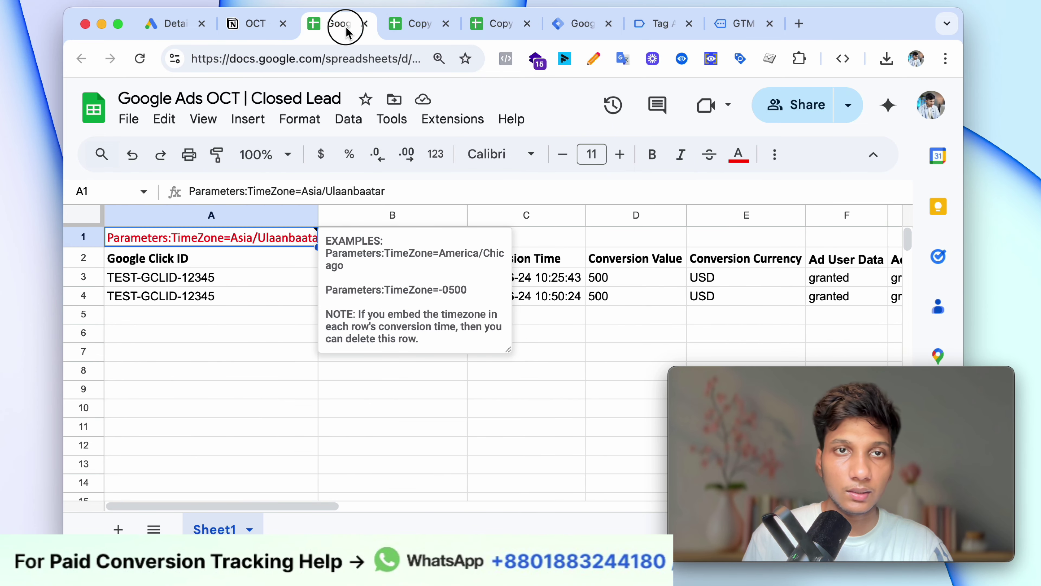
pyautogui.click(131, 120)
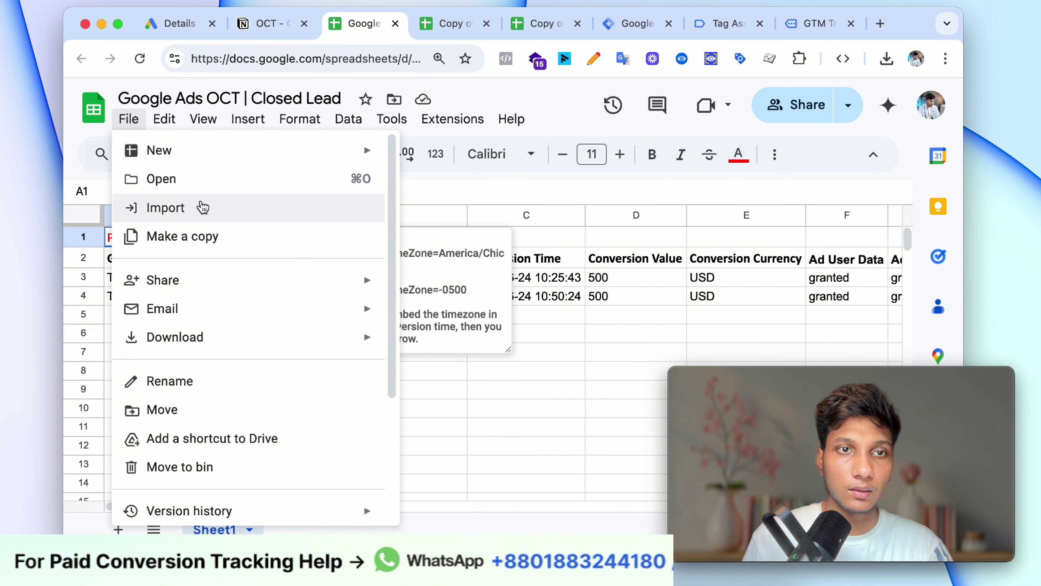
pyautogui.click(219, 236)
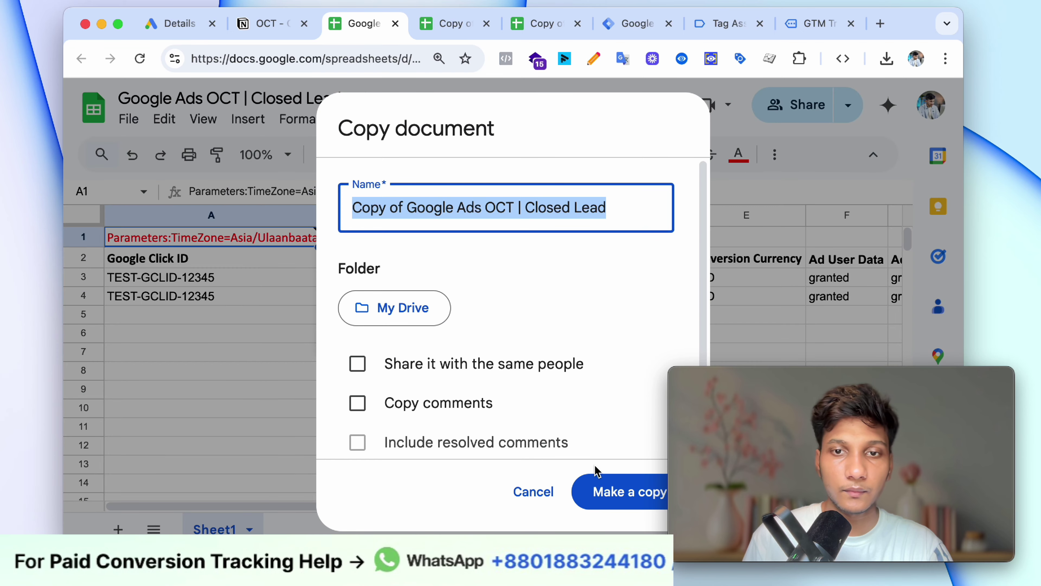
pyautogui.click(595, 480)
pyautogui.middleClick(338, 34)
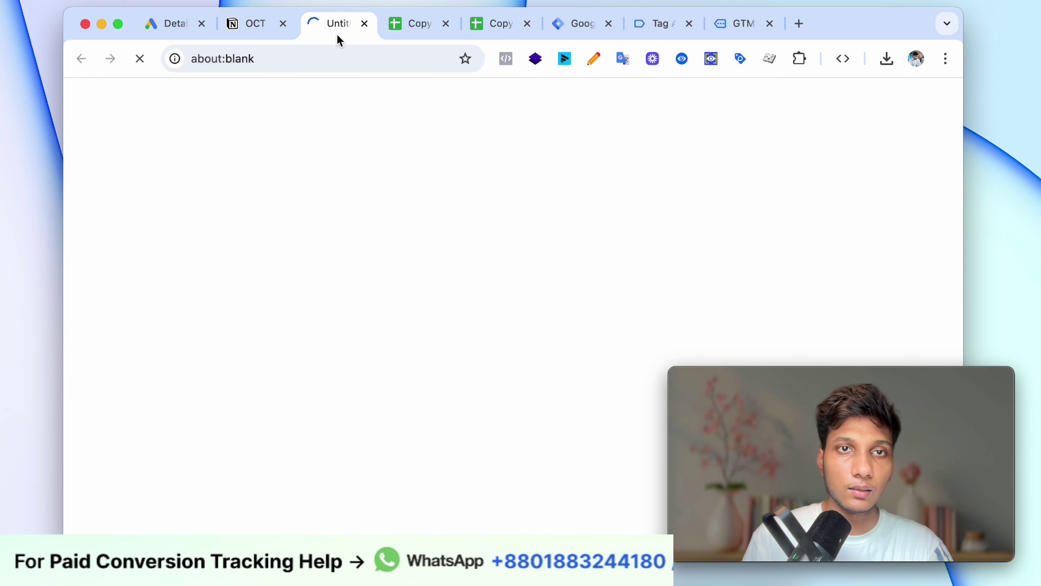
pyautogui.moveTo(346, 34); pyautogui.dragTo(469, 44)
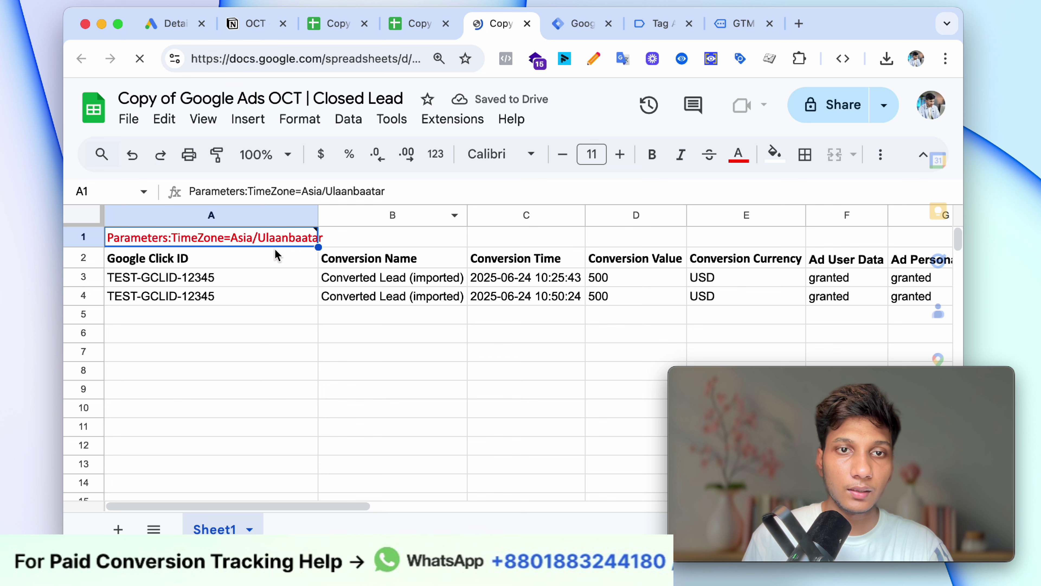
# Examine the header columns and sample conversion rows in the Closed Lead and Enquiry copies.
pyautogui.click(205, 283)
pyautogui.click(259, 258)
pyautogui.click(524, 296)
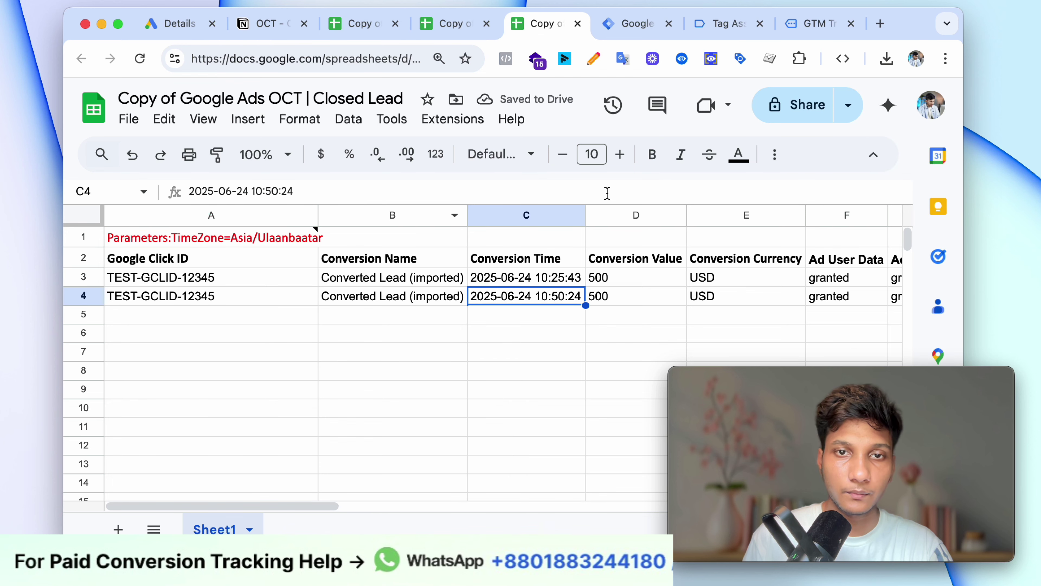
pyautogui.click(445, 24)
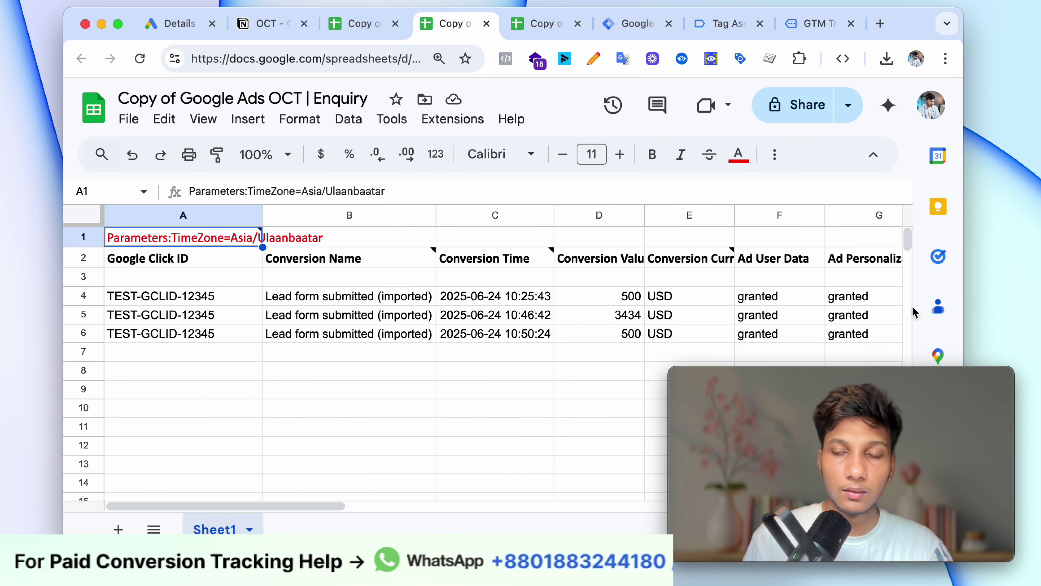
pyautogui.click(809, 314)
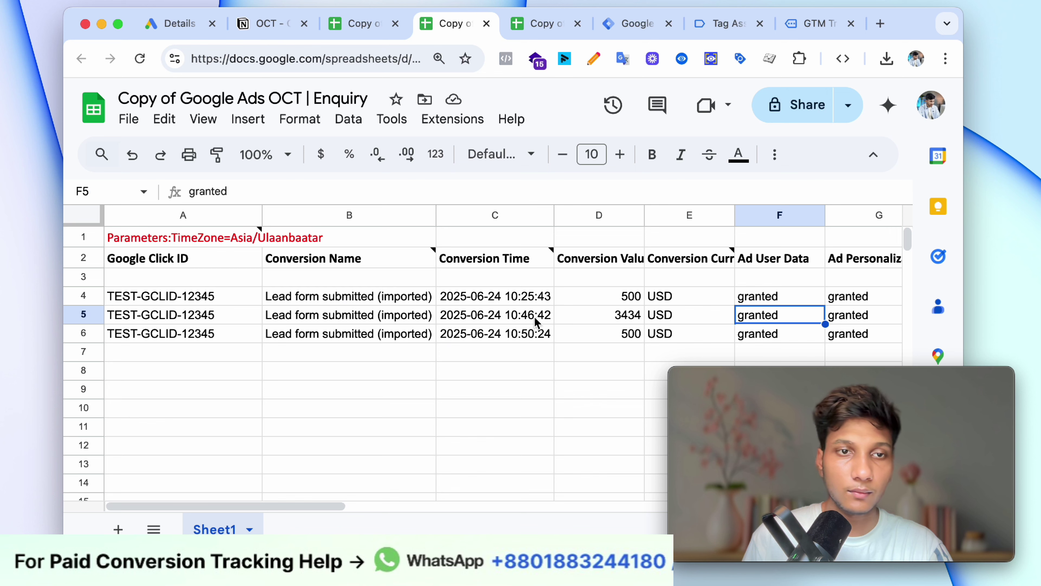
pyautogui.click(520, 368)
pyautogui.hscroll(3, 622, 366)
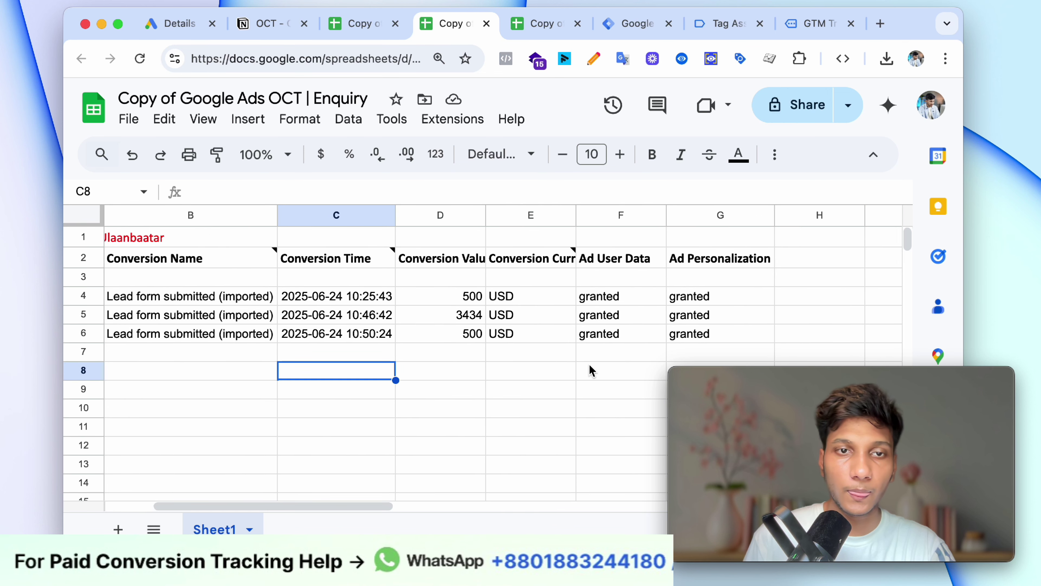
pyautogui.click(574, 372)
pyautogui.hotkey('ctrl', 'c')
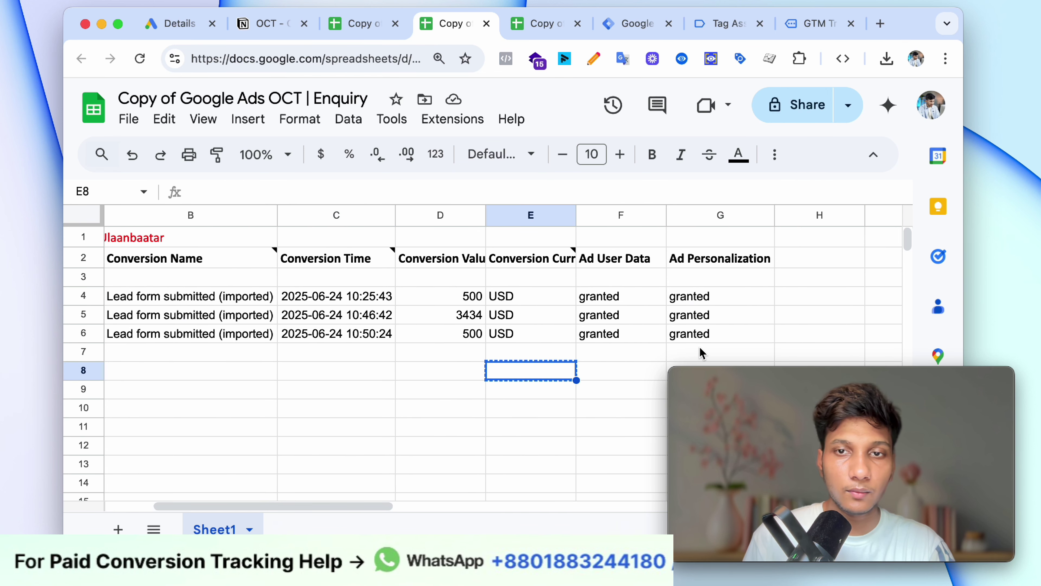
# Try to clear the sample conversion rows in A4:G7 of the Enquiry copy.
pyautogui.moveTo(700, 353); pyautogui.dragTo(215, 302)
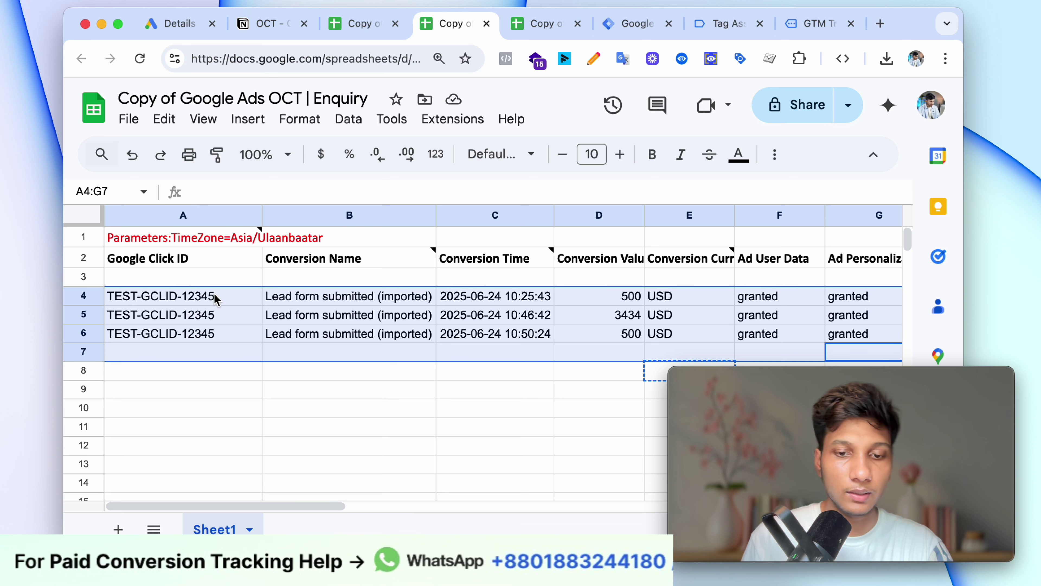
pyautogui.press('Delete')
pyautogui.click(303, 392)
# Delete the import formula in cell A3 of the Enquiry copy to clear its sample rows.
pyautogui.click(194, 266)
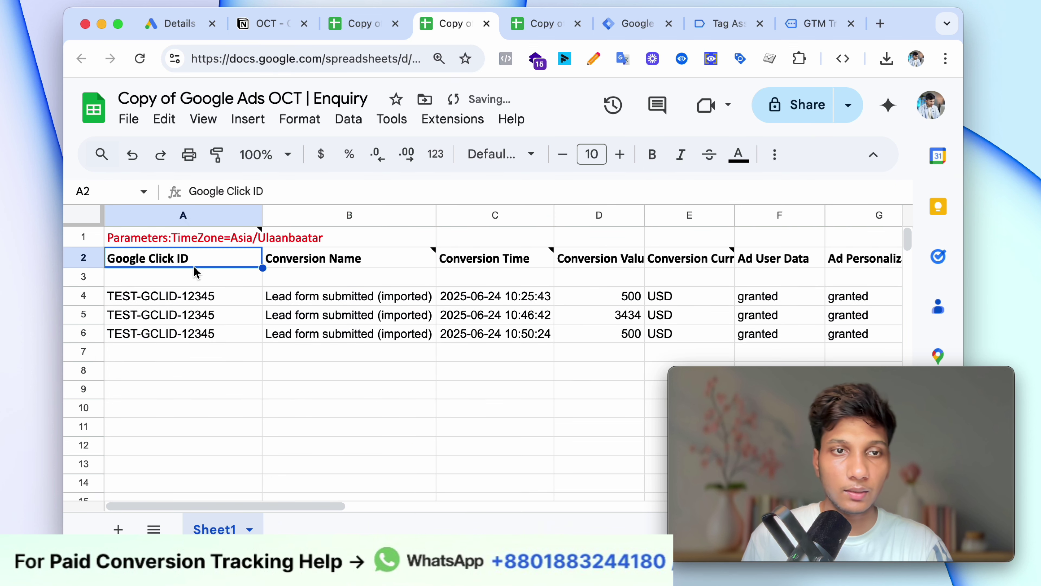
pyautogui.tripleClick(194, 277)
pyautogui.press('BackSpace')
pyautogui.press('Return')
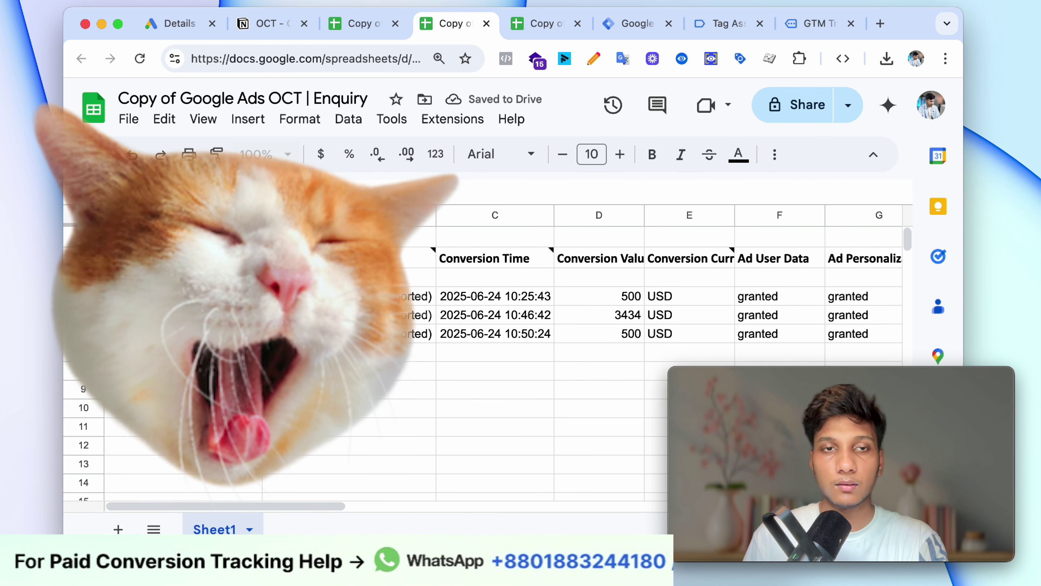
pyautogui.click(337, 327)
pyautogui.click(323, 280)
# Delete the ARRAYFORMULA in cell A3 of the Closed Lead copy to clear its sample rows.
pyautogui.click(548, 25)
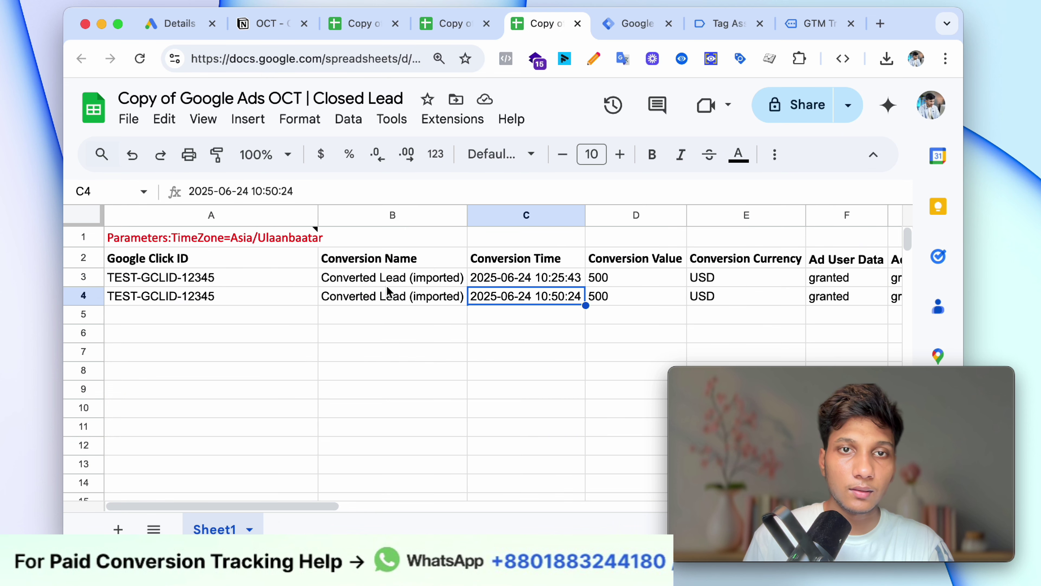
pyautogui.tripleClick(222, 277)
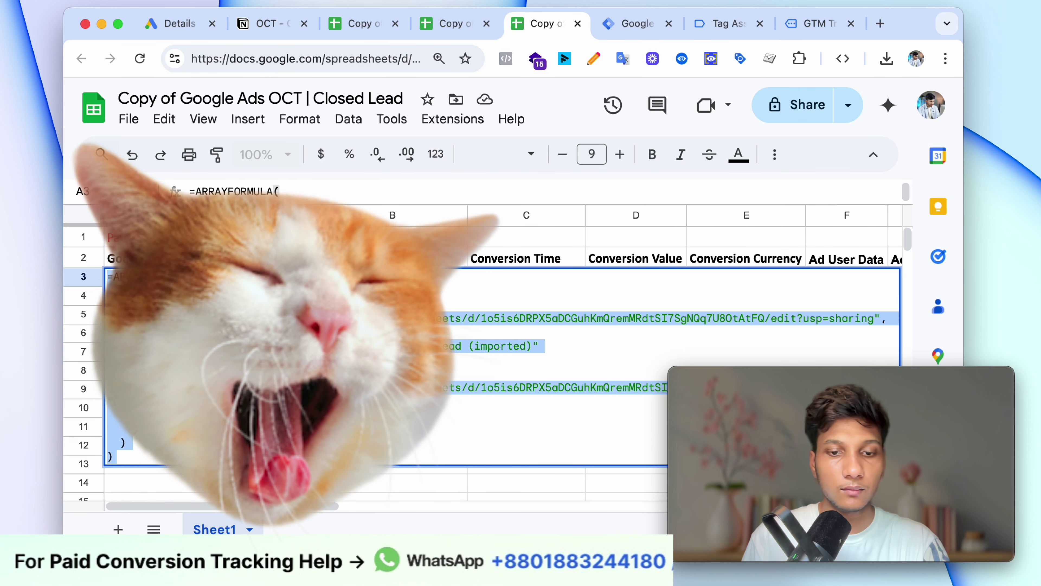
pyautogui.press('BackSpace')
pyautogui.click(237, 371)
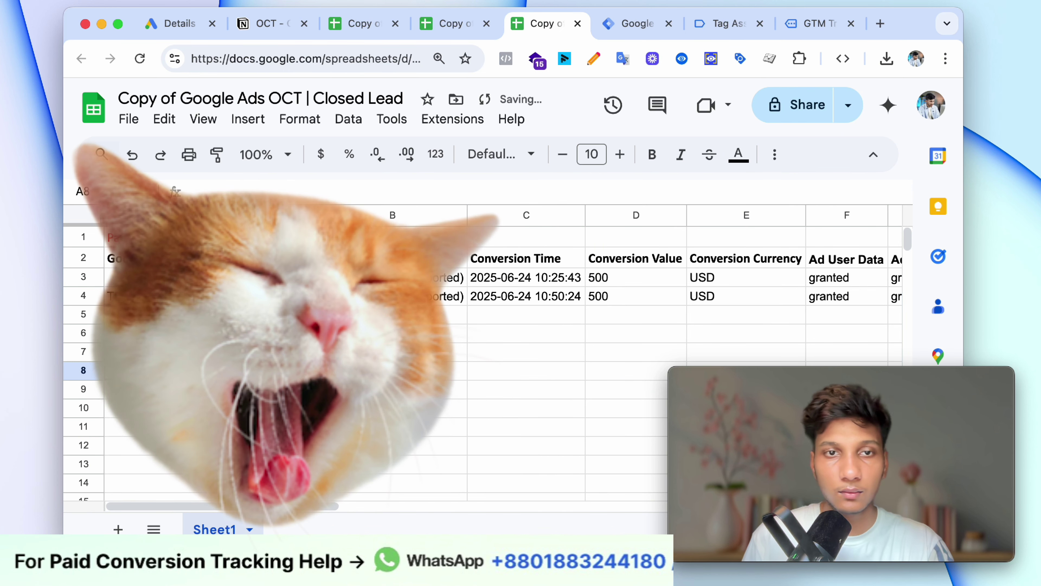
pyautogui.click(465, 31)
pyautogui.click(541, 23)
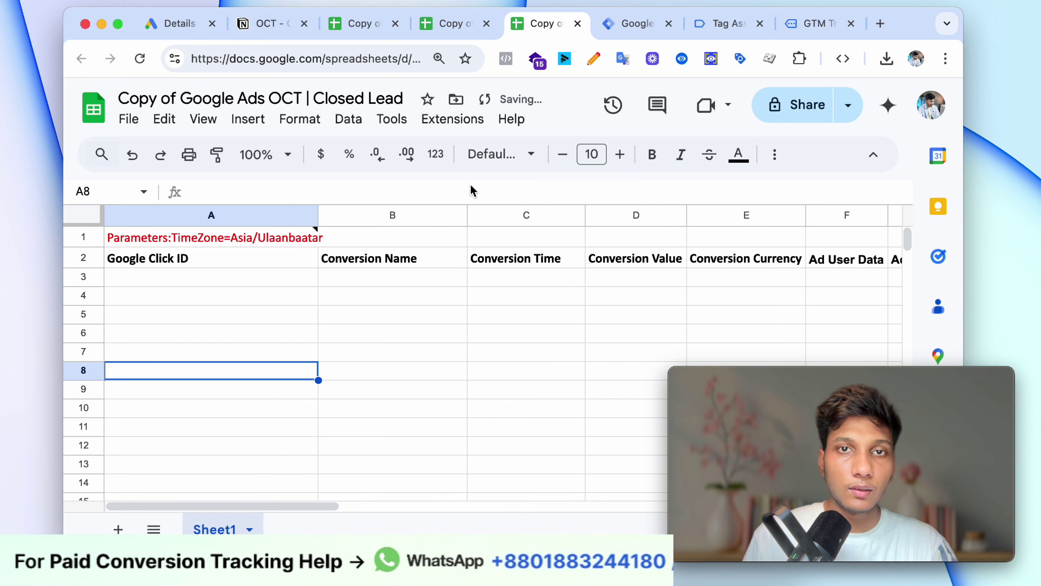
pyautogui.click(446, 315)
# Check the new lead's email and phone number in row 6 of the Copy of Google Ads OCT - CRM sheet.
pyautogui.click(451, 23)
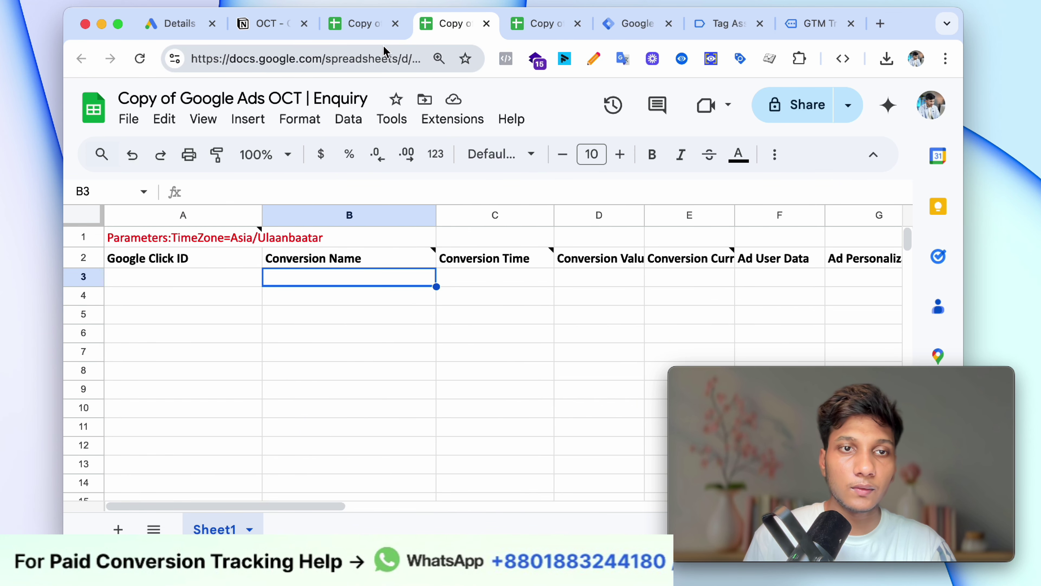
pyautogui.click(356, 25)
pyautogui.click(230, 286)
pyautogui.click(322, 328)
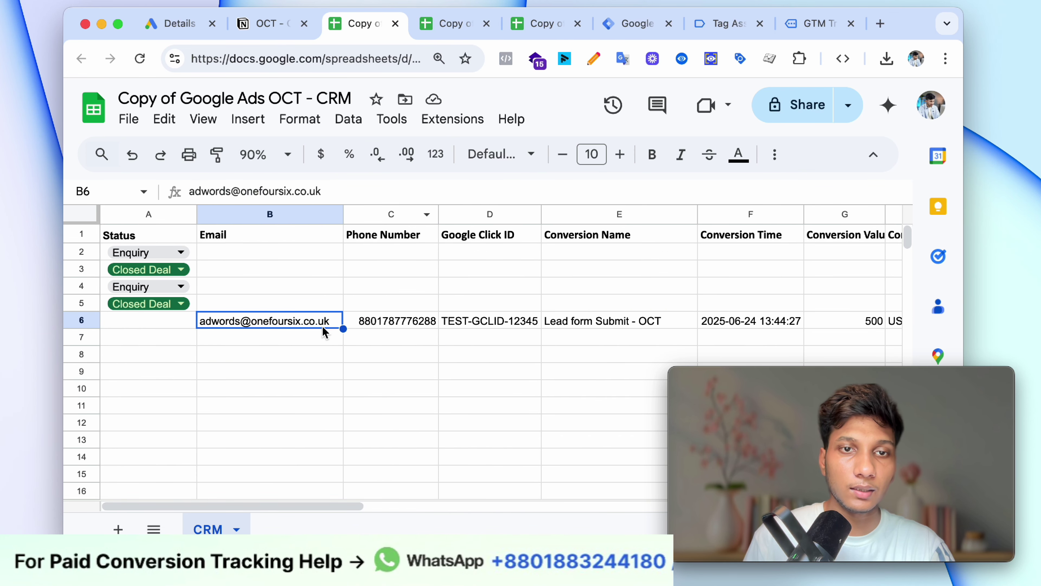
pyautogui.click(359, 337)
pyautogui.click(379, 318)
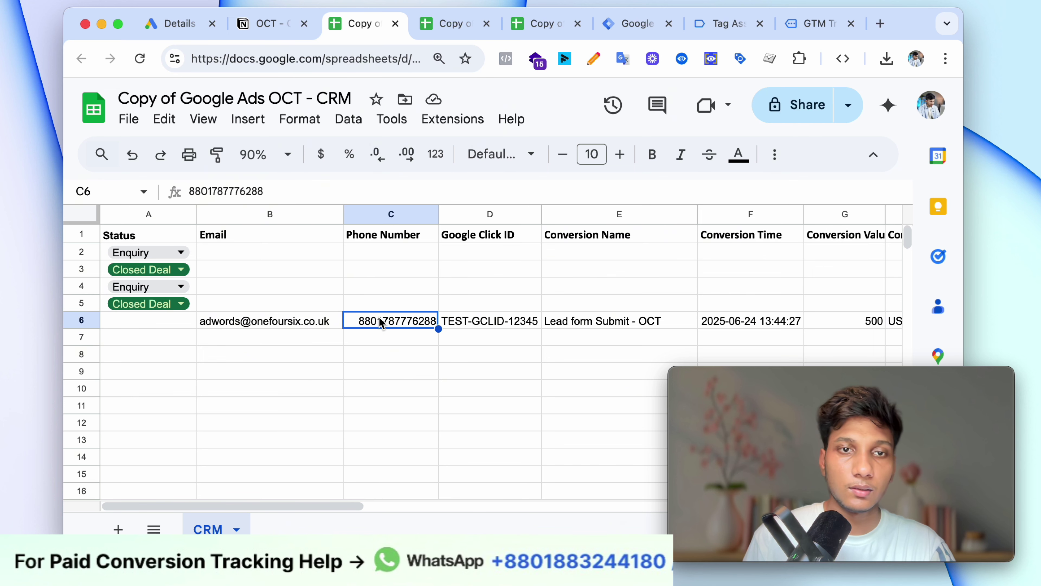
pyautogui.click(213, 324)
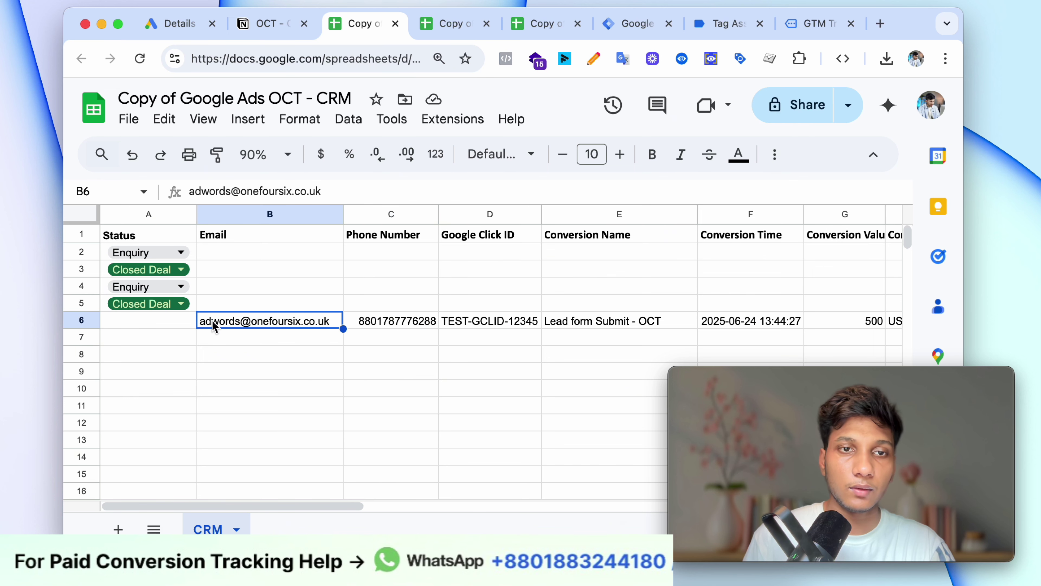
# Fill the Status dropdown from A5 down to A8 and set the row 6 lead's status to Enquiry.
pyautogui.click(195, 303)
pyautogui.moveTo(197, 312); pyautogui.dragTo(192, 350)
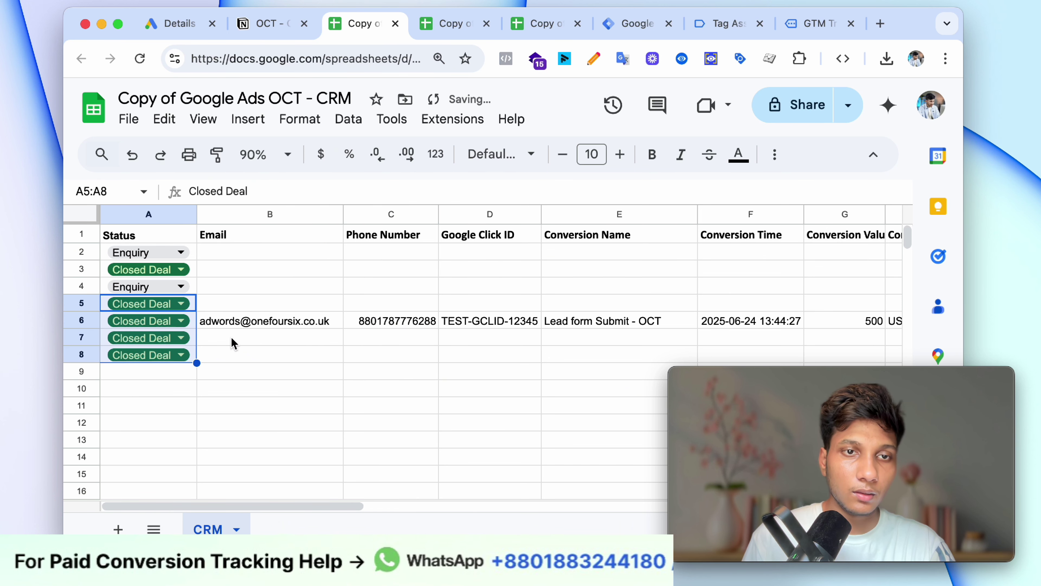
pyautogui.click(241, 354)
pyautogui.click(179, 323)
pyautogui.click(177, 342)
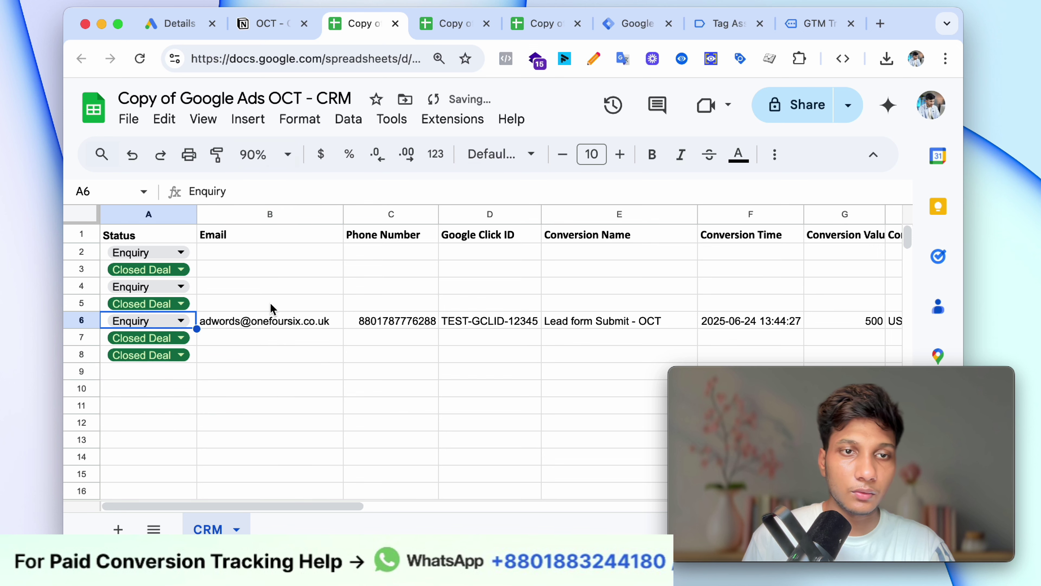
# Copy the formula =IMPORTRANGE("PASTE_YOUR_CRM_SHEET_URL_HERE", "CRM!D2:J") from the OCT Notion page into cell A3 of the Enquiry copy.
pyautogui.click(430, 23)
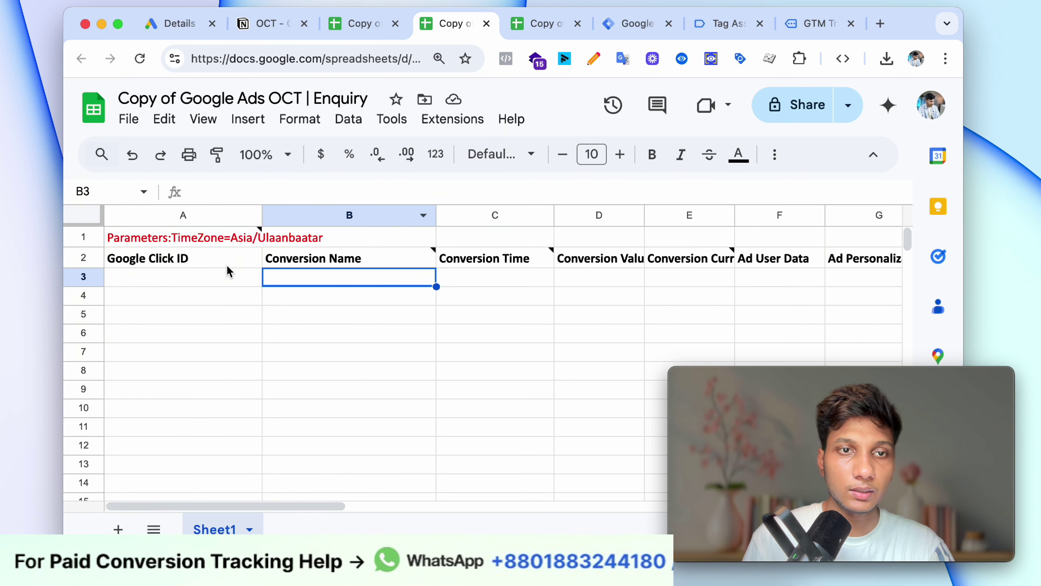
pyautogui.click(216, 276)
pyautogui.click(267, 24)
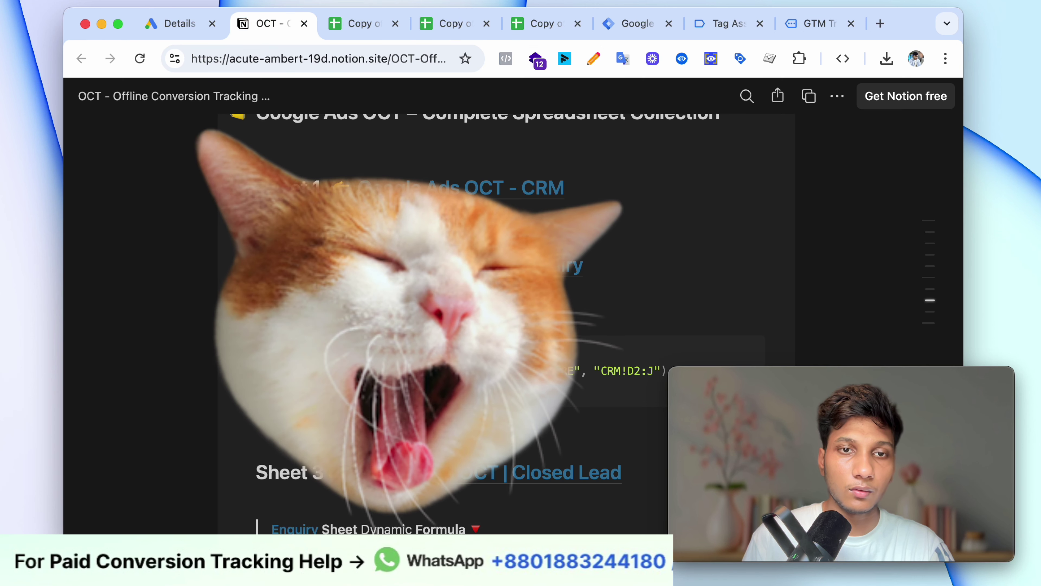
pyautogui.scroll(-3, 636, 286)
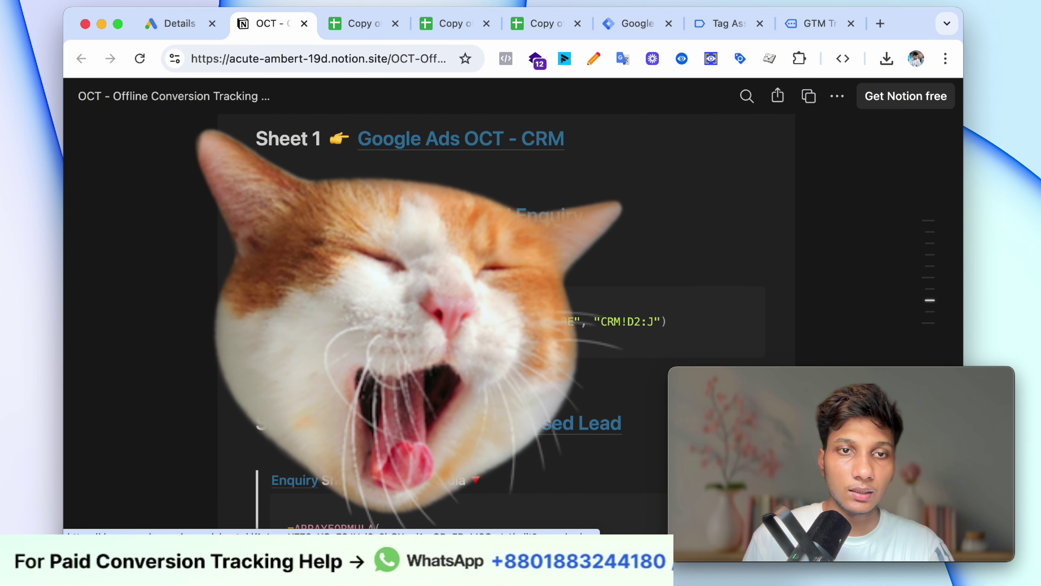
pyautogui.scroll(1, 451, 287)
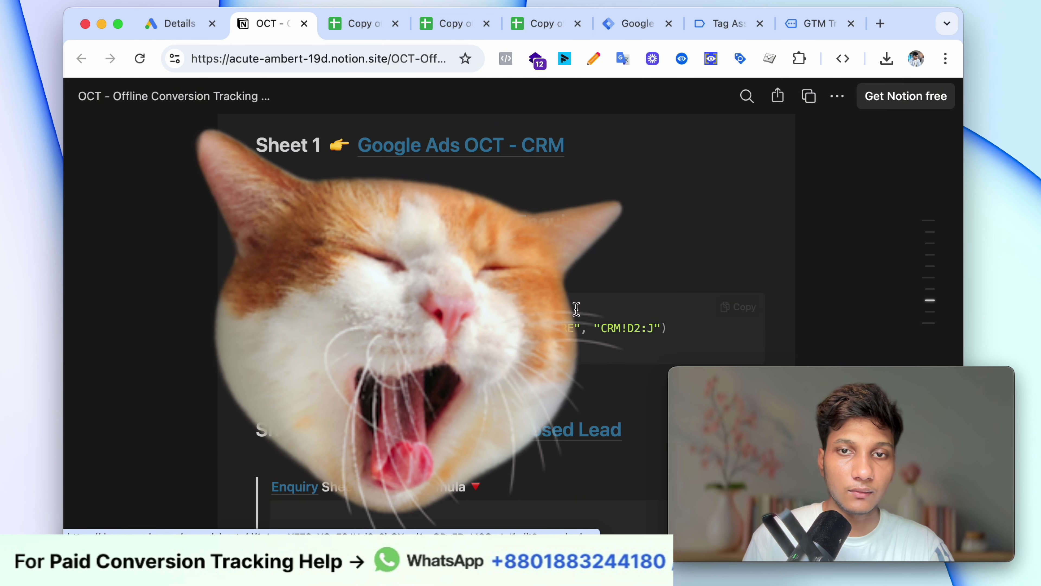
pyautogui.click(729, 312)
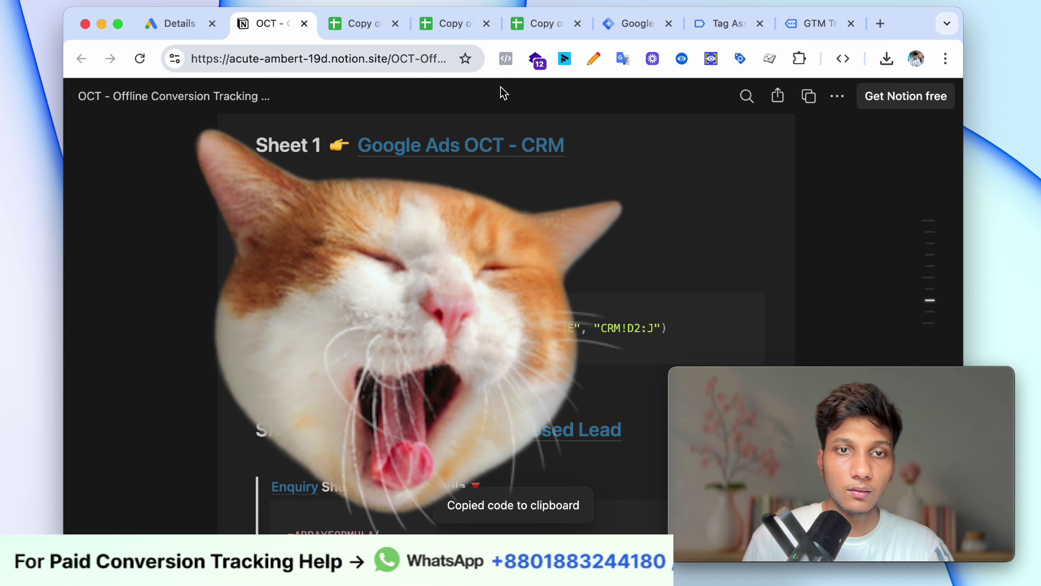
pyautogui.click(451, 23)
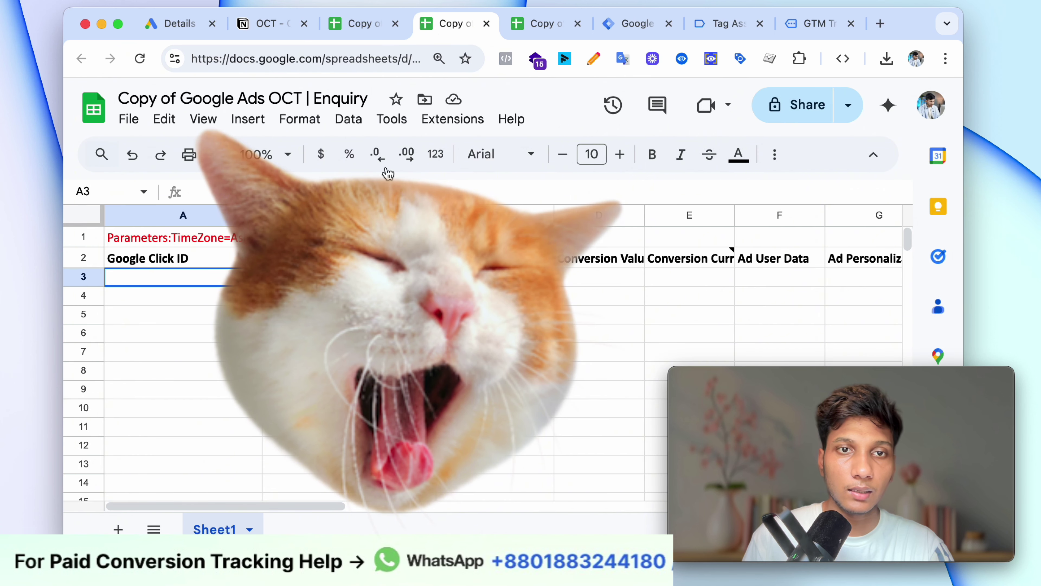
pyautogui.doubleClick(240, 280)
pyautogui.press('super+v')
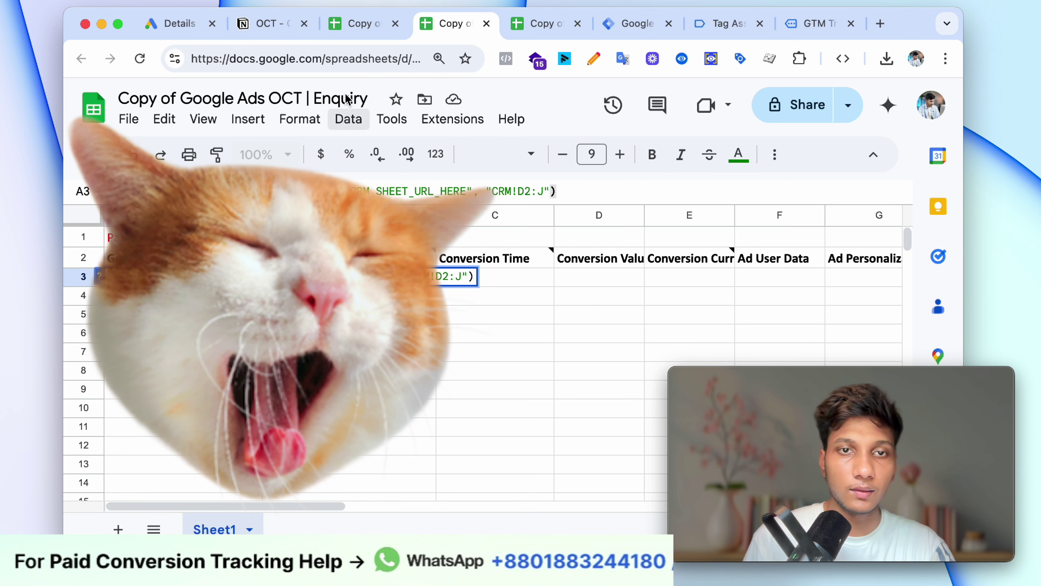
# Copy the CRM sheet's share link and use it to replace the URL placeholder in the Enquiry copy's A3 IMPORTRANGE formula.
pyautogui.click(356, 23)
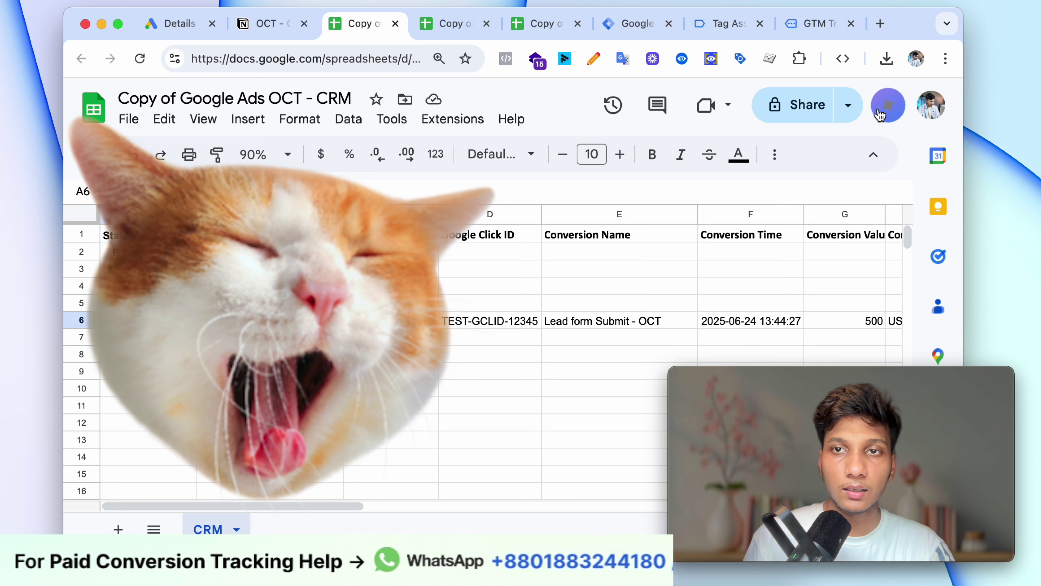
pyautogui.click(847, 106)
pyautogui.click(822, 145)
pyautogui.click(421, 37)
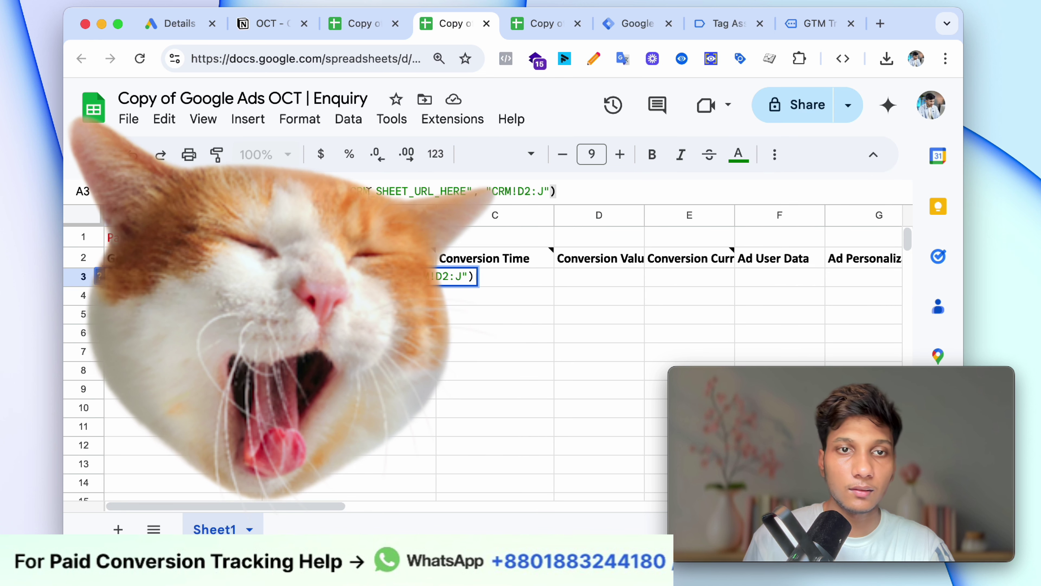
pyautogui.press('super+v')
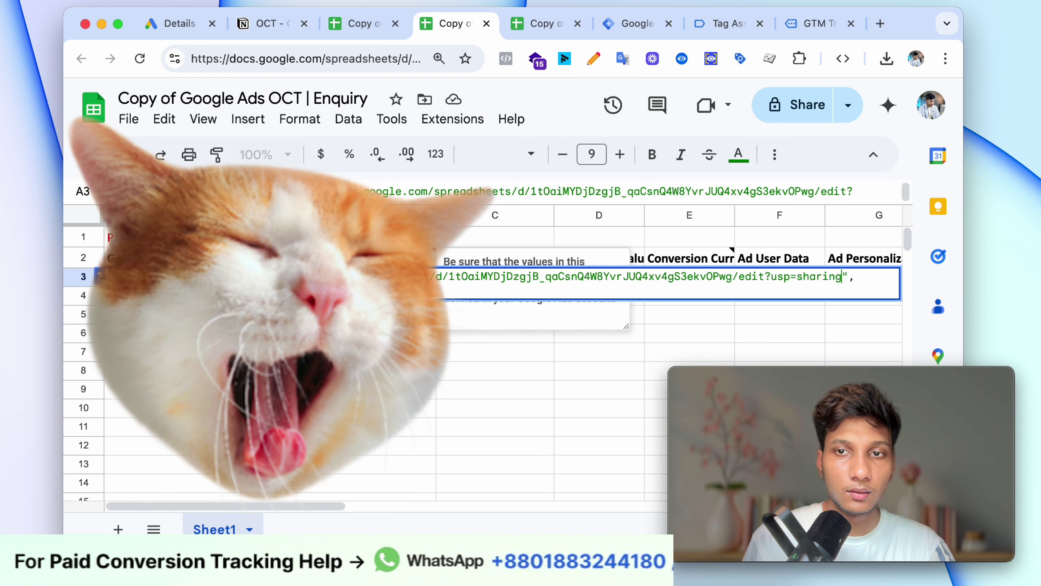
pyautogui.click(348, 333)
# Allow the Enquiry copy's A3 formula to access the CRM spreadsheet's data.
pyautogui.click(184, 277)
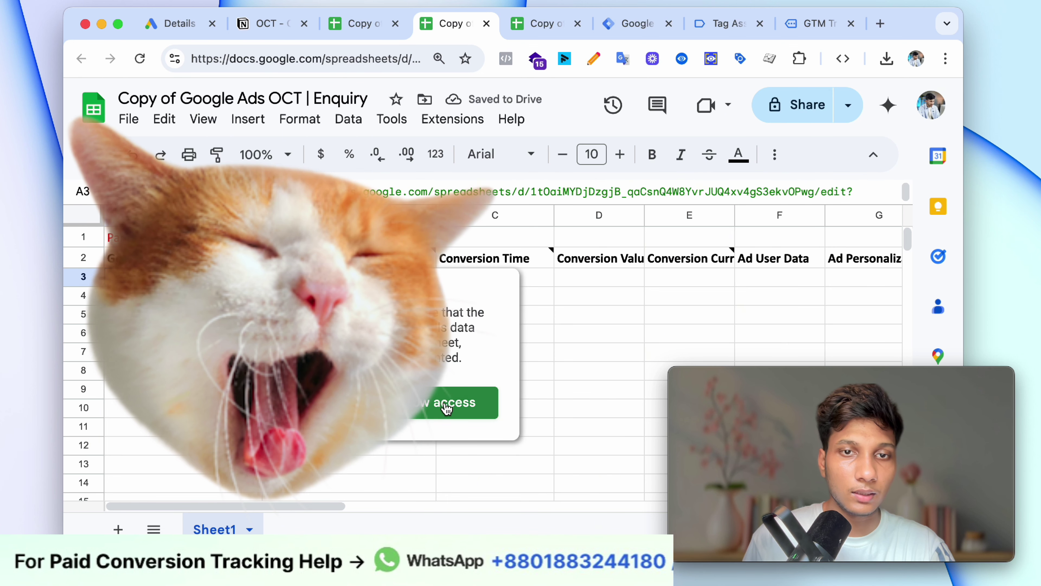
pyautogui.click(435, 410)
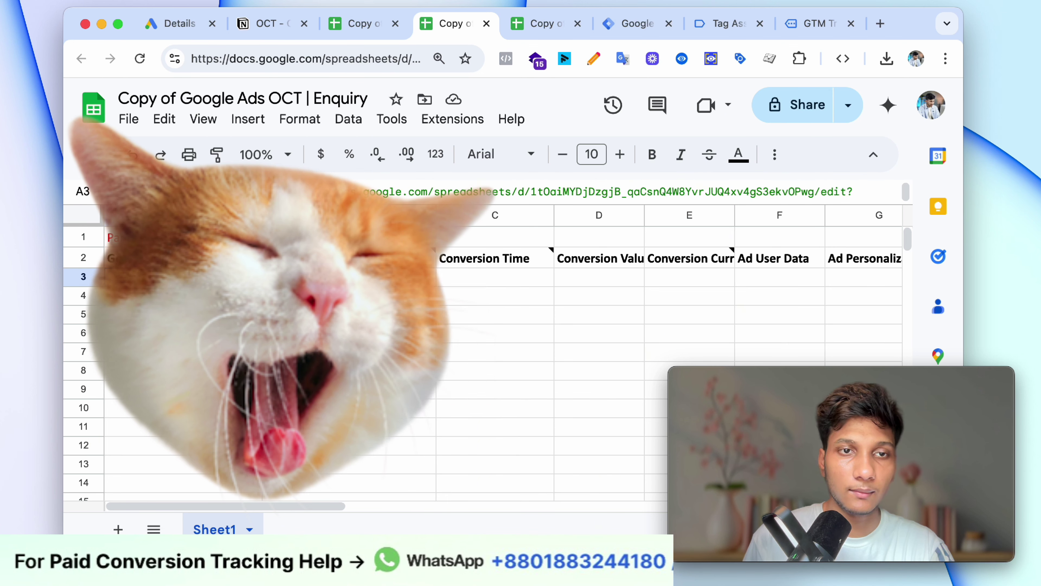
pyautogui.click(348, 333)
# Compare the imported lead in row 7 of the Enquiry copy with row 6 of the CRM sheet.
pyautogui.scroll(-1, 523, 361)
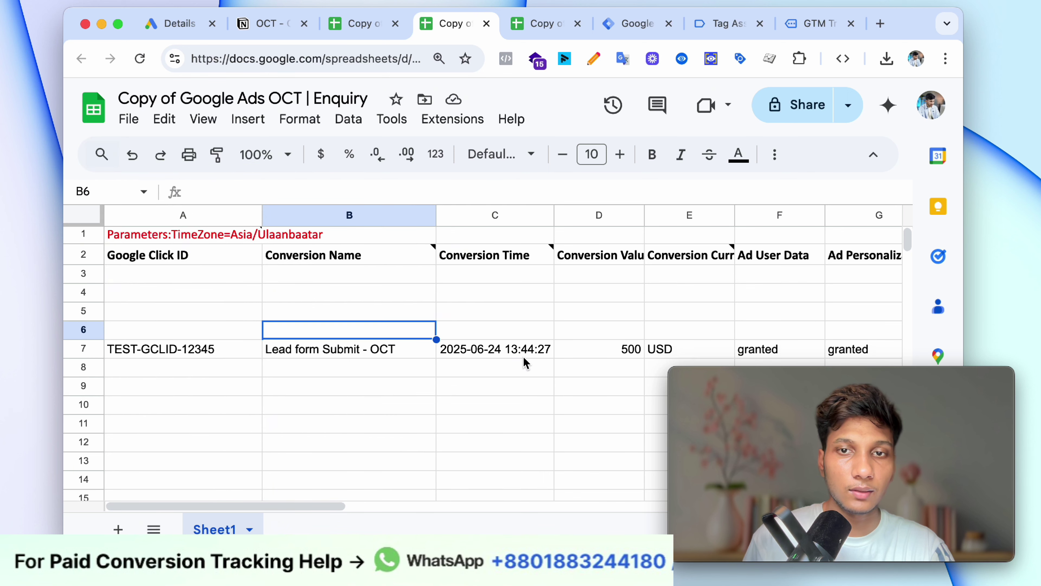
pyautogui.click(652, 328)
pyautogui.press('Home')
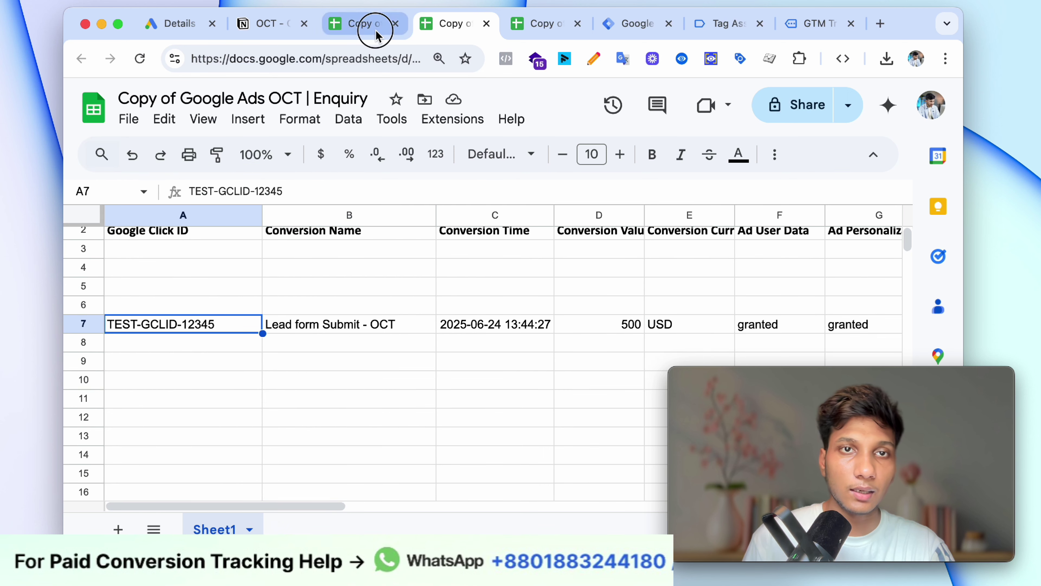
pyautogui.click(367, 24)
pyautogui.click(444, 324)
pyautogui.click(420, 321)
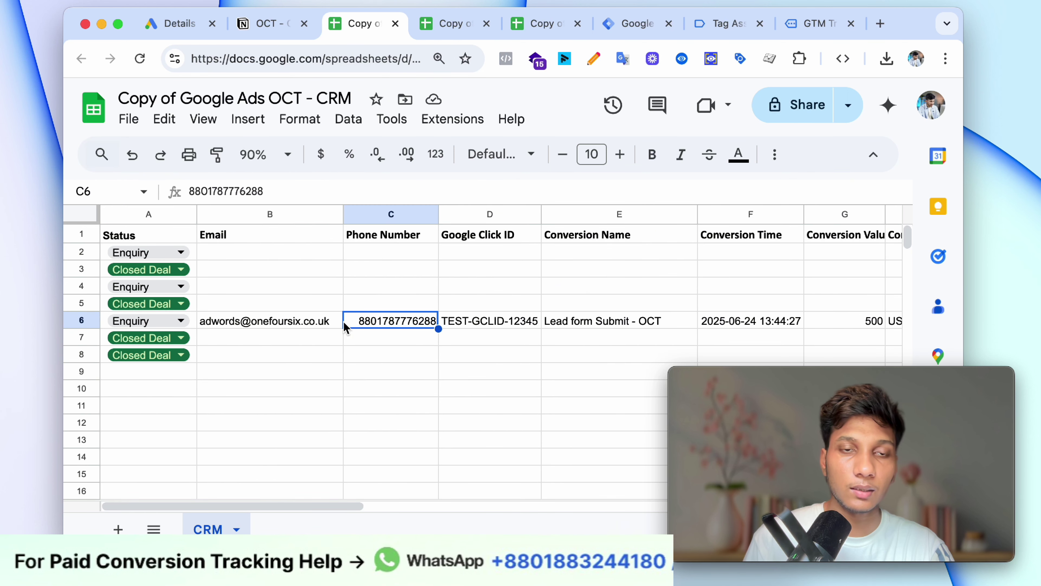
pyautogui.click(340, 323)
pyautogui.click(517, 326)
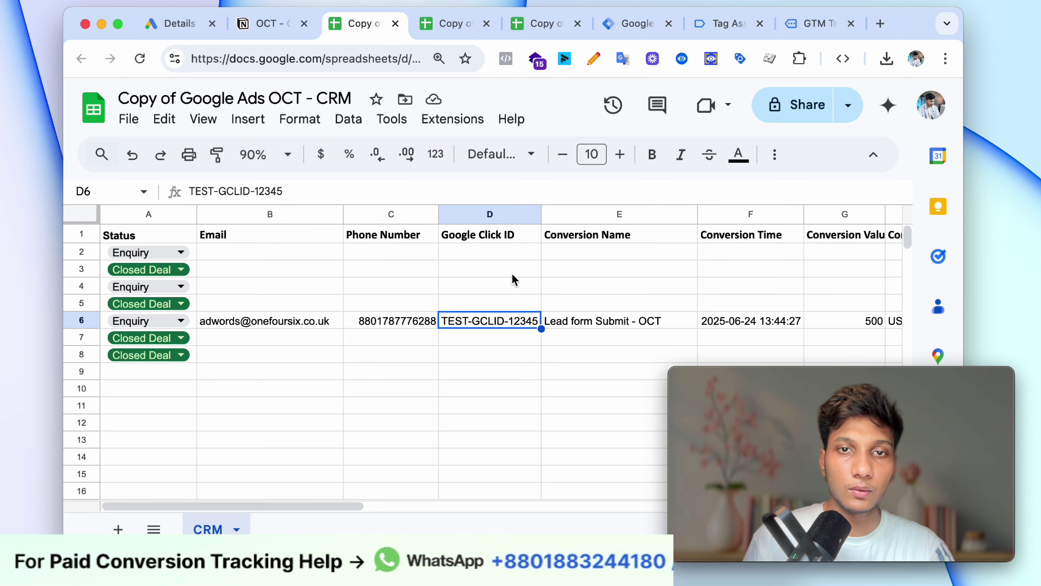
pyautogui.click(444, 28)
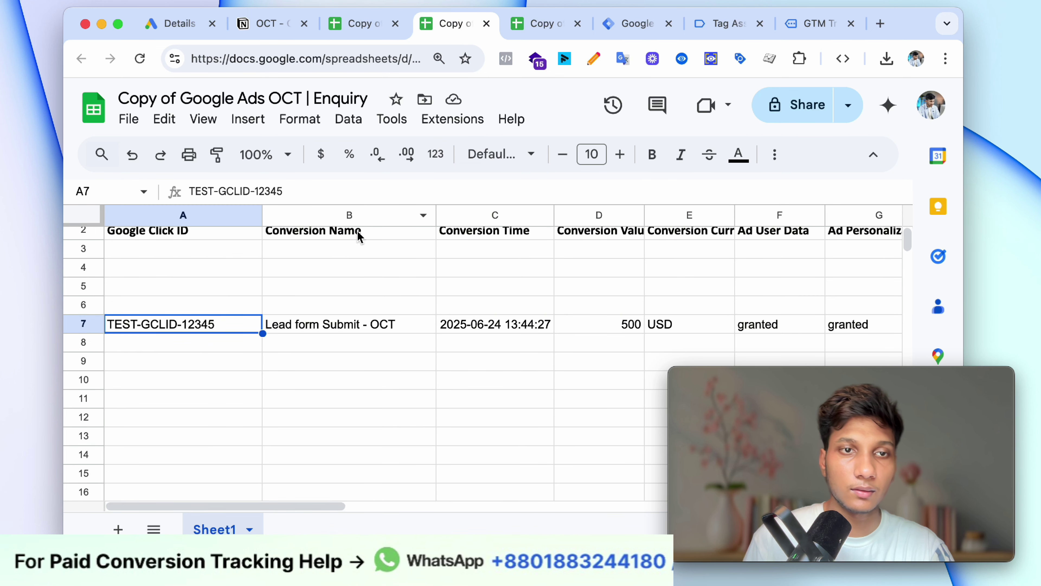
pyautogui.scroll(2, 366, 308)
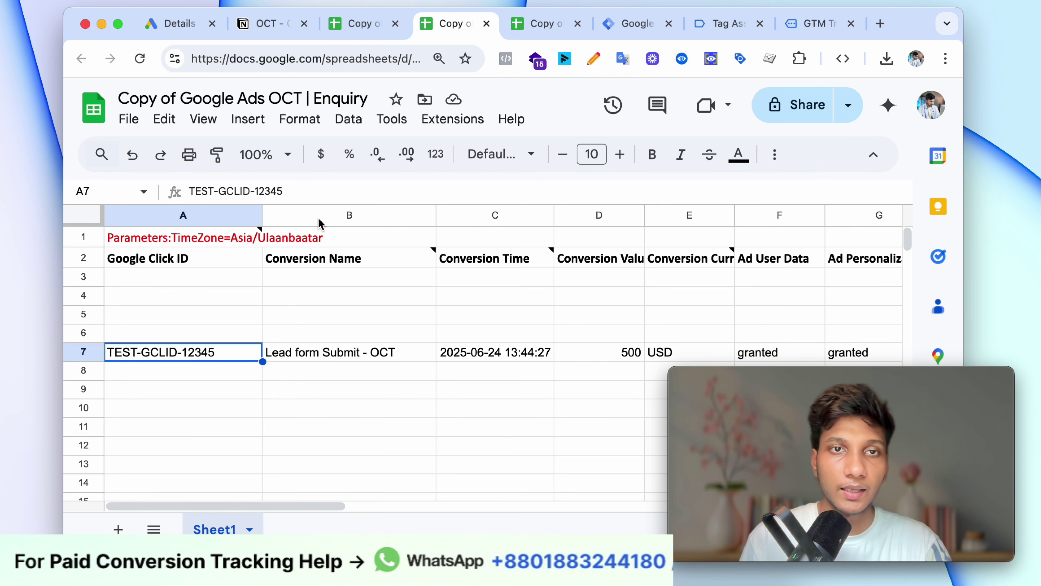
pyautogui.click(316, 355)
pyautogui.click(395, 331)
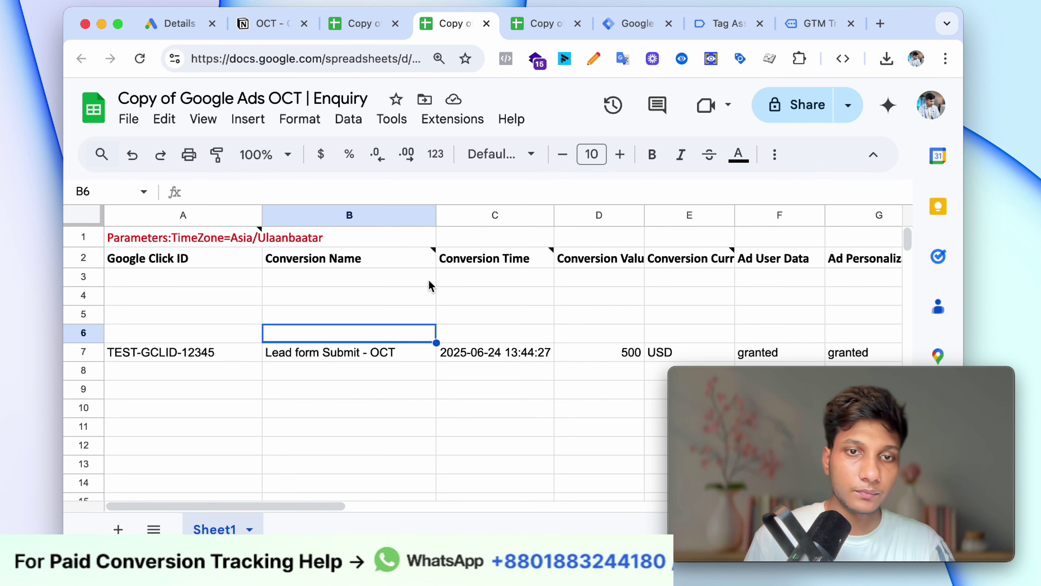
# Copy the Closed Lead ARRAYFORMULA from the OCT Notion page into cell A3 of the Closed Lead copy.
pyautogui.click(359, 25)
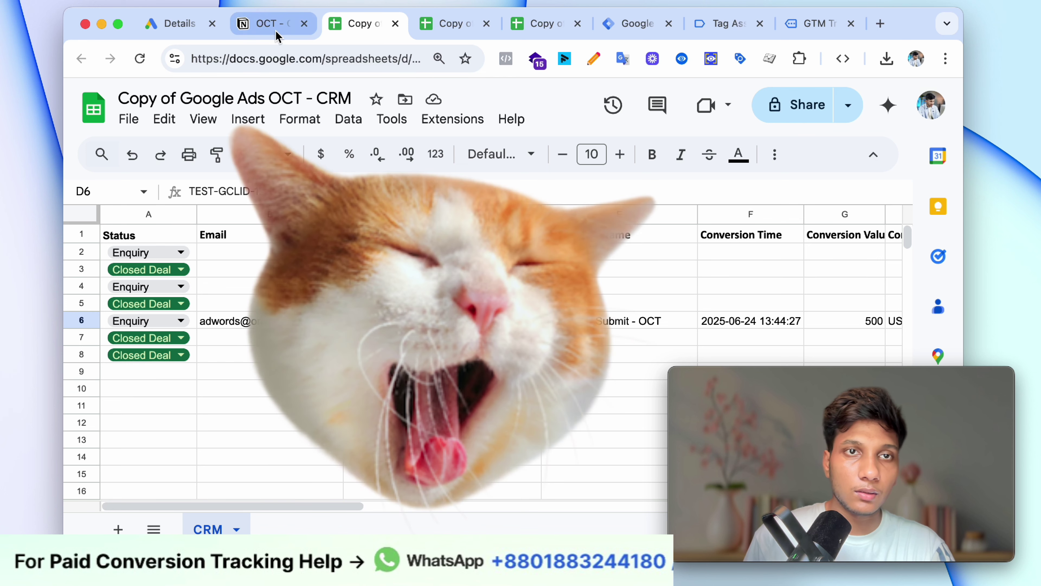
pyautogui.click(270, 23)
pyautogui.scroll(-5, 689, 340)
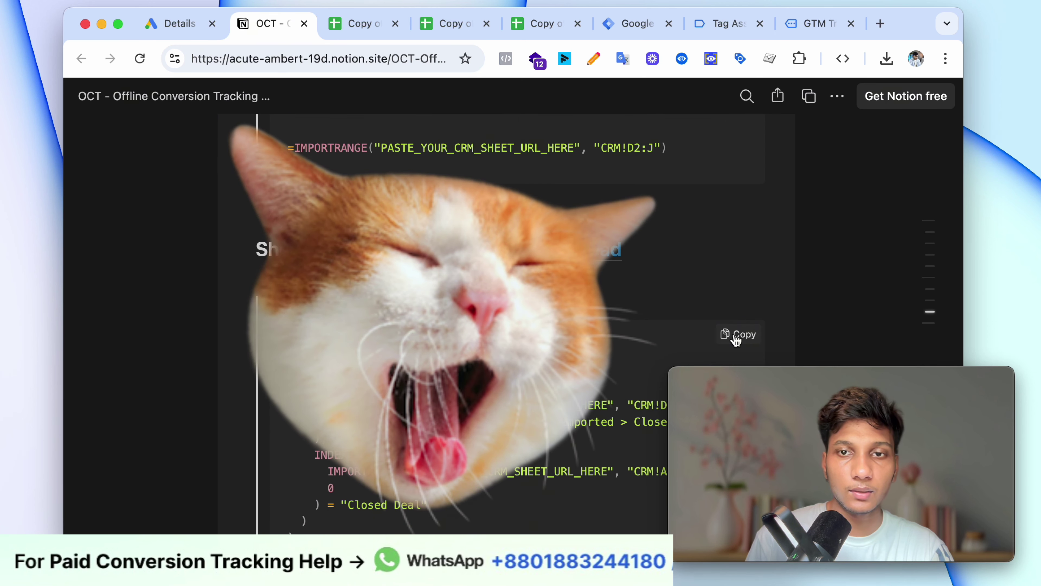
pyautogui.click(738, 334)
pyautogui.scroll(2, 615, 205)
pyautogui.click(541, 24)
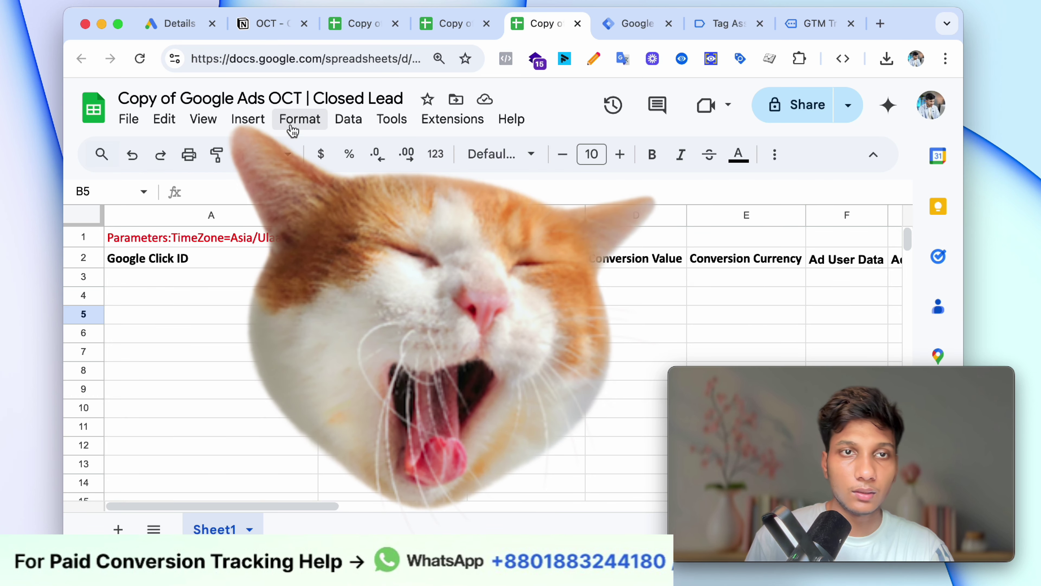
pyautogui.click(256, 280)
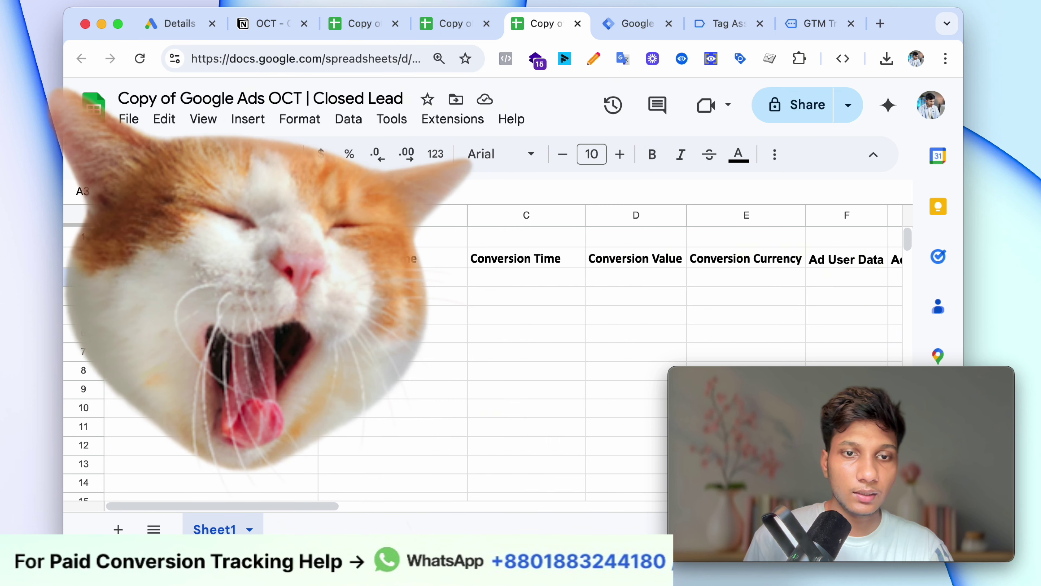
pyautogui.press('super+v')
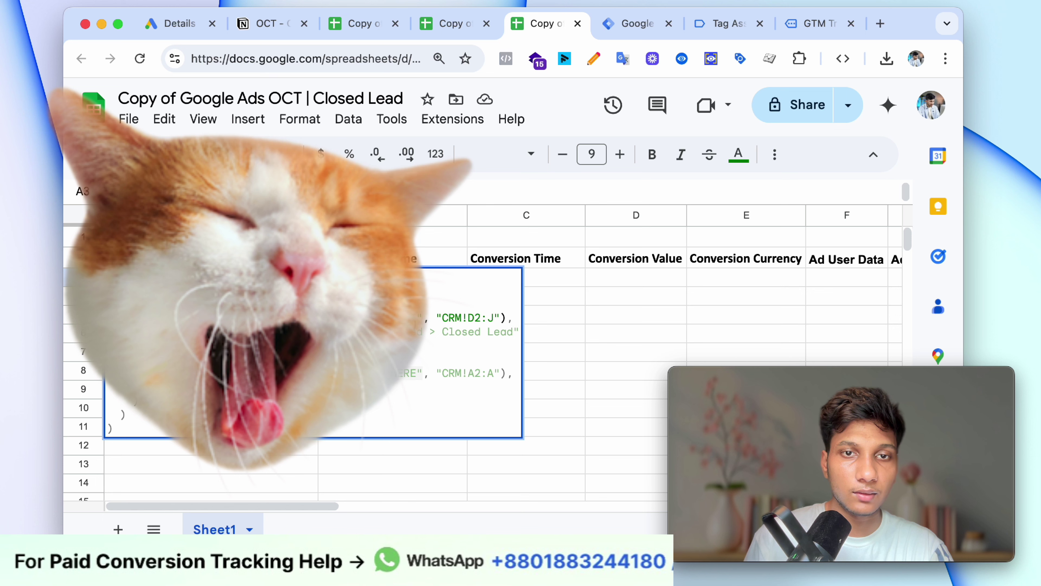
pyautogui.click(451, 24)
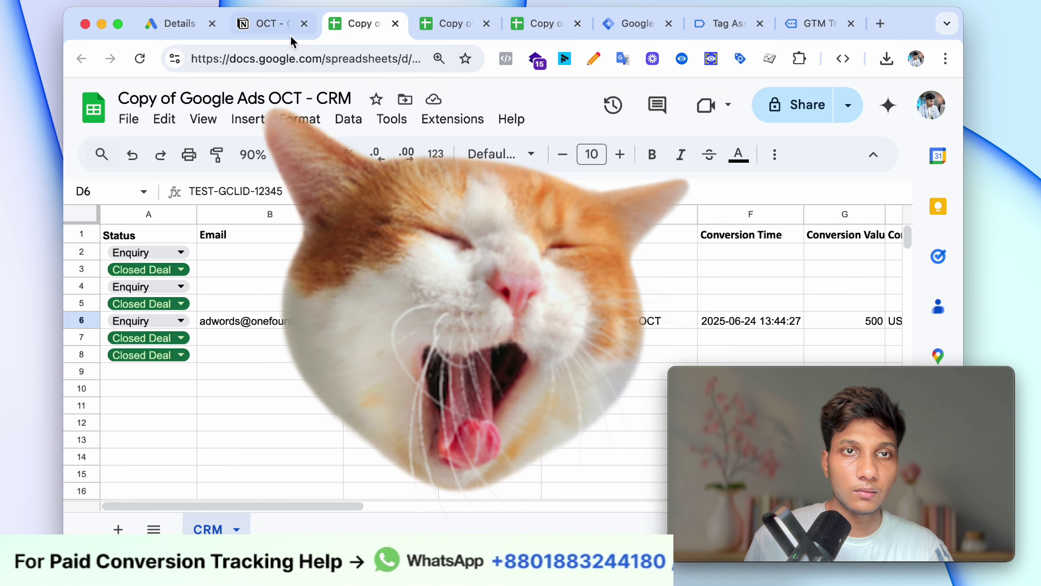
pyautogui.click(265, 23)
pyautogui.click(357, 38)
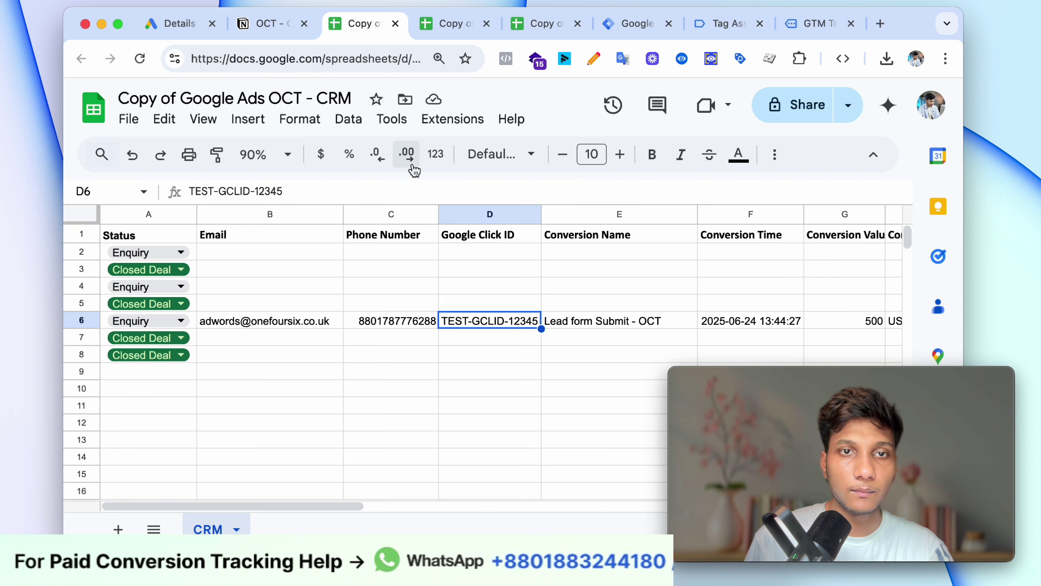
pyautogui.click(311, 267)
pyautogui.click(257, 305)
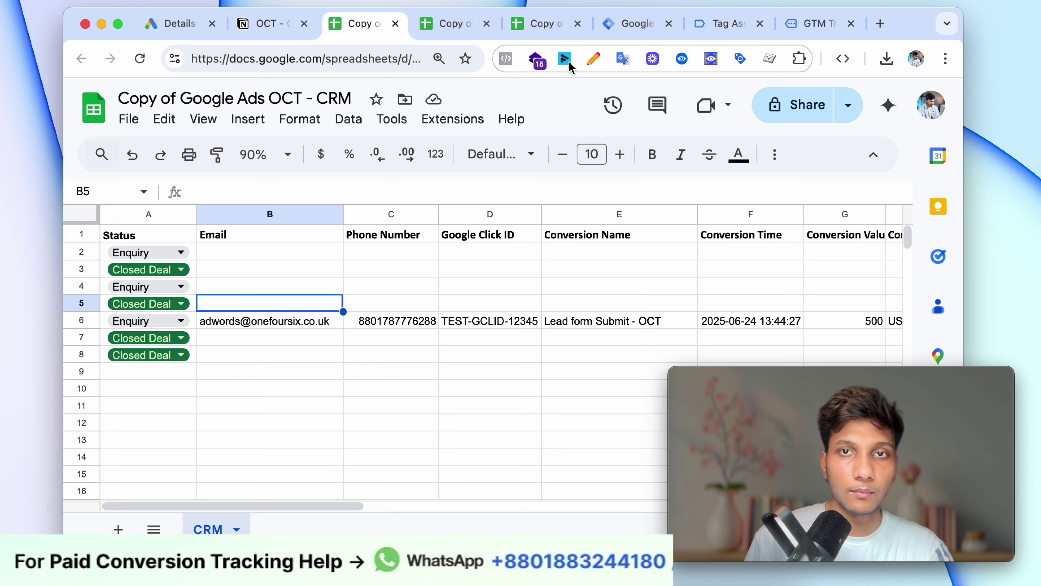
pyautogui.click(545, 23)
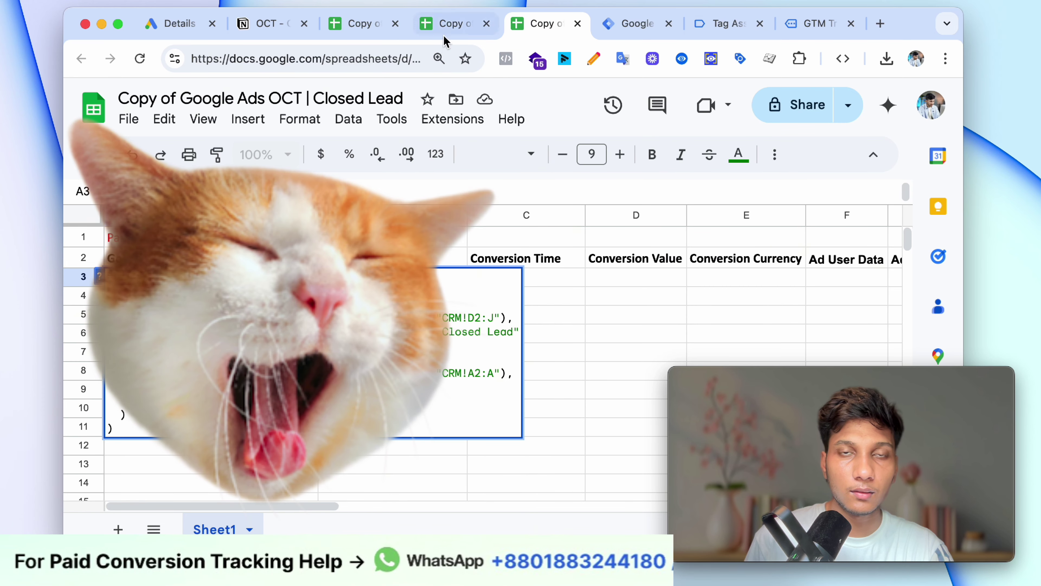
pyautogui.click(430, 26)
# Copy the CRM sheet's share link and replace both URL placeholders in the Closed Lead copy's A3 formula, for CRM!D2:J and CRM!A2:A.
pyautogui.click(366, 26)
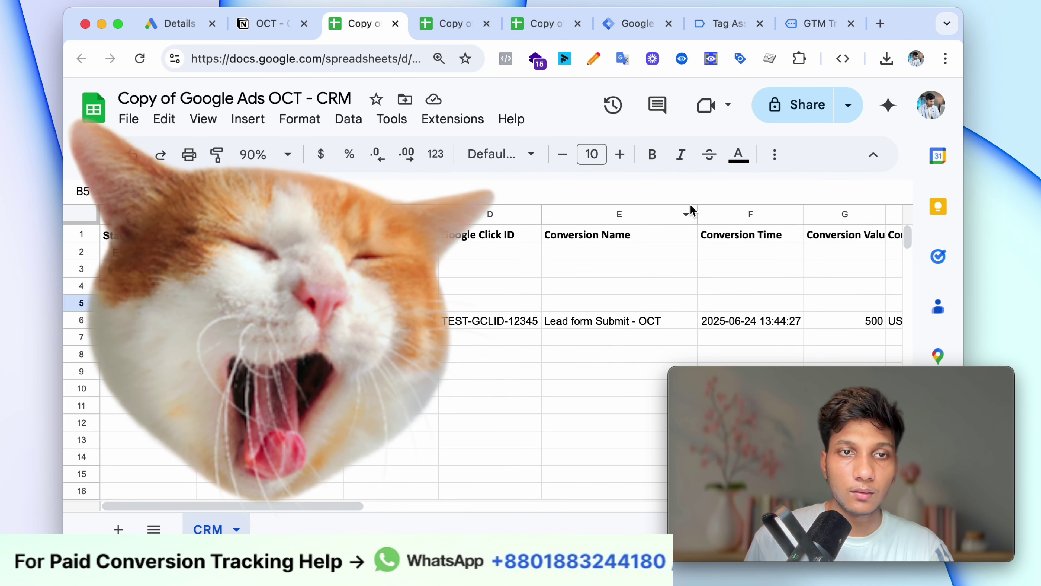
pyautogui.click(848, 105)
pyautogui.click(768, 151)
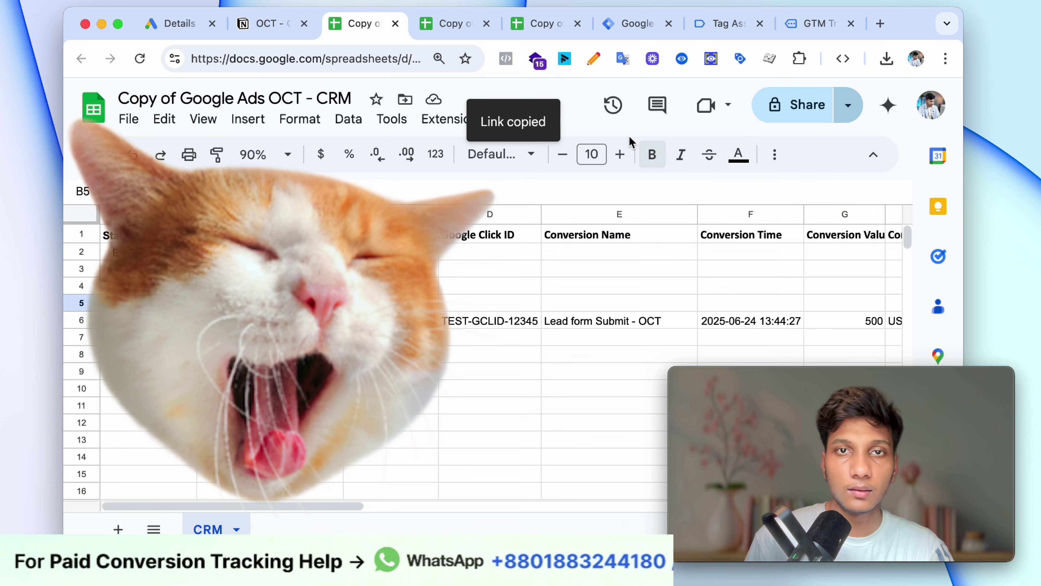
pyautogui.click(524, 30)
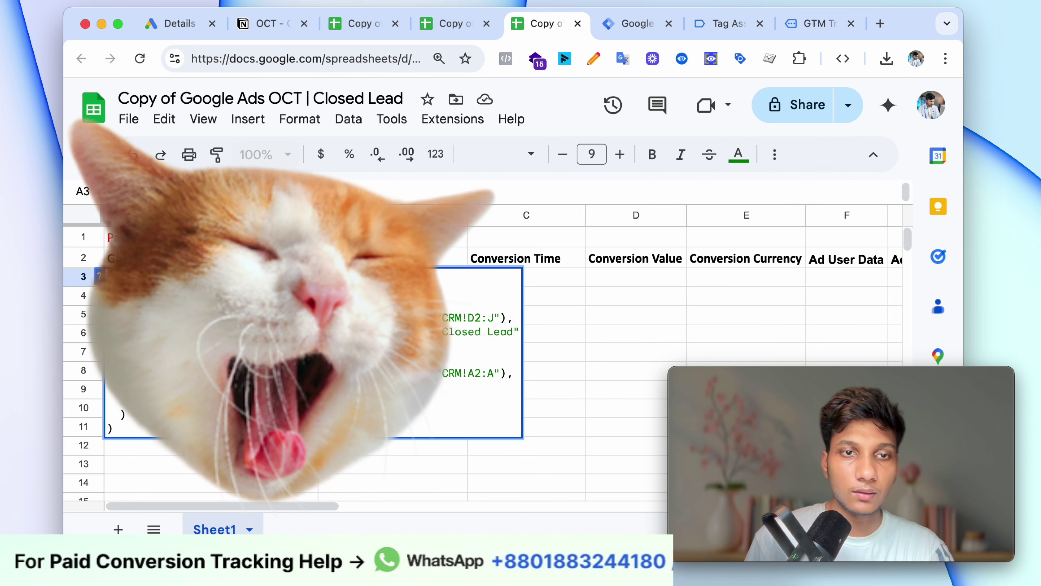
pyautogui.press('super+v')
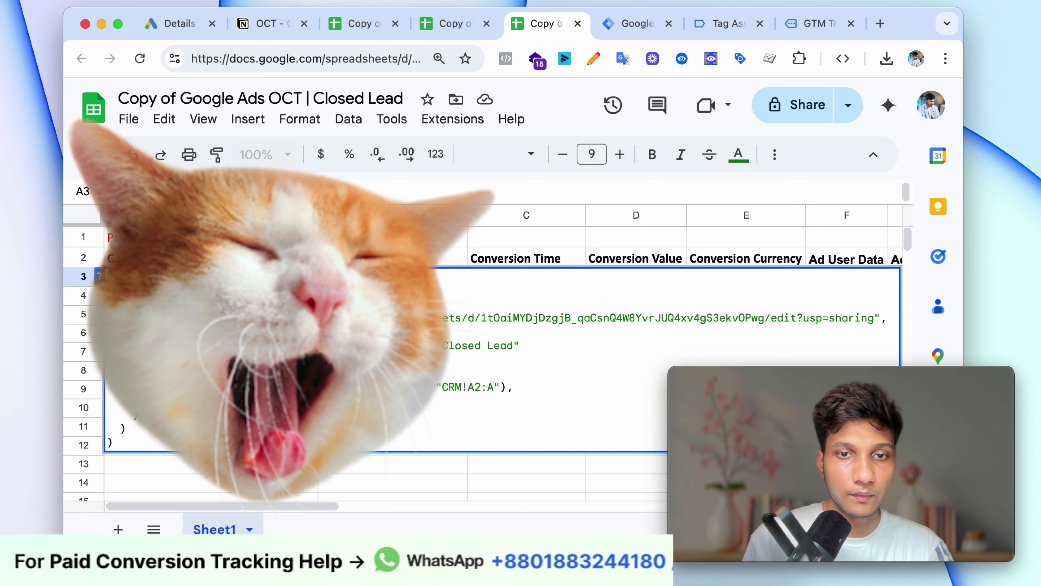
pyautogui.press('super+v')
pyautogui.click(286, 331)
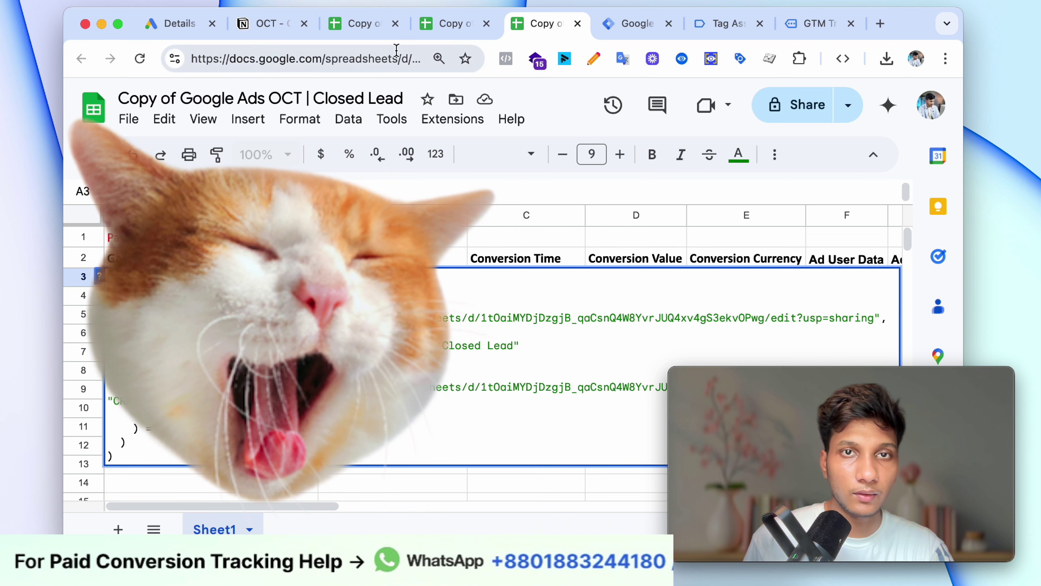
# Check the imported lead's conversion name in B7 of the Enquiry copy and return to the Closed Lead formula.
pyautogui.click(426, 27)
pyautogui.doubleClick(353, 353)
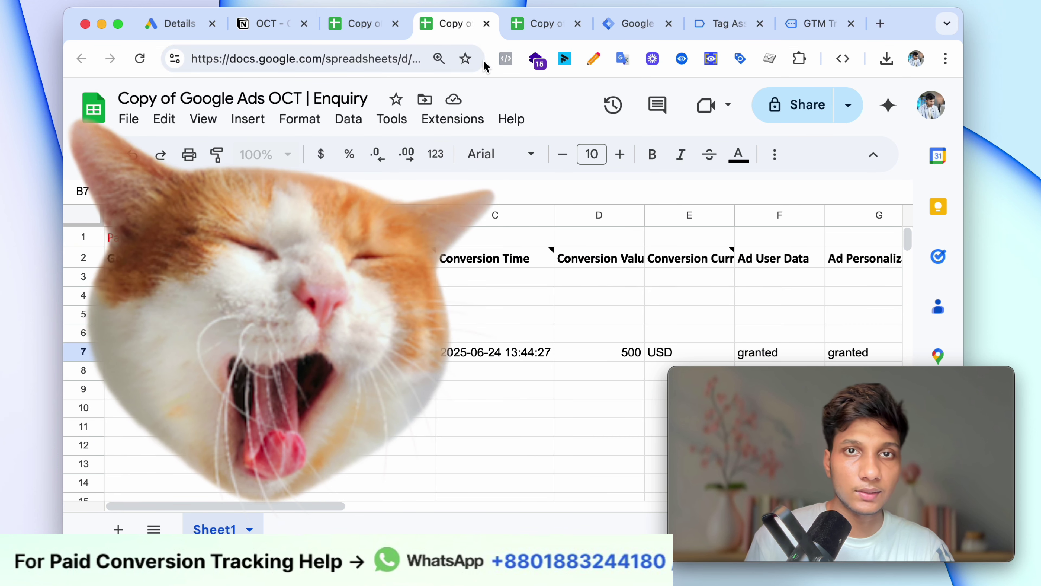
pyautogui.click(541, 24)
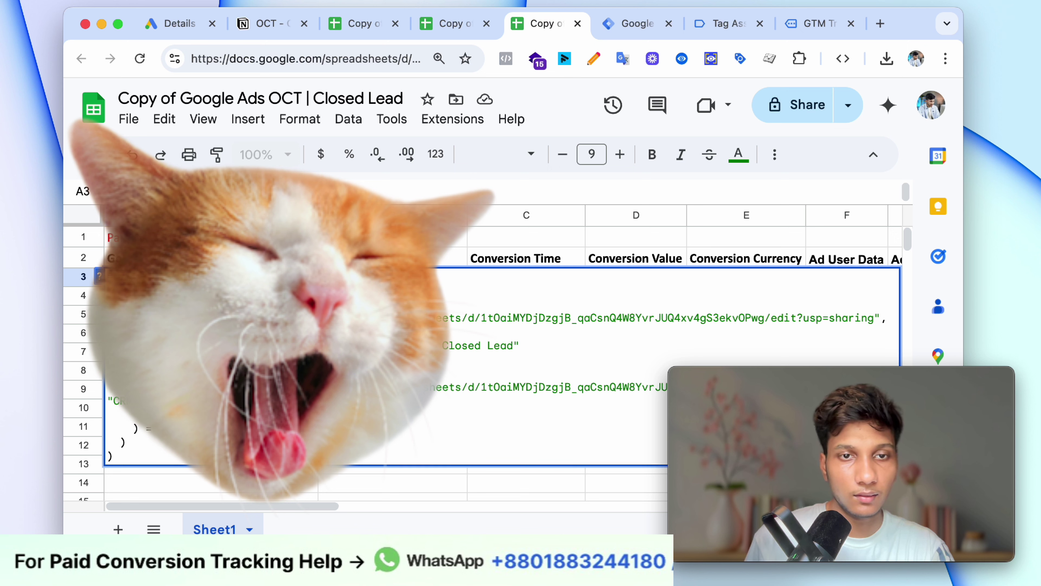
# Select the conversion name in the Closed Lead copy's A3 formula and copy the name of the "Converted lead - oct" conversion action from Google Ads.
pyautogui.press('super+v')
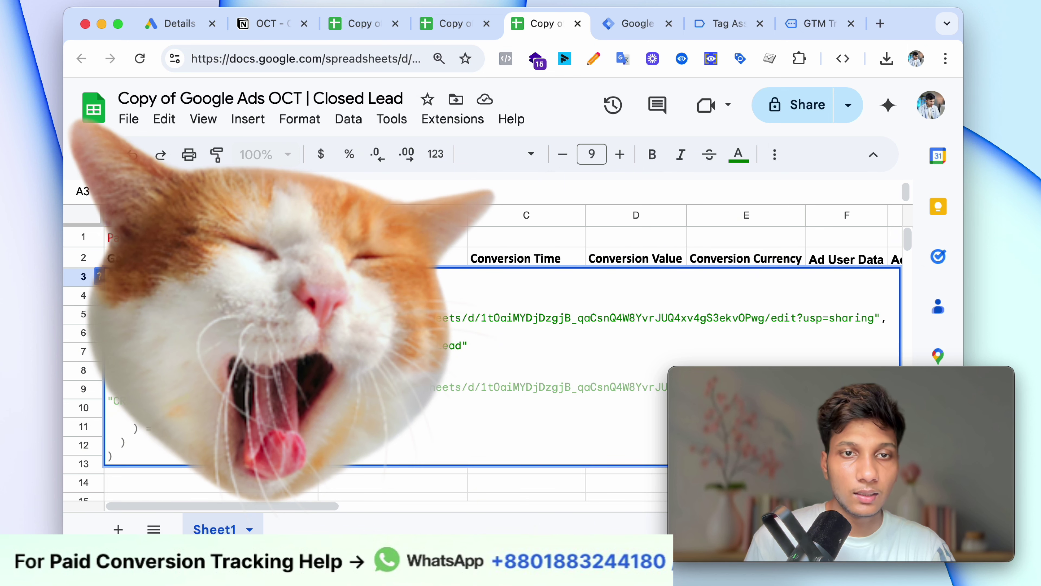
pyautogui.moveTo(440, 349); pyautogui.dragTo(460, 347)
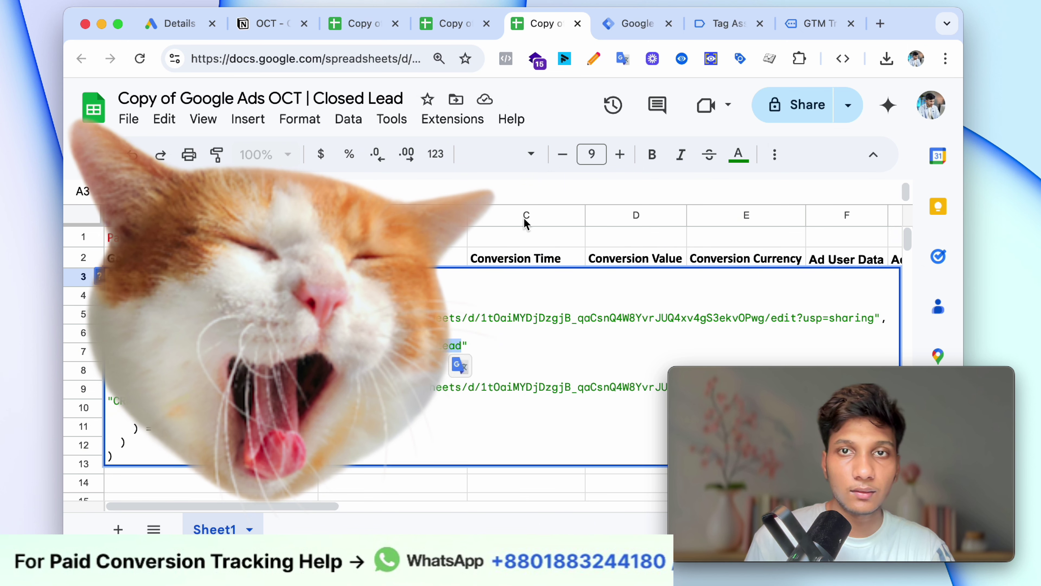
pyautogui.click(172, 23)
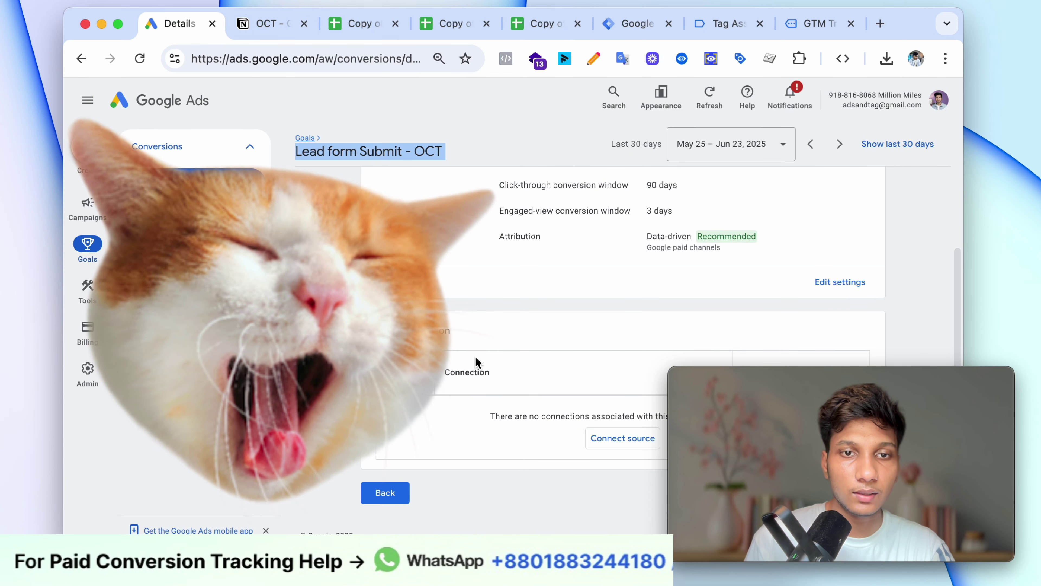
pyautogui.click(304, 139)
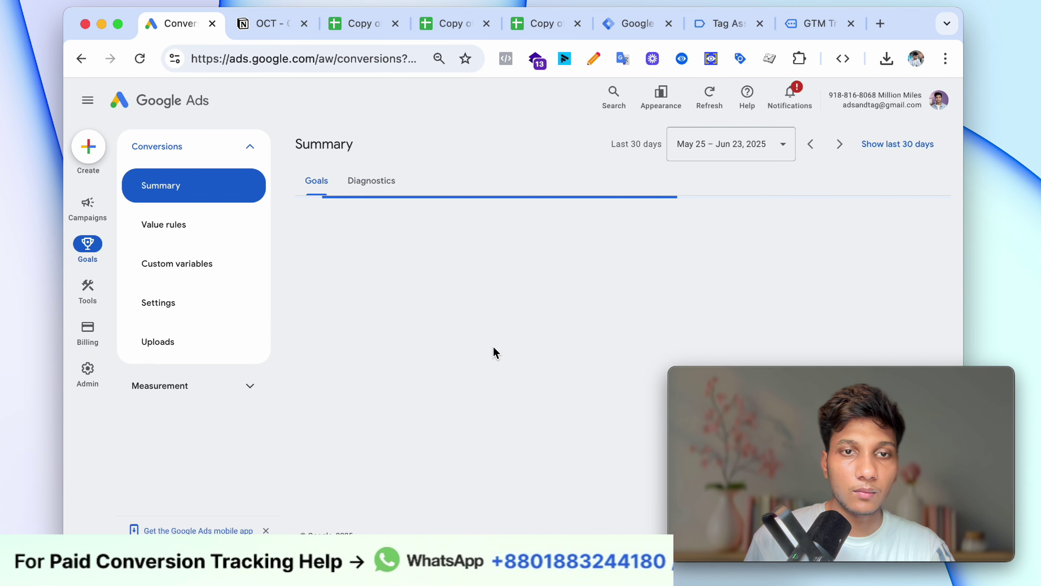
pyautogui.scroll(-15, 491, 394)
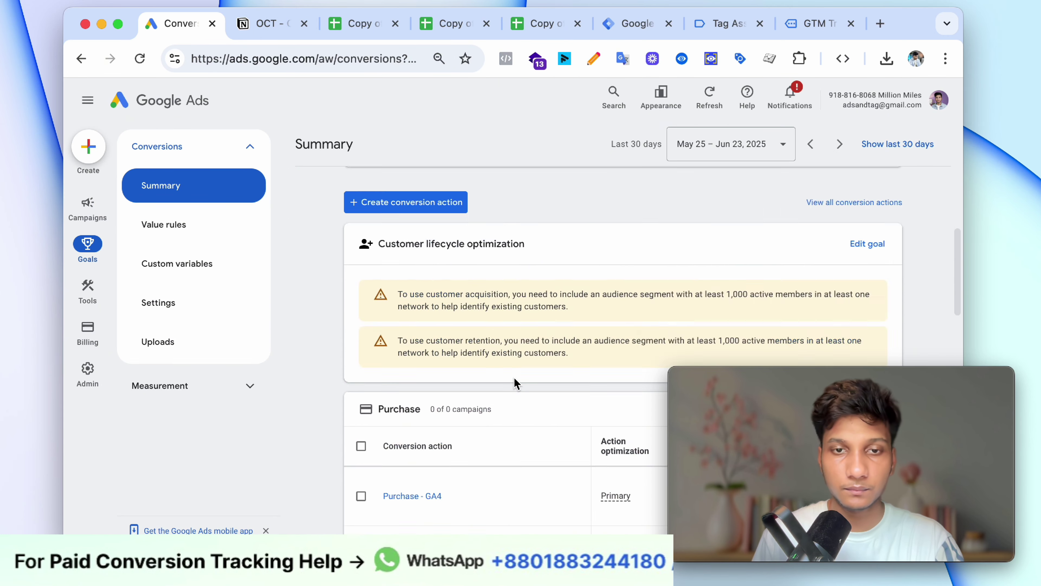
pyautogui.click(425, 356)
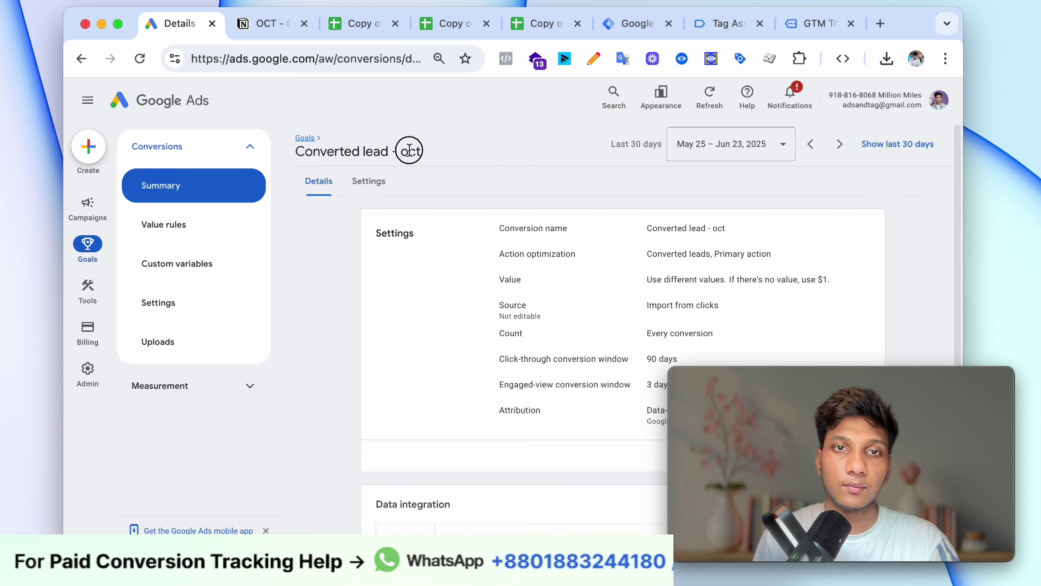
pyautogui.tripleClick(409, 150)
# Replace the conversion name in the Closed Lead copy's A3 formula with "Converted lead - oct" and commit the formula.
pyautogui.click(355, 33)
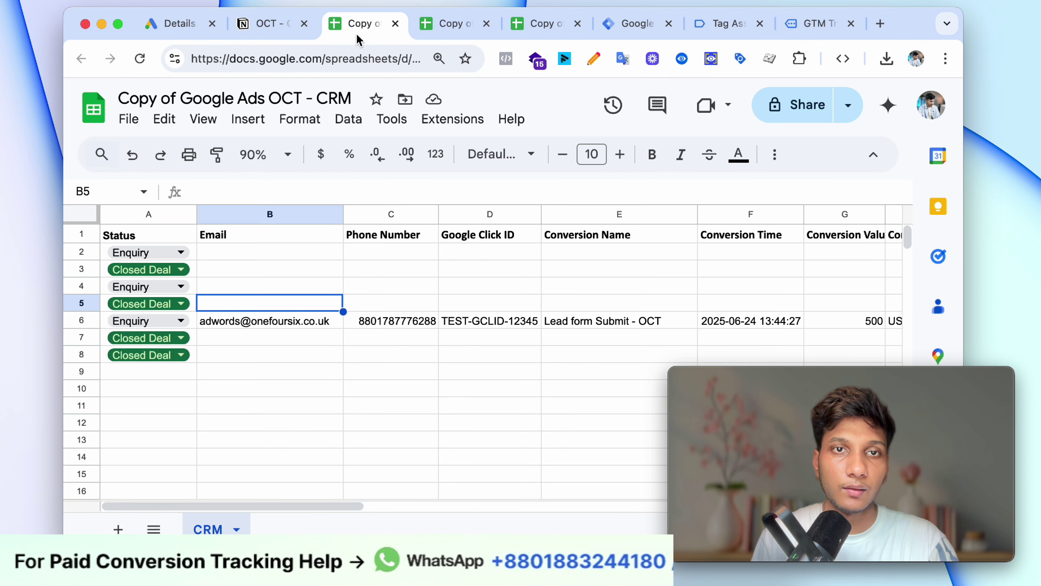
pyautogui.click(475, 33)
pyautogui.click(528, 32)
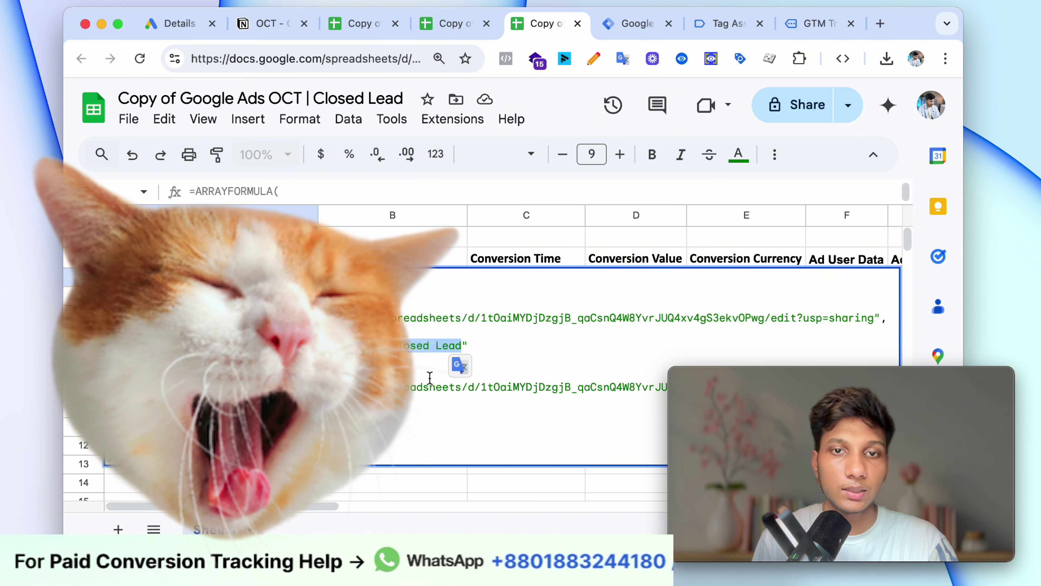
pyautogui.press('super+v')
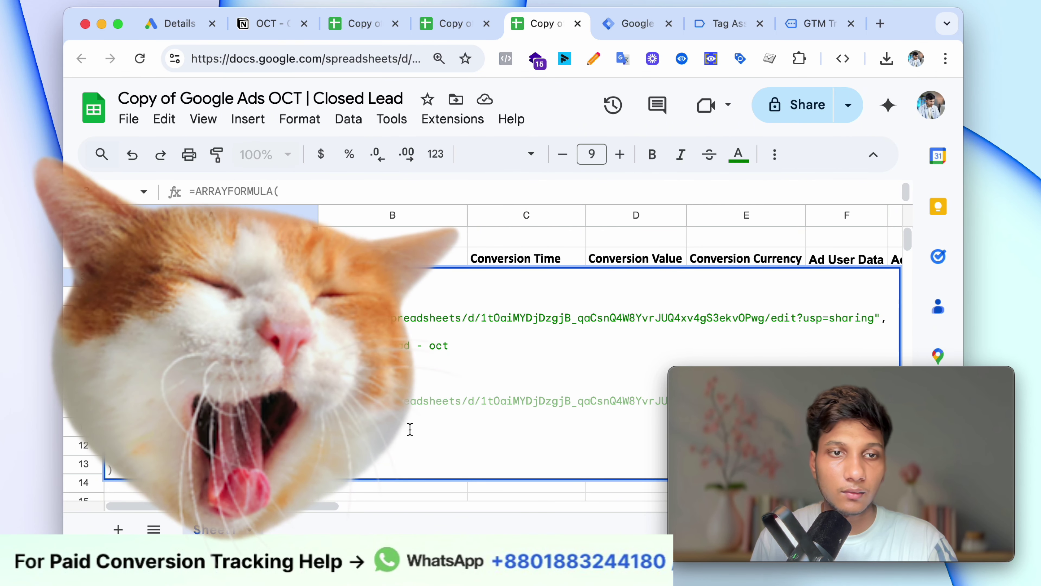
pyautogui.hscroll(5, 424, 510)
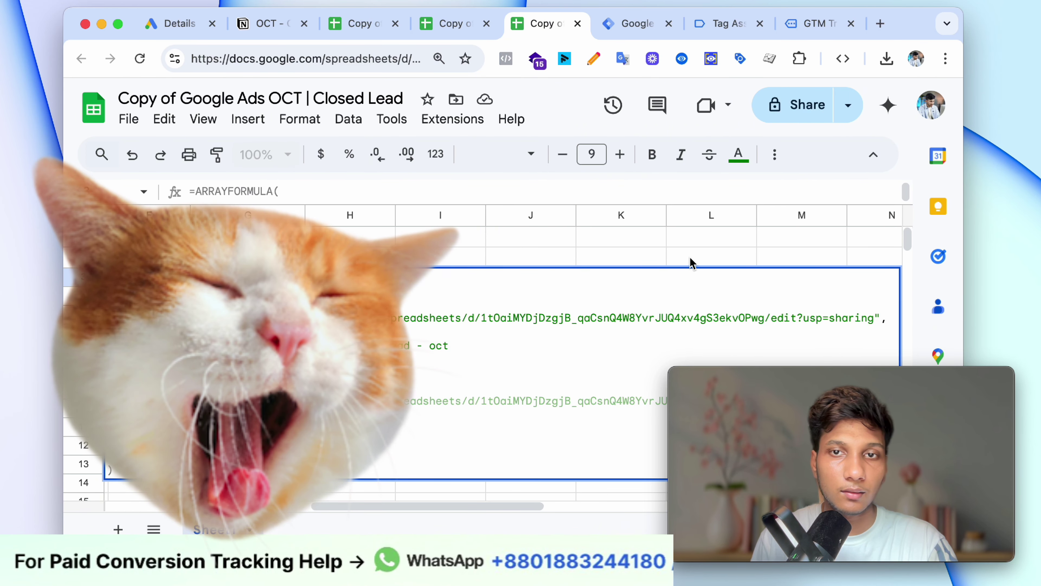
pyautogui.press('super+a')
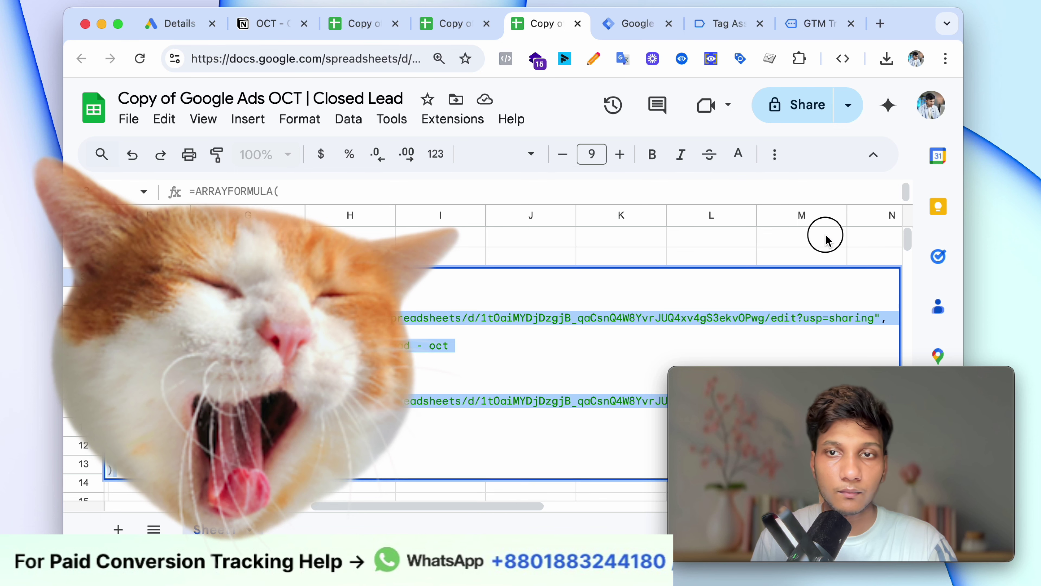
pyautogui.click(826, 239)
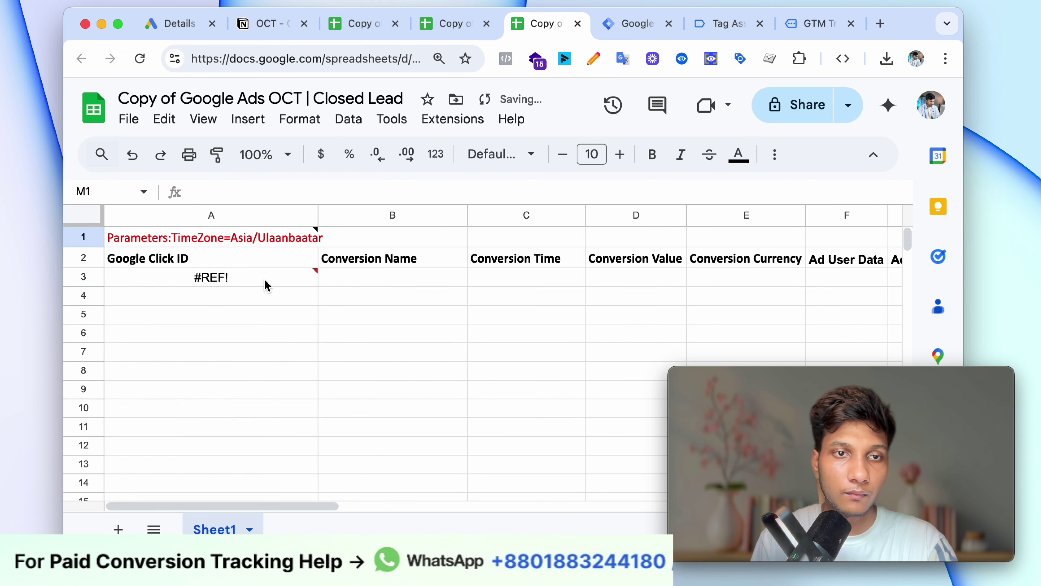
# Allow the A3 formula in the Closed Lead copy to access the CRM sheet's data.
pyautogui.click(266, 285)
pyautogui.click(488, 404)
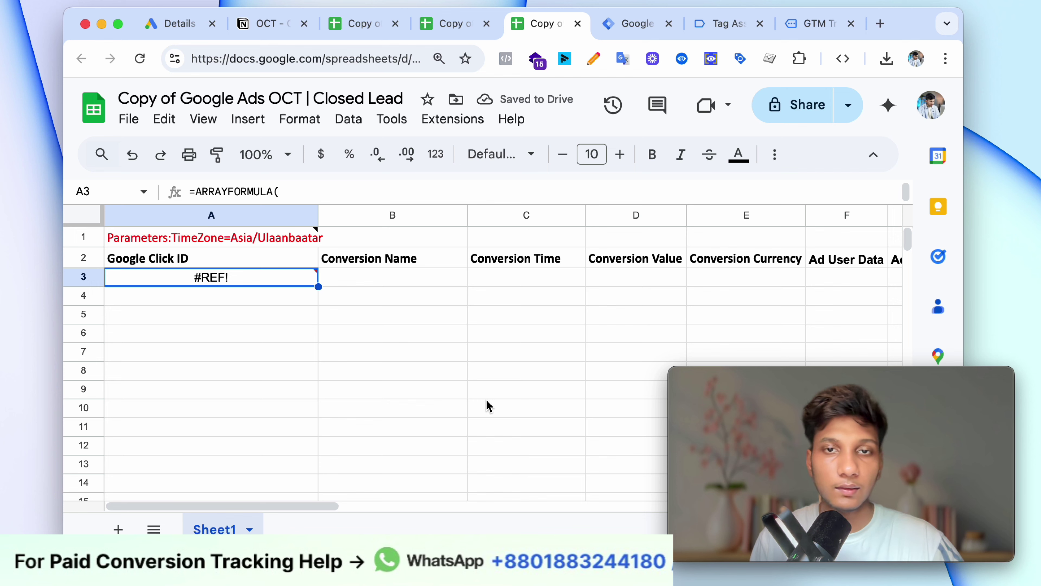
pyautogui.click(474, 394)
pyautogui.click(315, 276)
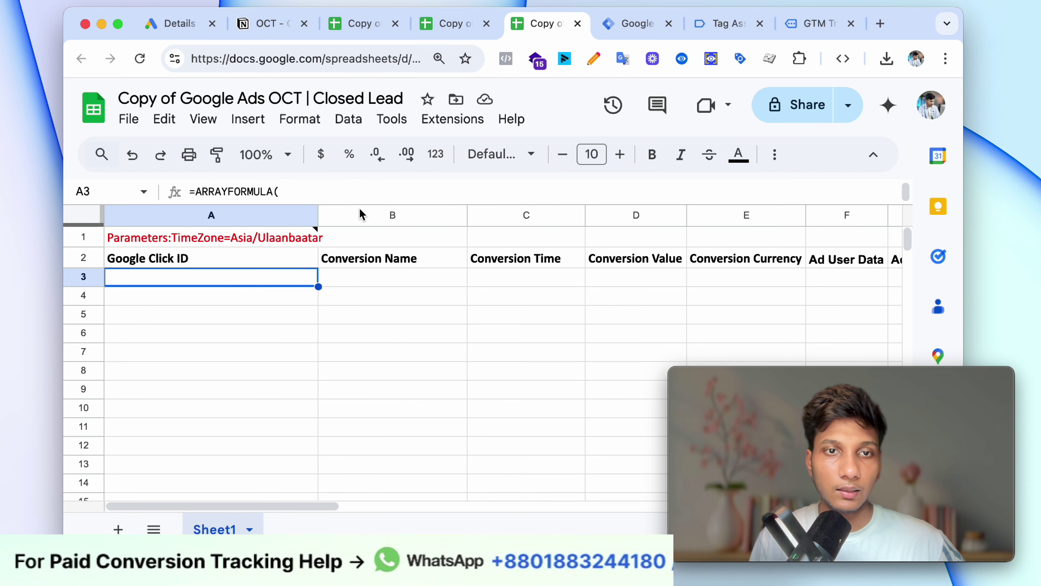
pyautogui.click(379, 333)
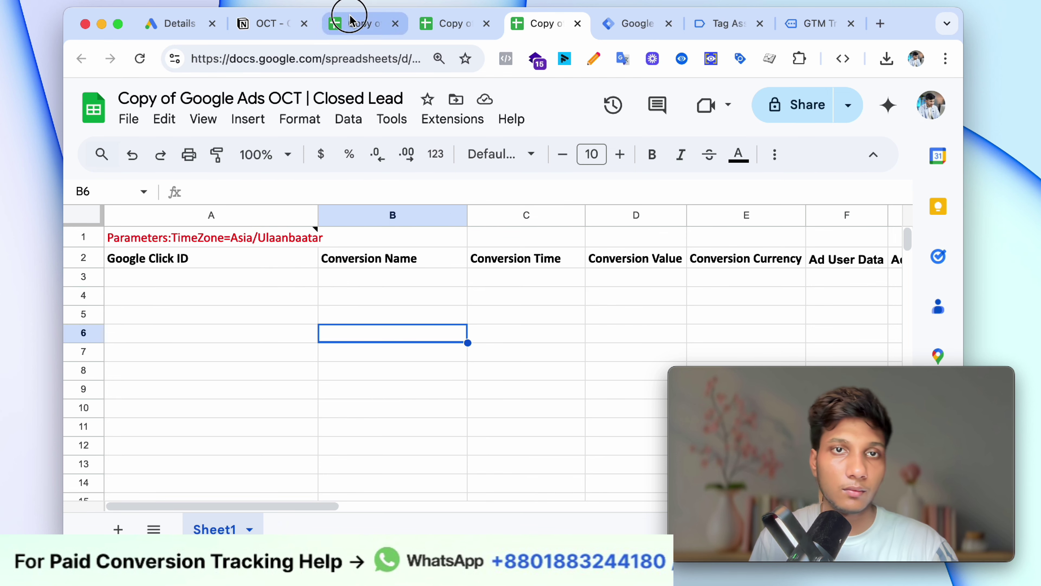
# Set the status of the lead in row 6 of the CRM sheet to Closed Deal.
pyautogui.click(349, 18)
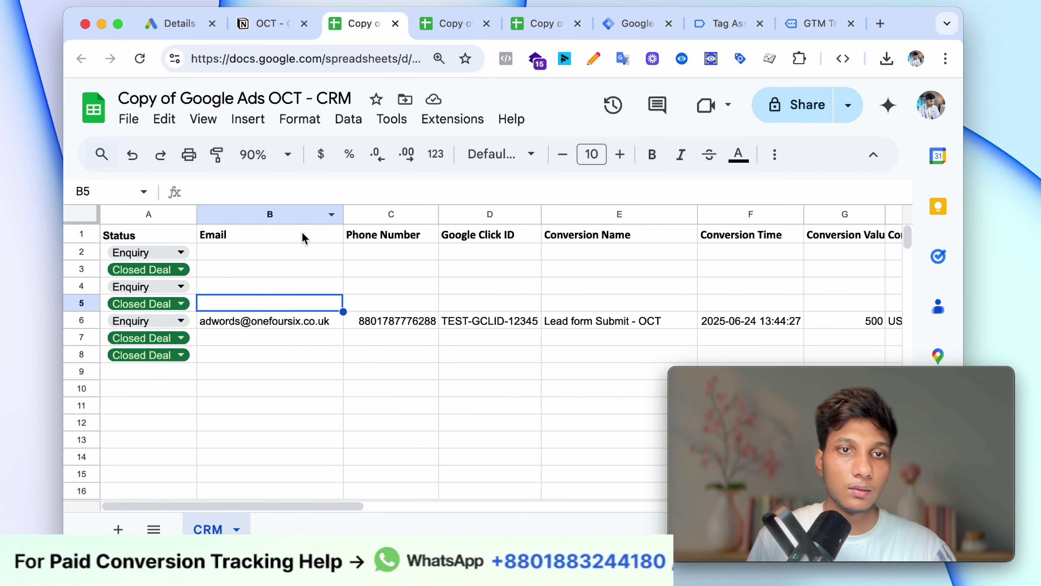
pyautogui.click(160, 320)
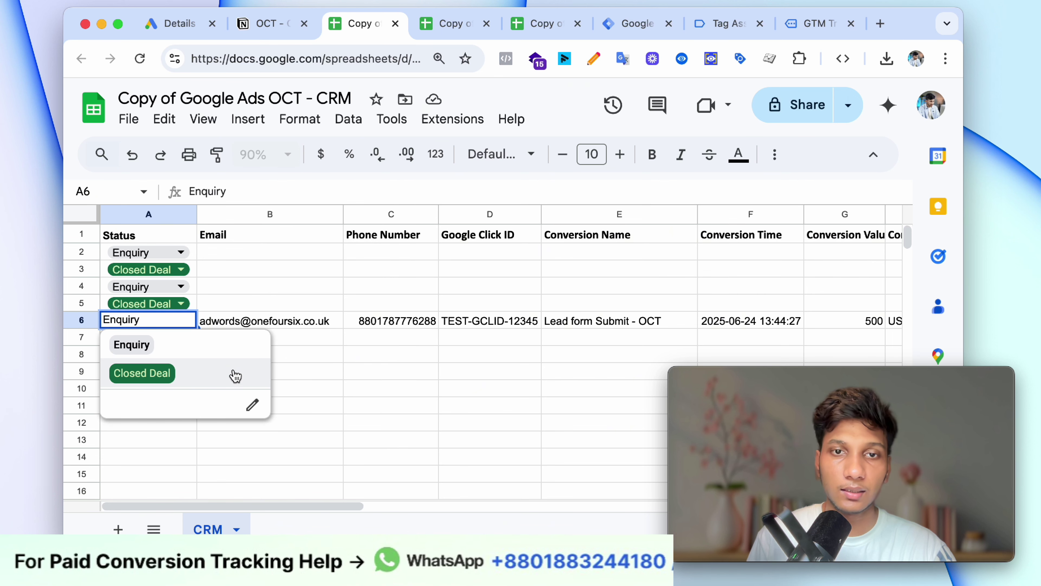
pyautogui.click(533, 25)
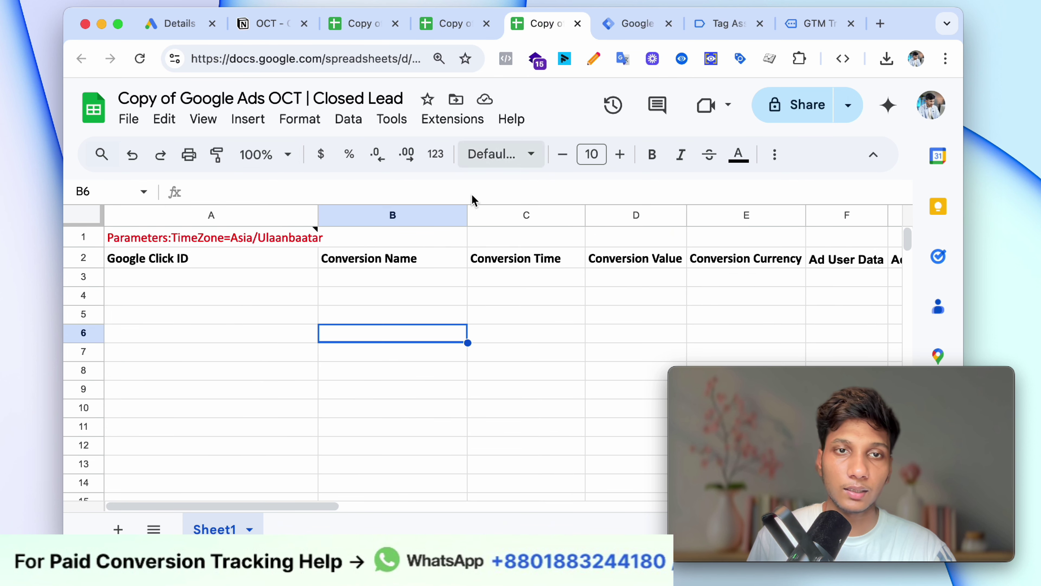
pyautogui.click(425, 29)
pyautogui.click(404, 32)
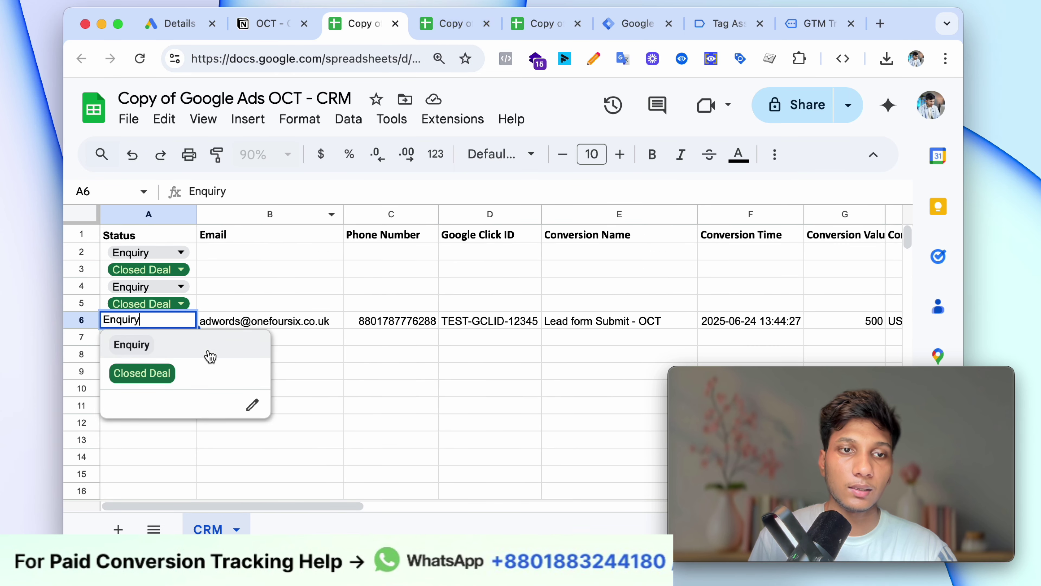
pyautogui.click(170, 371)
pyautogui.click(308, 324)
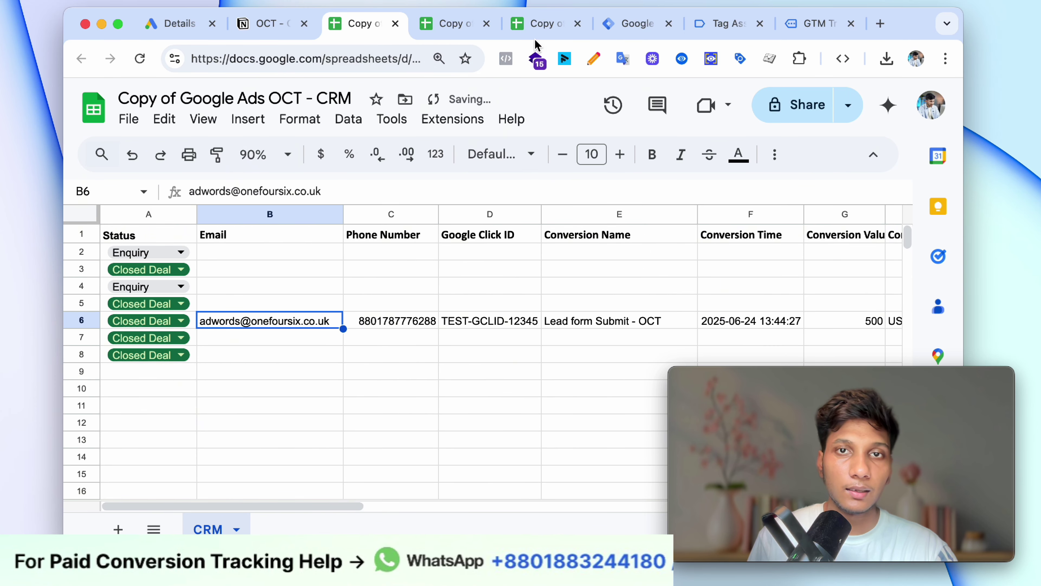
# Check the imported lead's conversion time, value and currency in row 5 of the Closed Lead copy.
pyautogui.click(537, 25)
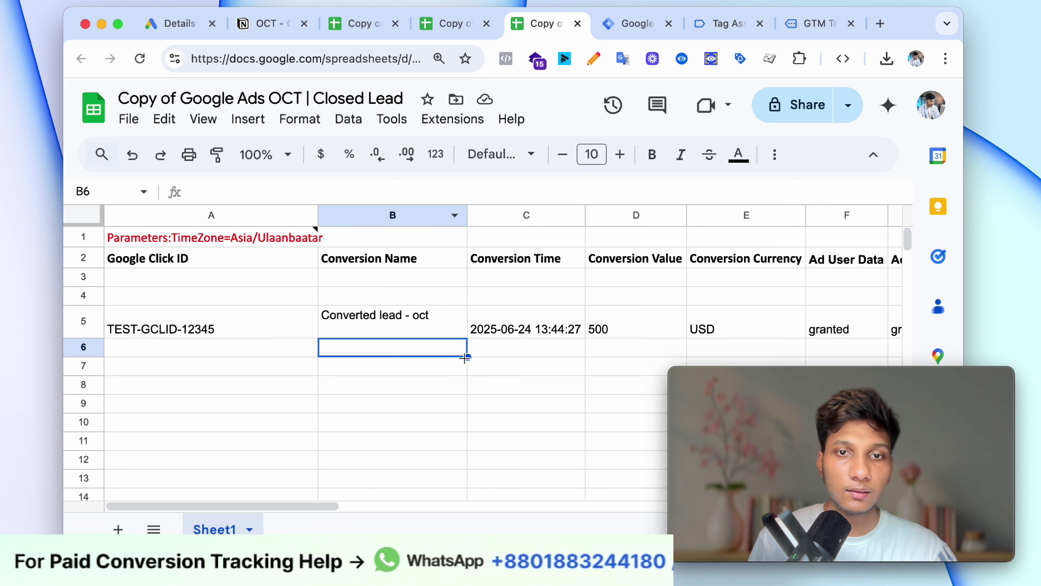
pyautogui.click(492, 330)
pyautogui.click(541, 362)
pyautogui.click(676, 319)
pyautogui.click(763, 317)
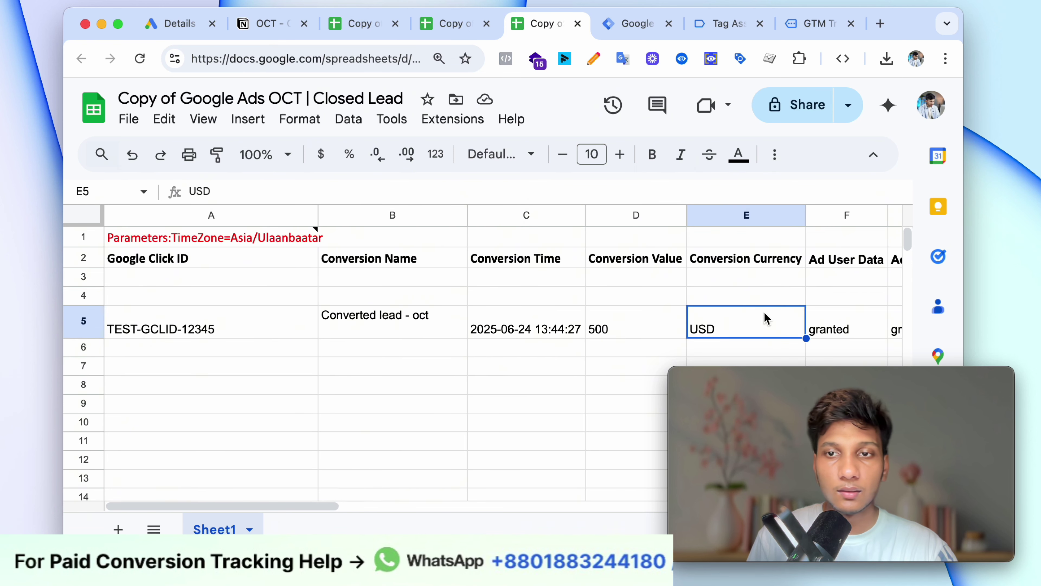
pyautogui.scroll(-5, 655, 295)
pyautogui.scroll(5, 654, 291)
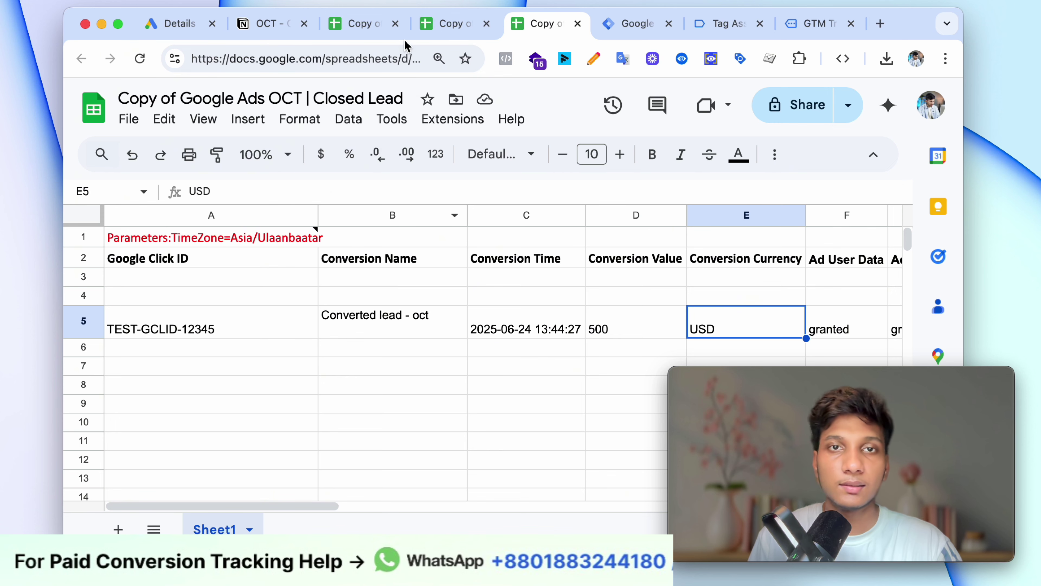
# Review the CRM lead and compare the conversion names in the Closed Lead and Enquiry copies with the Google Ads conversion action.
pyautogui.click(449, 23)
pyautogui.click(361, 26)
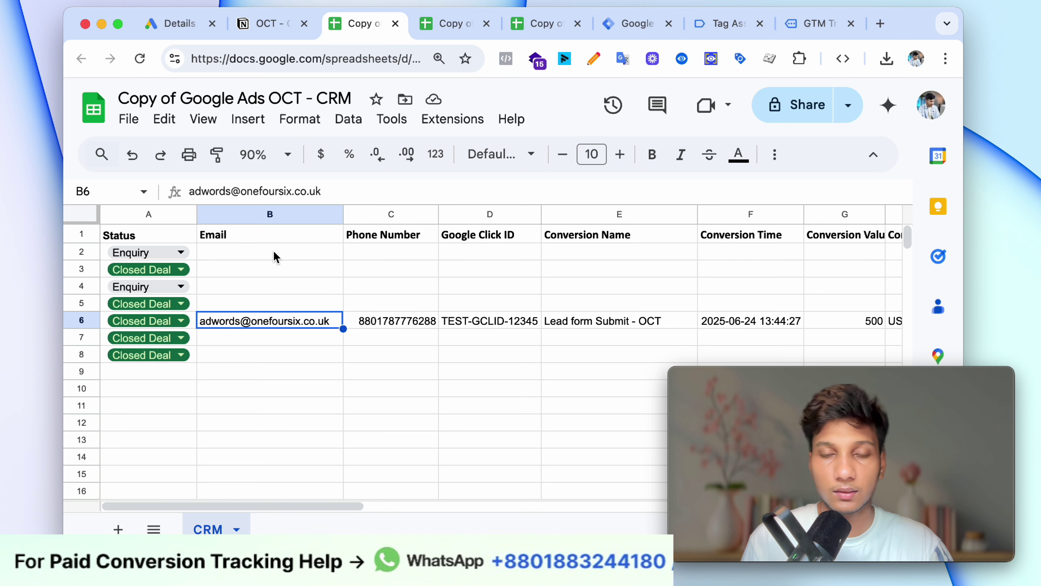
pyautogui.click(450, 357)
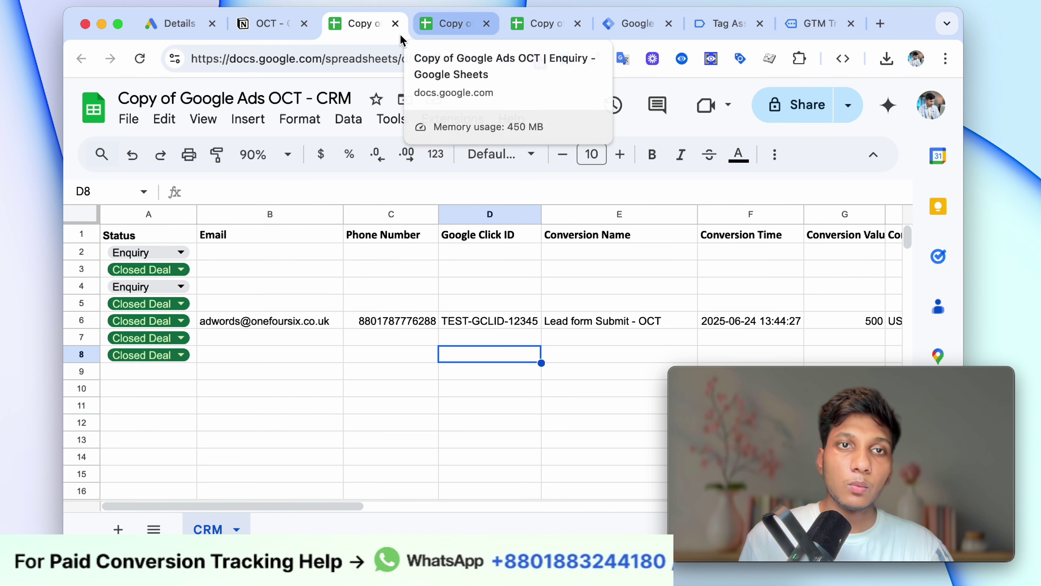
pyautogui.click(169, 33)
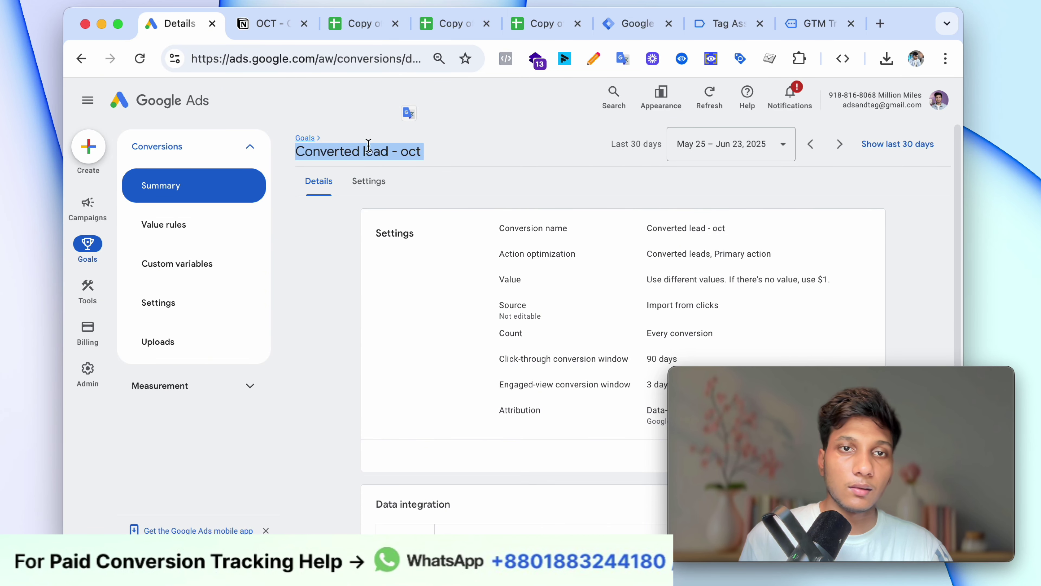
pyautogui.click(543, 23)
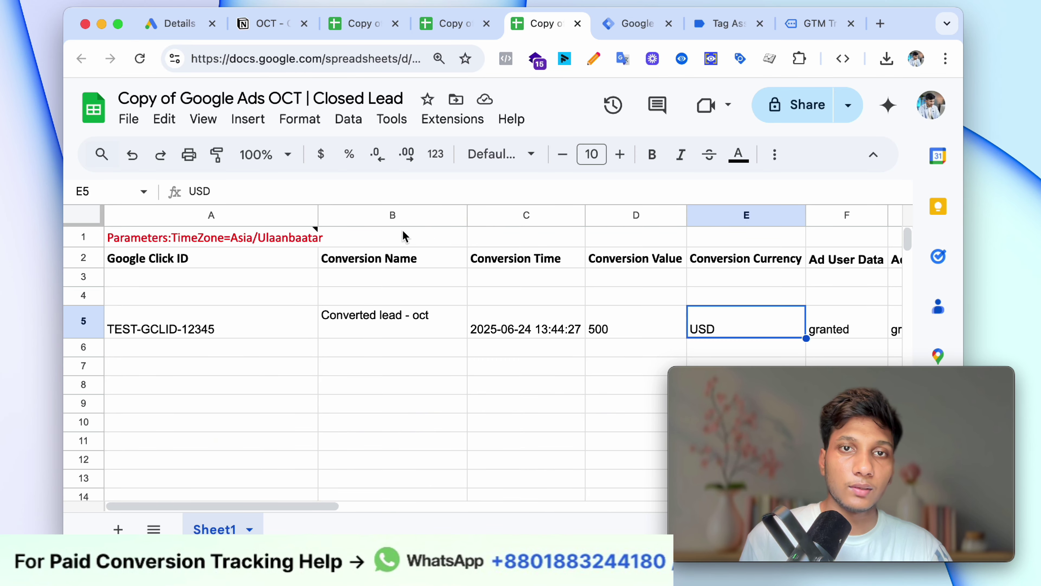
pyautogui.click(451, 317)
pyautogui.click(447, 23)
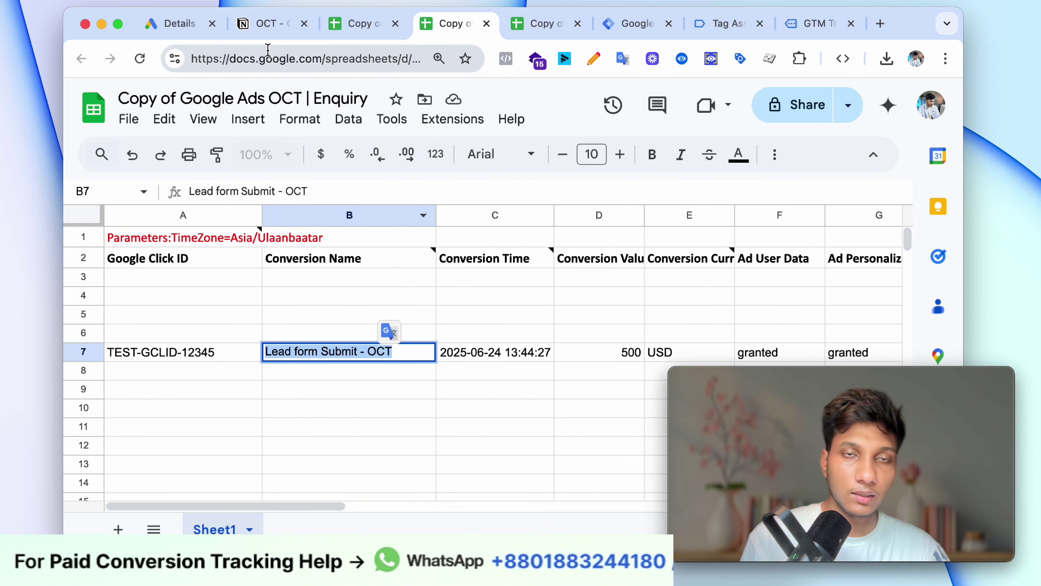
# Start a new conversion upload schedule in Google Ads with Google Sheets as the source, and switch to the Enquiry copy.
pyautogui.press('super+1')
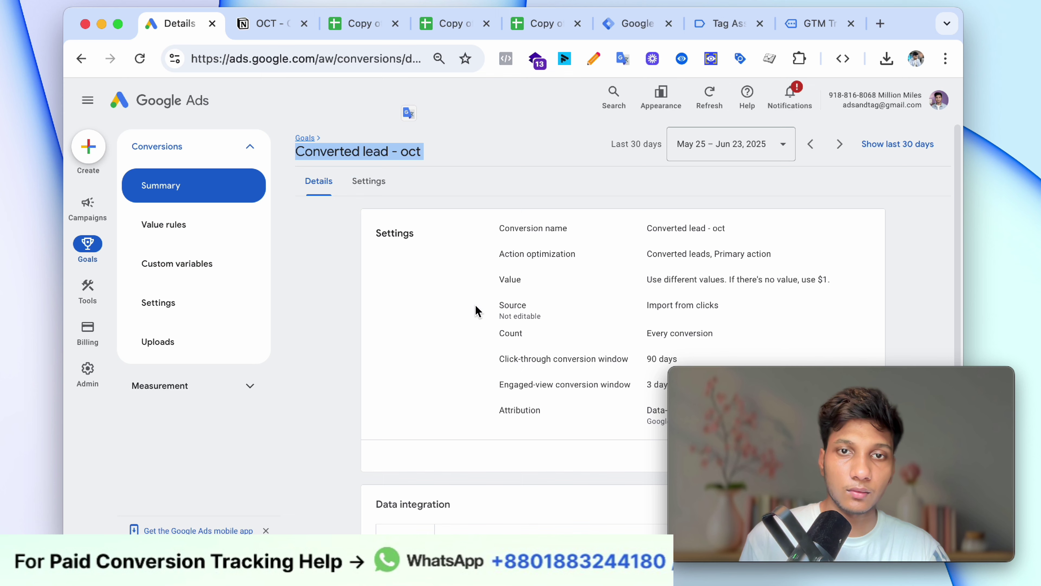
pyautogui.scroll(-4, 476, 312)
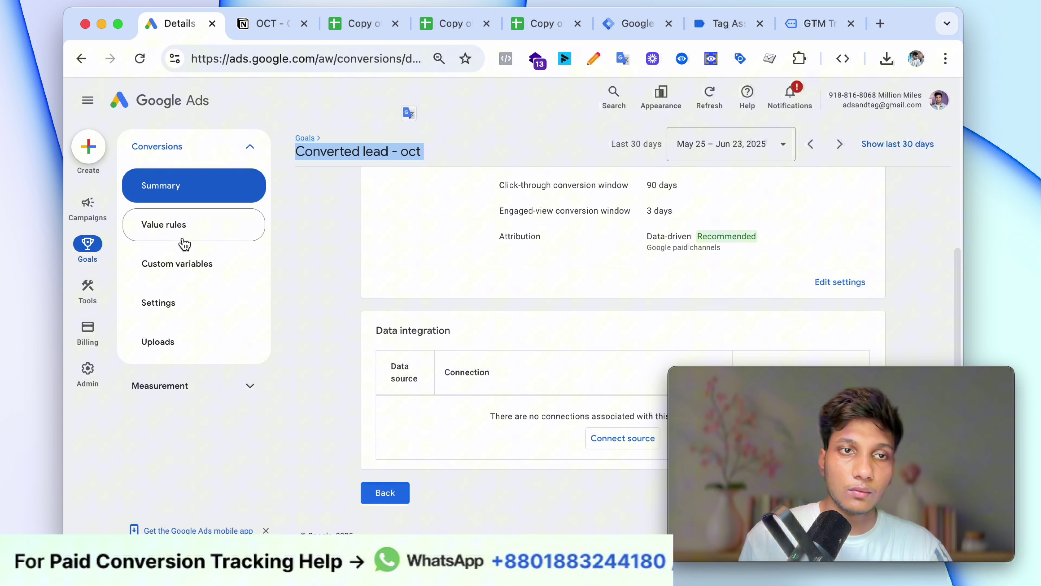
pyautogui.click(180, 348)
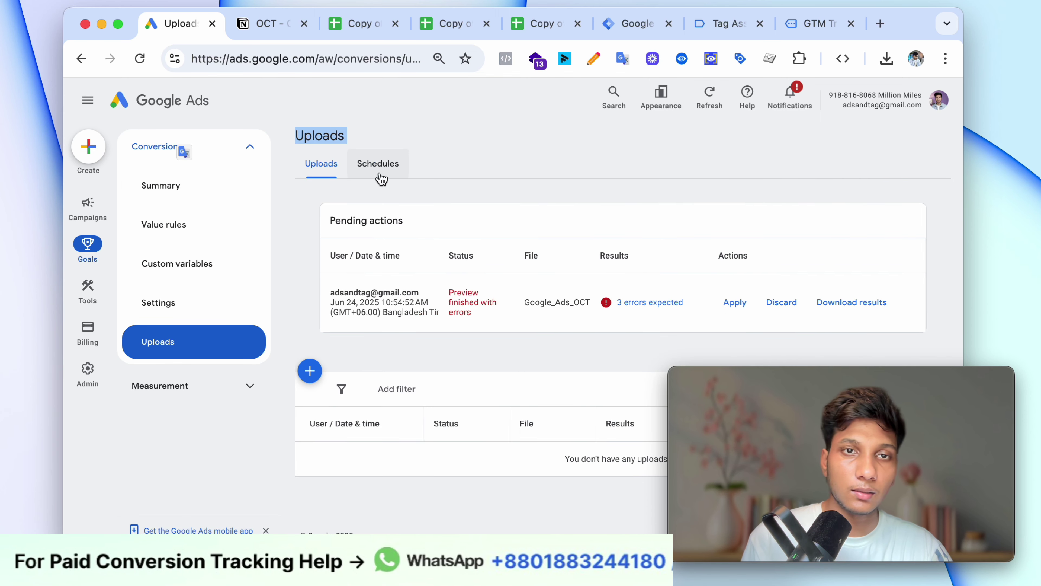
pyautogui.click(383, 165)
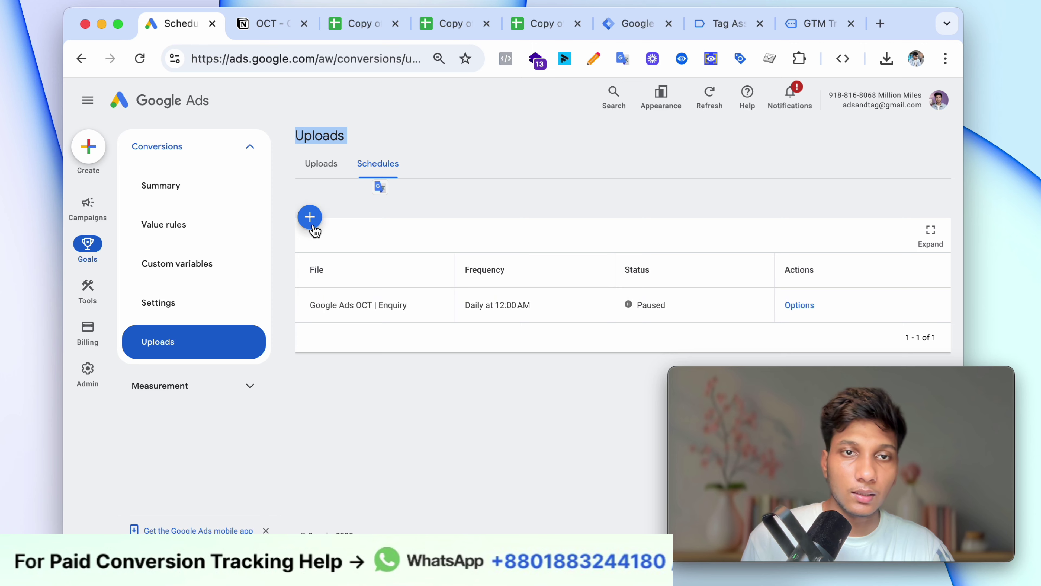
pyautogui.click(310, 218)
pyautogui.click(356, 306)
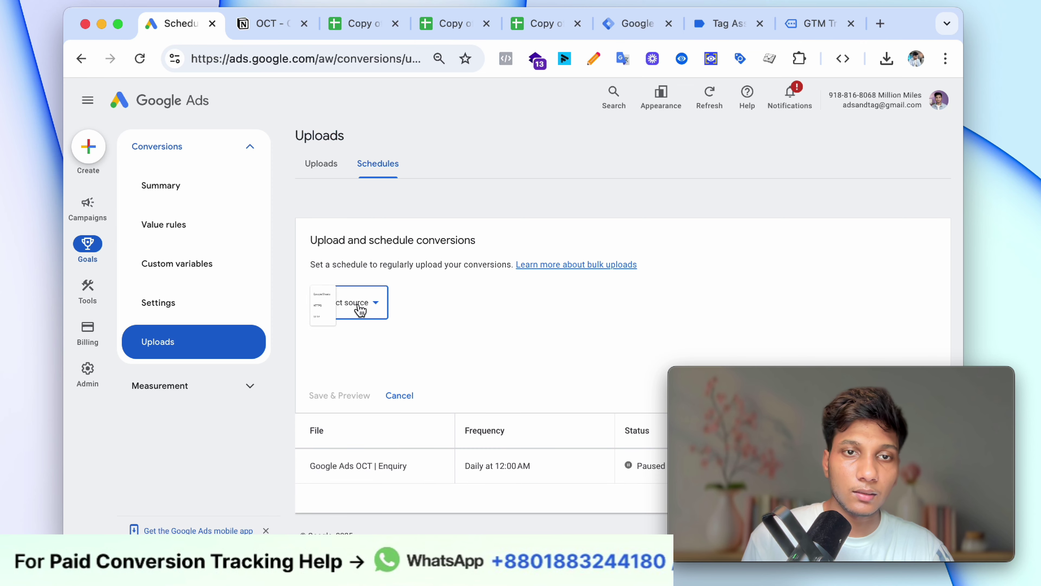
pyautogui.click(425, 179)
pyautogui.click(365, 296)
pyautogui.click(361, 314)
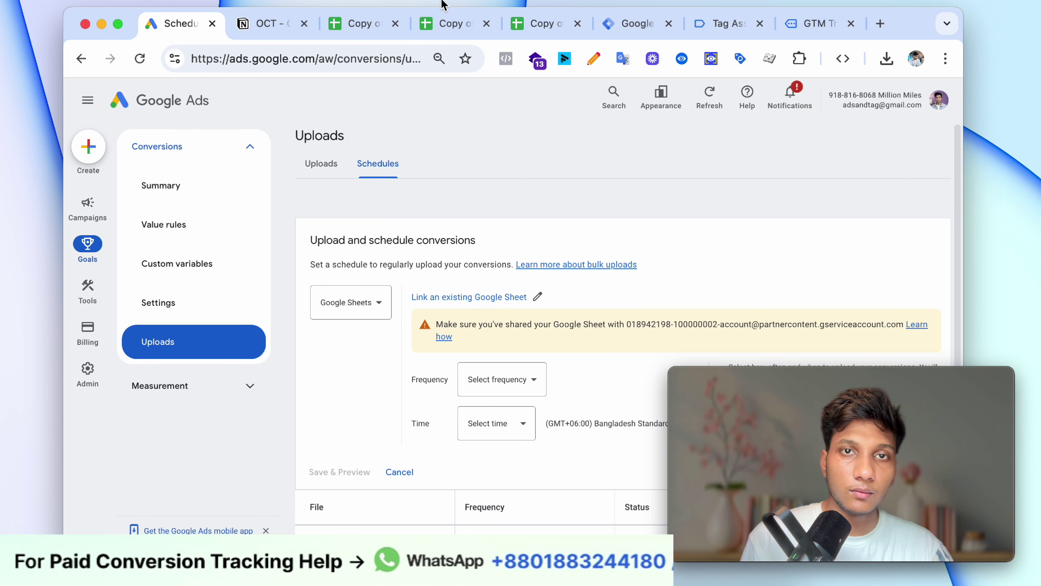
pyautogui.click(449, 23)
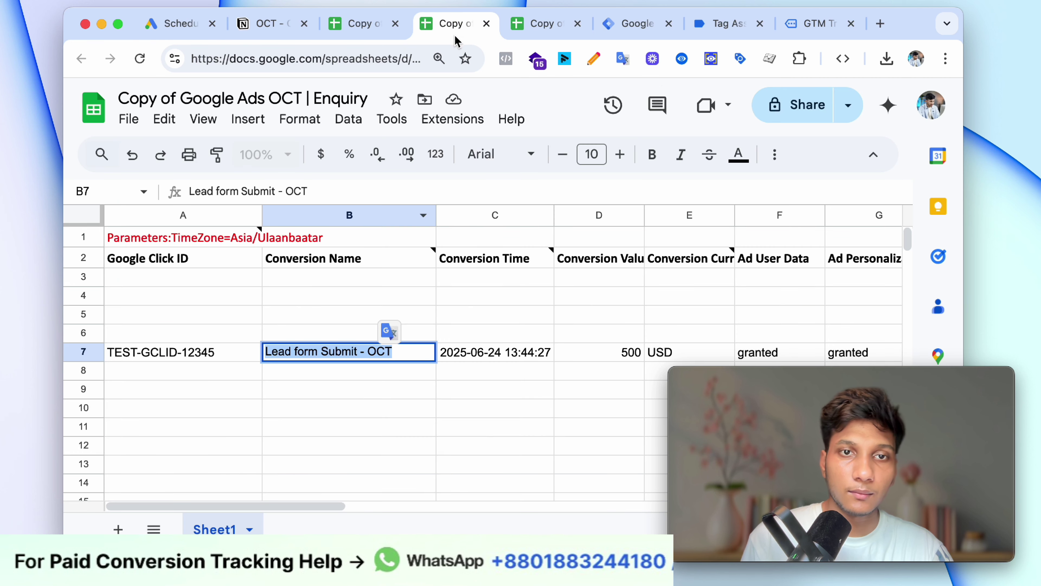
# Copy the sharing link of the Closed Lead spreadsheet copy.
pyautogui.click(562, 296)
pyautogui.click(533, 23)
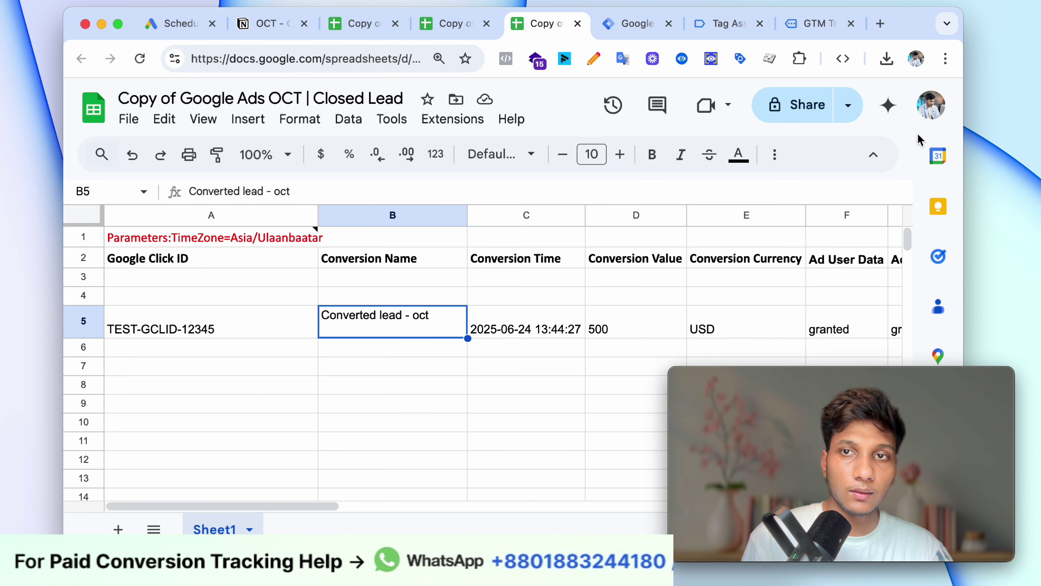
pyautogui.click(856, 114)
pyautogui.click(715, 144)
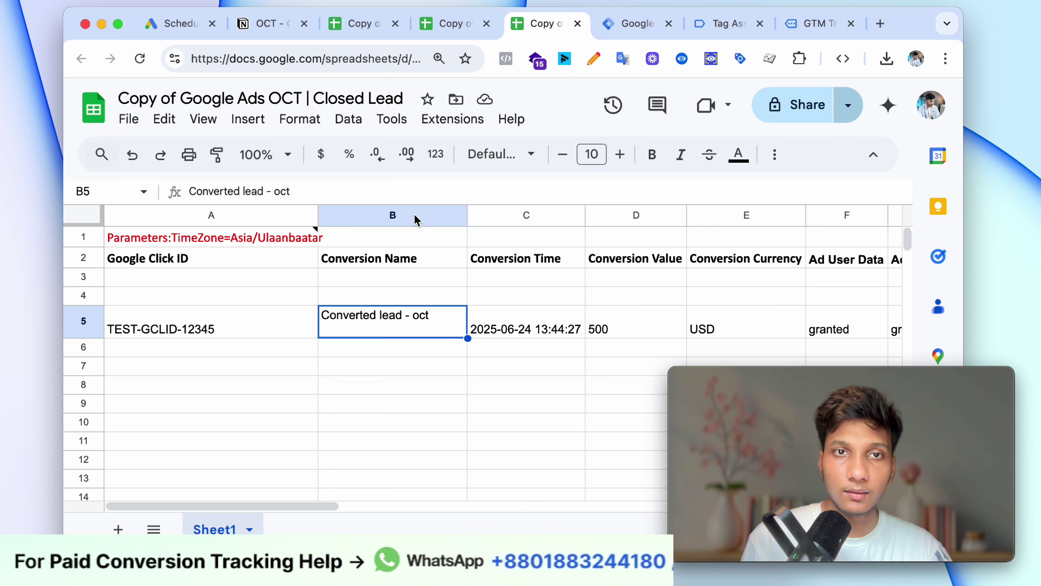
pyautogui.click(377, 286)
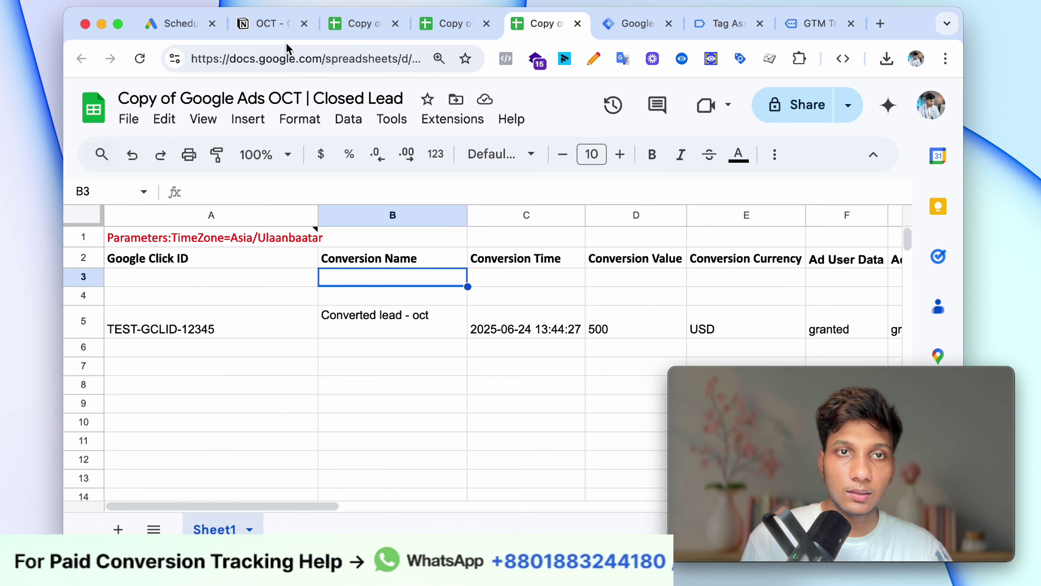
# Link the Closed Lead copy to the Google Ads upload schedule by finding it through its pasted spreadsheet URL.
pyautogui.click(180, 25)
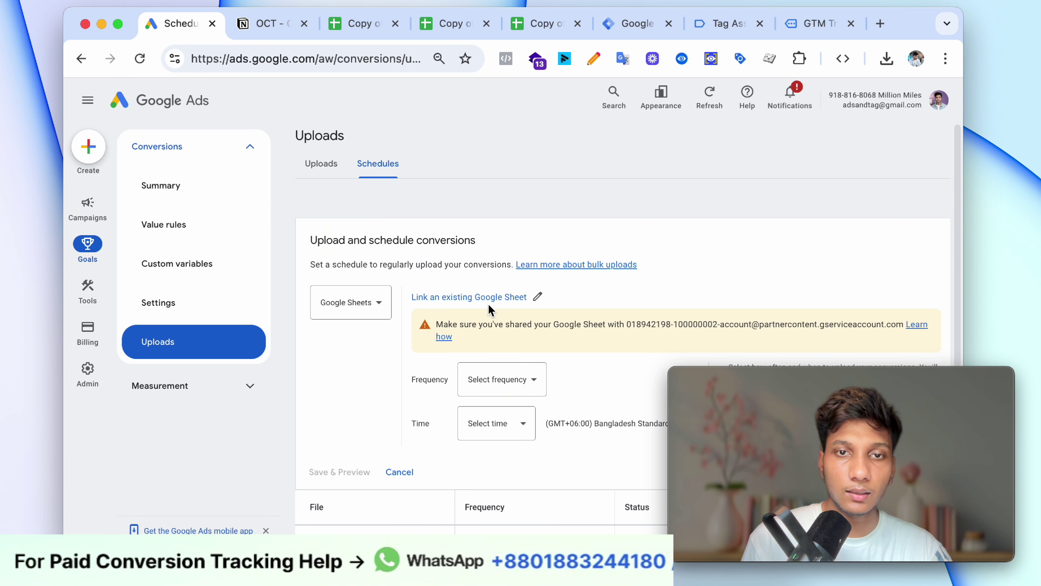
pyautogui.click(539, 297)
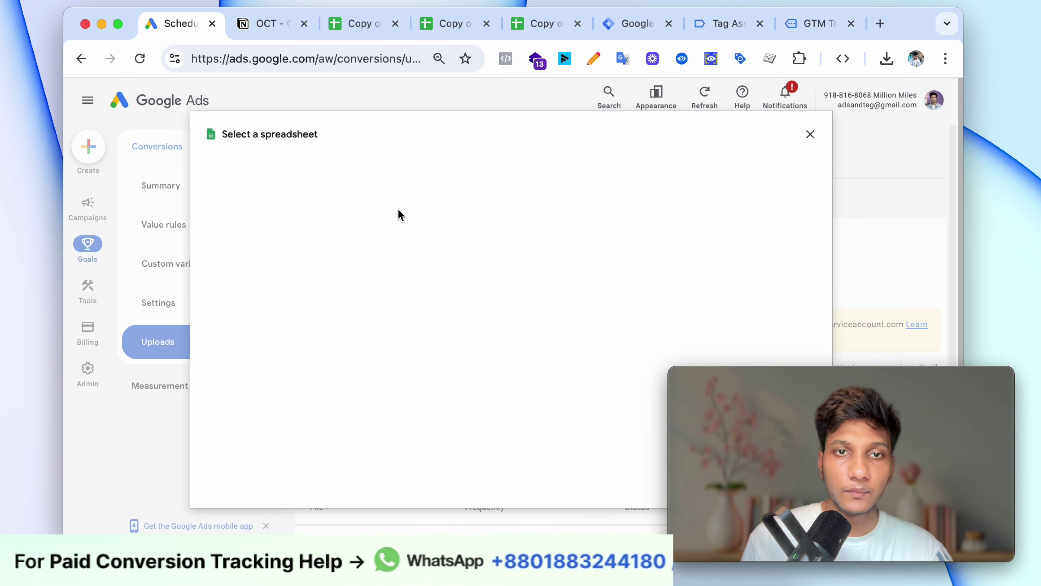
pyautogui.click(432, 138)
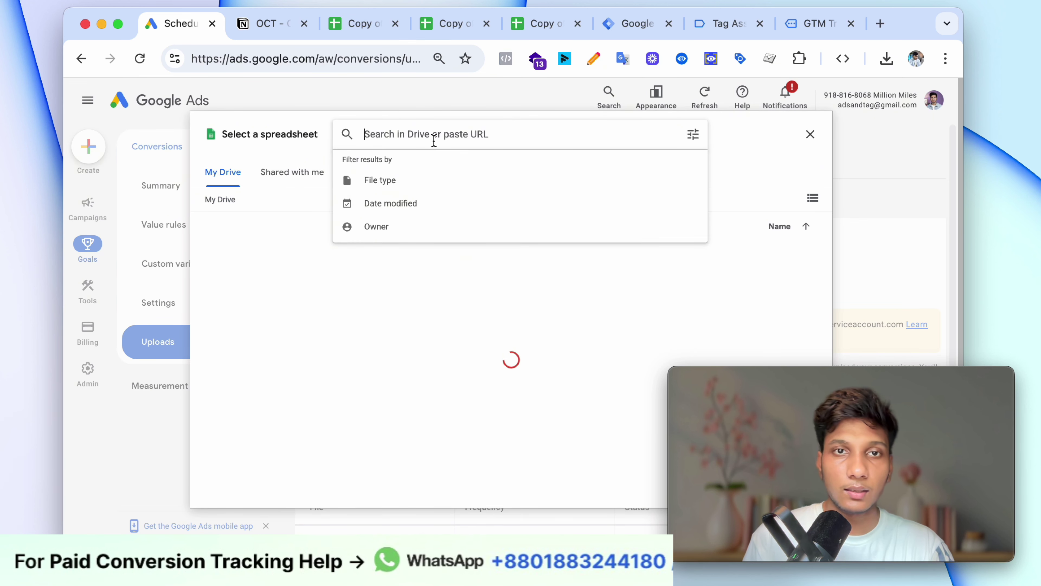
pyautogui.press('super+v')
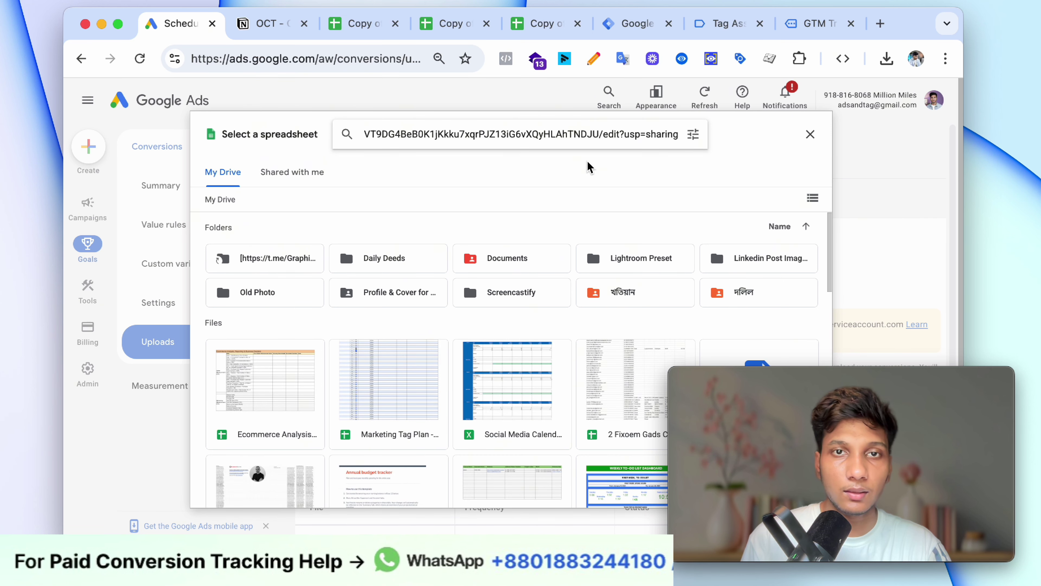
pyautogui.press('Return')
pyautogui.click(241, 239)
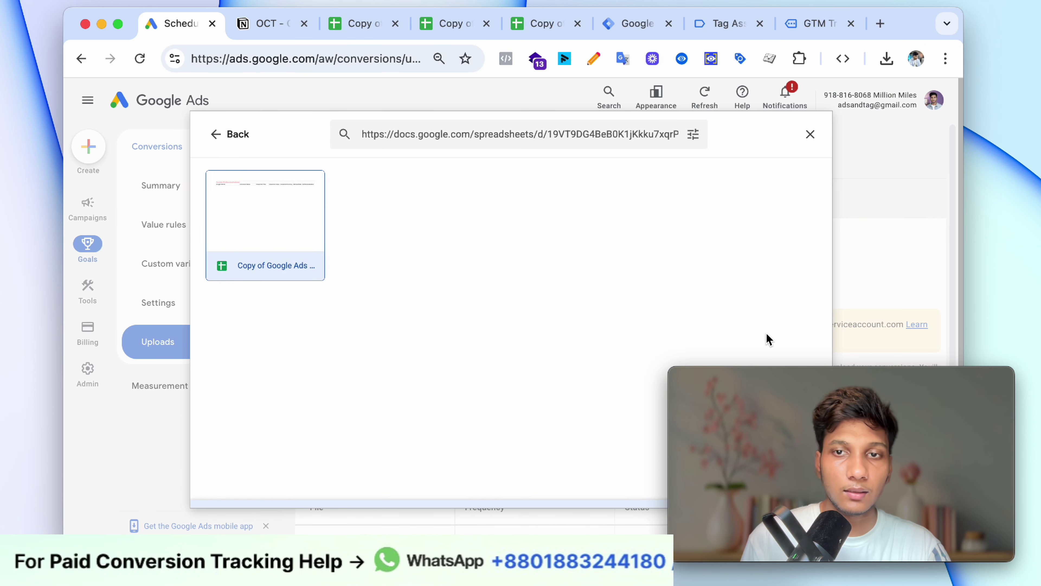
pyautogui.moveTo(757, 372)
pyautogui.moveTo(763, 387); pyautogui.dragTo(798, 371)
pyautogui.click(795, 491)
pyautogui.scroll(-1, 574, 320)
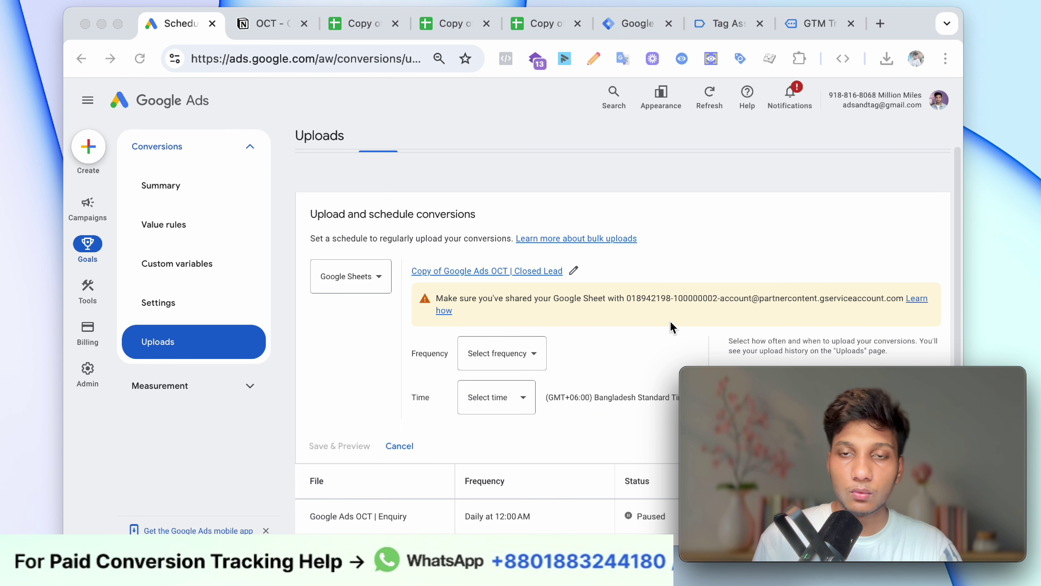
# Copy the service account email from the schedule form's sharing notice and switch to the Closed Lead copy.
pyautogui.click(629, 306)
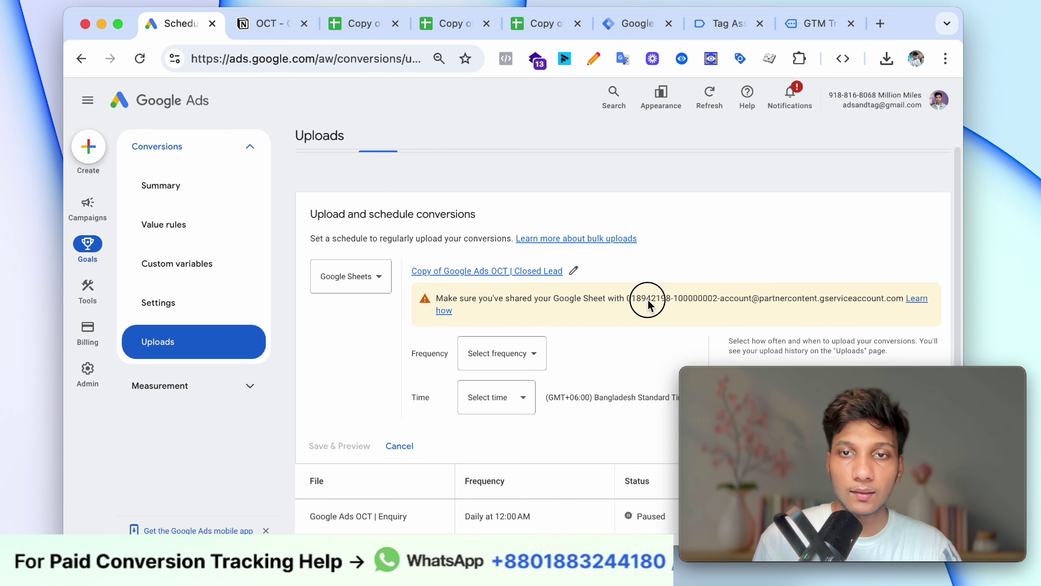
pyautogui.moveTo(627, 296); pyautogui.dragTo(901, 302)
pyautogui.rightClick(899, 303)
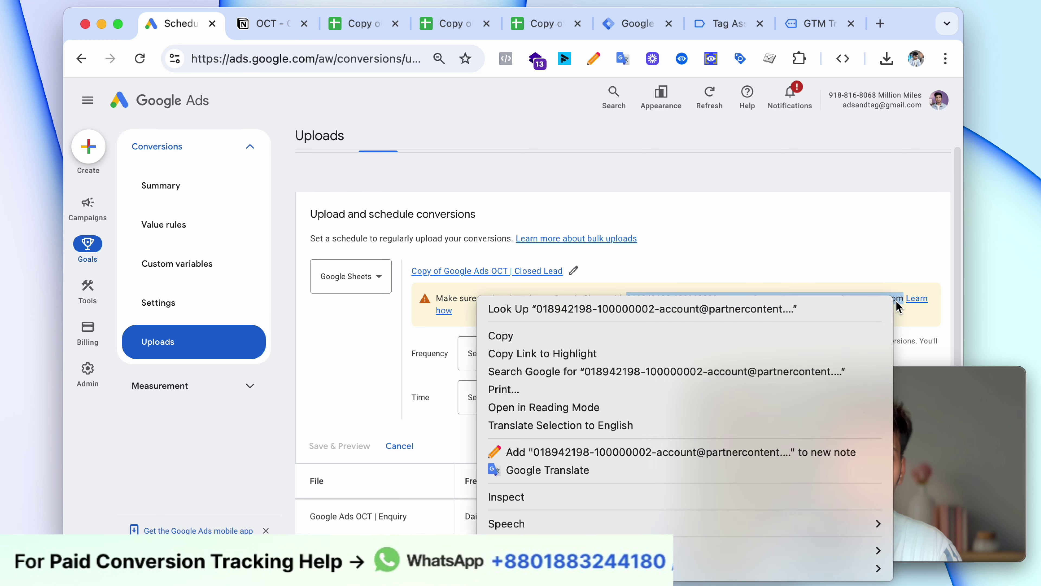
pyautogui.click(557, 332)
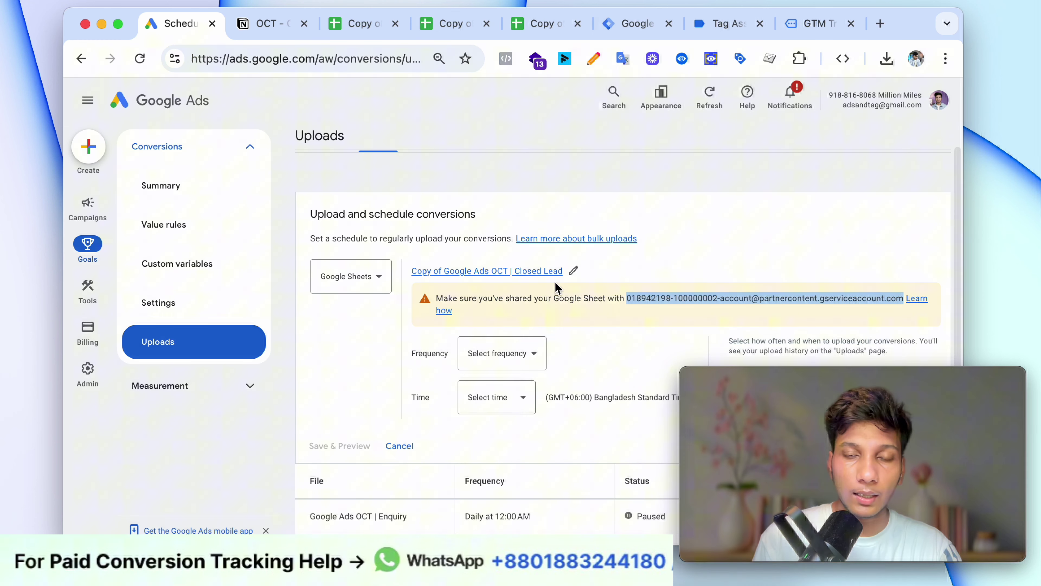
pyautogui.click(350, 32)
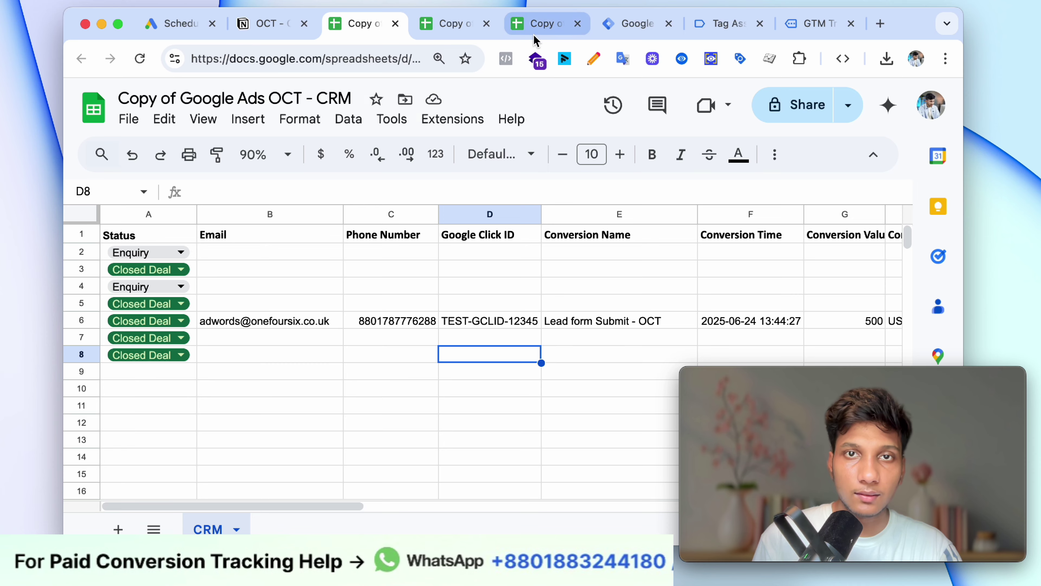
pyautogui.click(541, 24)
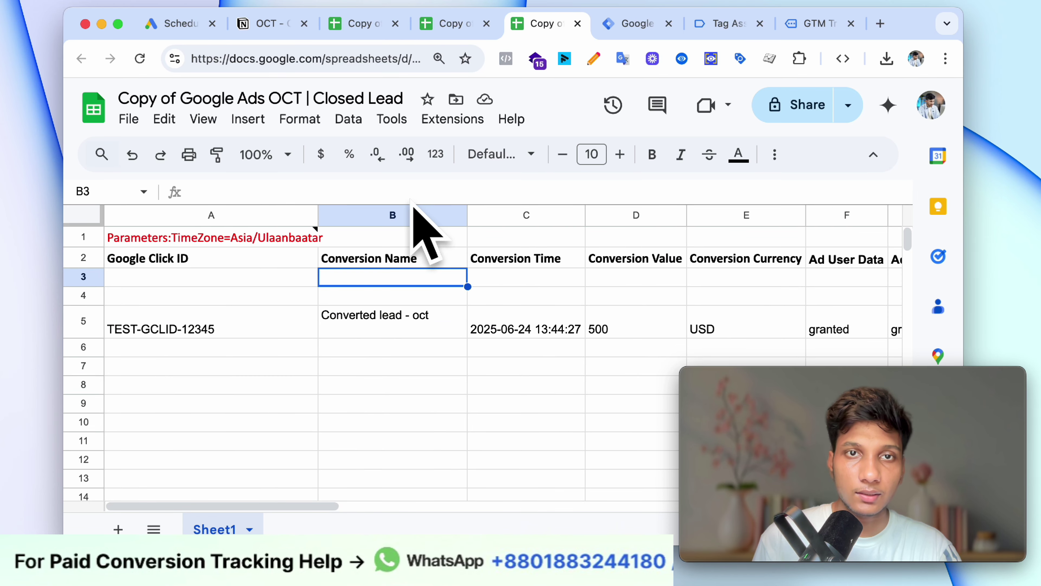
# Share the Closed Lead copy with the service account email as Editor, with people notified.
pyautogui.click(811, 104)
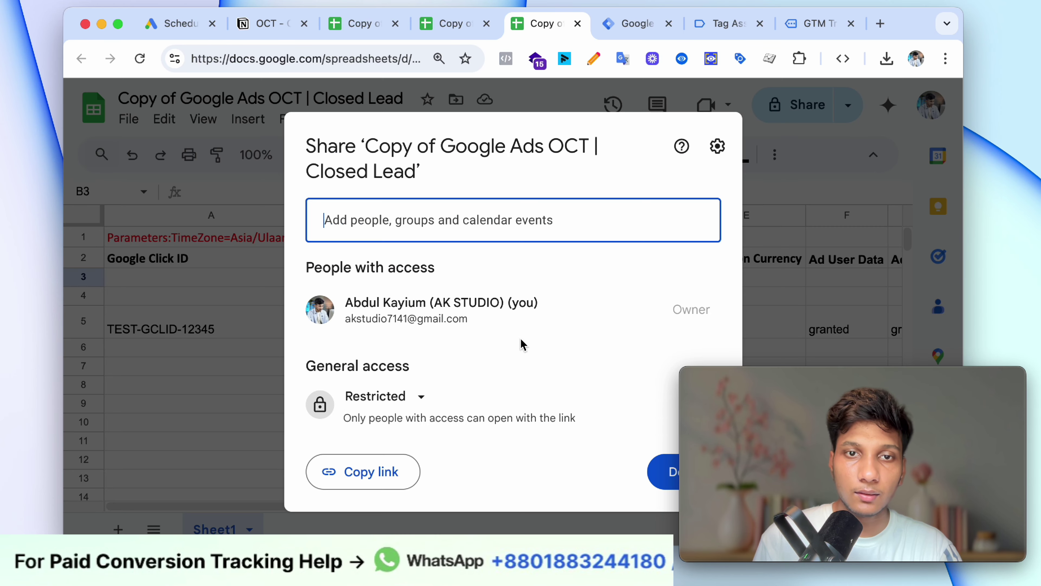
pyautogui.click(469, 226)
pyautogui.write('v')
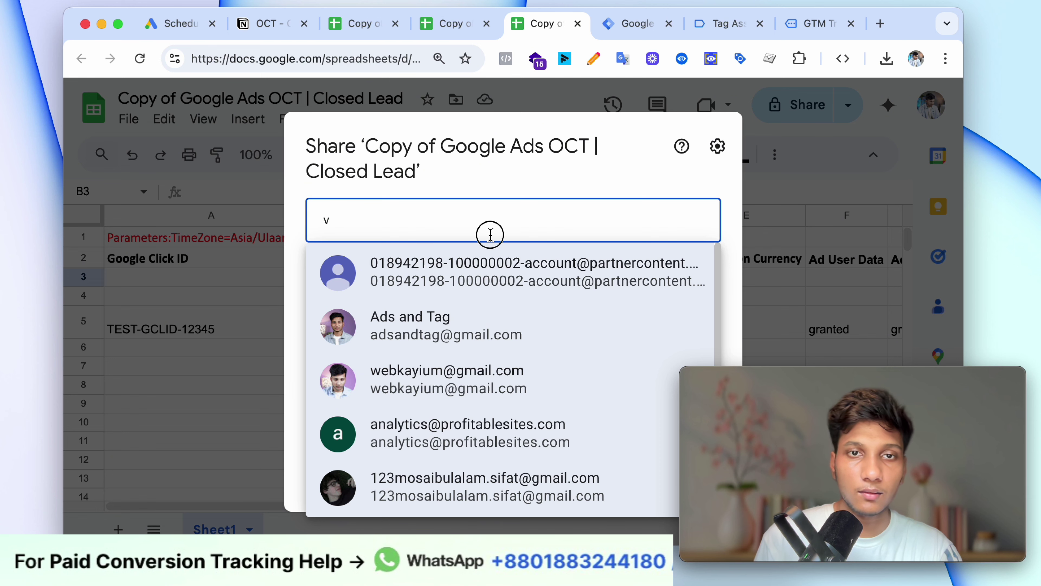
pyautogui.press('super+v')
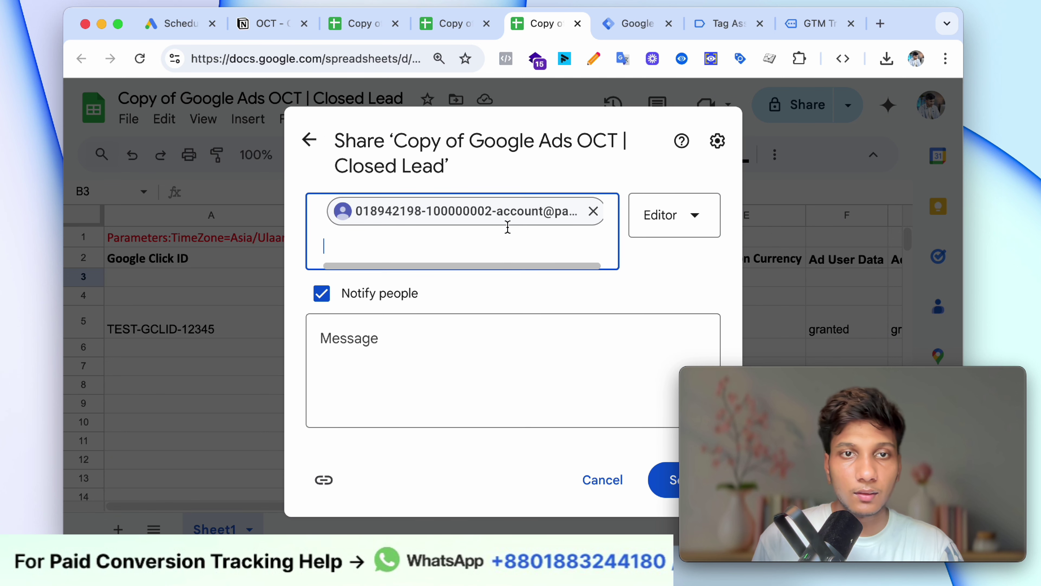
pyautogui.click(653, 484)
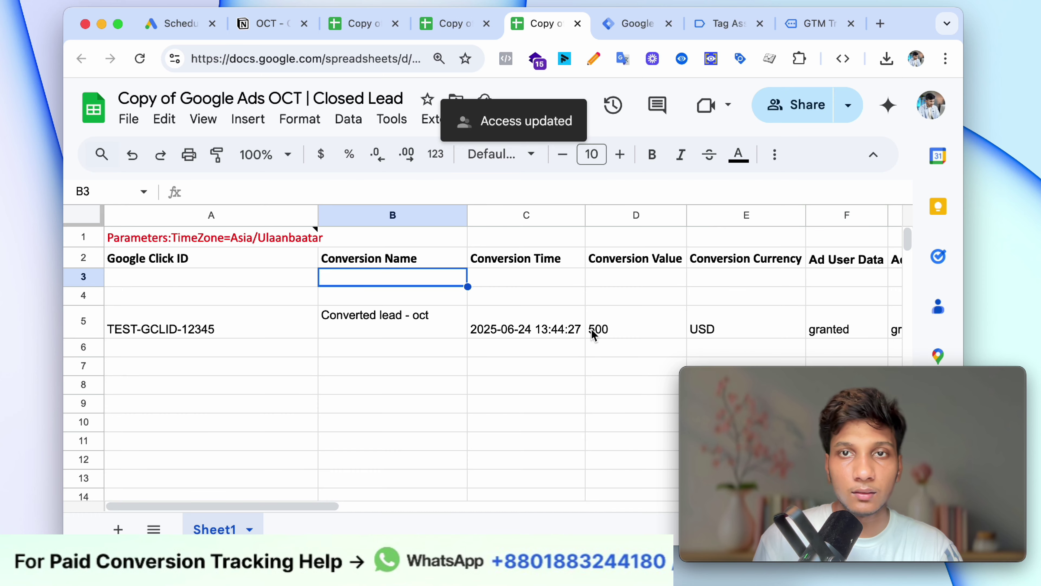
pyautogui.click(564, 324)
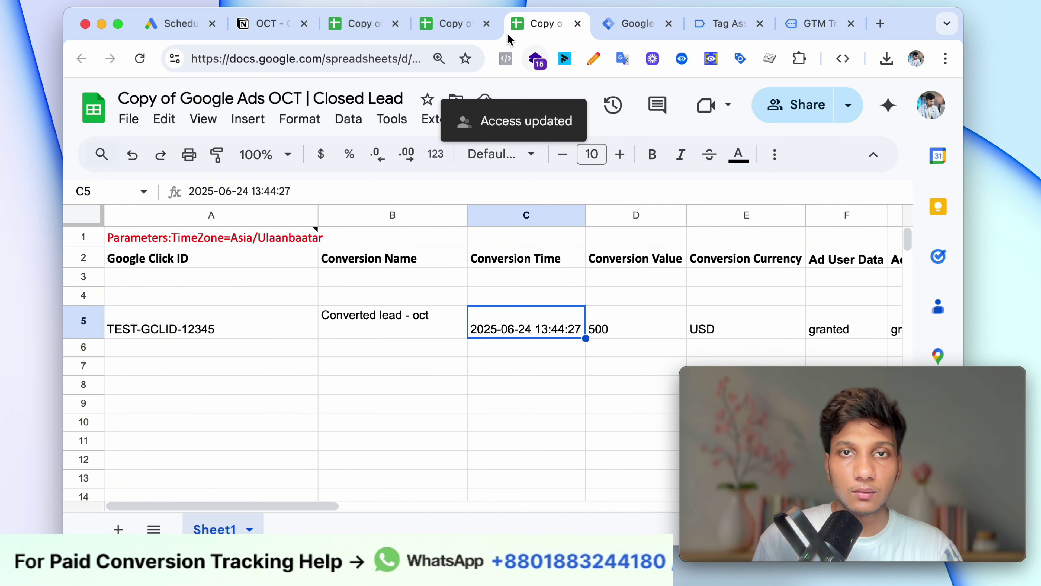
# Set the Google Ads upload schedule for the Closed Lead copy to every 24 hours at 12:00 AM.
pyautogui.click(159, 35)
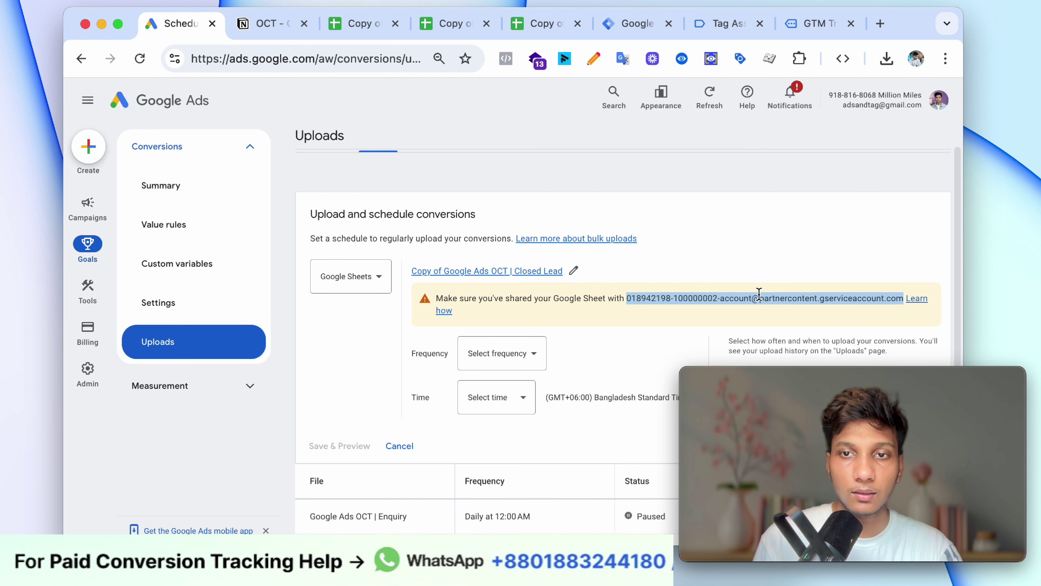
pyautogui.click(541, 24)
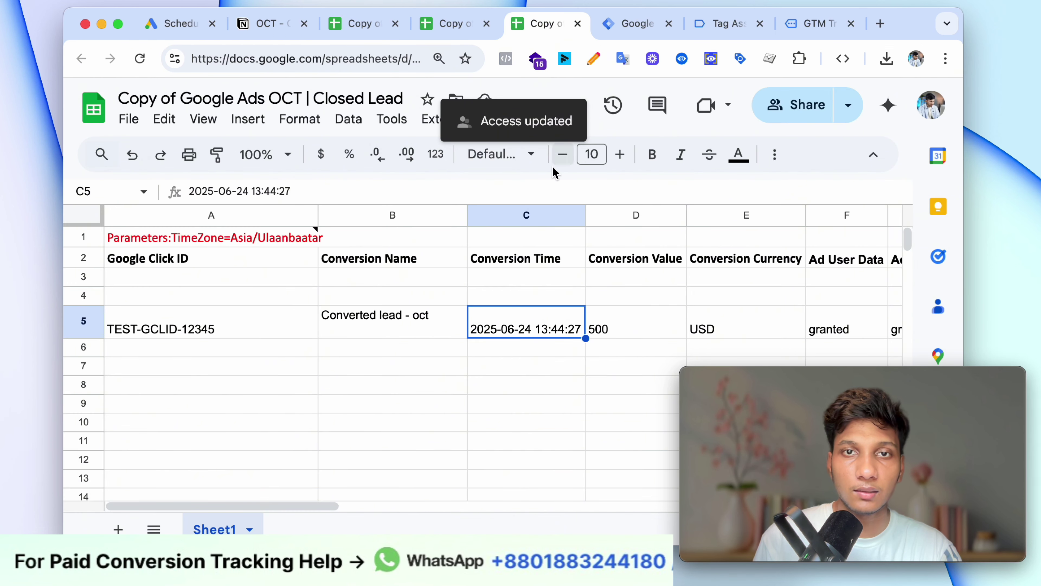
pyautogui.click(189, 28)
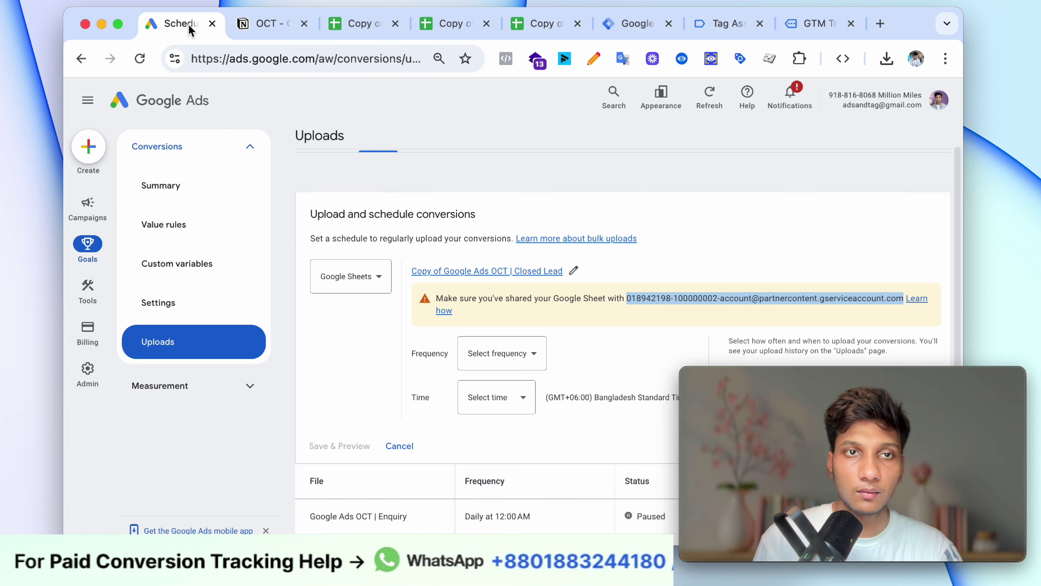
pyautogui.moveTo(627, 295); pyautogui.dragTo(863, 314)
pyautogui.click(513, 356)
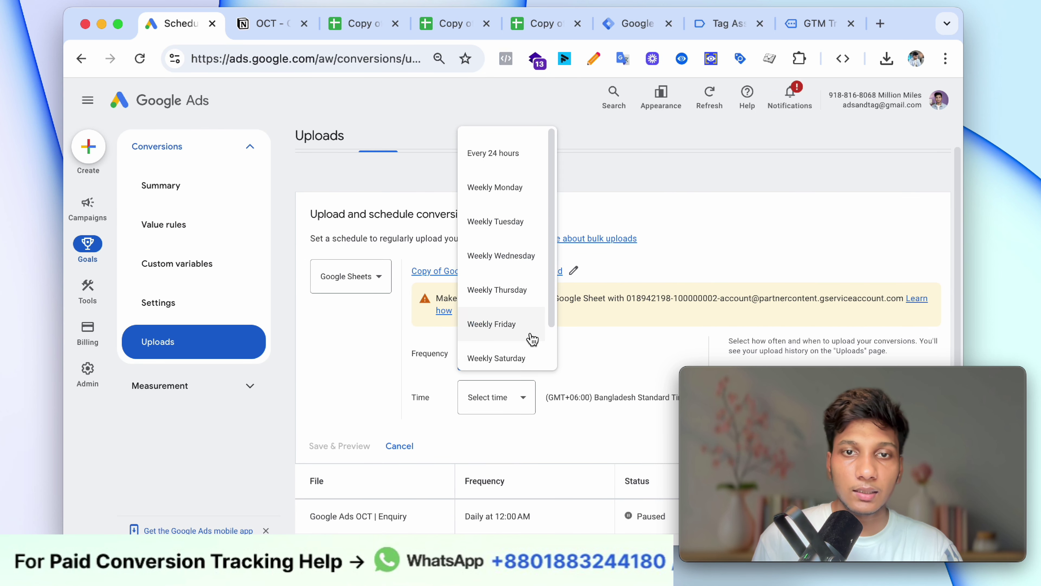
pyautogui.click(508, 160)
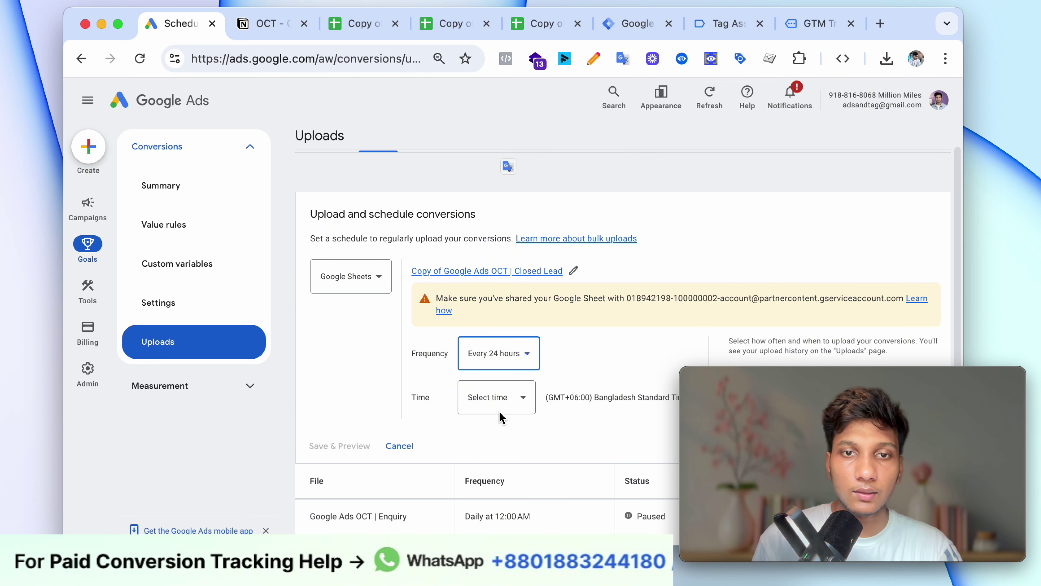
pyautogui.click(495, 396)
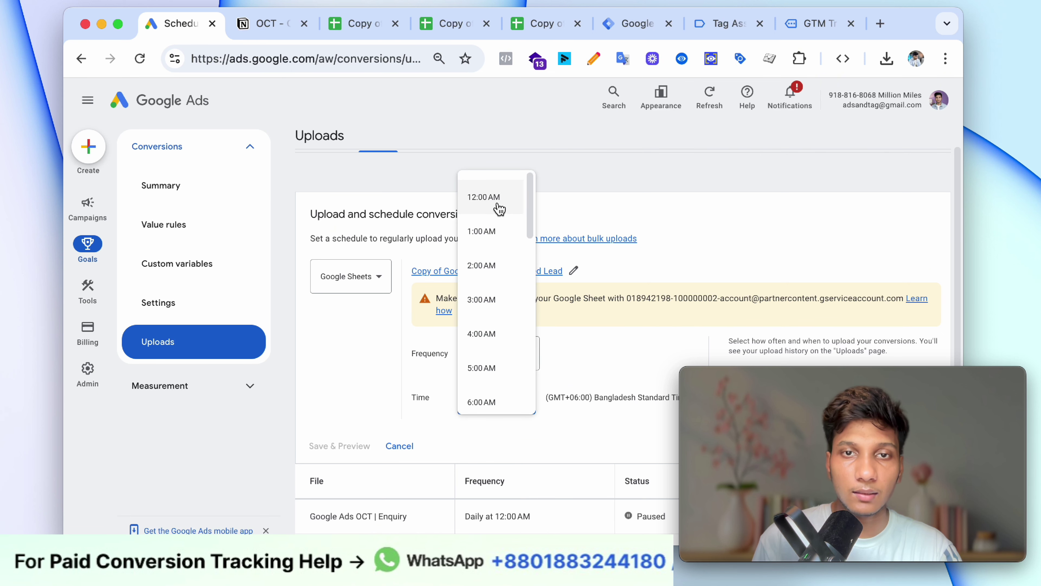
pyautogui.click(497, 200)
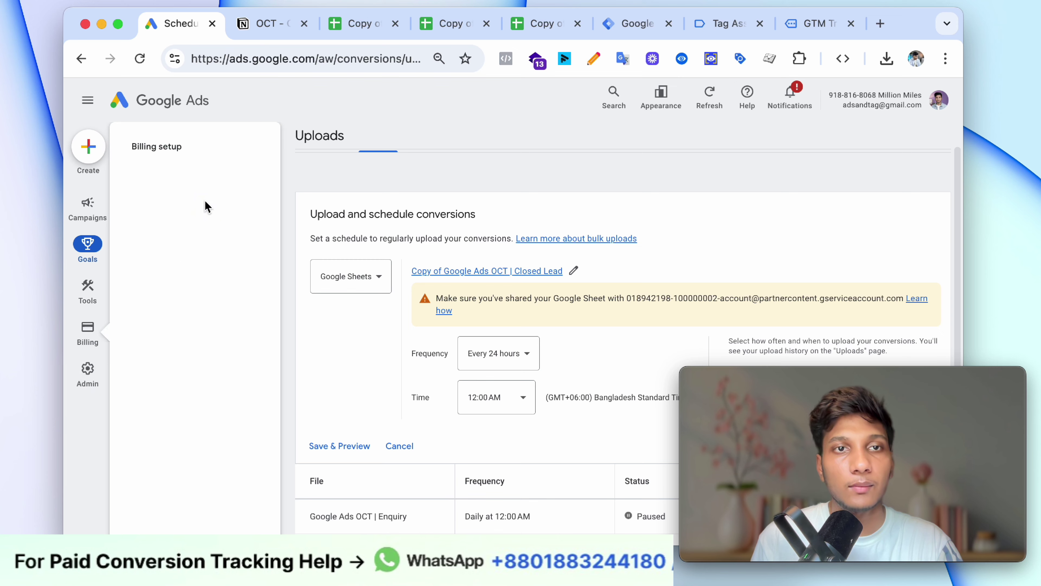
# Examine the time zone parameter and its note in cell A1 of the Enquiry copy.
pyautogui.click(426, 23)
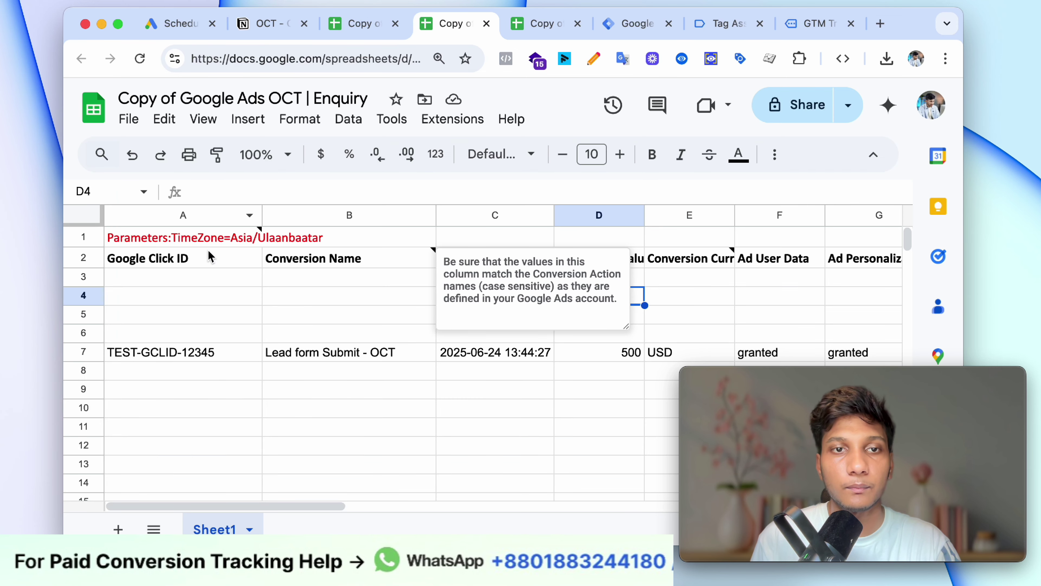
pyautogui.click(224, 238)
pyautogui.doubleClick(251, 237)
pyautogui.moveTo(235, 239); pyautogui.dragTo(350, 235)
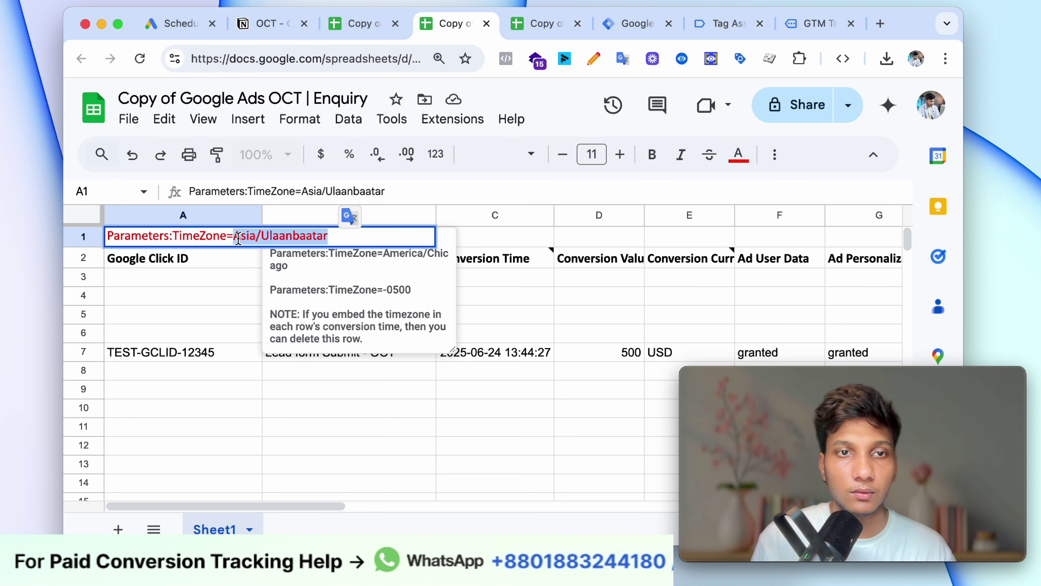
pyautogui.click(236, 238)
# Open the Google Ads OCT timezones sheet from the Notion guide and select the Africa/El_Aaiun entry's text.
pyautogui.click(248, 28)
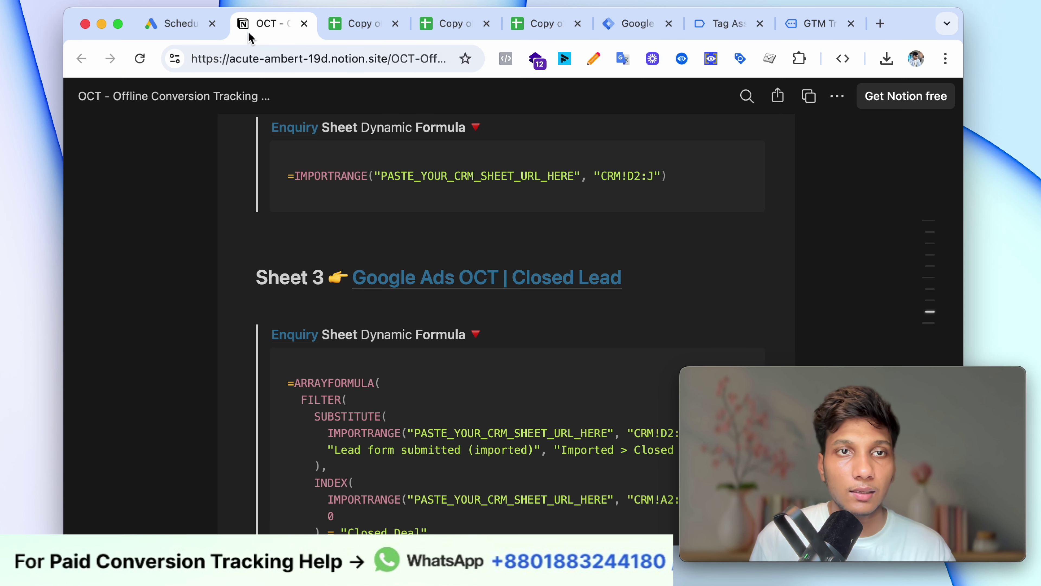
pyautogui.scroll(-10, 413, 310)
pyautogui.click(383, 321)
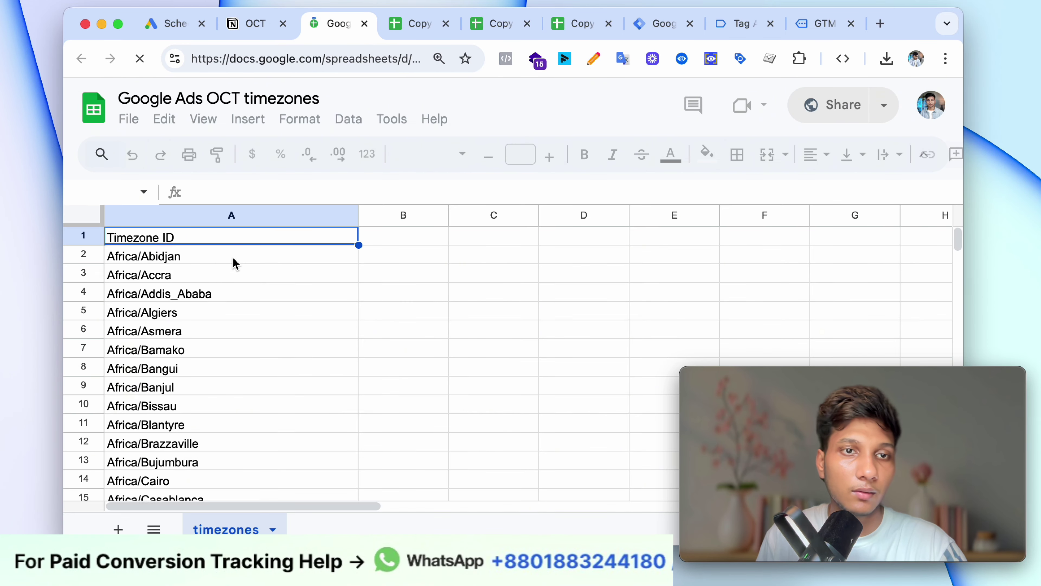
pyautogui.scroll(-5, 233, 257)
pyautogui.doubleClick(236, 324)
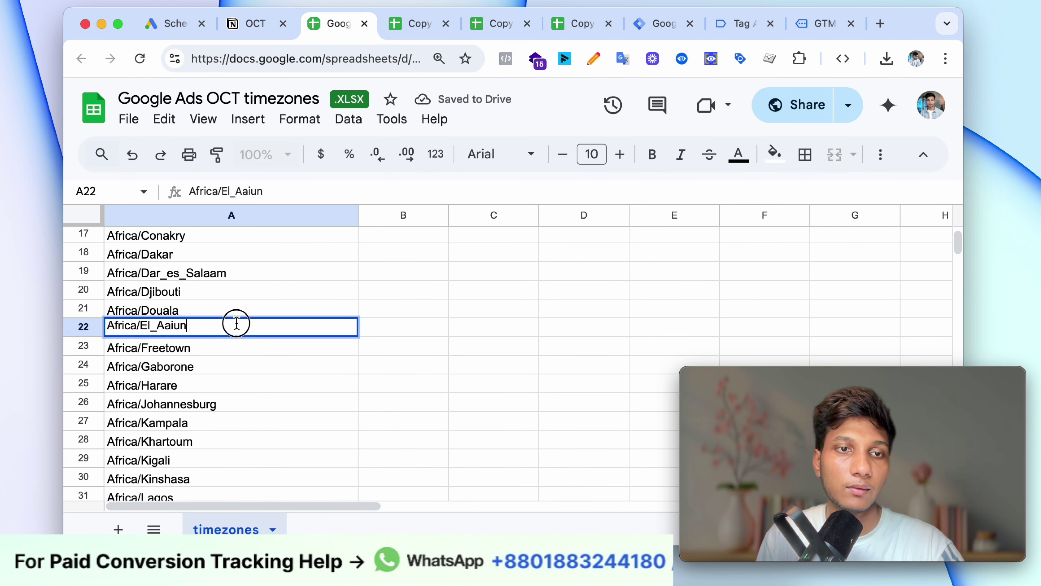
pyautogui.tripleClick(236, 323)
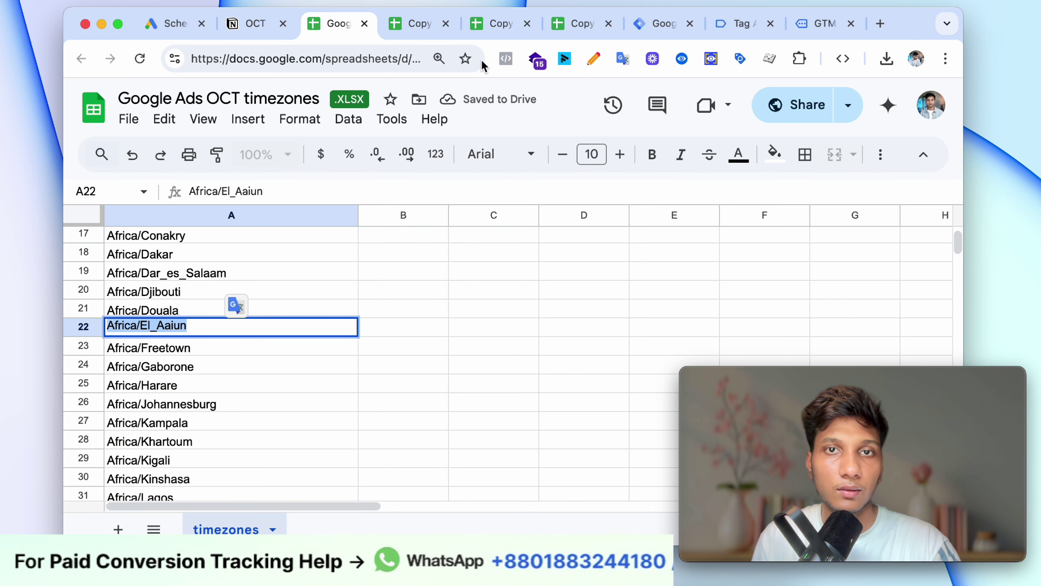
# Find the American time zones in the list and copy the ID America/Dawson_Creek.
pyautogui.click(235, 369)
pyautogui.scroll(-6, 251, 380)
pyautogui.scroll(-18, 251, 380)
pyautogui.scroll(3, 245, 385)
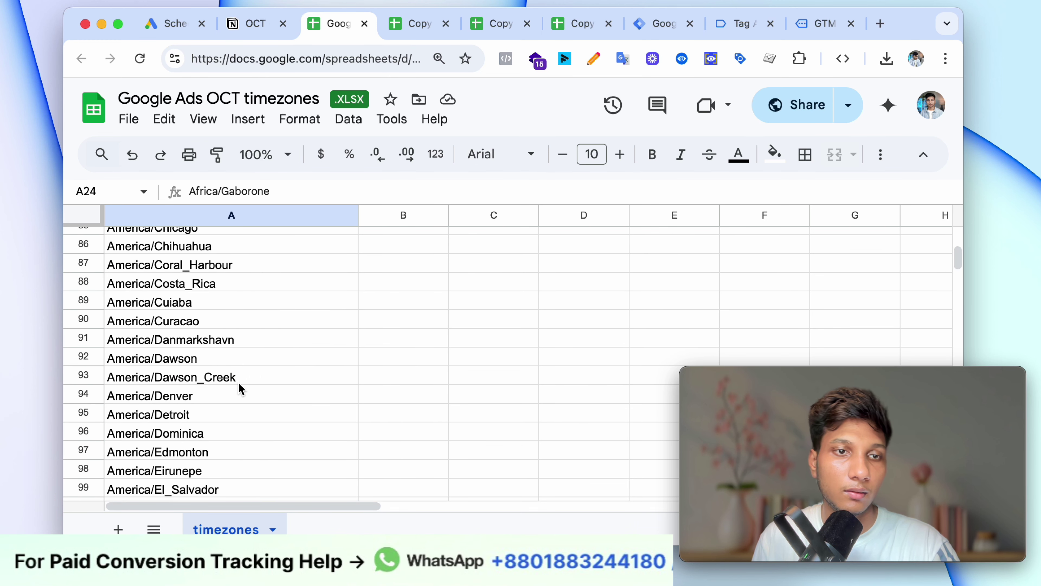
pyautogui.doubleClick(239, 376)
pyautogui.tripleClick(239, 375)
pyautogui.press('super+c')
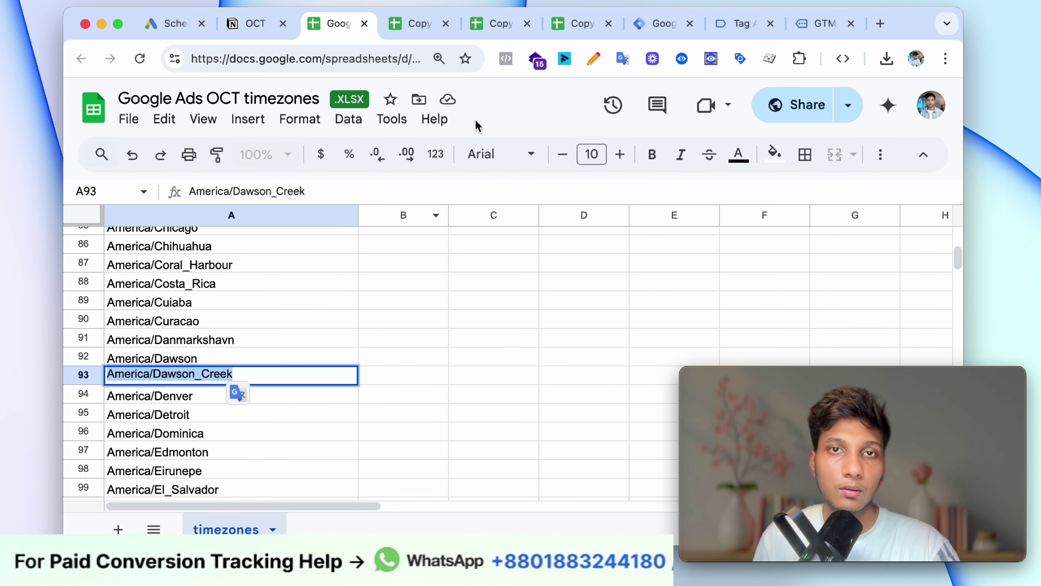
pyautogui.click(225, 354)
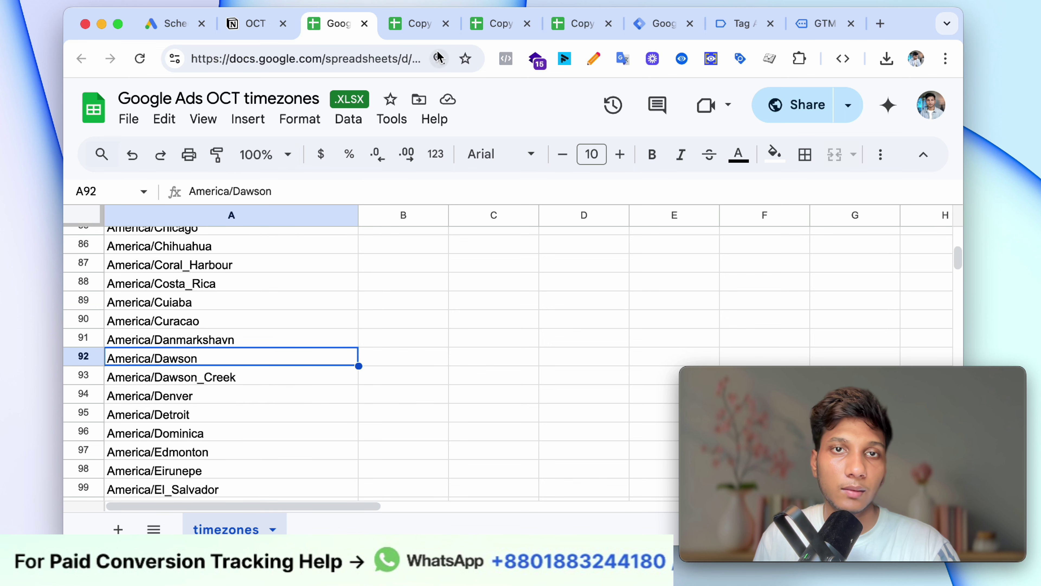
# Change the time zone parameter in cell A1 of the Enquiry copy to America/Dawson_Creek.
pyautogui.click(494, 24)
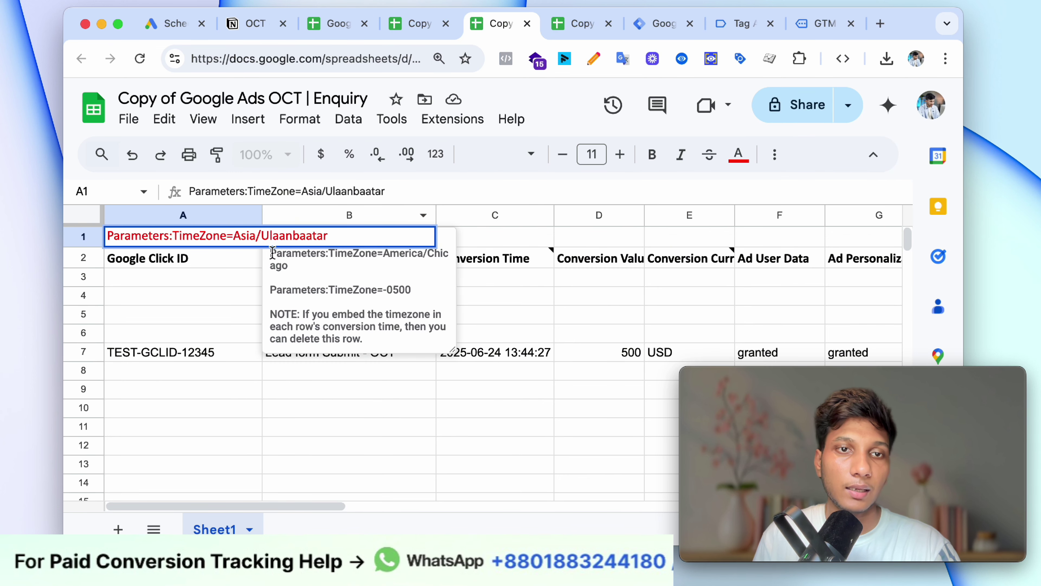
pyautogui.moveTo(233, 236); pyautogui.dragTo(348, 236)
pyautogui.press('super+v')
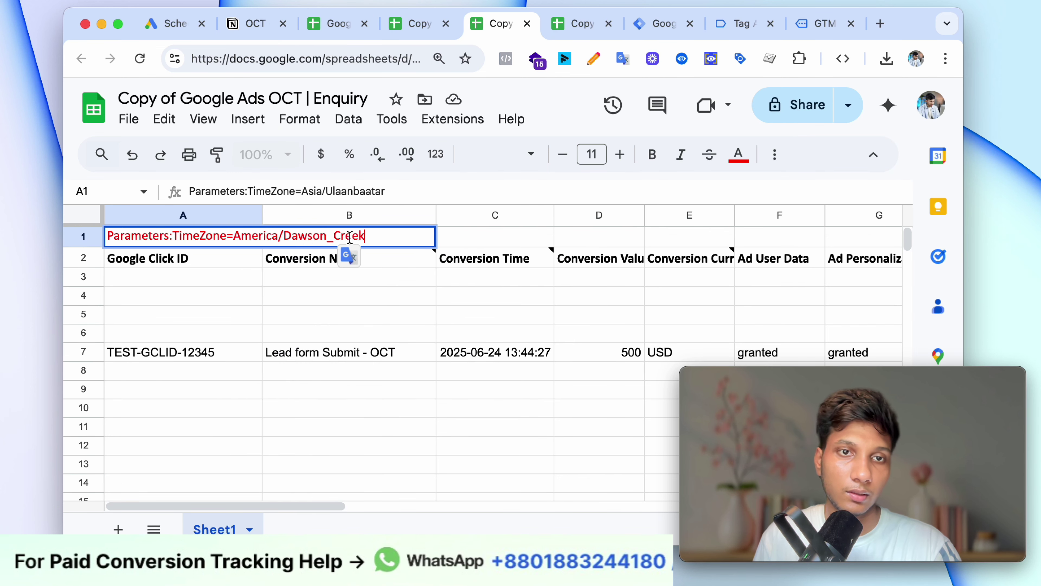
pyautogui.click(375, 307)
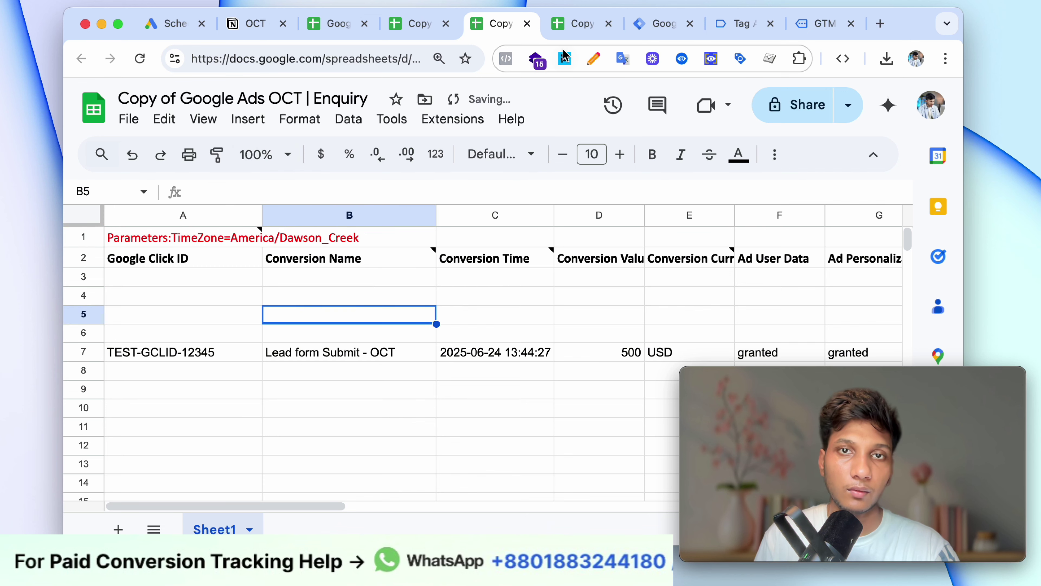
# Replace the time zone in cell A1 of the Closed Lead copy with America/Dawson_Creek.
pyautogui.click(558, 32)
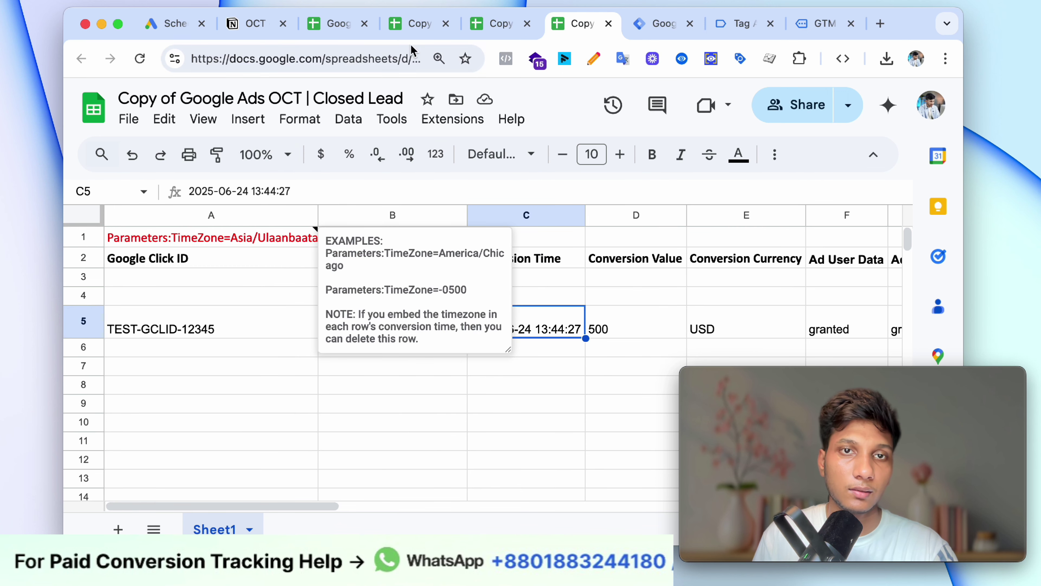
pyautogui.click(425, 24)
pyautogui.click(494, 25)
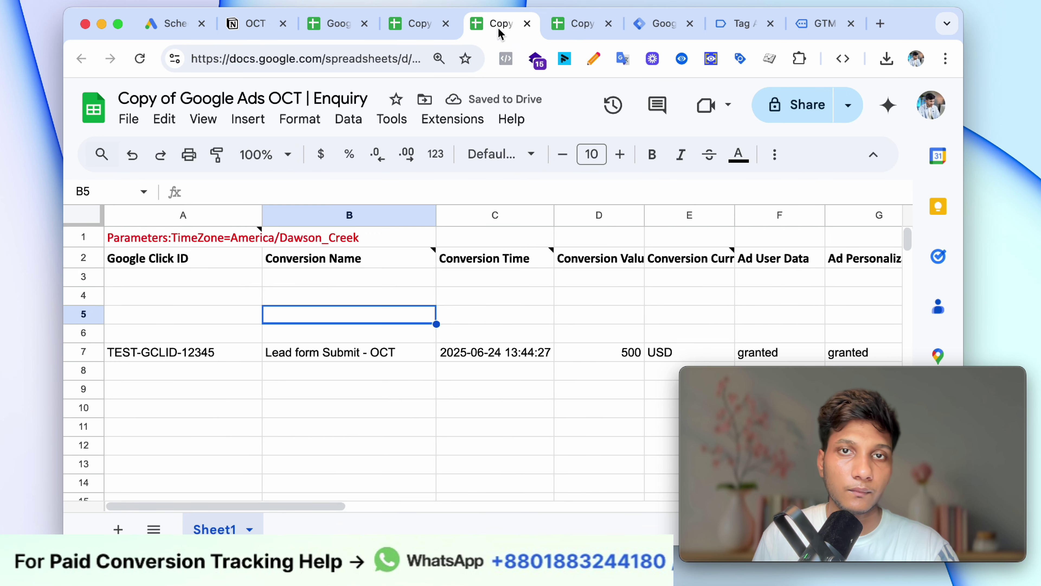
pyautogui.click(572, 25)
pyautogui.click(265, 238)
pyautogui.doubleClick(250, 237)
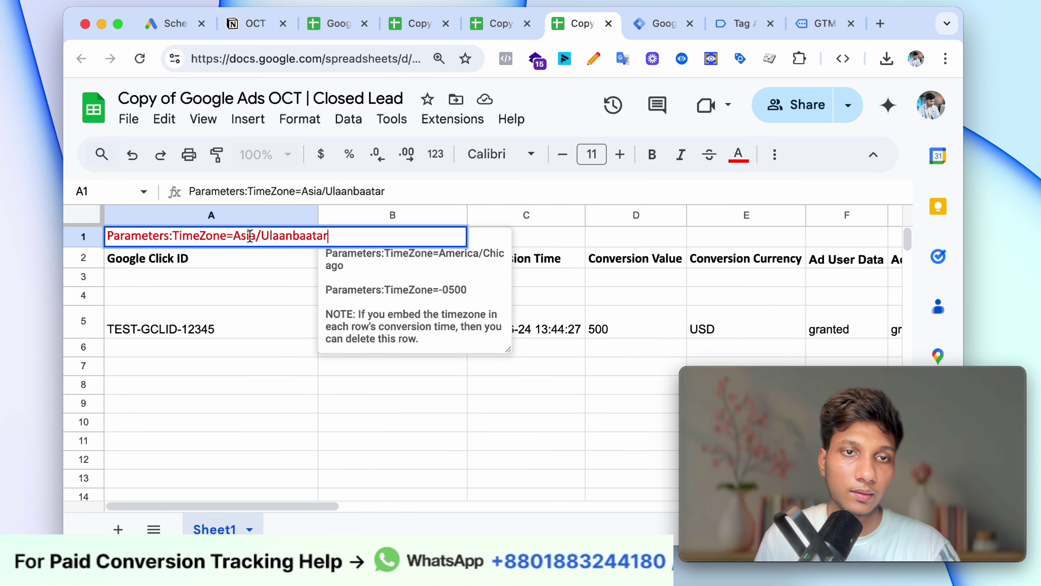
pyautogui.moveTo(230, 237); pyautogui.dragTo(397, 239)
pyautogui.hotkey('ctrl', 'v')
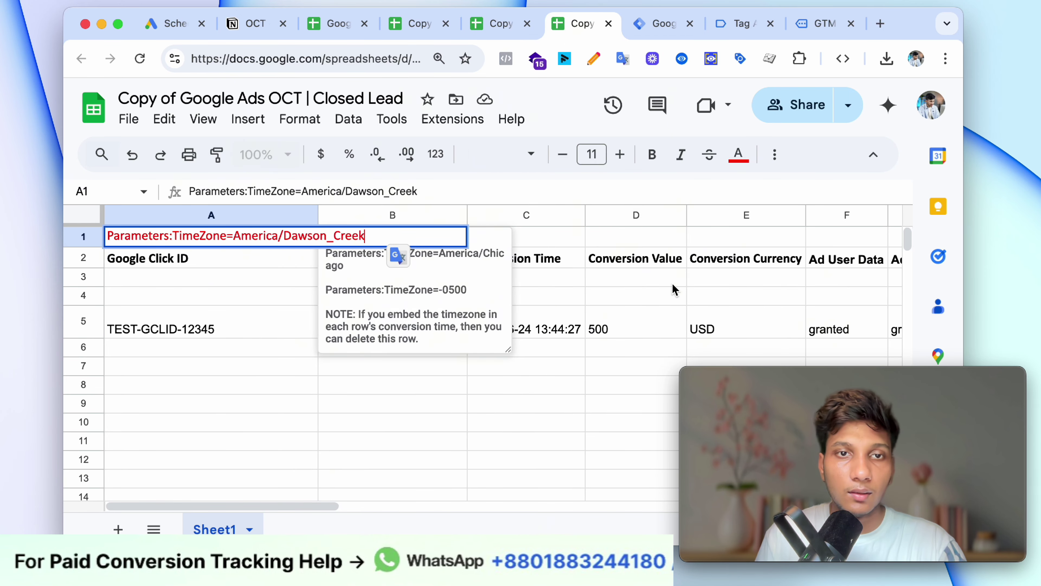
pyautogui.click(672, 282)
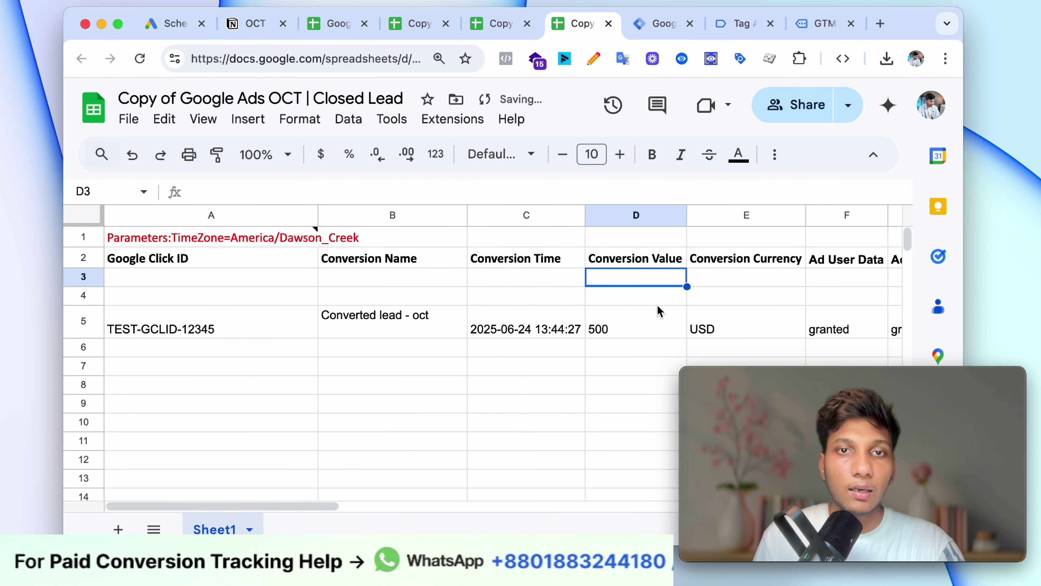
# Switch to Google Ads and save and preview the Closed Lead upload schedule.
pyautogui.click(176, 25)
pyautogui.click(323, 445)
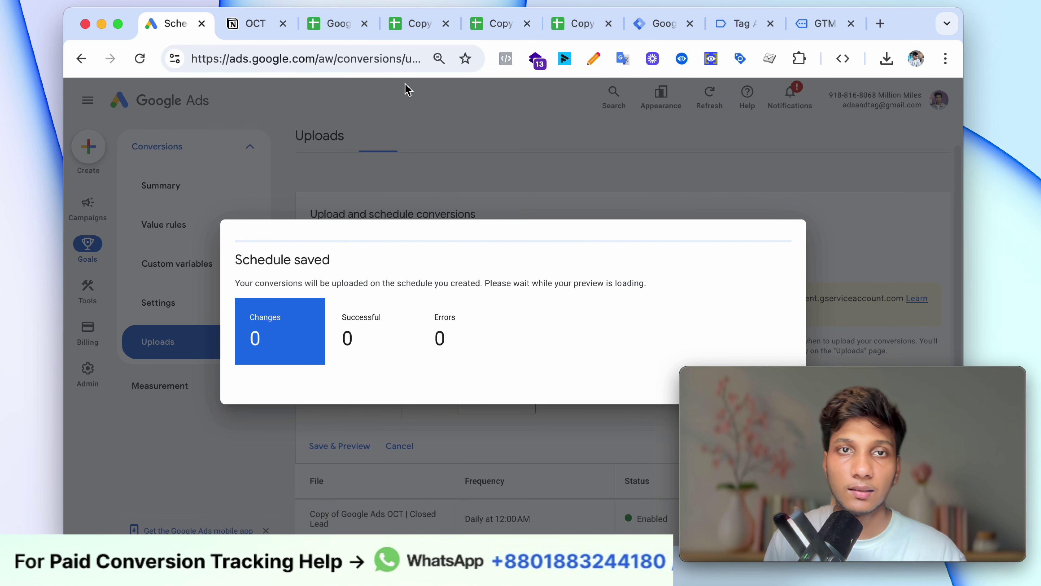
# Review the row 6 lead's email, click ID, conversion name and time in the CRM copy and return to the Google Ads preview.
pyautogui.click(418, 25)
pyautogui.click(403, 343)
pyautogui.click(307, 320)
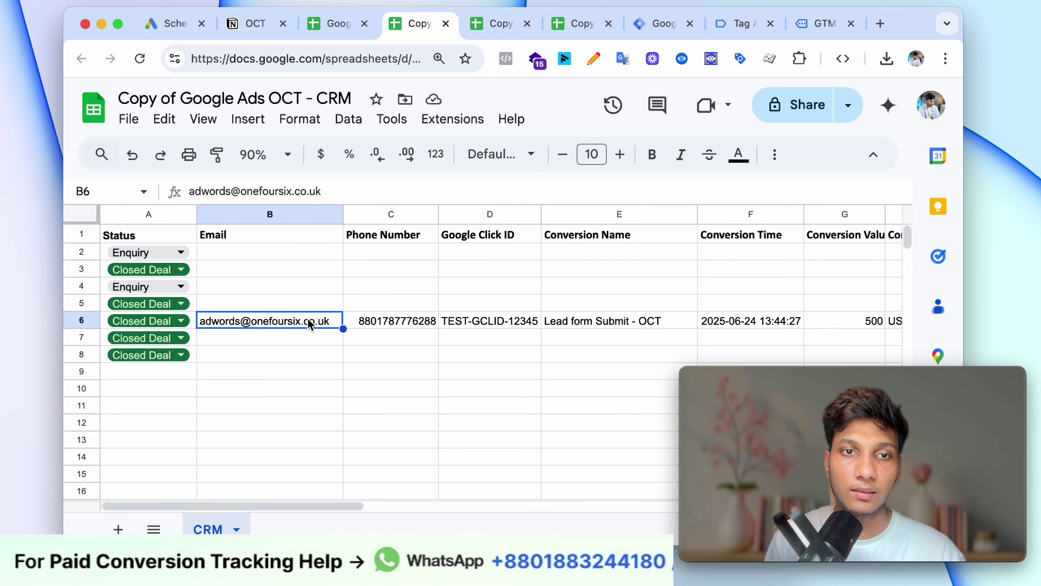
pyautogui.click(488, 320)
pyautogui.click(642, 321)
pyautogui.click(709, 321)
pyautogui.click(587, 337)
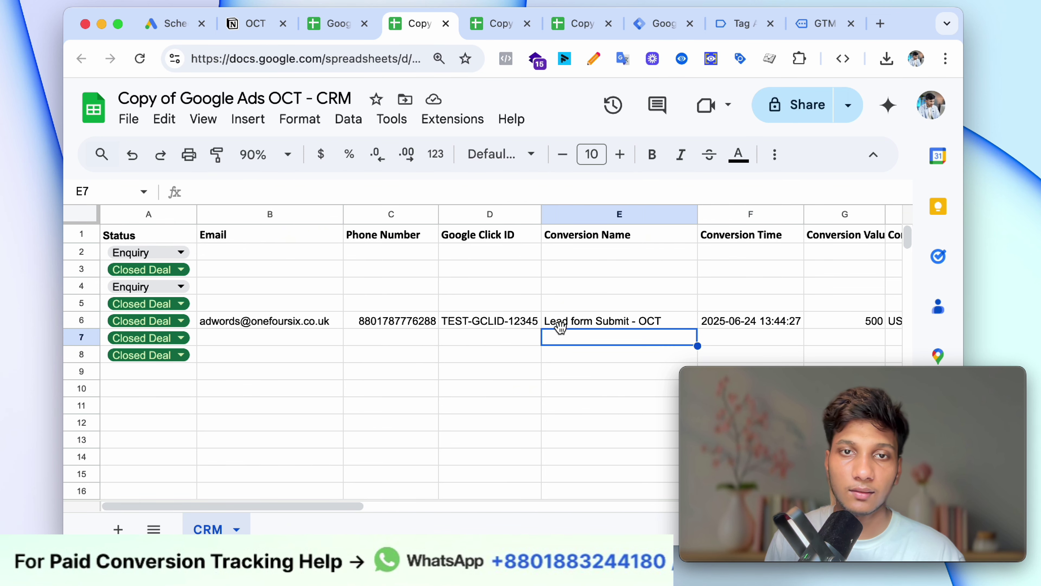
pyautogui.click(520, 324)
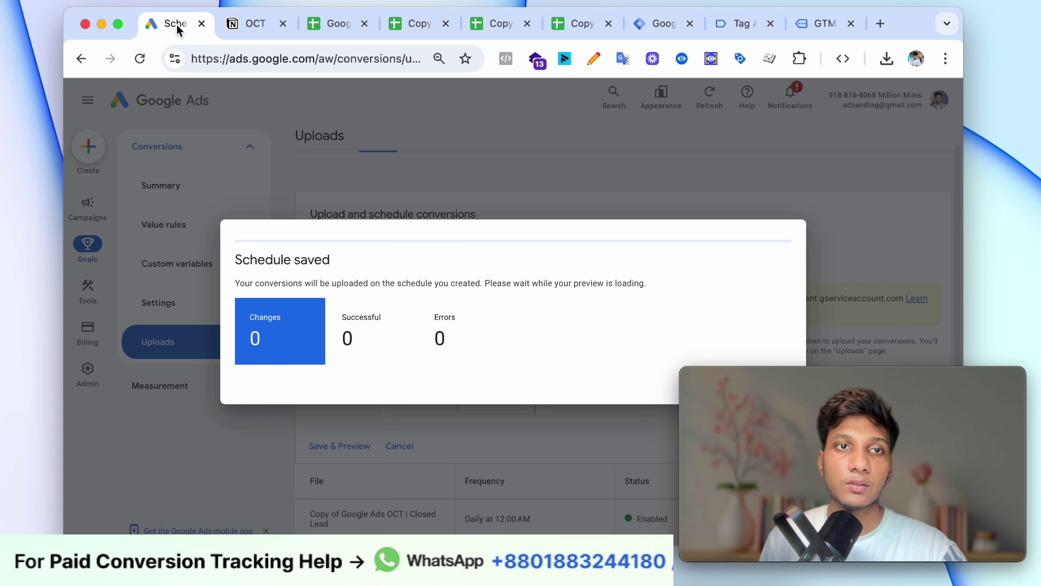
pyautogui.click(176, 24)
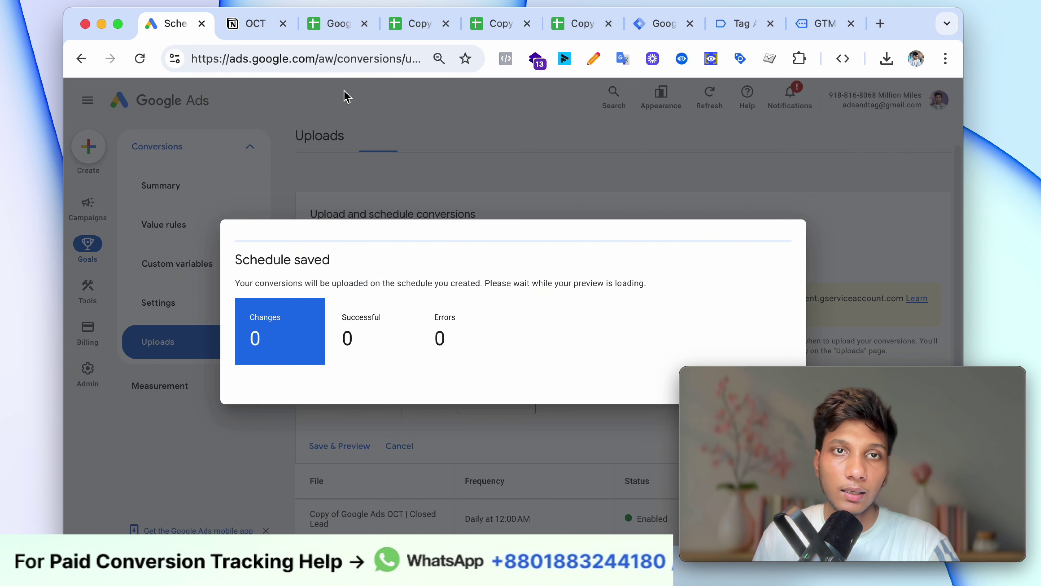
# Look through the time zone list and the CRM, Enquiry and Closed Lead copies, and check the Google Ads schedule preview.
pyautogui.click(336, 26)
pyautogui.click(437, 246)
pyautogui.scroll(12, 438, 281)
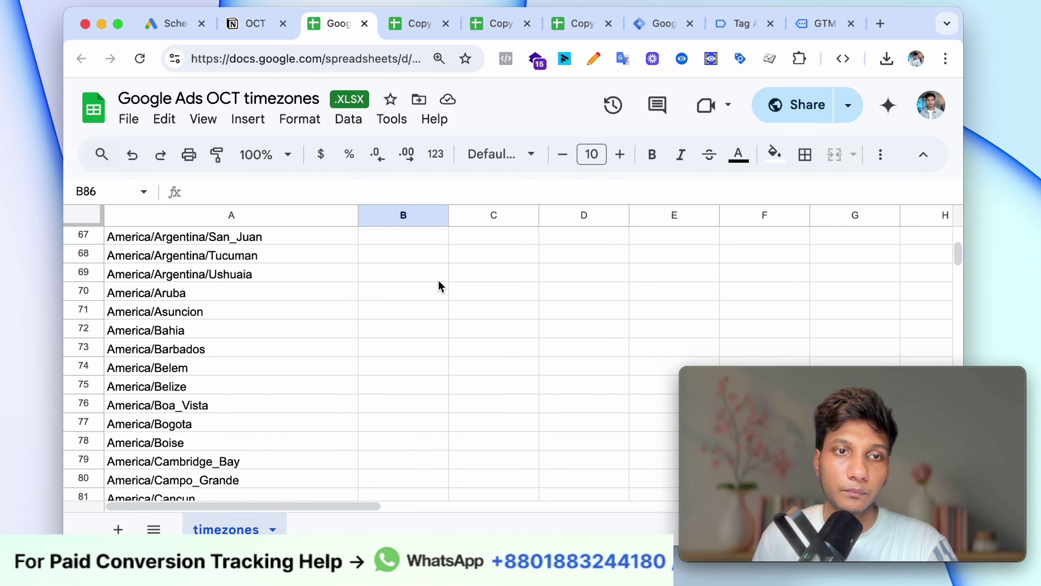
pyautogui.scroll(6, 451, 285)
pyautogui.click(407, 30)
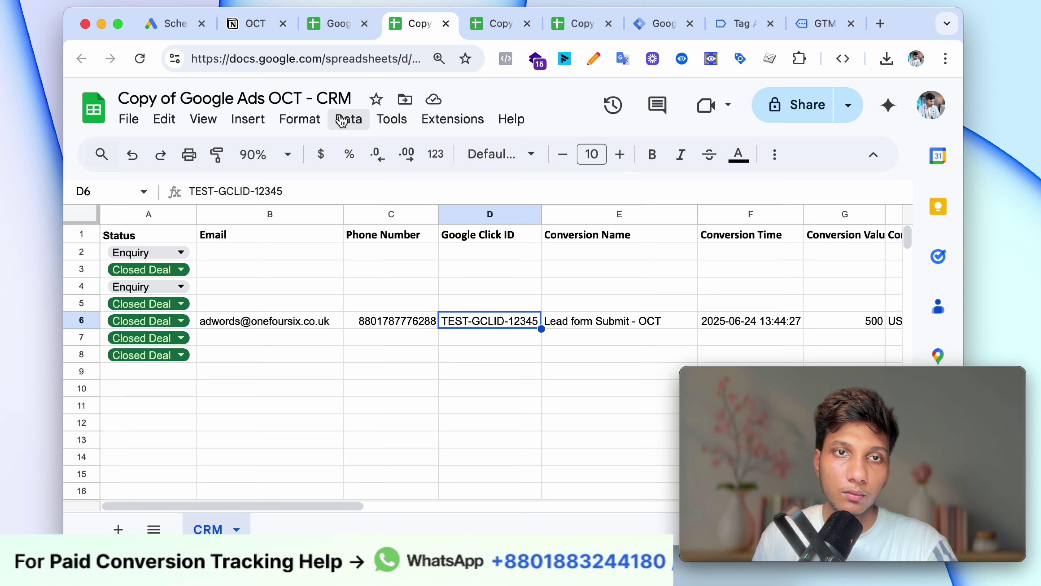
pyautogui.click(475, 25)
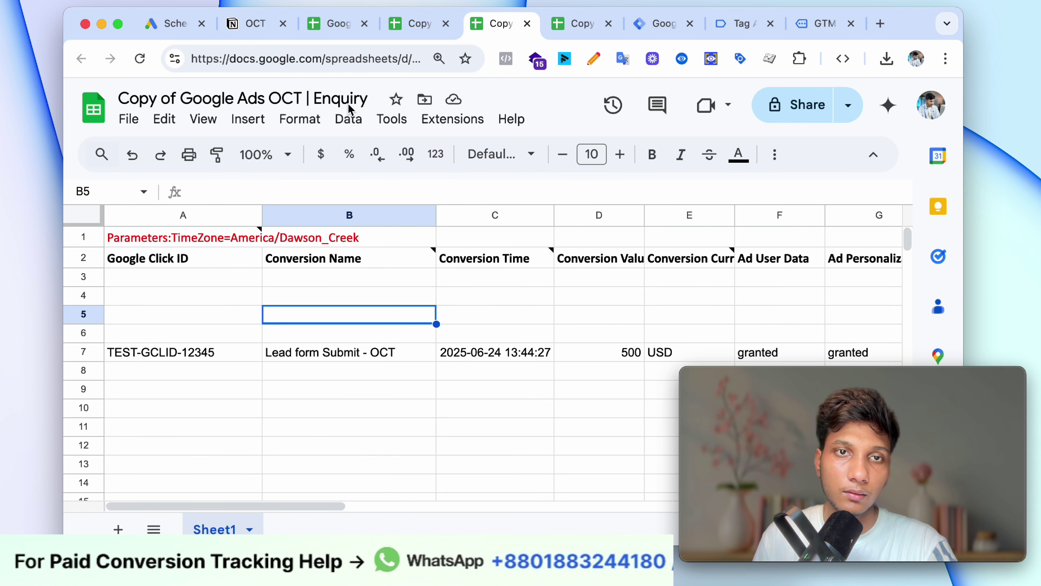
pyautogui.click(337, 100)
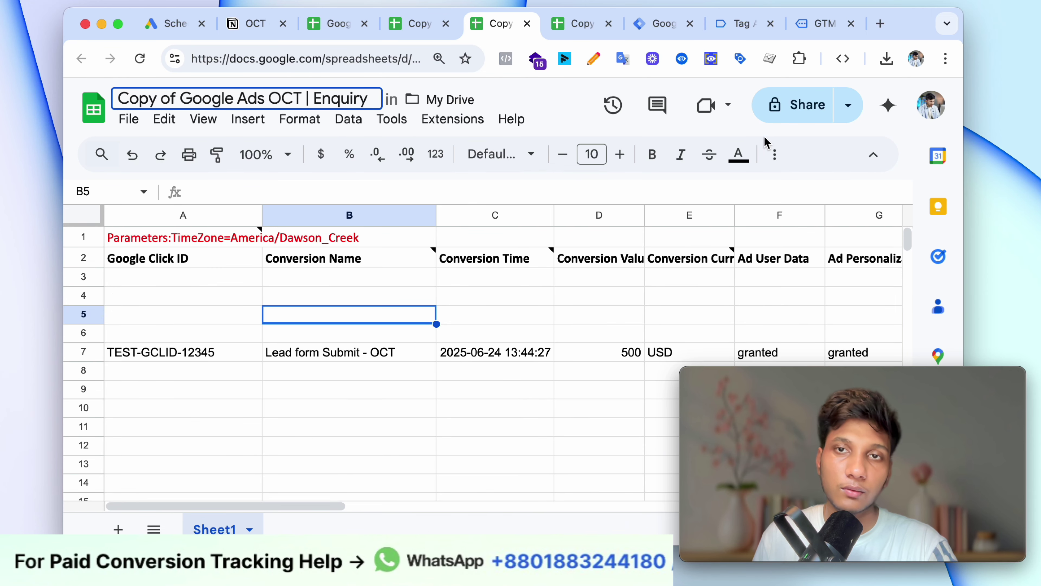
pyautogui.click(559, 36)
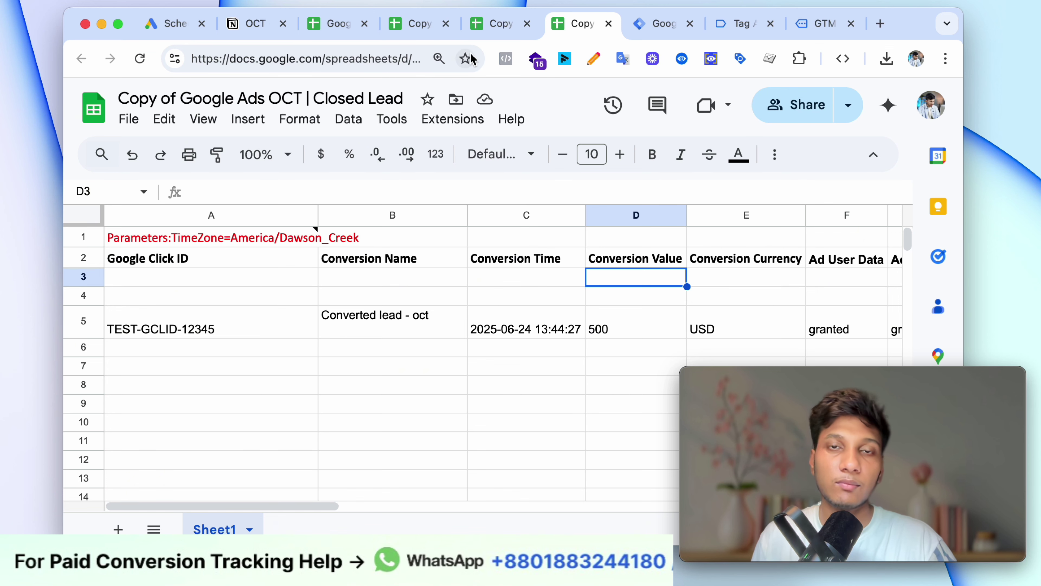
pyautogui.click(496, 38)
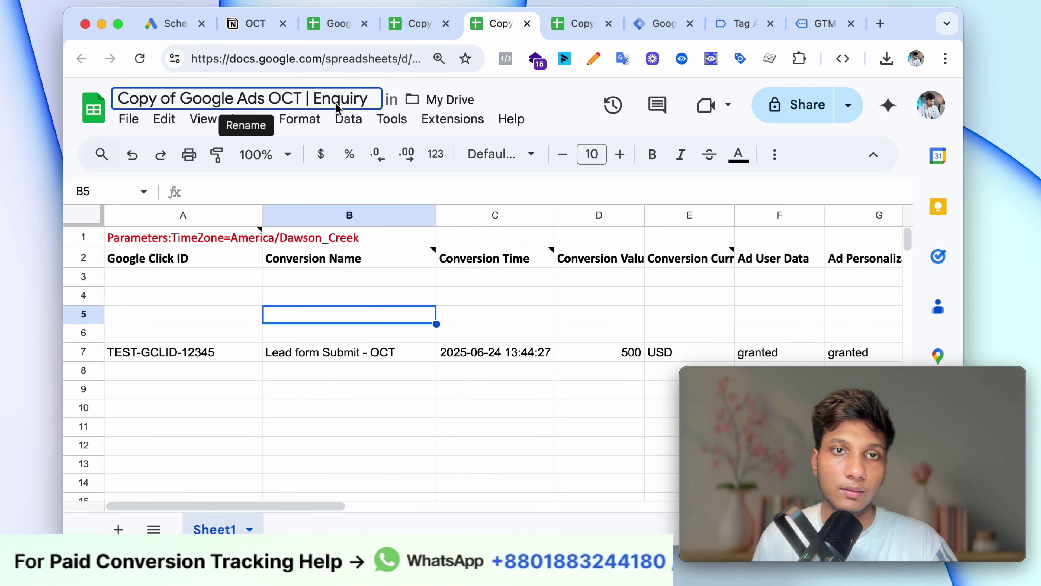
pyautogui.click(177, 26)
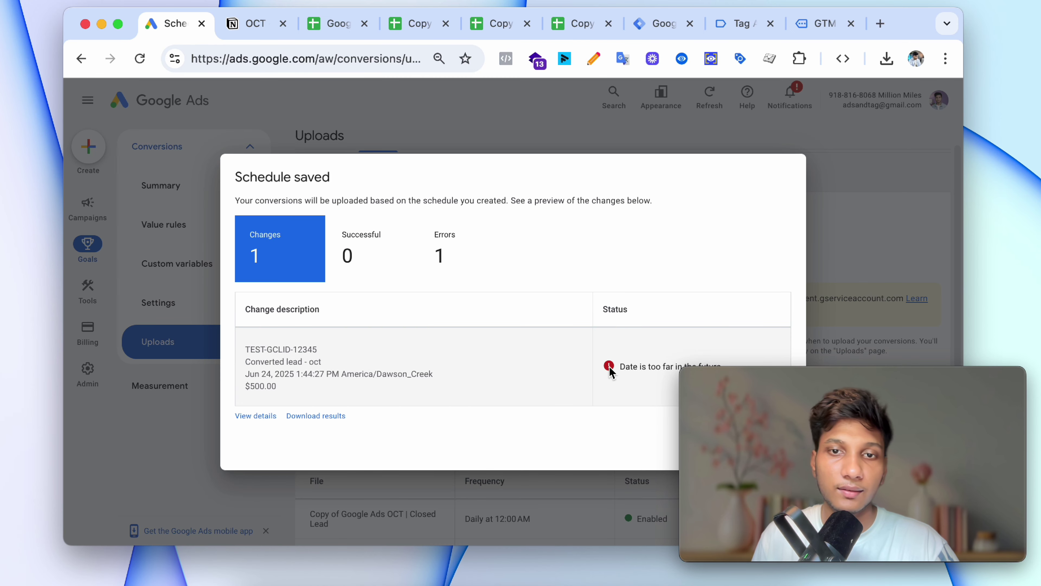
pyautogui.moveTo(722, 385); pyautogui.dragTo(530, 101)
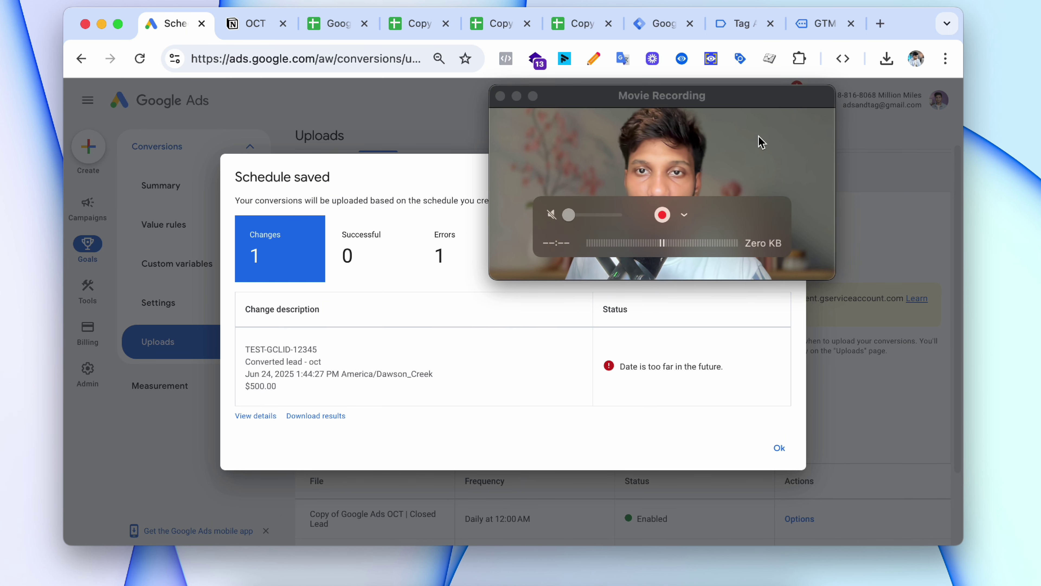
pyautogui.click(729, 103)
pyautogui.moveTo(729, 102); pyautogui.dragTo(910, 384)
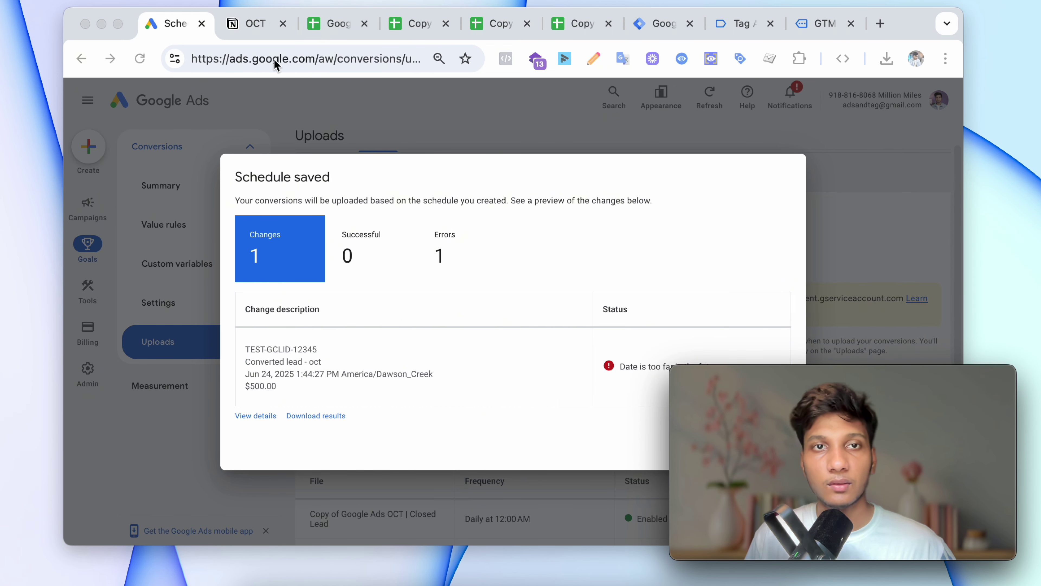
# Check the row 6 lead's details and status in the CRM copy against the Closed Lead copy and the Google Ads schedule preview.
pyautogui.click(320, 23)
pyautogui.scroll(-10, 233, 224)
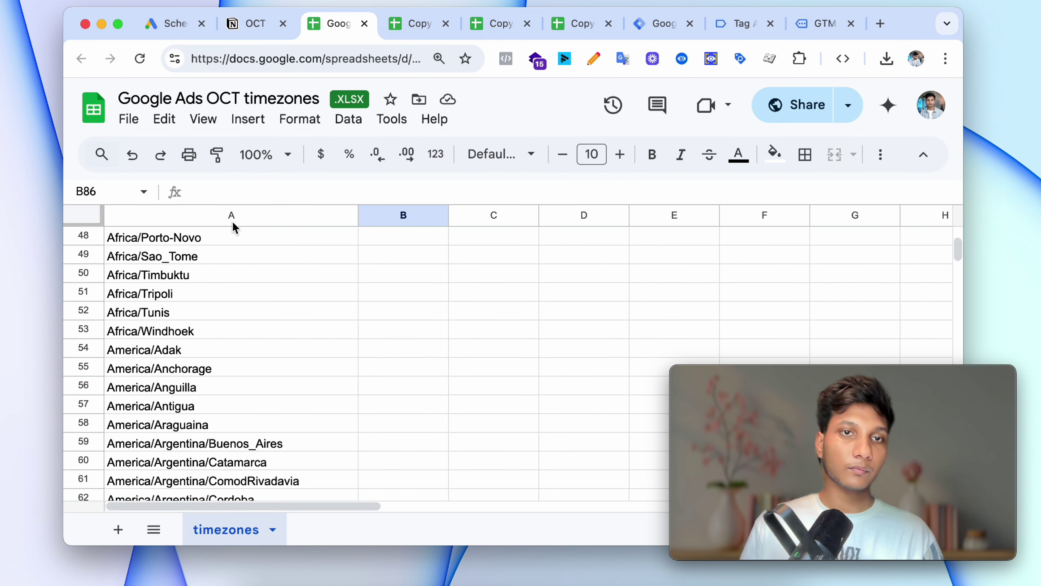
pyautogui.scroll(4, 233, 223)
pyautogui.click(410, 23)
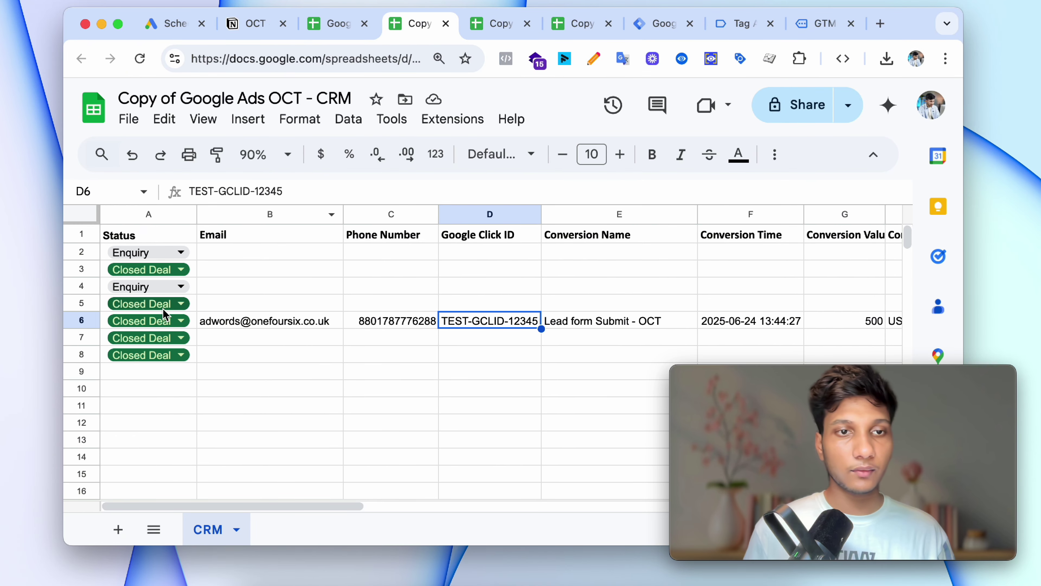
pyautogui.click(281, 325)
pyautogui.click(353, 324)
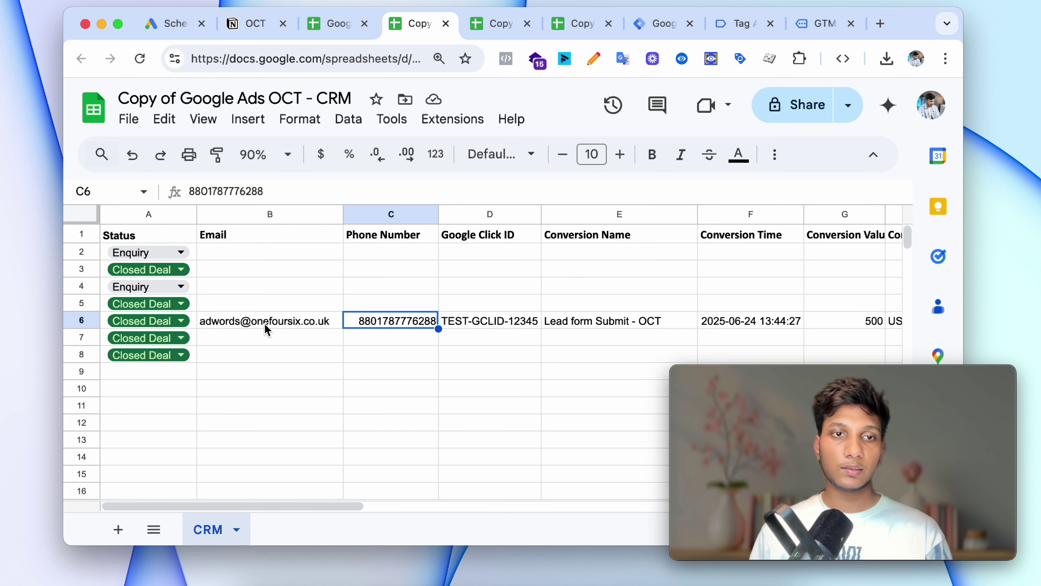
pyautogui.click(183, 320)
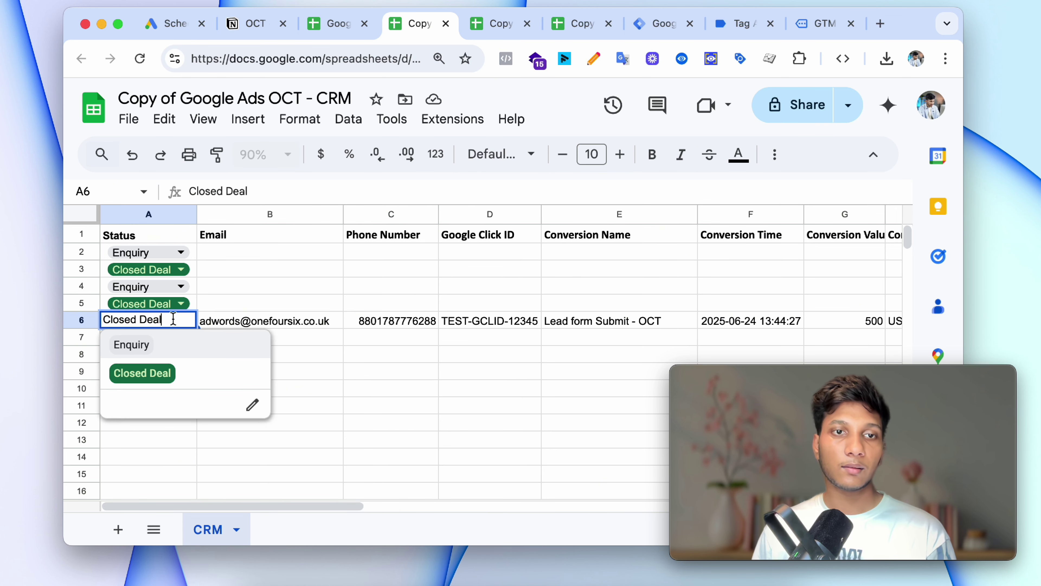
pyautogui.click(197, 383)
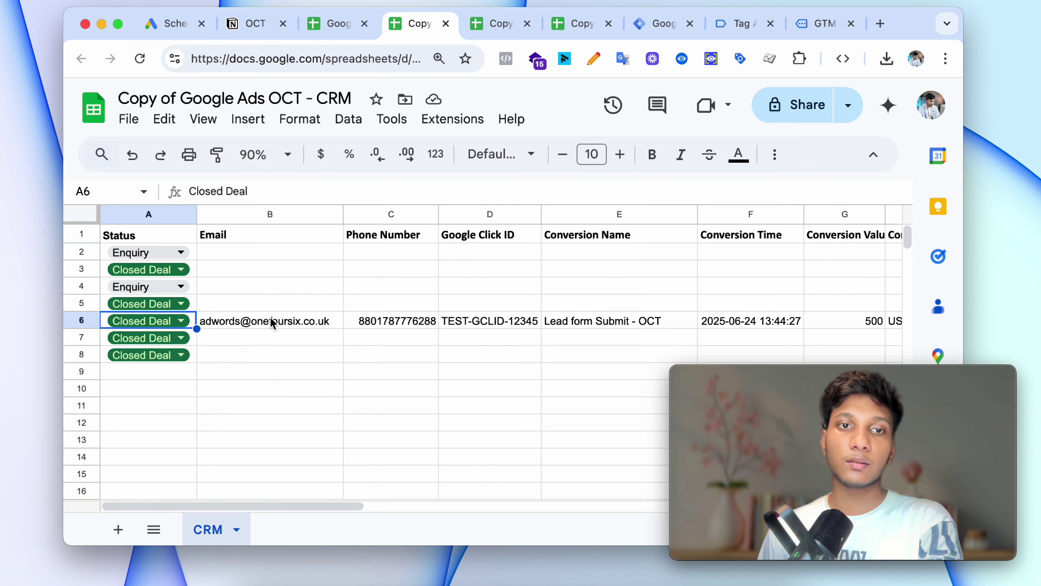
pyautogui.click(578, 23)
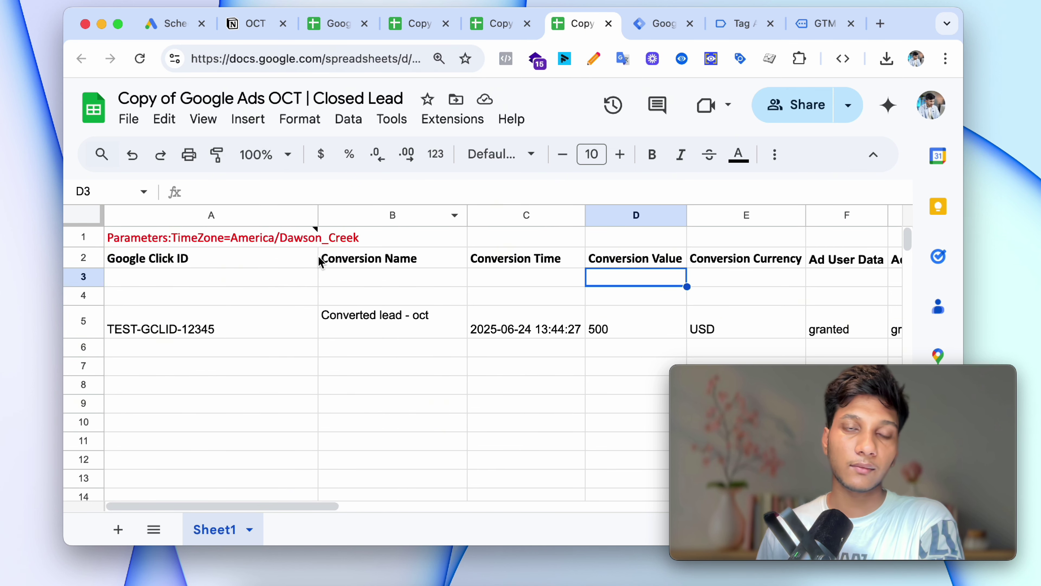
pyautogui.click(173, 23)
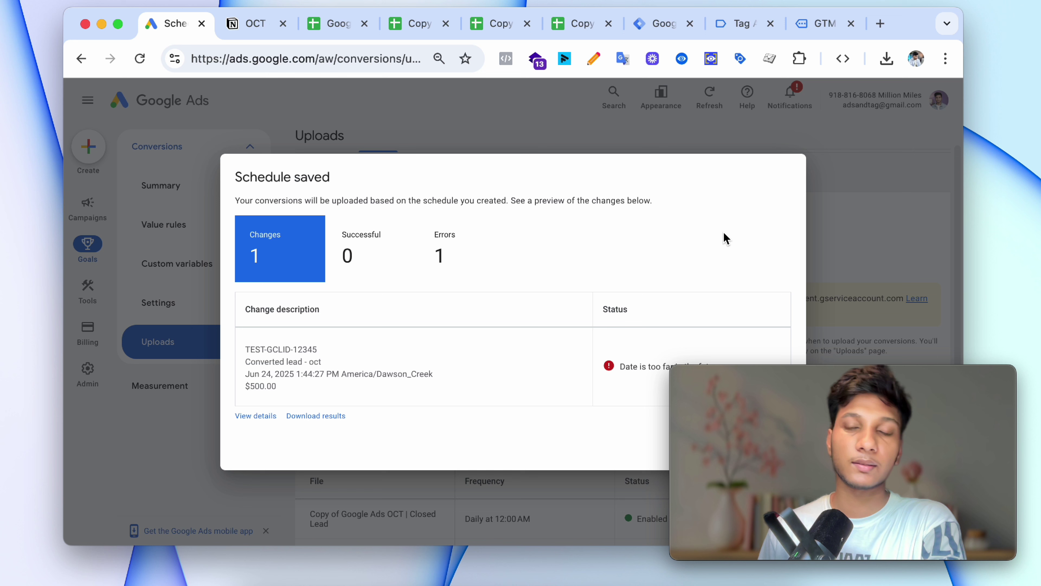